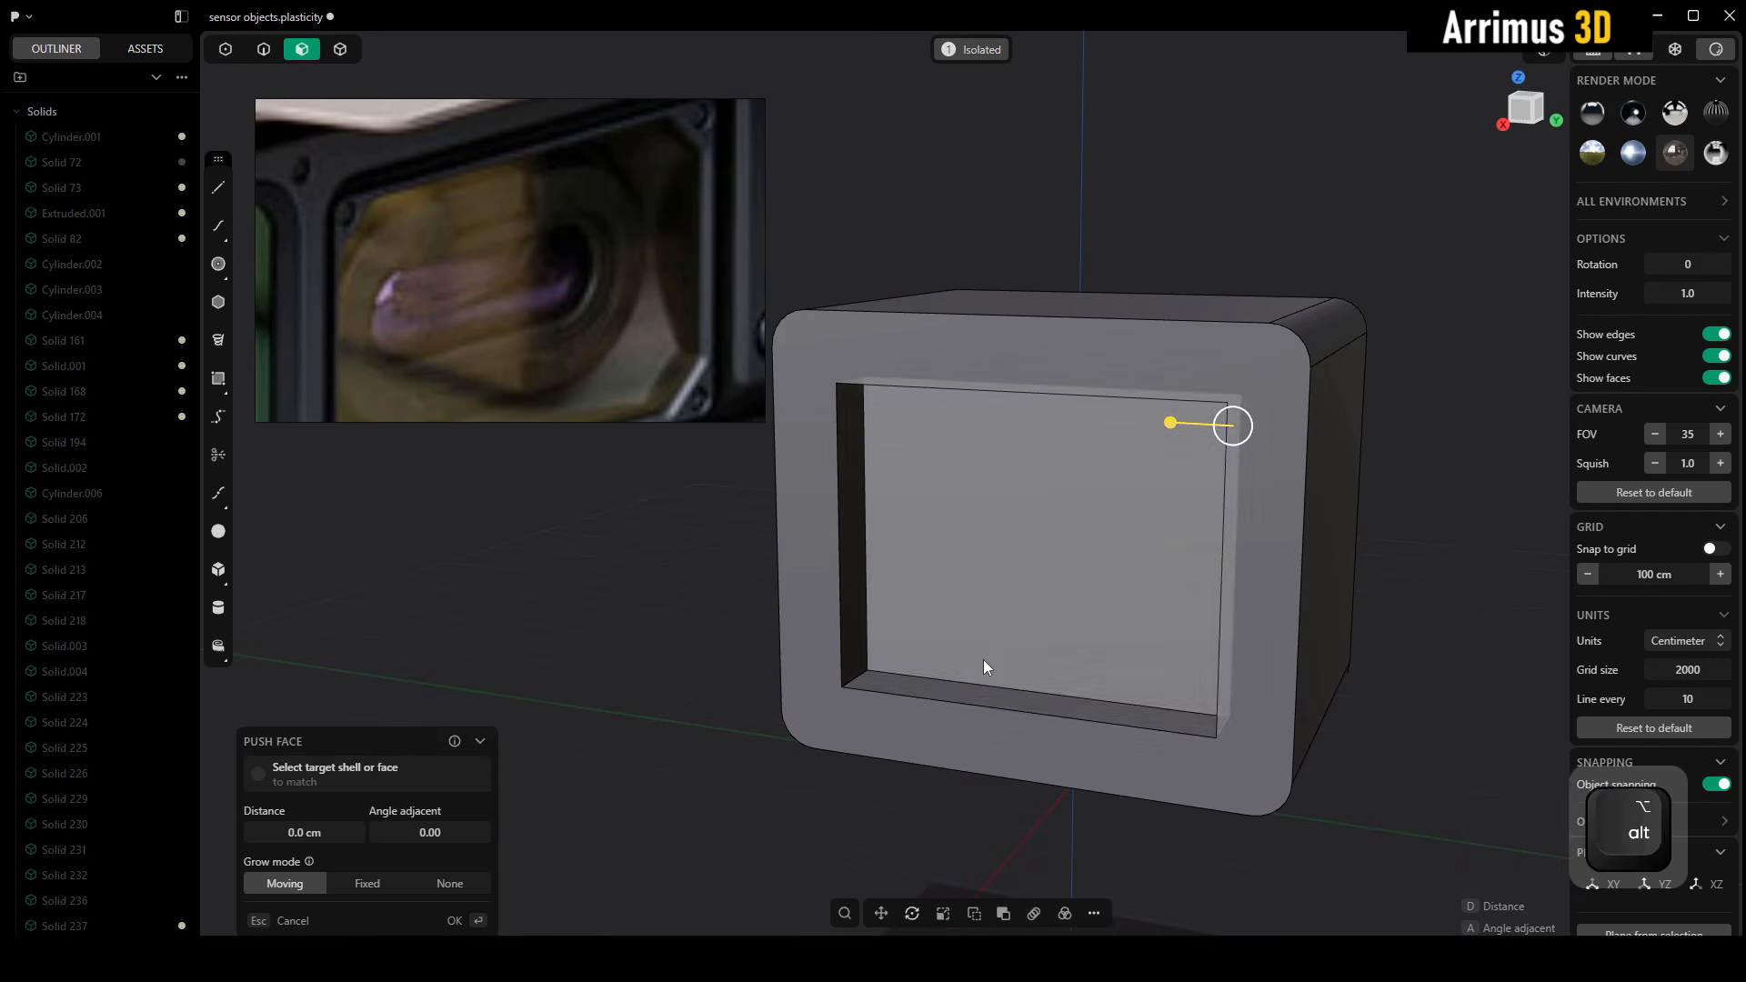
Enlarge the frame's opening by pushing its four inner side faces outward about 22 cm
left_click(975, 699, "shift")
left_click(863, 561, "shift")
middle_click_drag(864, 564, 1168, 523)
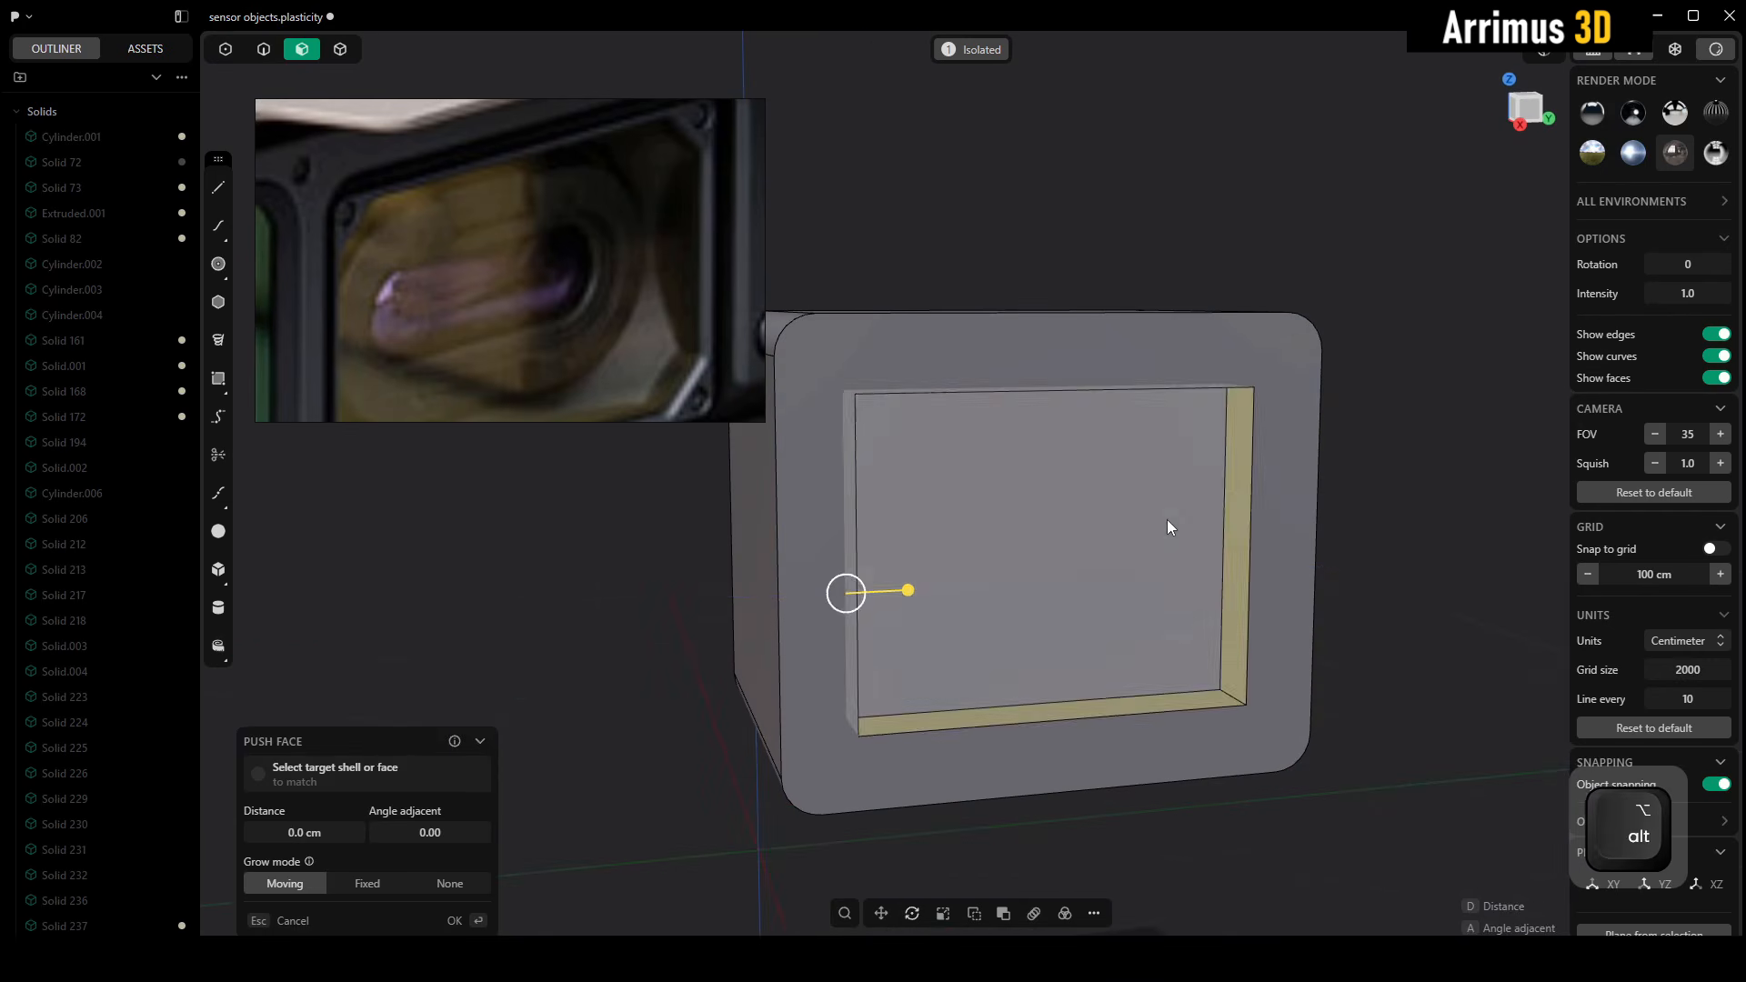
key("d")
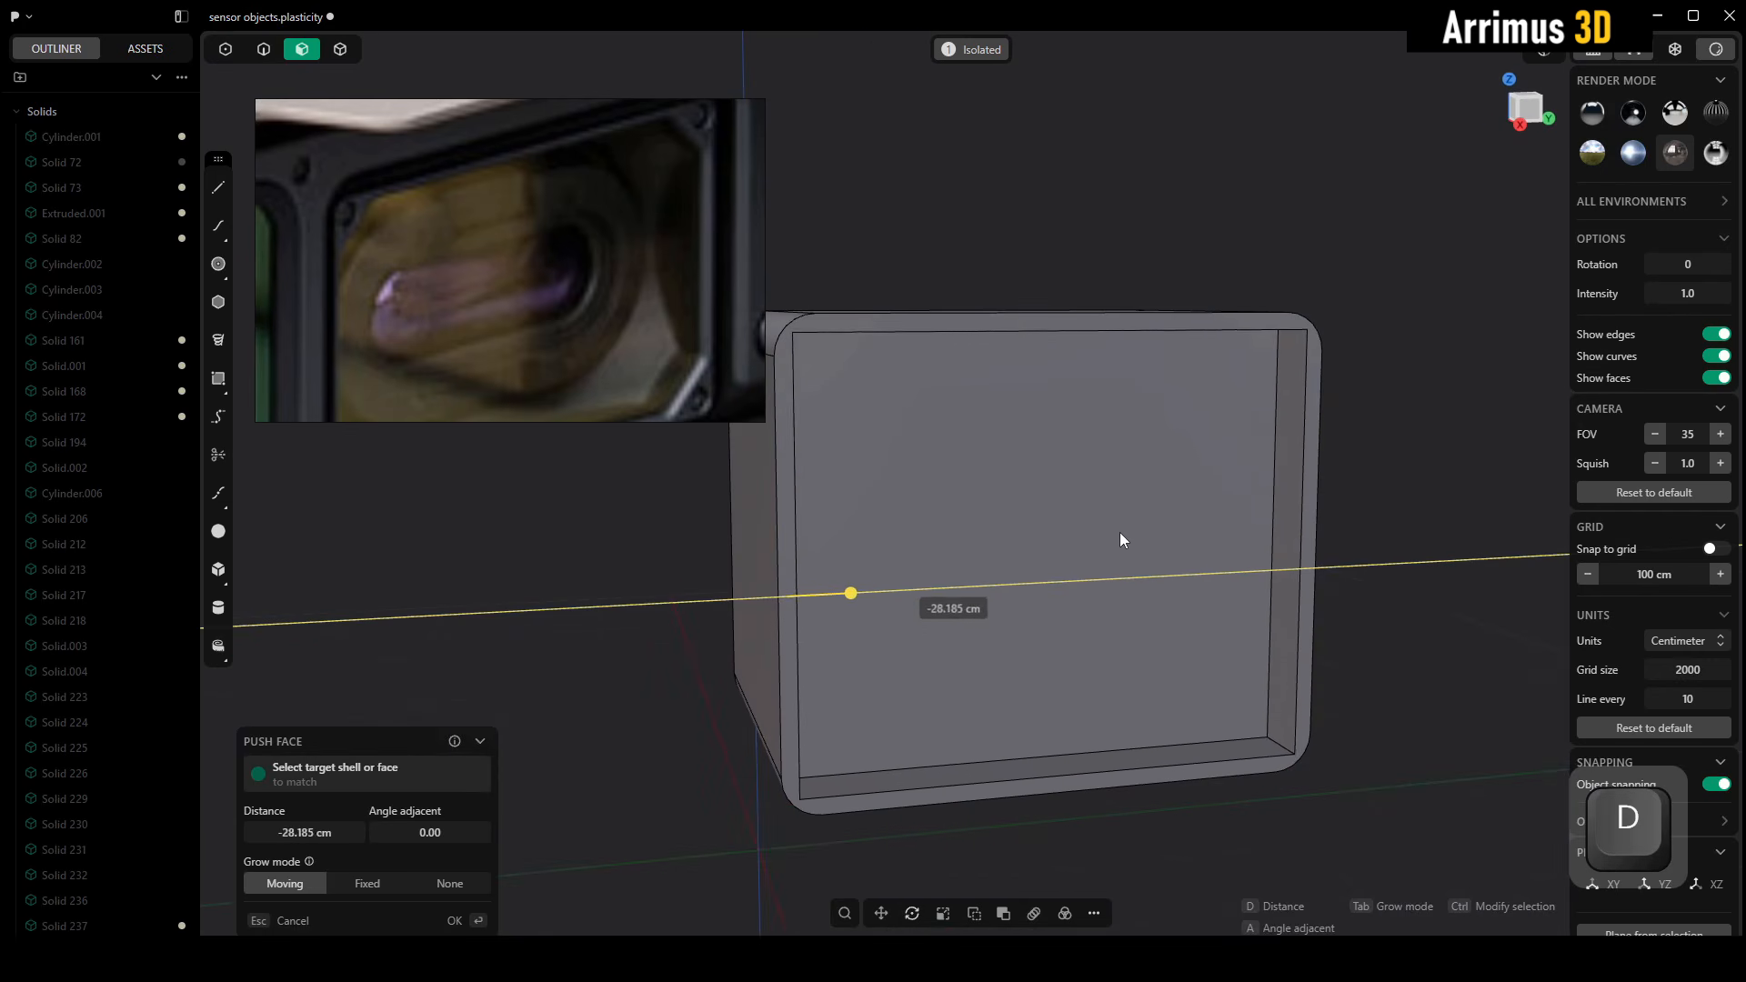
left_click(1129, 534)
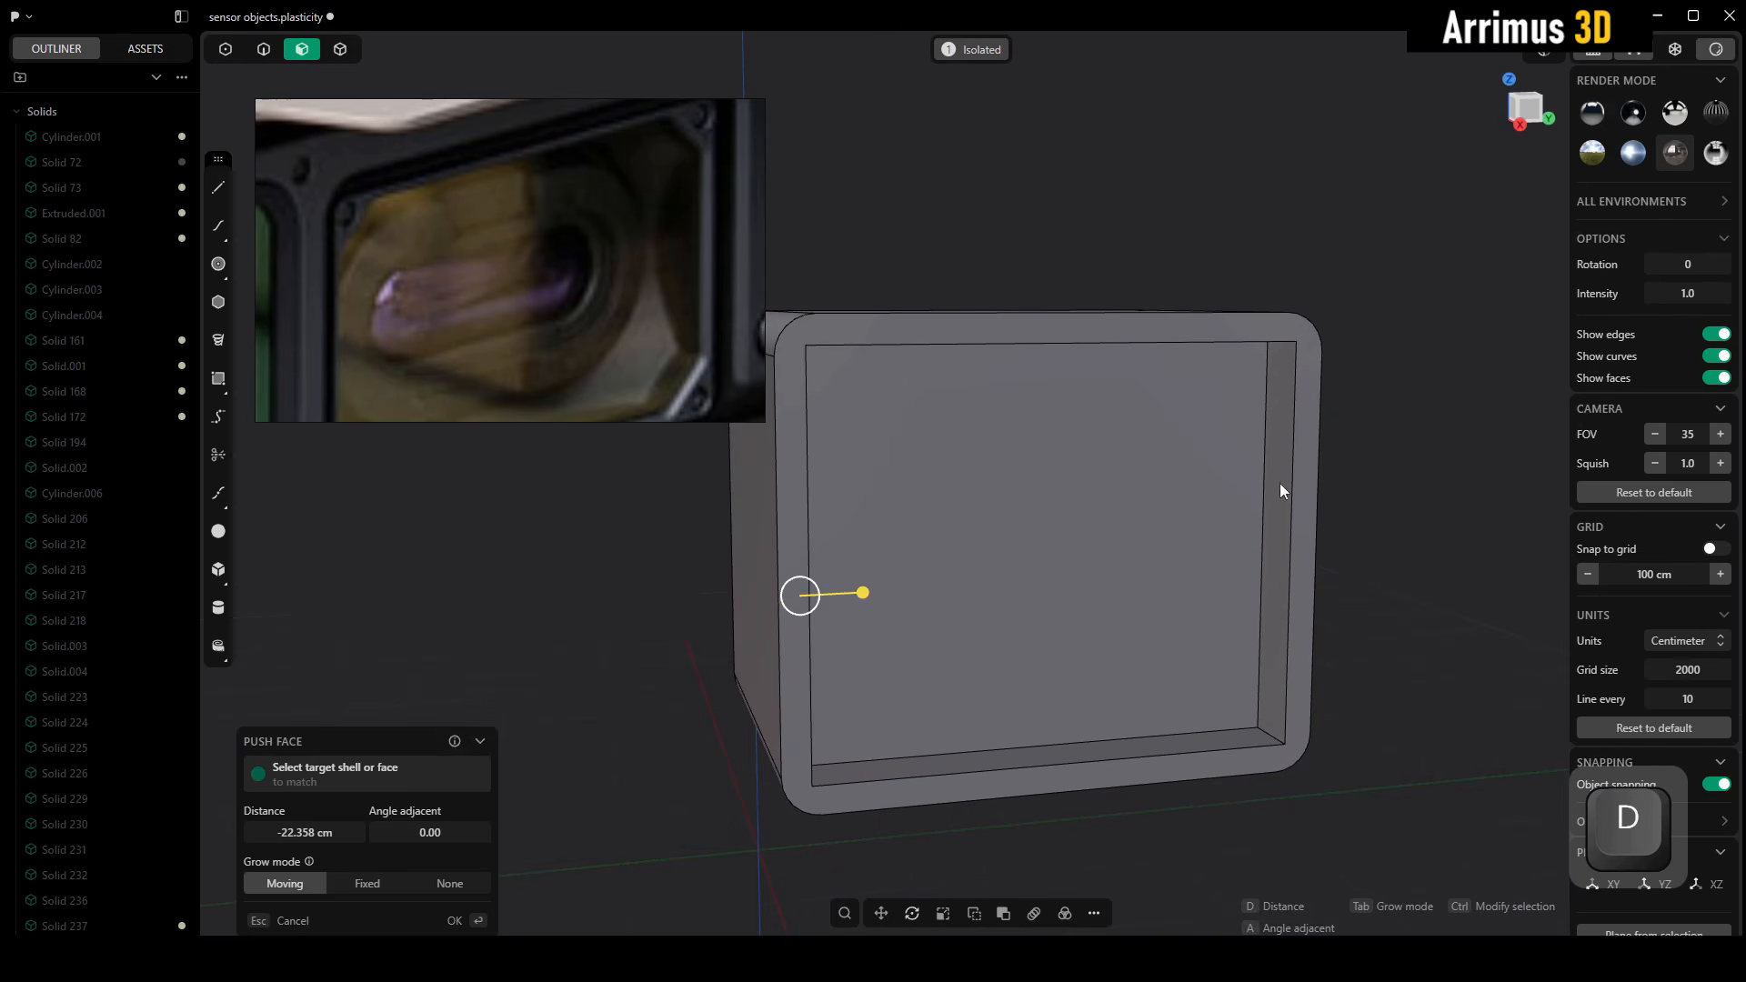
right_click(1300, 482)
Chamfer the four inner corner edges of the frame's opening equally
middle_click_drag(1391, 477, 1291, 416, "alt")
key("2")
middle_click_drag(1046, 404, 1227, 382, "alt")
left_click(811, 356)
left_click(1252, 380, "shift")
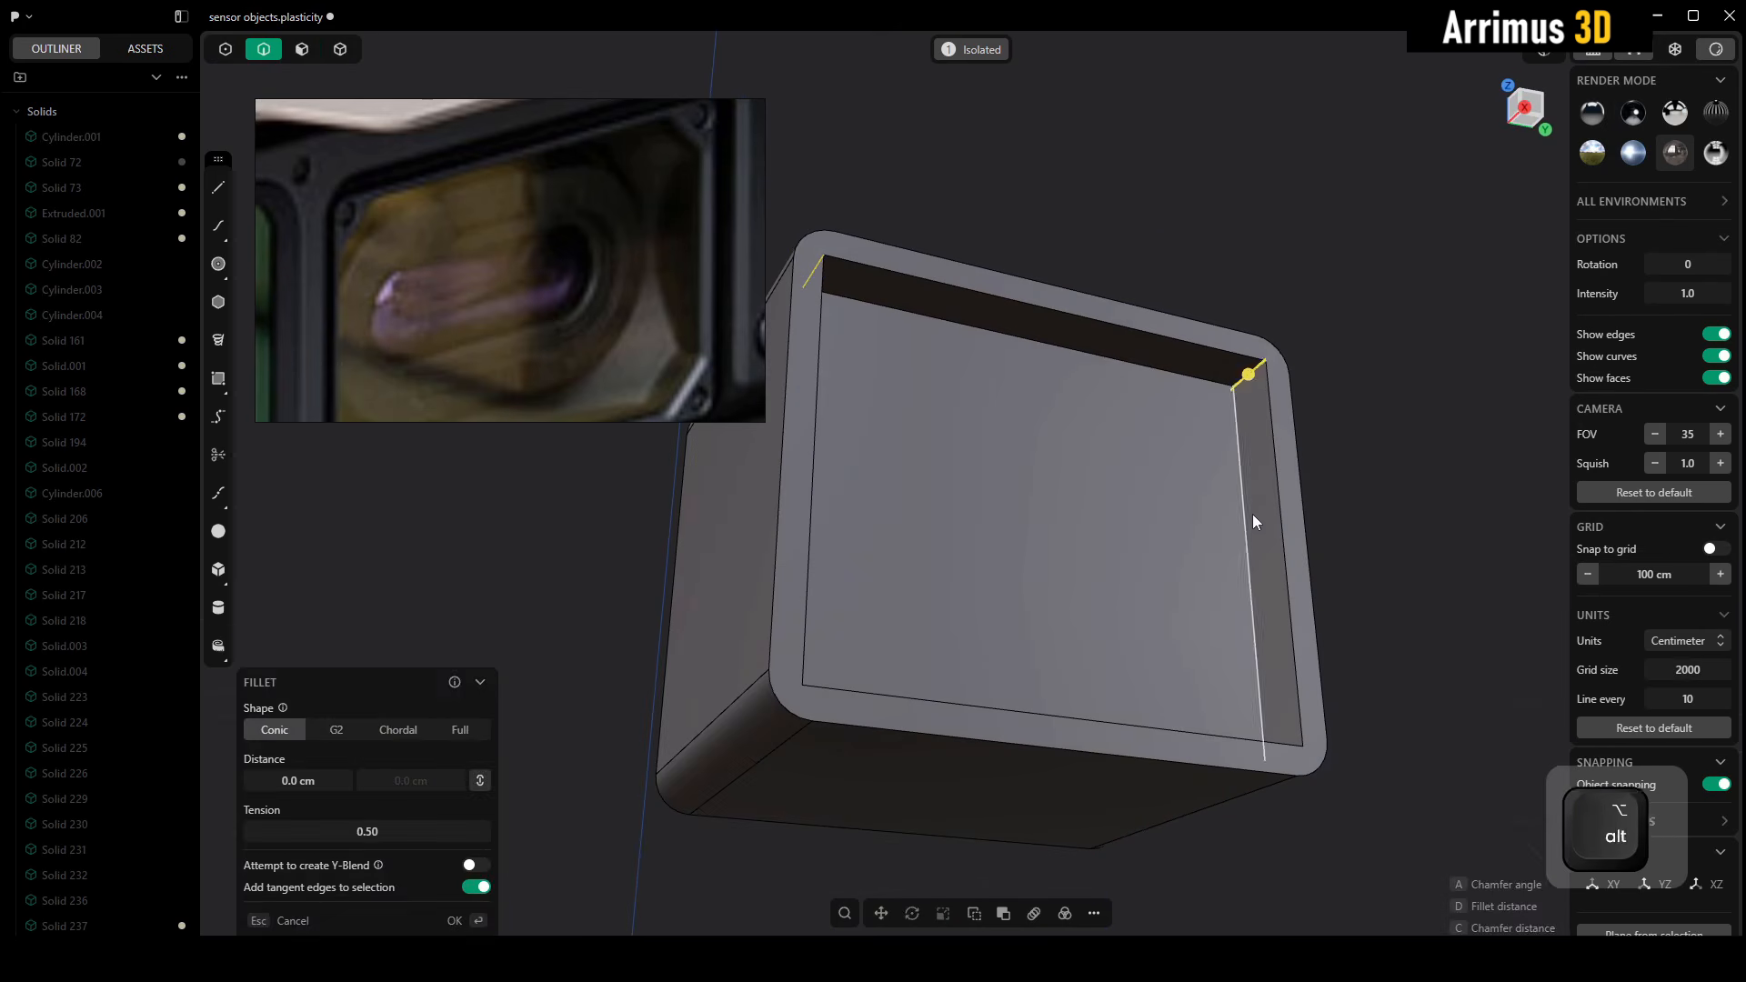
middle_click_drag(1252, 515, 811, 684, "alt")
left_click(1220, 724, "shift")
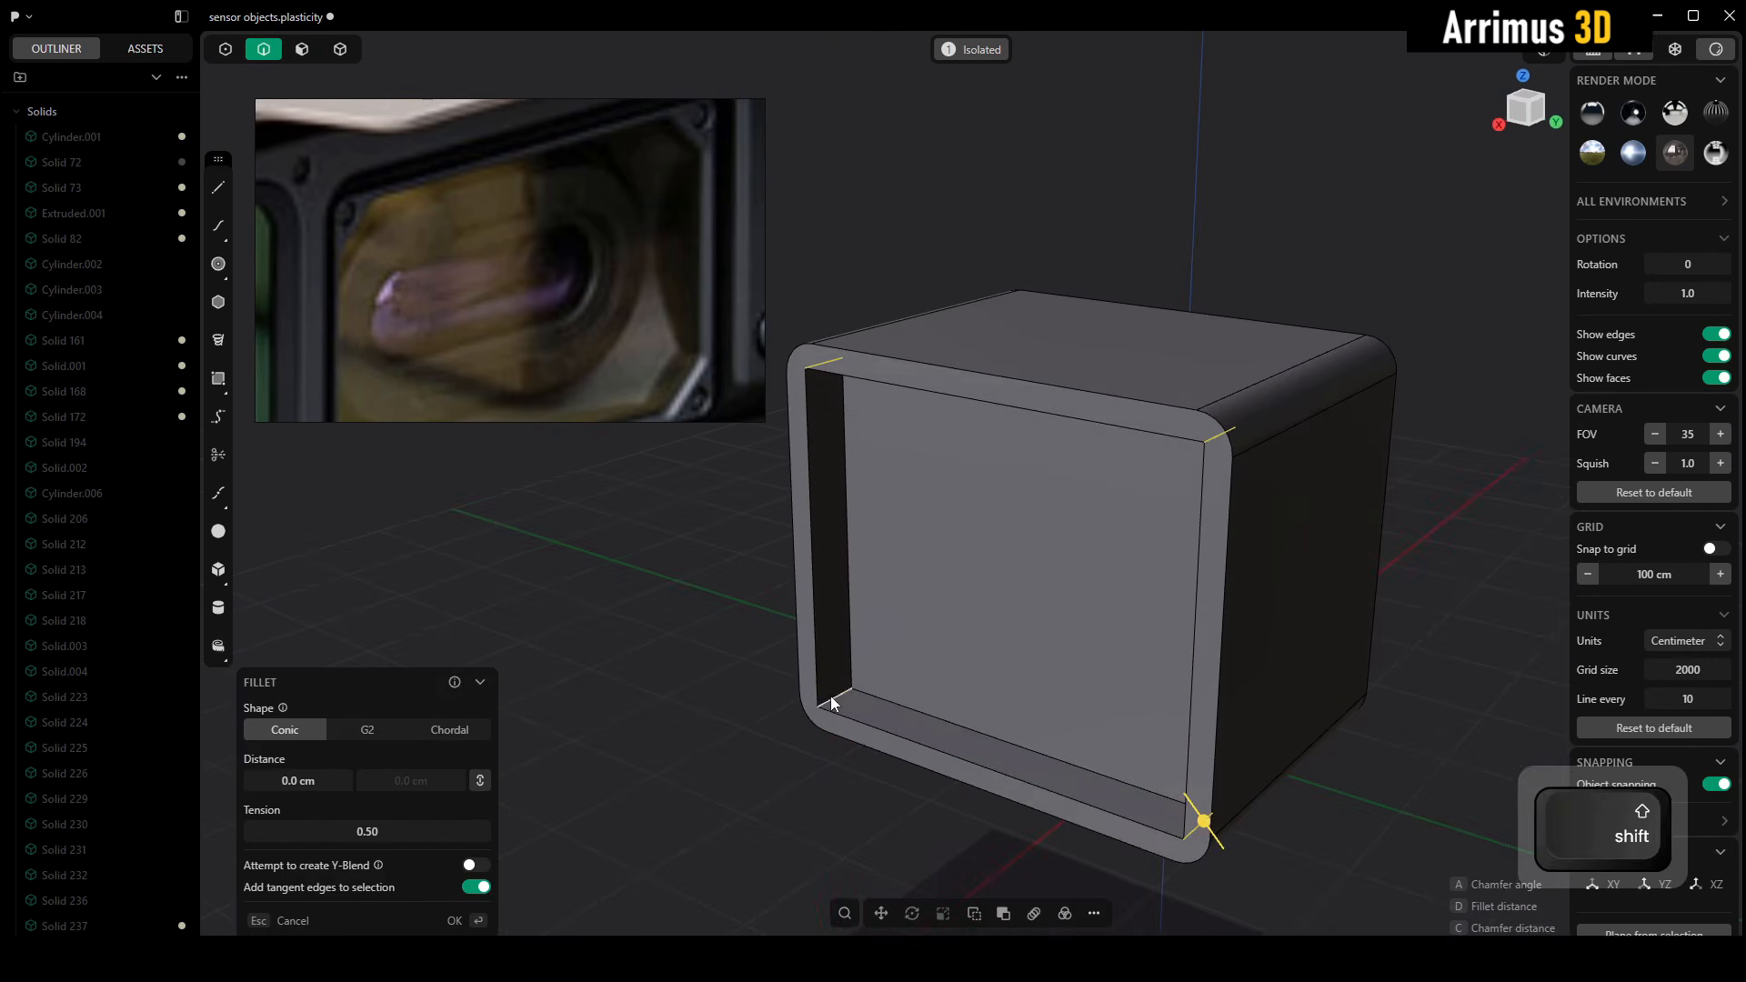
left_click(812, 689, "shift")
middle_click_drag(931, 599, 1093, 558, "alt")
key("c")
left_click_drag(1126, 487, 1132, 472)
key("Return")
left_click(1285, 313)
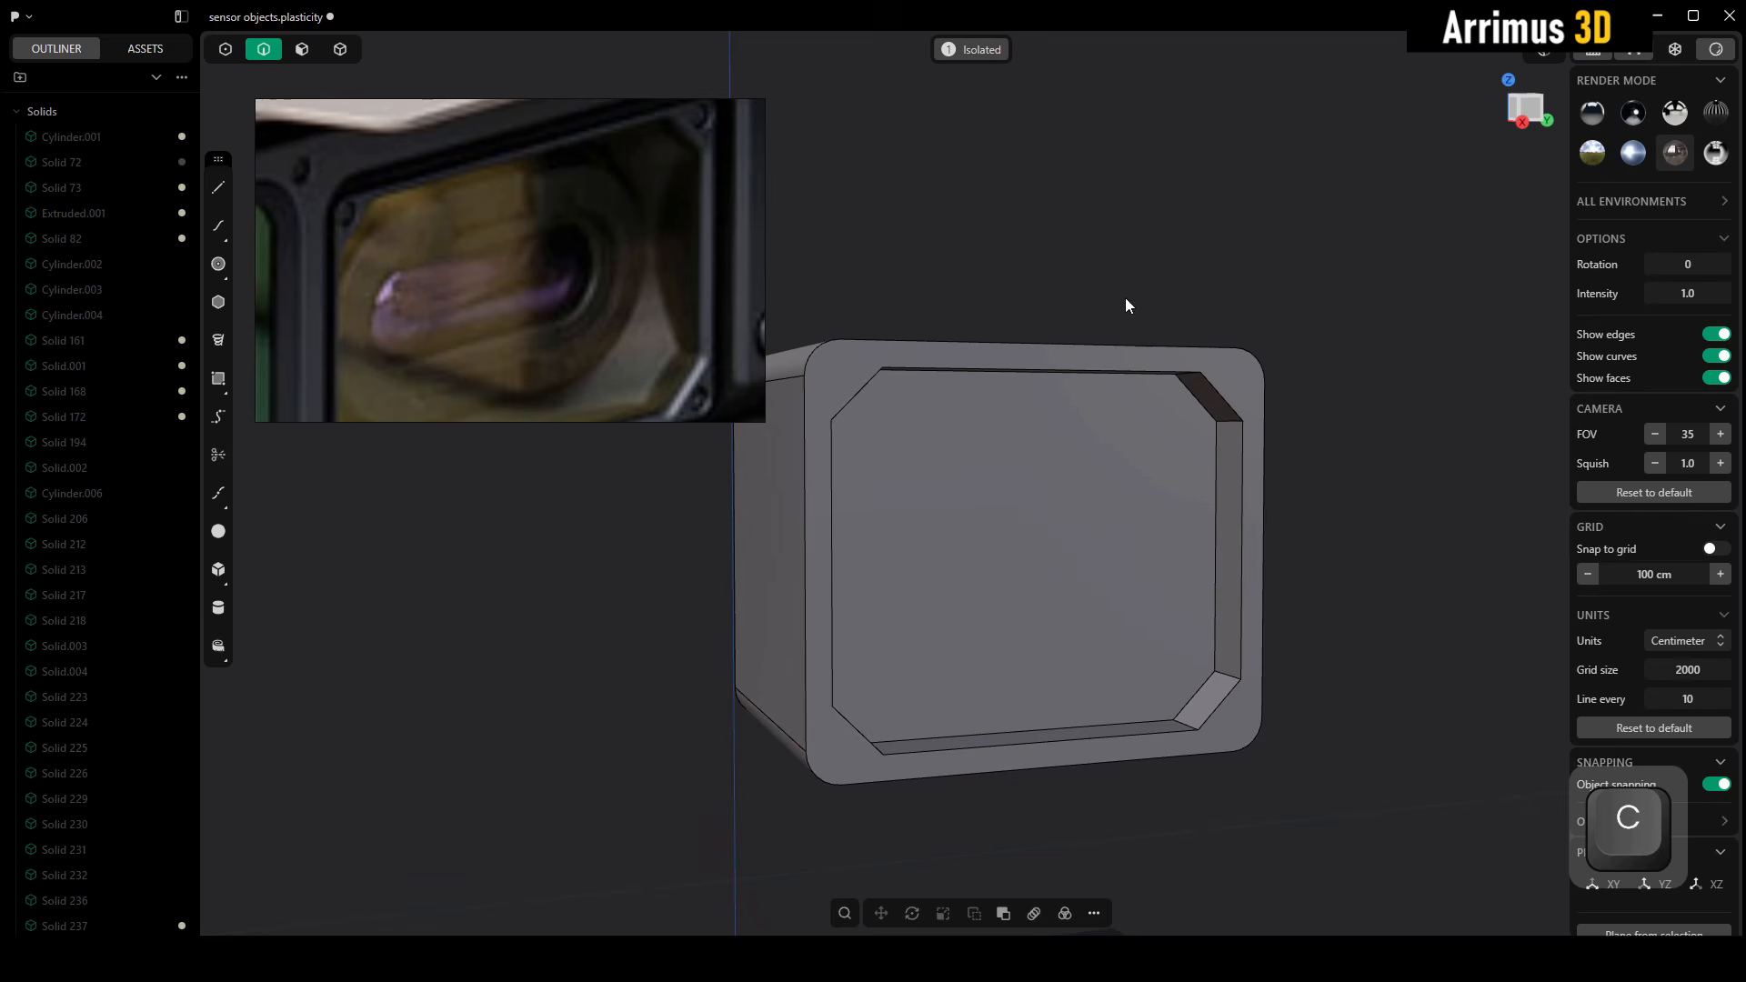
Push the flat back face of the frame's recess deeper into the block
middle_click_drag(1172, 254, 1201, 233)
key("3")
left_click(1124, 518)
middle_click_drag(1124, 519, 1166, 536, "alt")
key("d")
left_click(1115, 508)
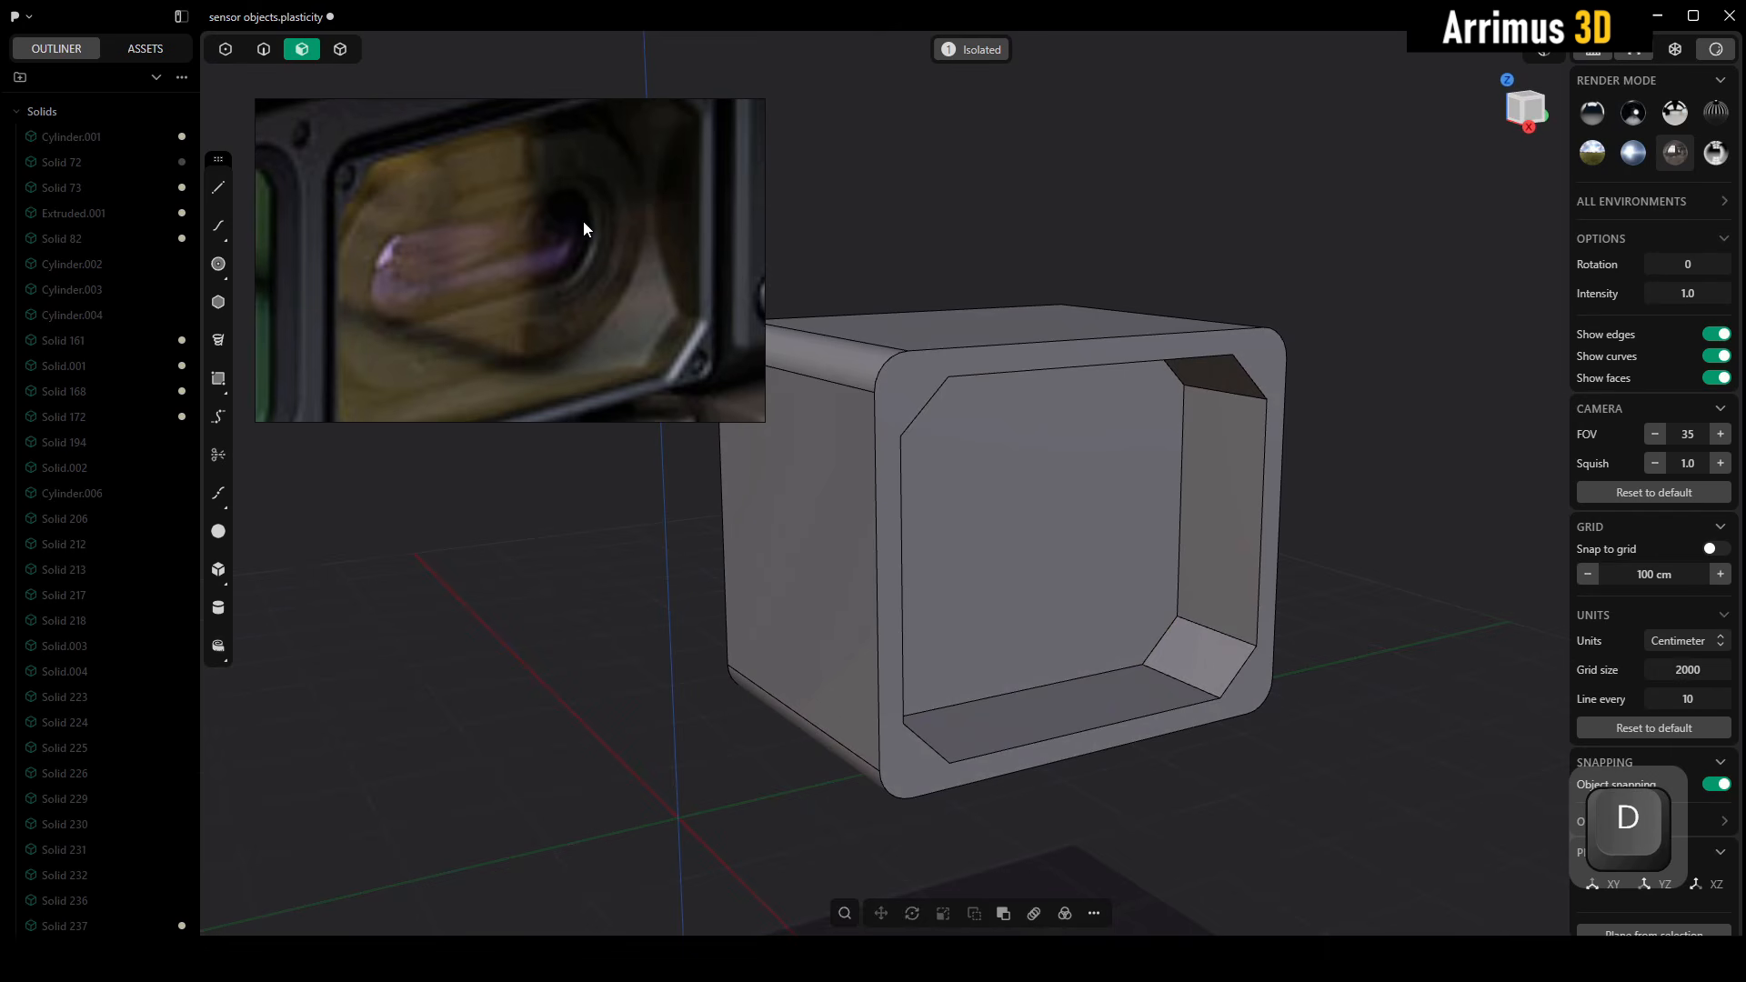
Leave isolation and examine how the frame sits in the full sensor housing compared with the reference photo
middle_click_drag(1105, 413, 1039, 406)
scroll(1224, 434, "down", 5)
middle_click_drag(1198, 445, 1005, 414)
key("alt+q")
scroll(576, 297, "down", 5)
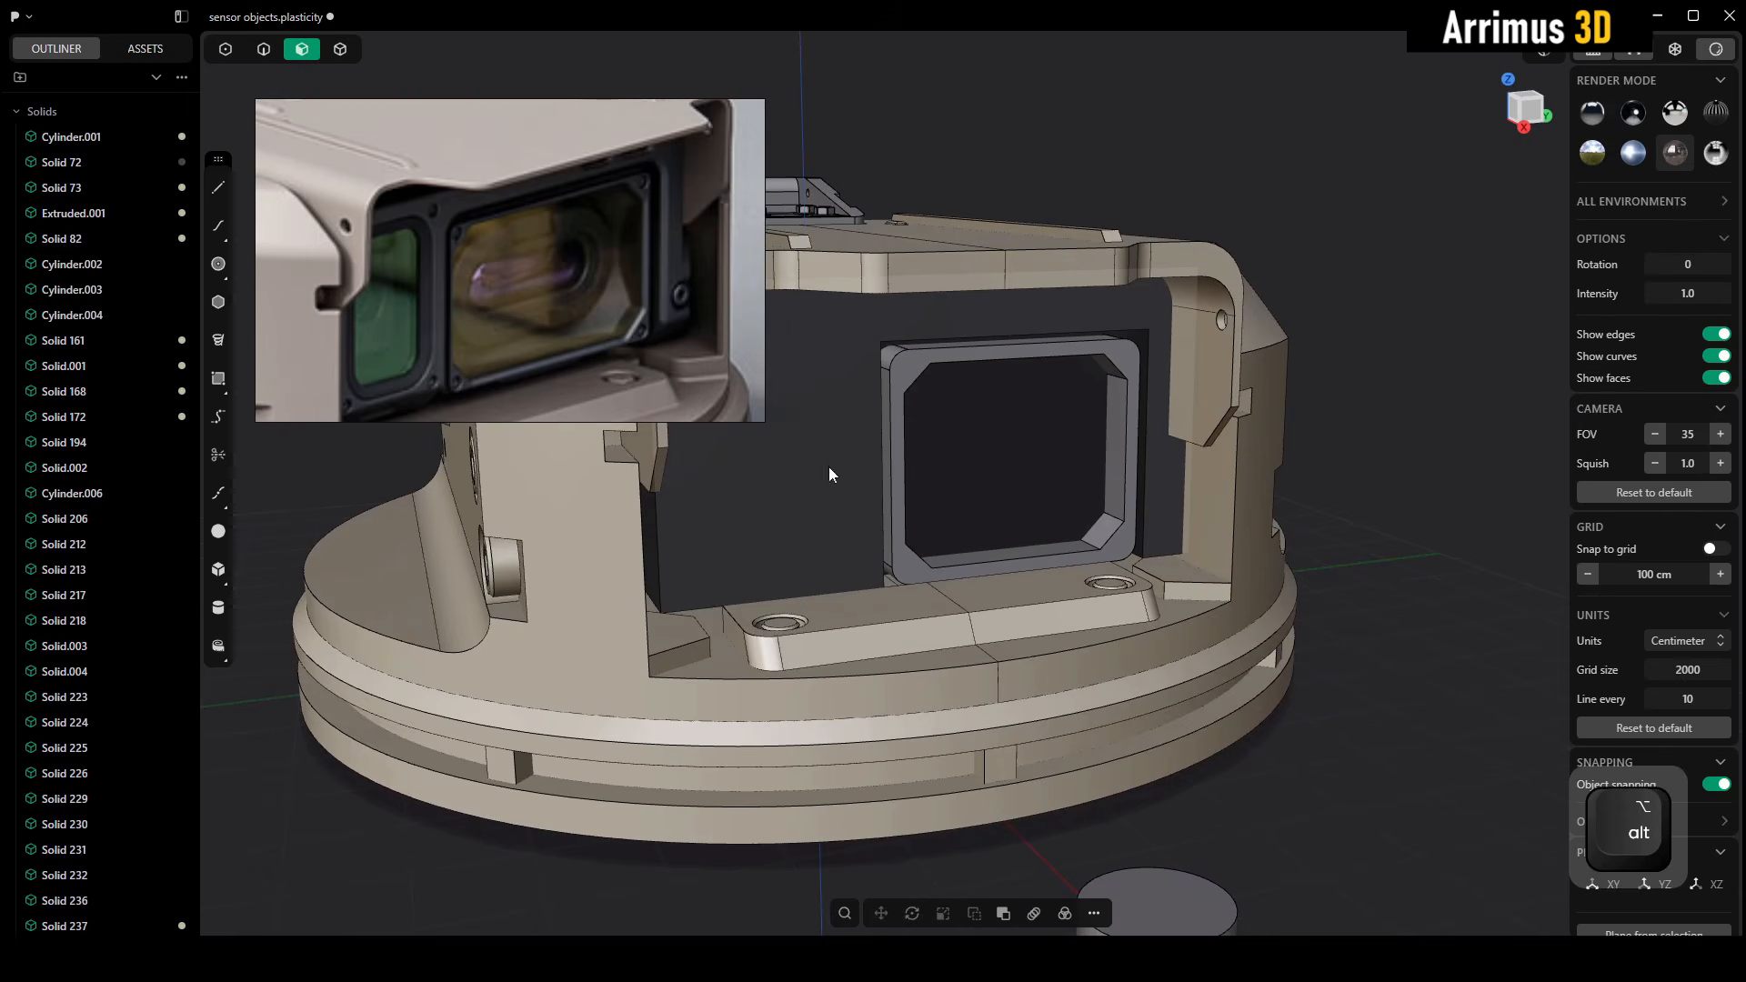
middle_click_drag(829, 468, 910, 373)
middle_click_drag(669, 406, 696, 309)
middle_click_drag(1024, 422, 998, 466)
middle_click_drag(1008, 331, 1030, 411)
Isolate the frame, widen it by moving its left-side faces about -66 cm along Y, and show the full model again
key("4")
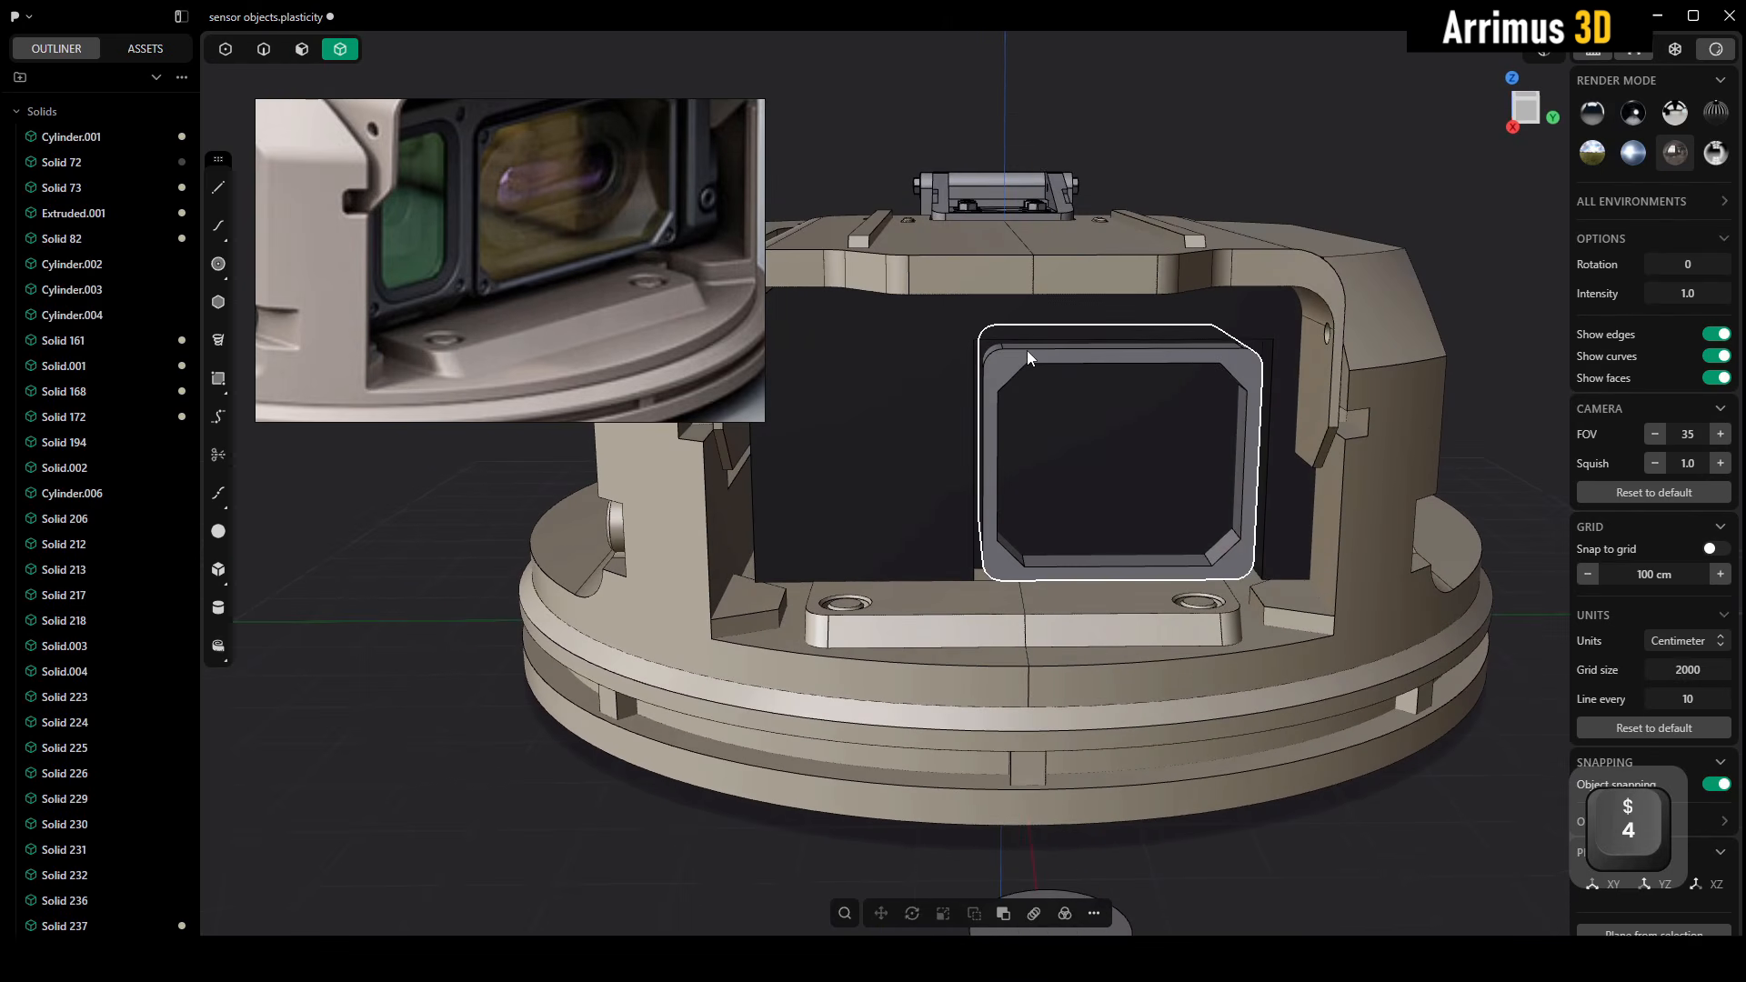
left_click(1029, 352)
key("alt+q")
key("3")
left_click_drag(883, 307, 1019, 703)
middle_click_drag(1055, 556, 1127, 511)
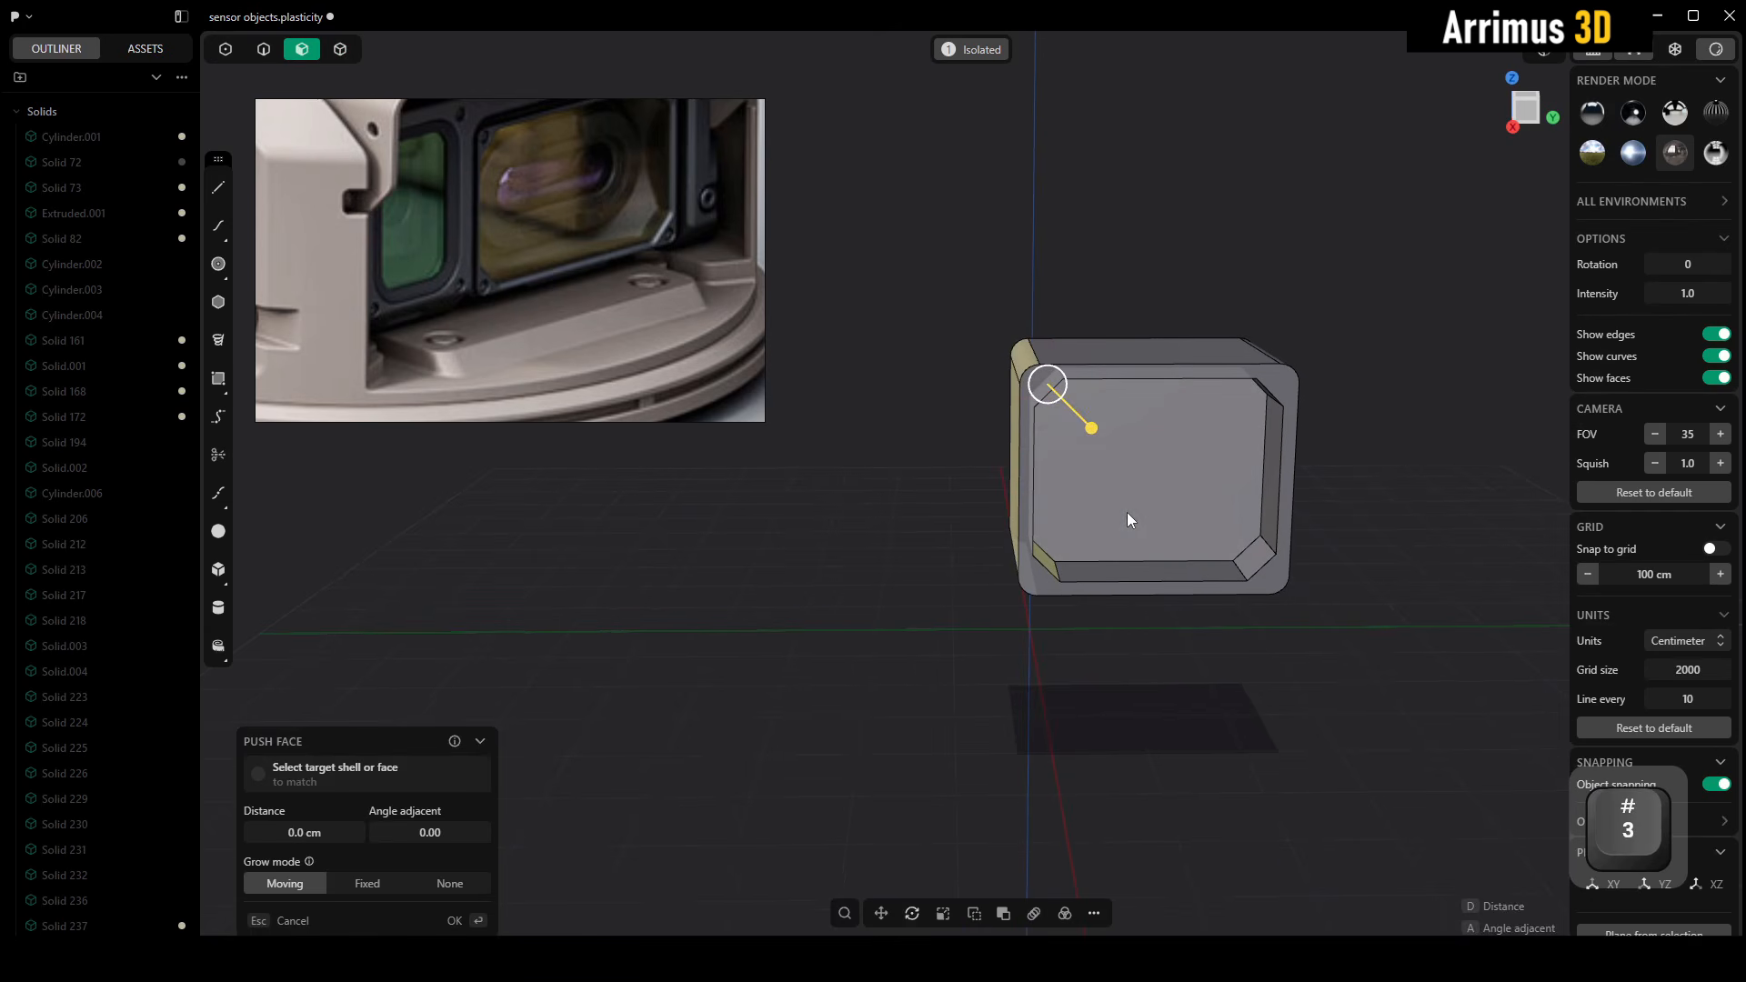
key("g")
key("y")
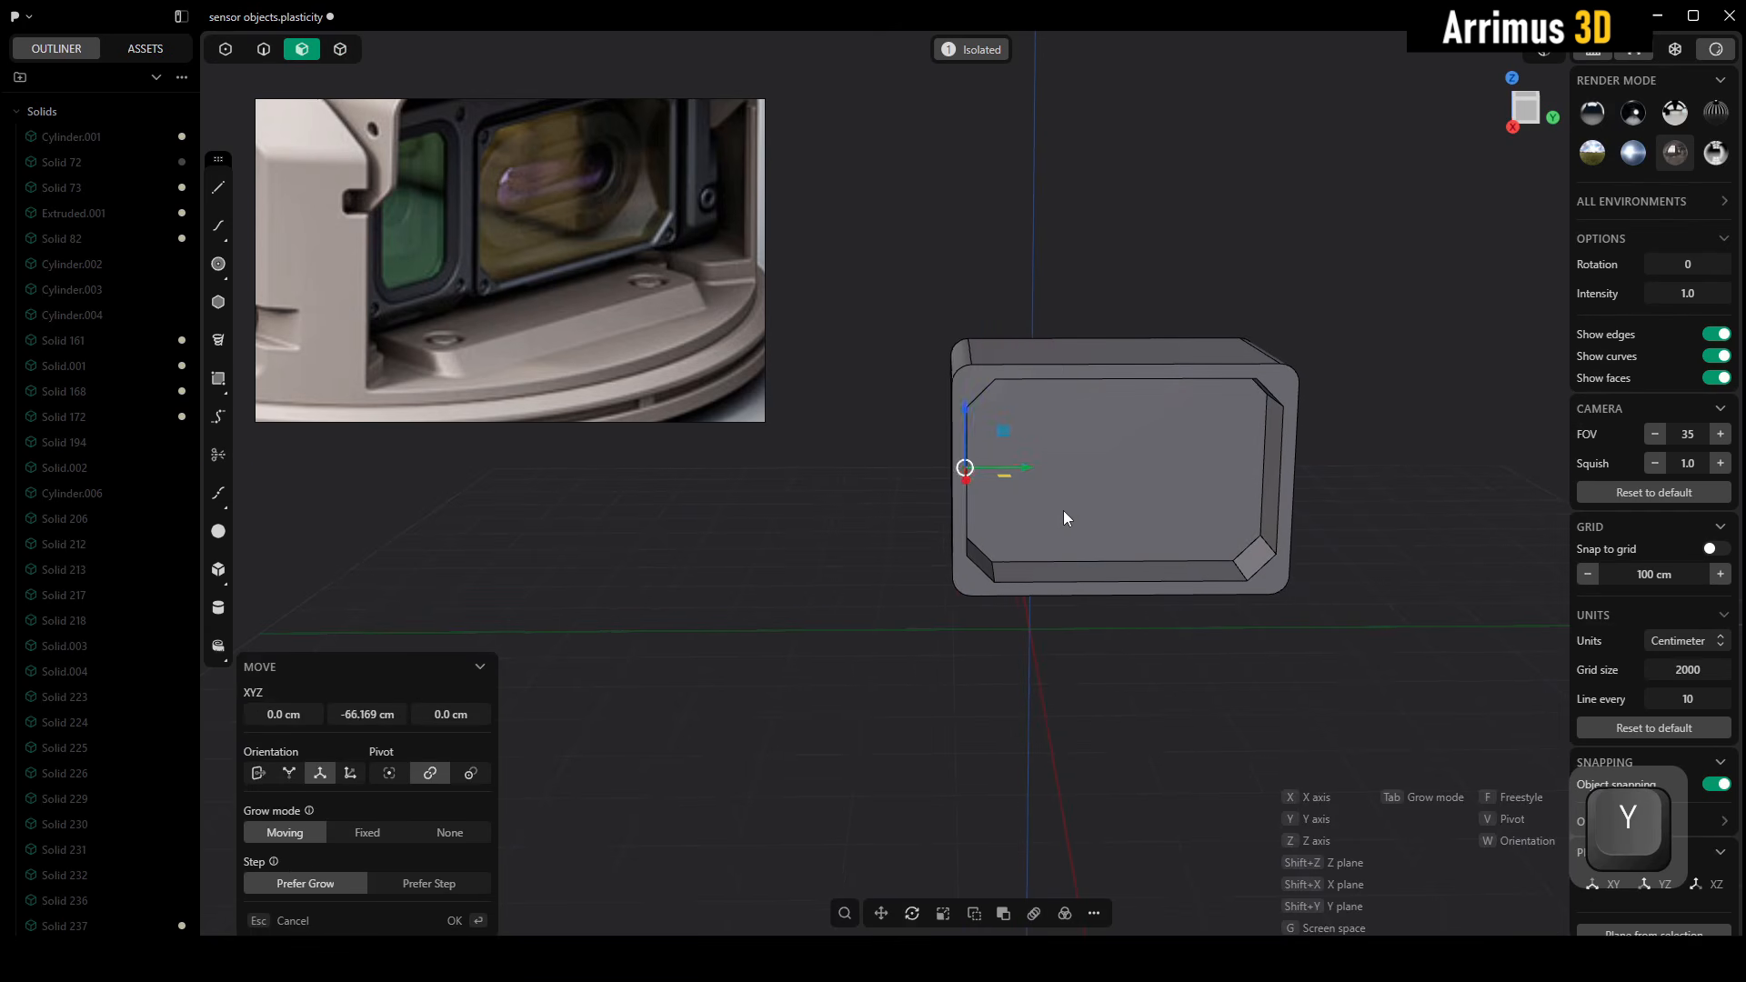
left_click(1069, 512)
key("alt+q")
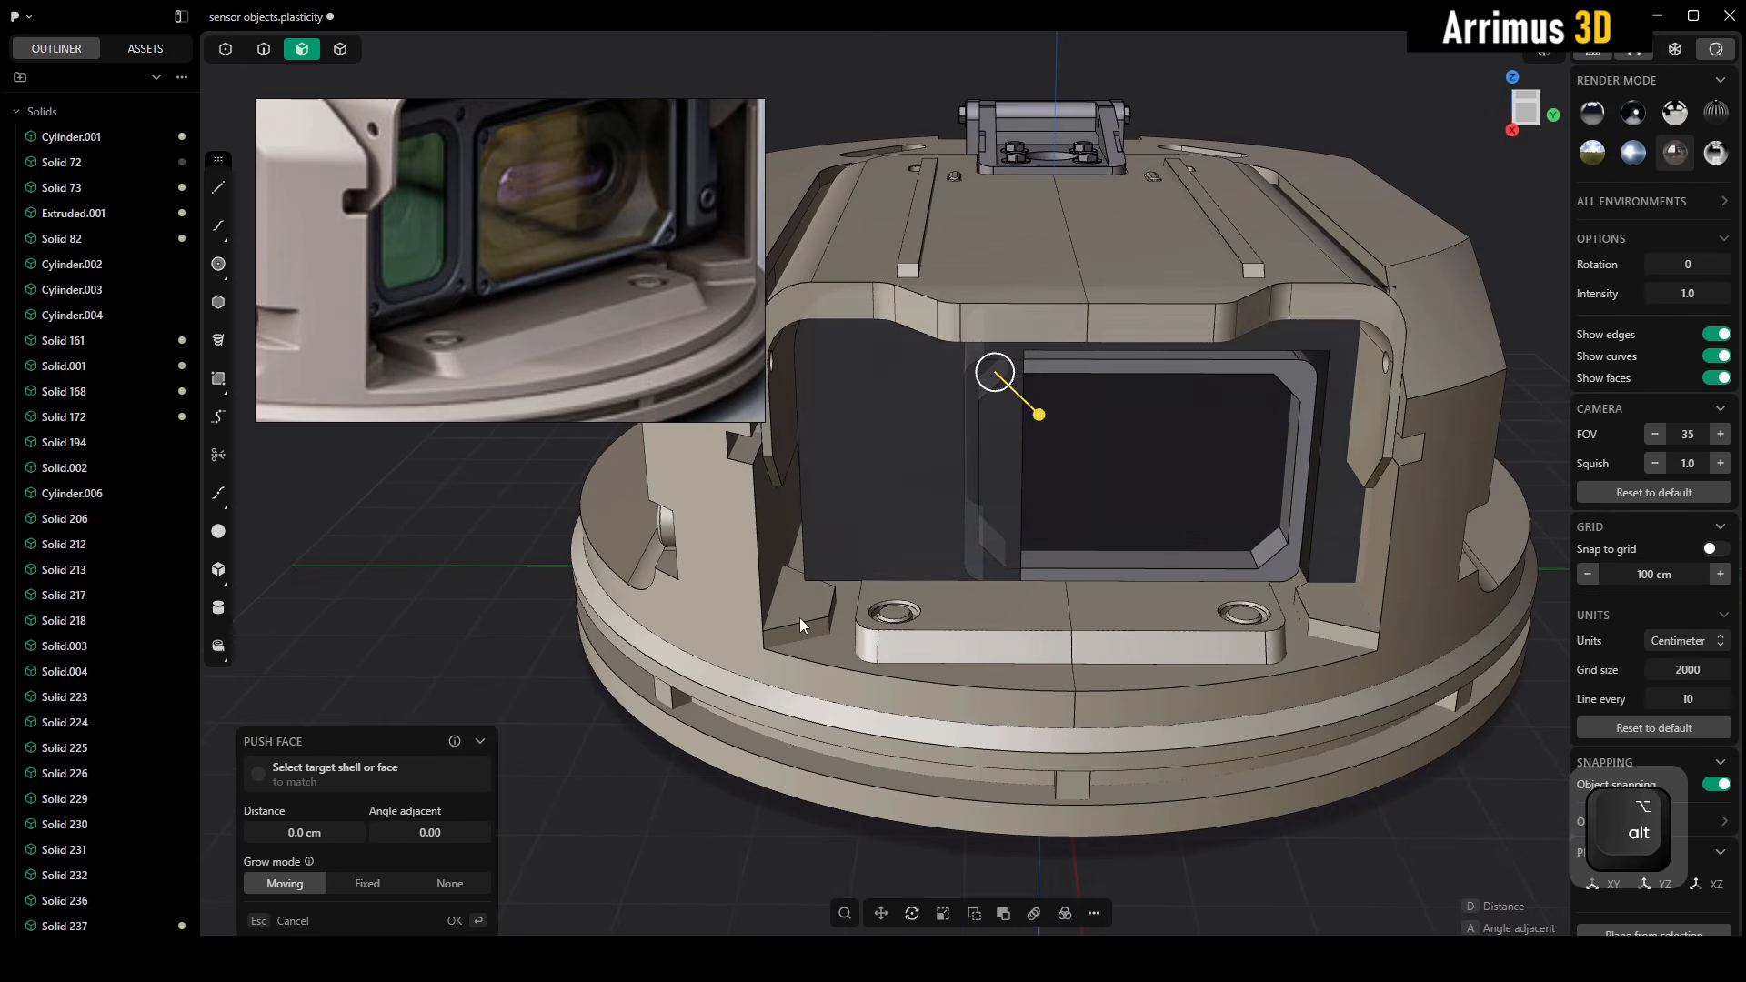
Push the left wall of the dark housing's pocket outward about 63 cm to make room for the widened frame
key("4")
left_click(935, 450)
middle_click_drag(935, 450, 1088, 344, "alt")
scroll(1028, 389, "up", 3)
key("3")
left_click(1029, 336)
key("d")
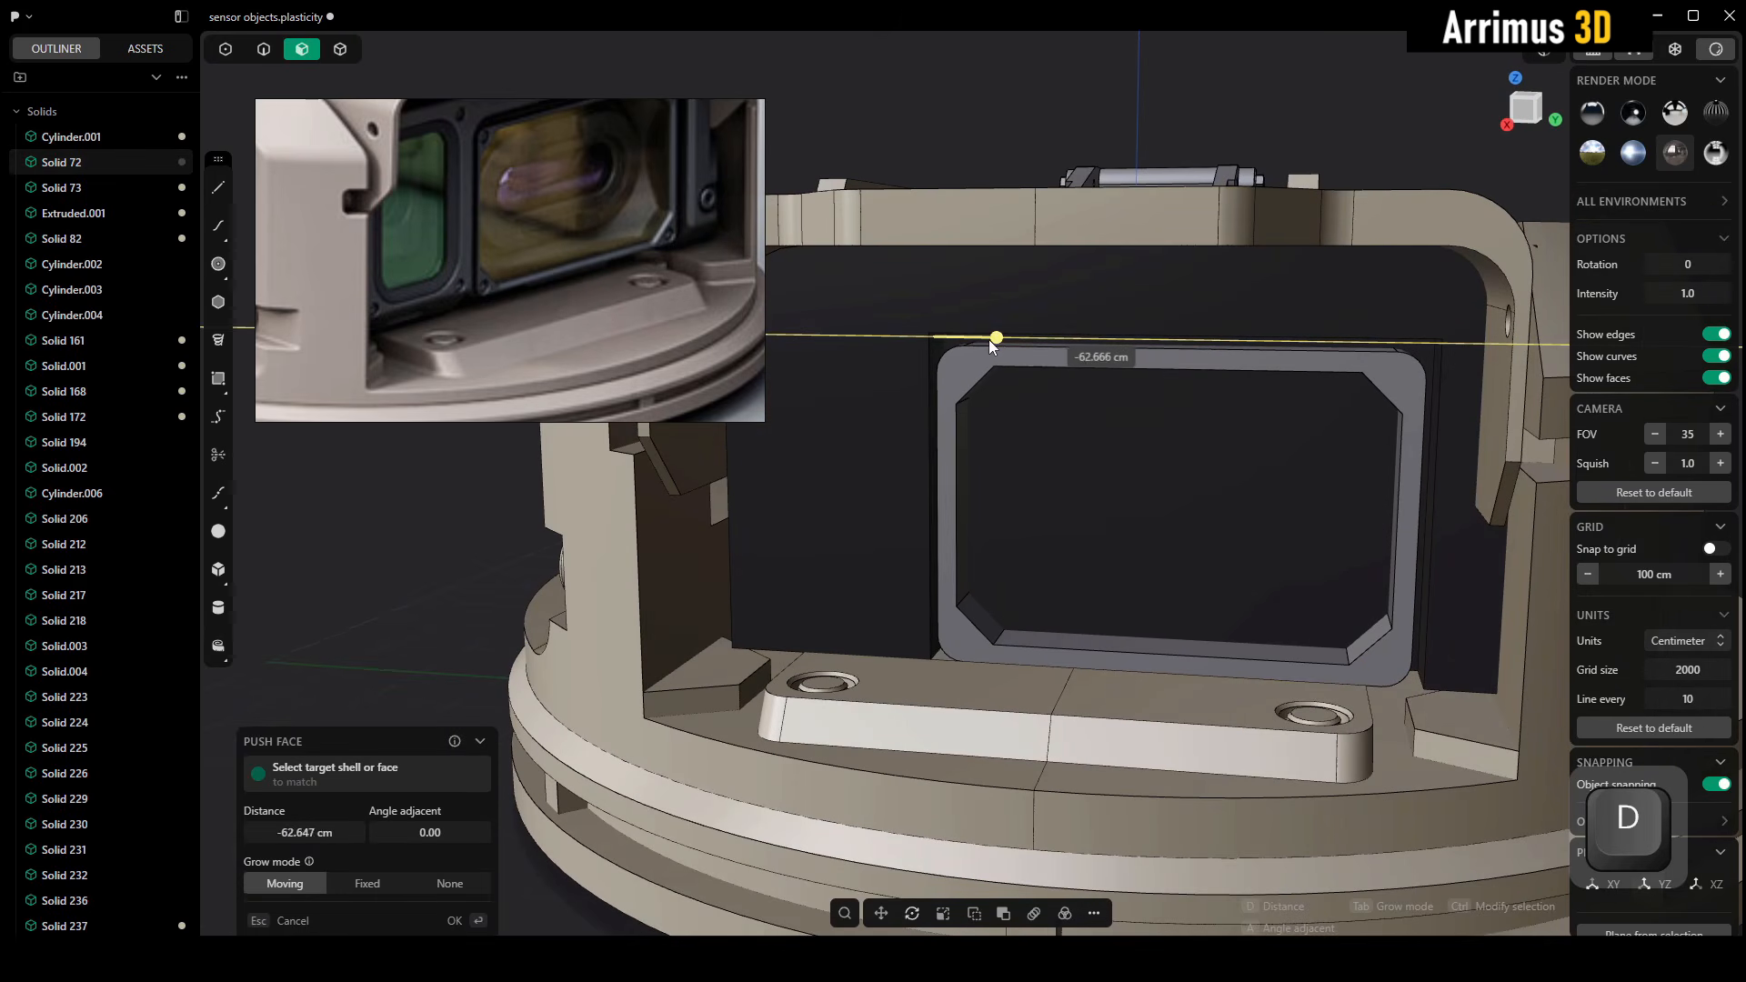
left_click(985, 338)
middle_click_drag(986, 346, 1077, 369, "alt")
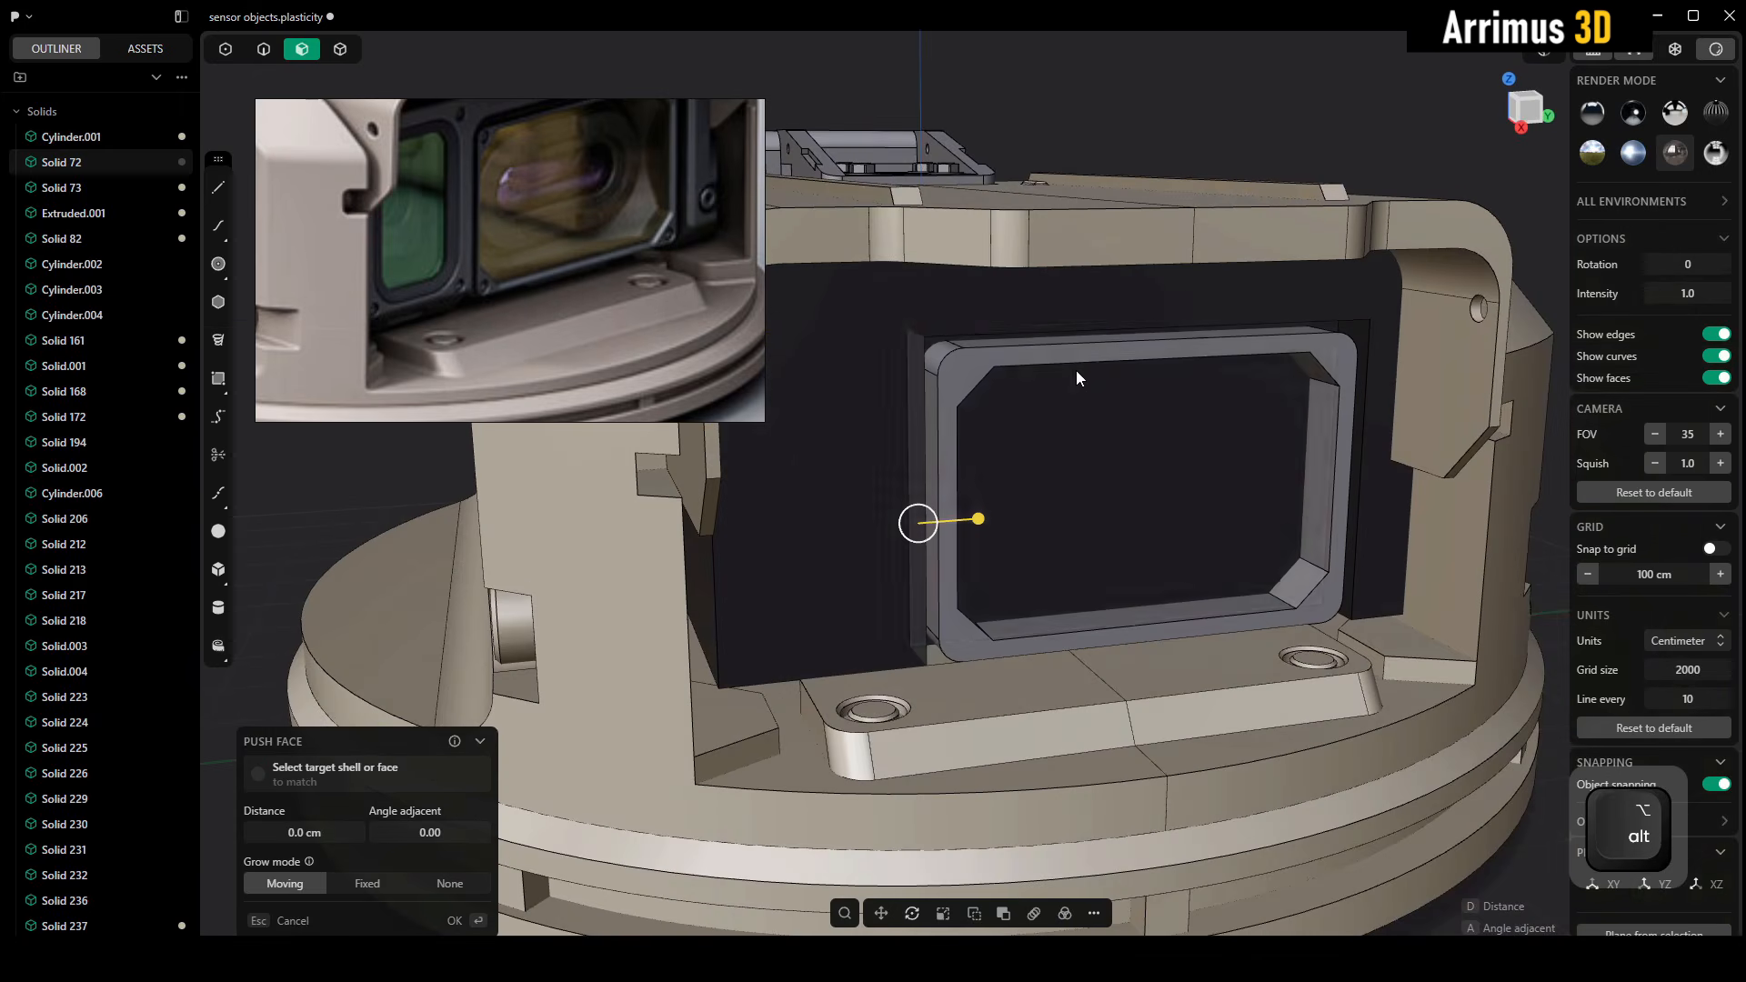
middle_click_drag(1161, 452, 1044, 411)
Push the dark housing face that fills the frame's opening back behind the frame
key("4")
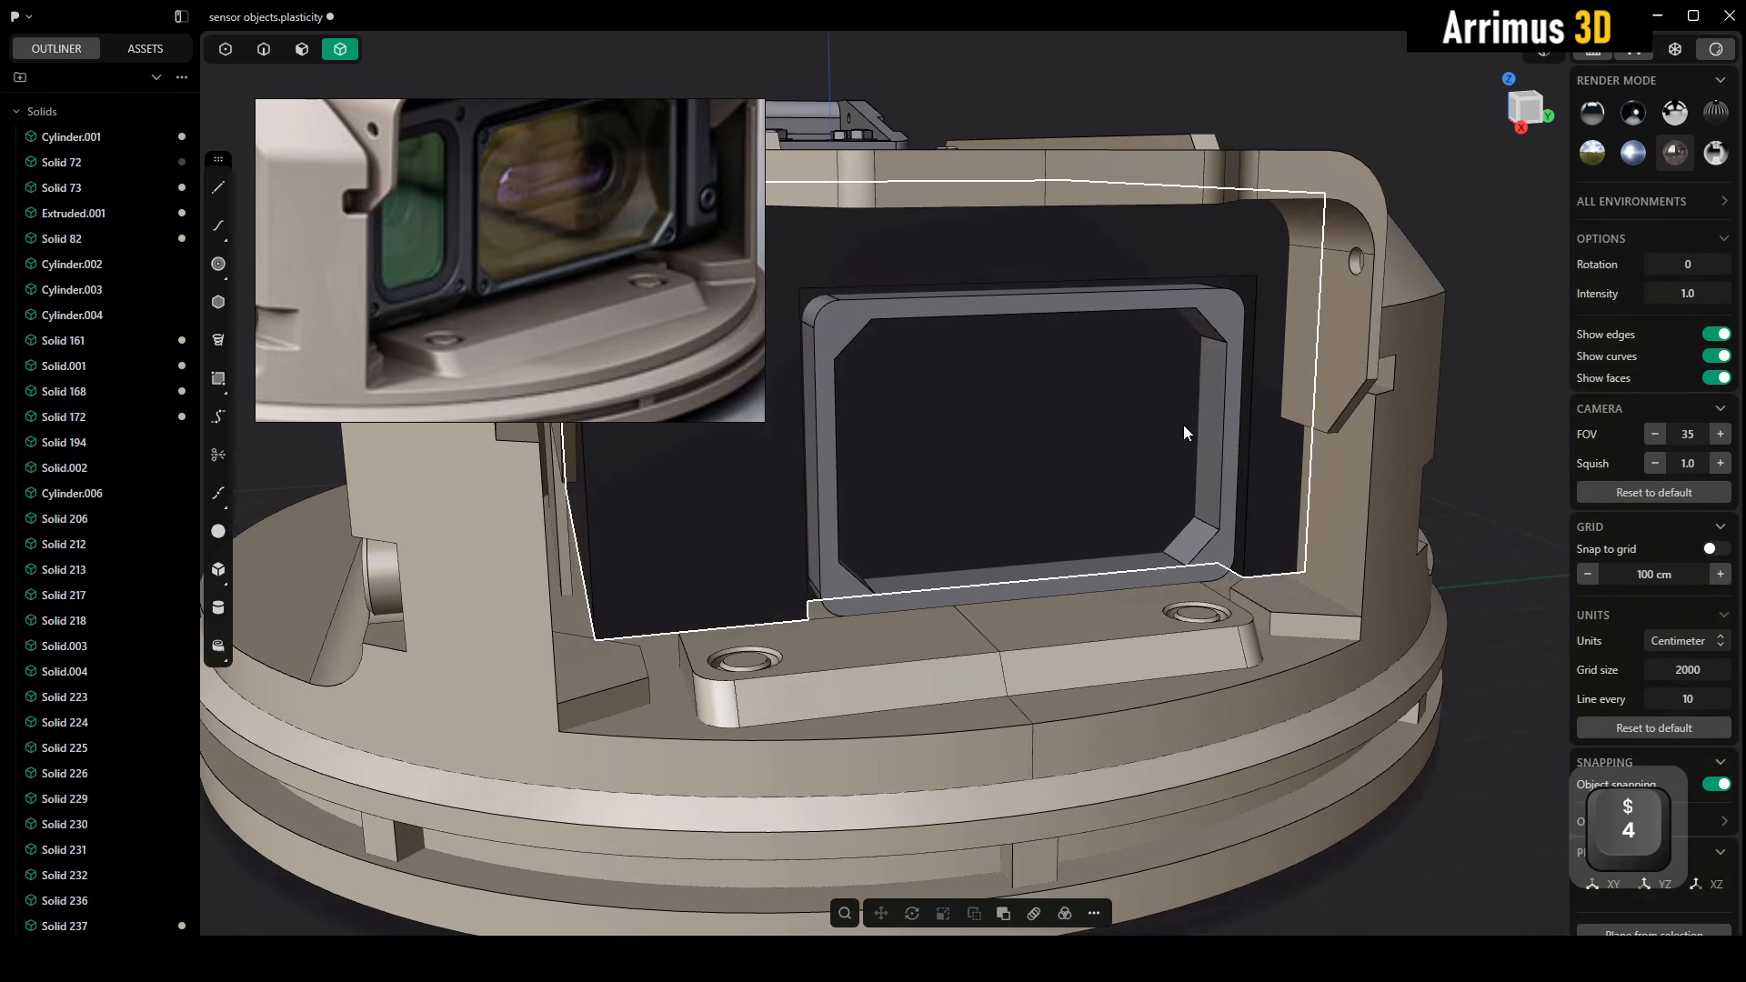
middle_click_drag(1197, 427, 1119, 480, "alt")
left_click(1438, 494)
key("3")
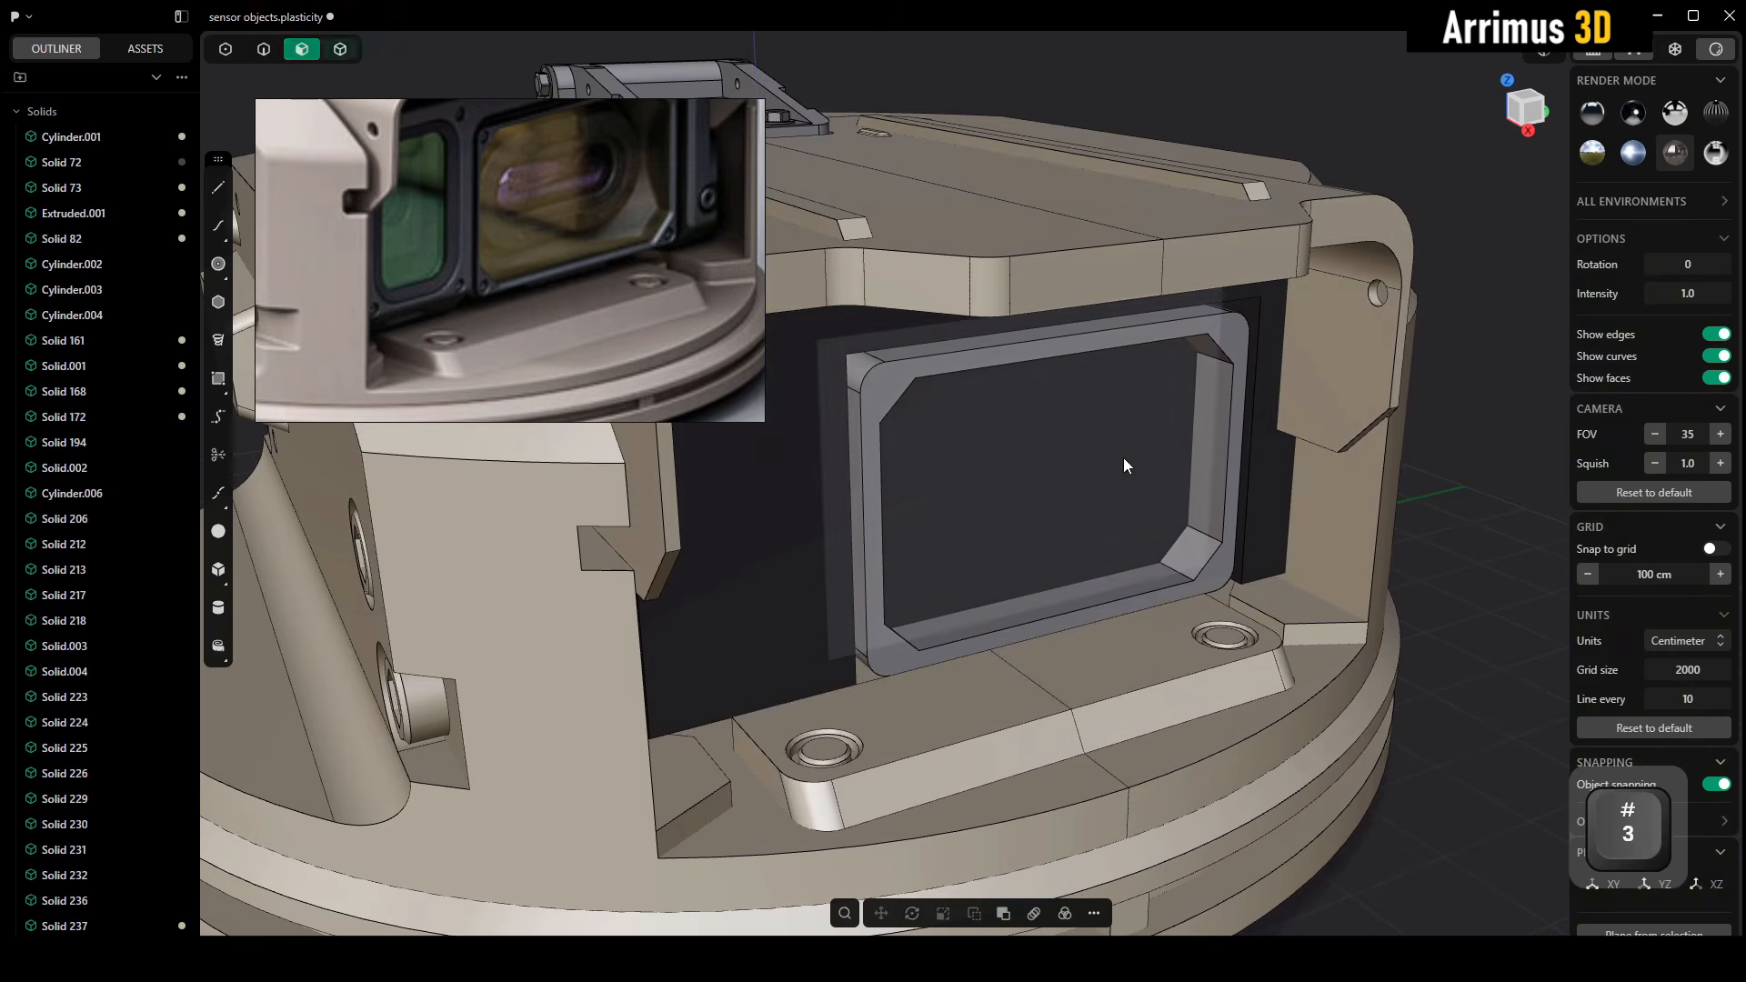
left_click(1123, 463)
key("d")
left_click(1006, 414)
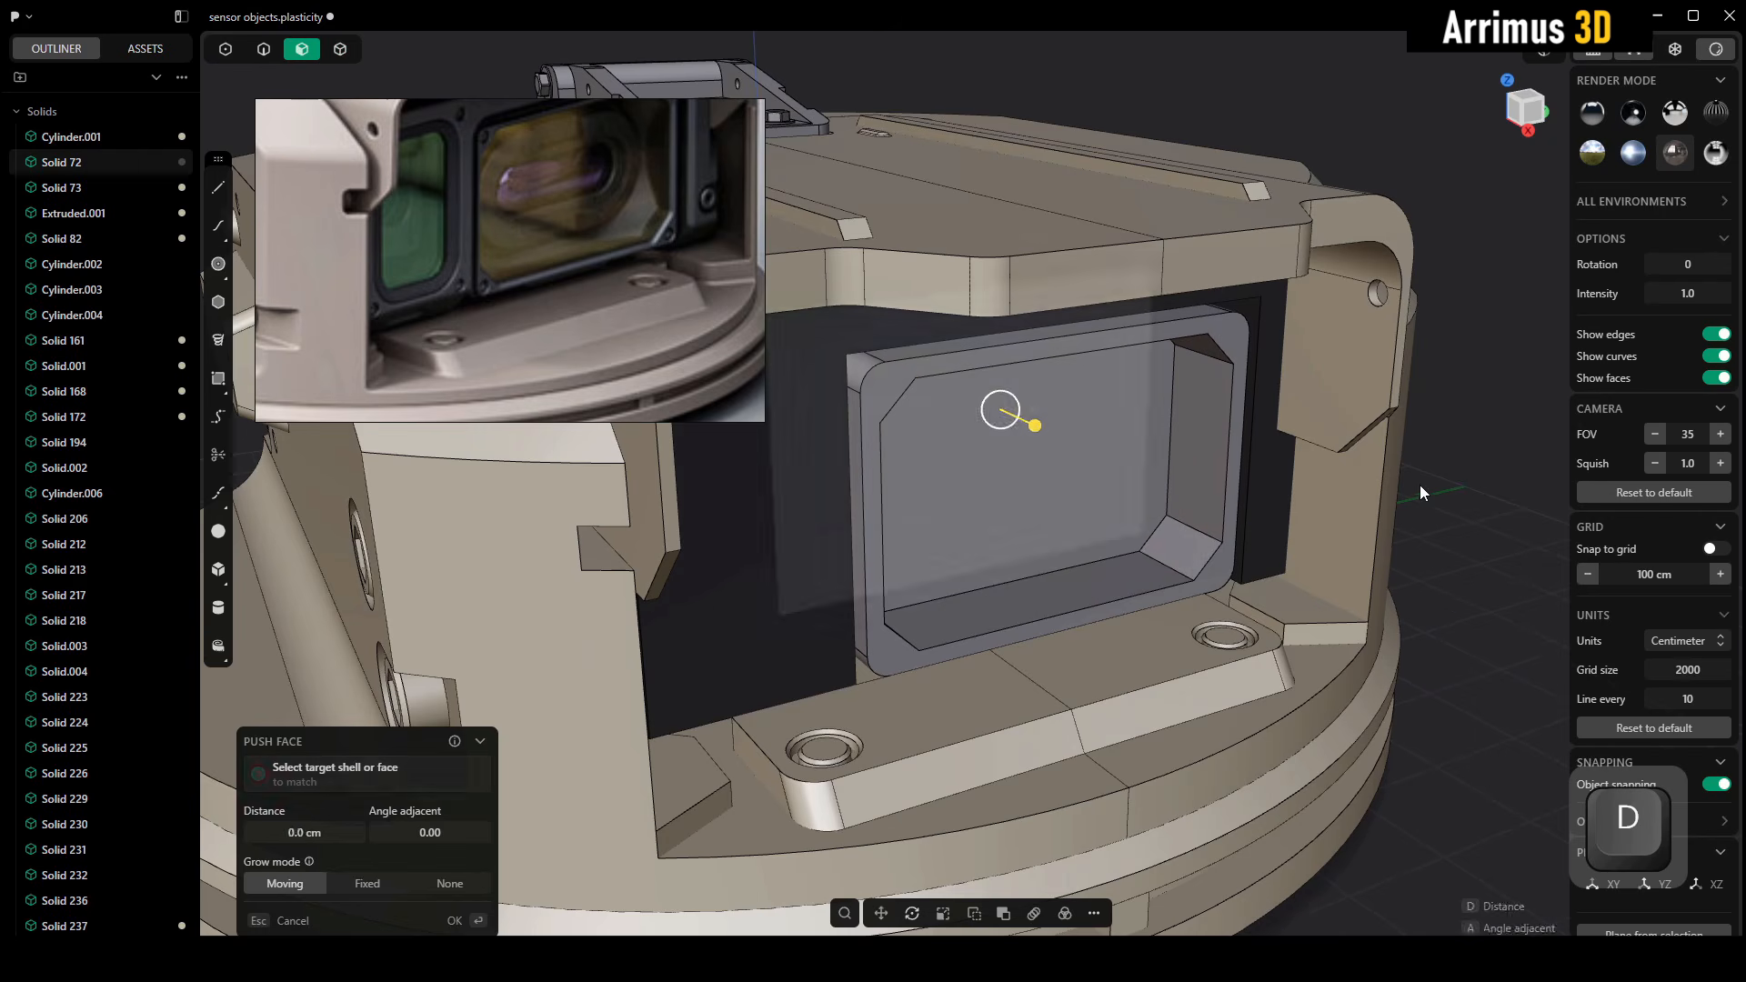
Isolate the frame and extrude its recess back face about 6 cm as a new body
key("4")
key("alt+q")
middle_click_drag(1202, 462, 1199, 465, "alt")
key("3")
left_click(1061, 441)
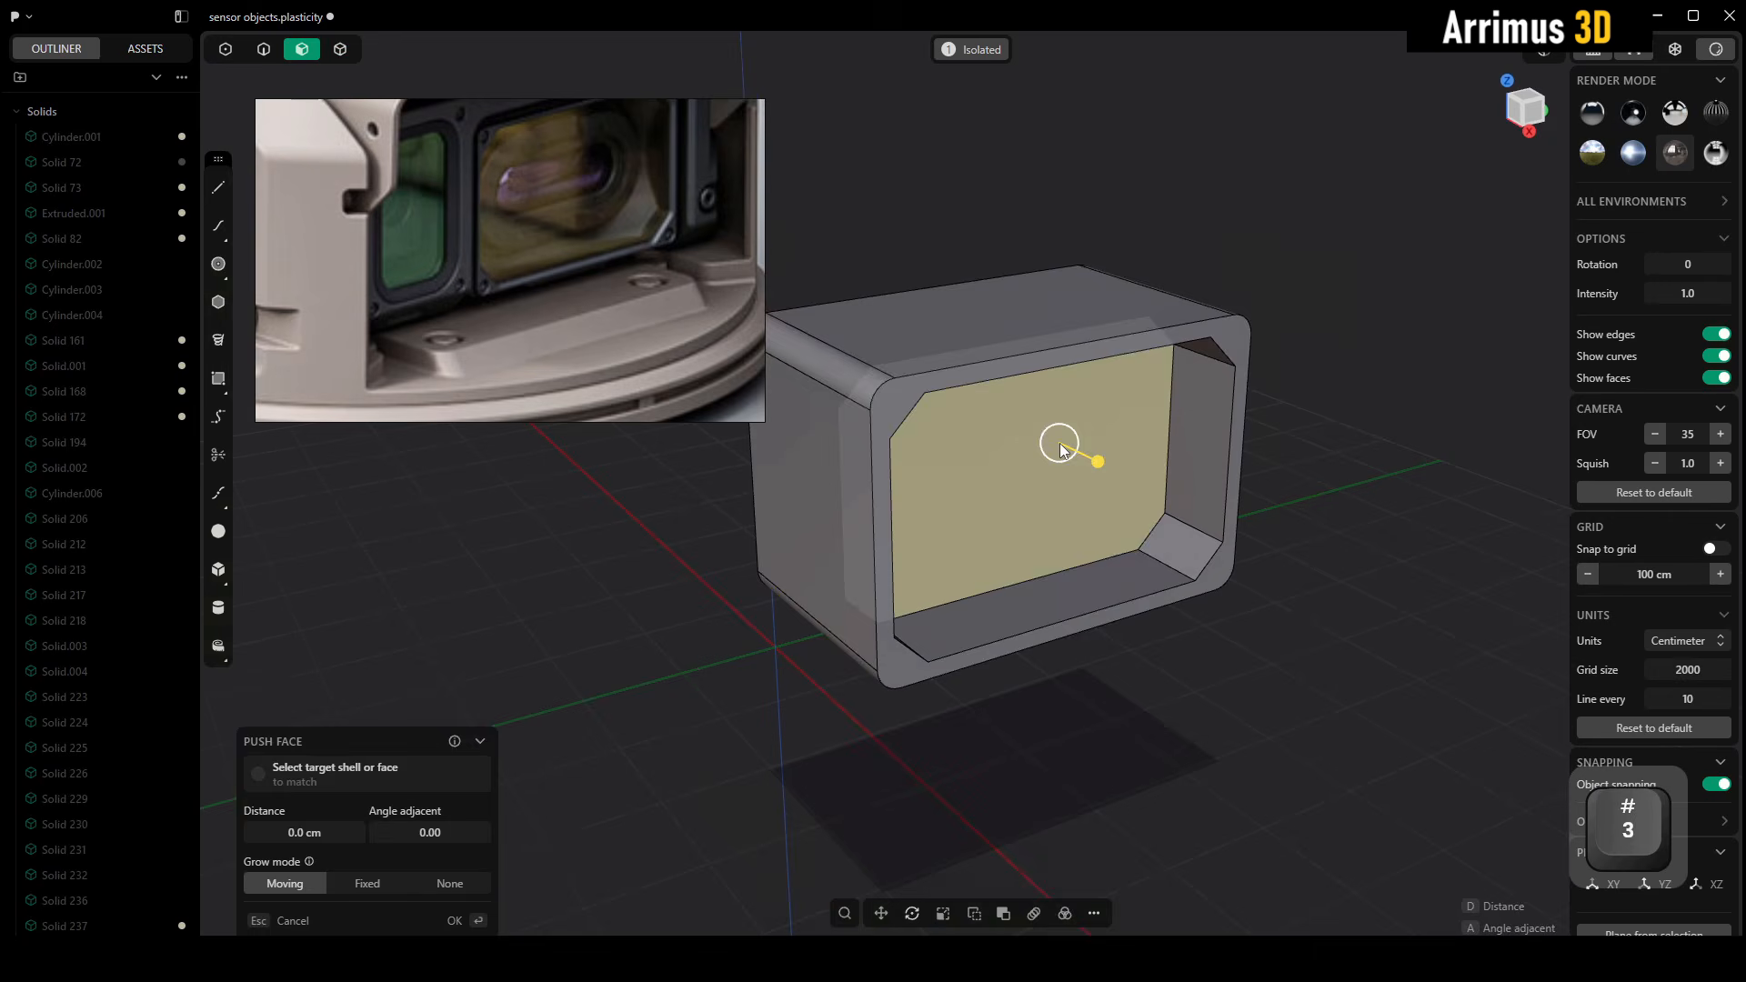
scroll(1062, 442, "up", 4)
middle_click_drag(1064, 443, 1057, 459)
scroll(1002, 375, "down", 5)
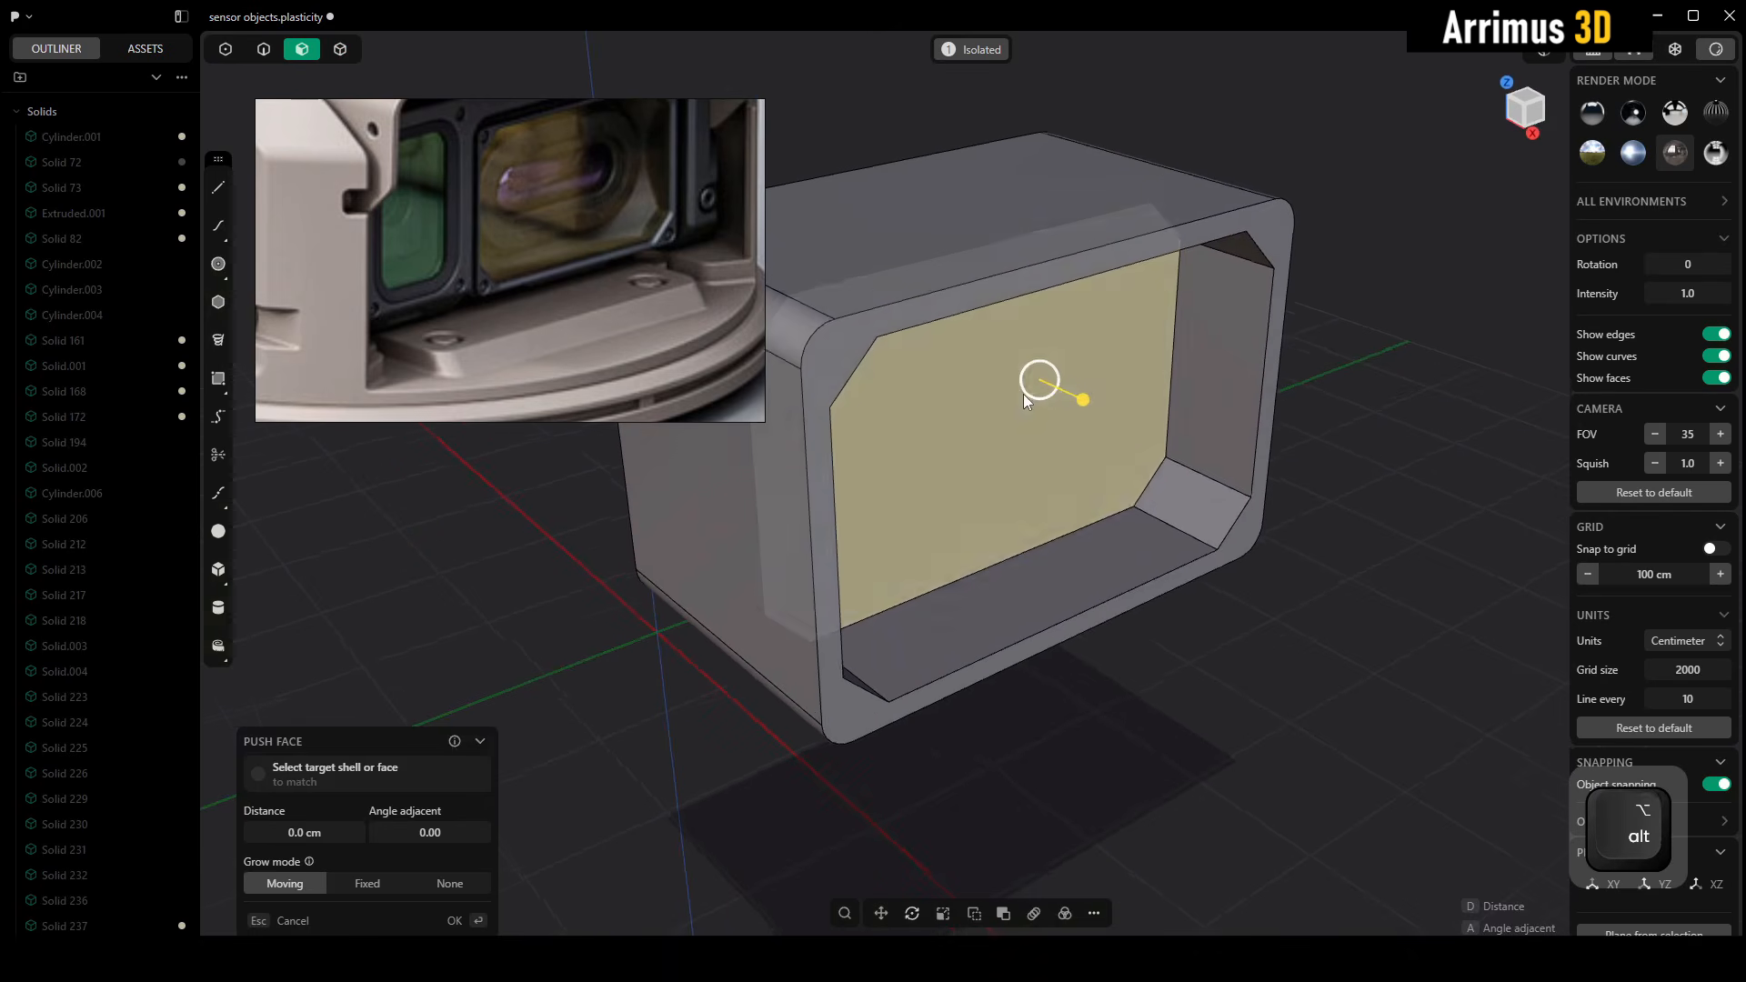
key("e")
key("d")
key("b")
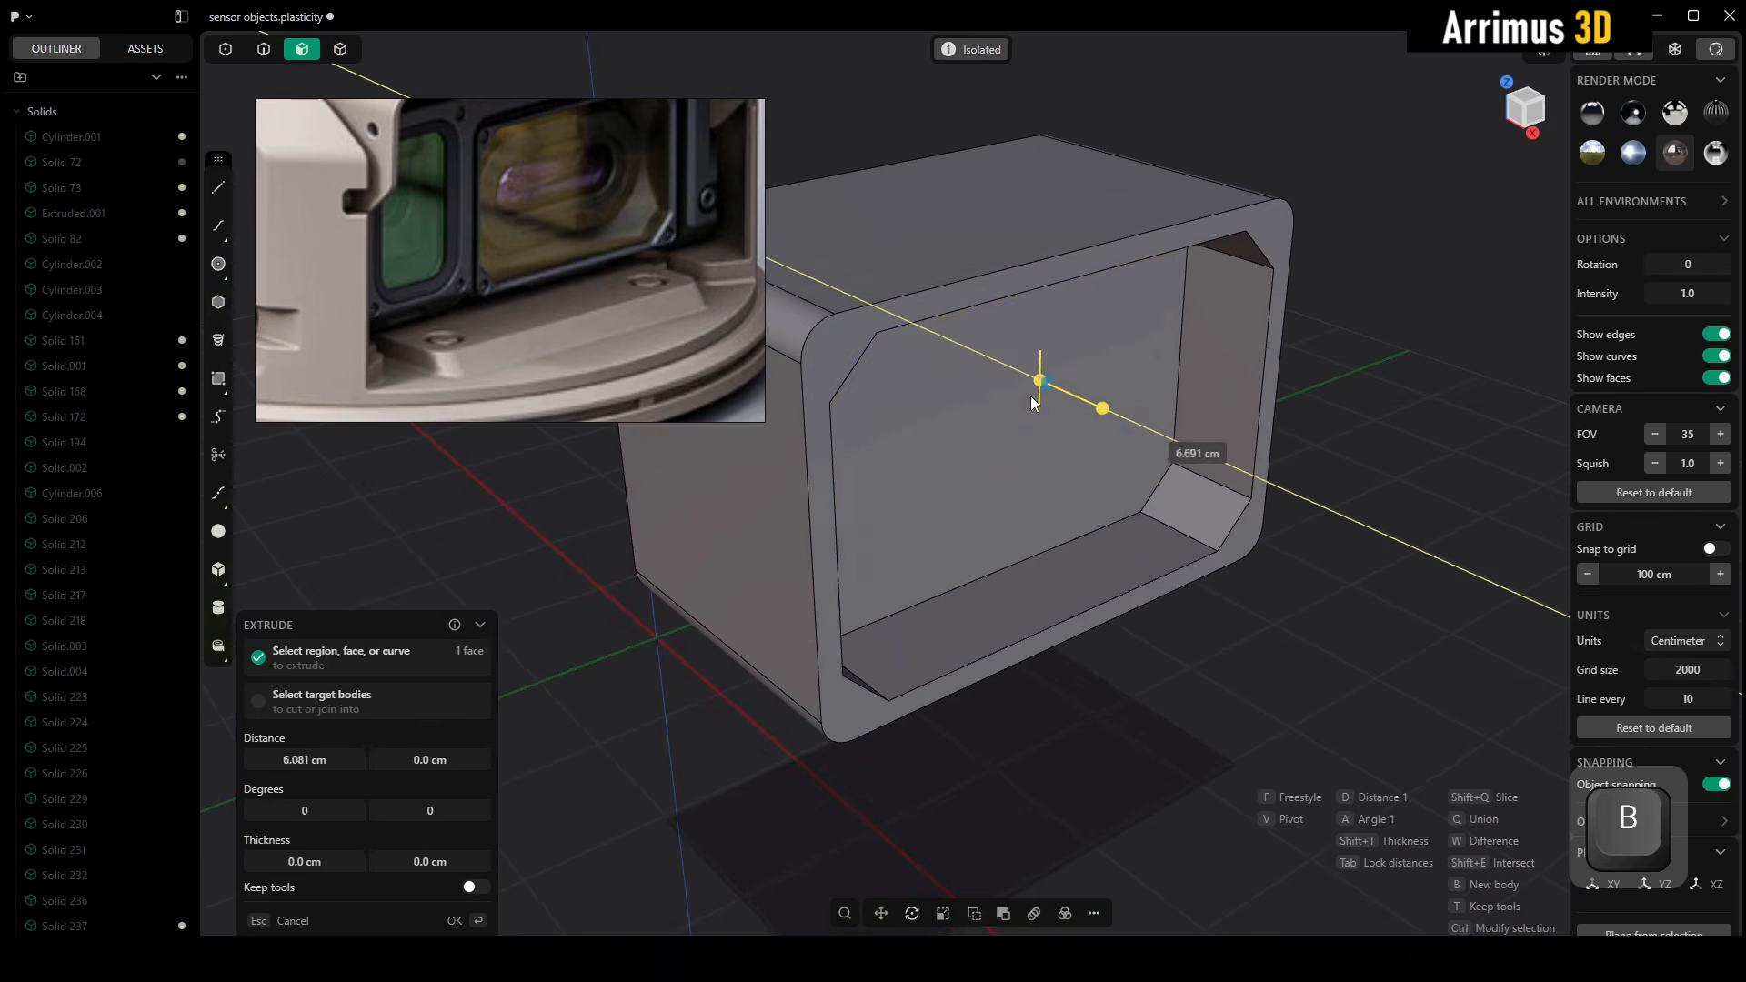
left_click(1033, 397)
right_click(1339, 409)
Move the new chamfered panel about 60 cm along X toward the front of the frame
key("4")
left_click(1084, 394)
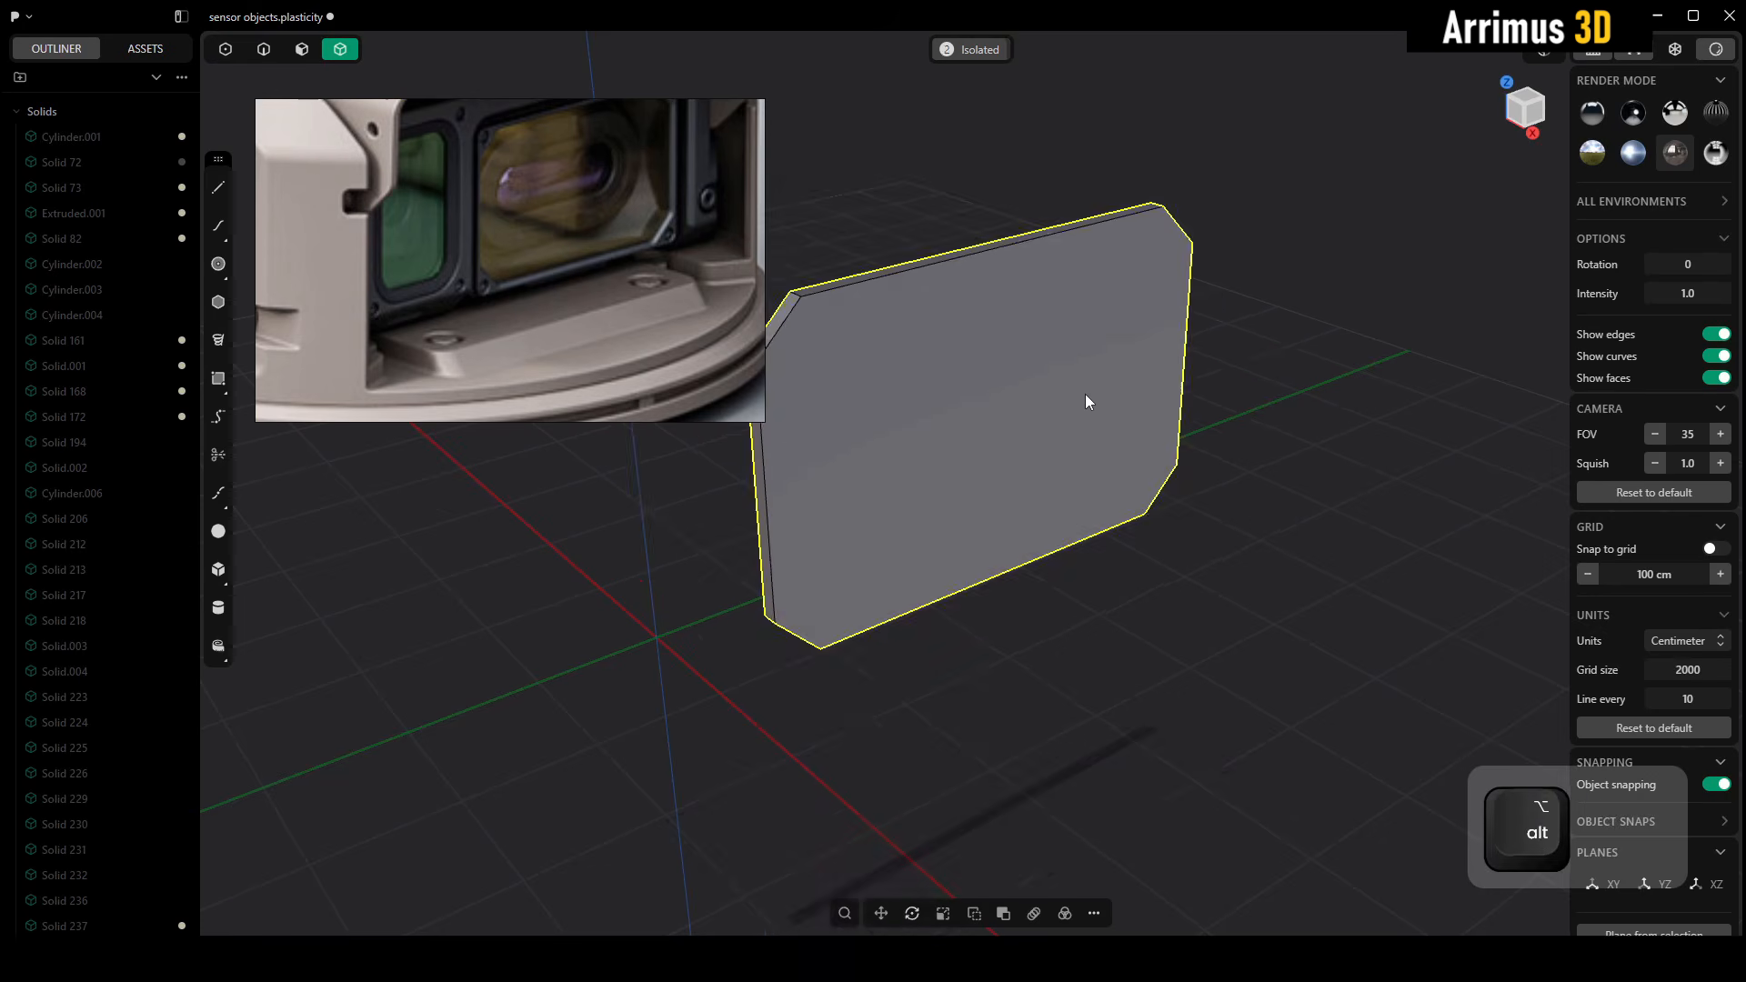
key("g")
key("x")
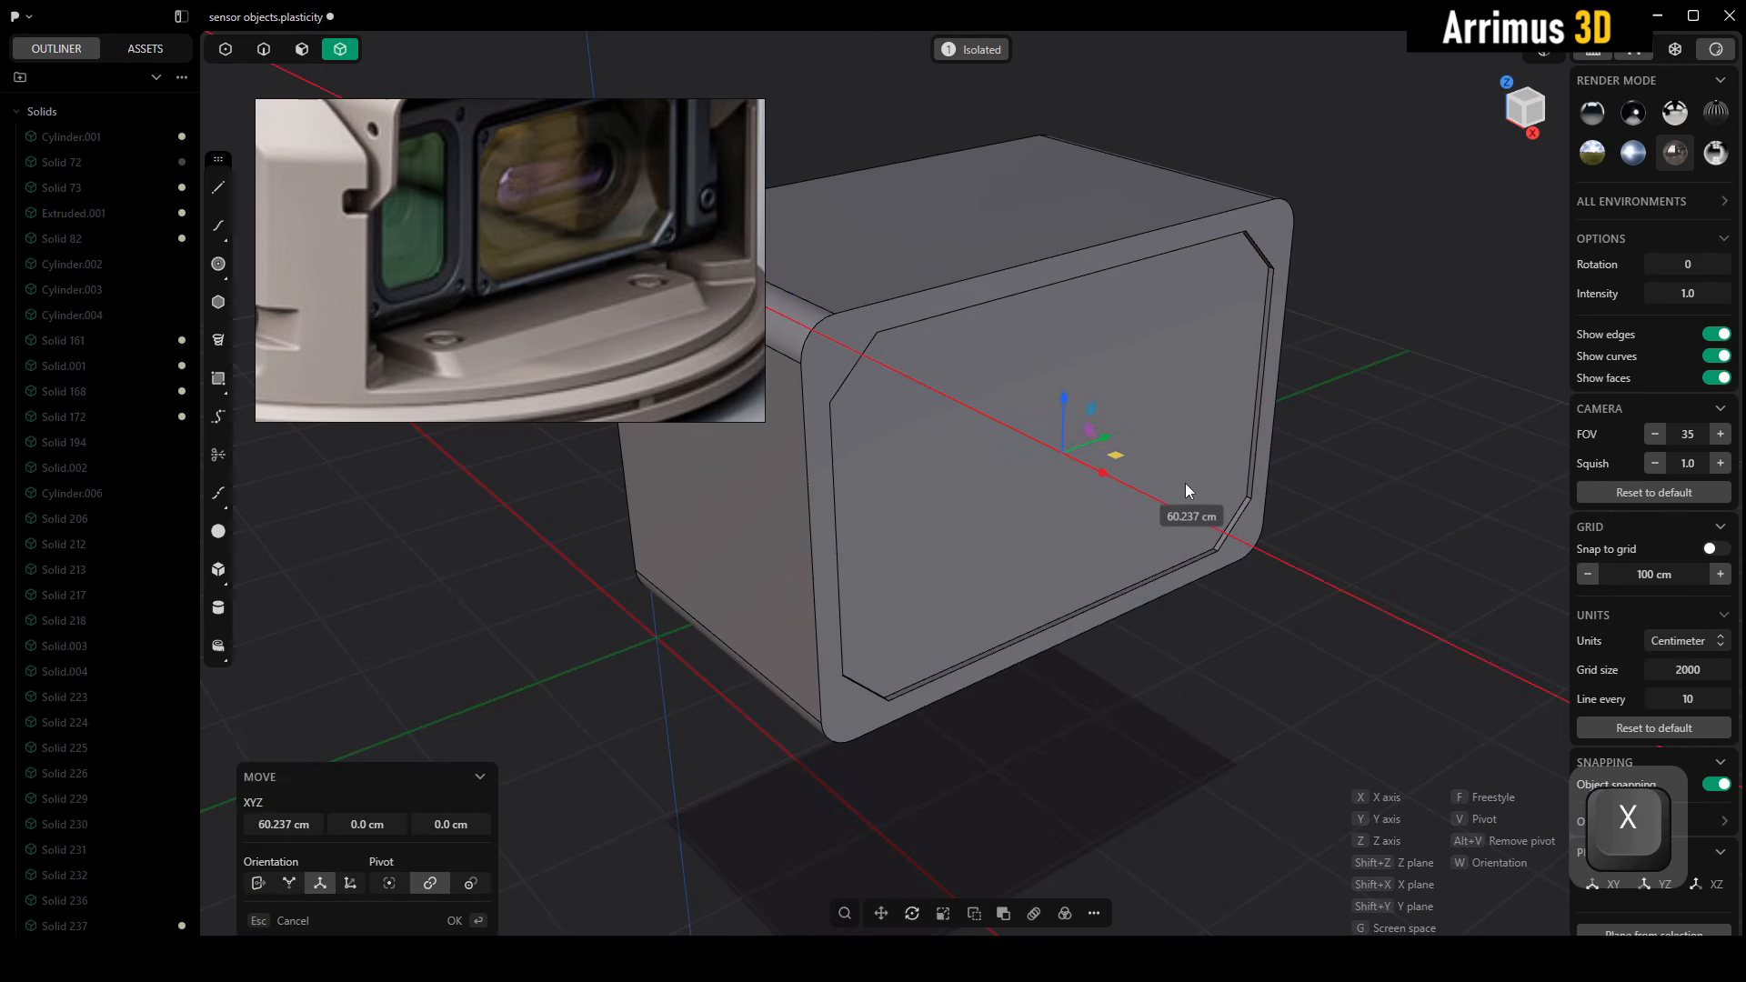
left_click(1186, 482)
Assign the front panel a material with a dark yellow color
key("4")
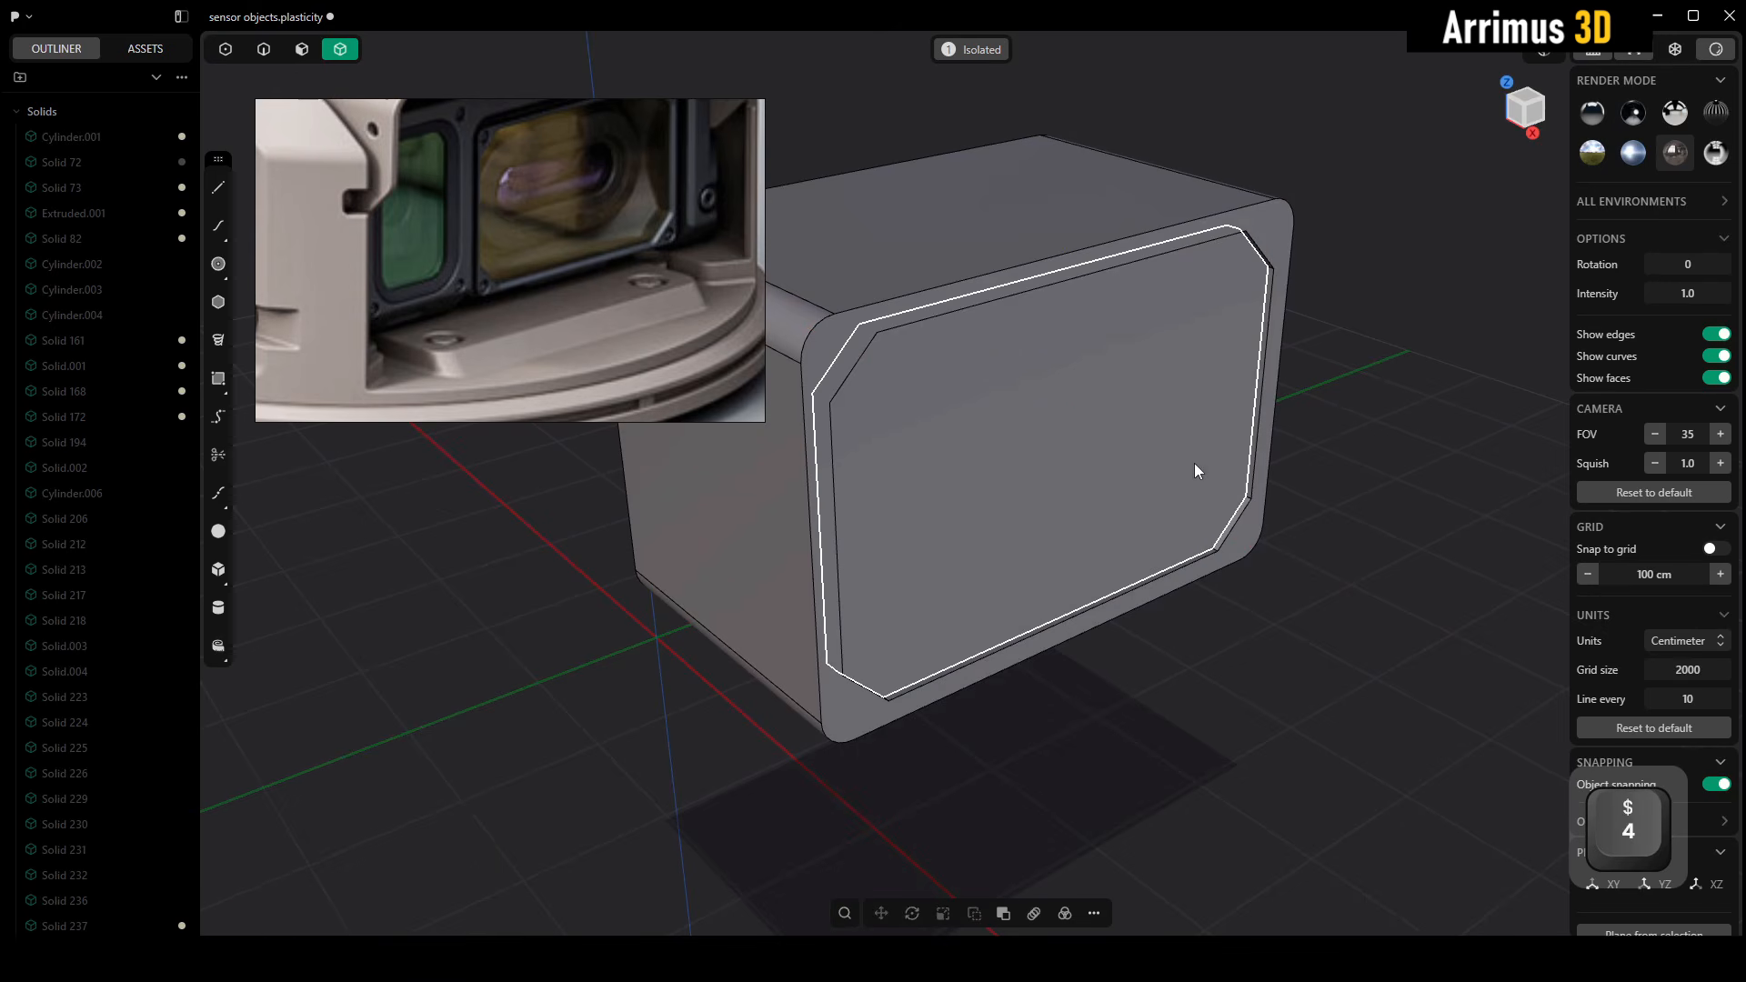
key("m")
key("Escape")
key("m")
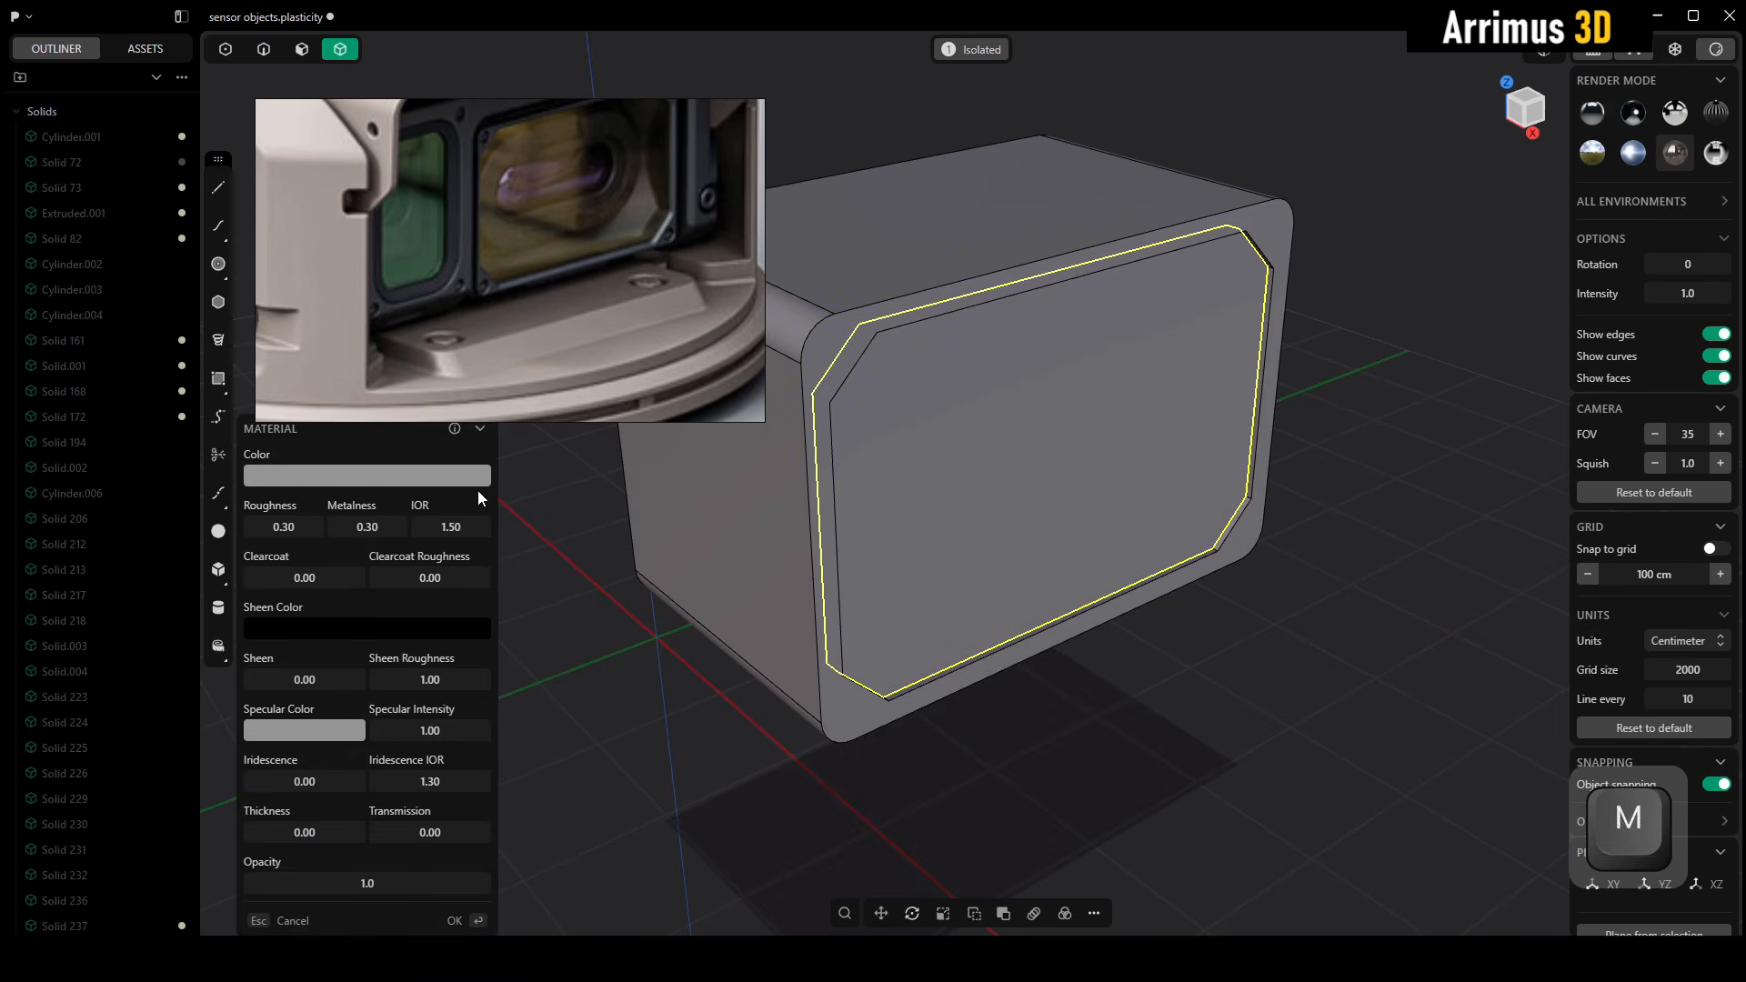
left_click(375, 483)
left_click(391, 542)
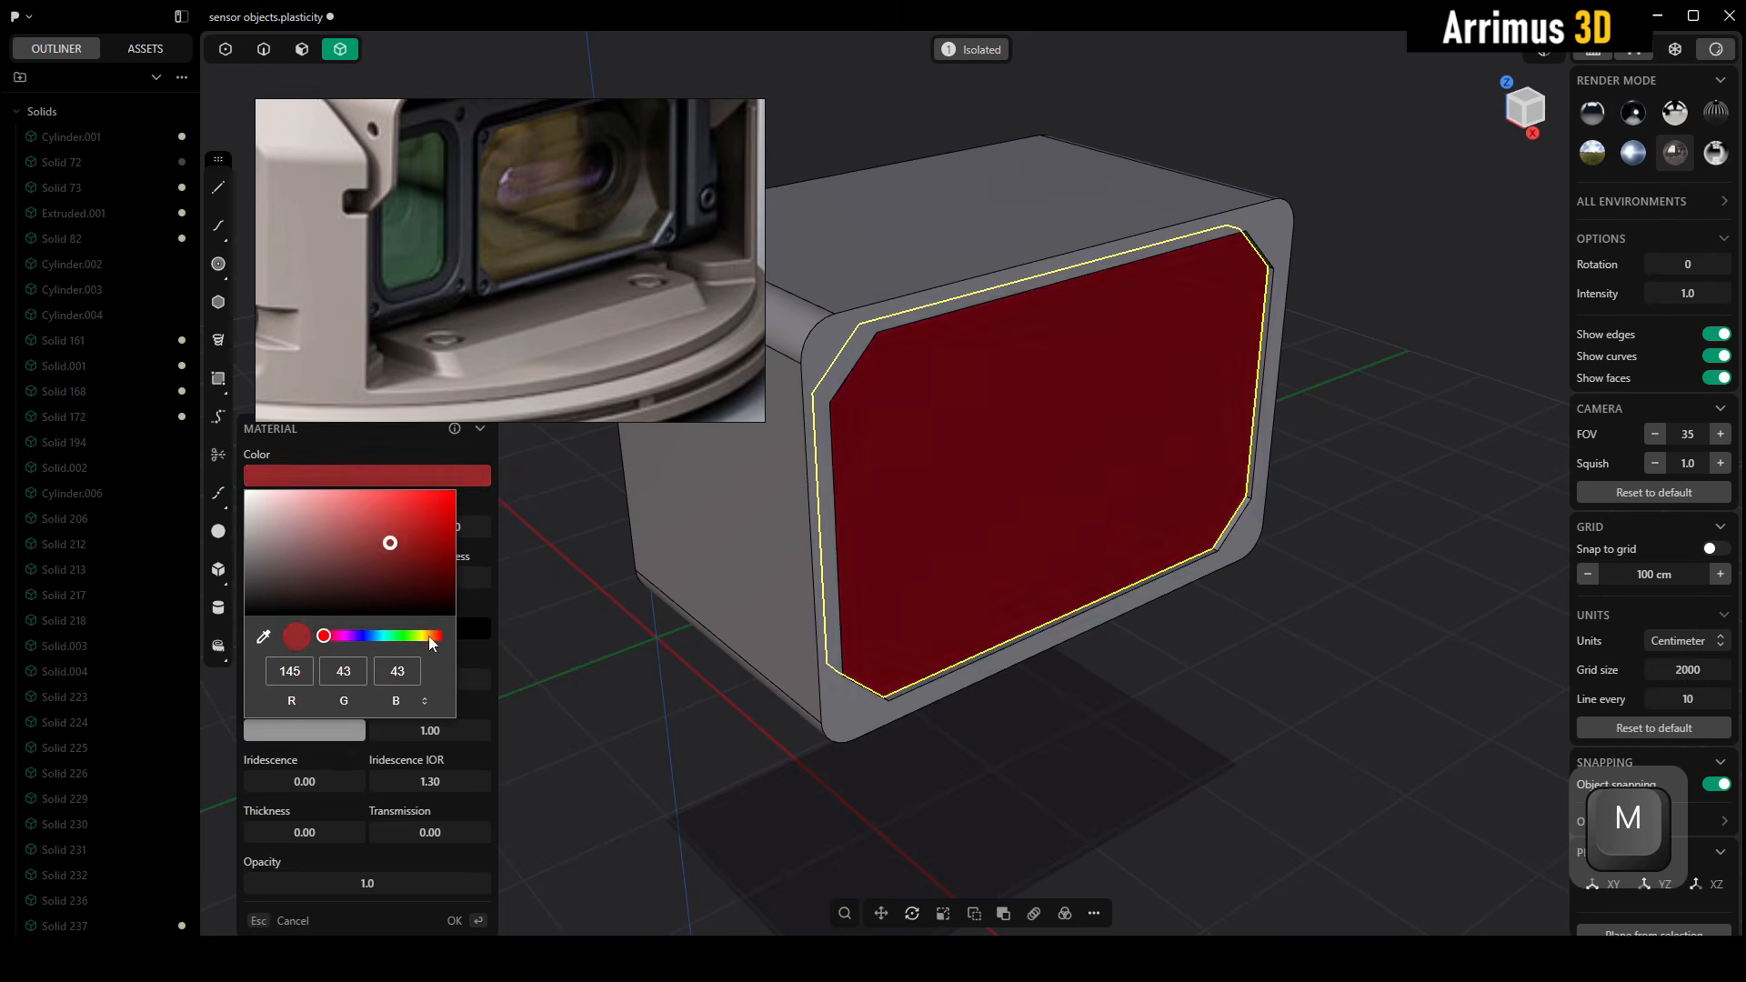
left_click(425, 635)
key("Return")
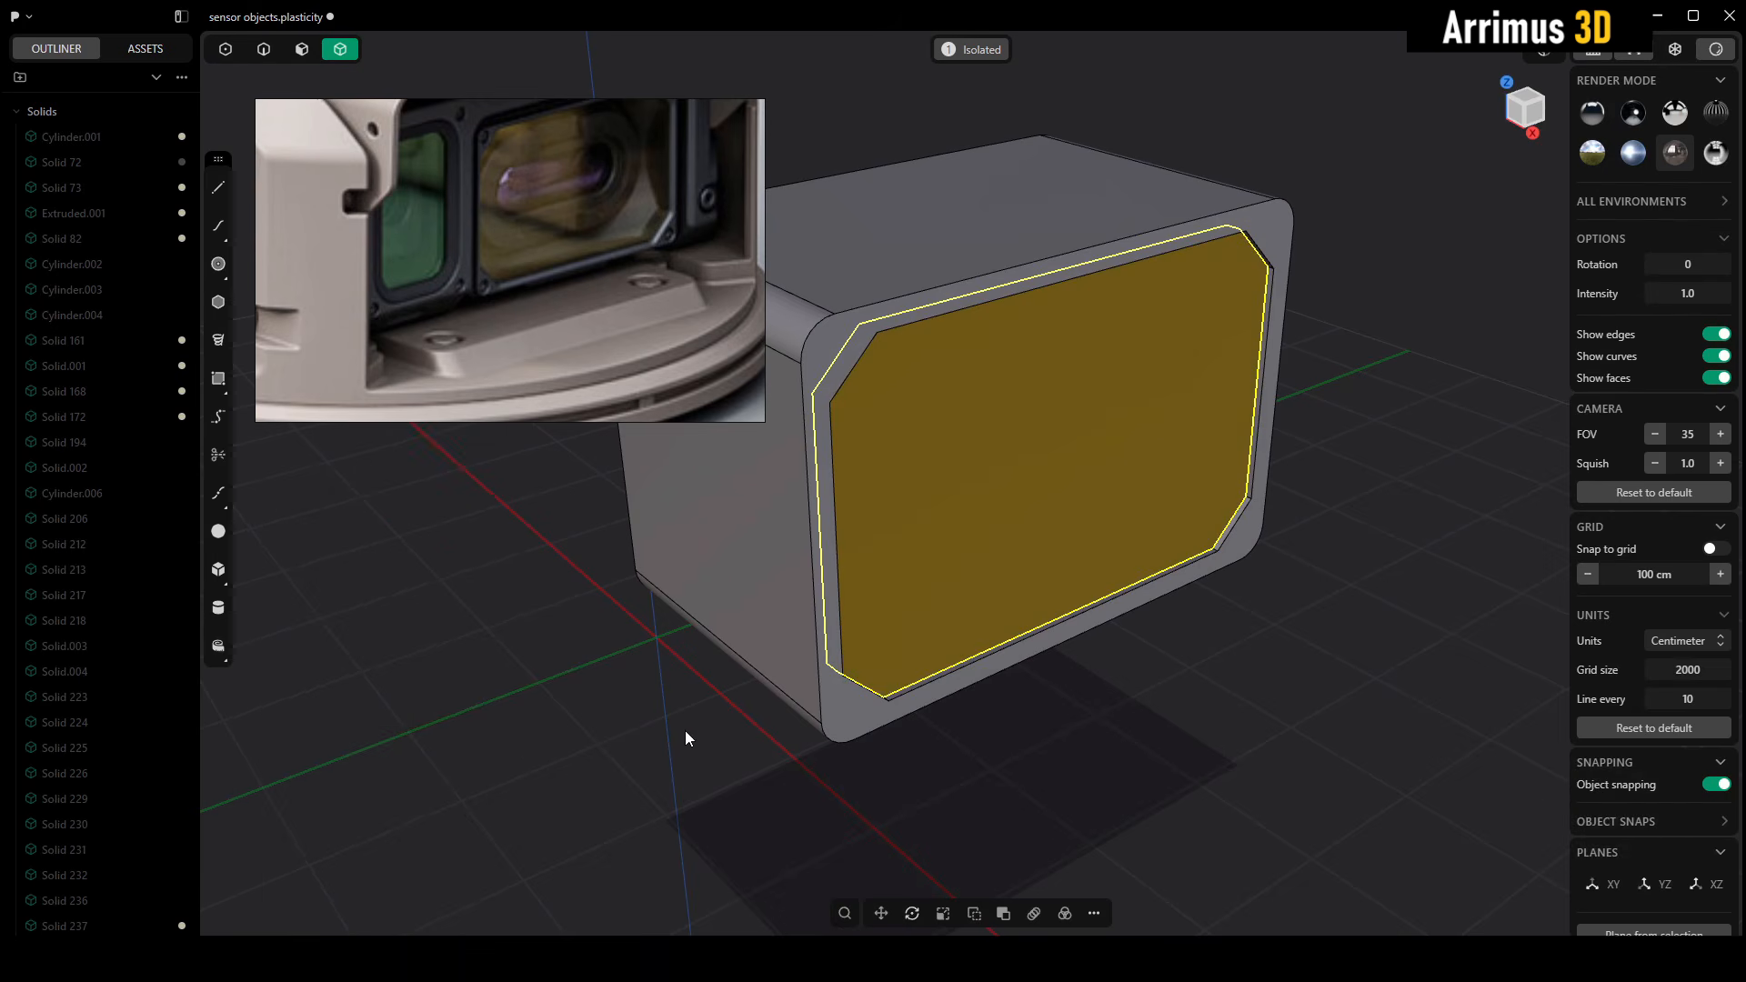
Lower the yellow panel's material opacity to 0.4
key("m")
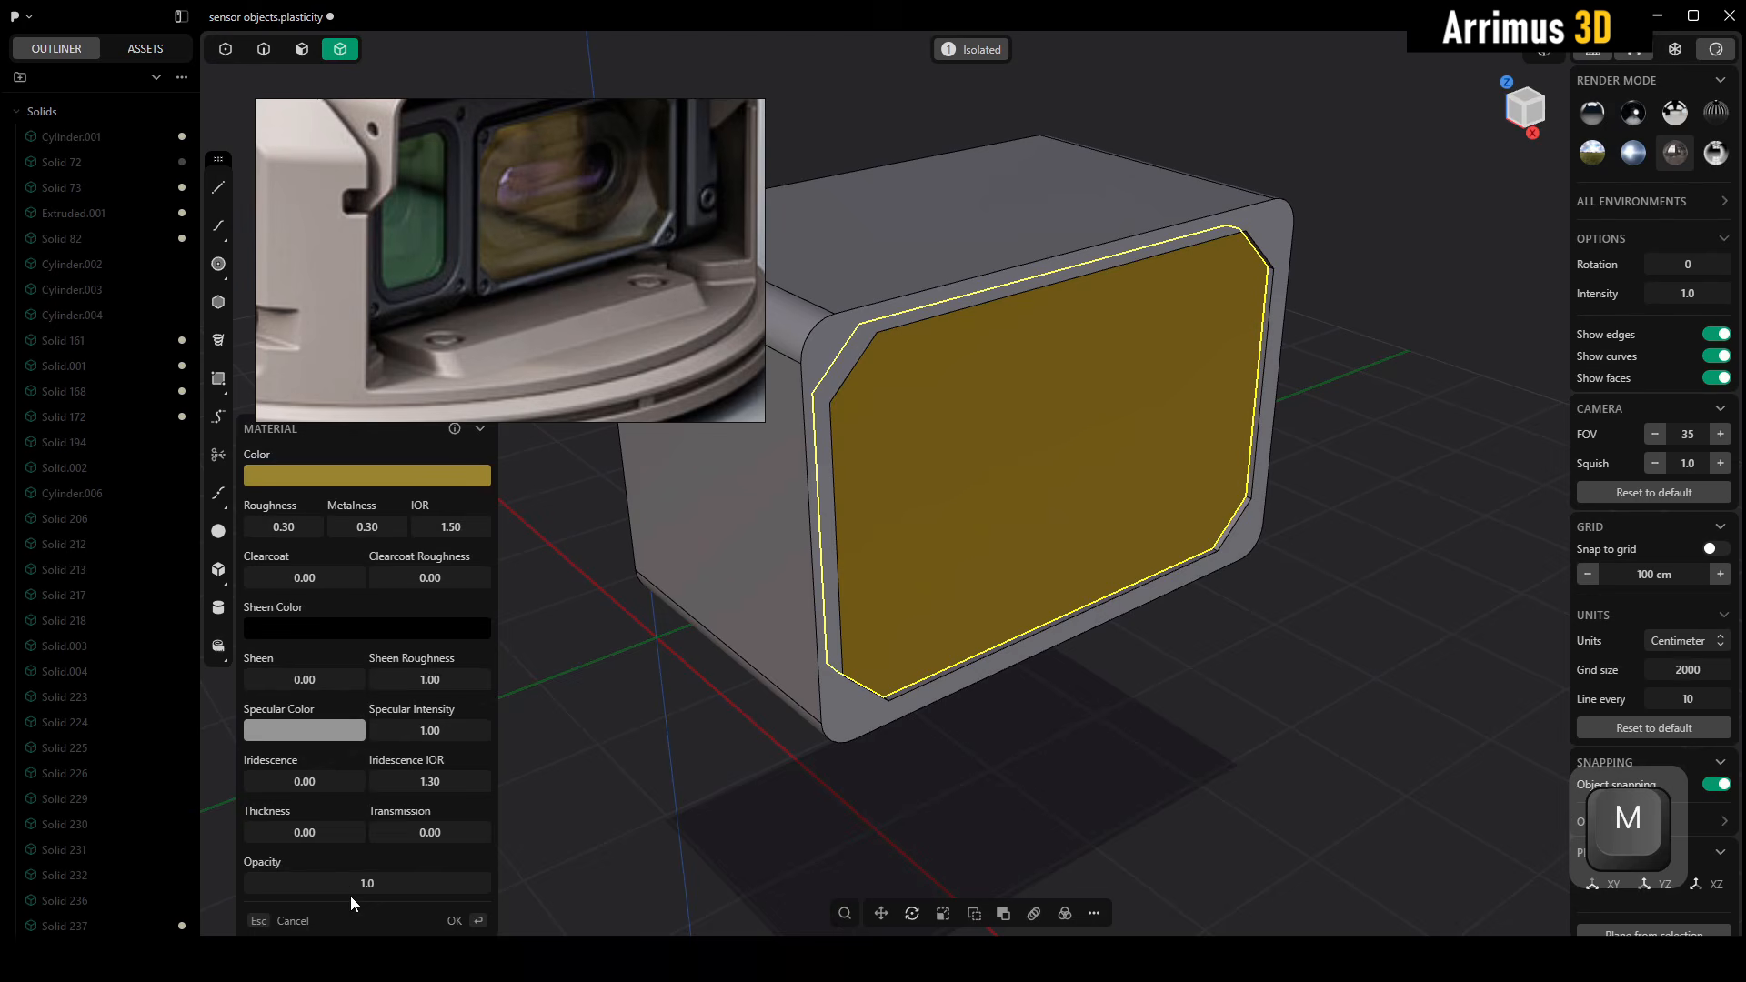
left_click_drag(367, 883, 326, 883)
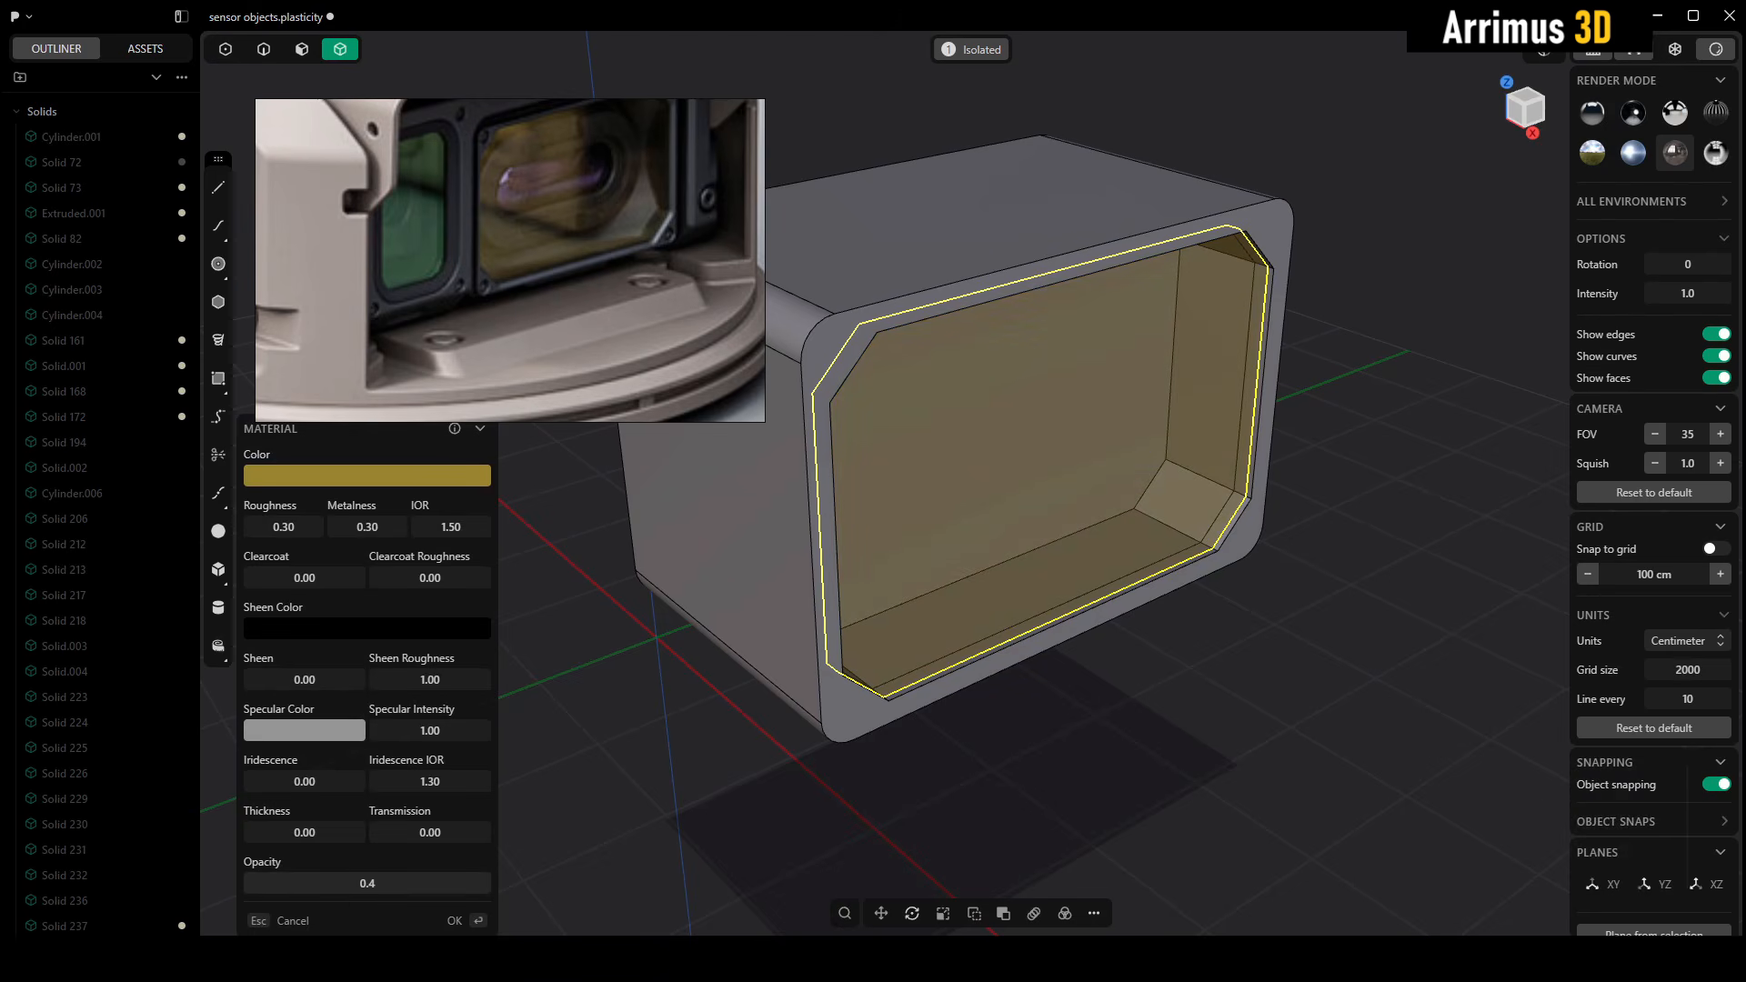
right_click(1318, 669)
left_click(1333, 646)
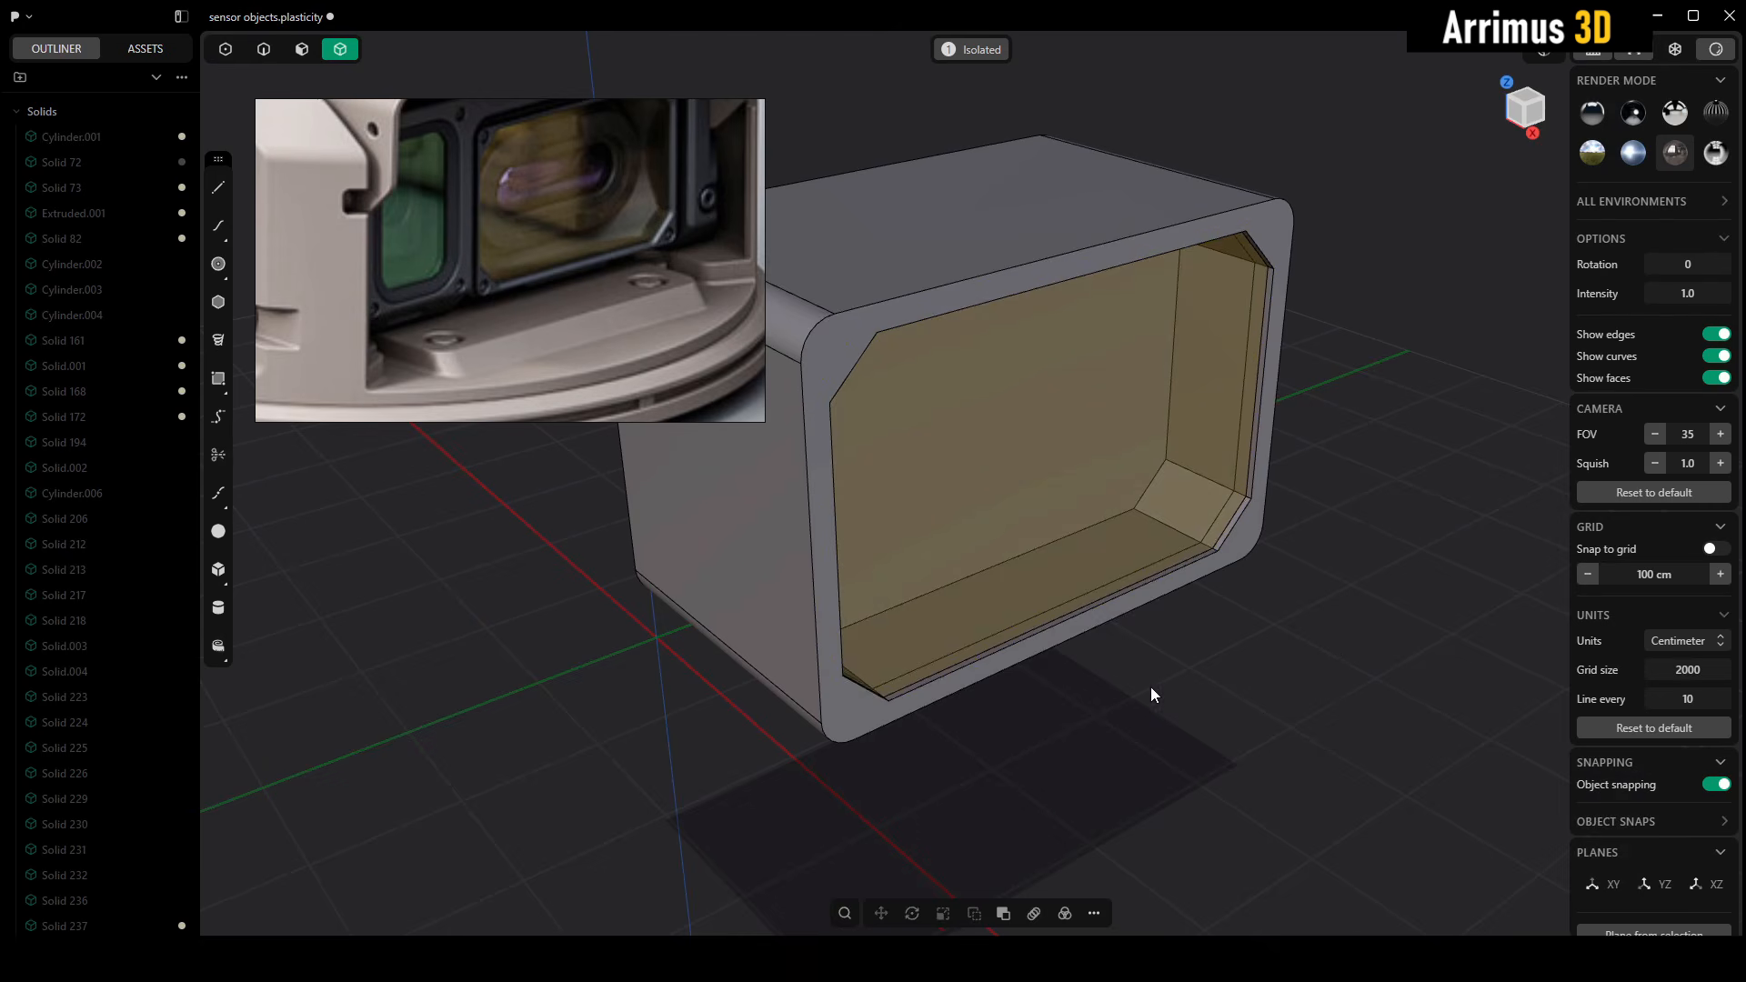
Isolate the frame body without the yellow glass panel
middle_click_drag(1149, 689, 1142, 761)
left_click(1028, 285)
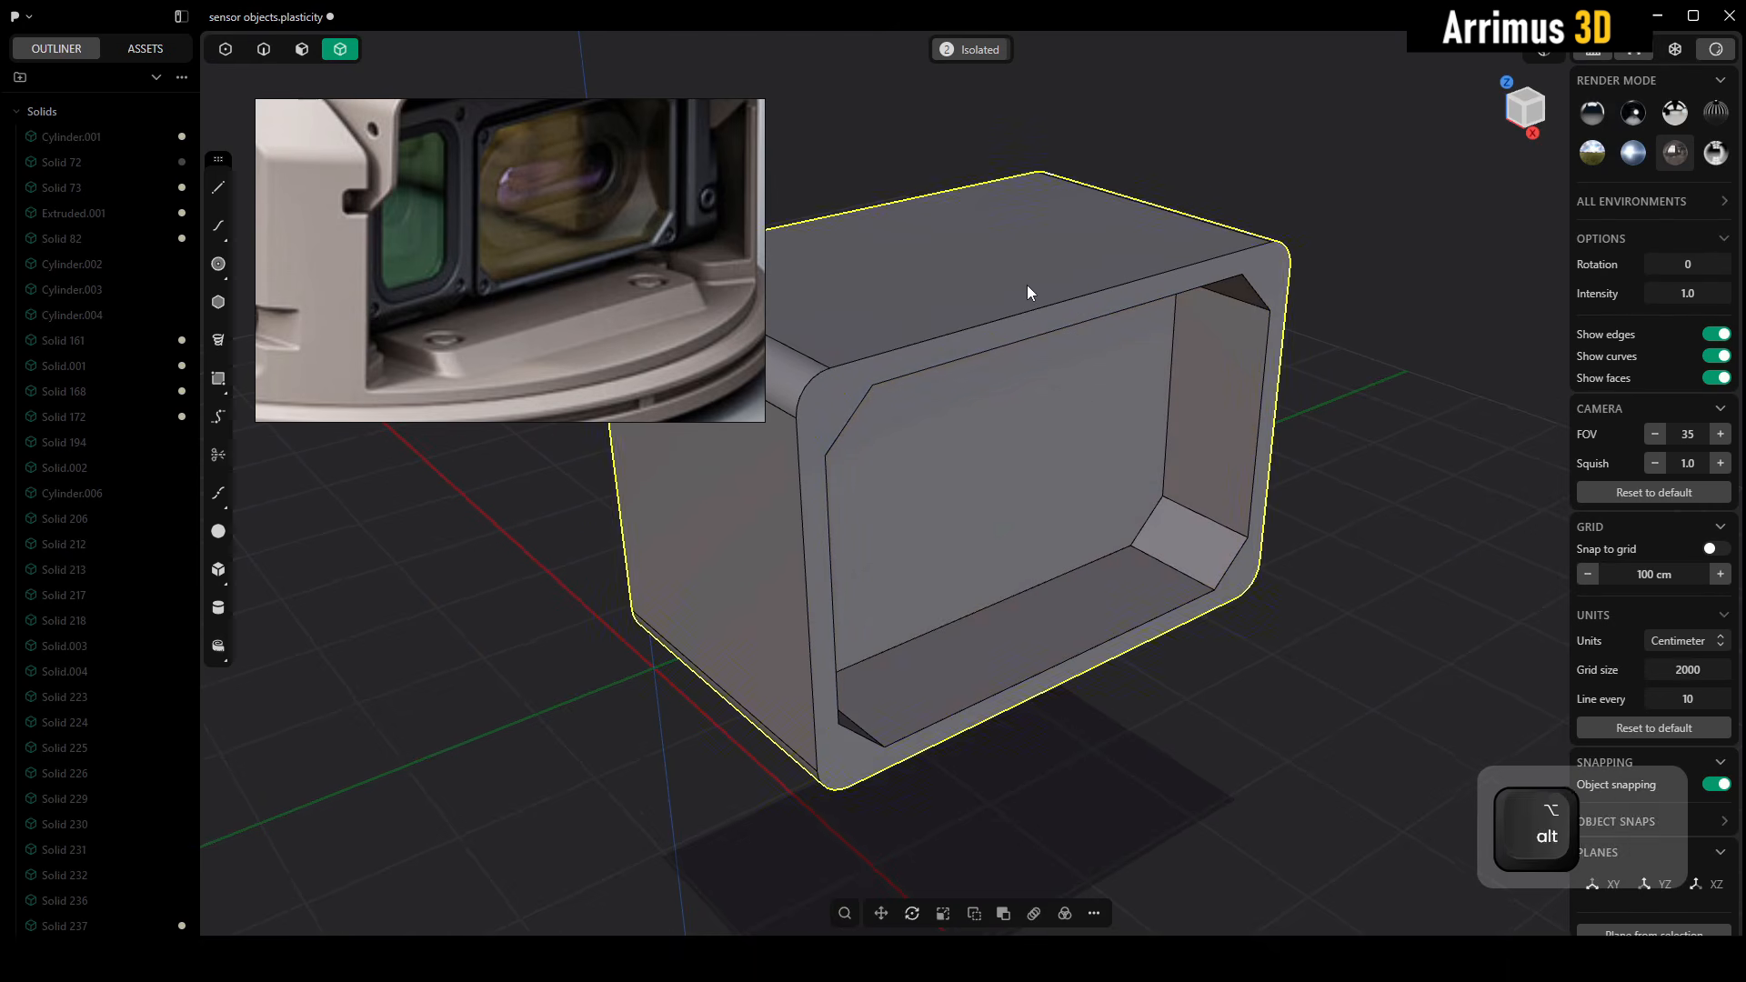
key("alt+q")
Create a cylinder of about 78 cm radius as a new body, centered on the recess back face
middle_click_drag(1105, 532, 1018, 538, "alt")
key("shift+c")
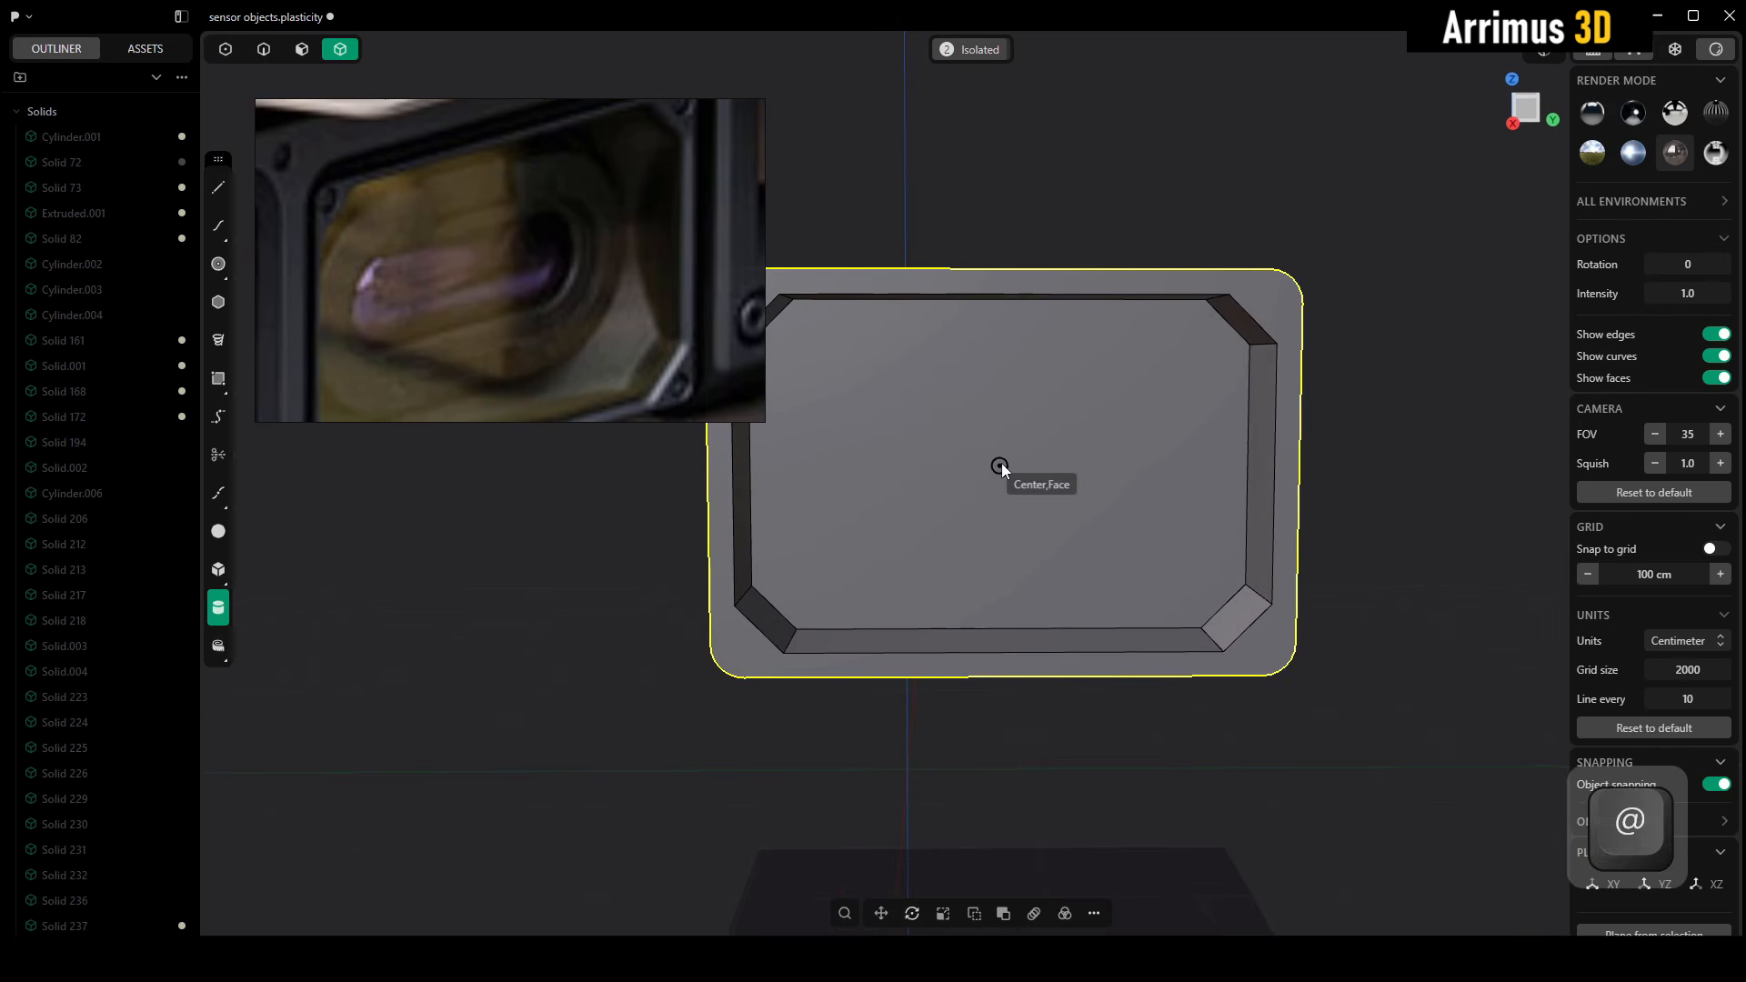
left_click(1001, 463)
left_click(1084, 374)
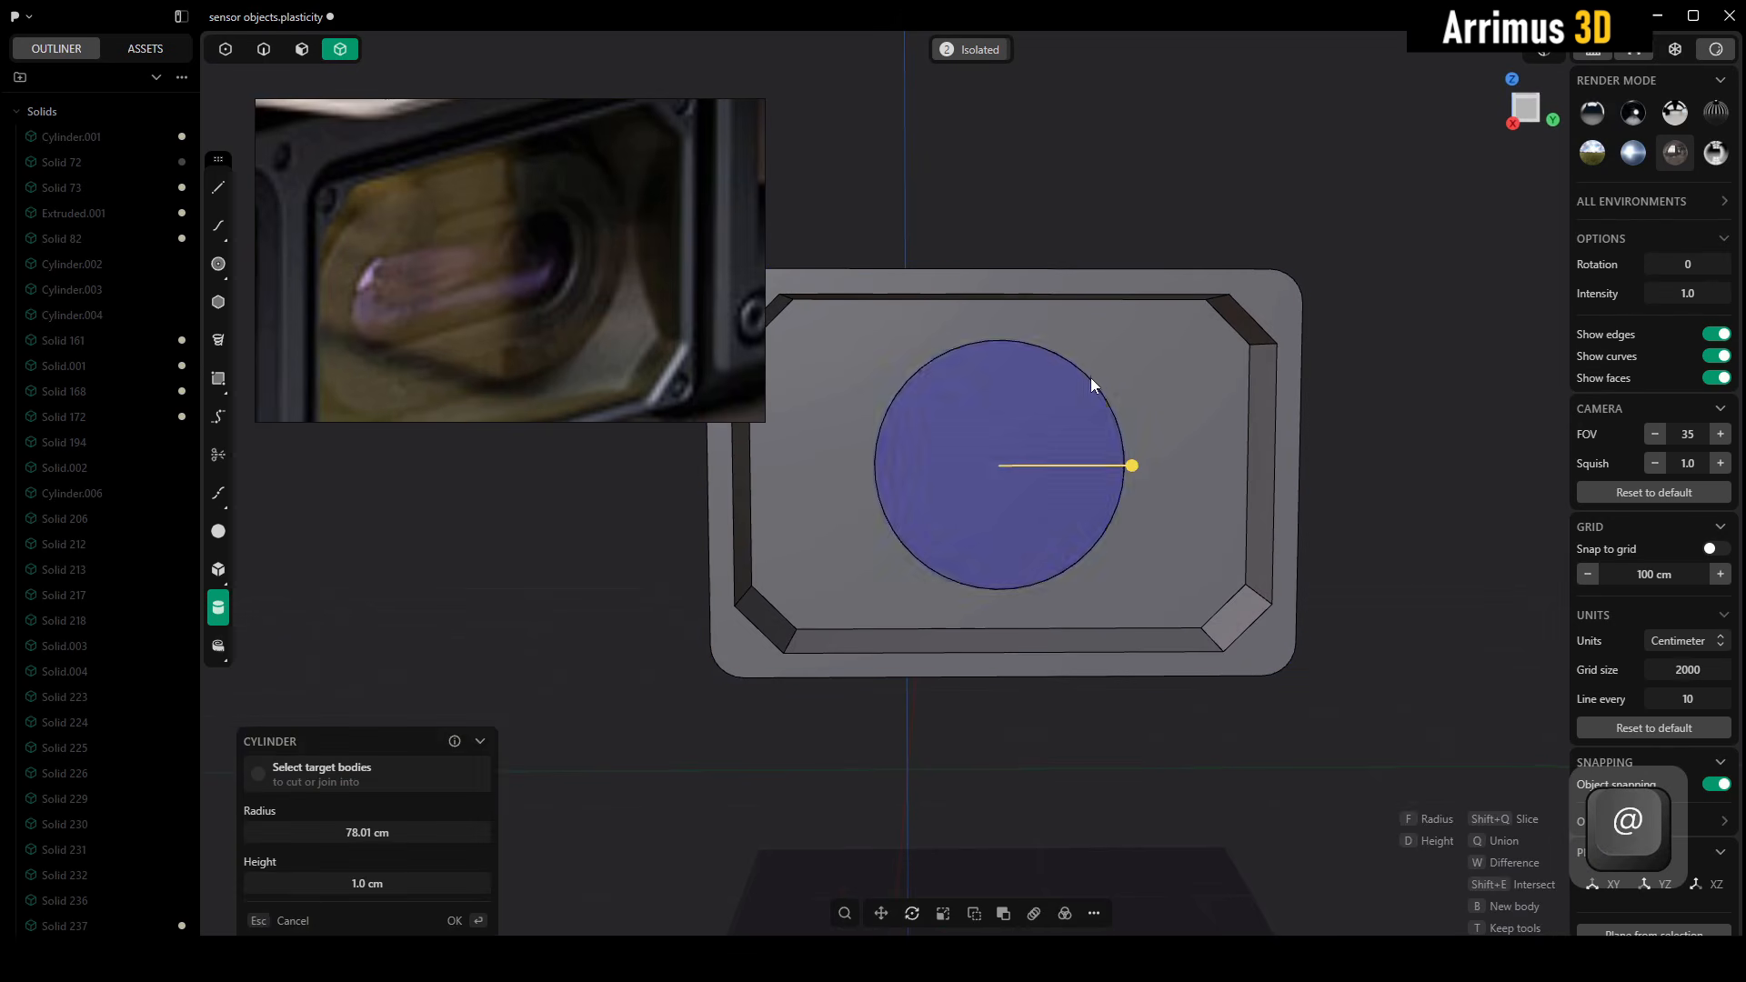
key("b")
middle_click_drag(1153, 473, 1351, 531, "alt")
Move the cylinder forward along X inside the frame's recess
key("4")
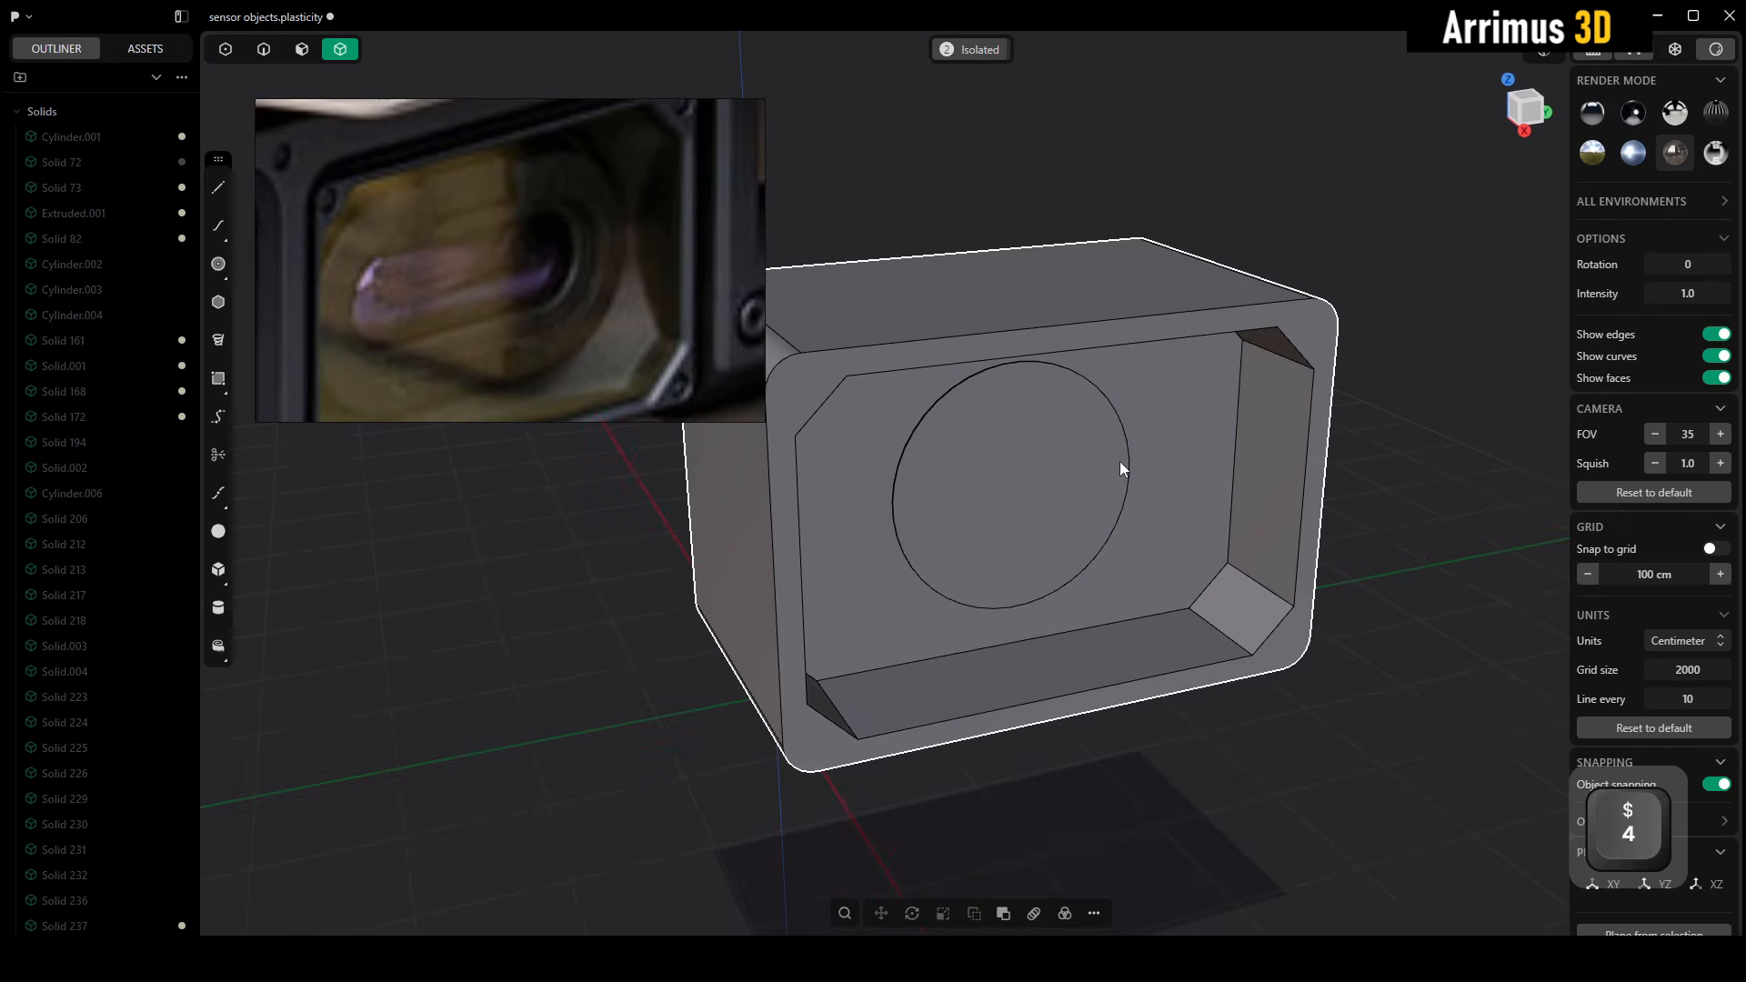
left_click(1095, 452)
key("g")
key("x")
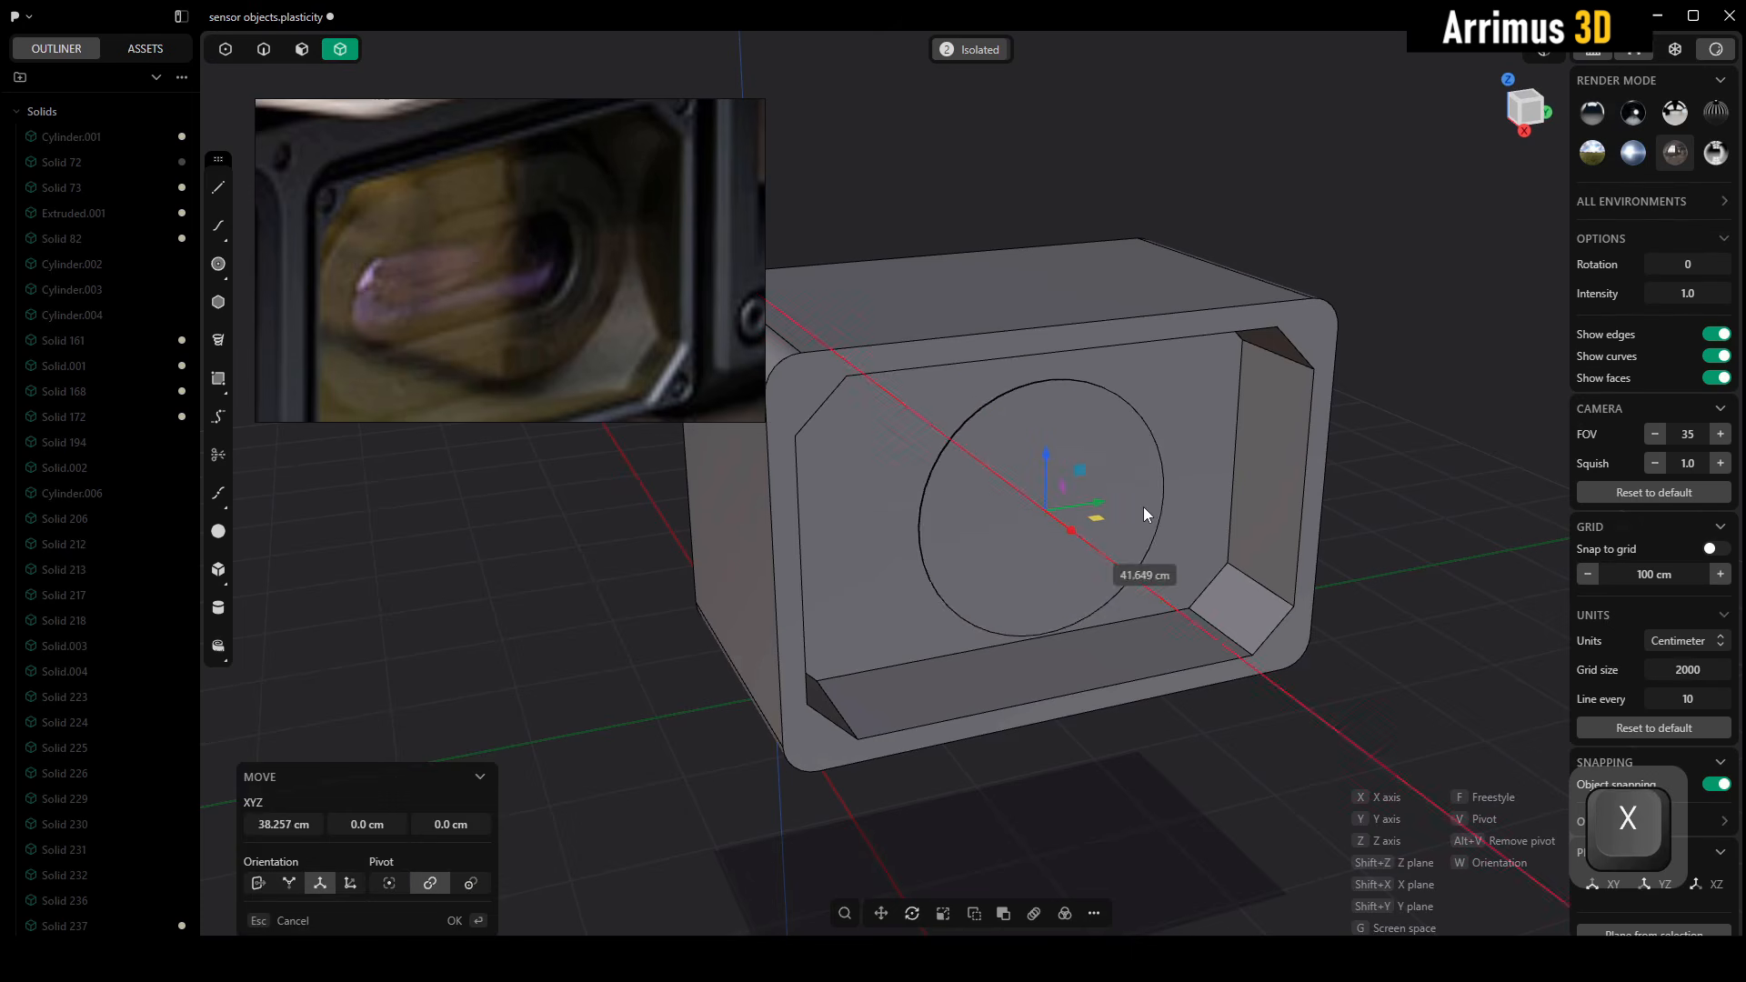
left_click(1186, 537)
Isolate the cylinder and draw a vertical line upward from the center of its front face
middle_click_drag(1133, 521, 1033, 509, "alt")
key("alt+q")
key("shift+a")
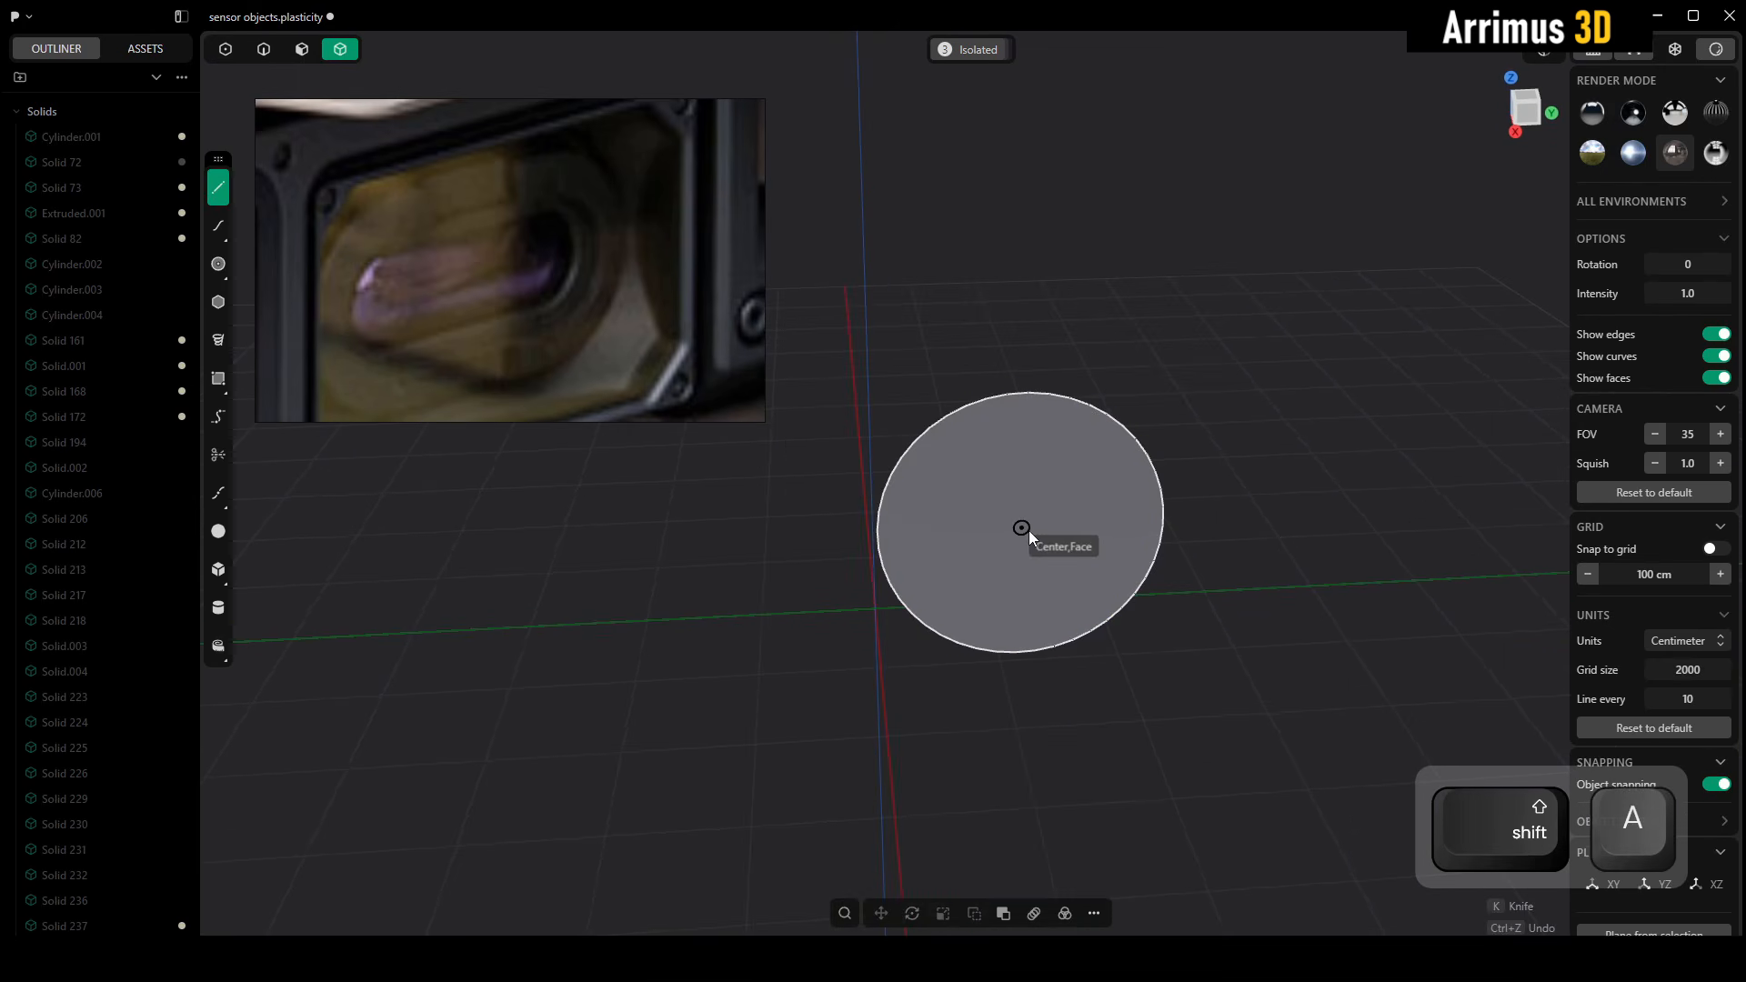
left_click(1028, 531)
left_click(1015, 142)
right_click(1015, 142)
Move the vertical line down along Z so it spans the cylinder's full height
key("2")
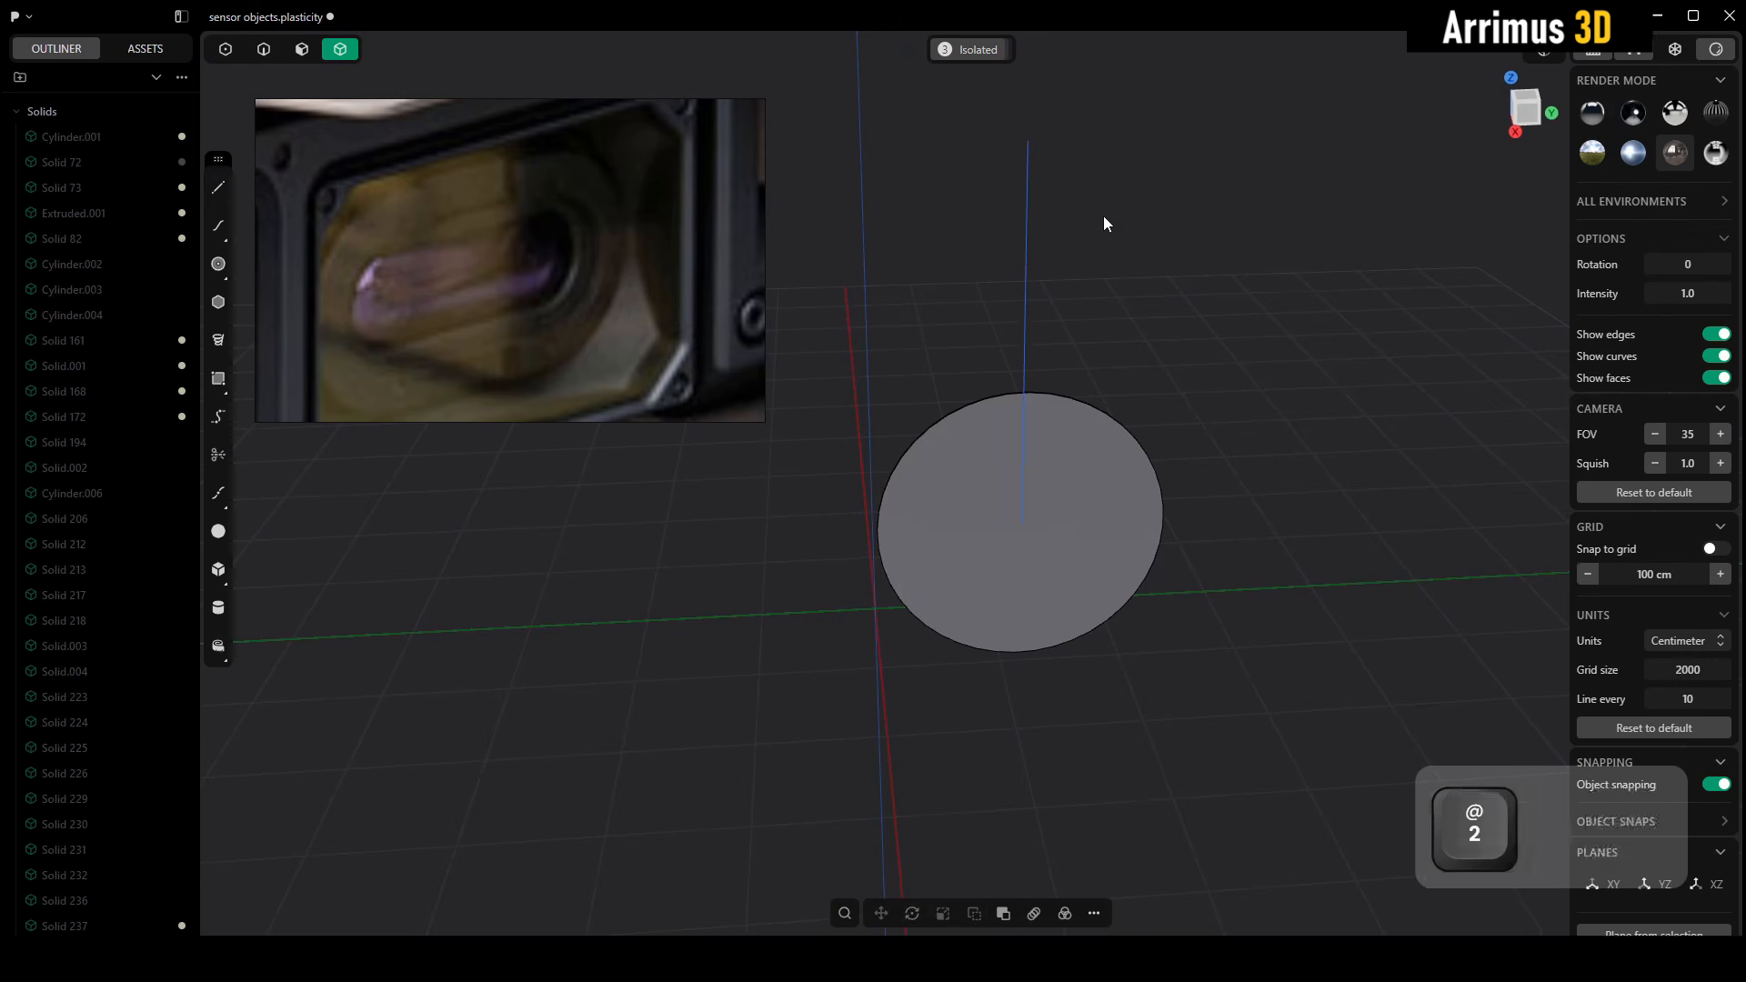
left_click(1035, 271)
key("g")
key("z")
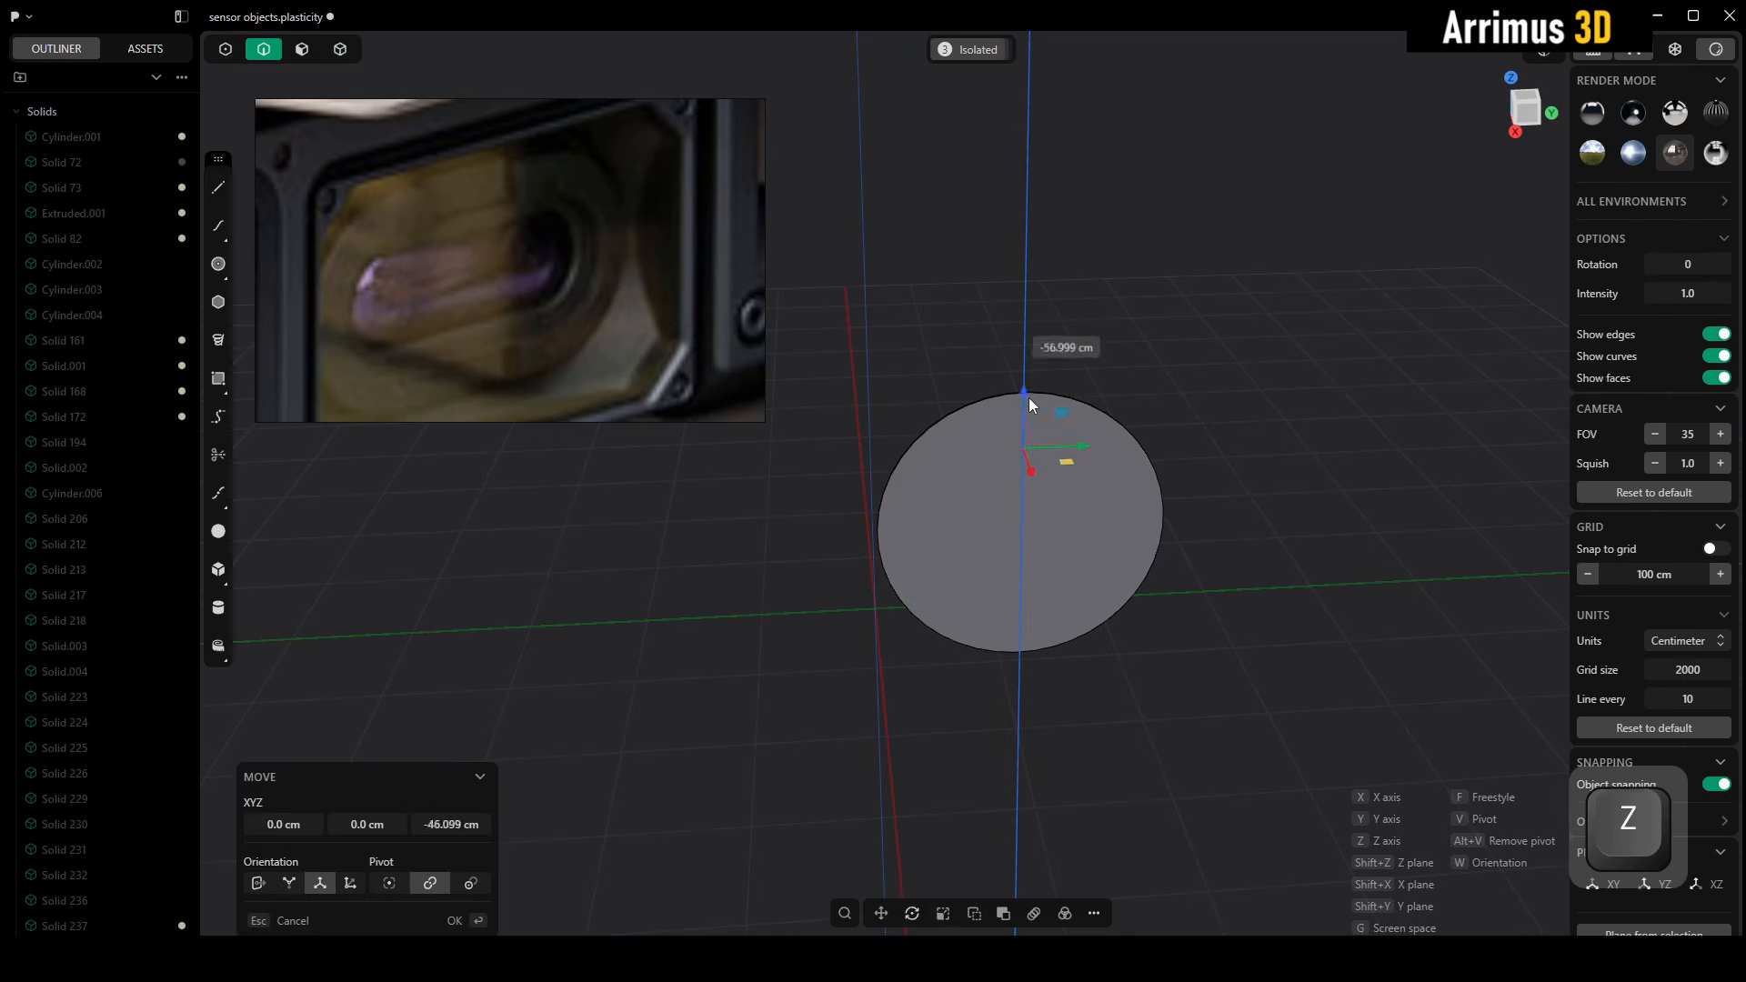
left_click(1040, 438)
Push the cylinder's front face to adjust the thickness of the disc
scroll(1090, 483, "up", 3)
key("3")
left_click(1088, 500)
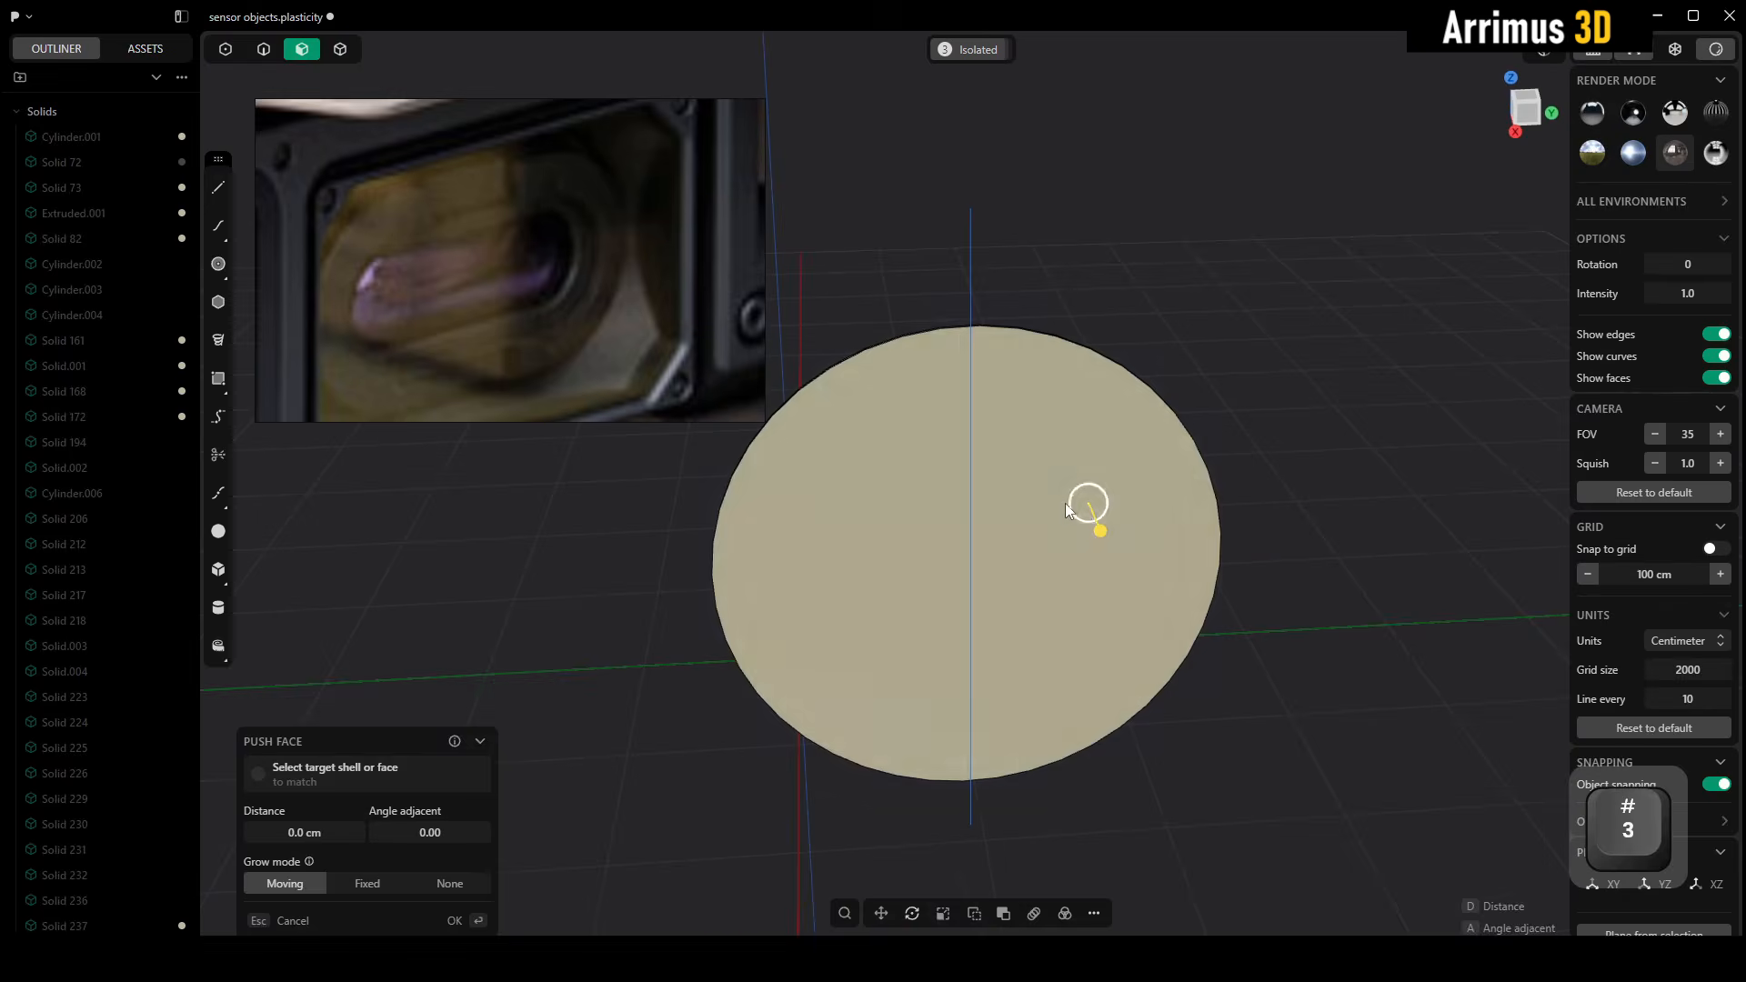
middle_click_drag(1089, 502, 1099, 526)
key("d")
left_click(1113, 544)
Cut the disc in two with the vertical line and delete the half on the frame's wider side
key("4")
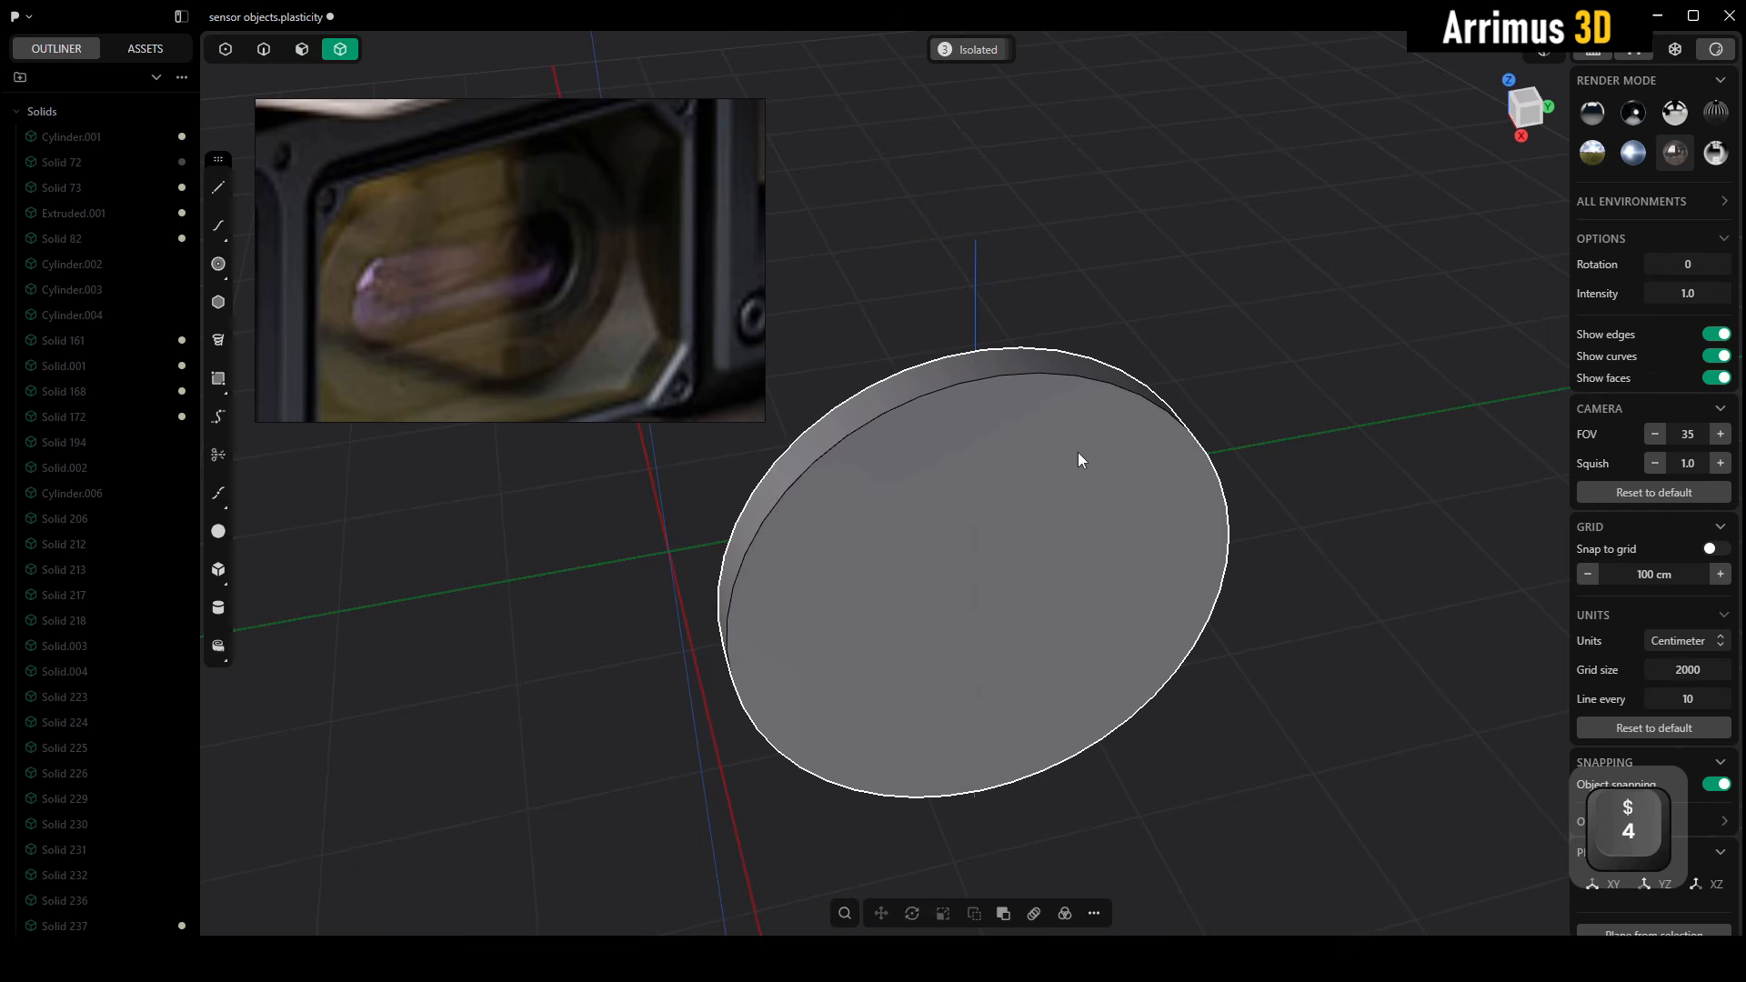
key("c")
left_click(979, 314)
right_click(1072, 270)
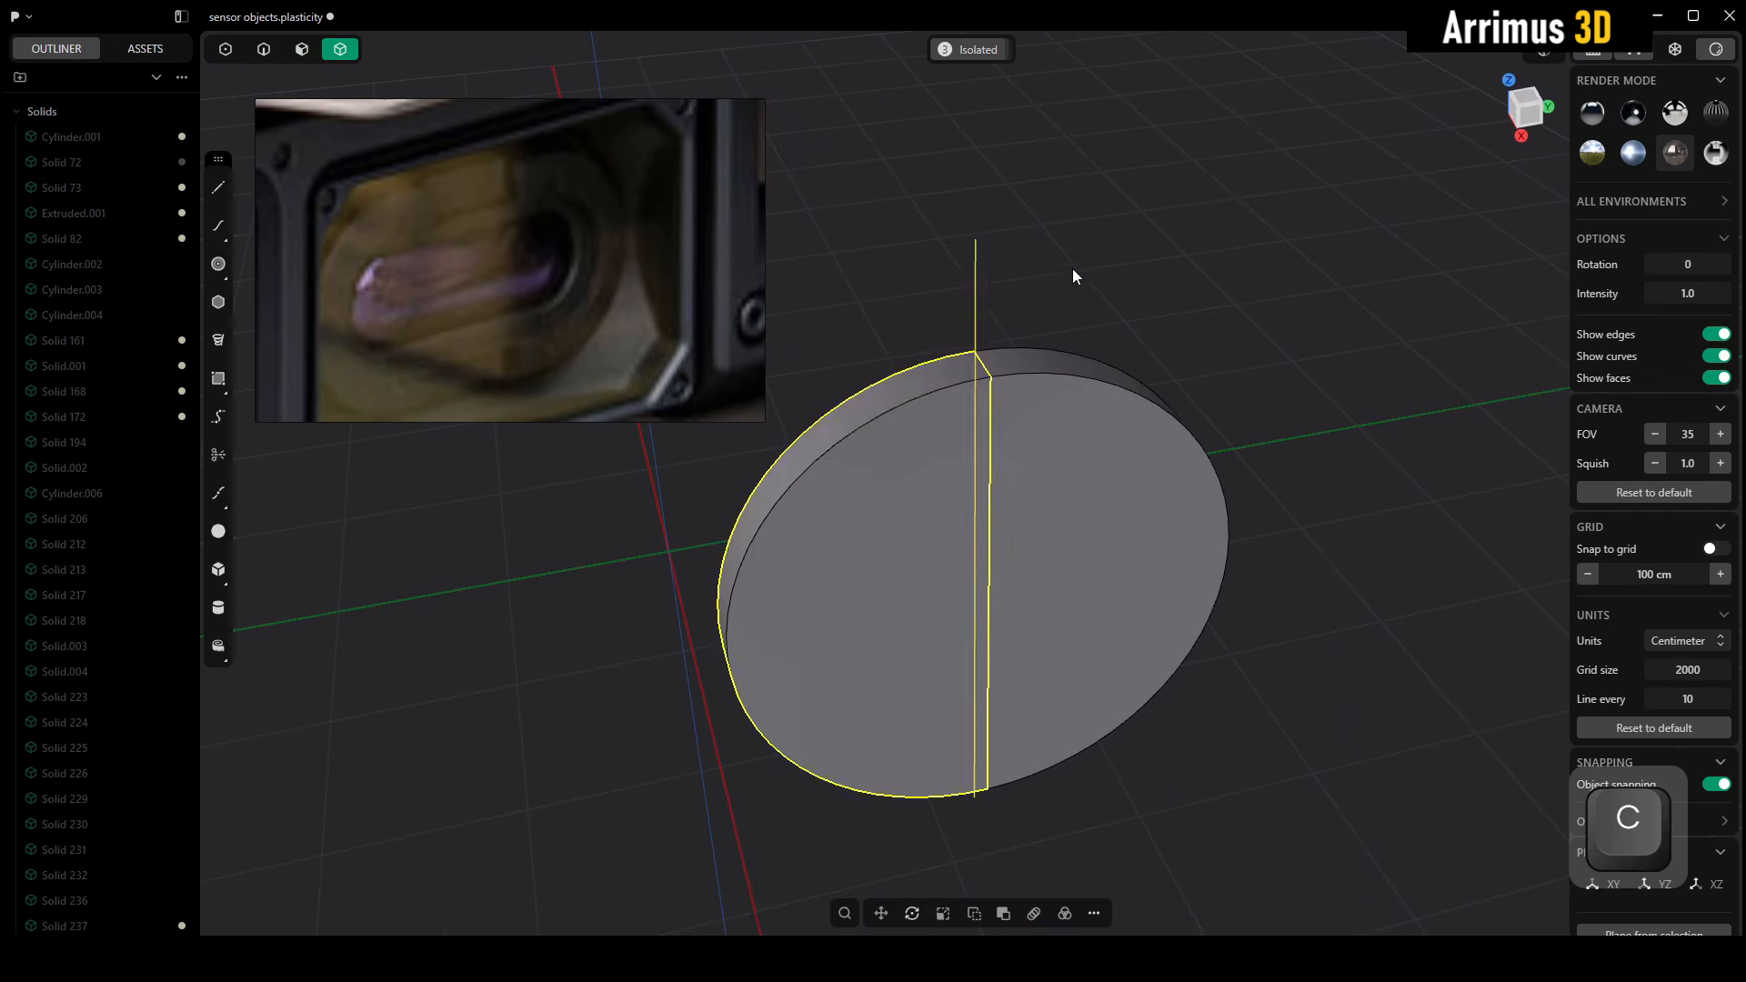
left_click(1072, 269)
left_click(914, 467)
key("x")
middle_click_drag(920, 510, 1122, 451)
key("3")
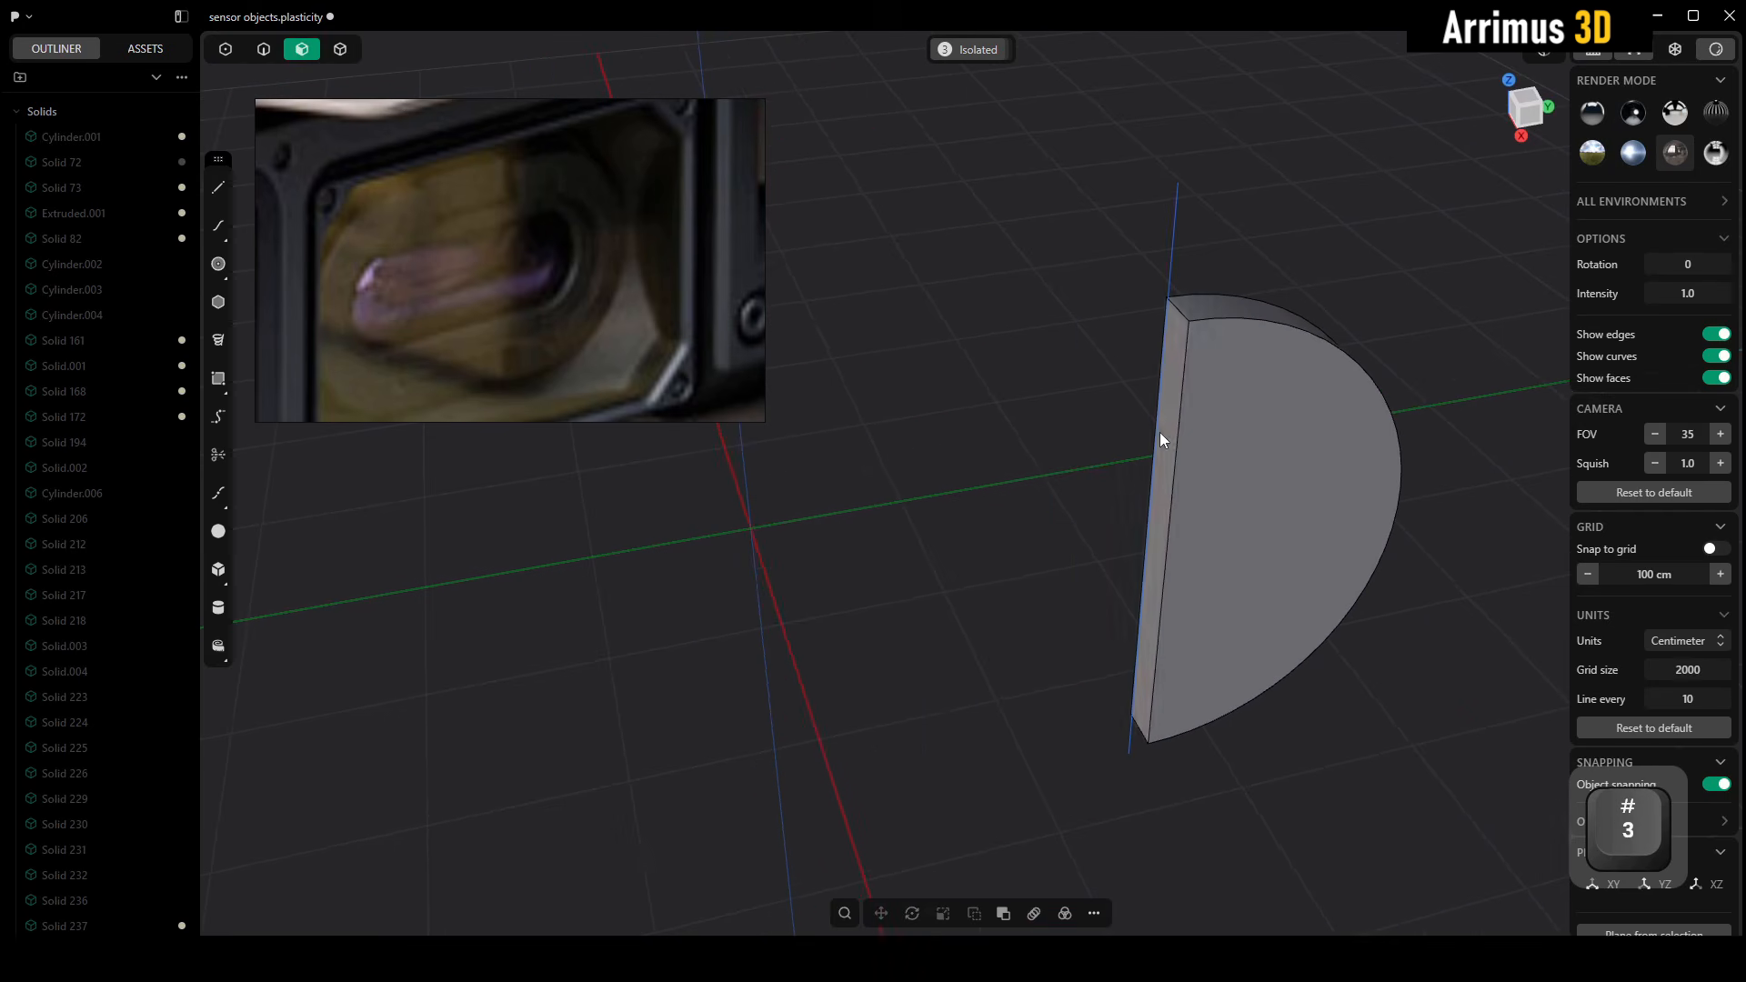
left_click(1160, 432)
key("d")
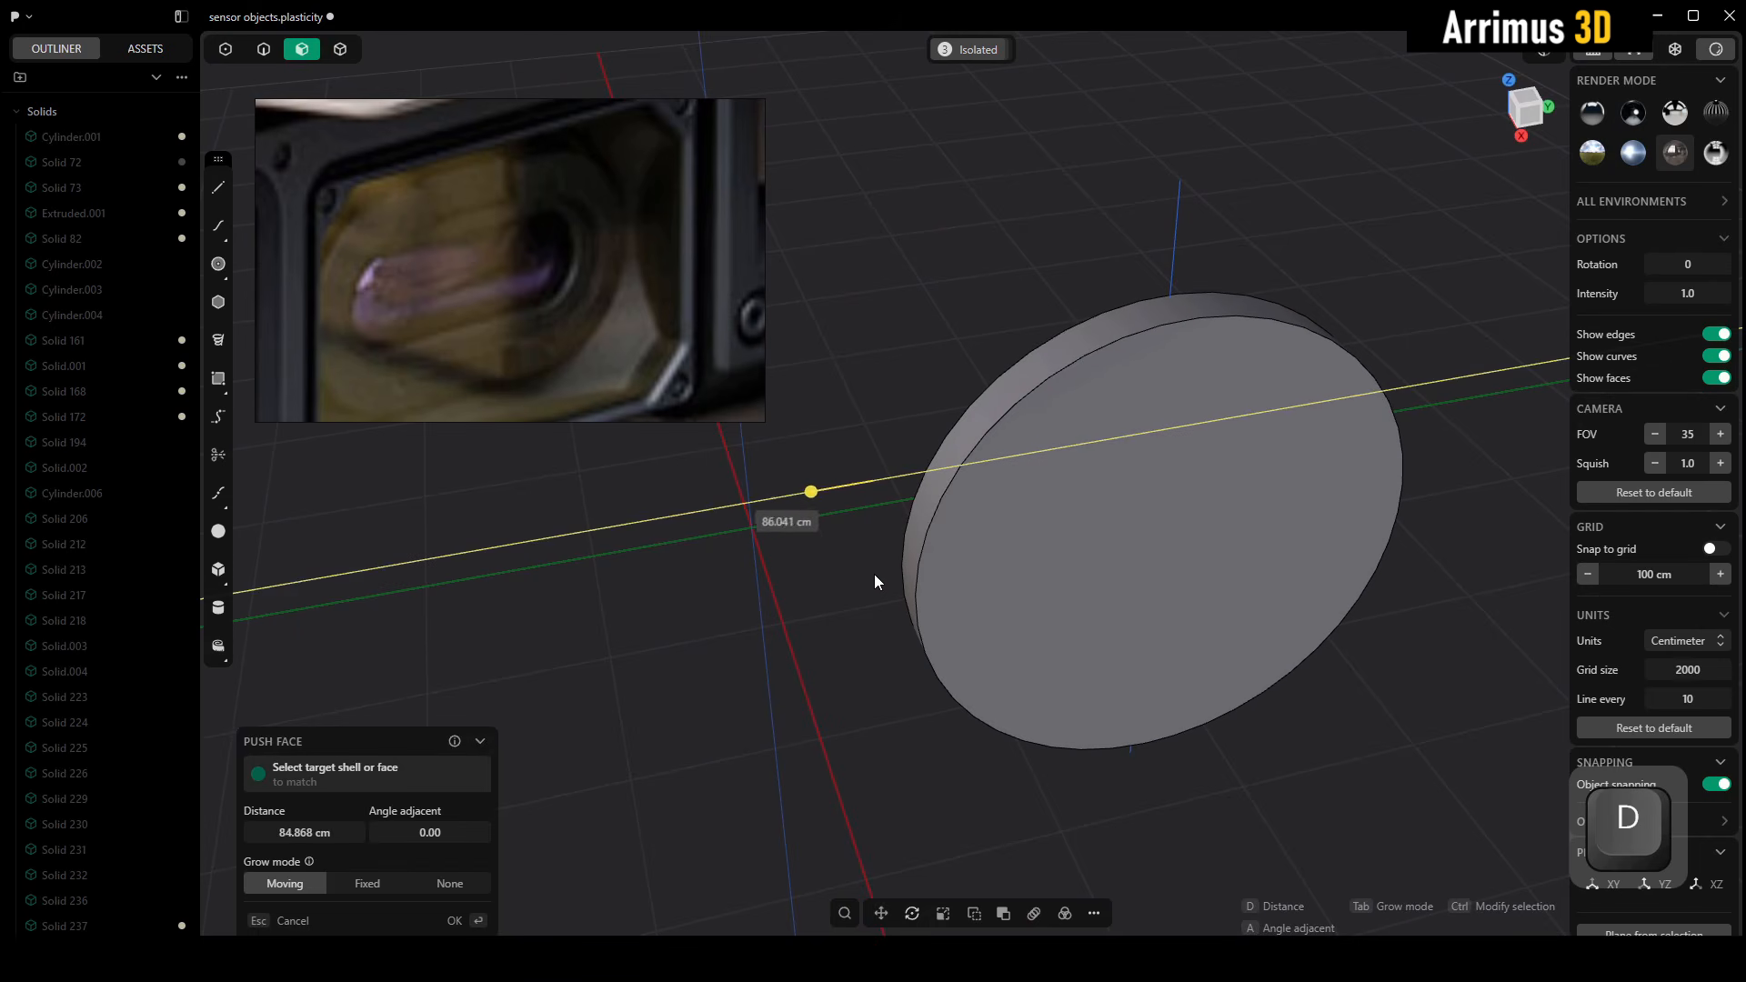
key("Escape")
Extrude the half disc's flat cut face outward about 63 cm to form a D-shaped body
left_click(1172, 453)
key("e")
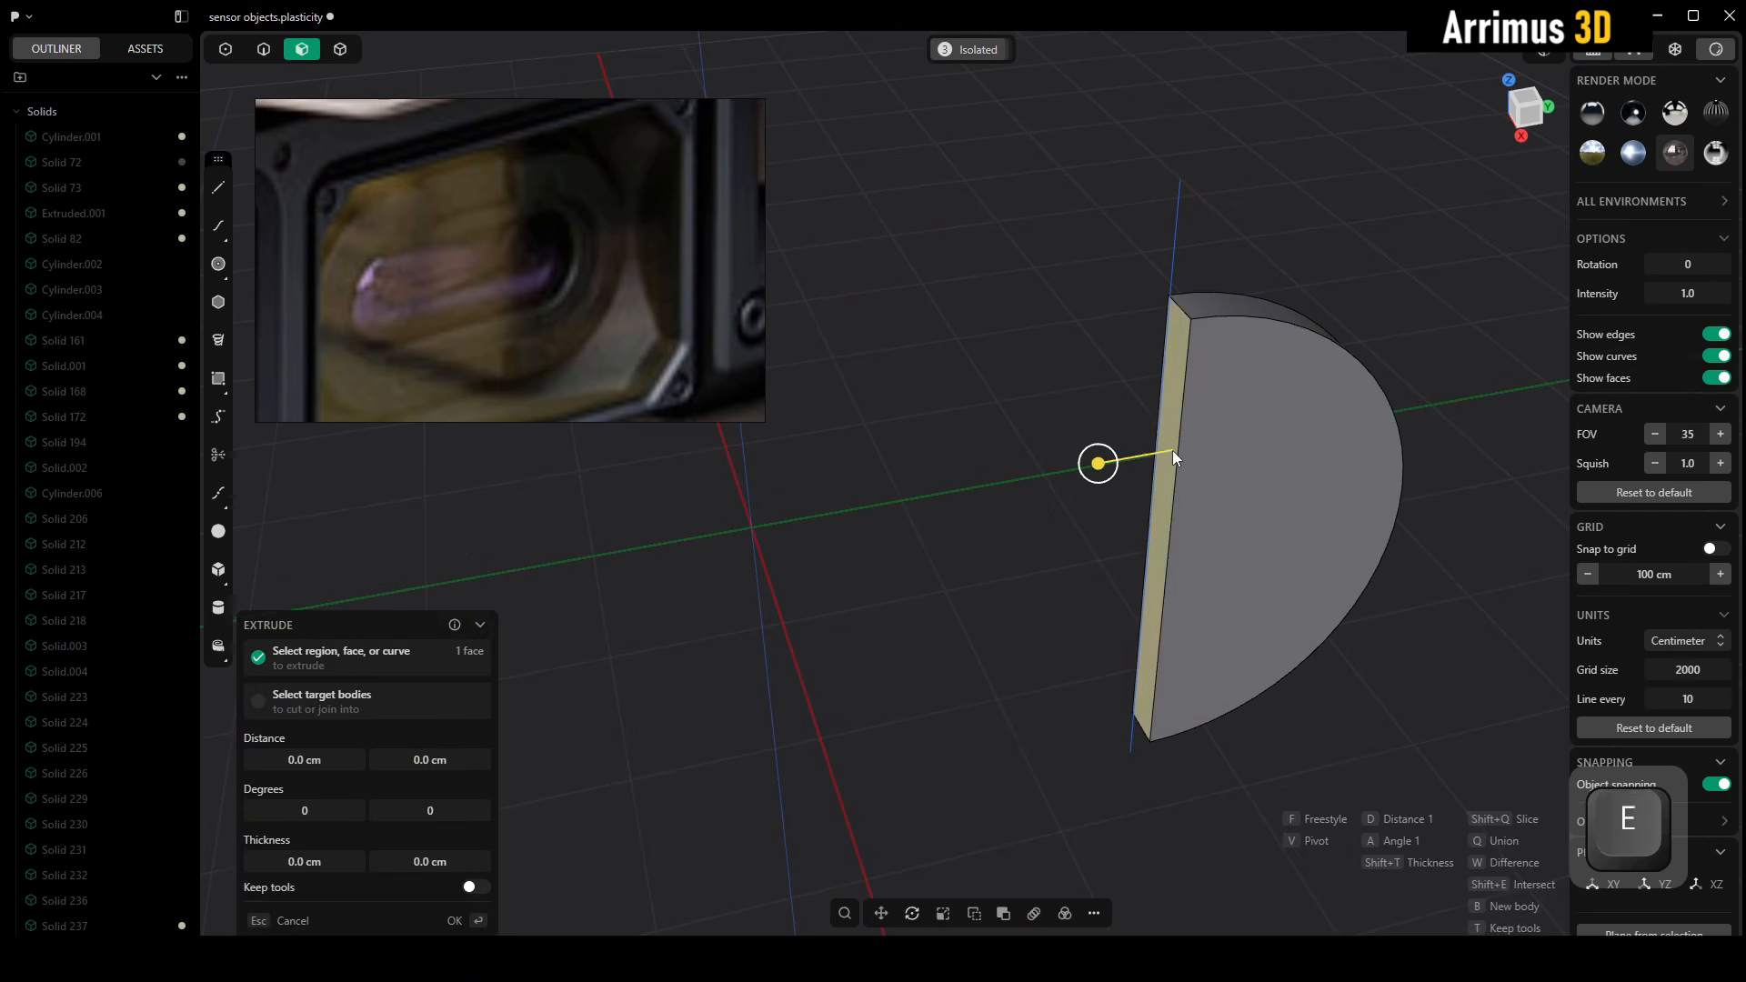
key("d")
left_click(962, 485)
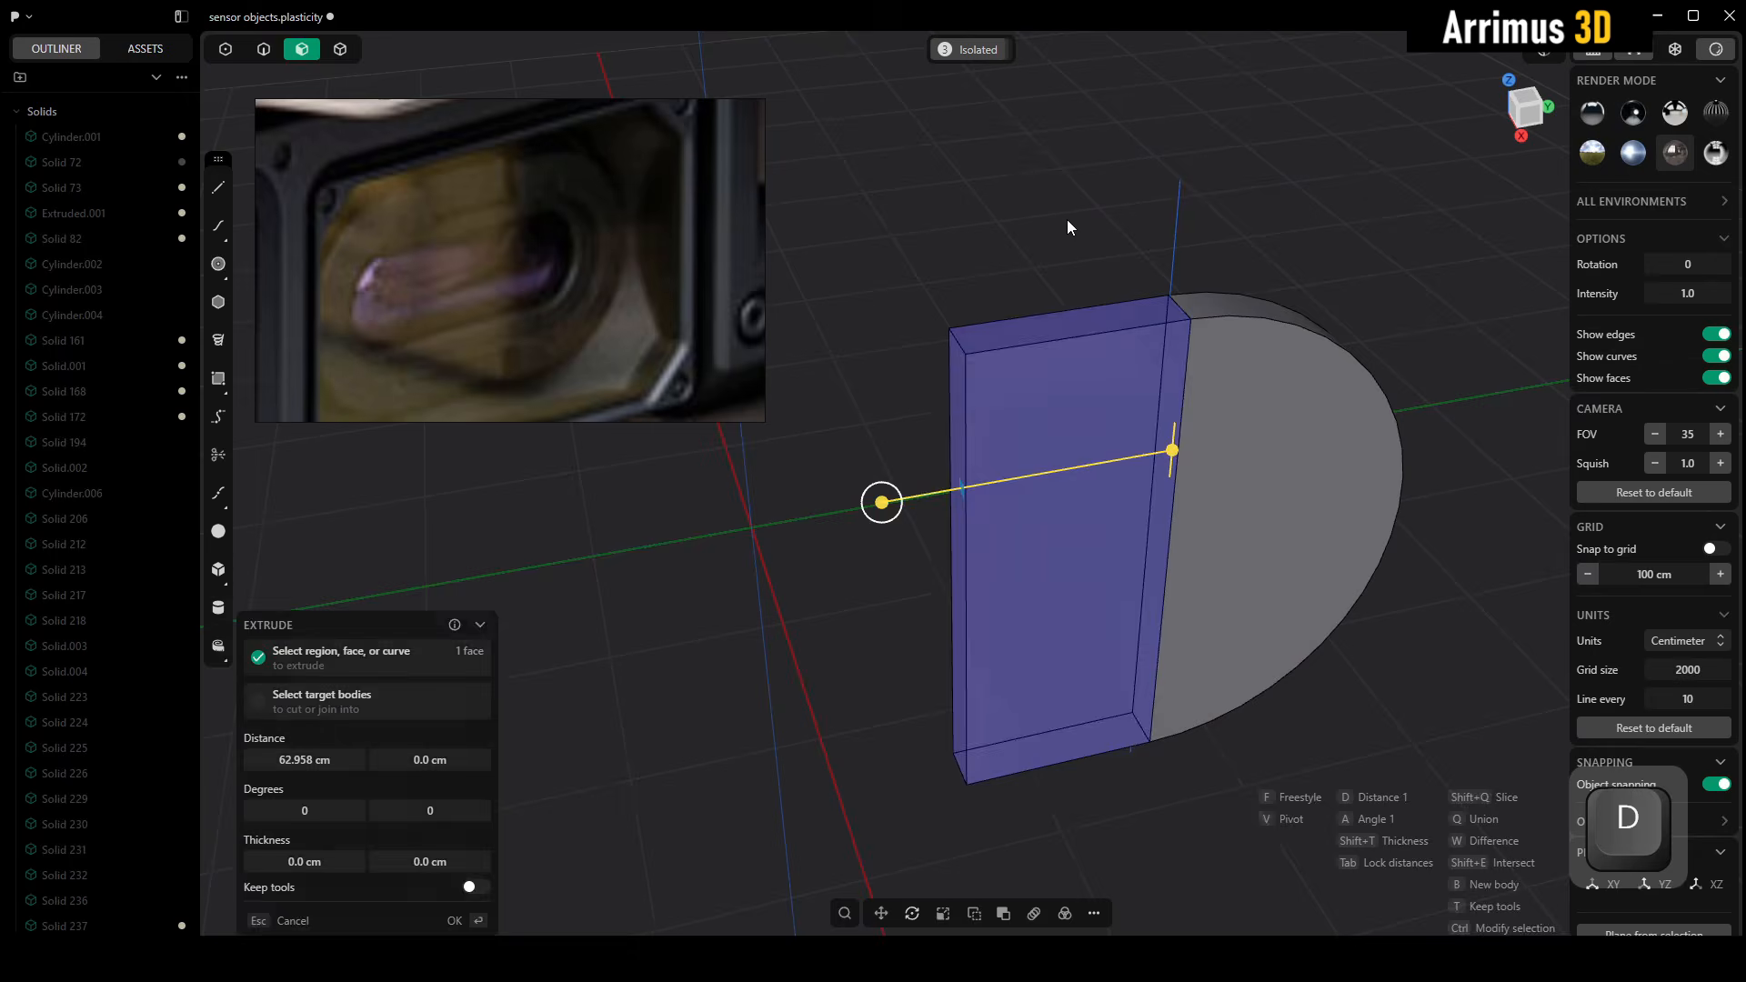
right_click(1067, 221)
Unhide the frame and scale the D-shaped body uniformly to about 0.9
scroll(1067, 264, "down", 4)
key("alt+h")
middle_click_drag(1089, 349, 1051, 316, "alt")
key("4")
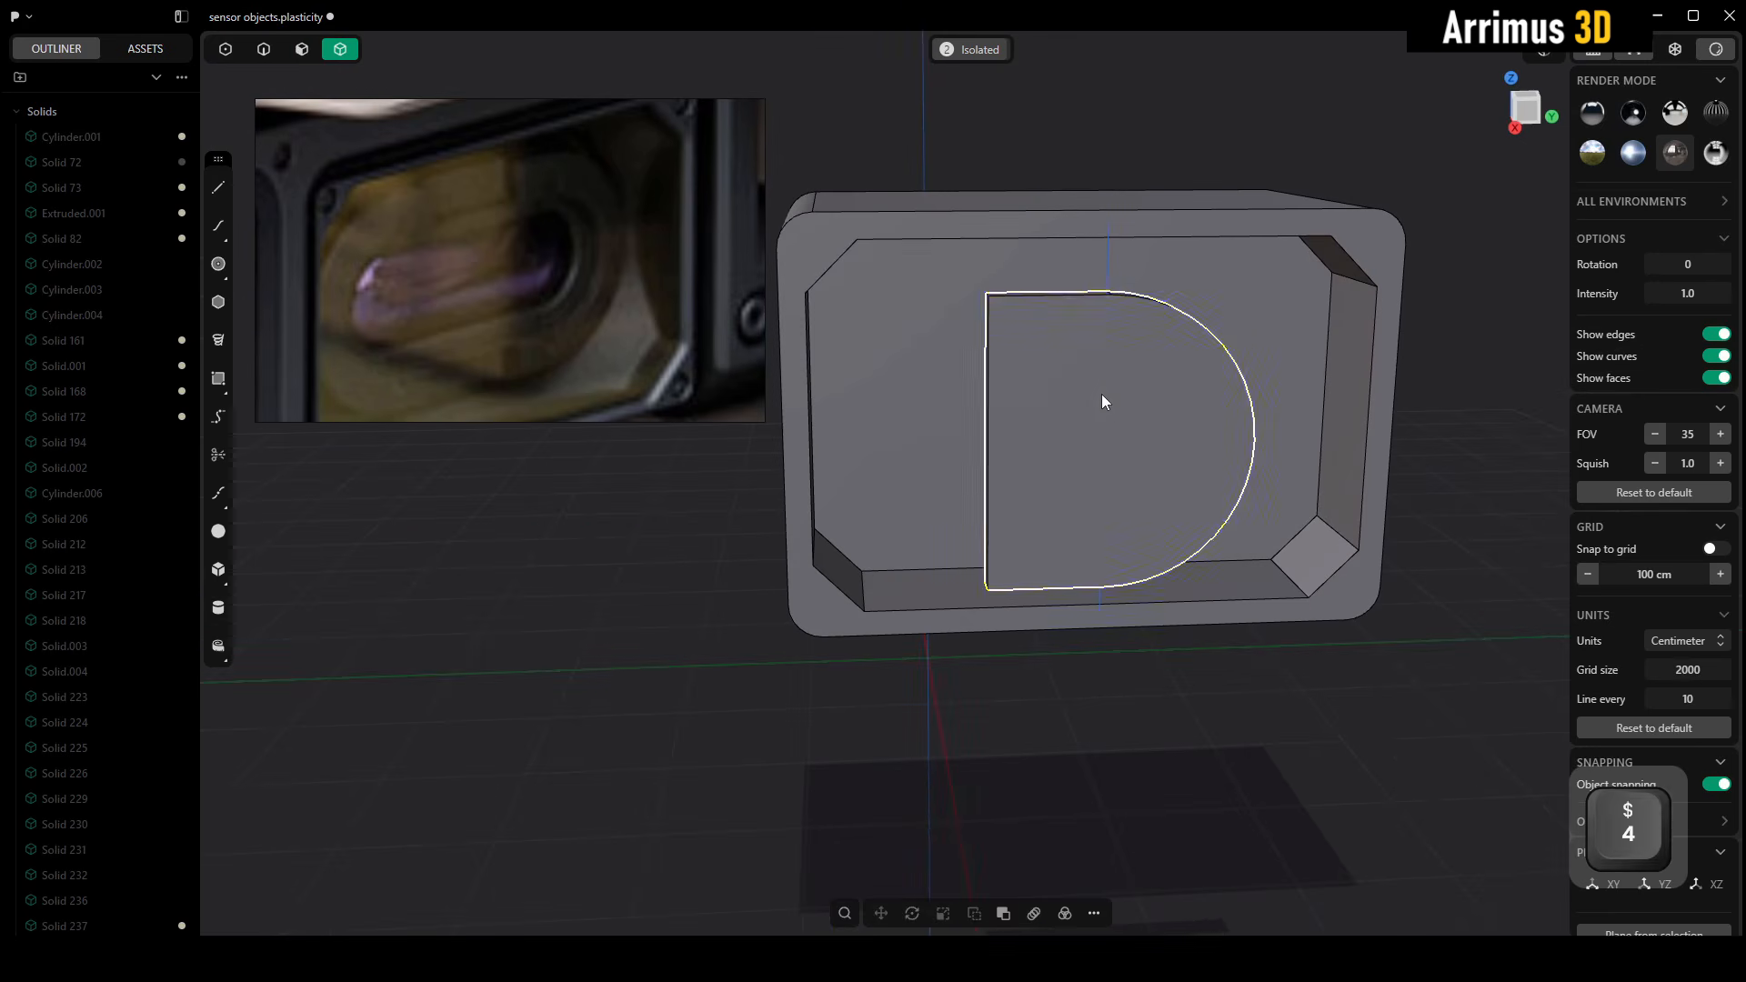
left_click(1101, 395)
middle_click_drag(1101, 395, 1095, 370, "alt")
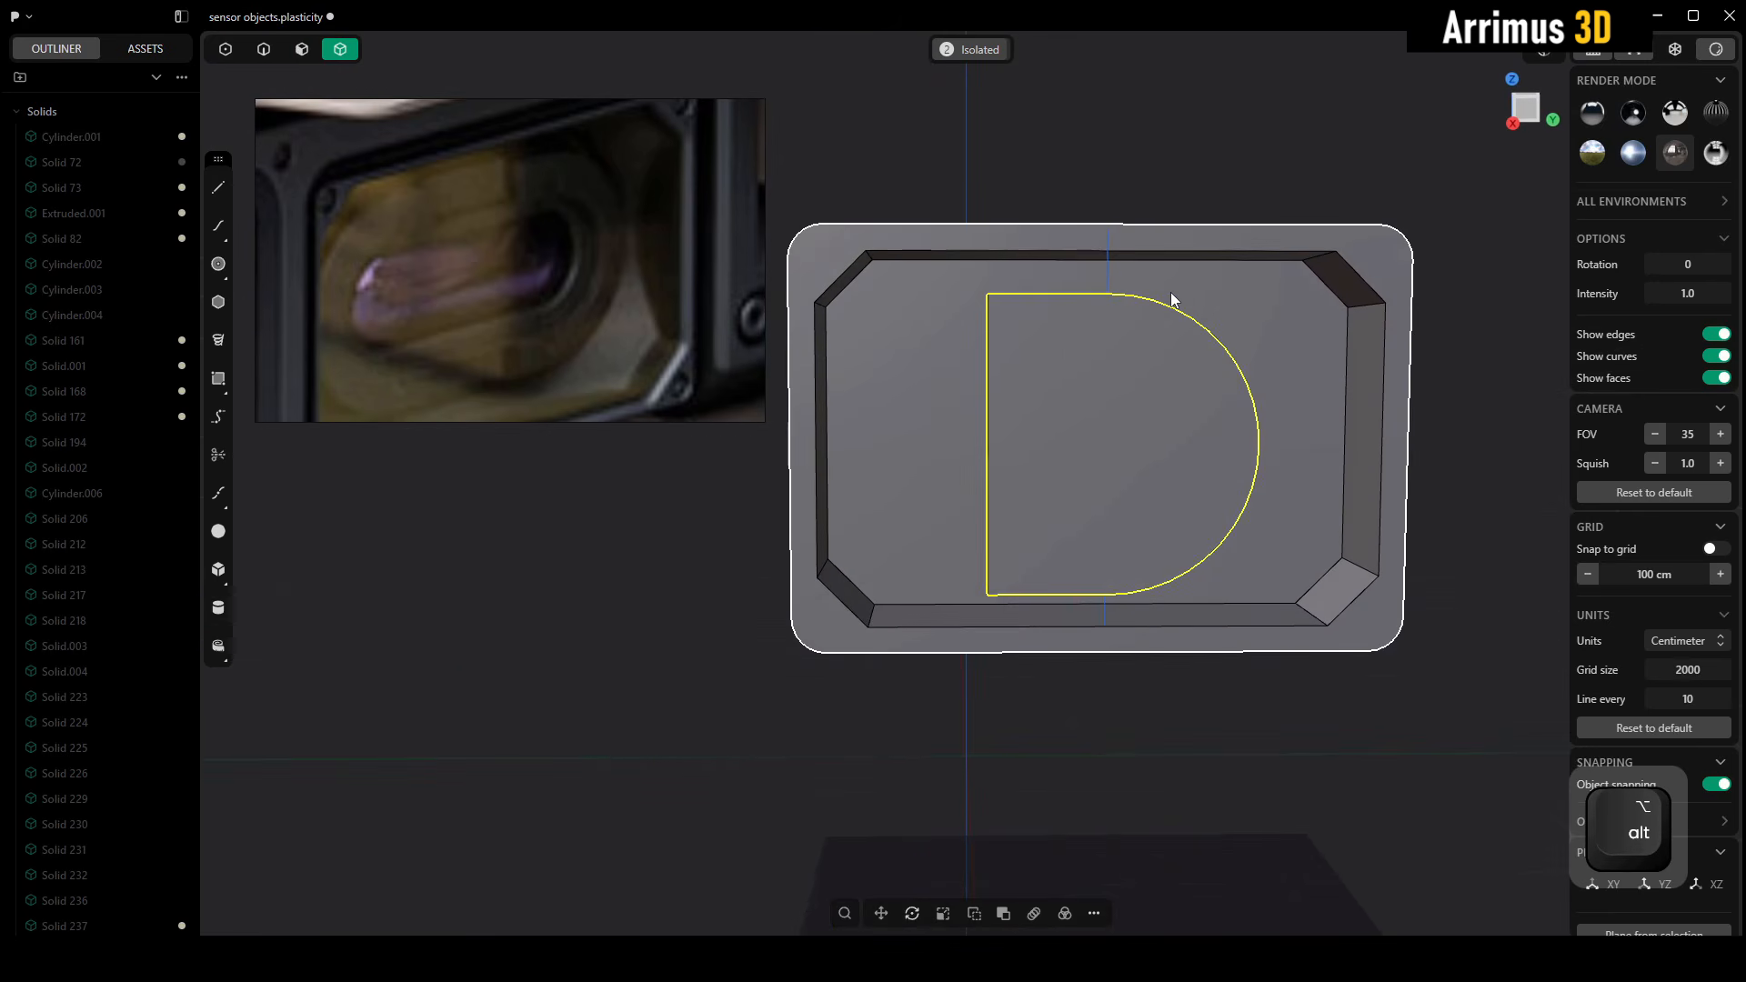
key("s")
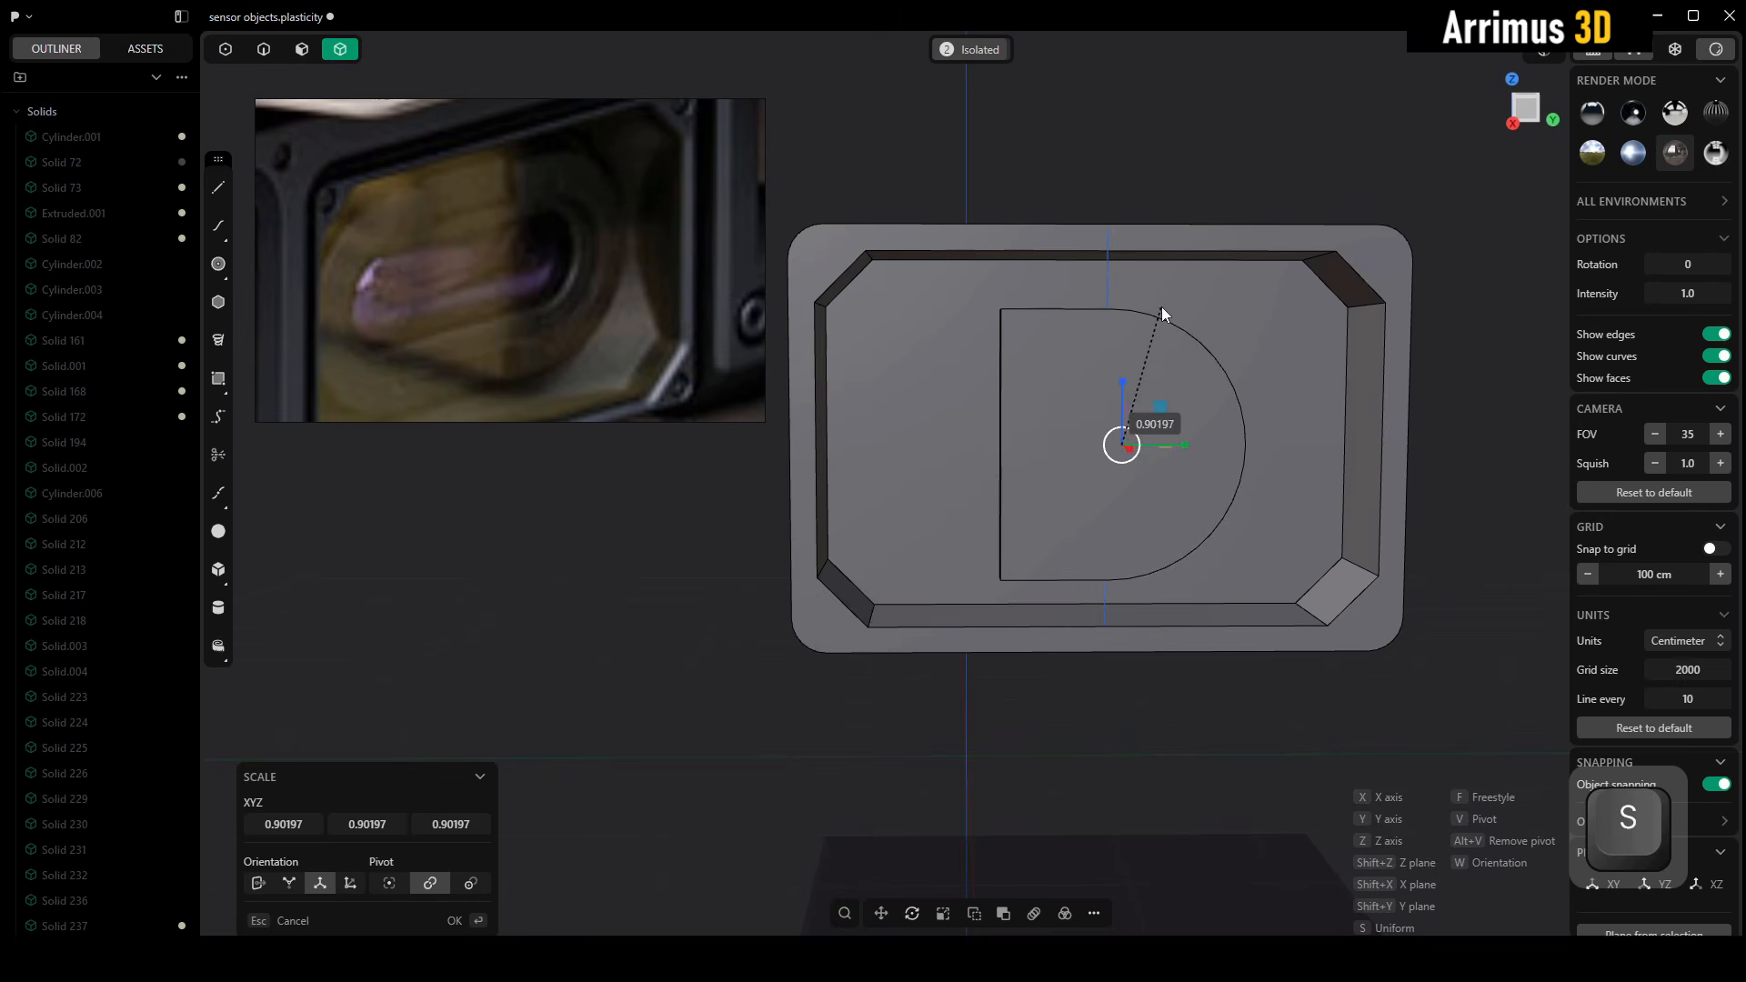
right_click(1160, 308)
middle_click_drag(1161, 308, 1087, 387, "alt")
Position the D-shaped body within the recess by moving it along Y and back along X
key("g")
key("y")
left_click(1155, 336)
scroll(1084, 379, "up", 3)
key("g")
key("x")
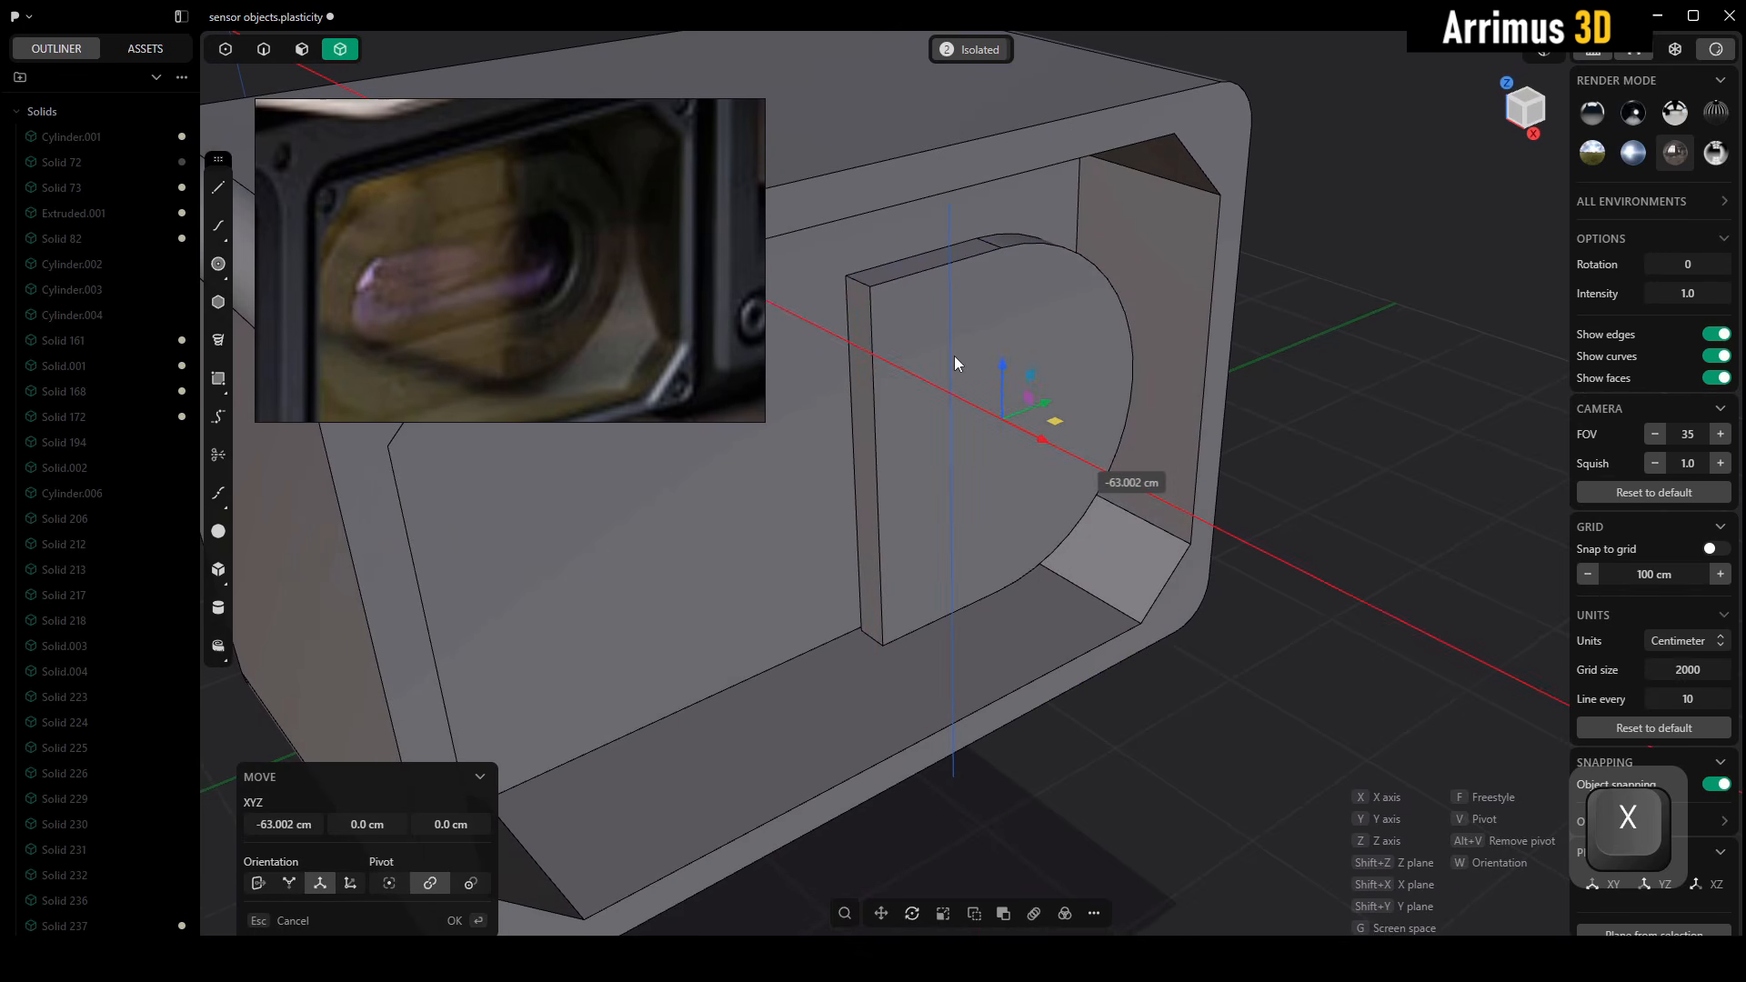
left_click(937, 355)
Scale the D-shaped body along X by about 5.3 and shift it along X in the recess
middle_click_drag(937, 354, 1034, 386, "alt")
key("s")
key("x")
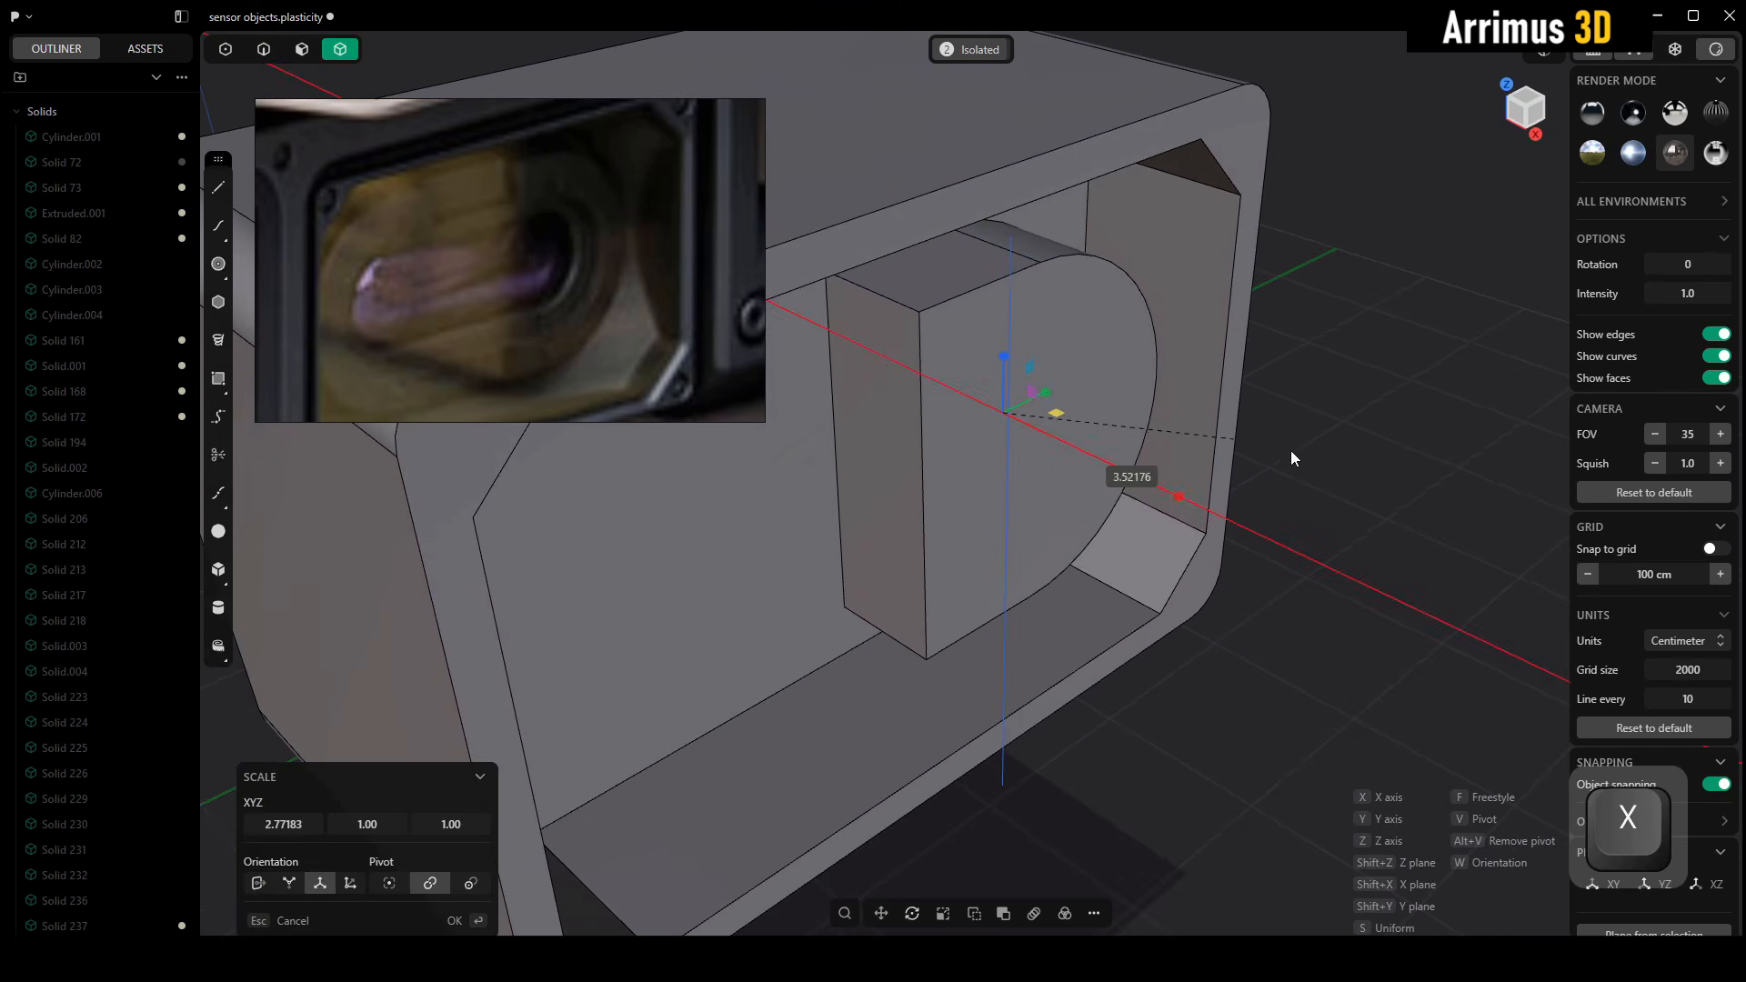
left_click(1351, 456)
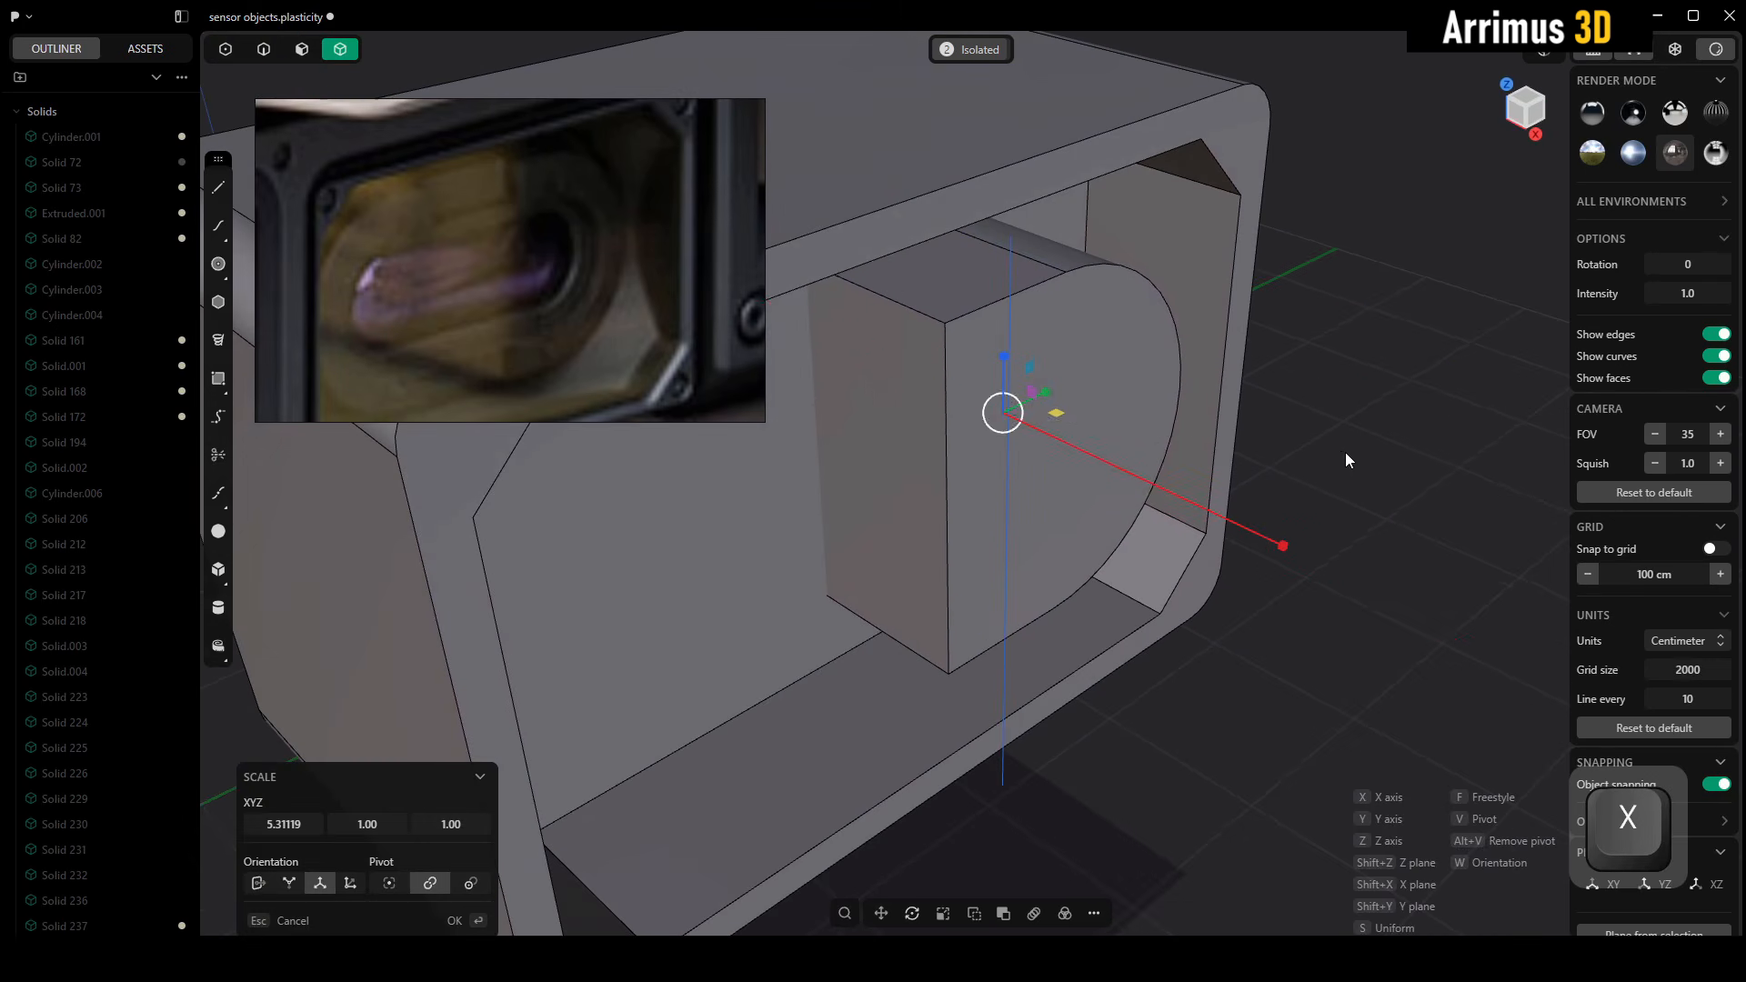
middle_click_drag(1345, 451, 1176, 408, "alt")
key("g")
key("x")
left_click(1225, 396)
left_click(1128, 389)
key("alt+x")
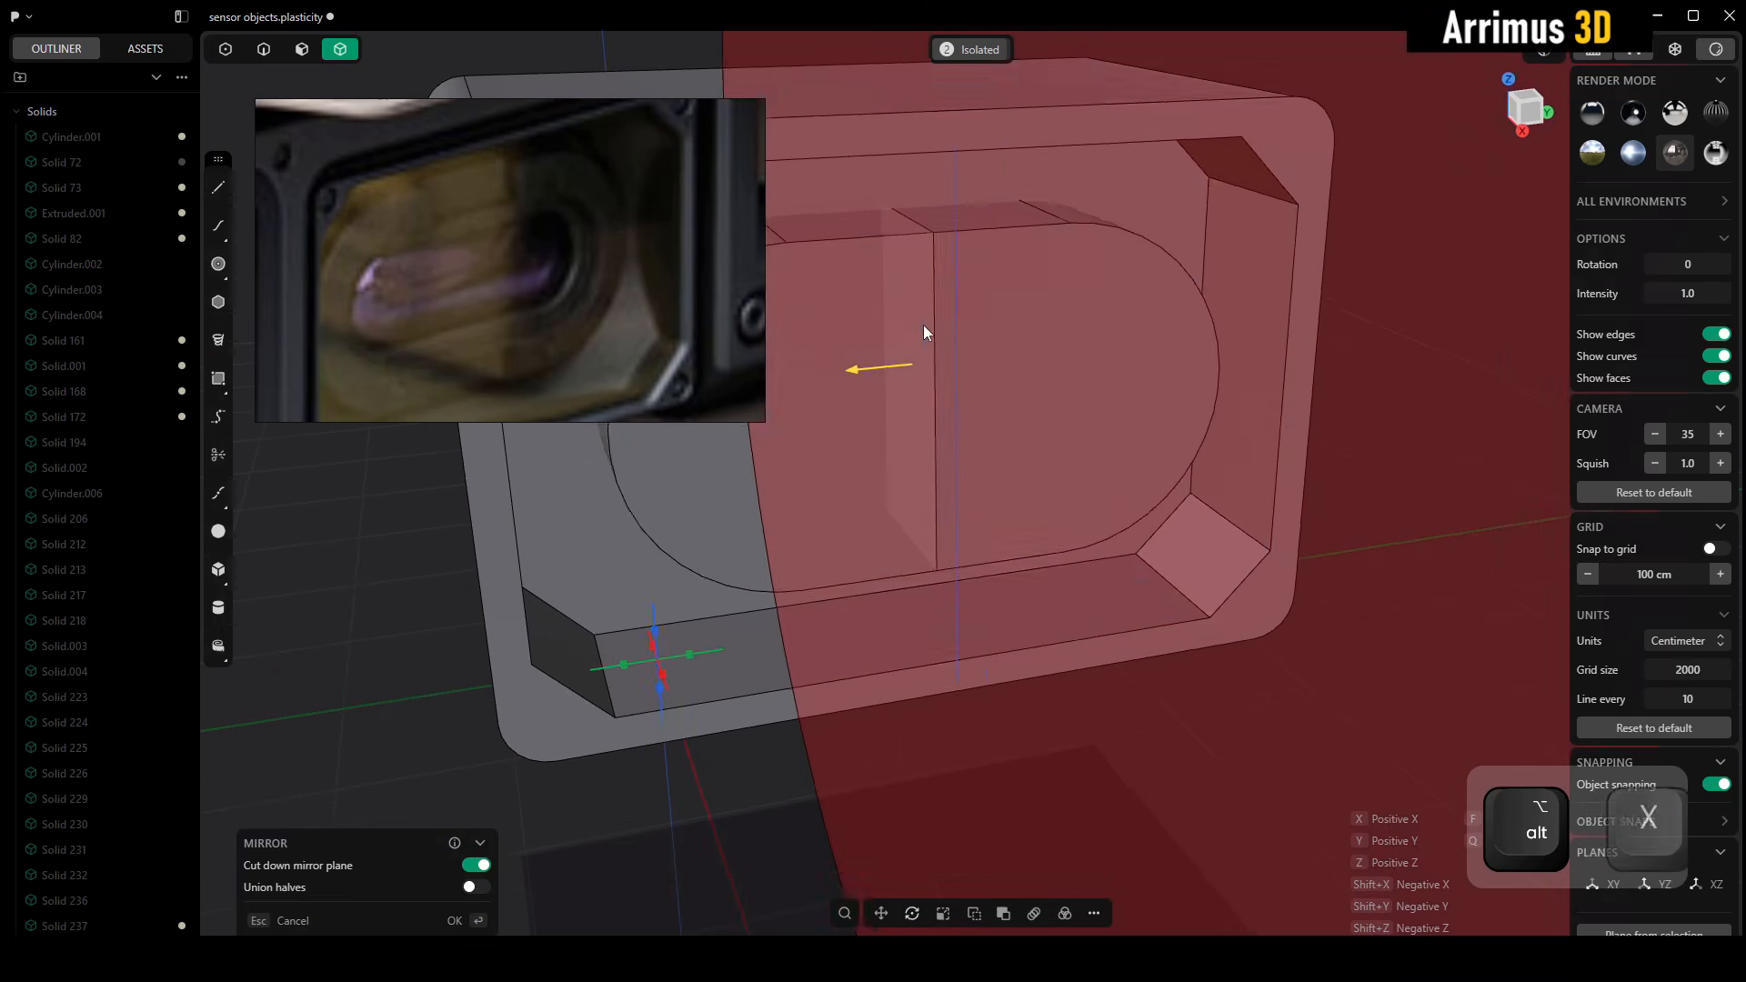
middle_click_drag(1012, 389, 1078, 424)
key("Escape")
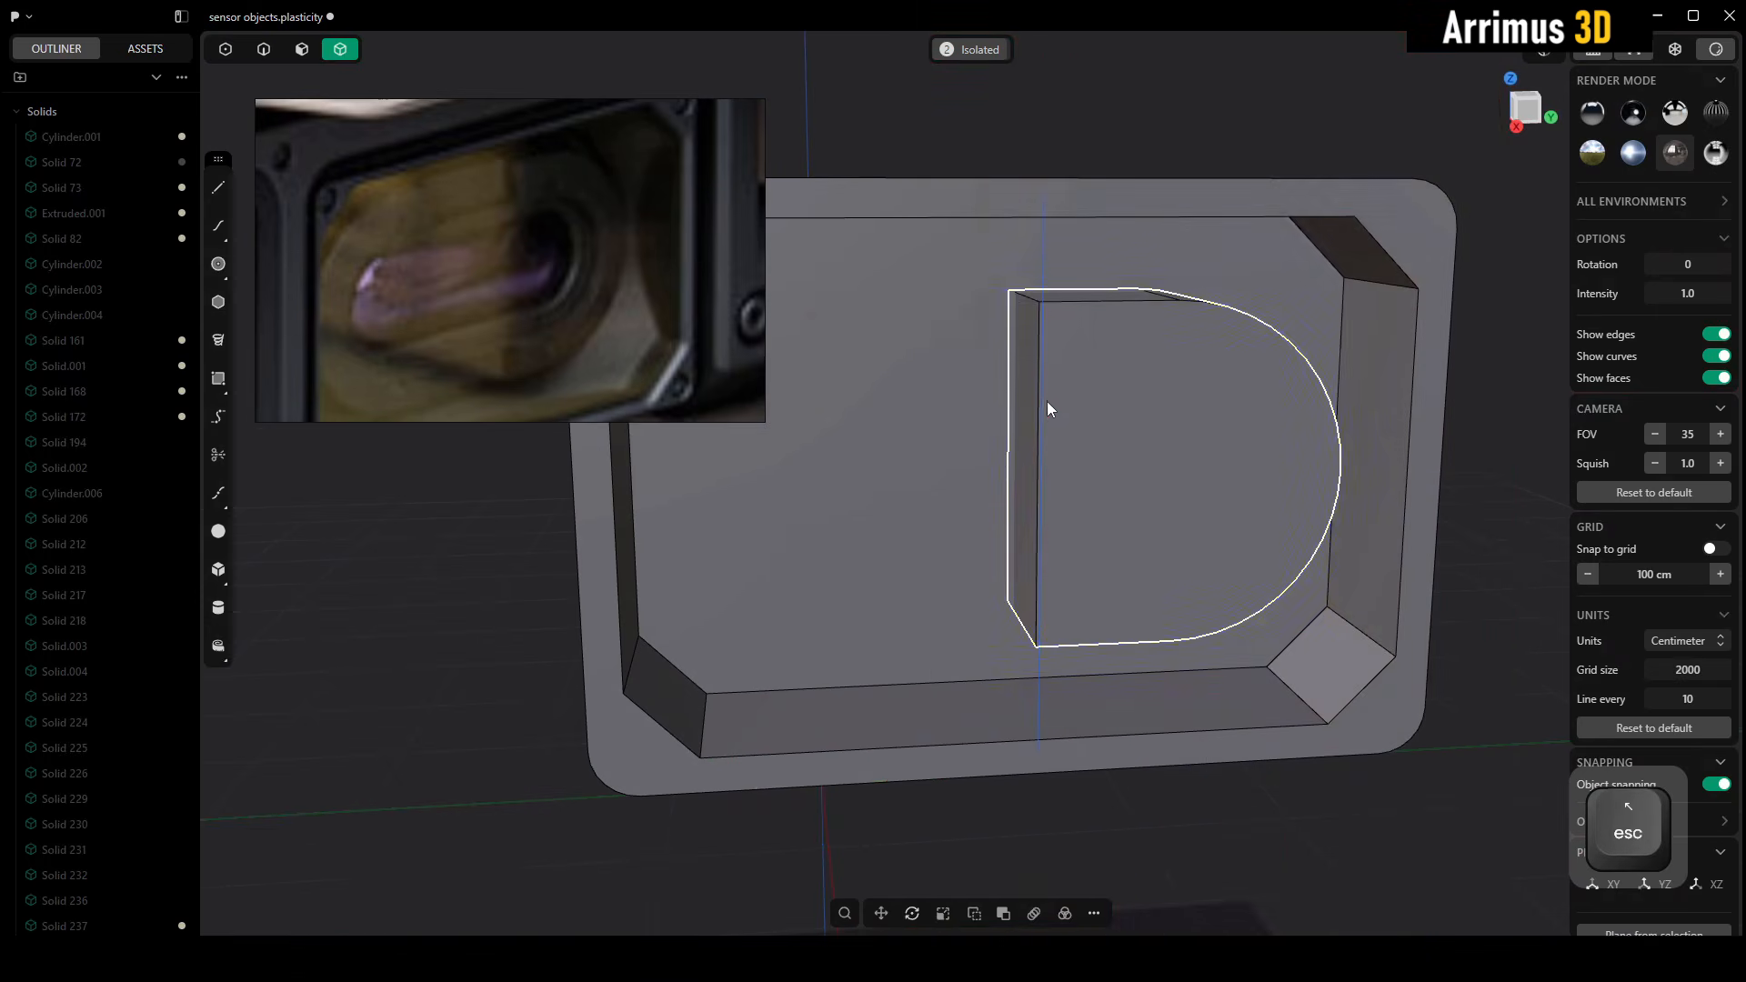
key("3")
left_click(1014, 388)
left_click(1023, 429)
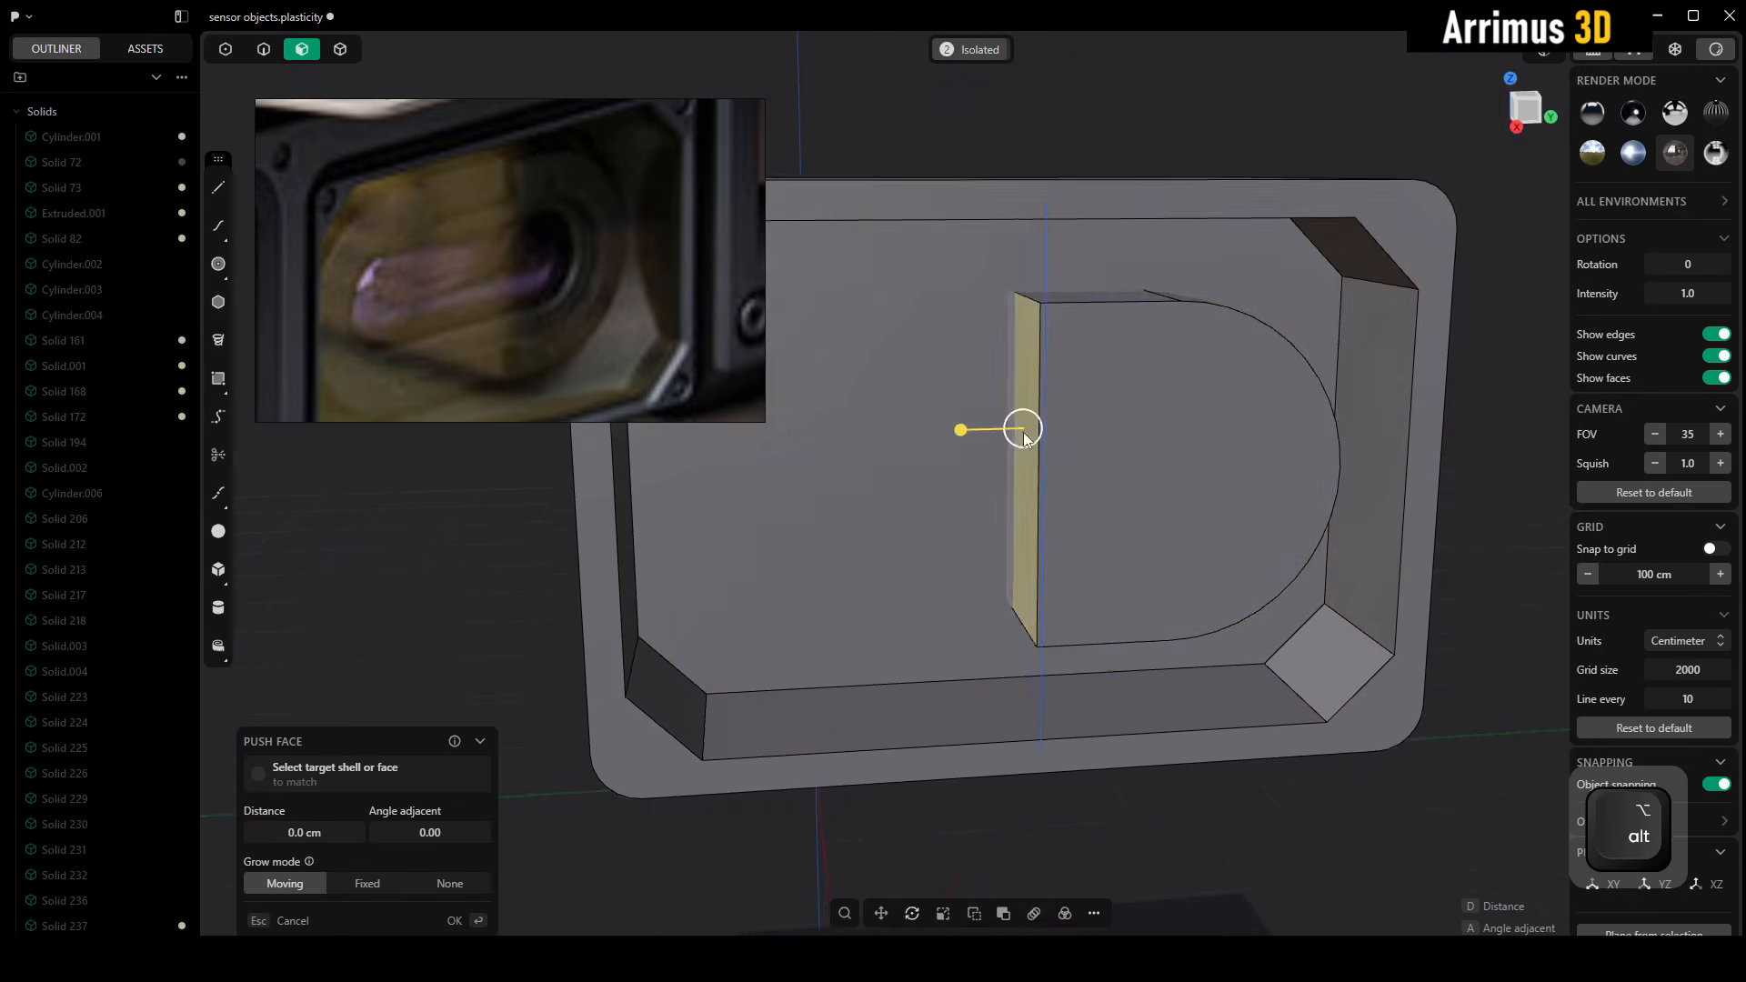
middle_click_drag(1024, 428, 973, 433, "alt")
key("4")
left_click(1150, 438)
key("g")
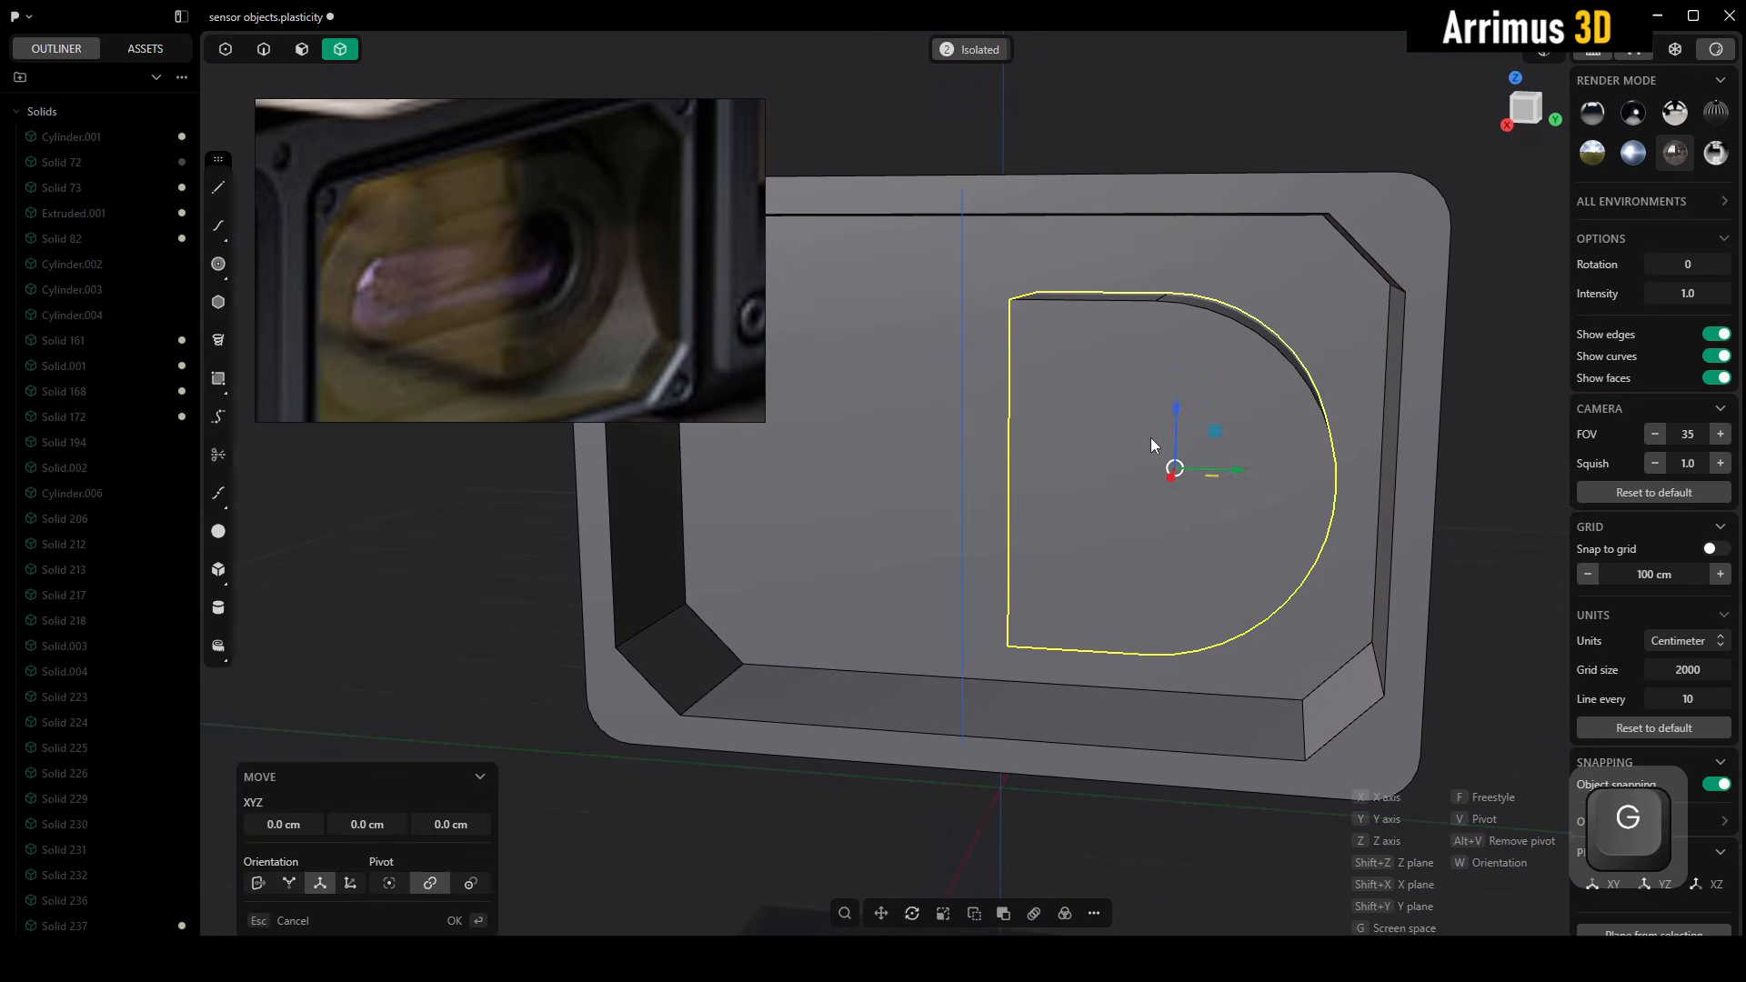
key("y")
key("Escape")
Push the D-shaped body's flat side face outward about 18 cm
key("3")
mouse_move(1099, 428)
middle_mouse_down()
mouse_move(1072, 423)
mouse_move(1089, 406)
middle_mouse_up()
left_click(1086, 404)
key("d")
left_click(1032, 398)
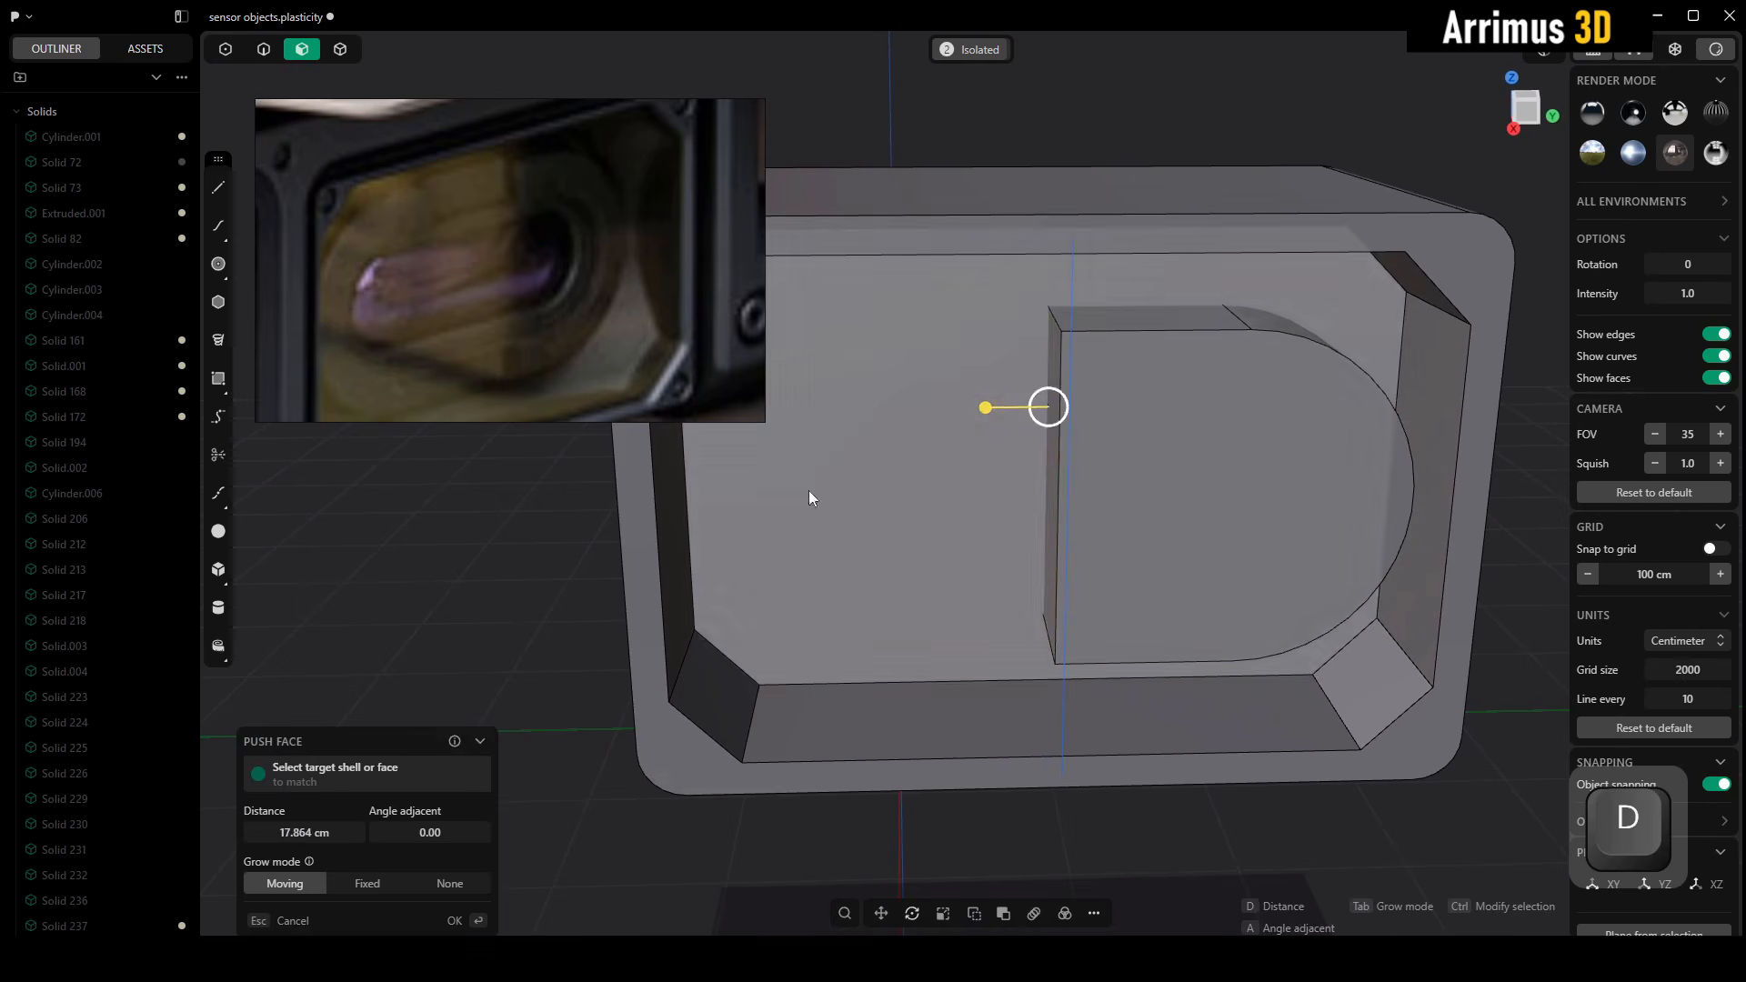
Mirror the D-shaped body across its flat side face to form a capsule shape
key("4")
left_click(1159, 484)
middle_click_drag(1160, 484, 1055, 473, "alt")
key("alt+x")
left_click(1061, 429)
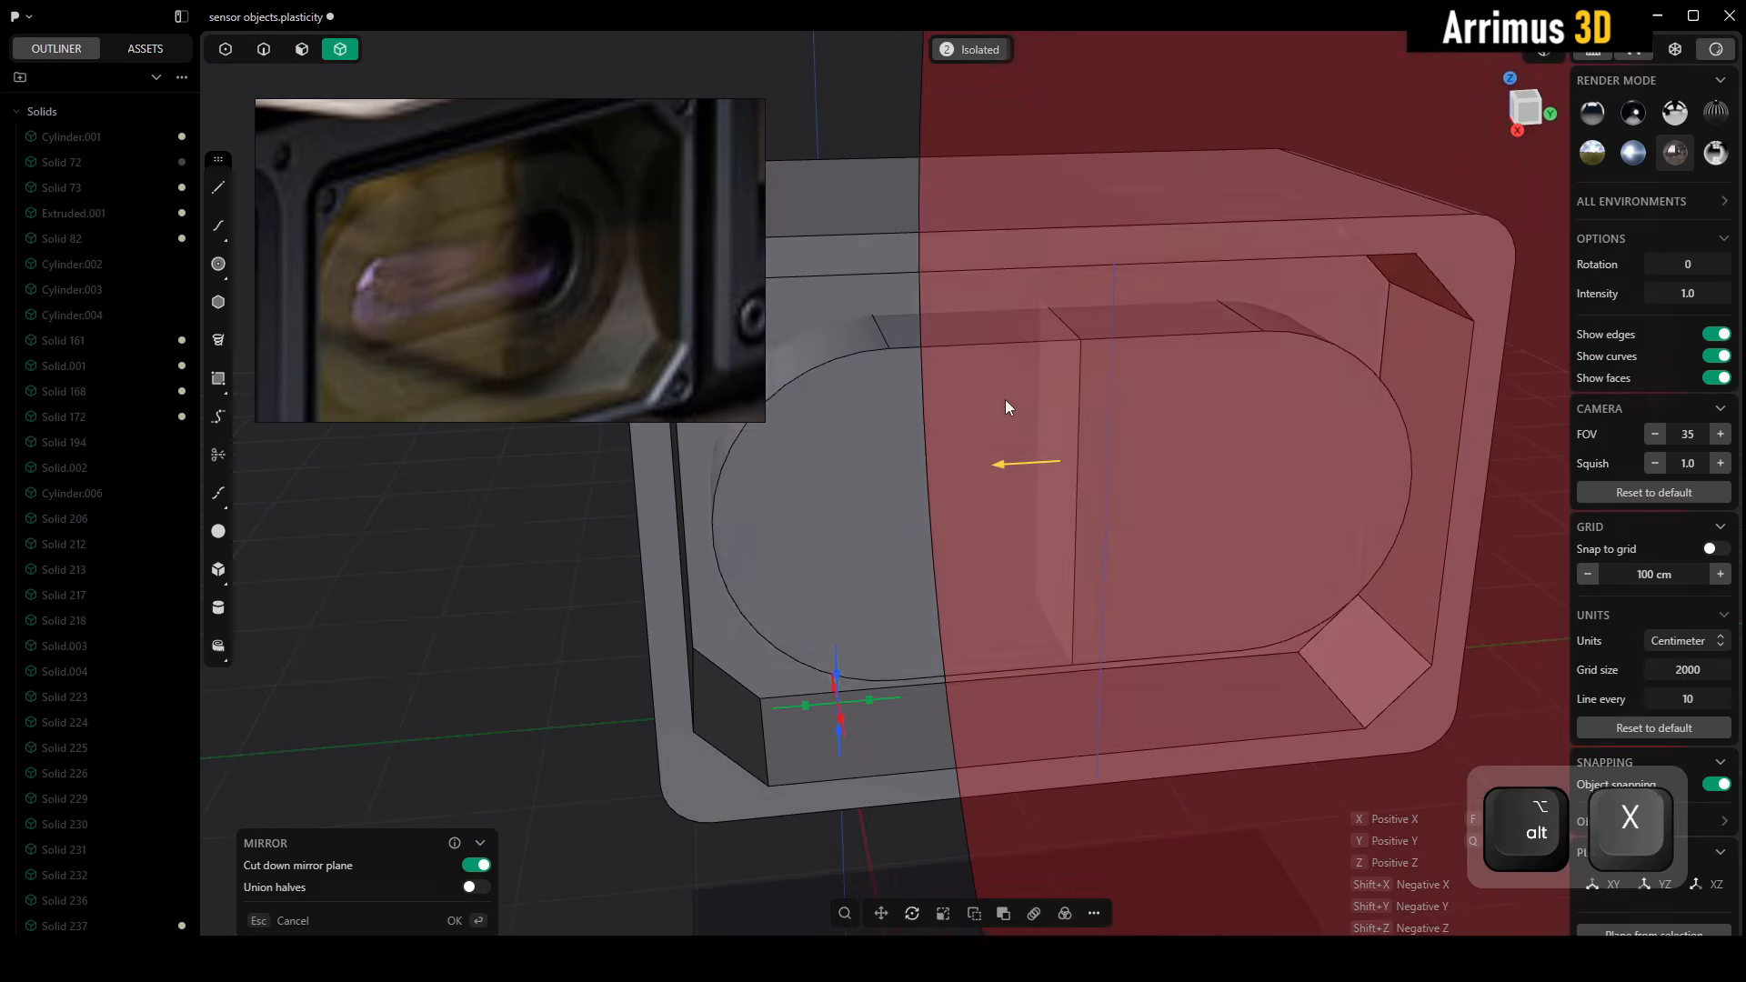
middle_click_drag(1006, 400, 957, 445, "alt")
right_click(540, 555)
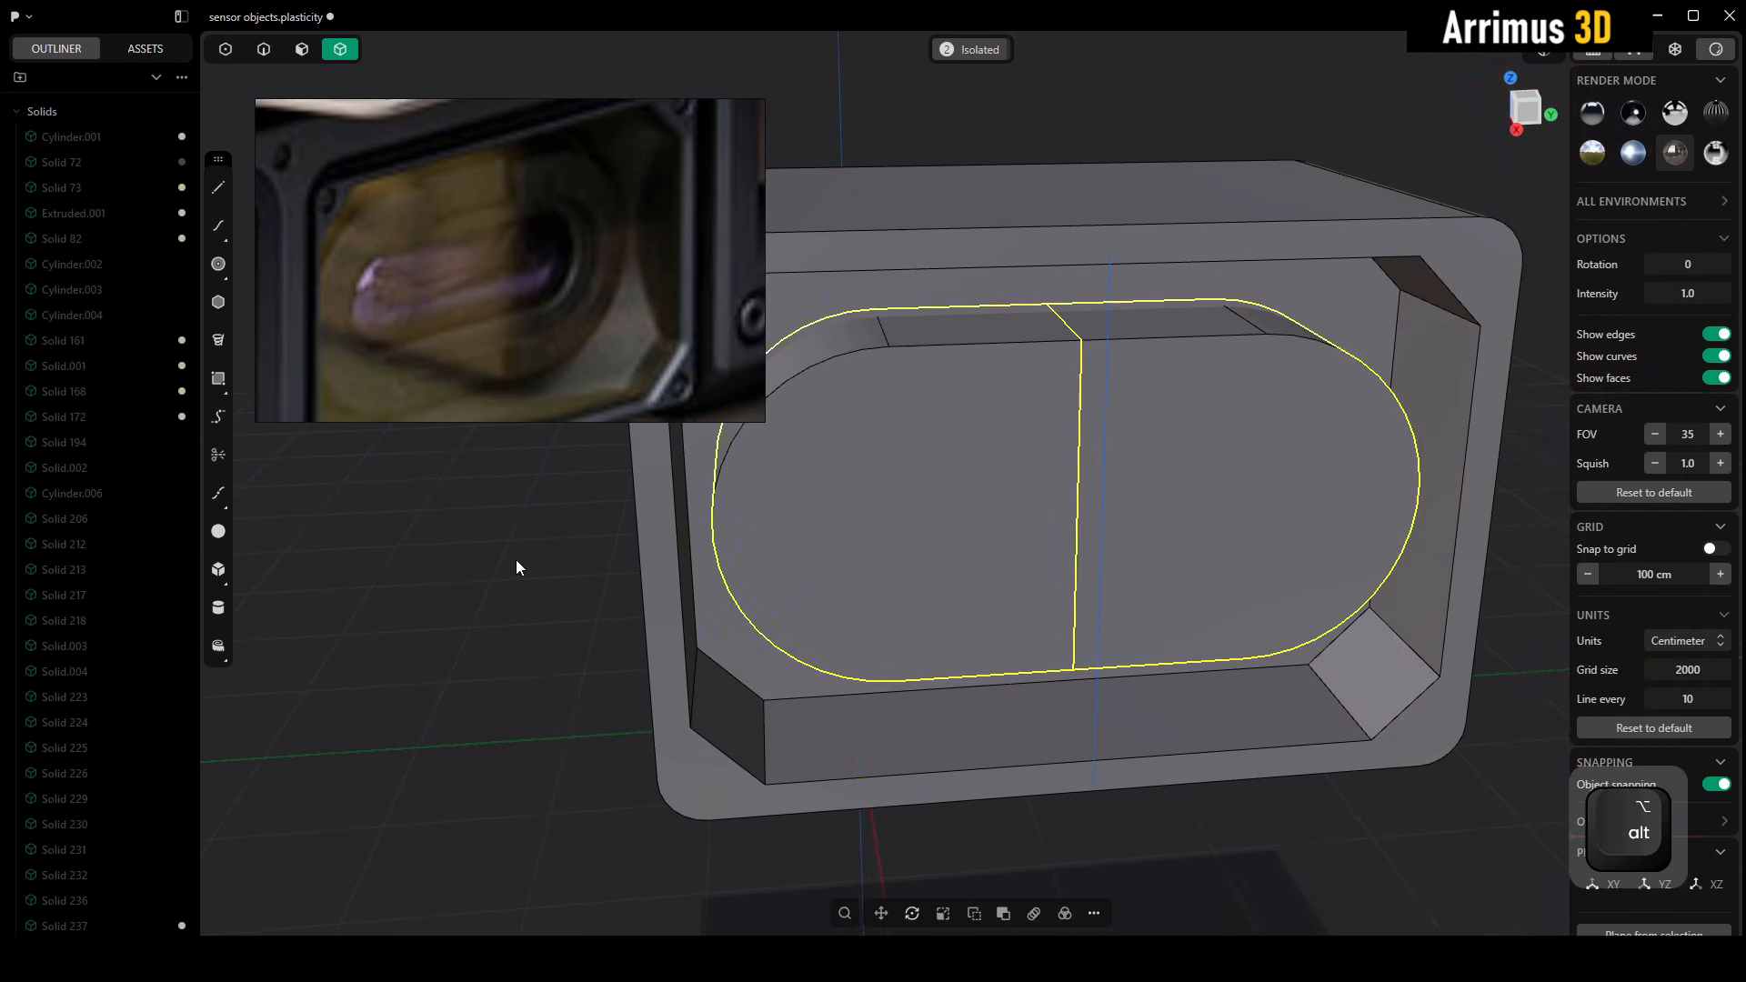
left_click(516, 559)
Offset the front face outline of the original D-shaped half inward by about 23 cm
middle_click_drag(969, 533, 1103, 487, "alt")
scroll(1138, 483, "up", 2)
key("3")
left_click(1169, 459)
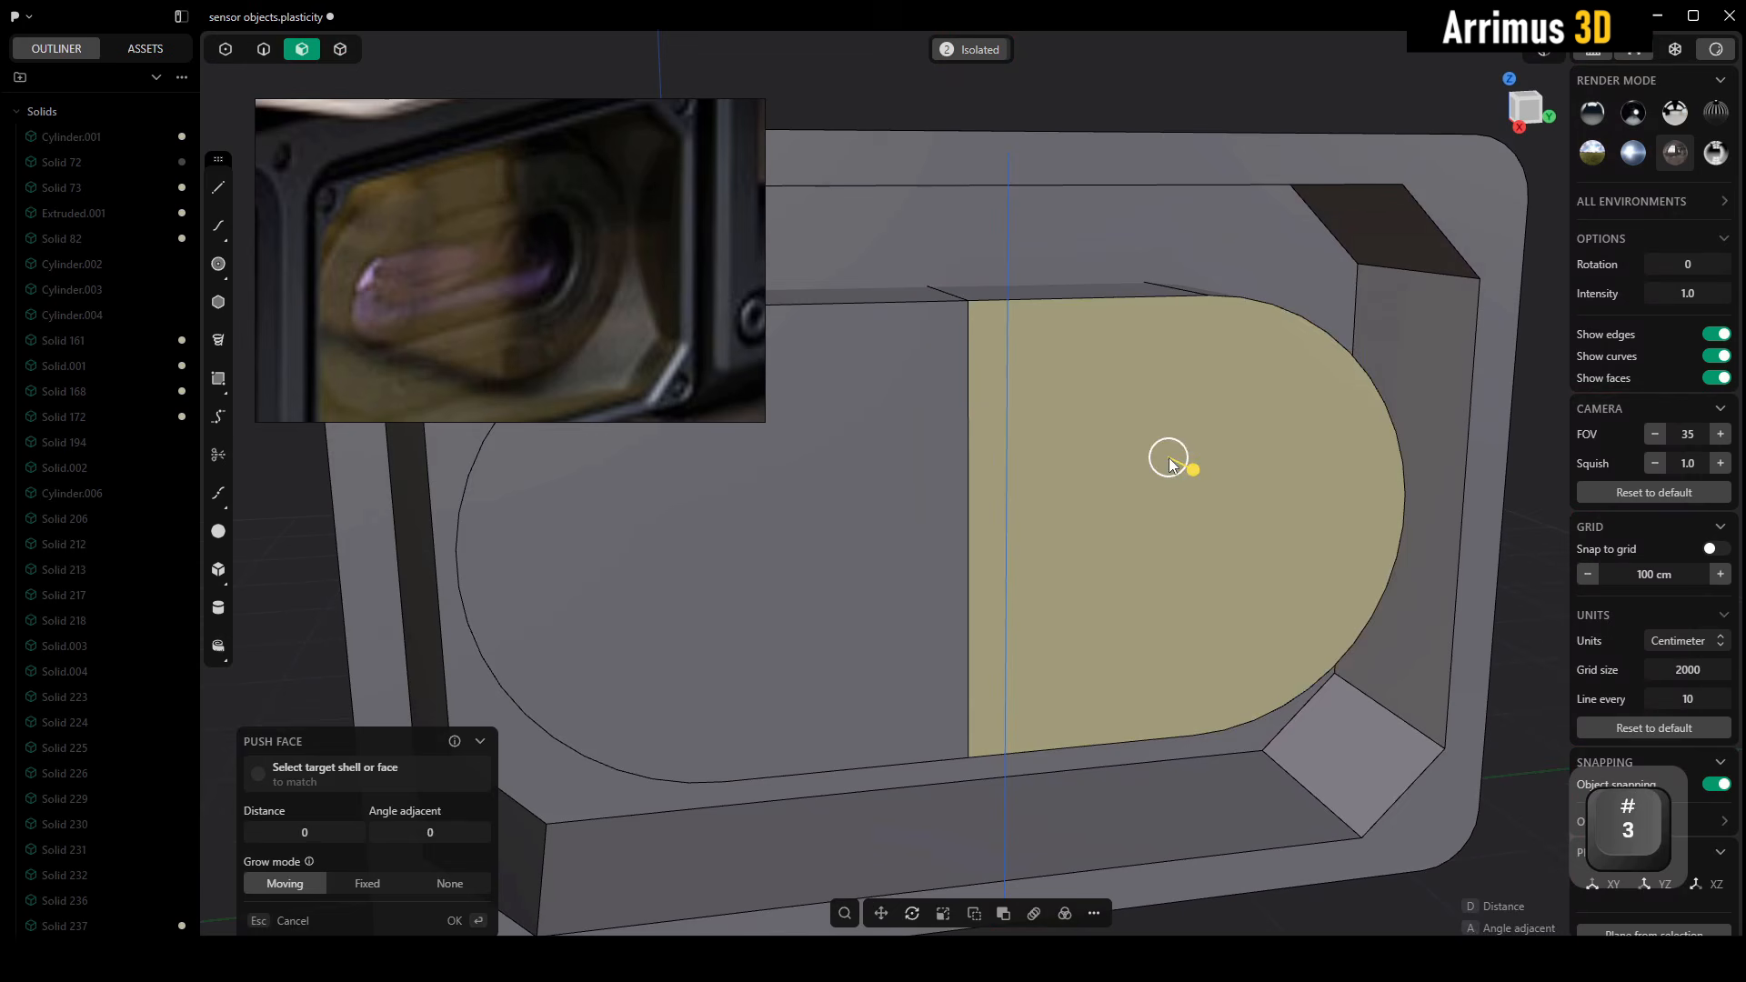
key("o")
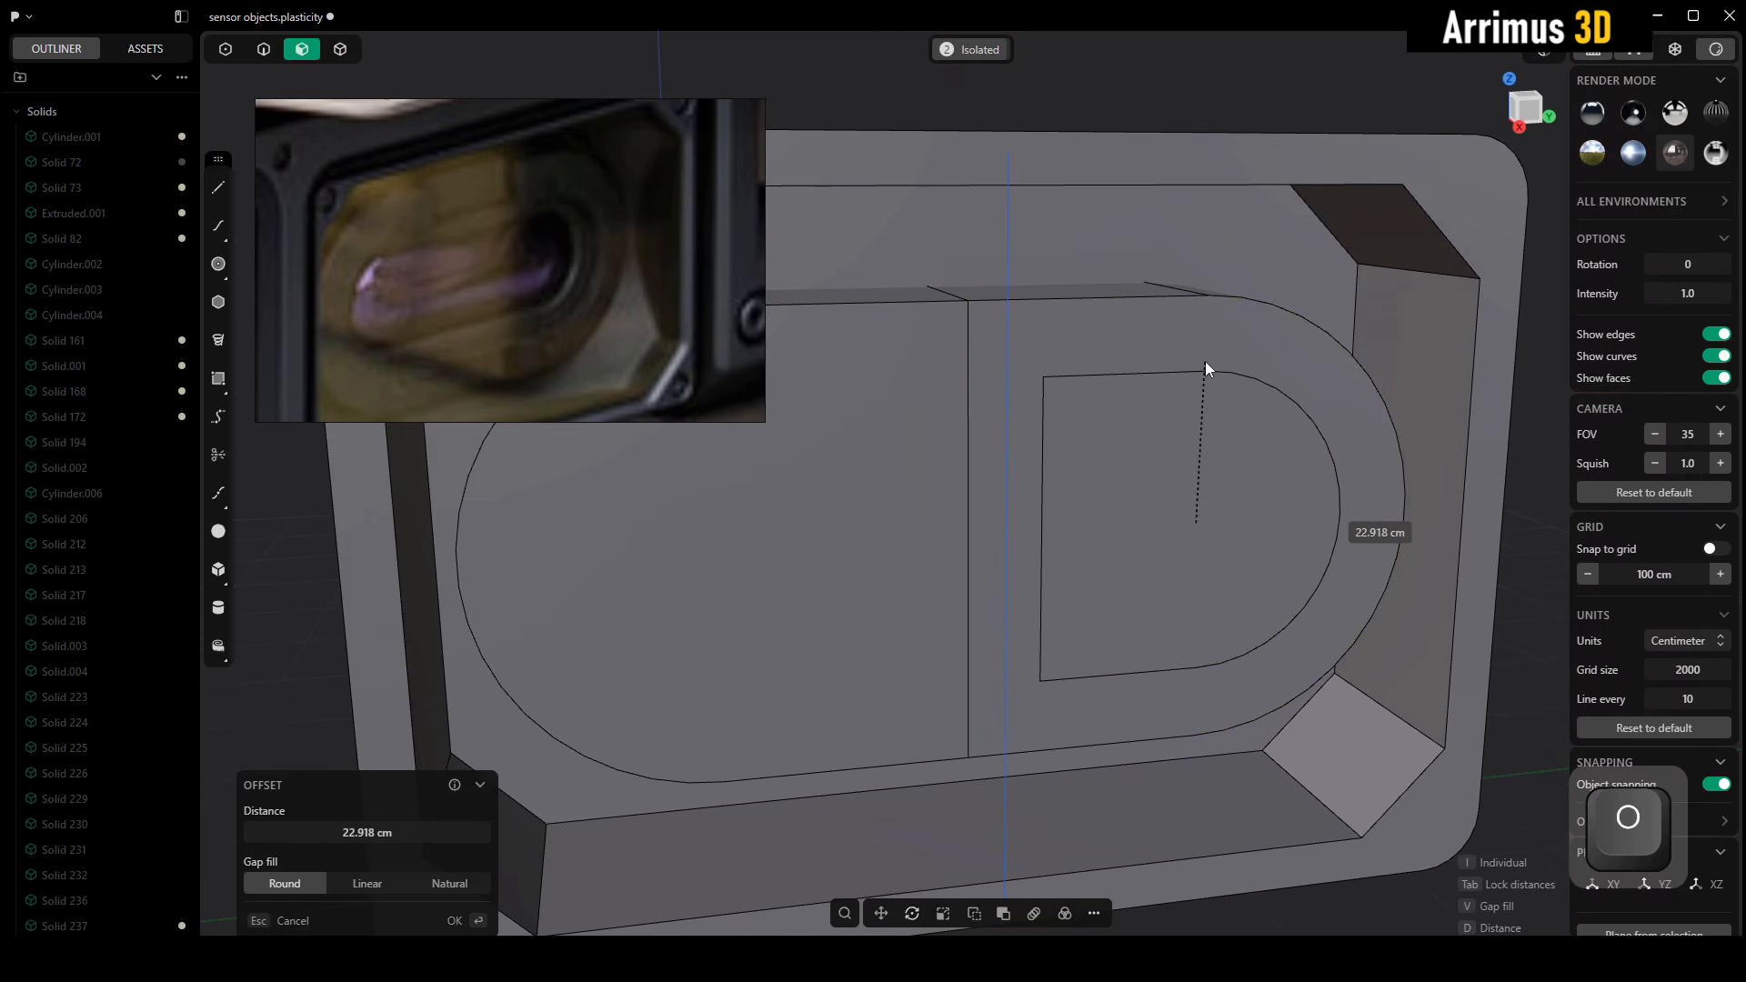
left_click(1208, 364)
right_click(1207, 364)
Extrude the inset D-shaped face inward to cut a shallow pocket about 9 cm deep
middle_click_drag(1208, 363, 1225, 427, "alt")
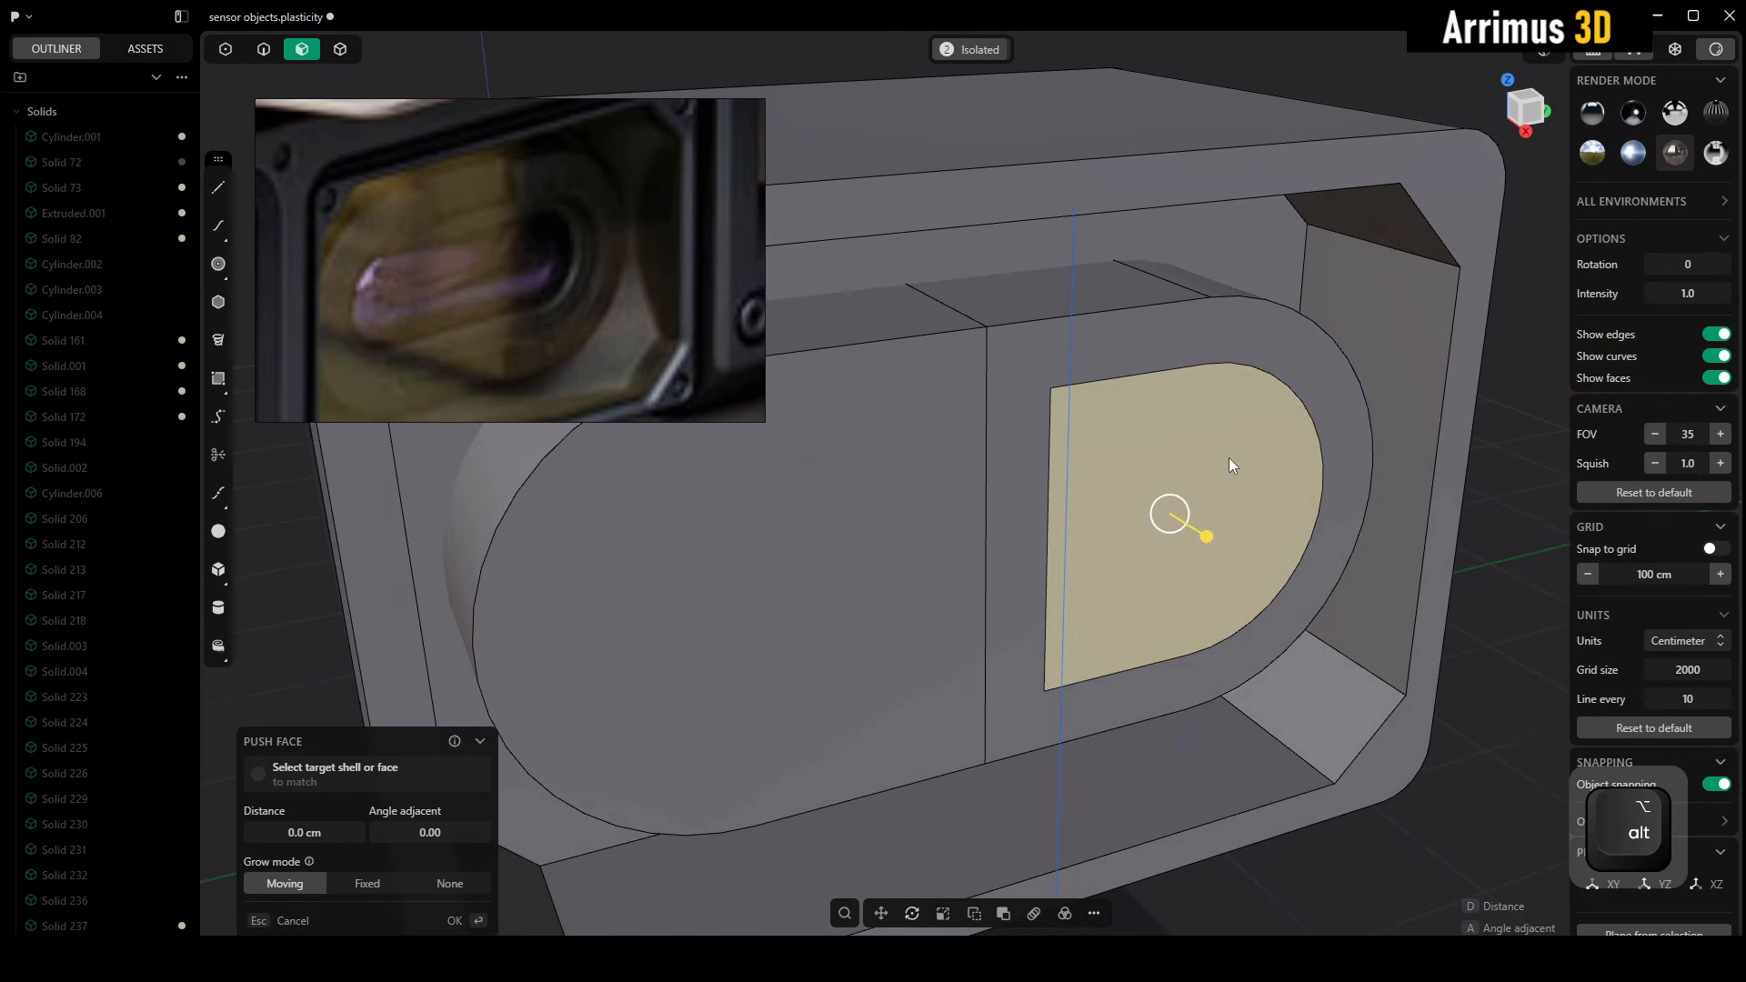
key("d")
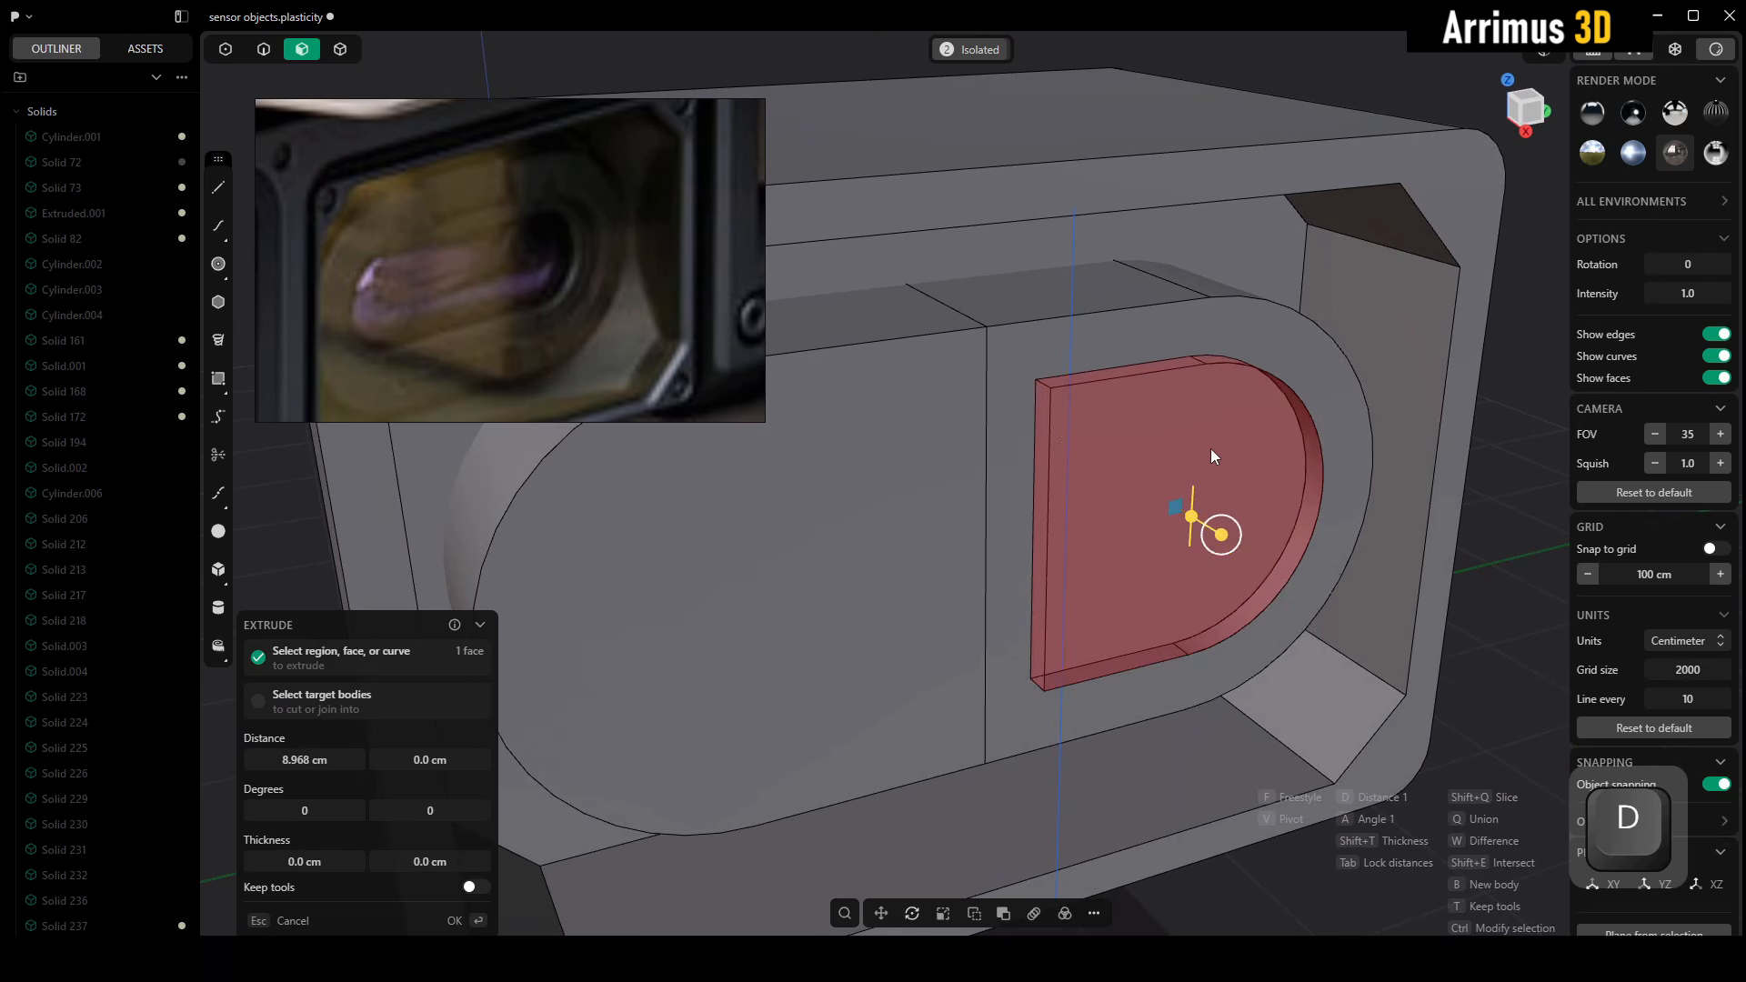
left_click(1214, 442)
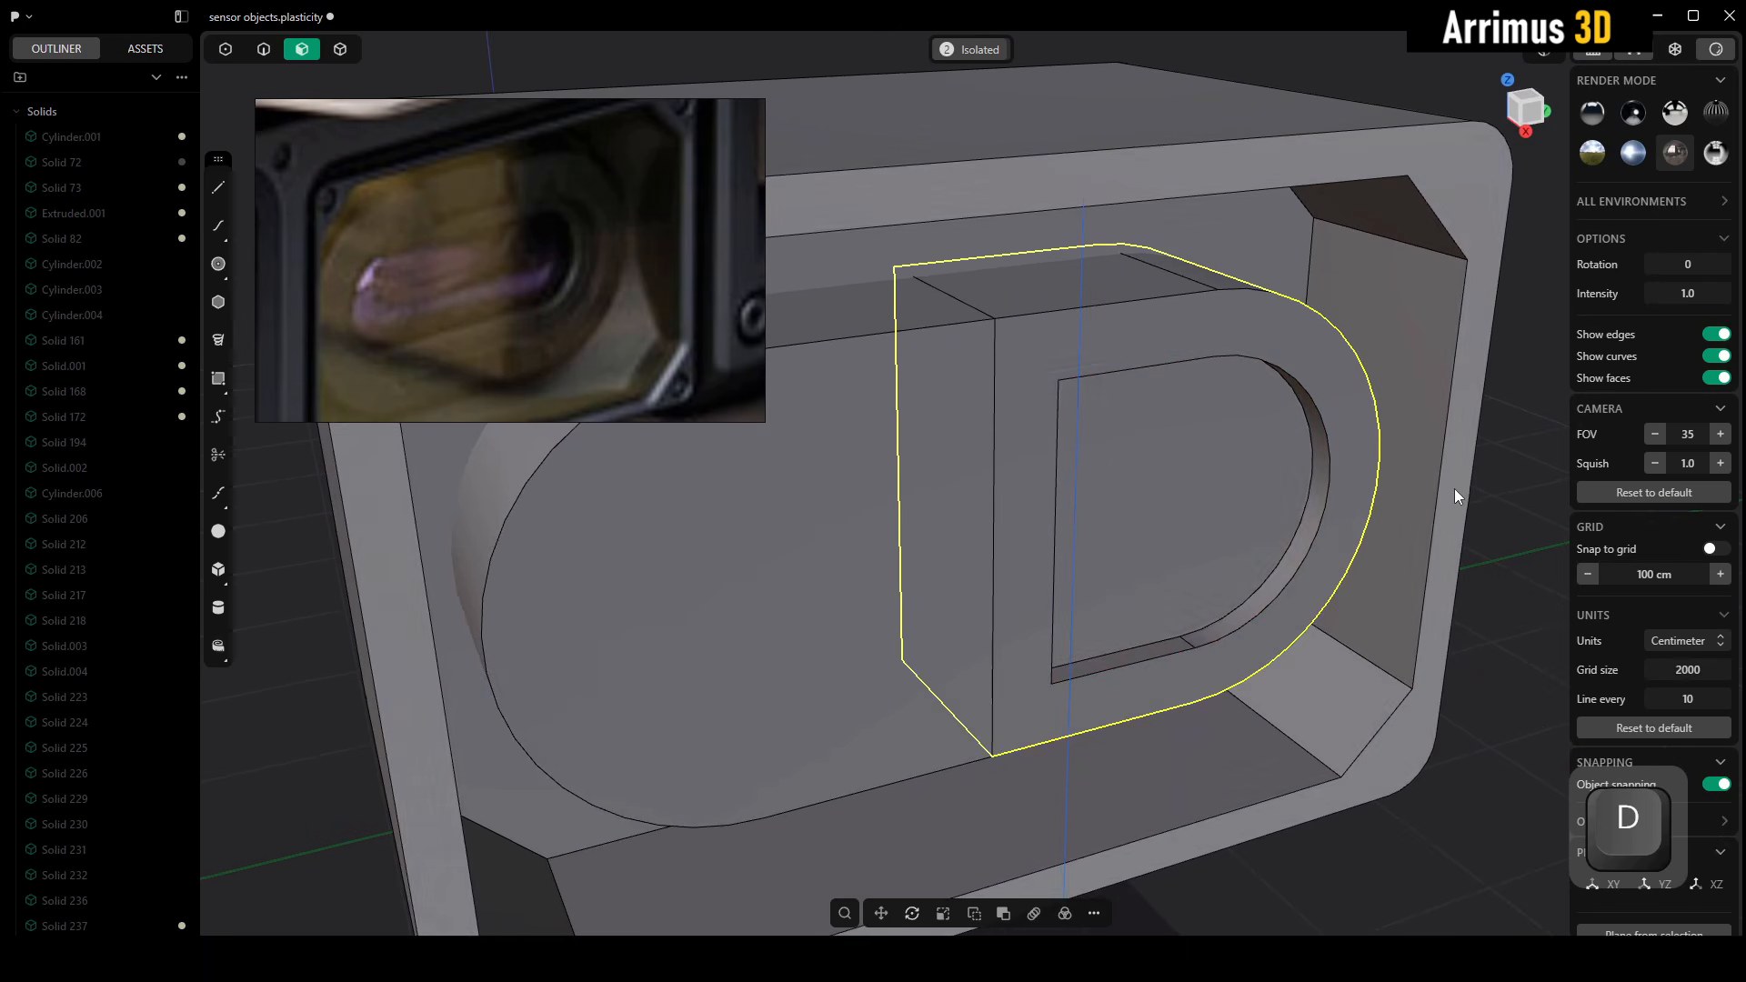
left_click(1455, 489)
left_click(1491, 537)
Push the shallow pocket's flat side wall out to the capsule's mirror plane
middle_click_drag(1492, 536, 1198, 487, "alt")
left_click(1119, 430)
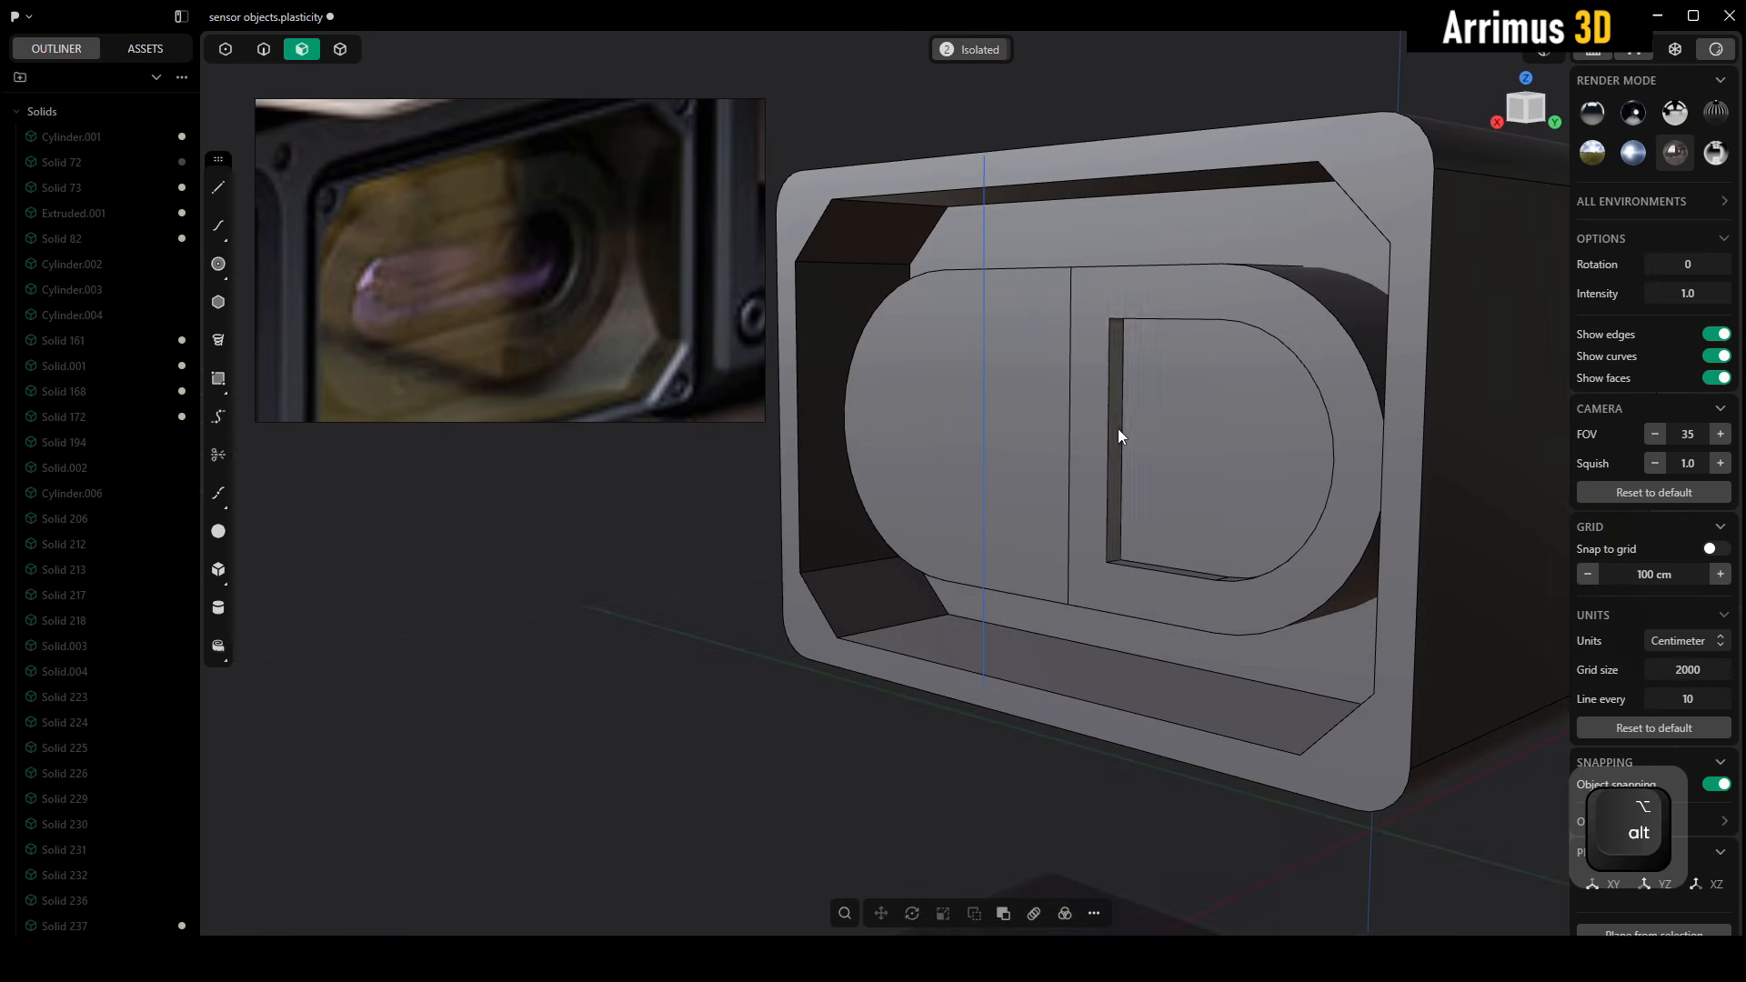
key("d")
left_click(1104, 444)
middle_click_drag(1104, 444, 1253, 418, "alt")
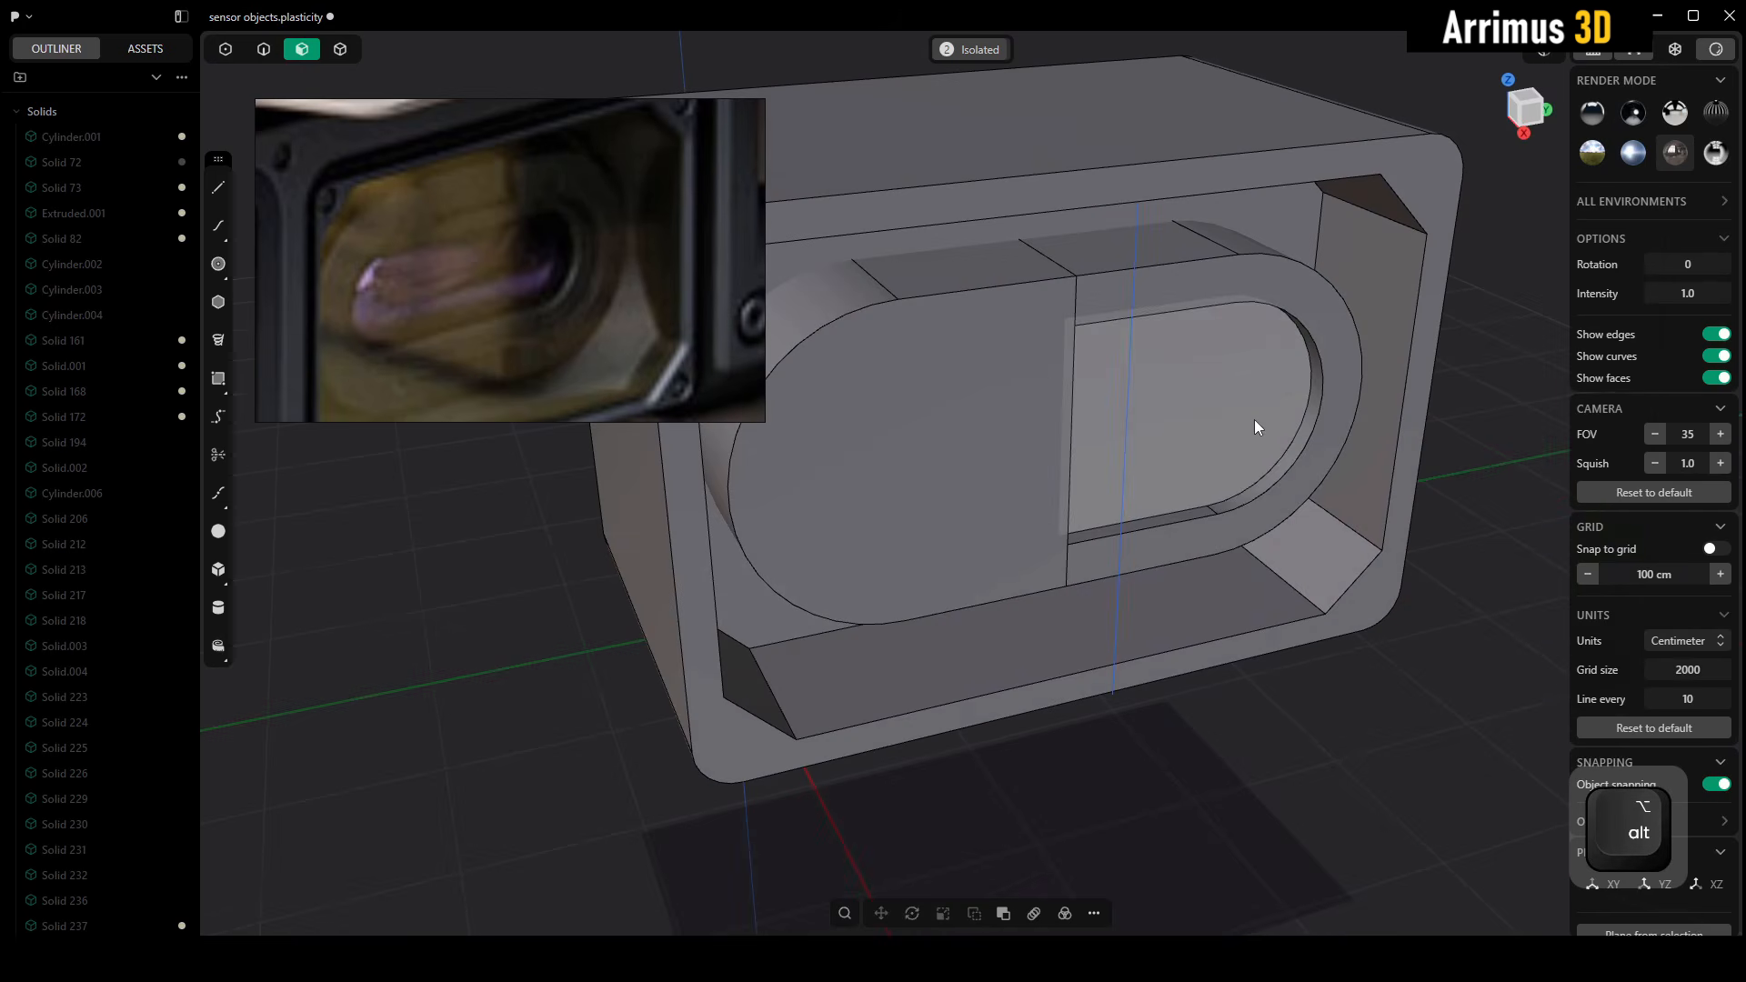
Offset the outline of the shallow pocket's floor inward by about 9.4 cm
key("o")
left_click(1253, 396)
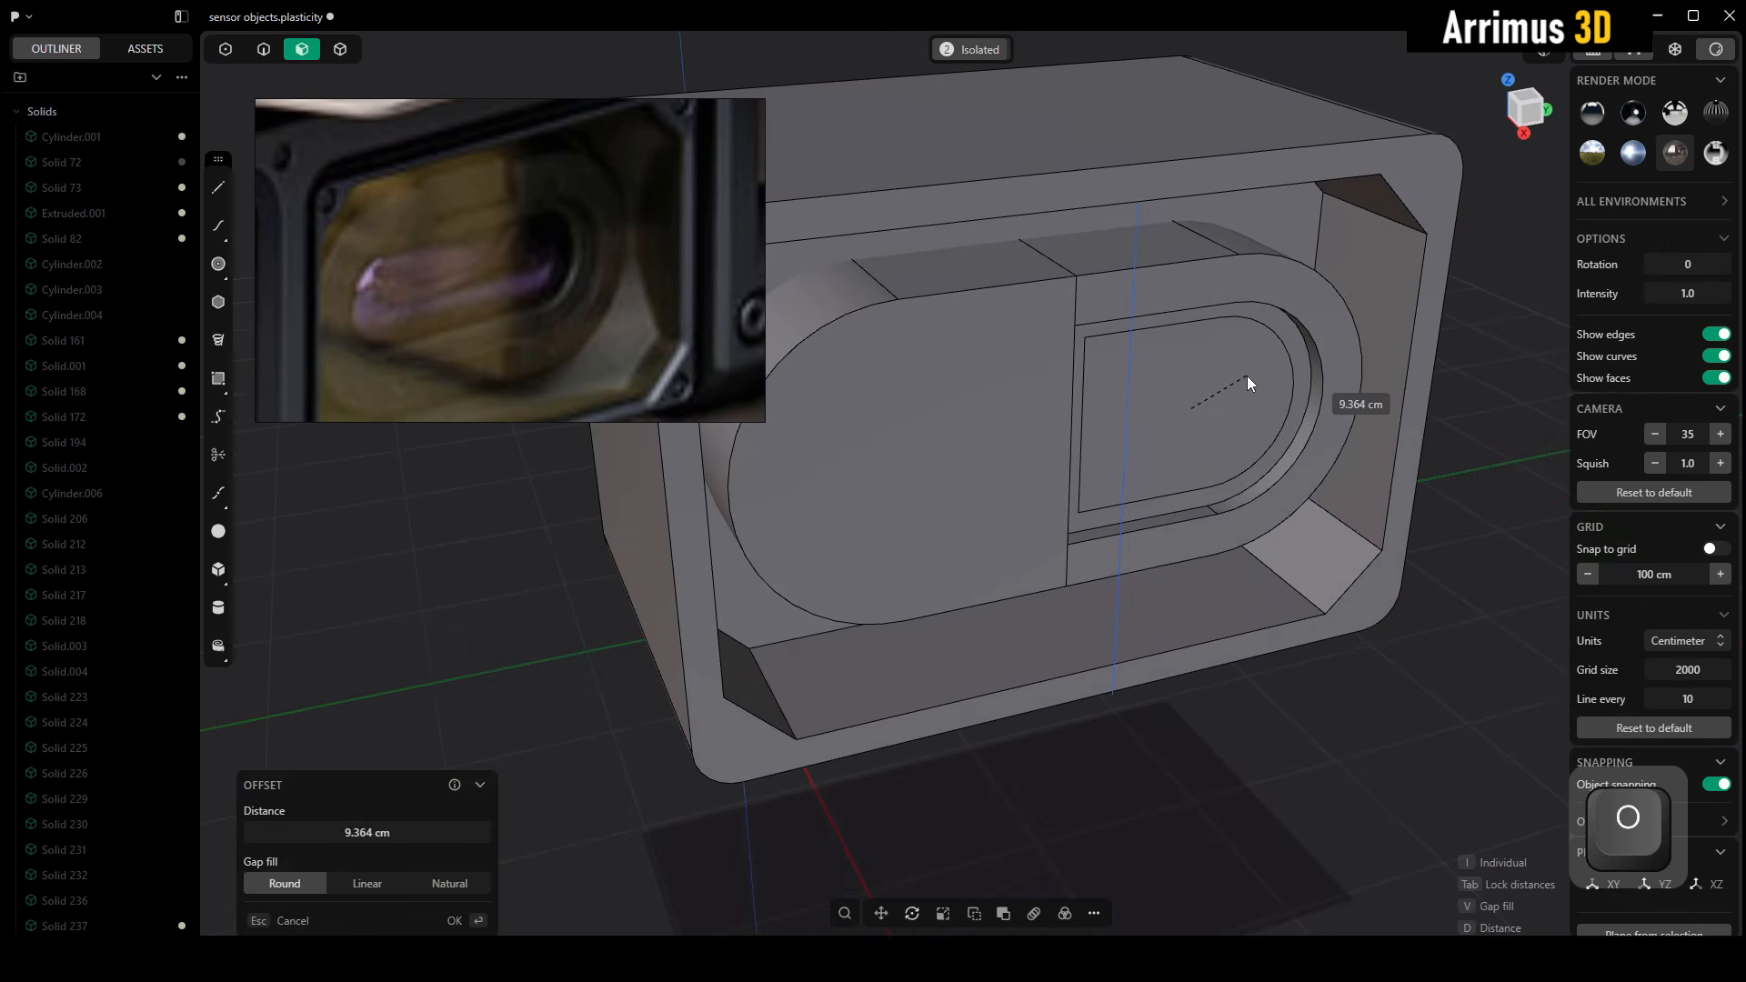
left_click(1247, 375)
Extrude the inner floor face inward to cut a second pocket about 34 cm deep
key("d")
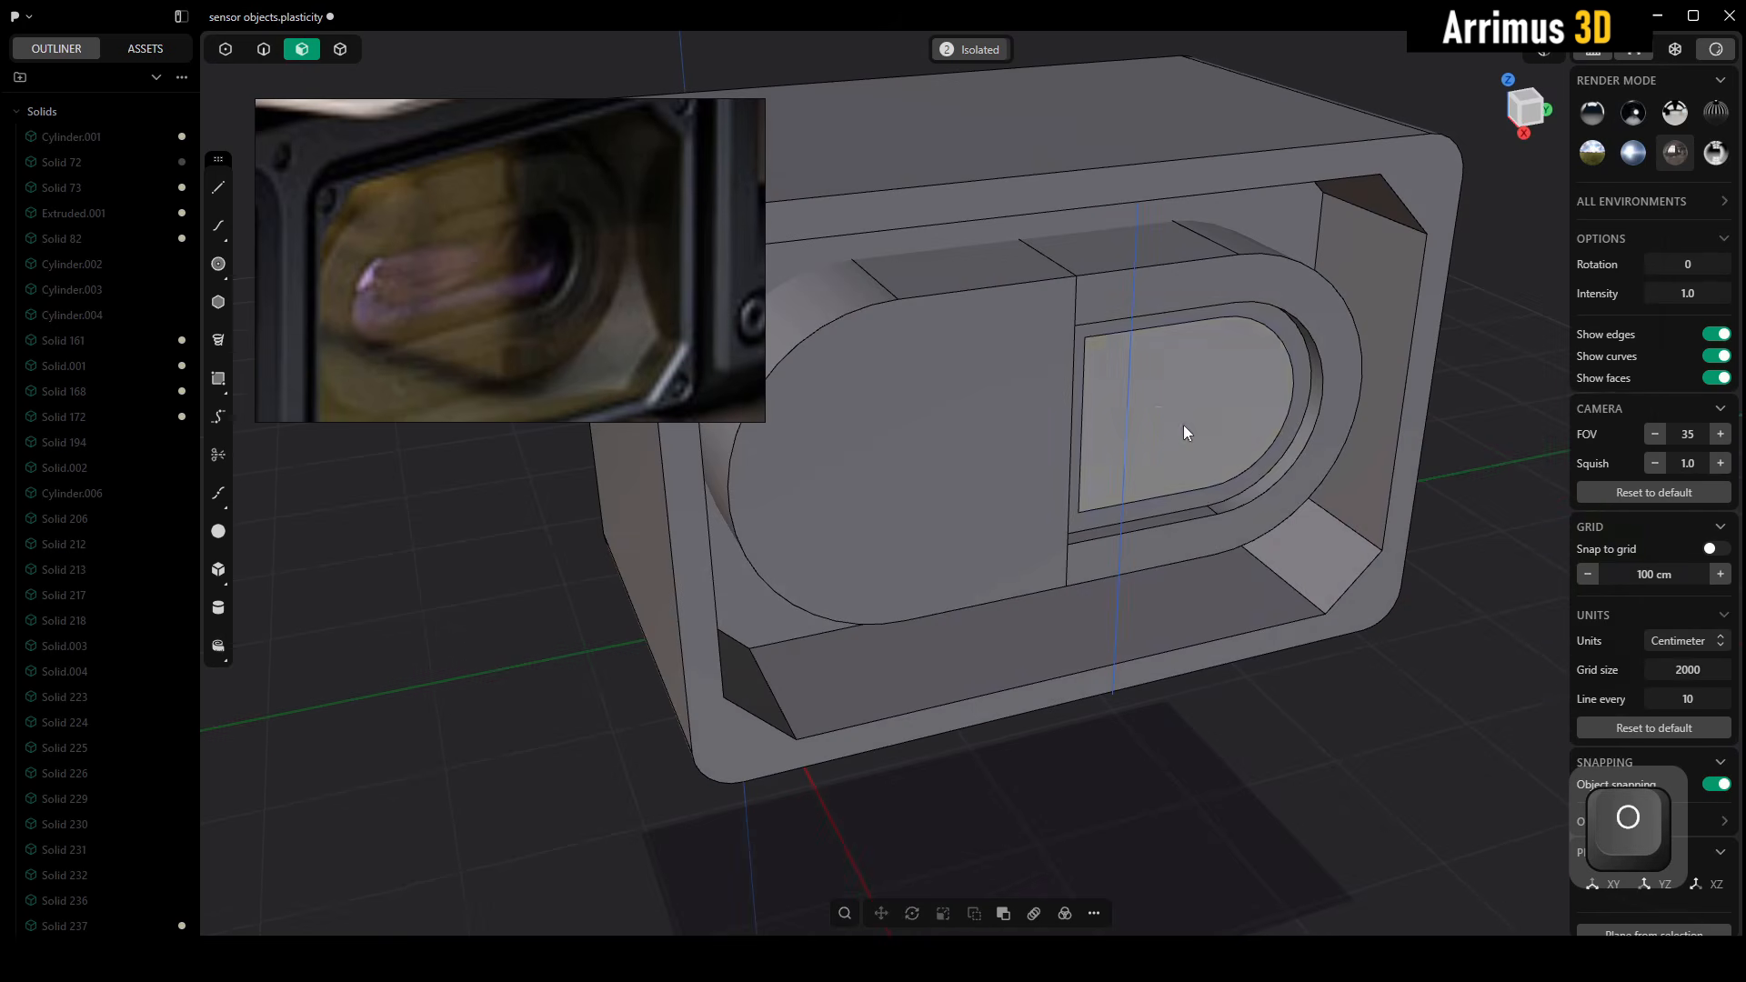
key("e")
key("d")
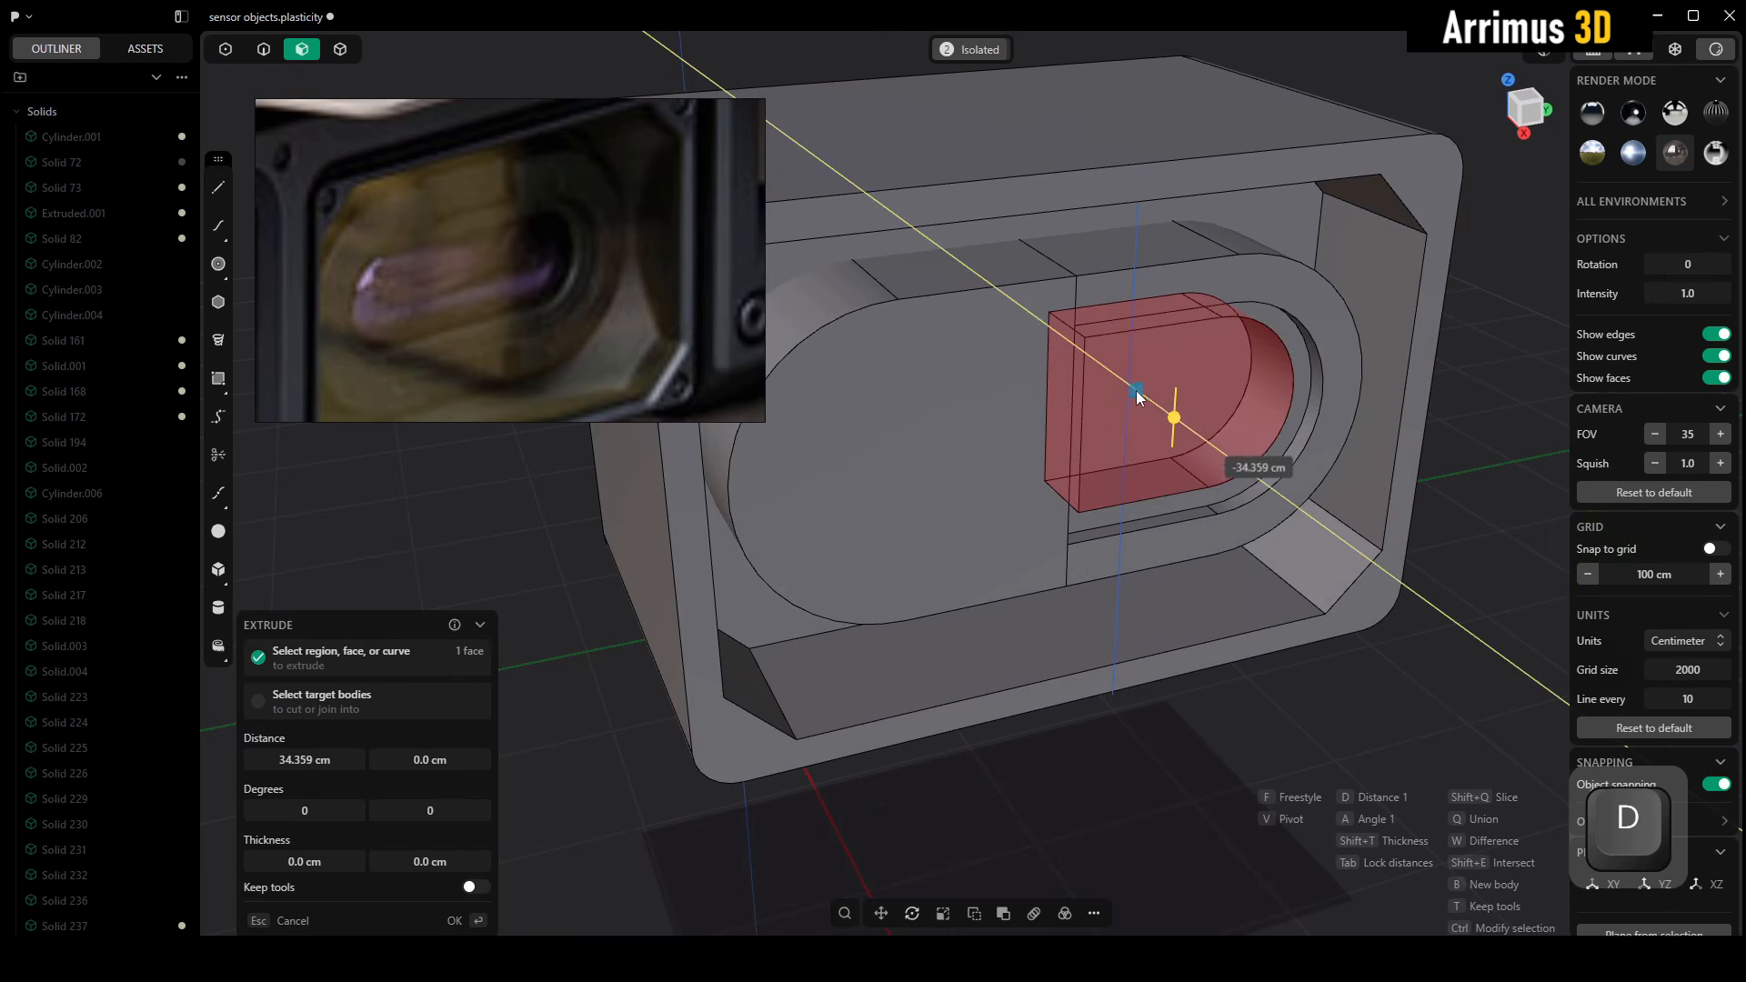
left_click(1431, 536)
Push the deeper pocket's flat side wall out to the capsule's mirror plane
left_click_drag(1431, 537, 1307, 395, "alt")
key("d")
left_click(1226, 412)
scroll(1293, 431, "up", 2)
Extrude the deeper pocket's floor forward as a new body that fills the inner pocket
middle_click_drag(1307, 394, 1120, 407, "alt")
scroll(1159, 401, "up", 2)
left_click(1156, 404)
key("e")
key("d")
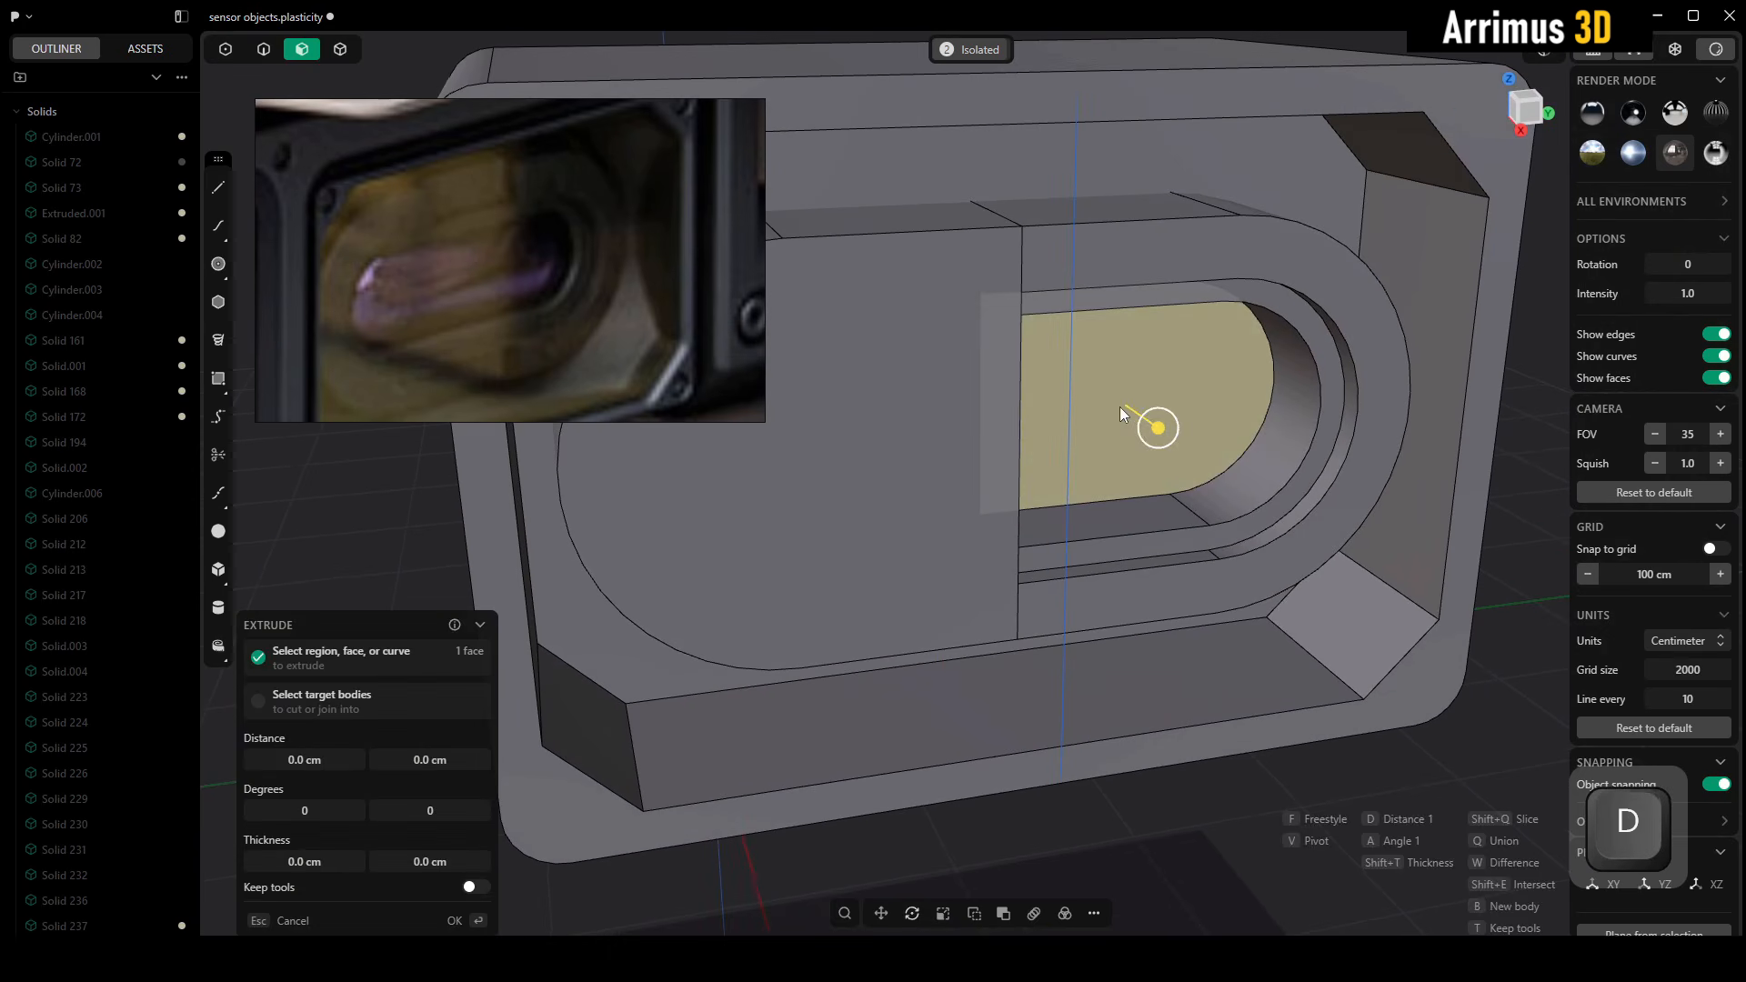
key("b")
left_click(1475, 521)
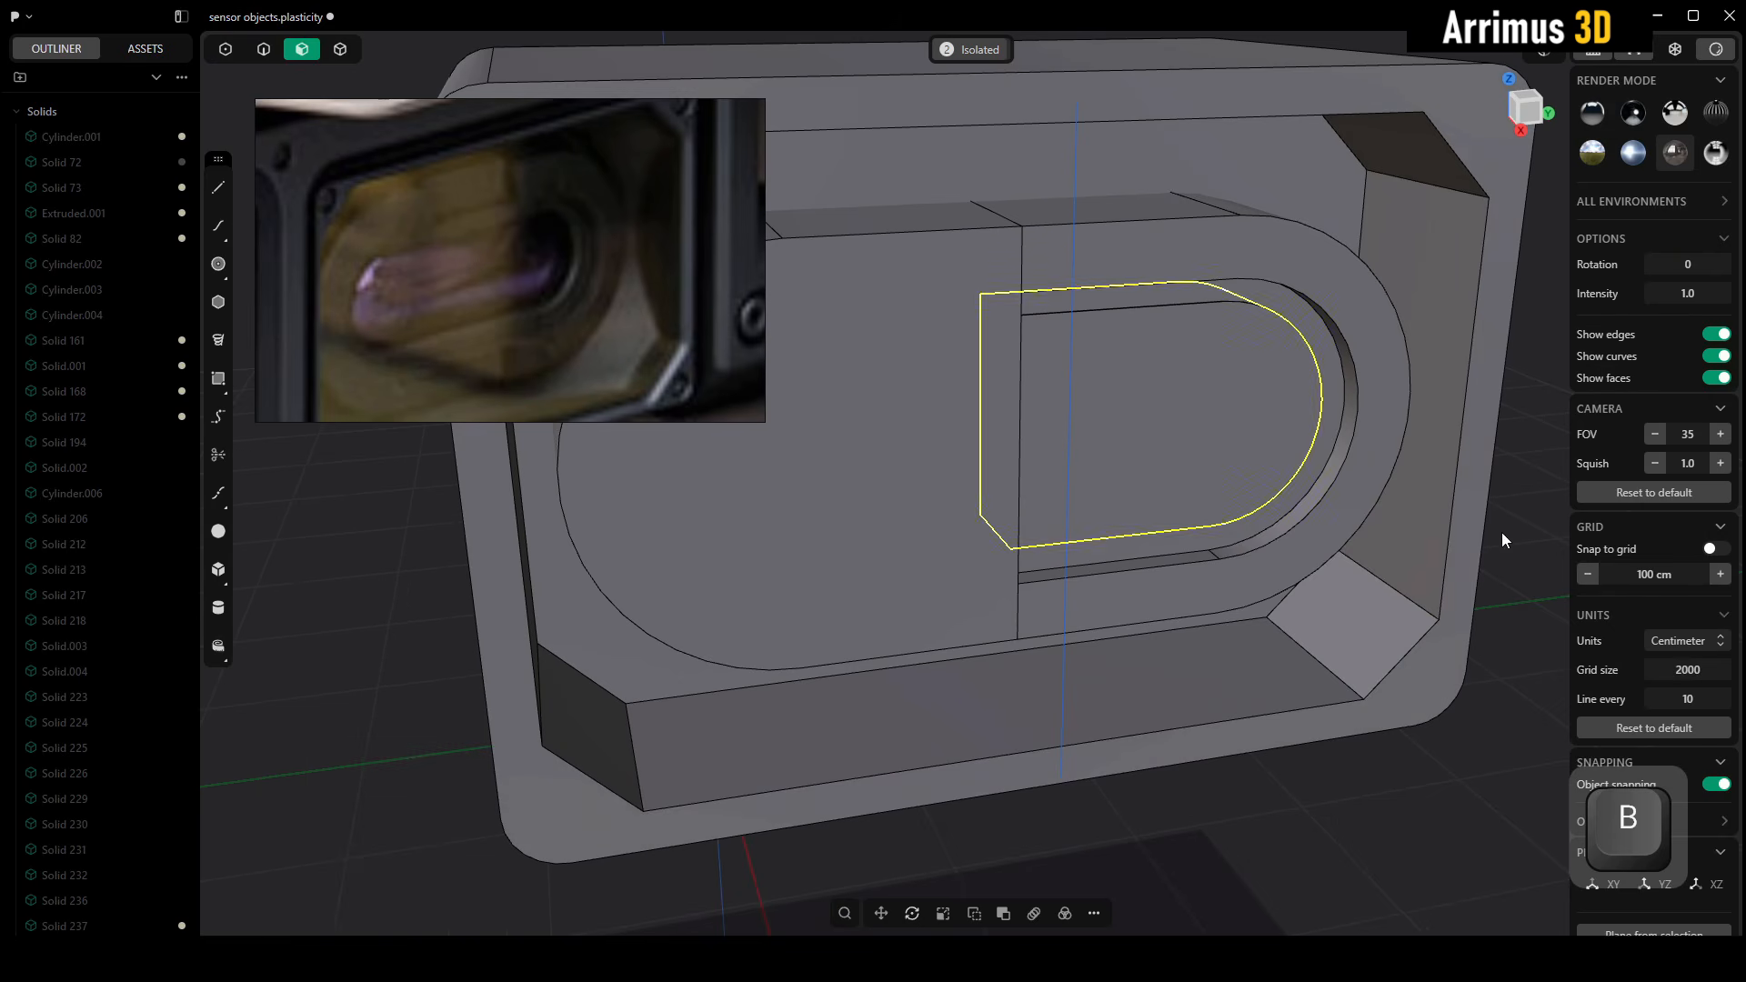
Apply a dark purple material to the new body inside the inner pocket
key("4")
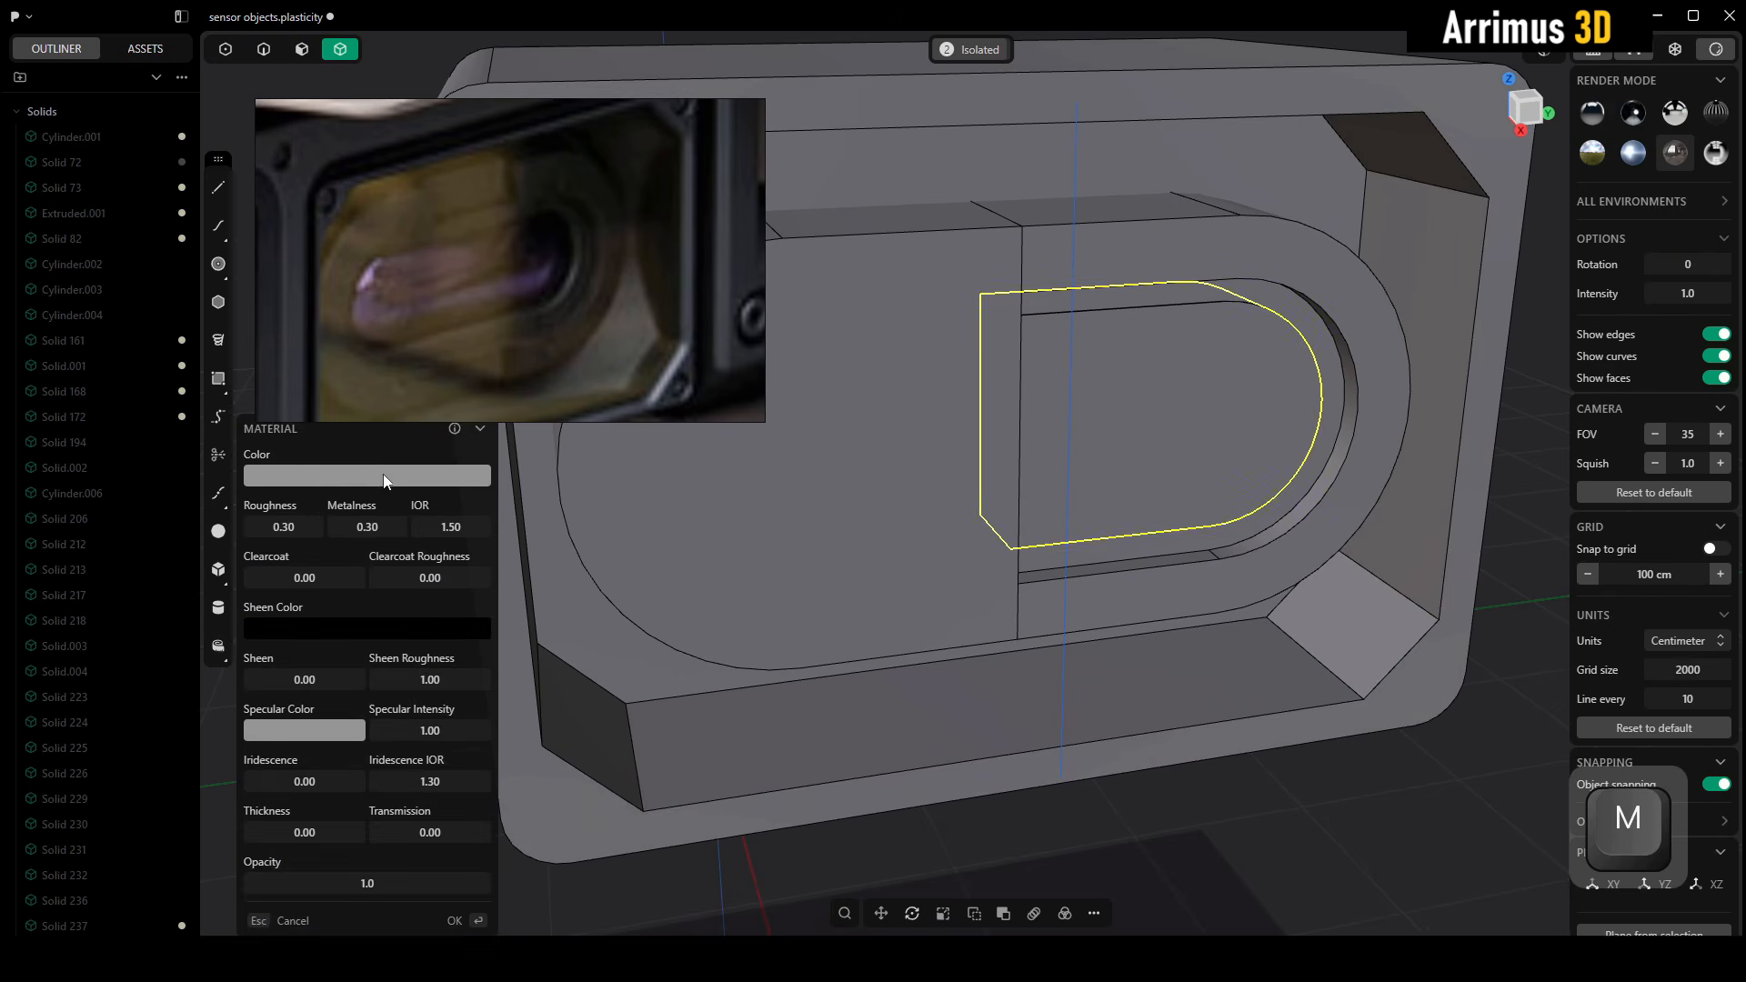
left_click(384, 475)
left_click(341, 635)
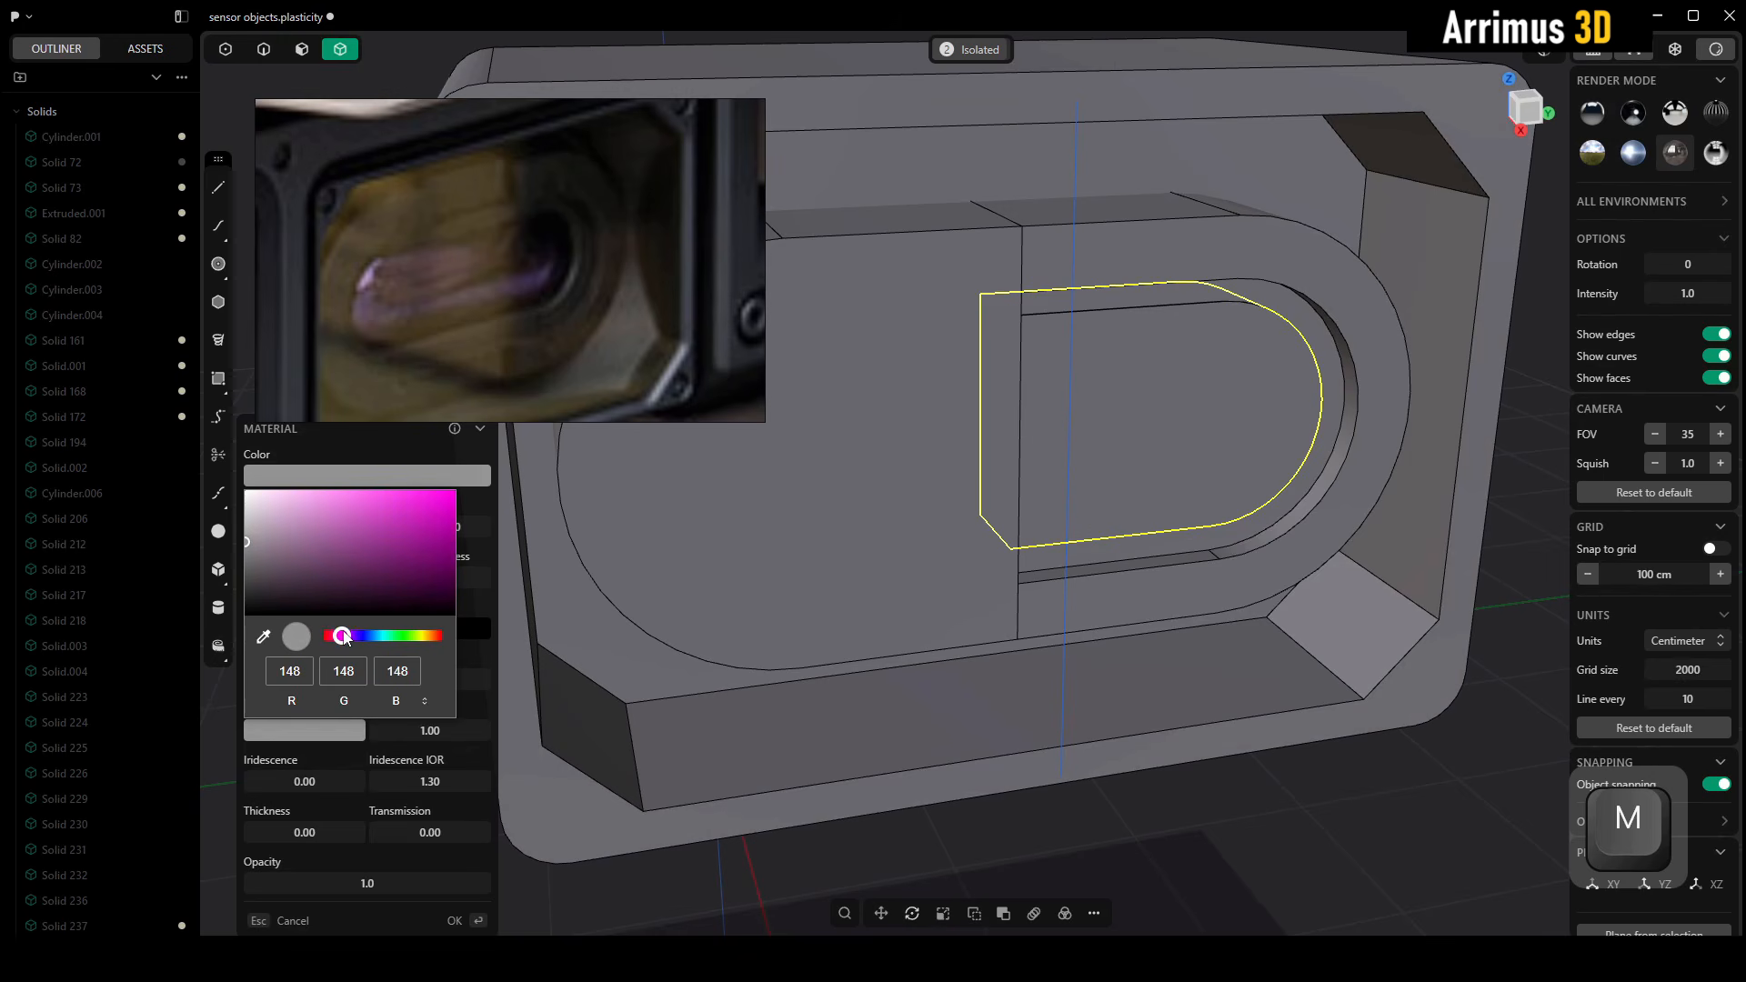
left_click_drag(382, 558, 435, 545)
right_click(960, 531)
Isolate the purple lens body and fillet its front edge with a distance of about 16.6 cm
middle_click_drag(980, 521, 879, 583)
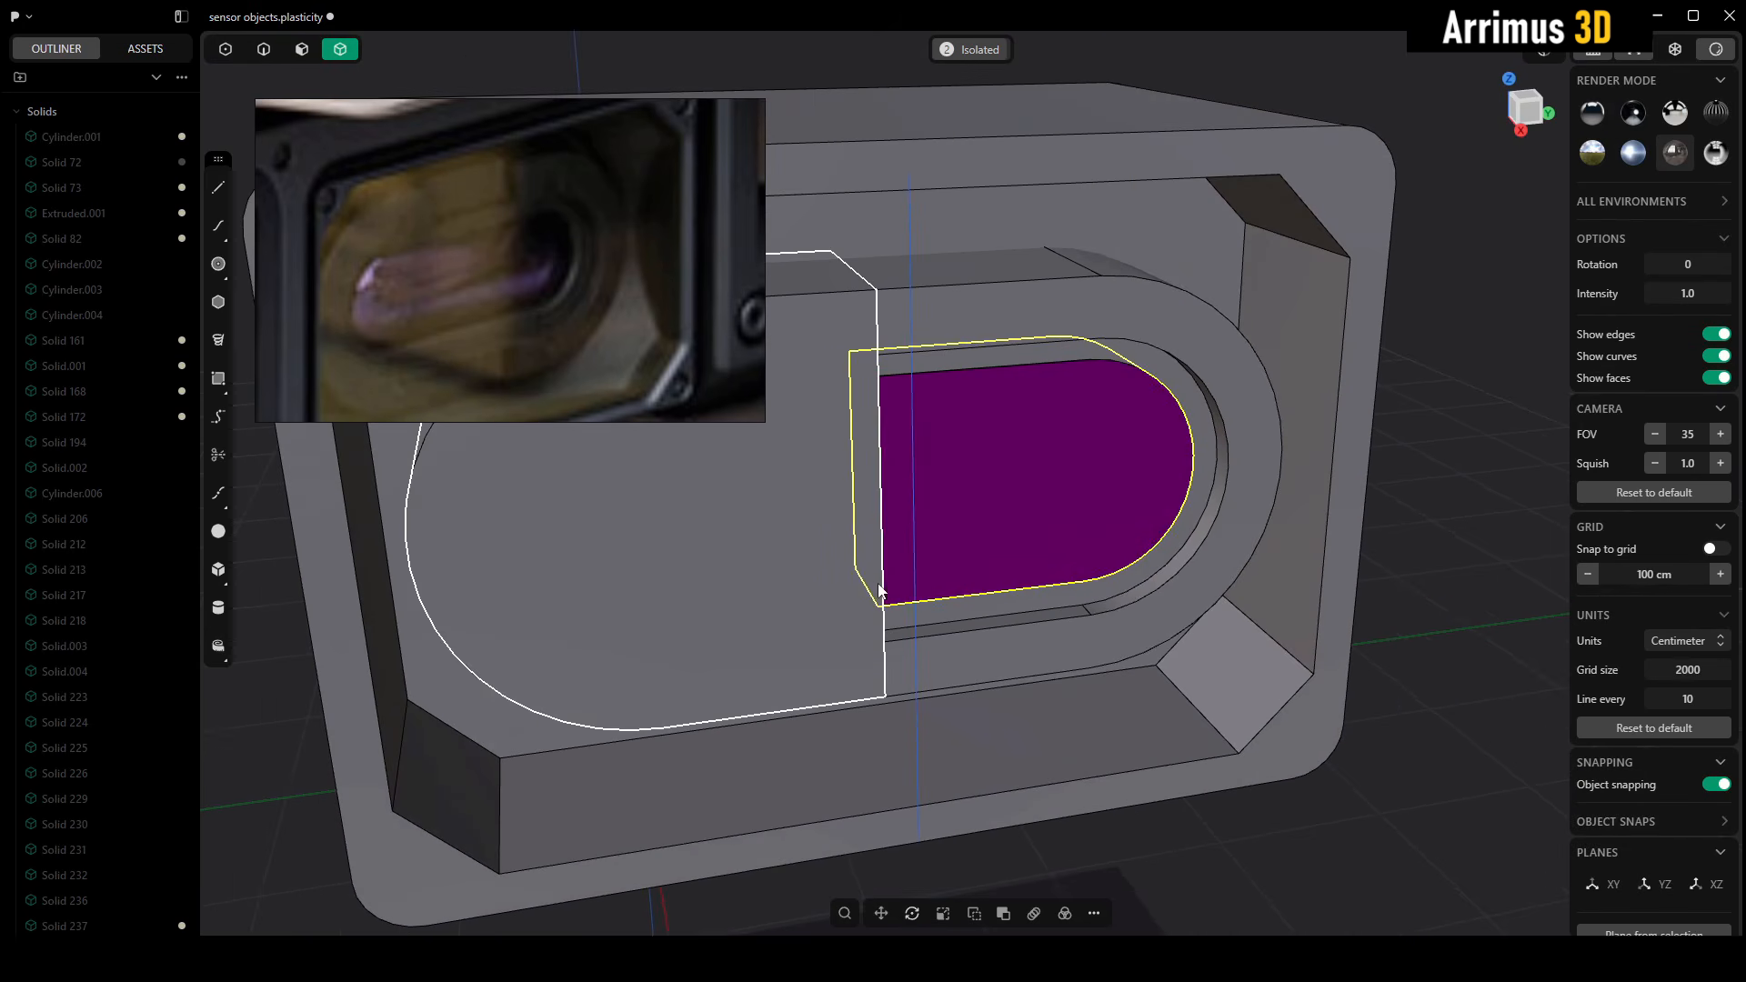
key("slash")
key("2")
left_click(1002, 390)
key("d")
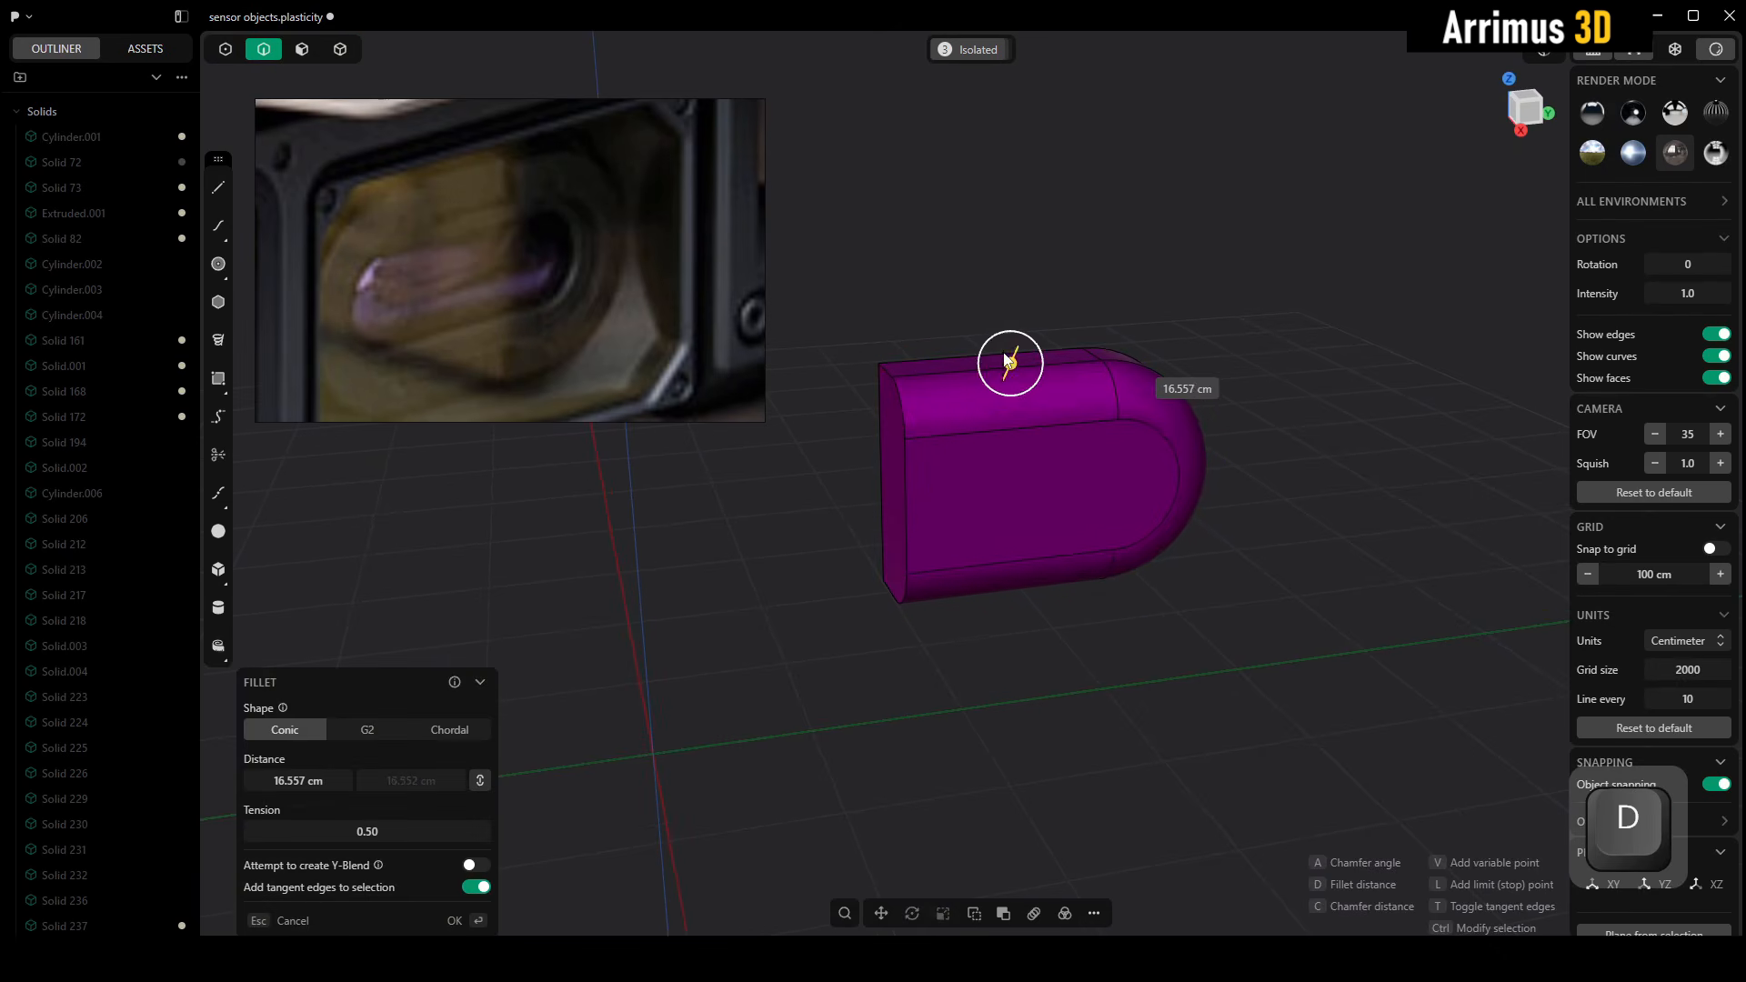
right_click(1004, 355)
Exit isolation, move the purple lens about 11 cm along the X axis, and remove the capsule block's plain left half
key("alt+slash")
middle_click_drag(1083, 276, 1137, 373, "alt")
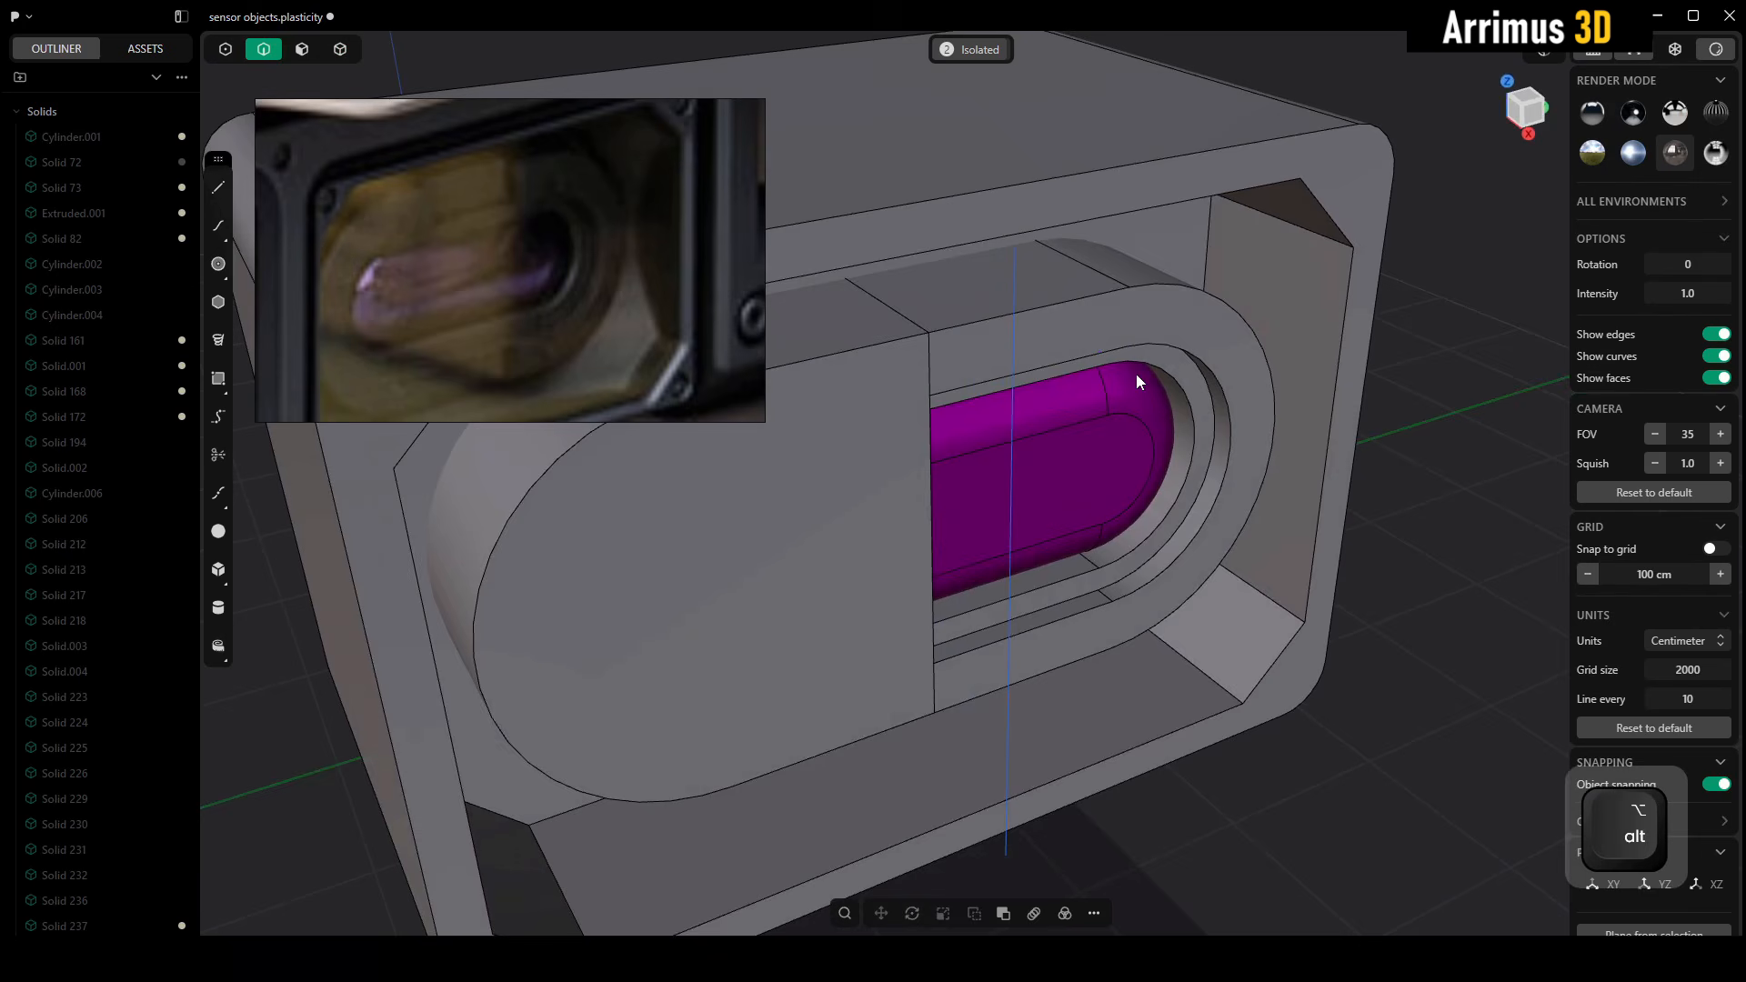
key("4")
left_click(1112, 441)
key("g")
key("x")
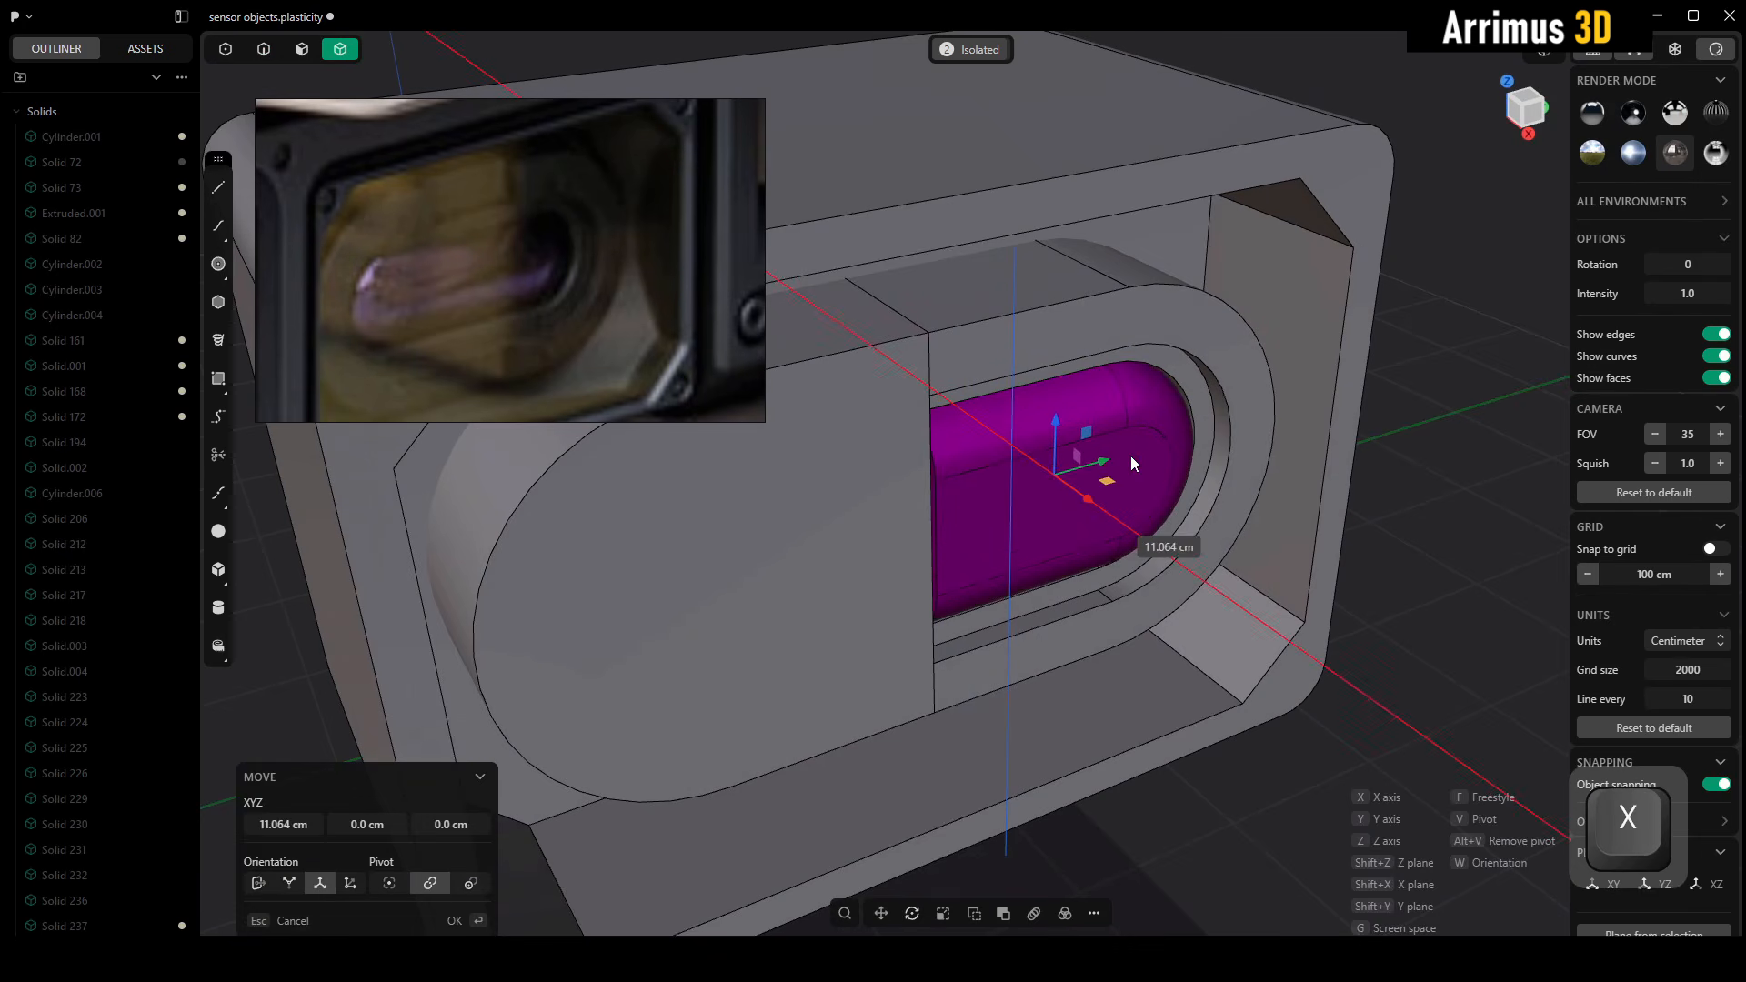
left_click(1133, 458)
left_click(1339, 537)
middle_click_drag(832, 515, 905, 514, "alt")
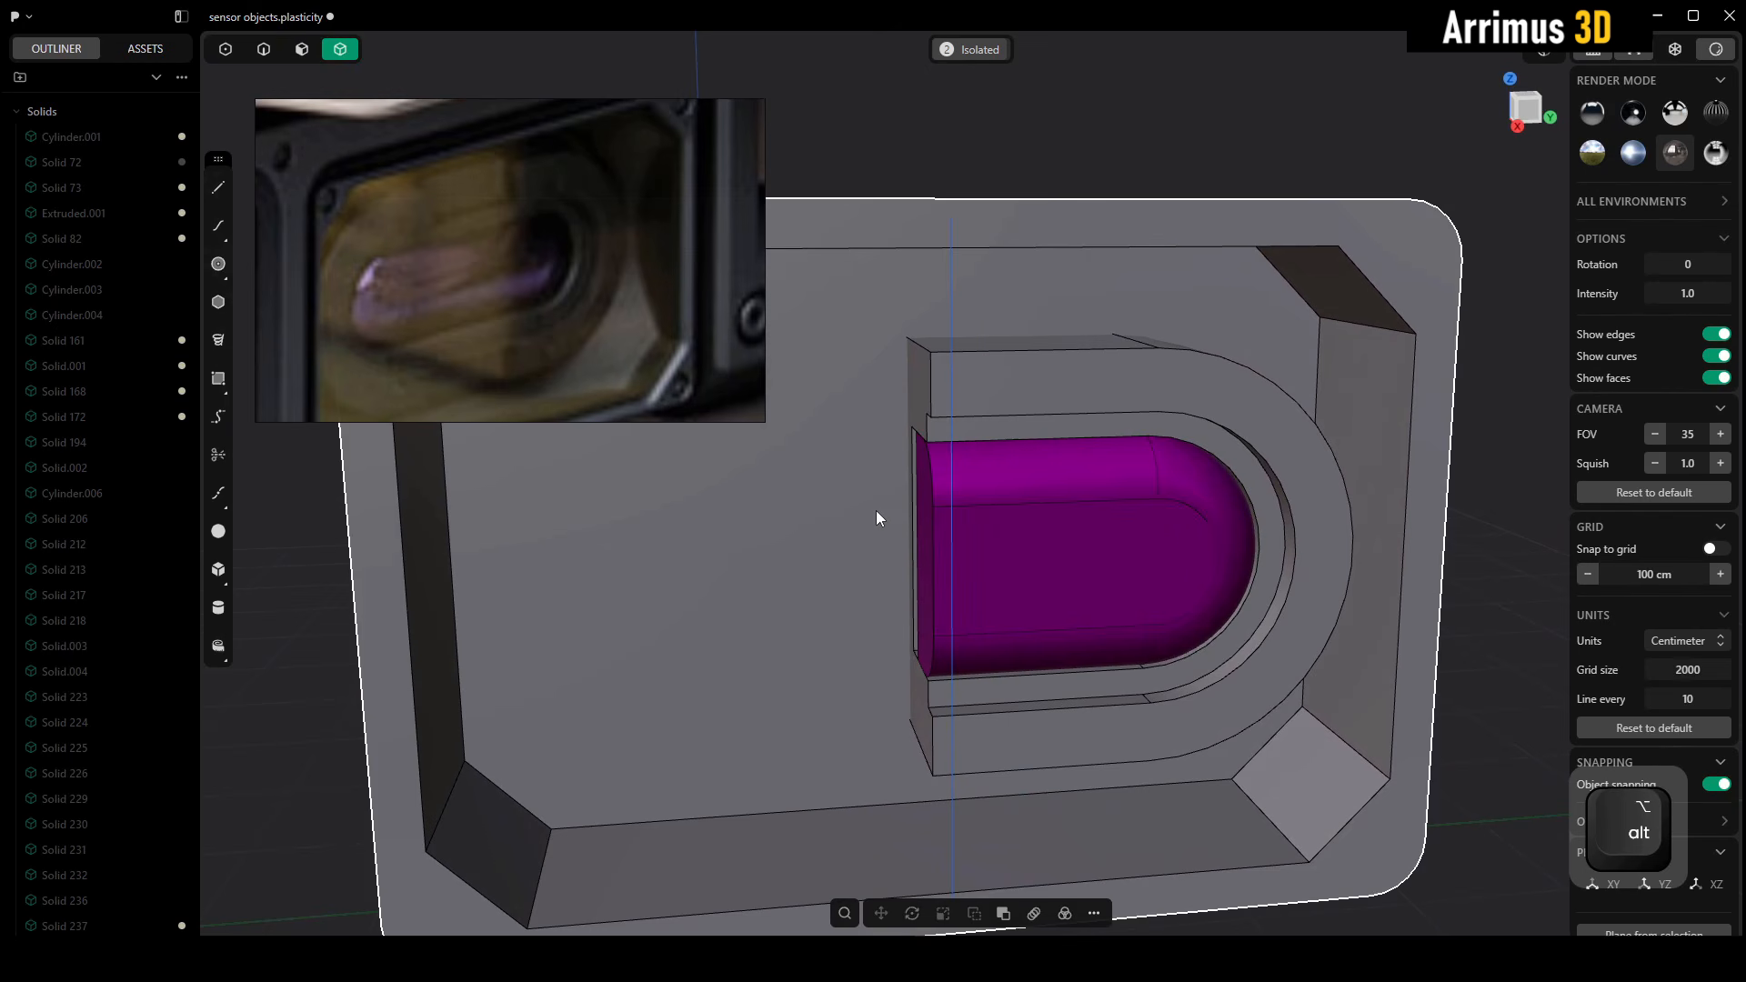
Cut a box notch about 37 by 22.5 cm and 12.8 cm deep into the block's front face at its upper inner corner
scroll(1000, 391, "up", 5)
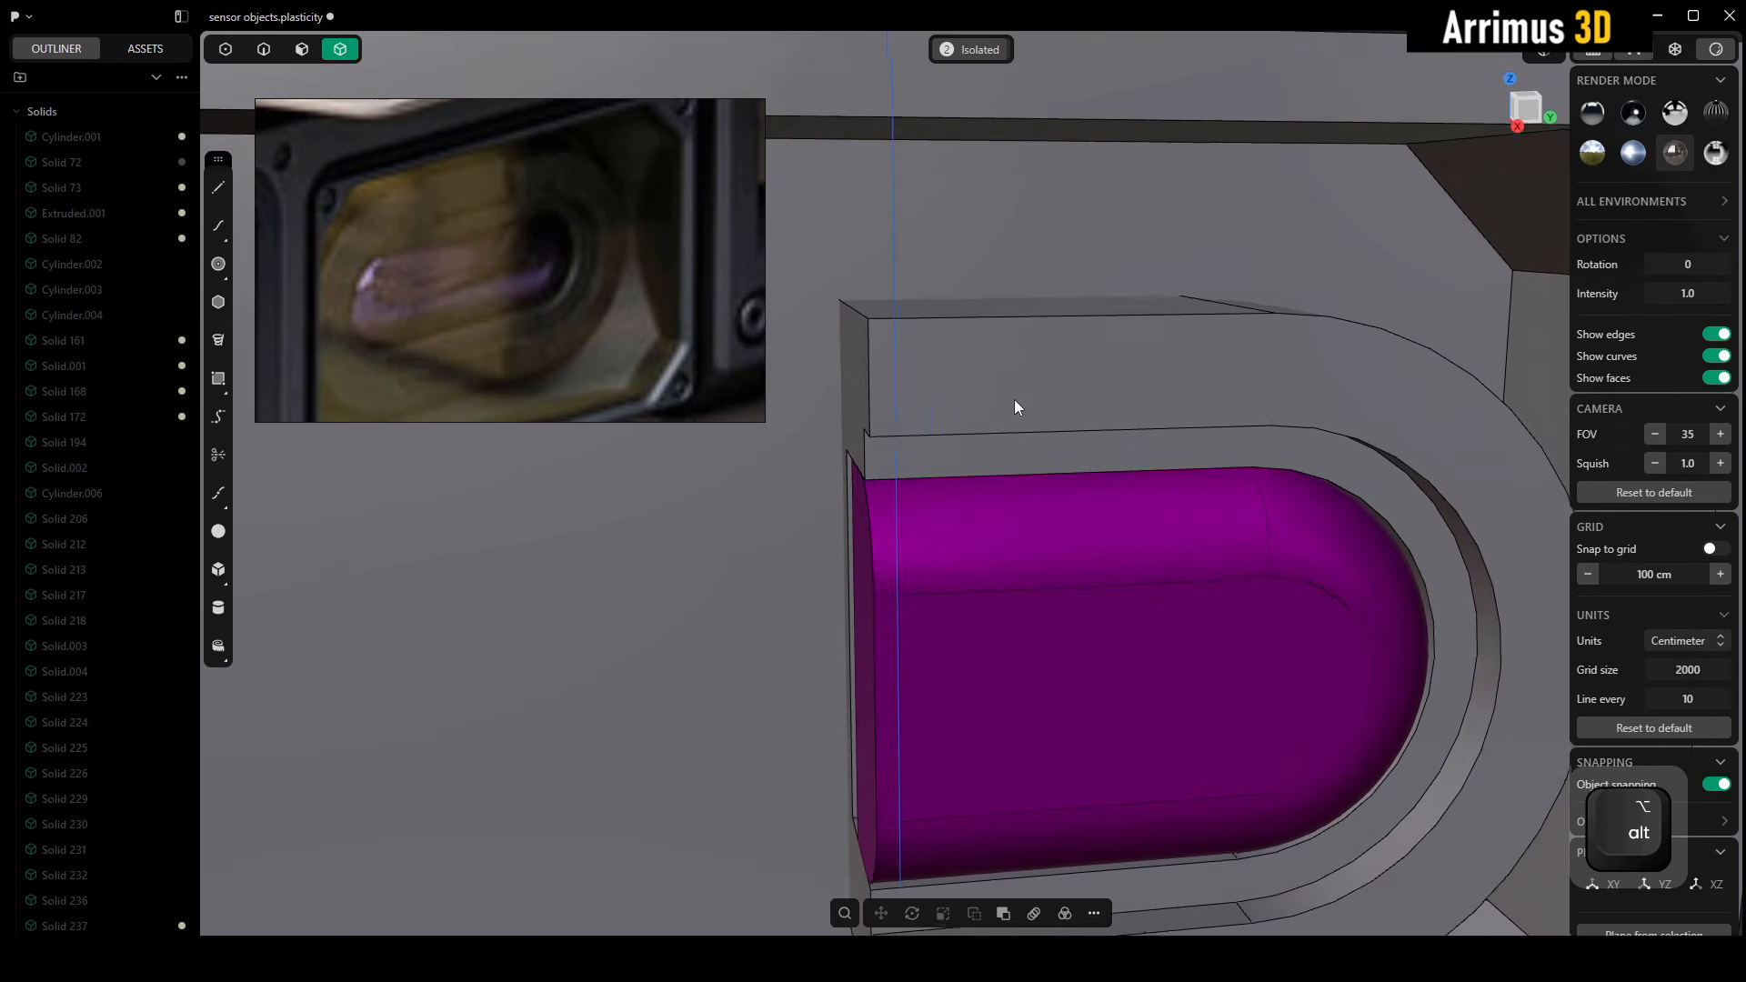
key("shift+a")
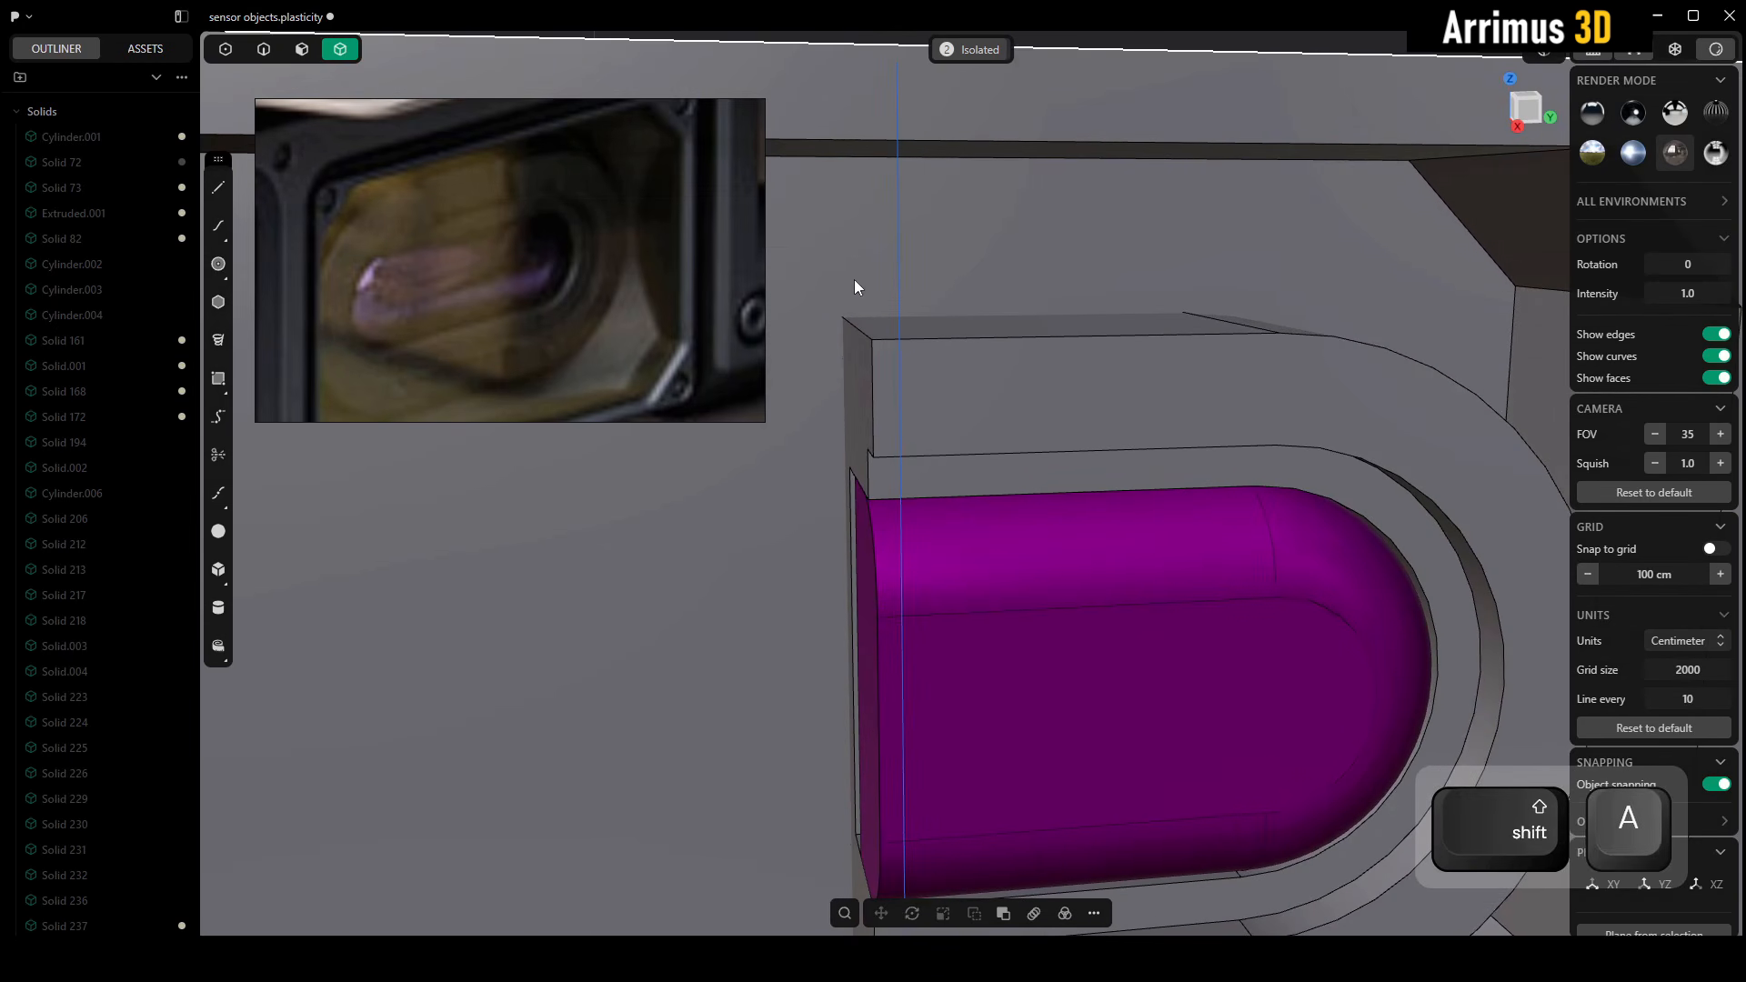
right_click(963, 337)
middle_click_drag(963, 336, 973, 342, "alt")
key("shift+1")
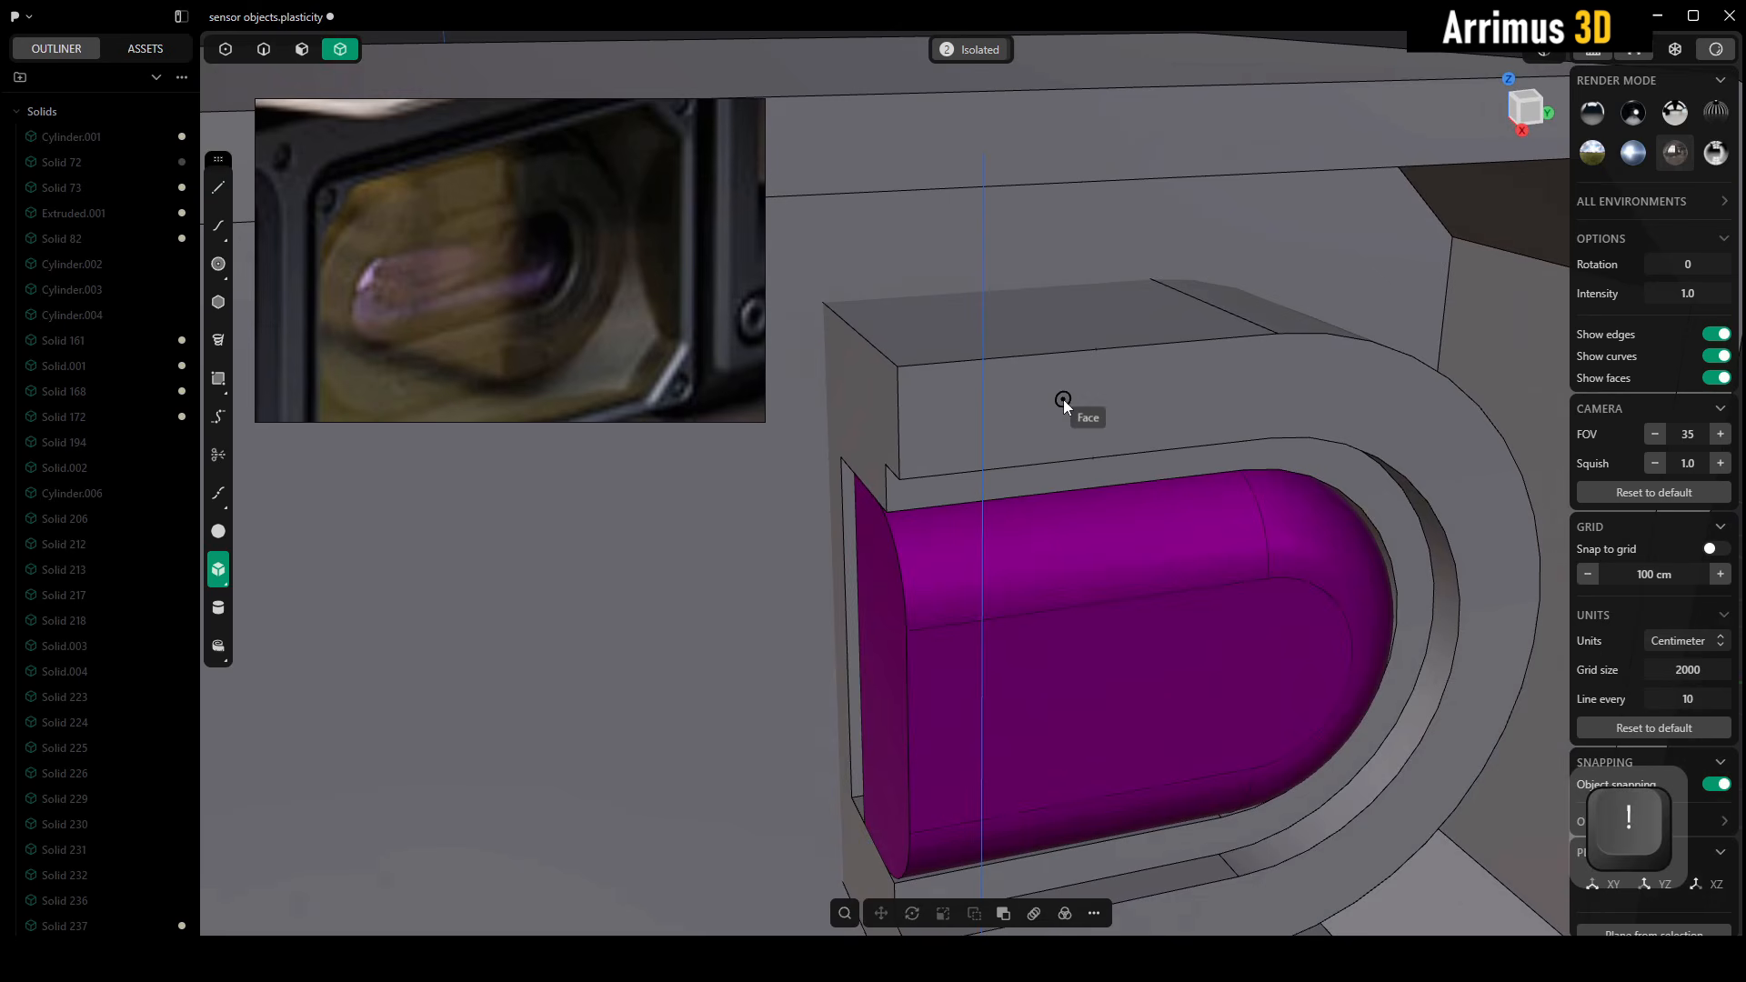
left_click(1063, 399)
left_click(864, 291)
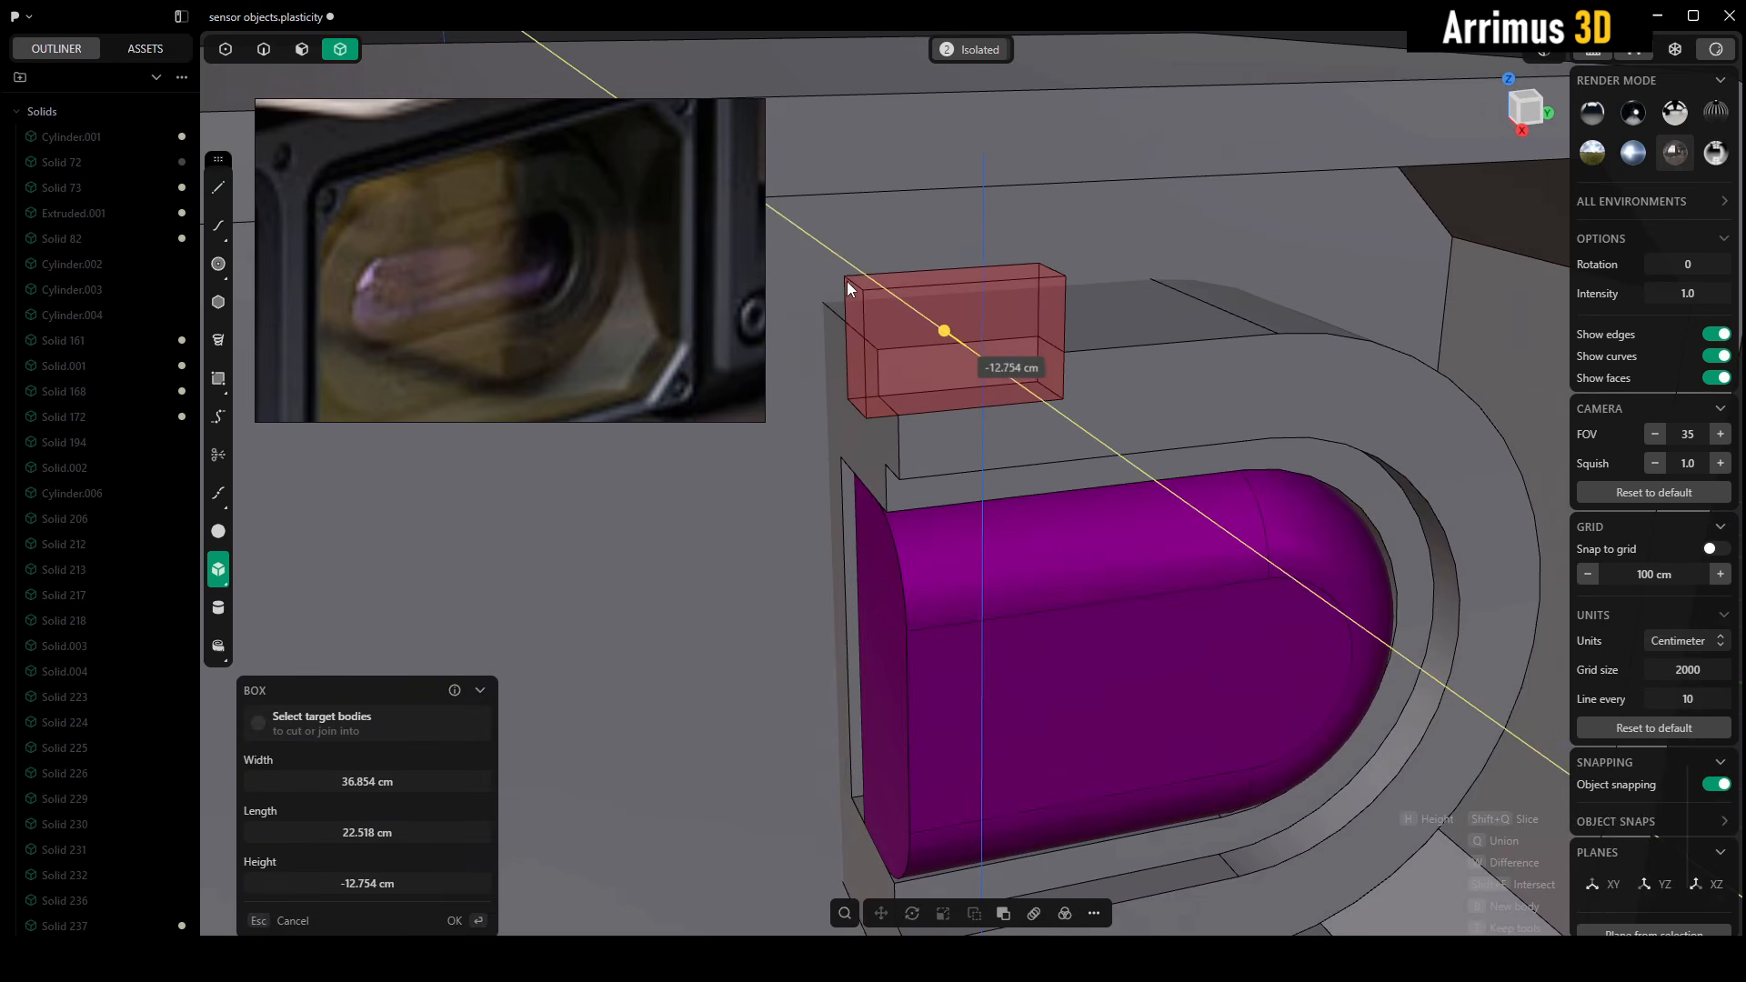
left_click(849, 287)
Push the notch's floor down by about 4.4 cm to make the notch taller
middle_click_drag(1015, 420, 918, 376)
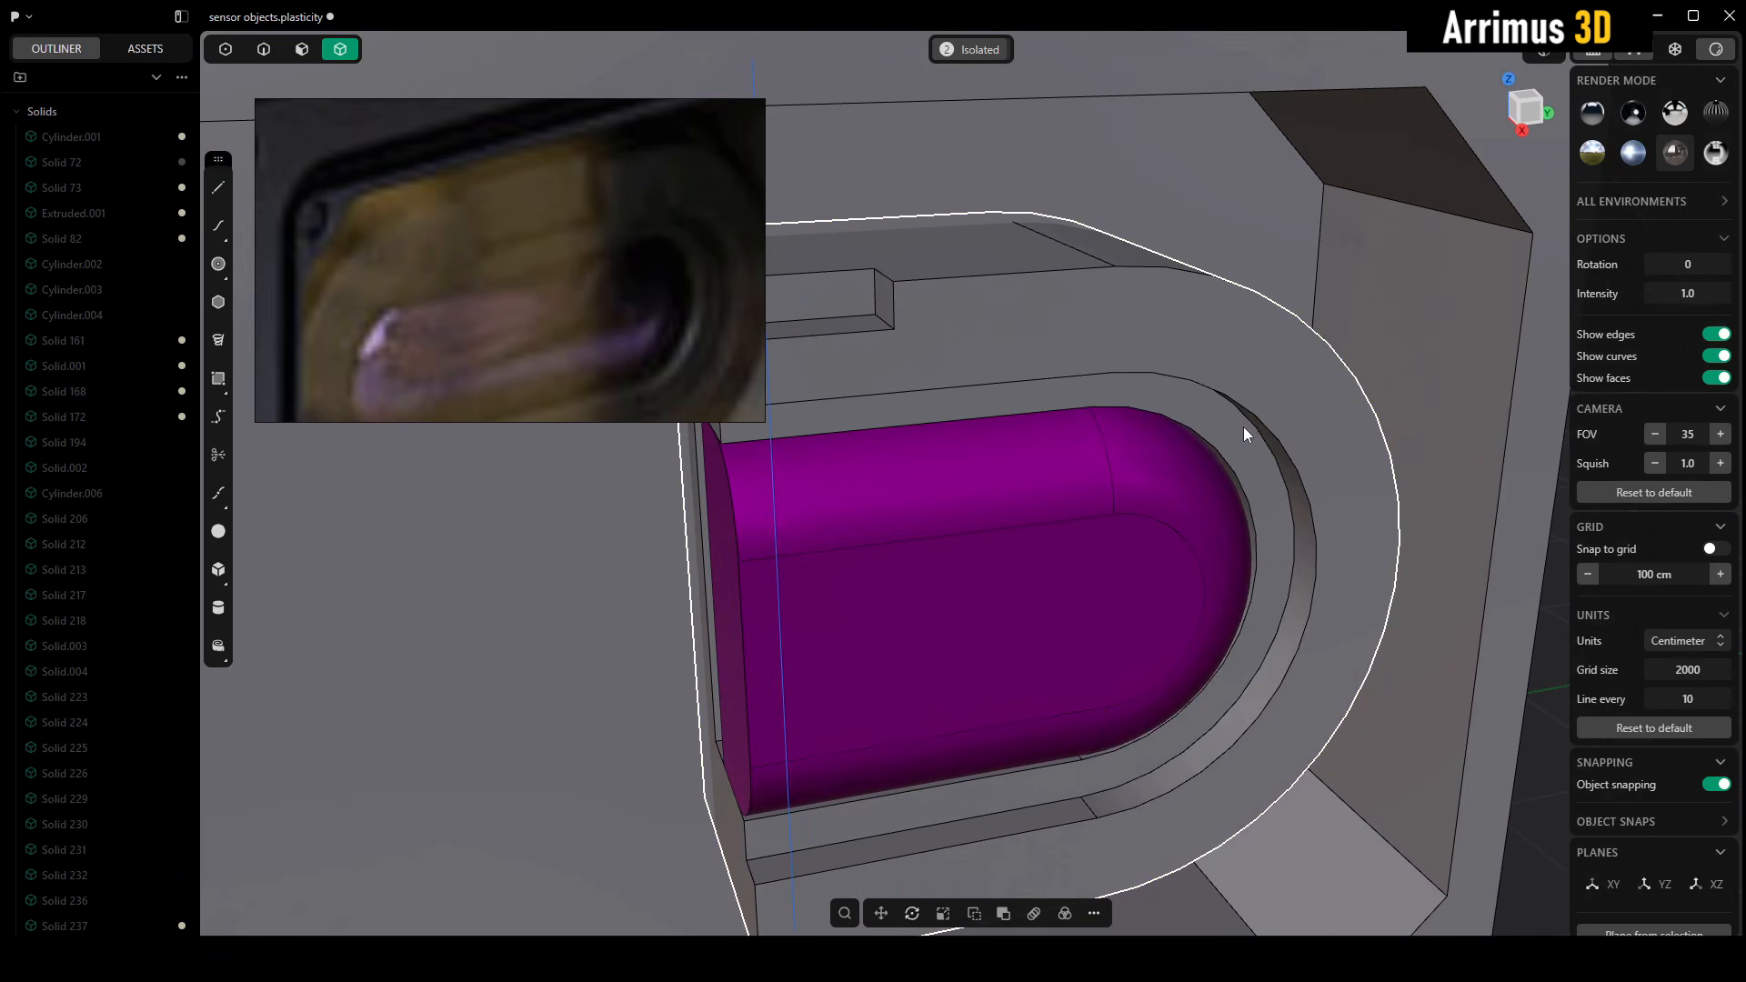
scroll(1044, 396, "down", 8)
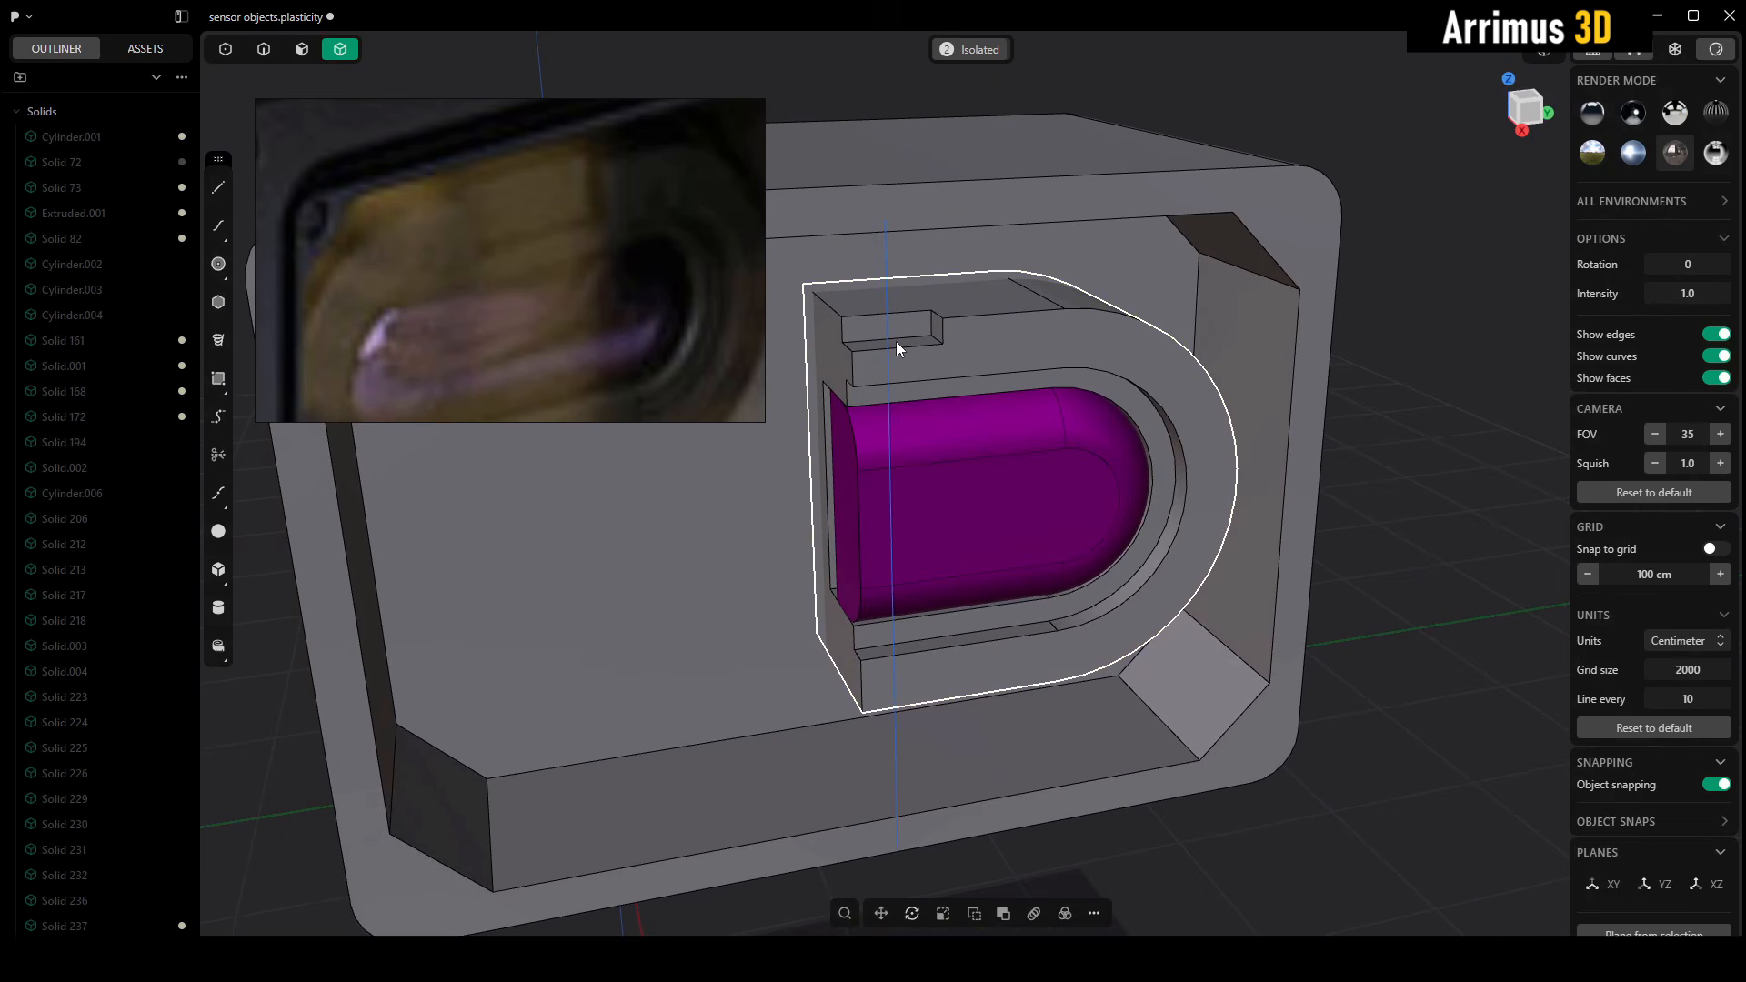
key("3")
left_click(898, 342)
key("d")
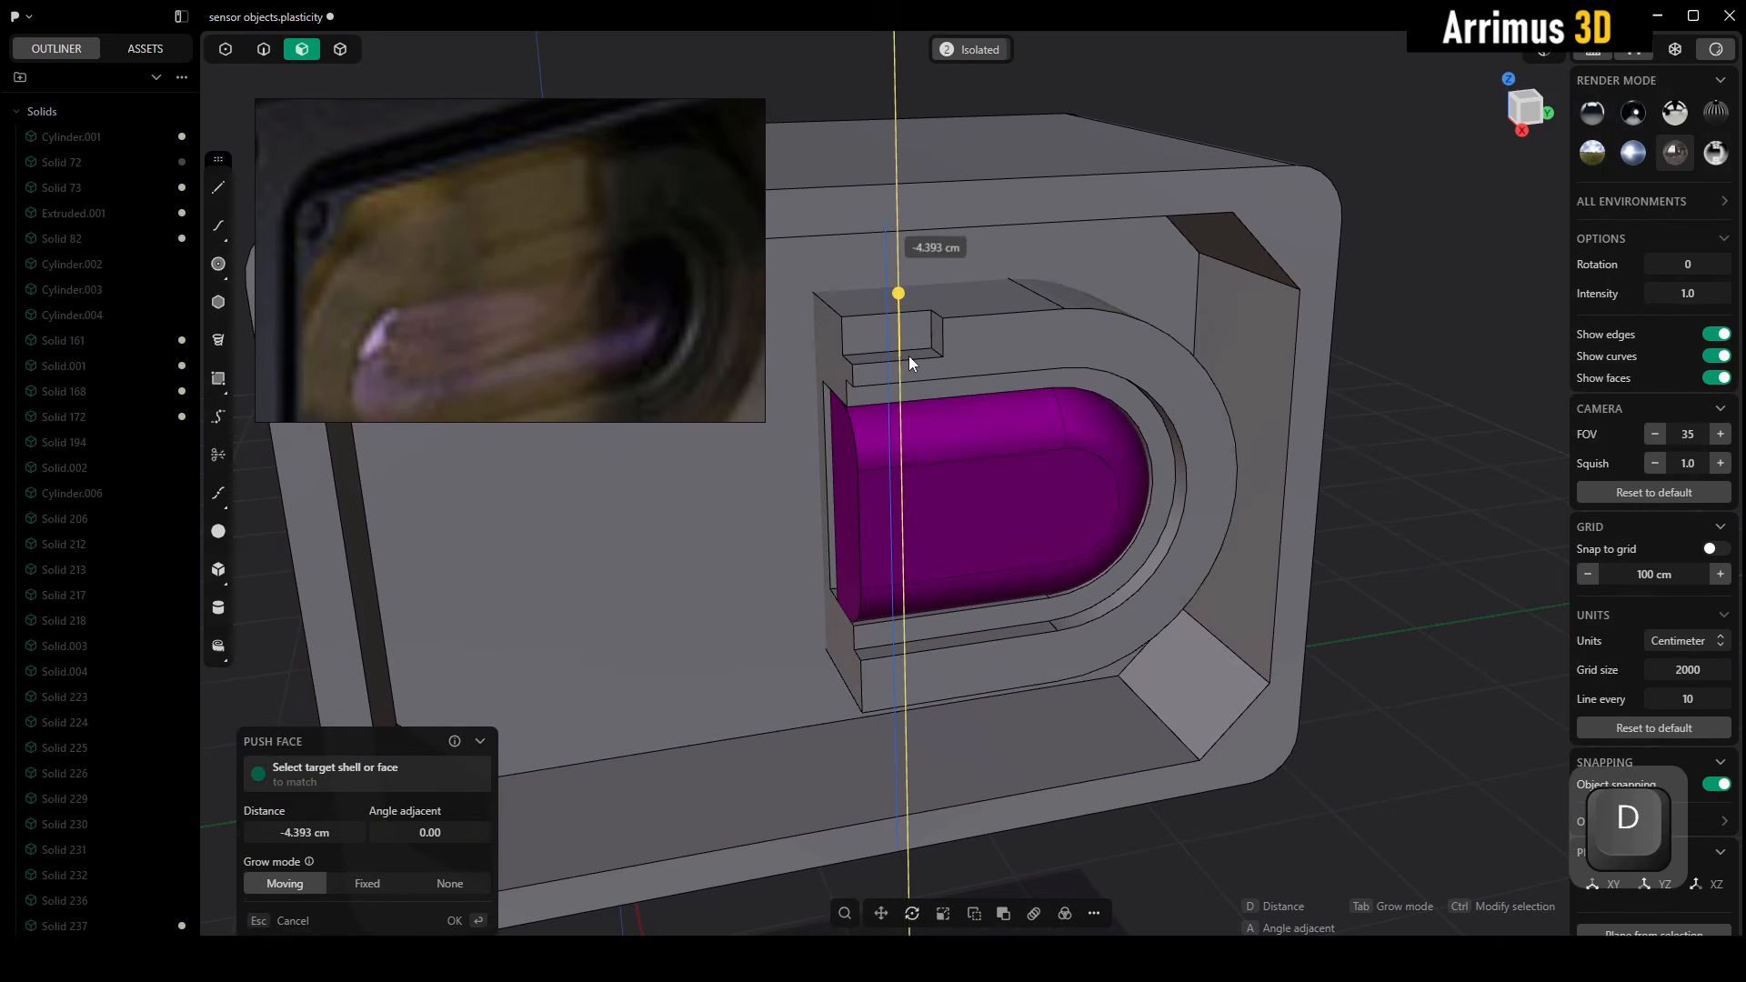
left_click(908, 357)
right_click(946, 352)
Push the capsule block's outer wall outward by about 11.4 cm
right_click_drag(1025, 372, 958, 367)
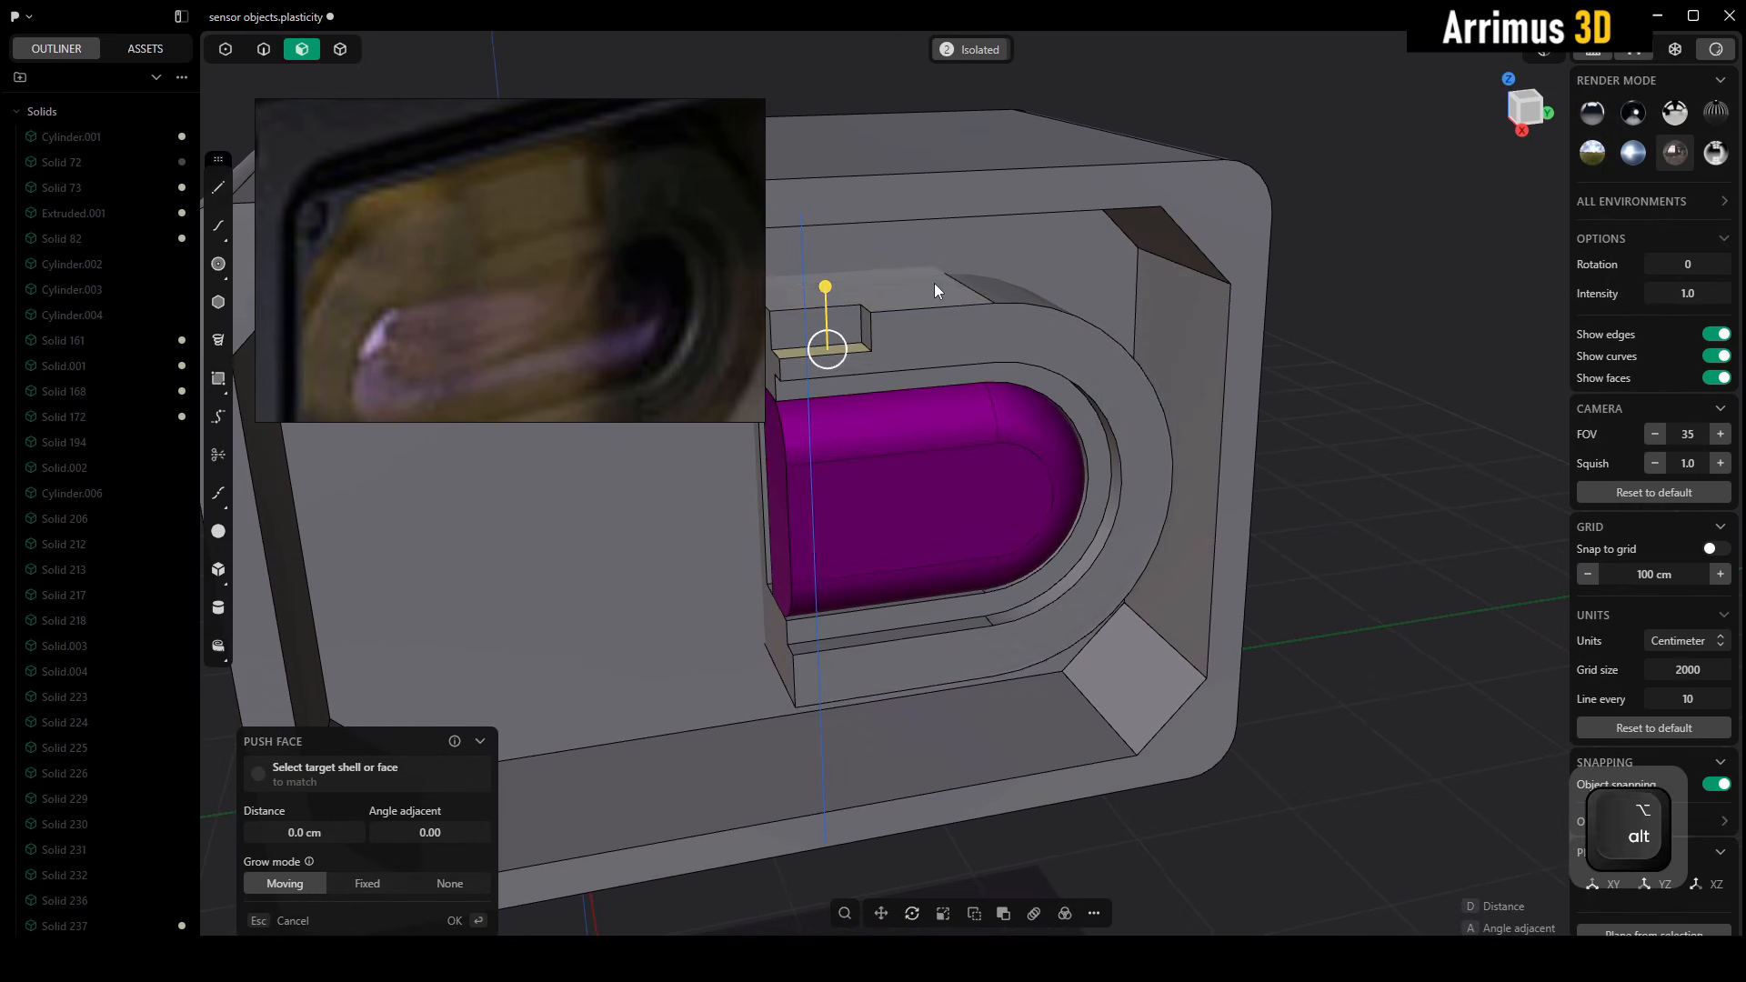
key("d")
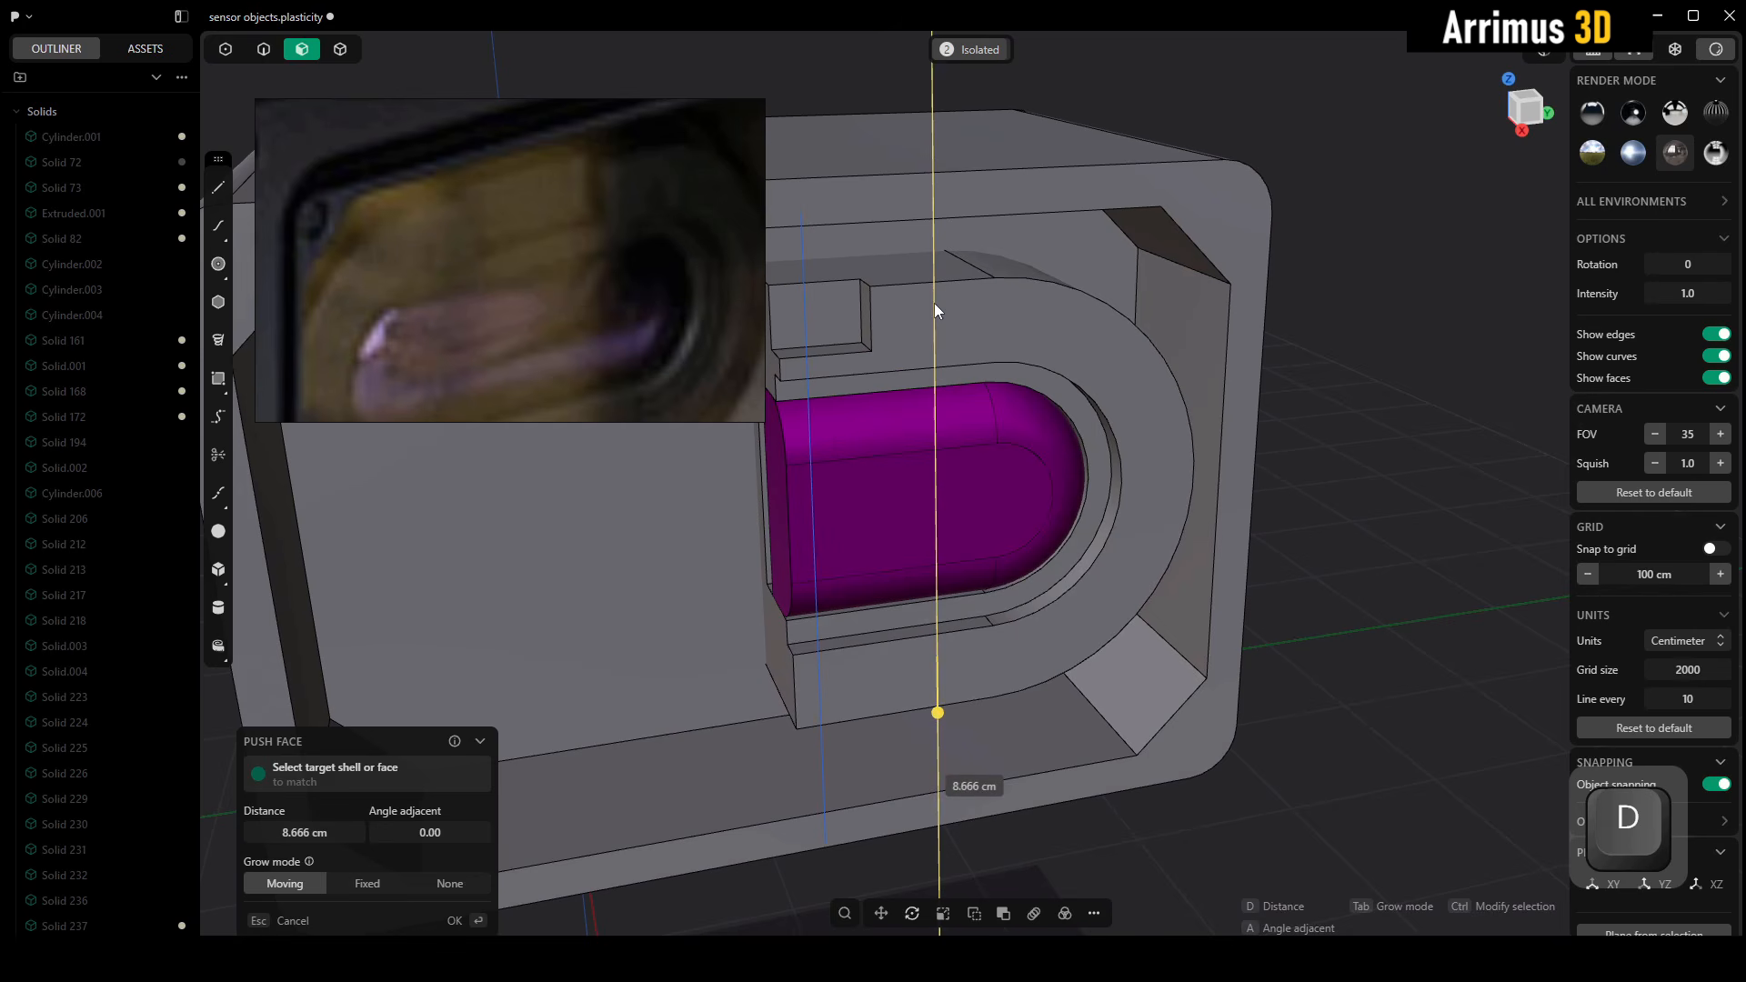
left_click(940, 316)
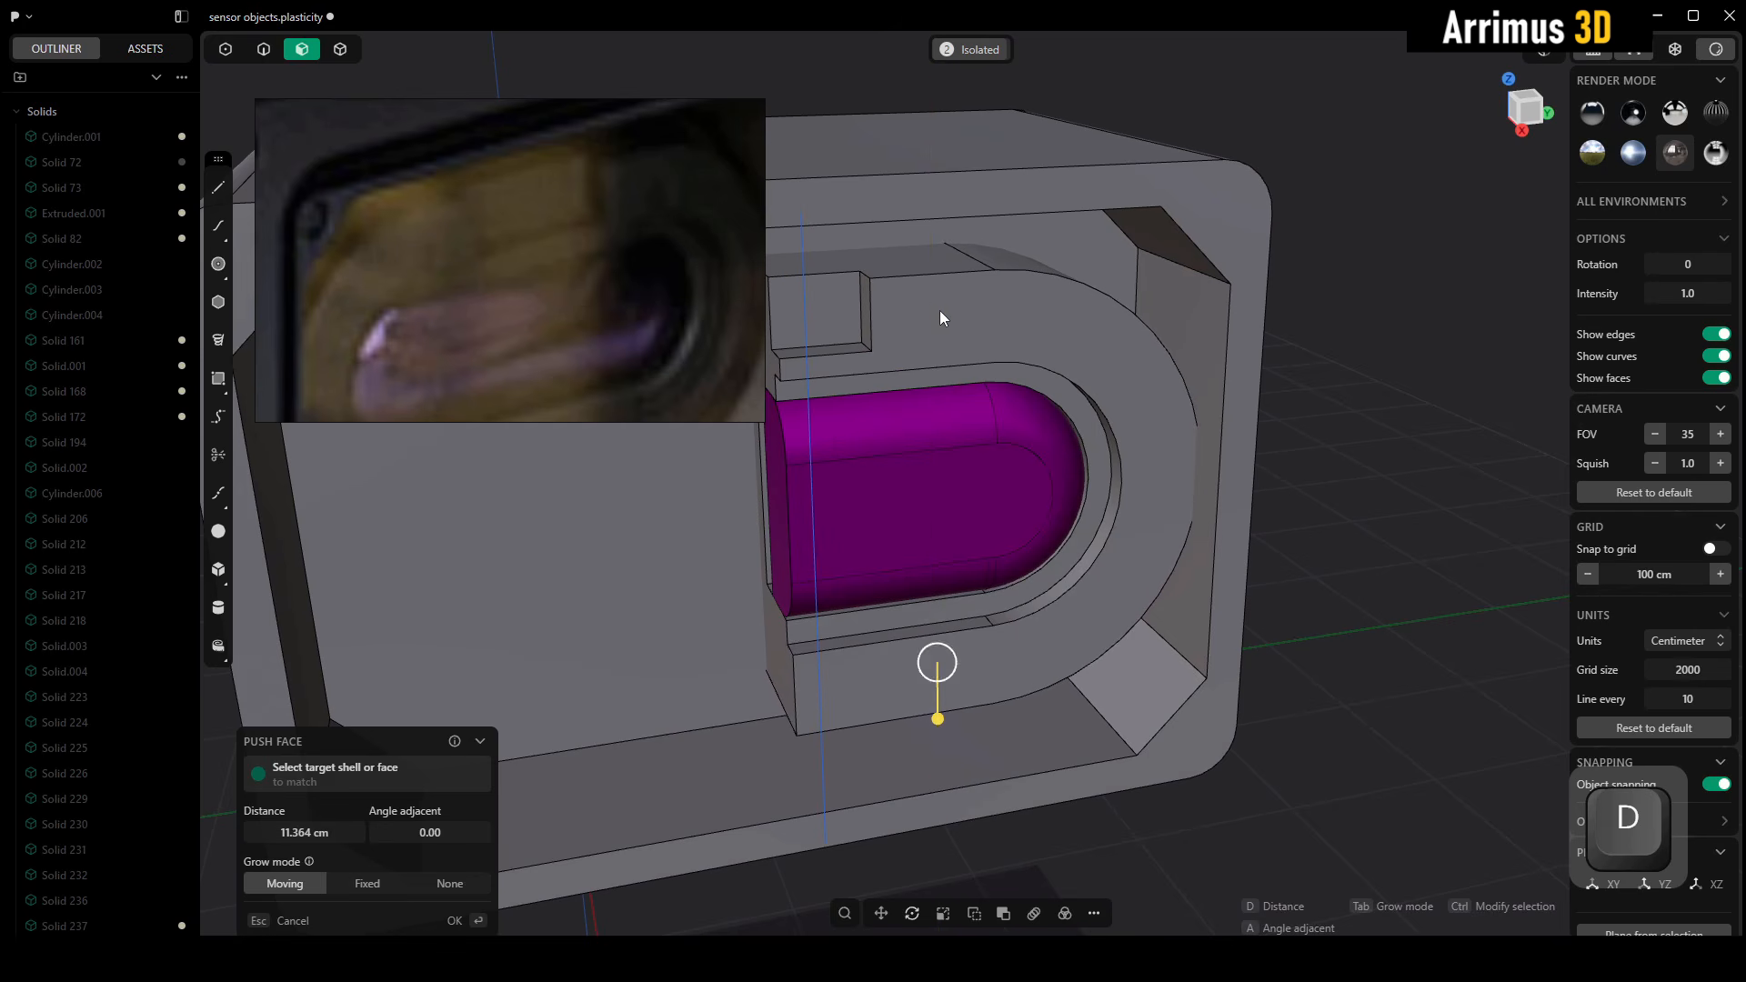
right_click(940, 311)
left_click(1295, 386)
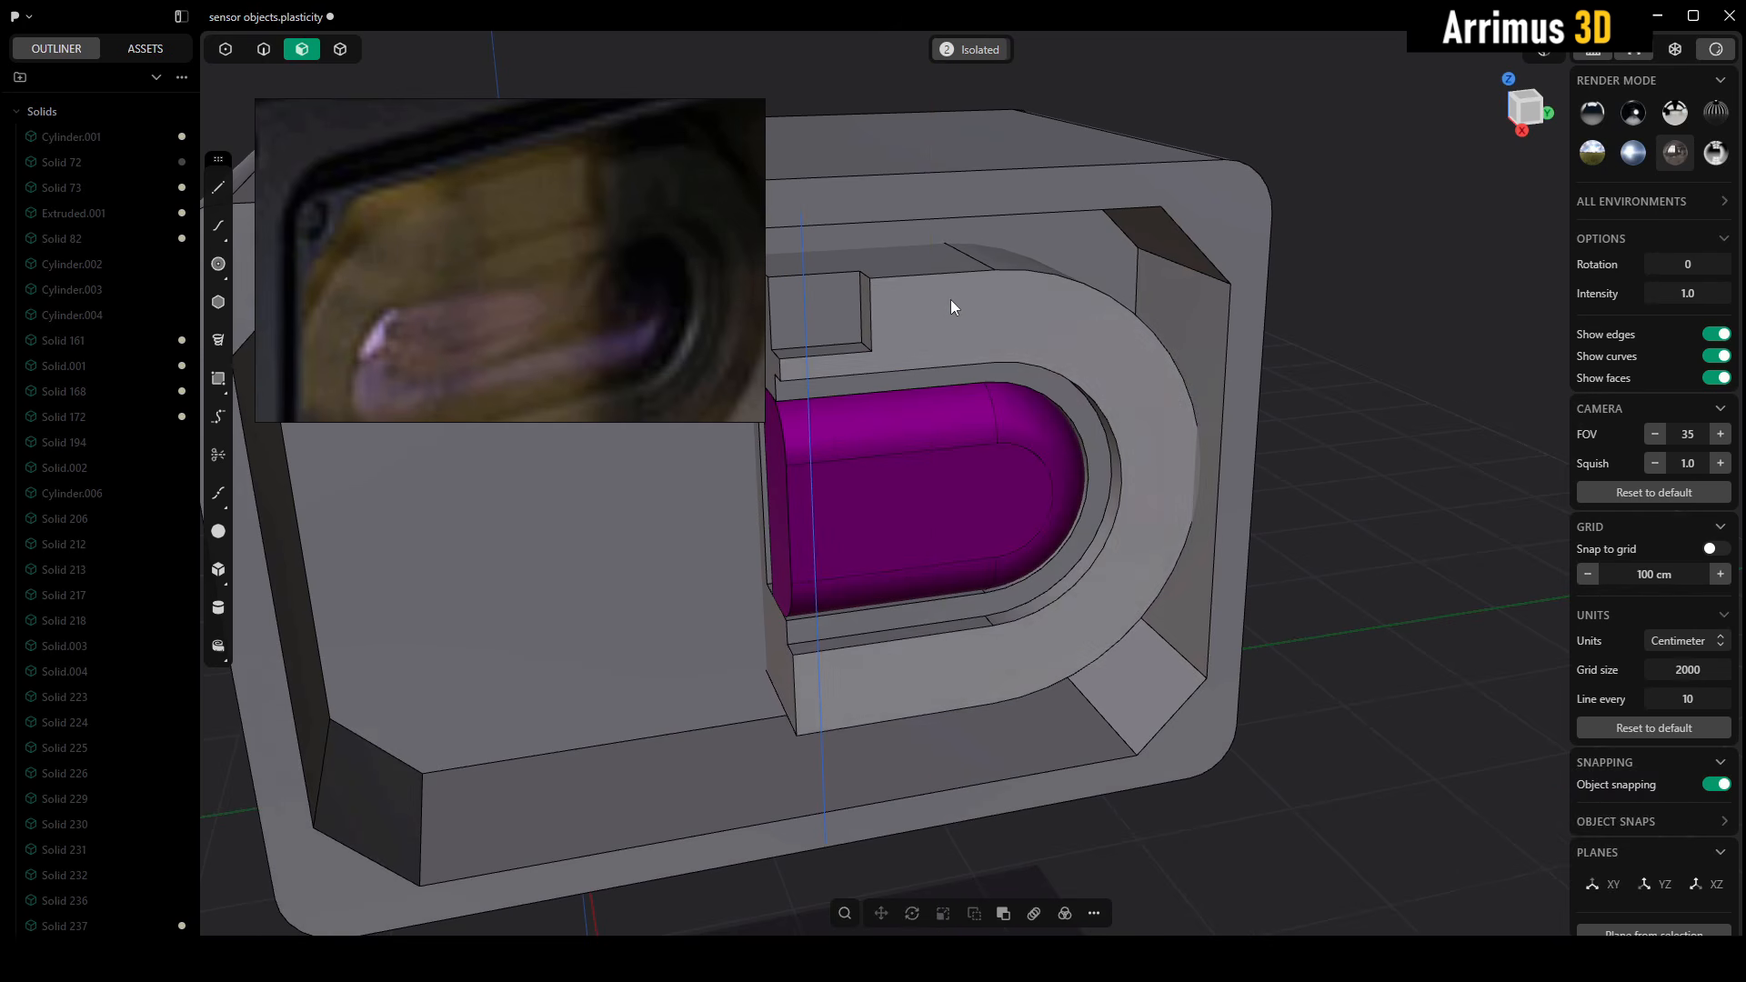
Cut a small round hole into the block's front face beside the notch with the Cylinder tool
scroll(951, 300, "up", 3)
key("shift+2")
left_click(929, 338)
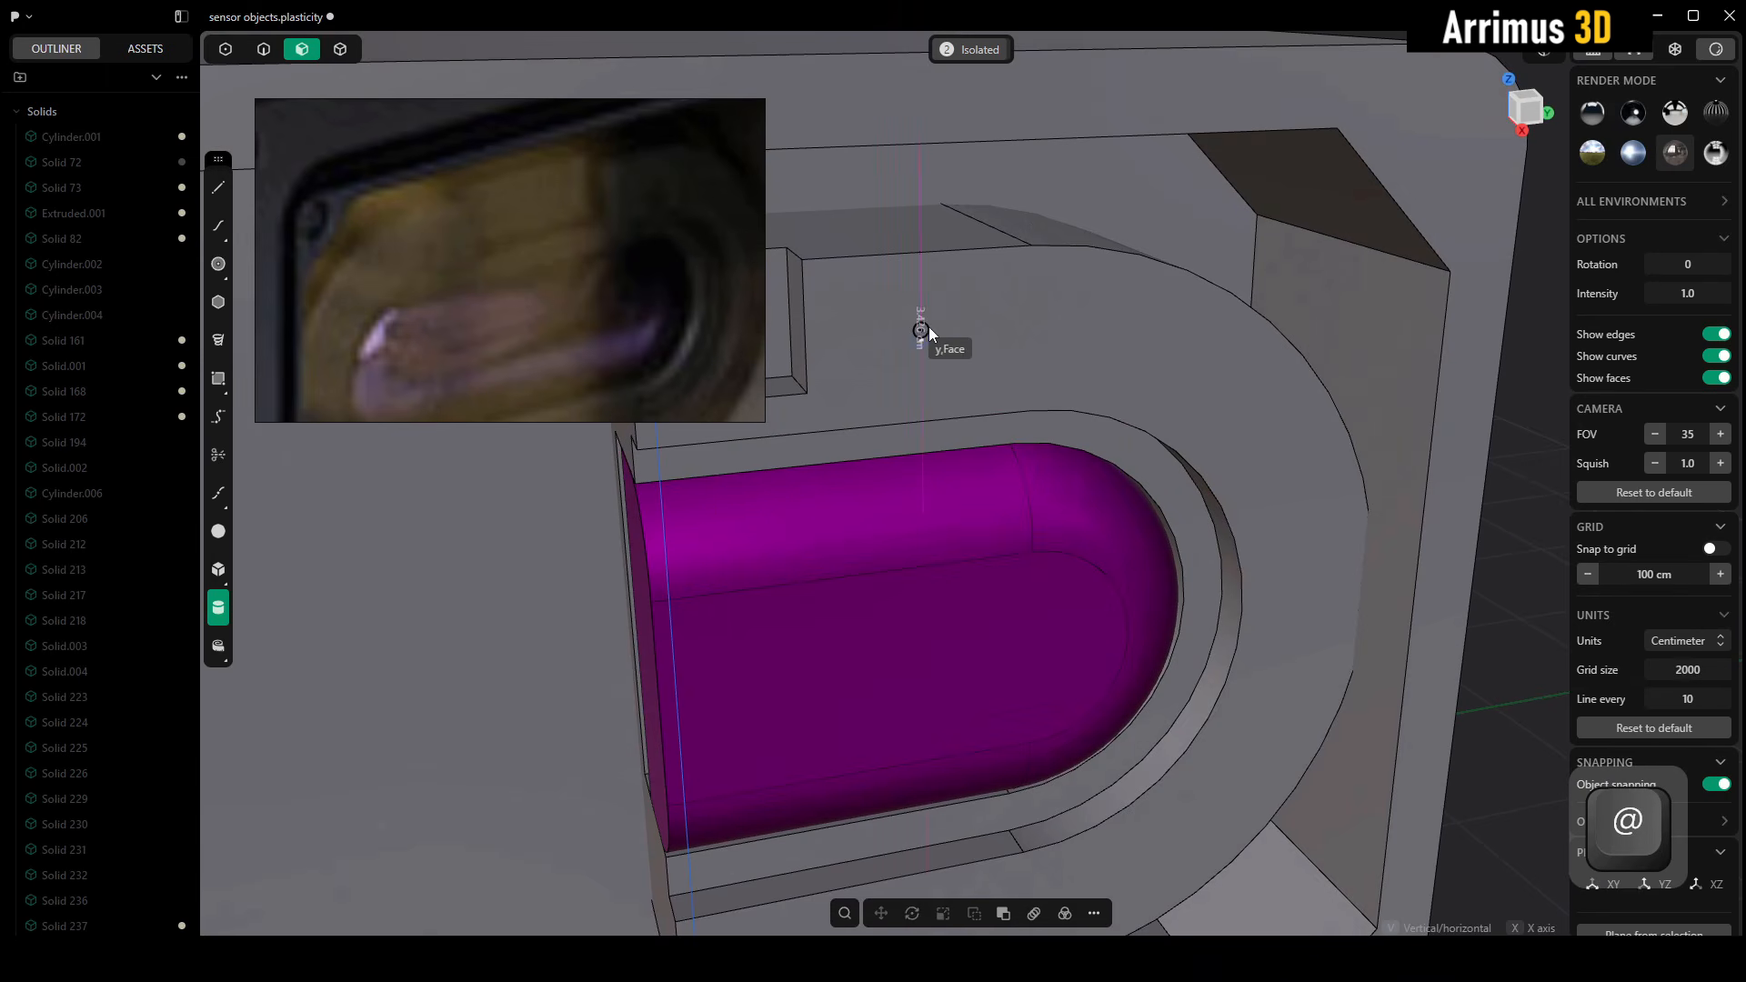
left_click(936, 312)
left_click(918, 302)
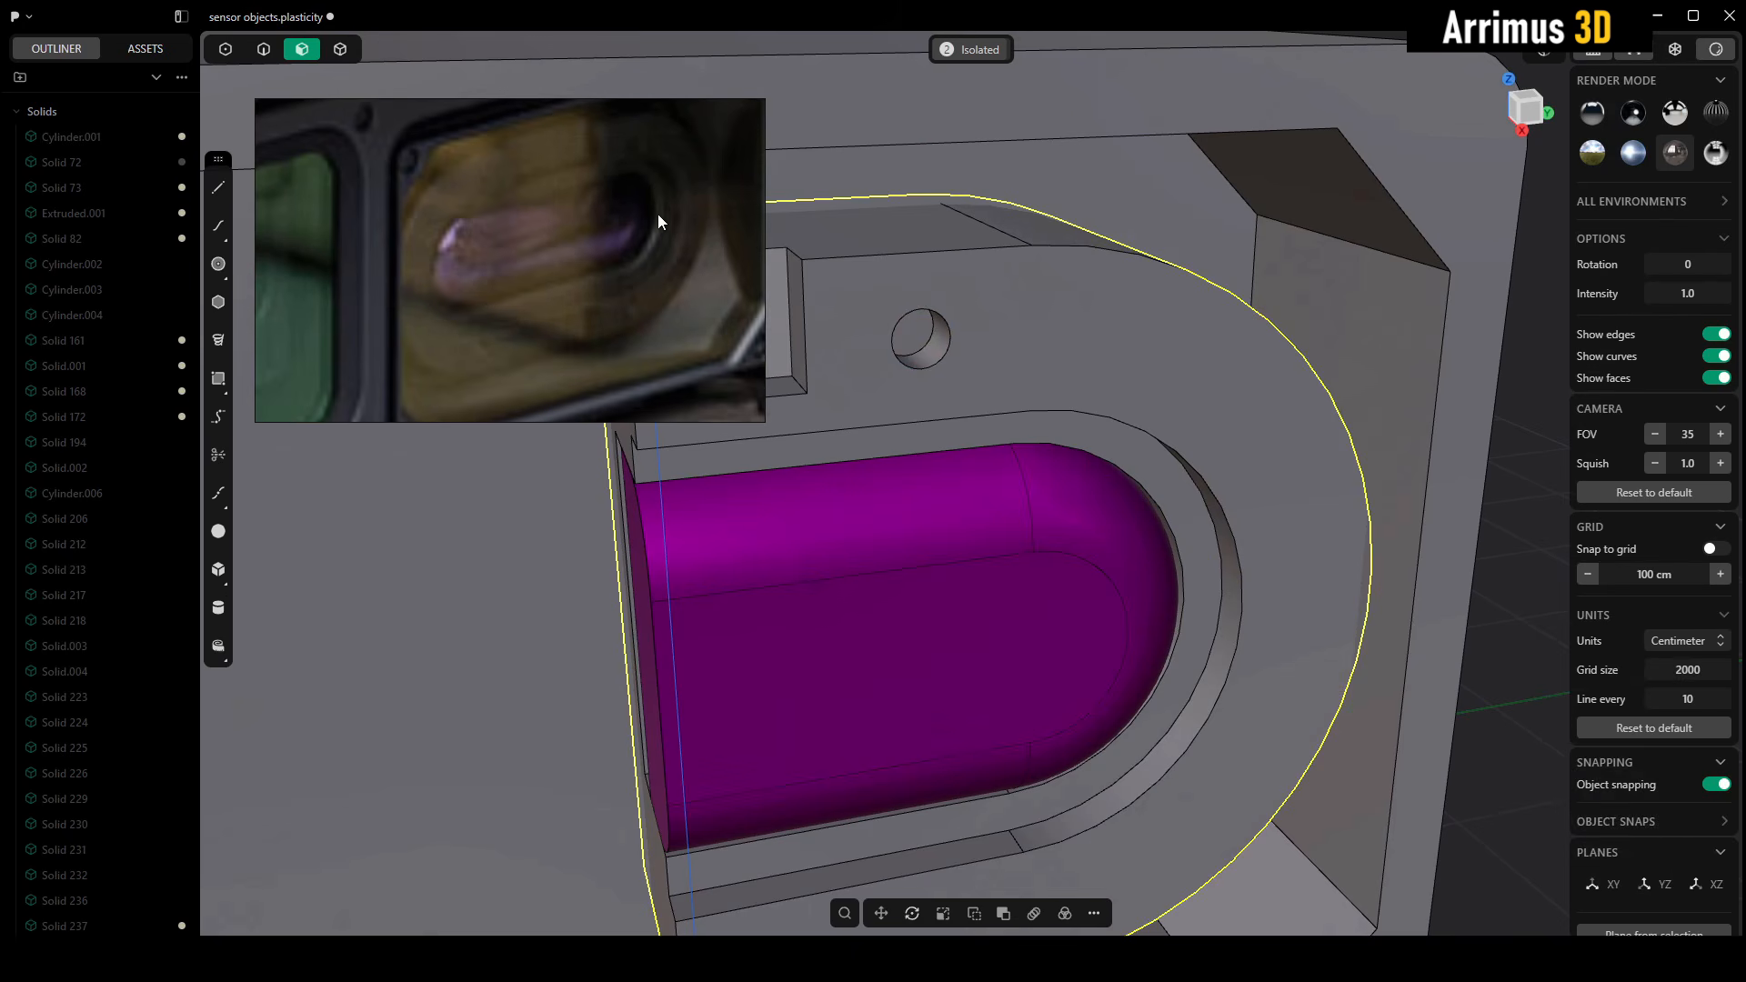
Apply a nearly black material to the capsule block around the purple lens
scroll(986, 370, "down", 5)
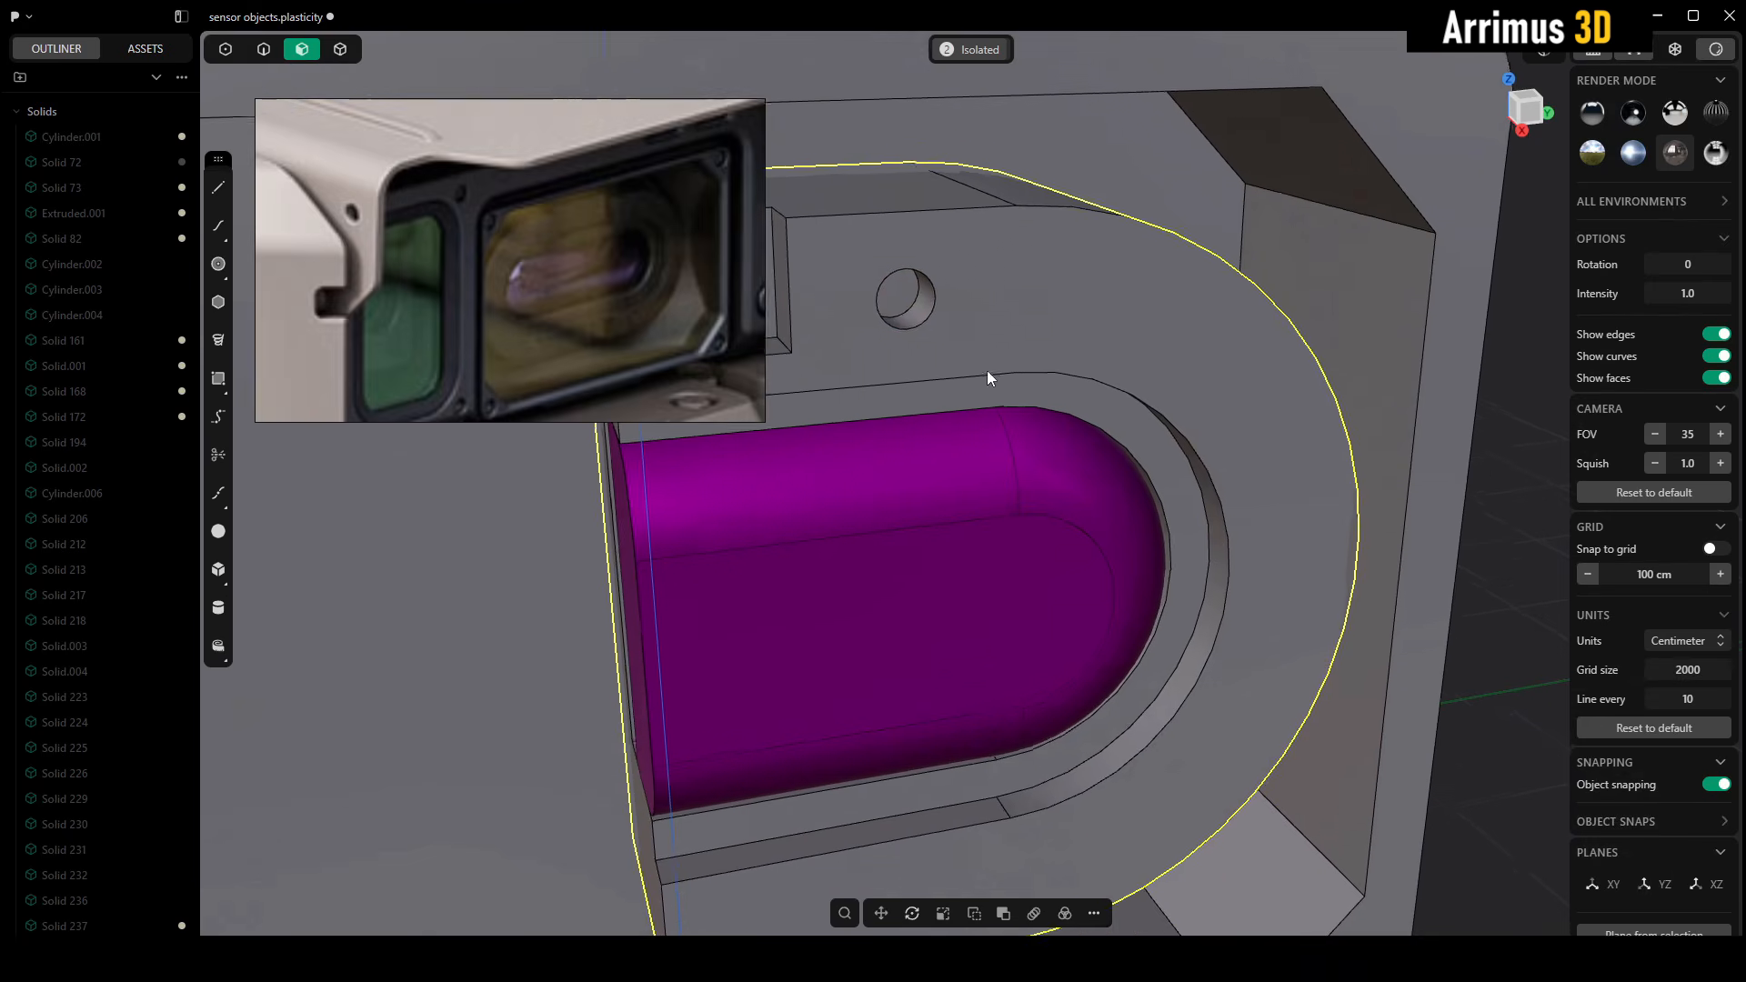
key("4")
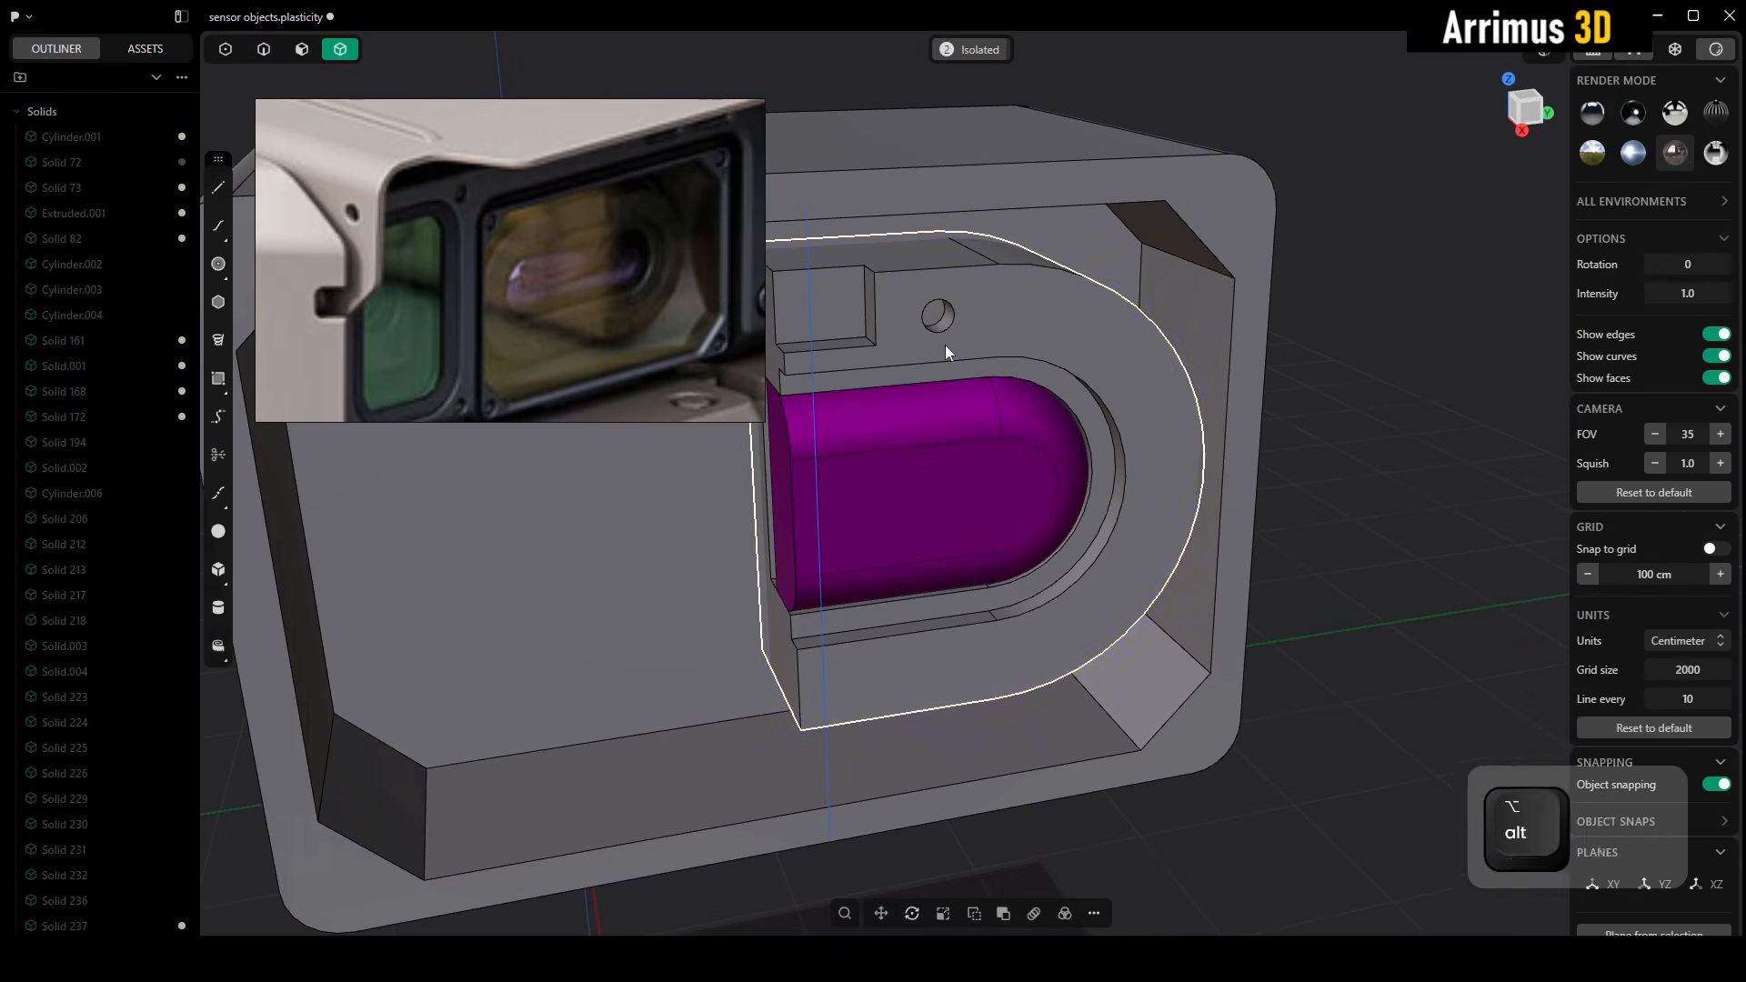
key("m")
left_click(373, 472)
left_click_drag(271, 549, 238, 575)
key("Return")
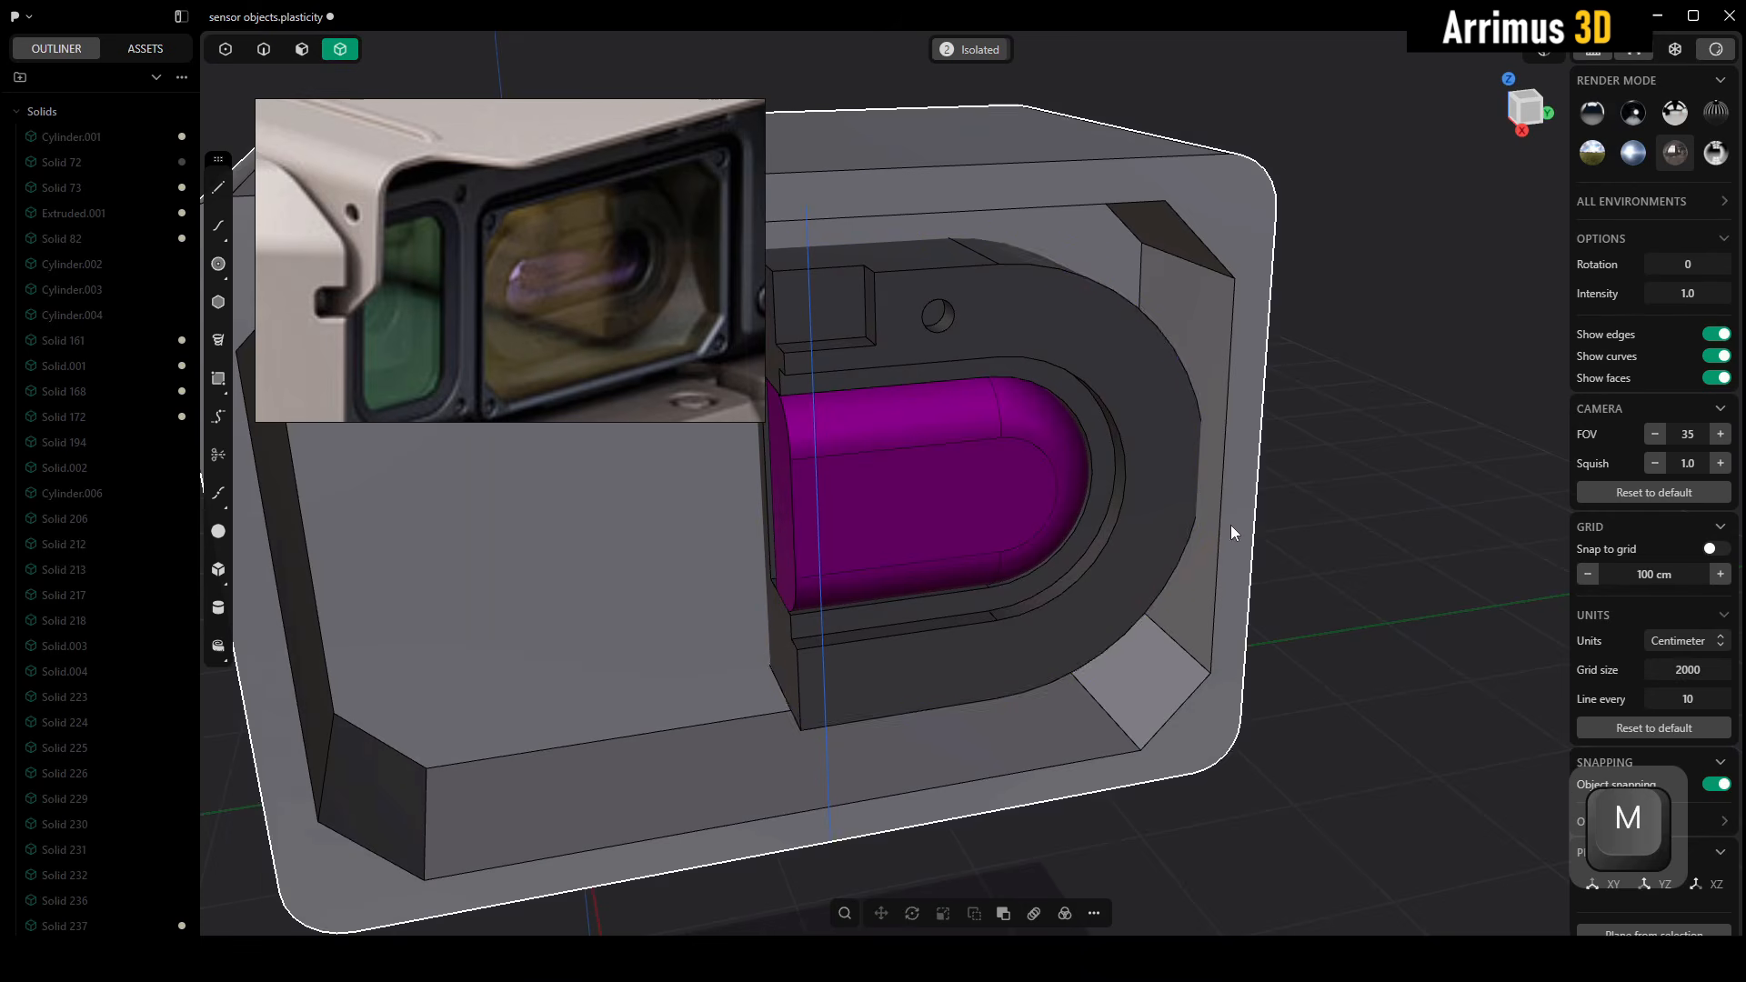
Isolate the dark capsule block
middle_click_drag(1169, 451, 1240, 446)
key("slash")
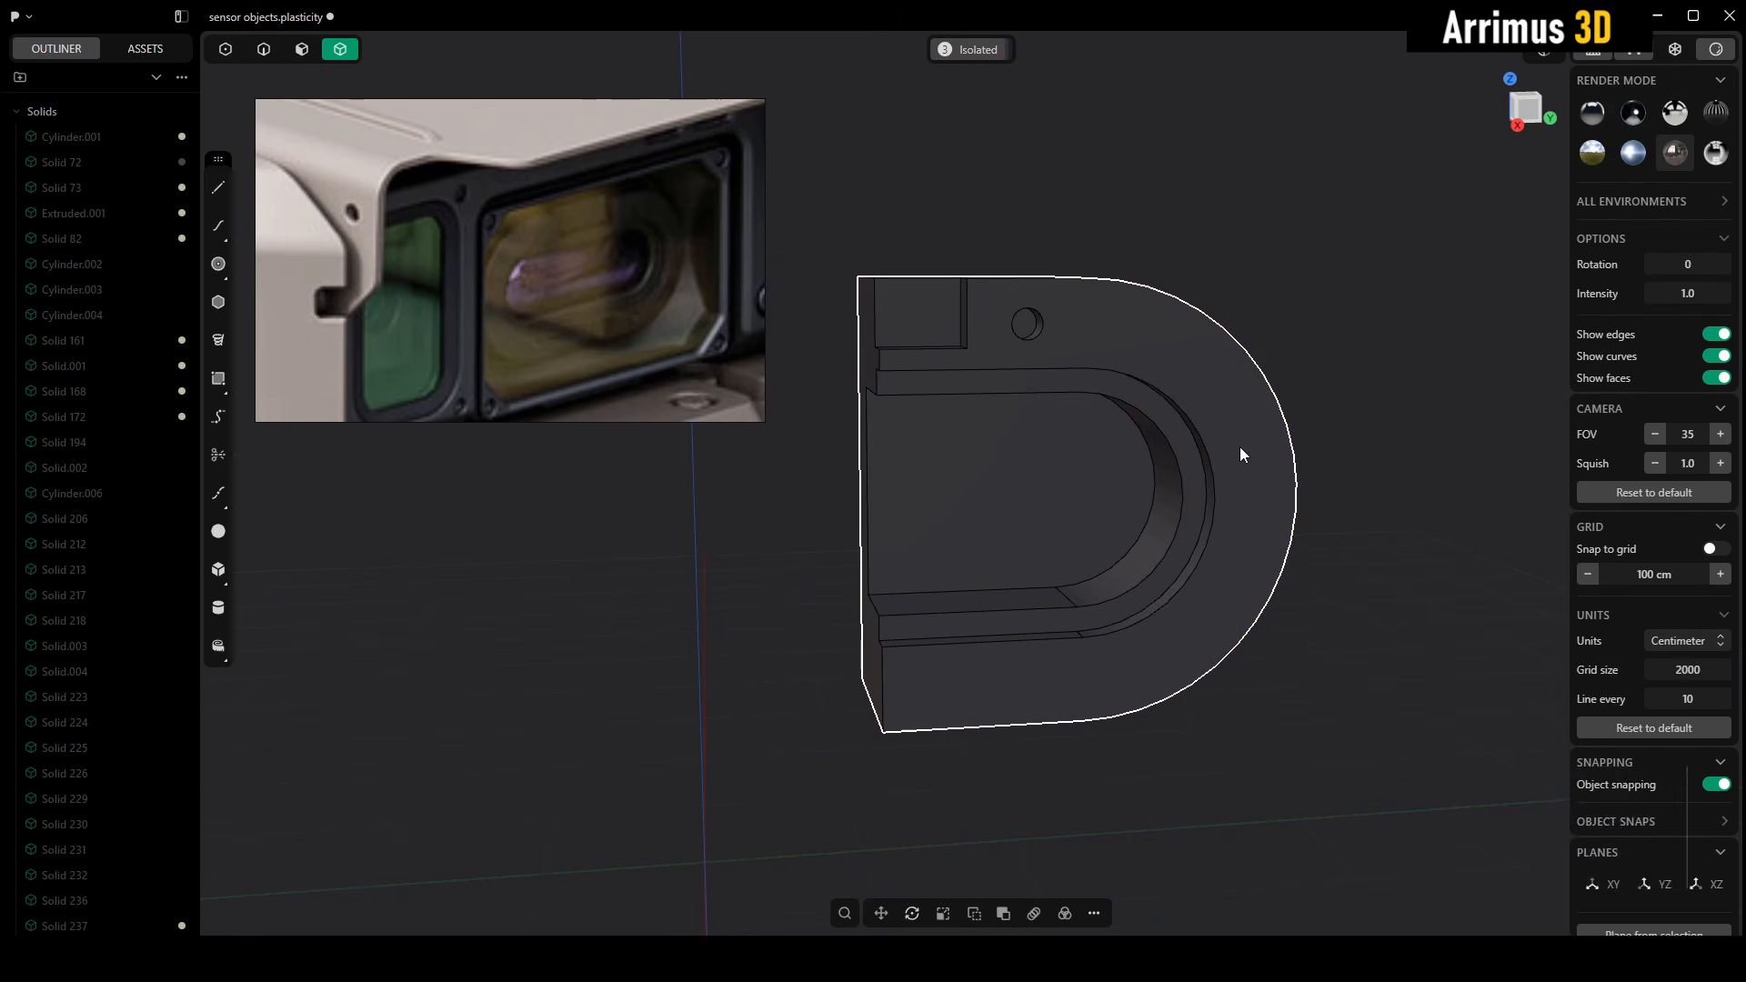
type("f")
type("free")
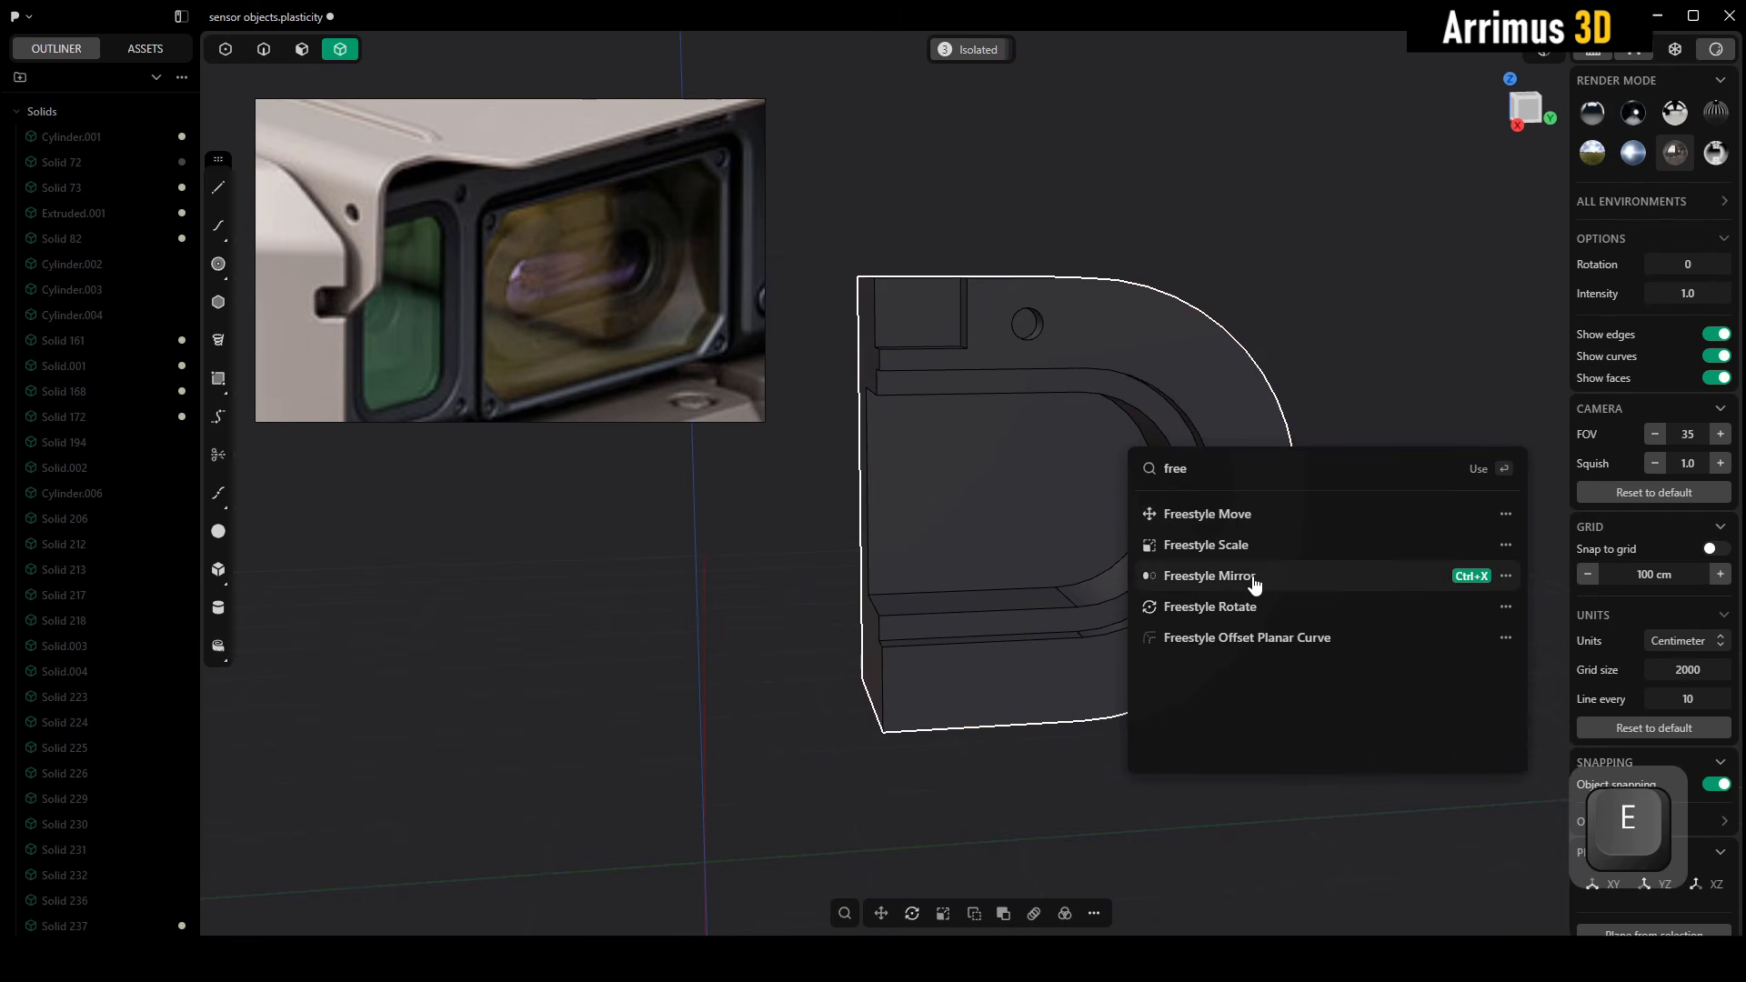
key("Escape")
key("Escape")
Mirror the block's upper half downward across its horizontal mid-plane, cutting down the mirror plane without uniting the halves
middle_click_drag(1265, 471, 1225, 478)
left_click(1285, 455)
key("ctrl+m")
key("x")
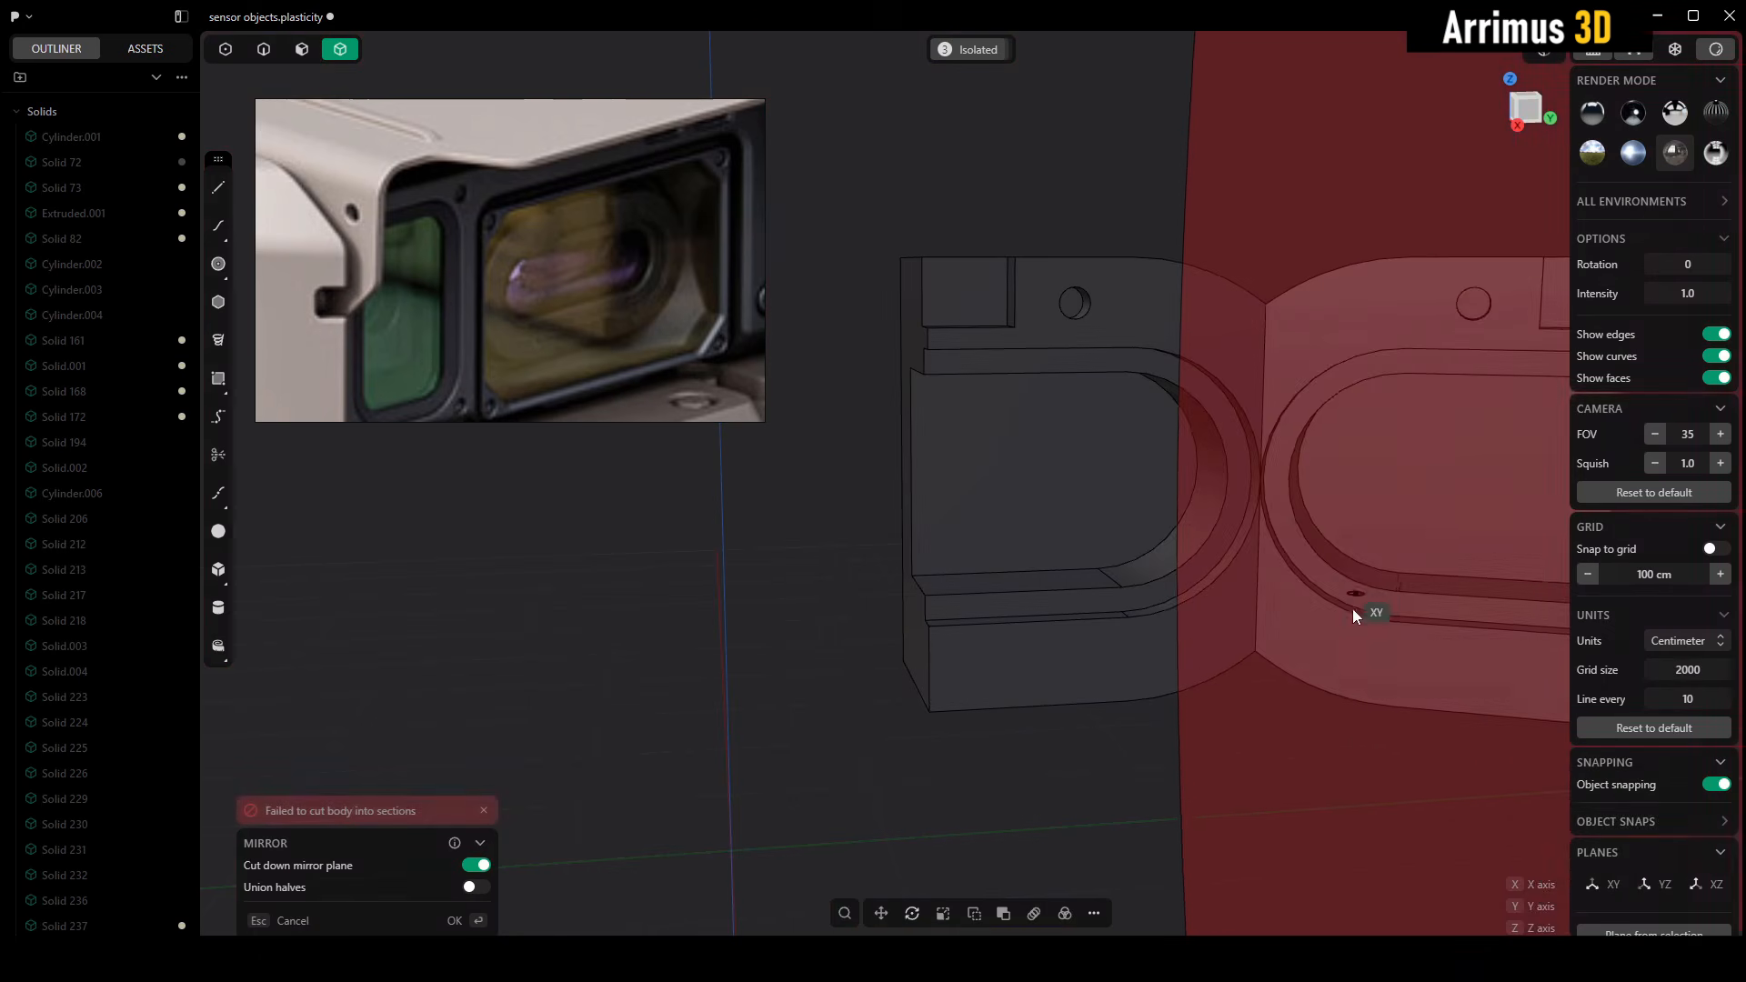
key("x")
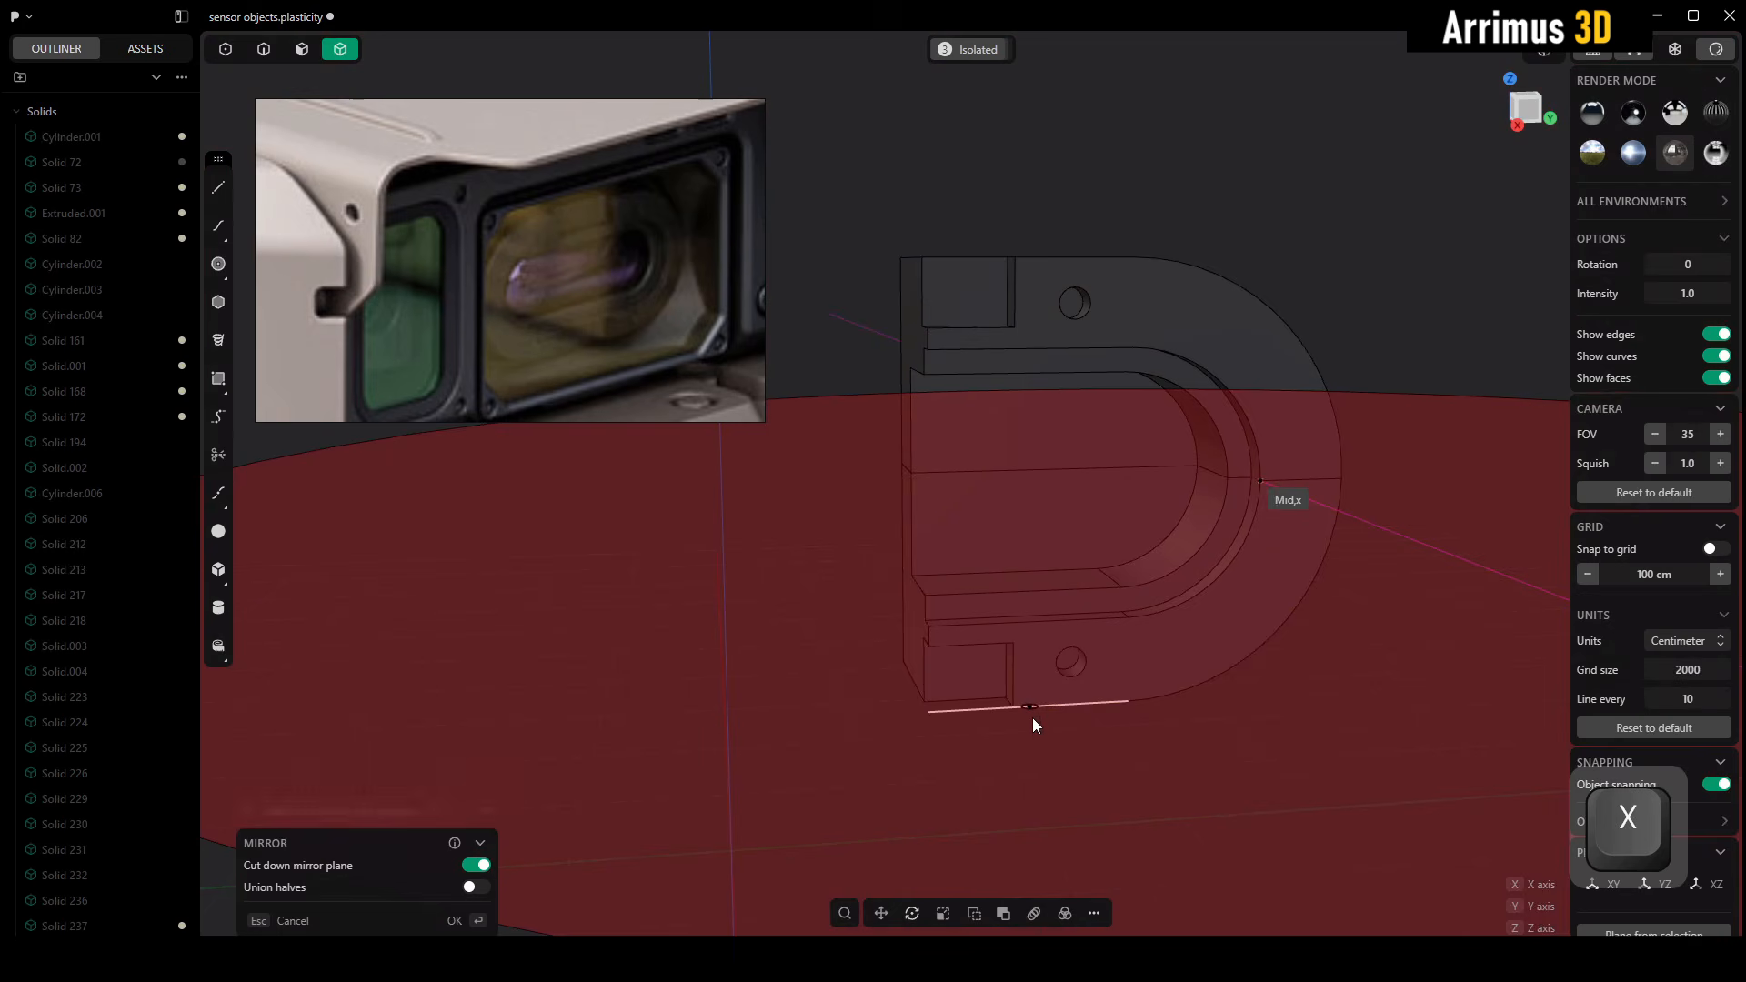
left_click(1034, 718)
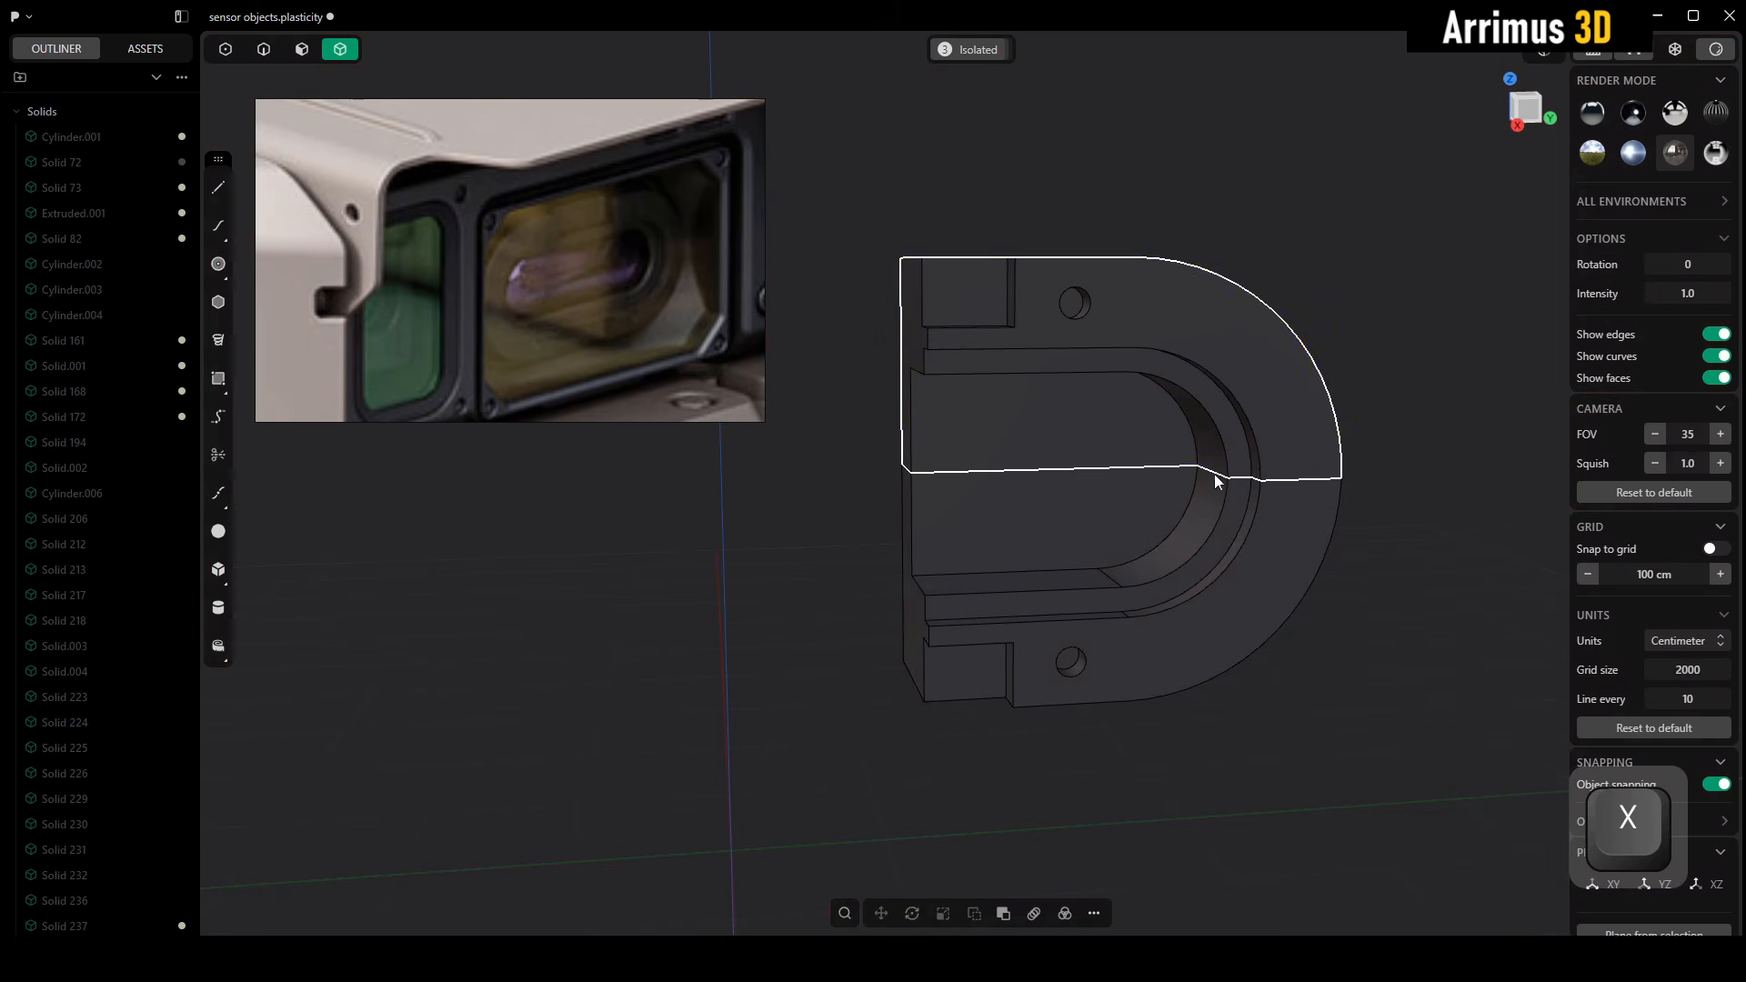
Exit isolation and mirror both dark block halves and the purple lens across the block's flat side to complete the capsule
middle_click_drag(1317, 473, 1377, 405)
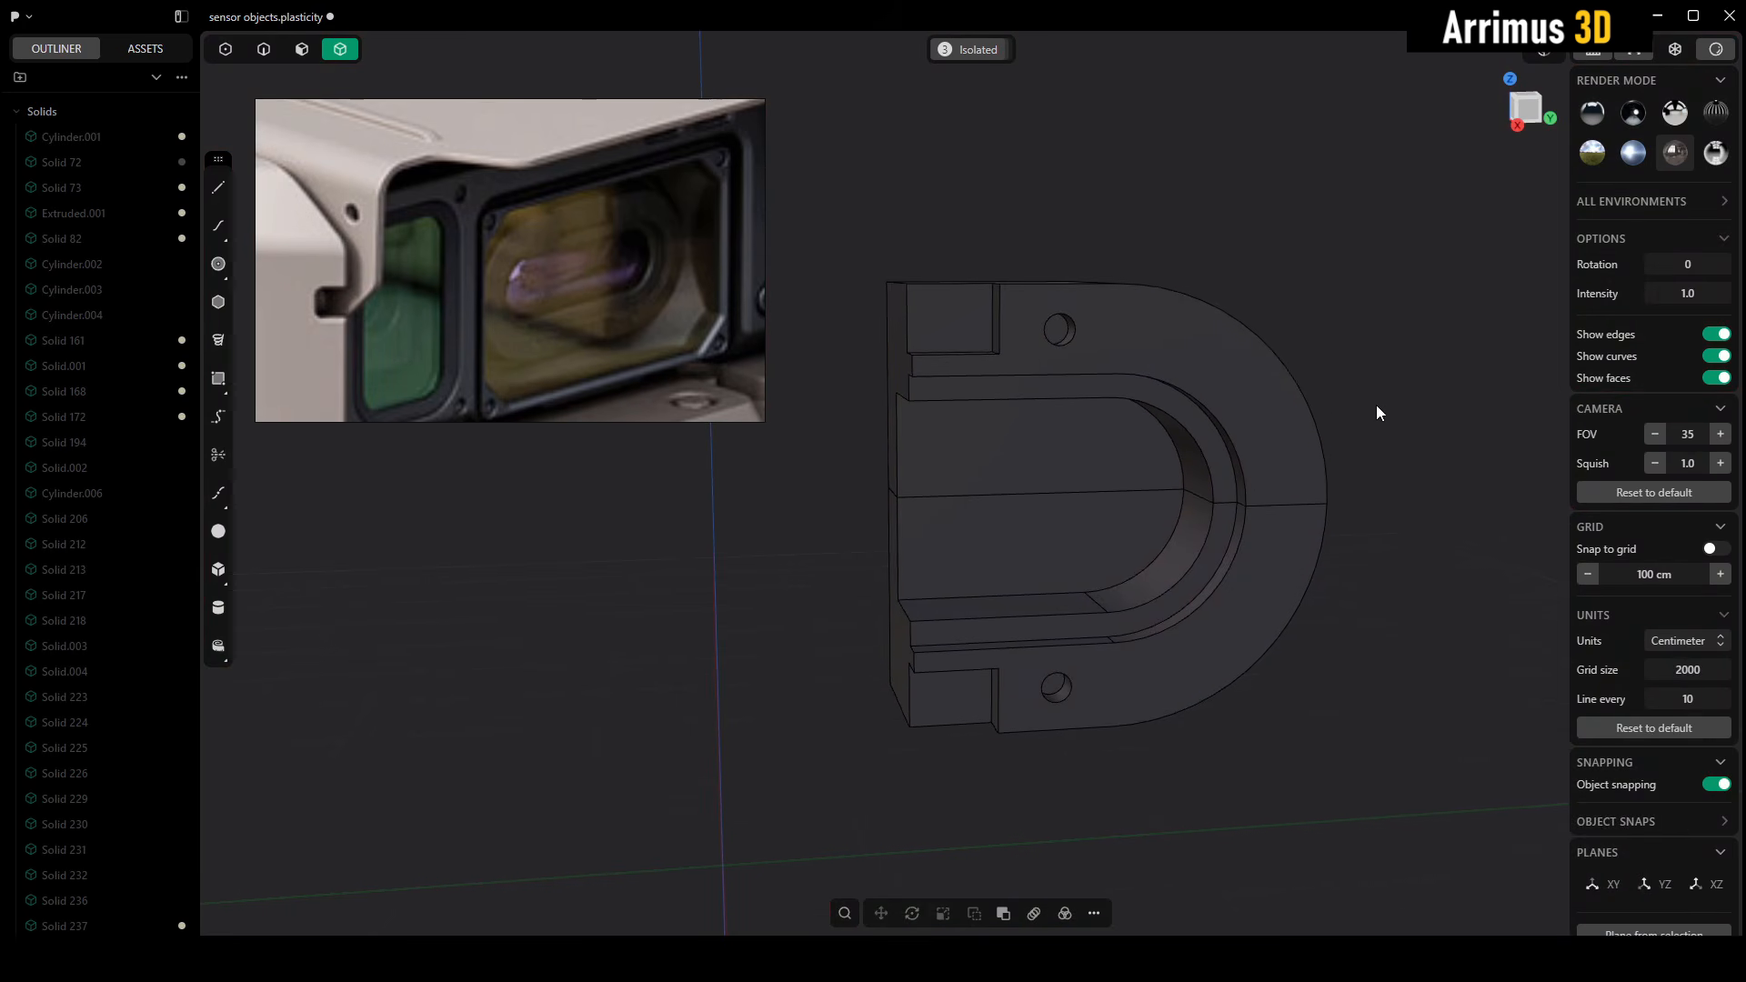
key("4")
left_click_drag(1392, 327, 1038, 631)
middle_click_drag(1104, 598, 1148, 565)
key("alt+h")
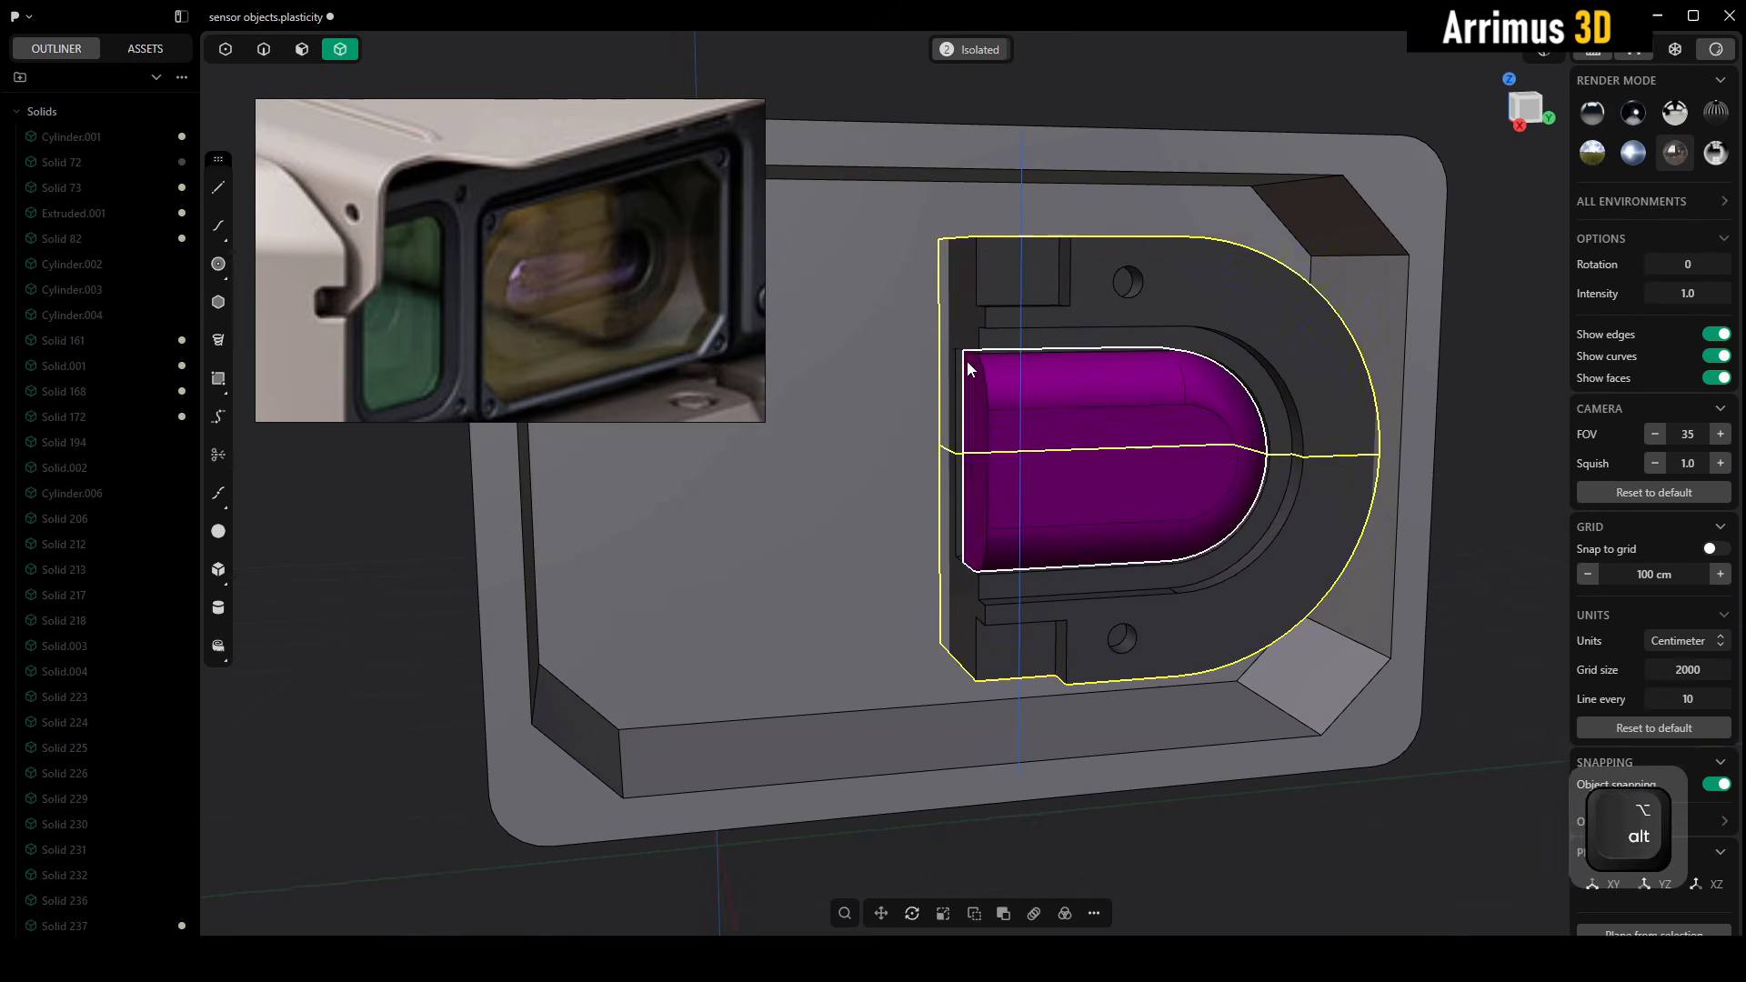
key("alt+x")
key("Escape")
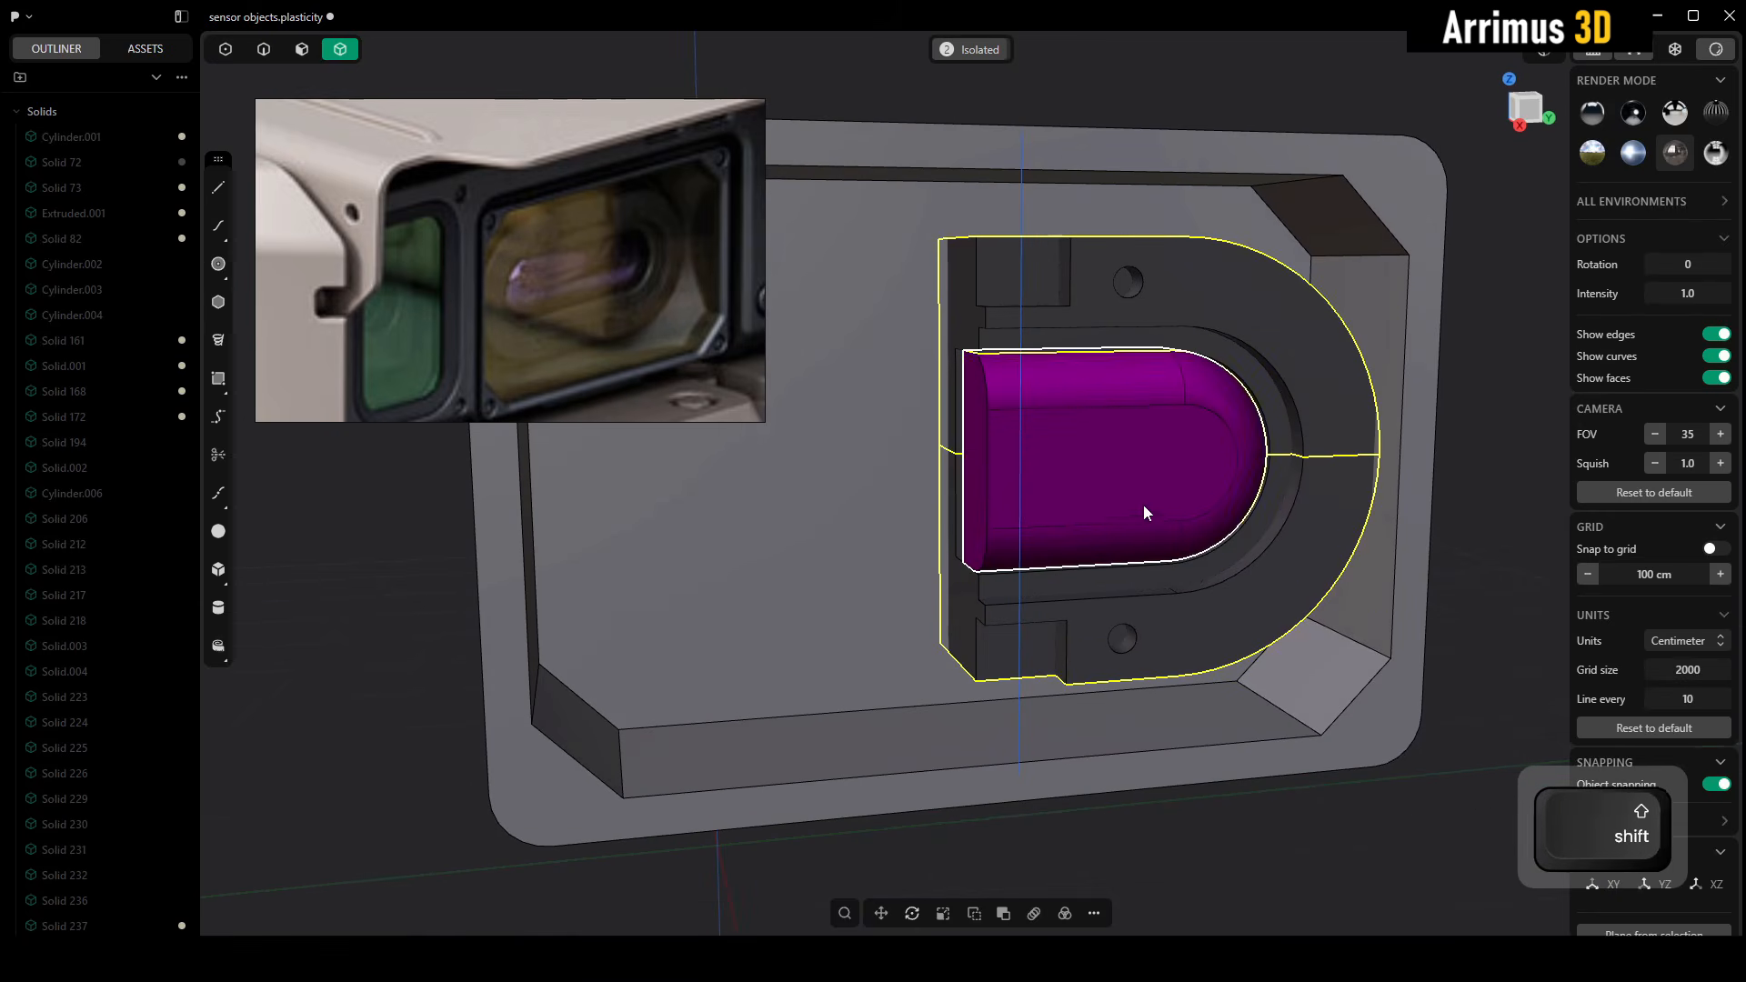
key("alt+x")
left_click(960, 311)
right_click(1140, 408)
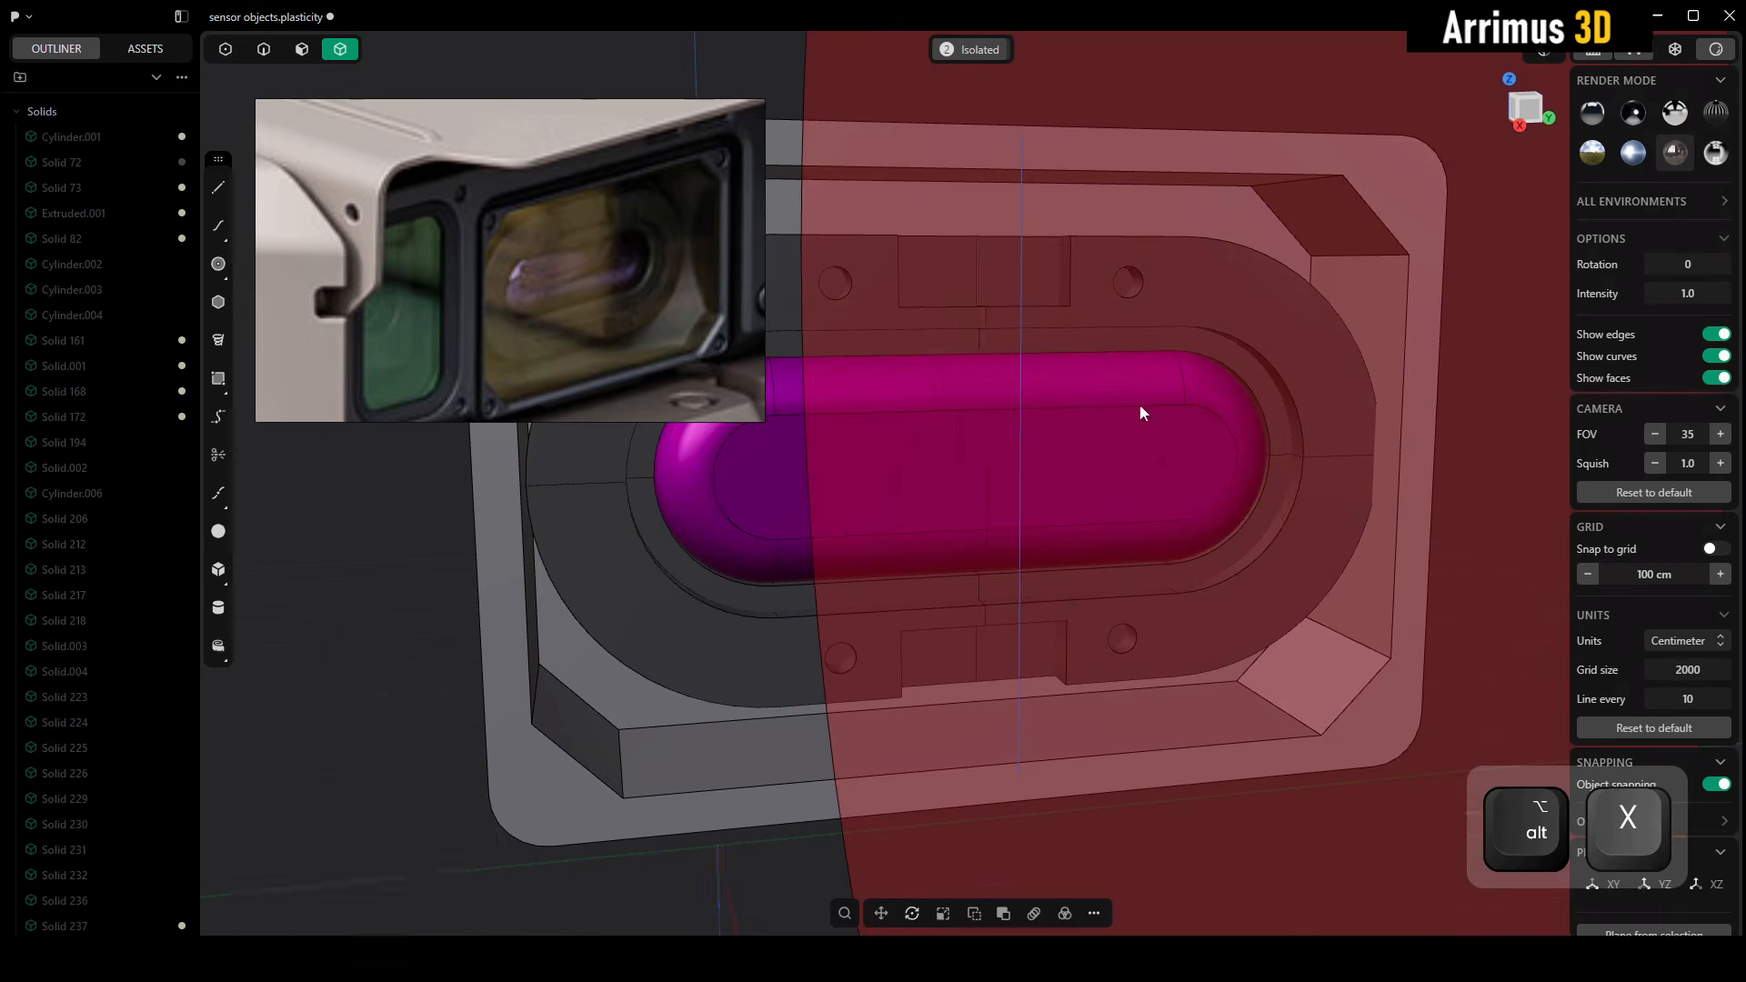
middle_click_drag(1140, 408, 1275, 442, "alt")
Turn off the edge display and bring back the hidden tinted yellow glass in the window
scroll(1275, 442, "down", 3)
left_click(1296, 244)
middle_click_drag(1262, 286, 1230, 218)
key("F4")
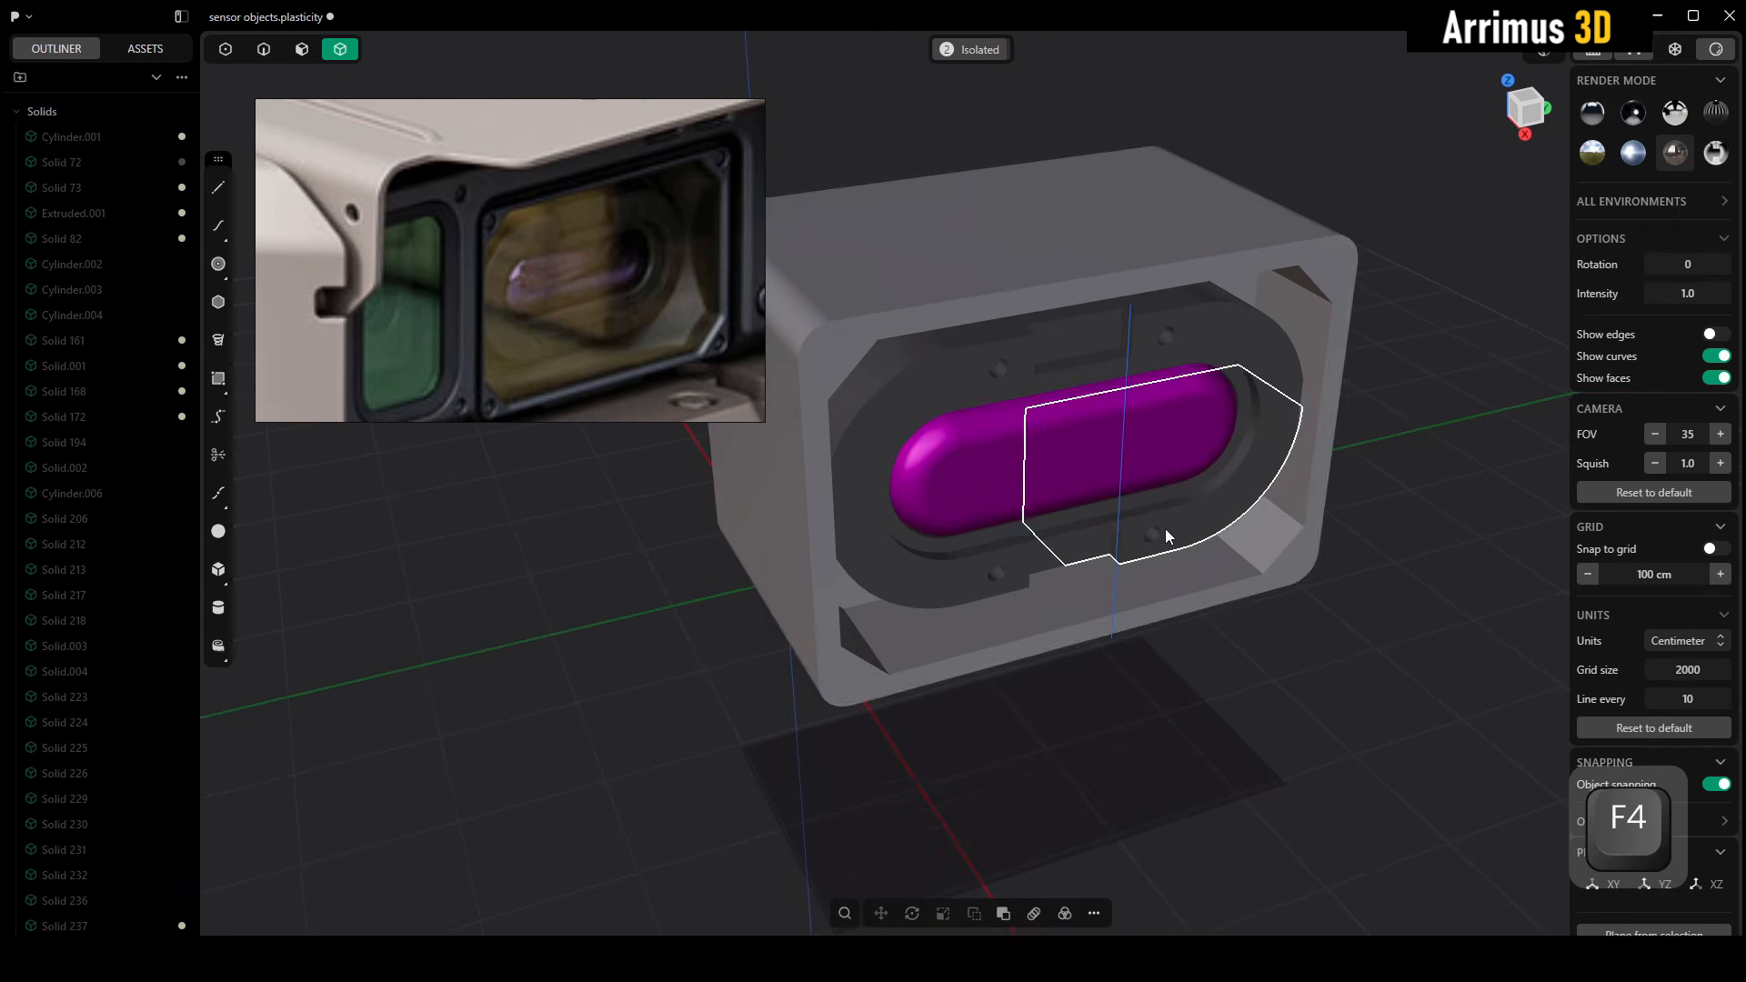
key("alt+q")
middle_click_drag(1307, 530, 1291, 456, "alt")
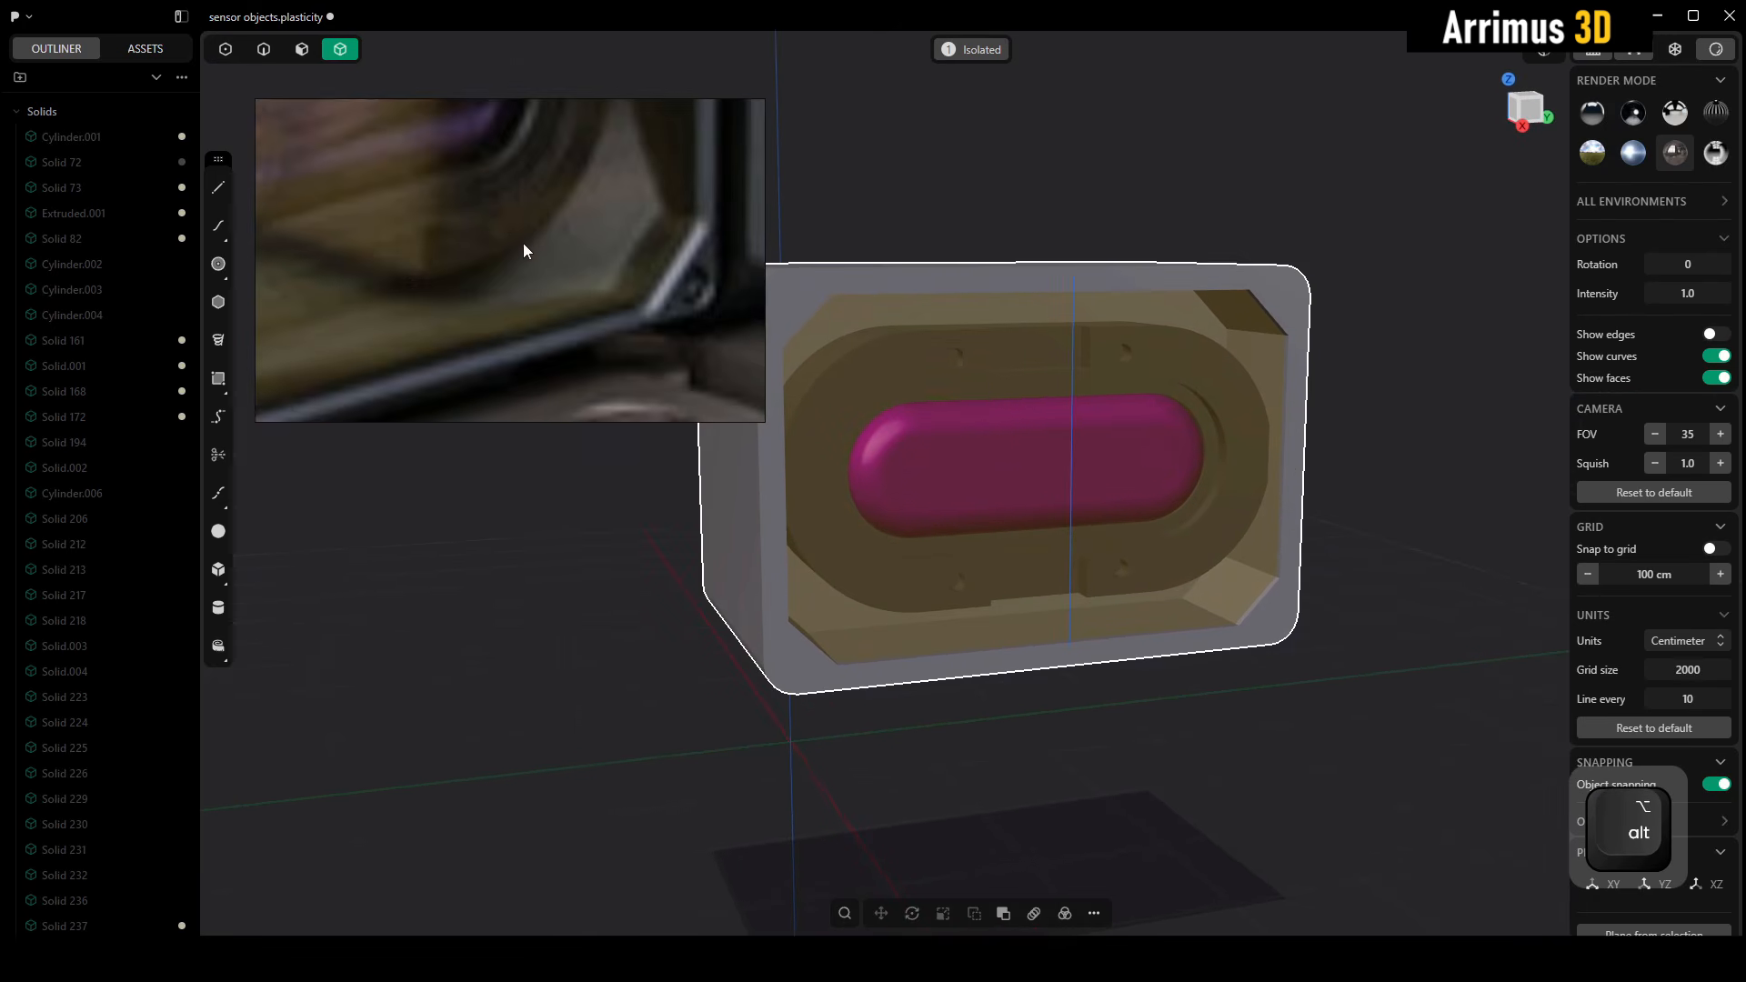
Isolate the sensor window's frame from the glass and lens assembly, and turn the edge display back on
key("2")
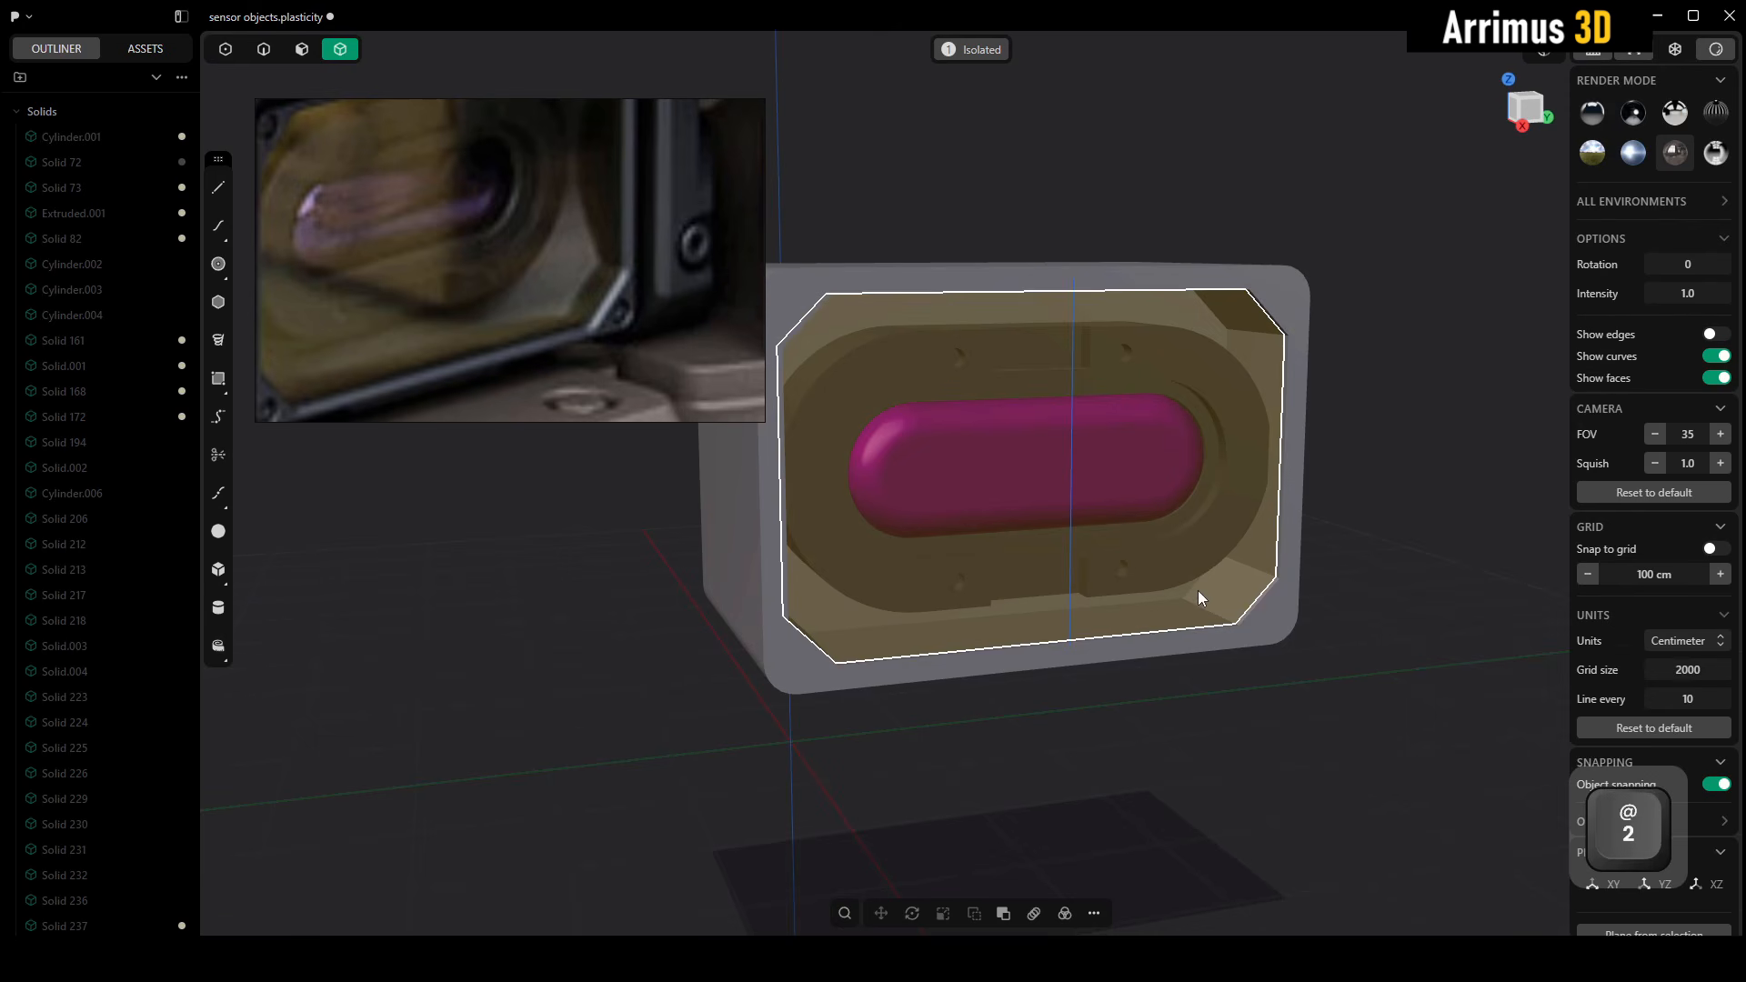
scroll(1193, 591, "up", 5)
key("F4")
scroll(1162, 564, "down", 5)
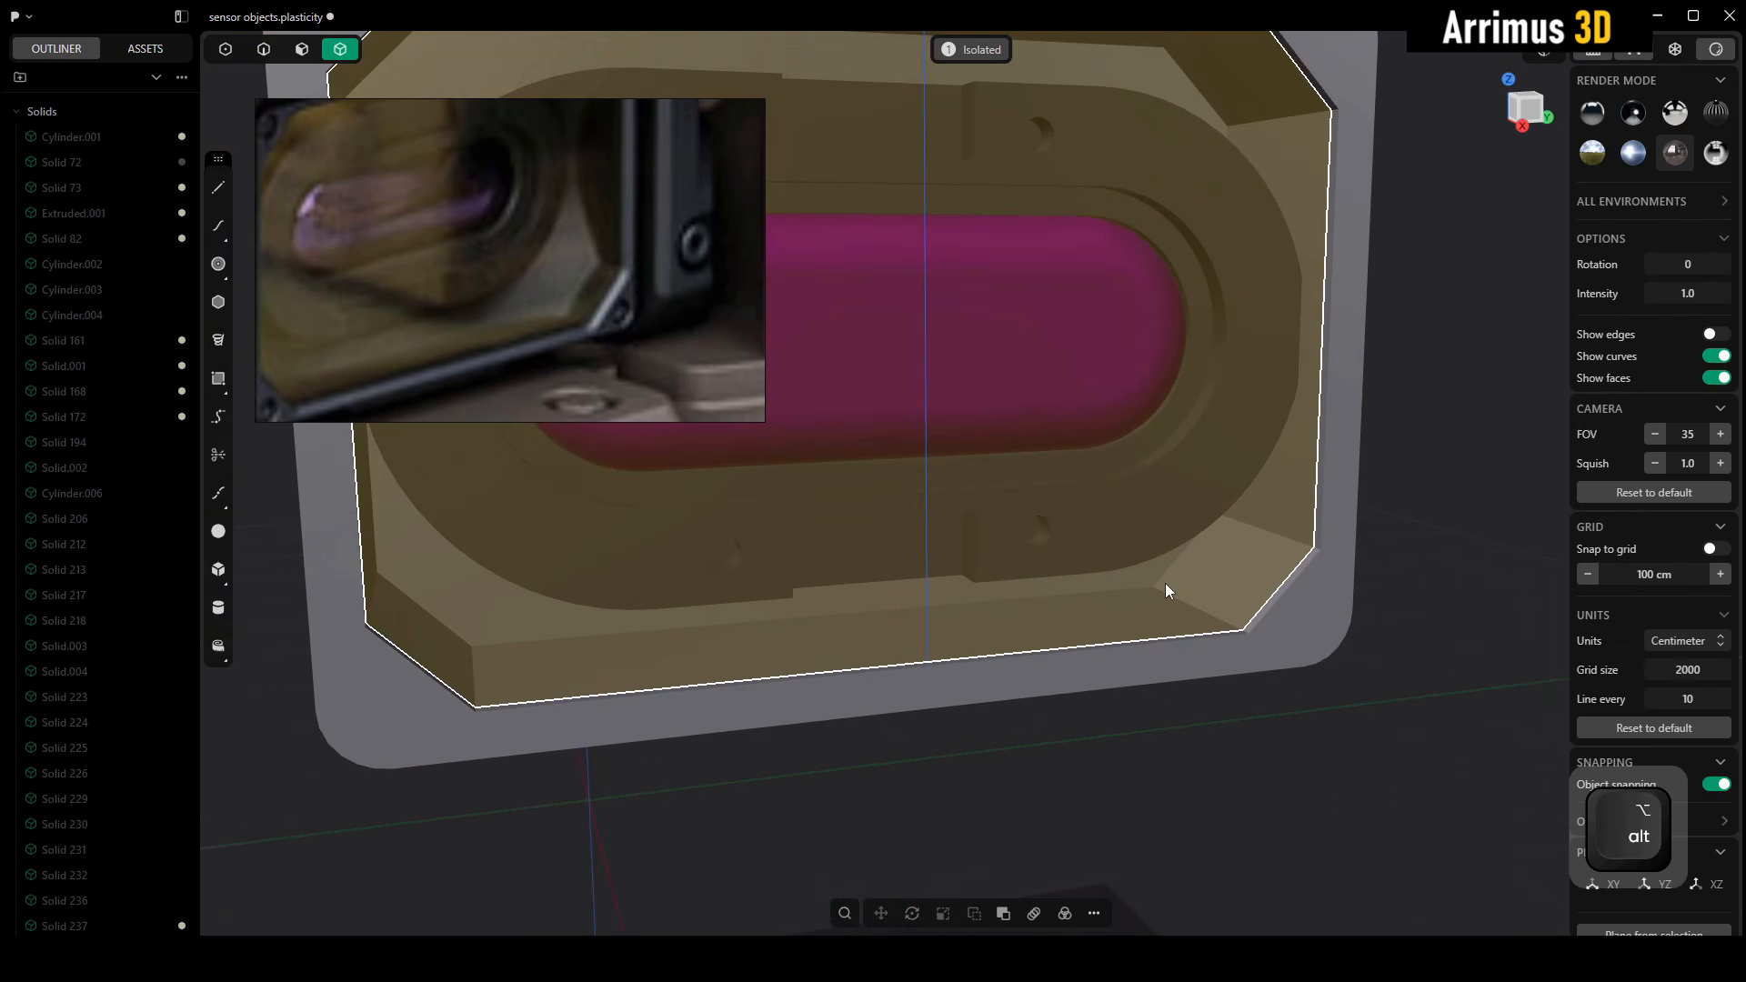
key("alt+z")
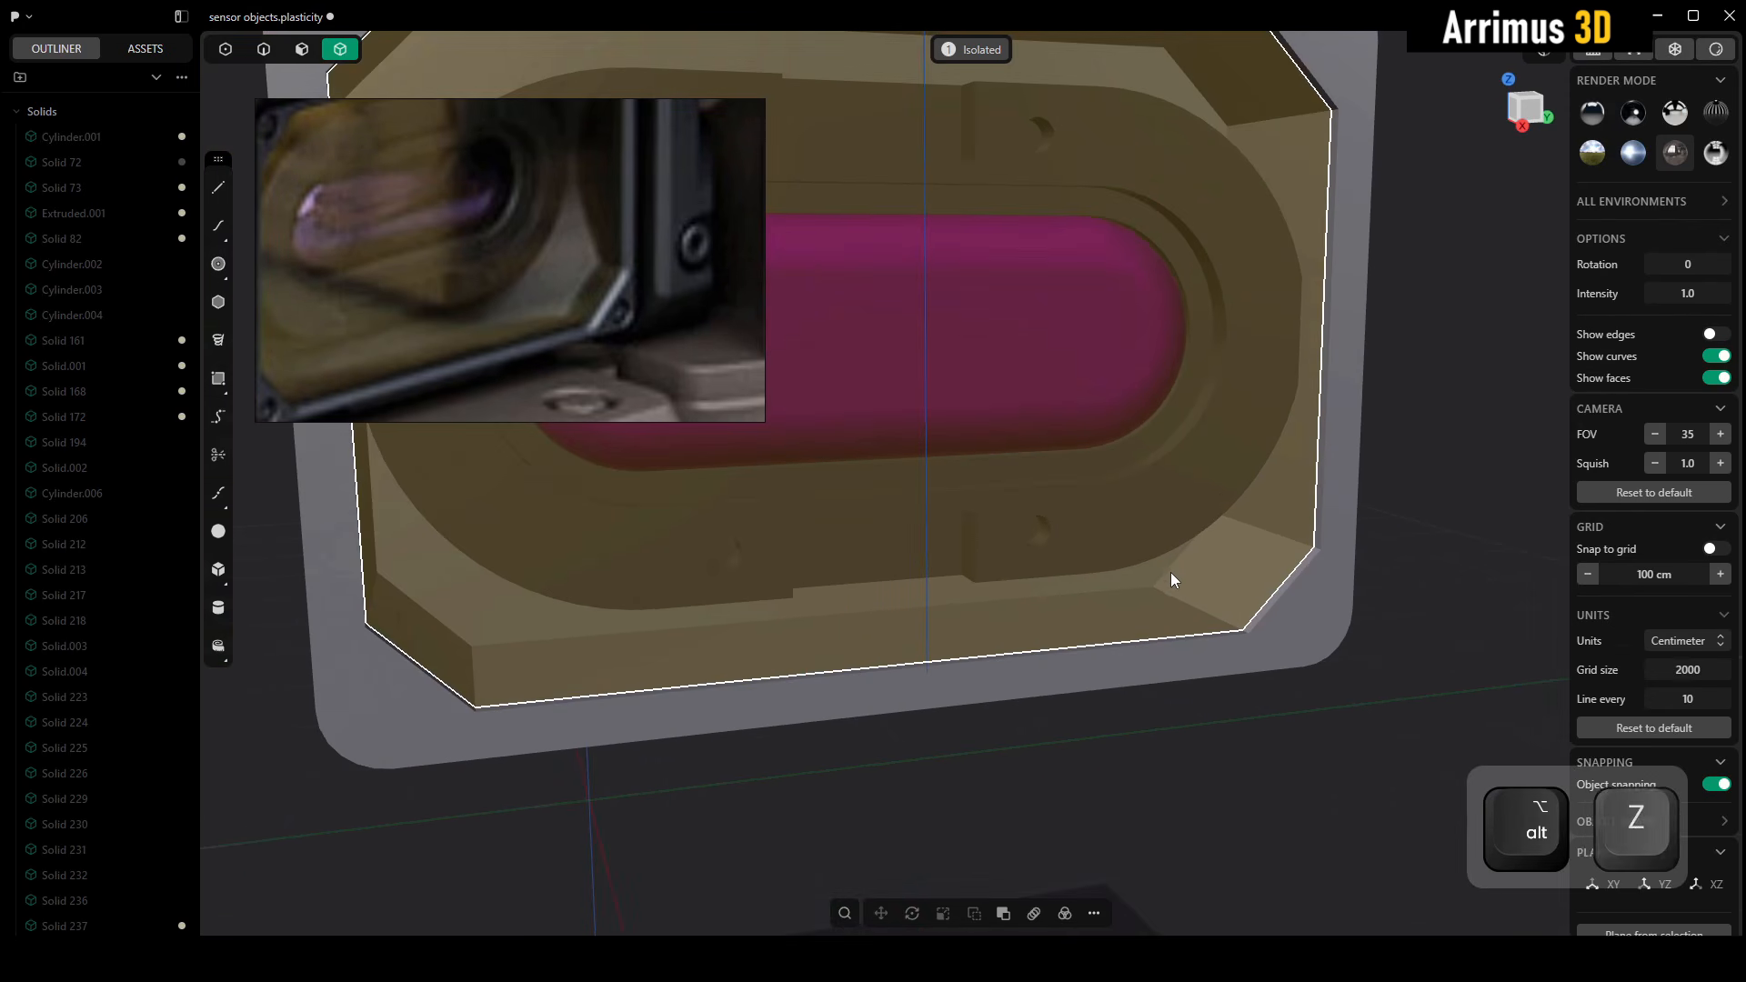
key("4")
key("alt+q")
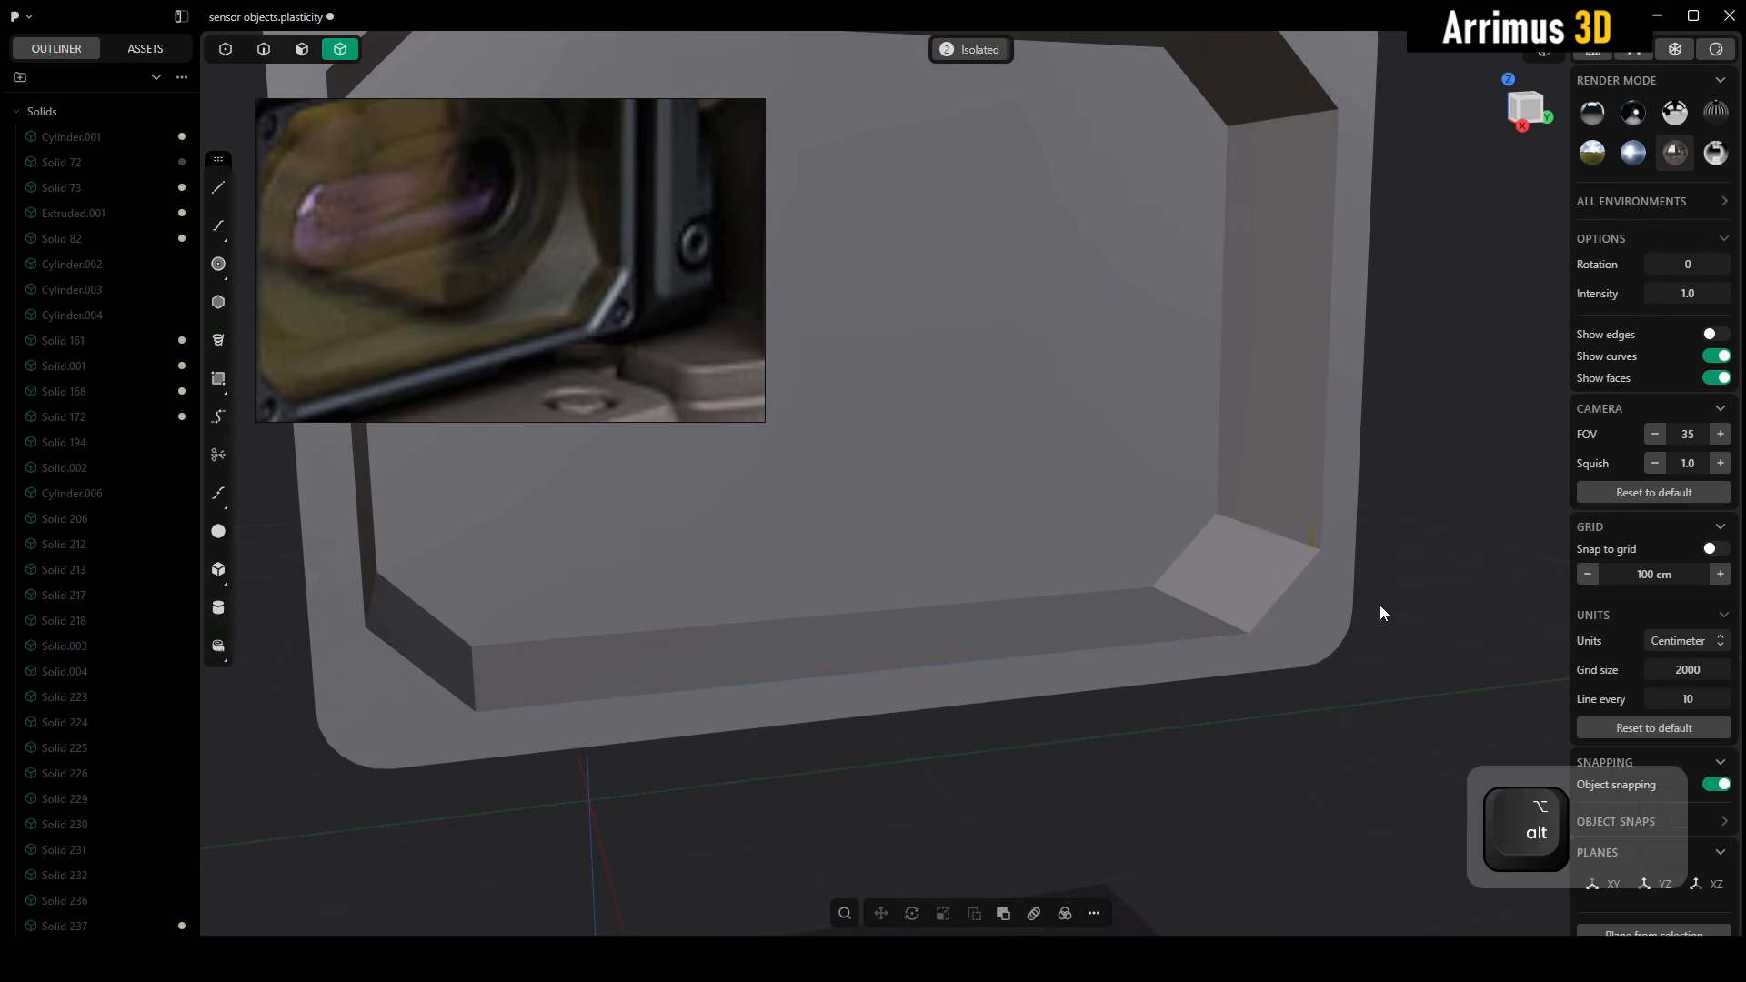
key("F4")
Fillet the rear inner edges of the corner chamfers in the frame's recess by about 57 cm
key("2")
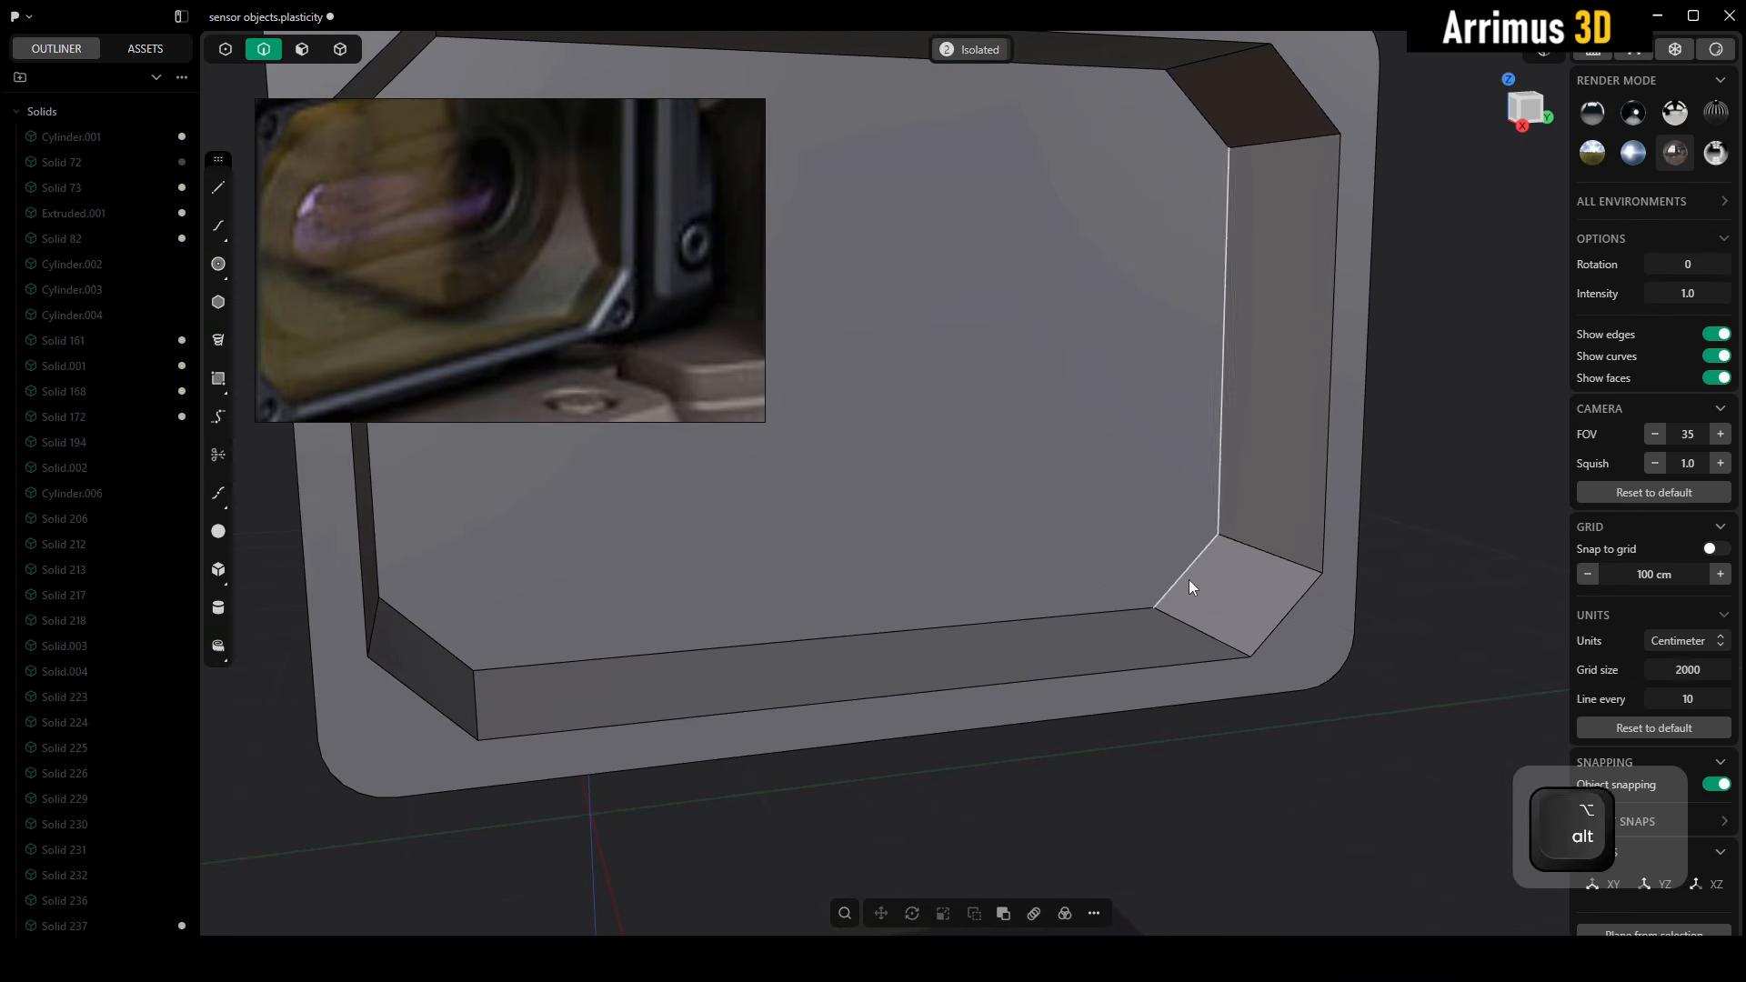
left_click(1185, 576)
key("f")
left_click(1215, 133, "shift")
middle_click_drag(1062, 390, 1126, 491)
key("d")
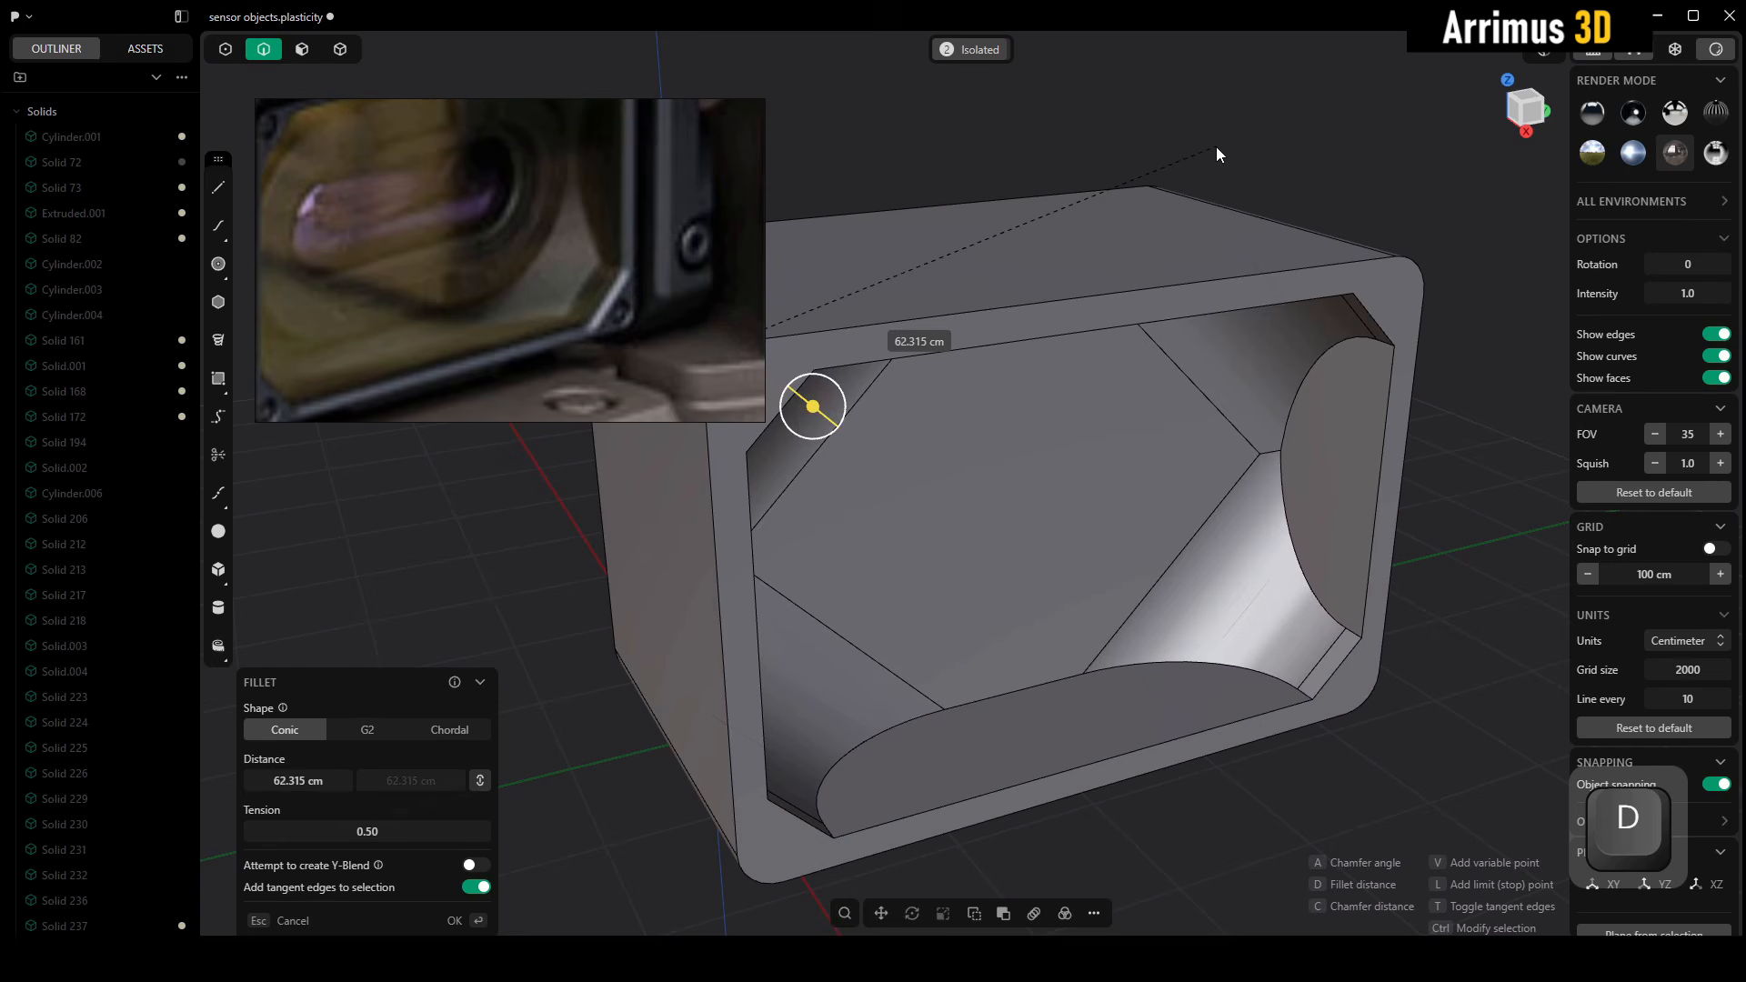
key("Return")
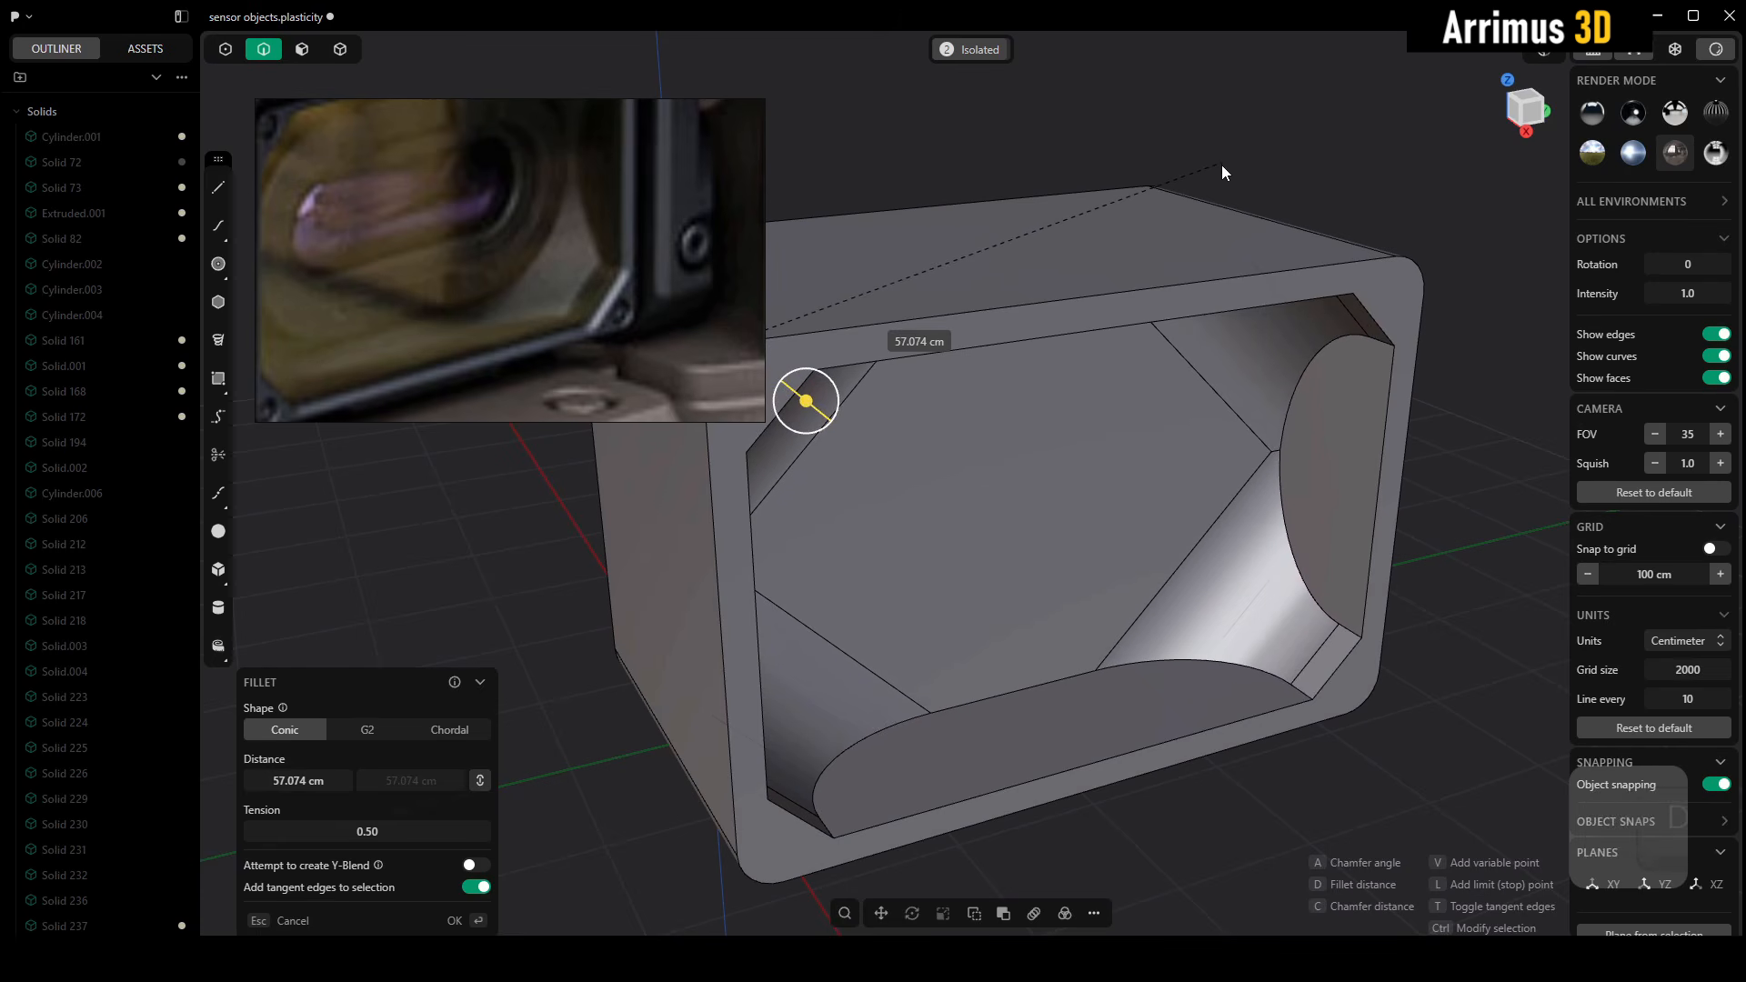
left_click(1442, 516)
Bring back the yellow glass and lens assembly in the window, and exit isolation to show the whole turret
middle_click_drag(1442, 517, 1371, 531, "alt")
key("alt+h")
scroll(1292, 551, "down", 3)
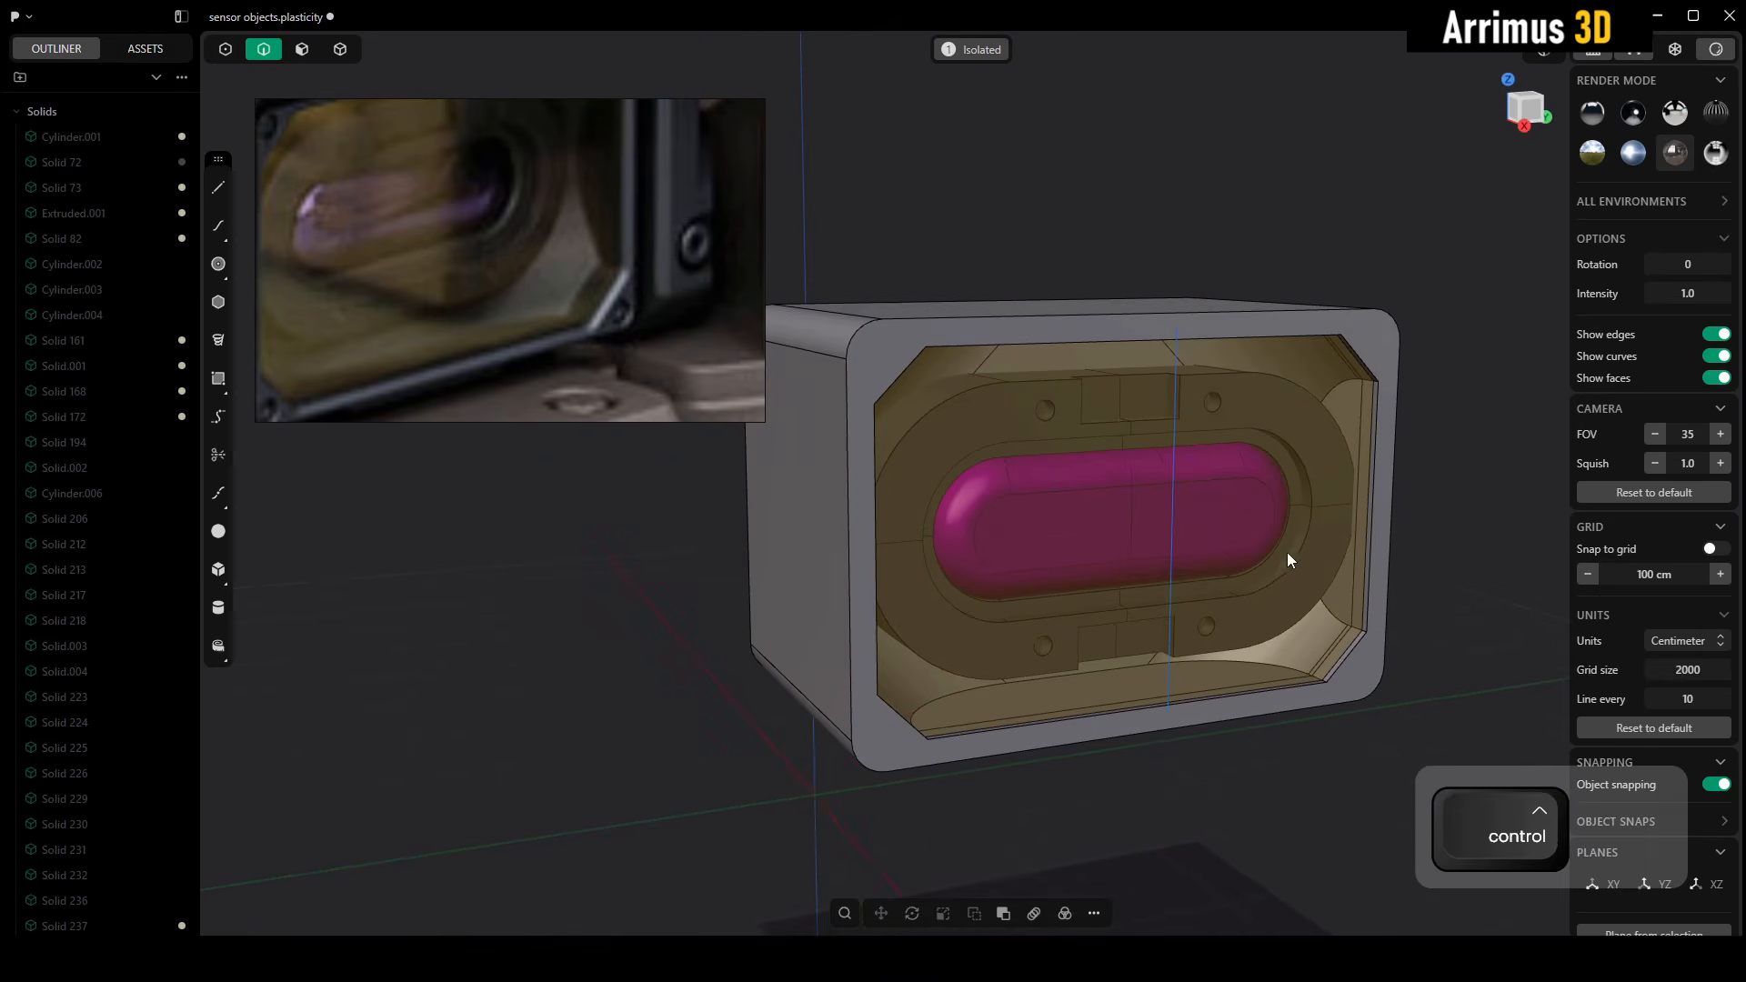
key("slash")
scroll(1260, 560, "down", 3)
scroll(1253, 555, "down", 3)
Change the sensor window frame's grey material to the dark colour of the surrounding panel
key("4")
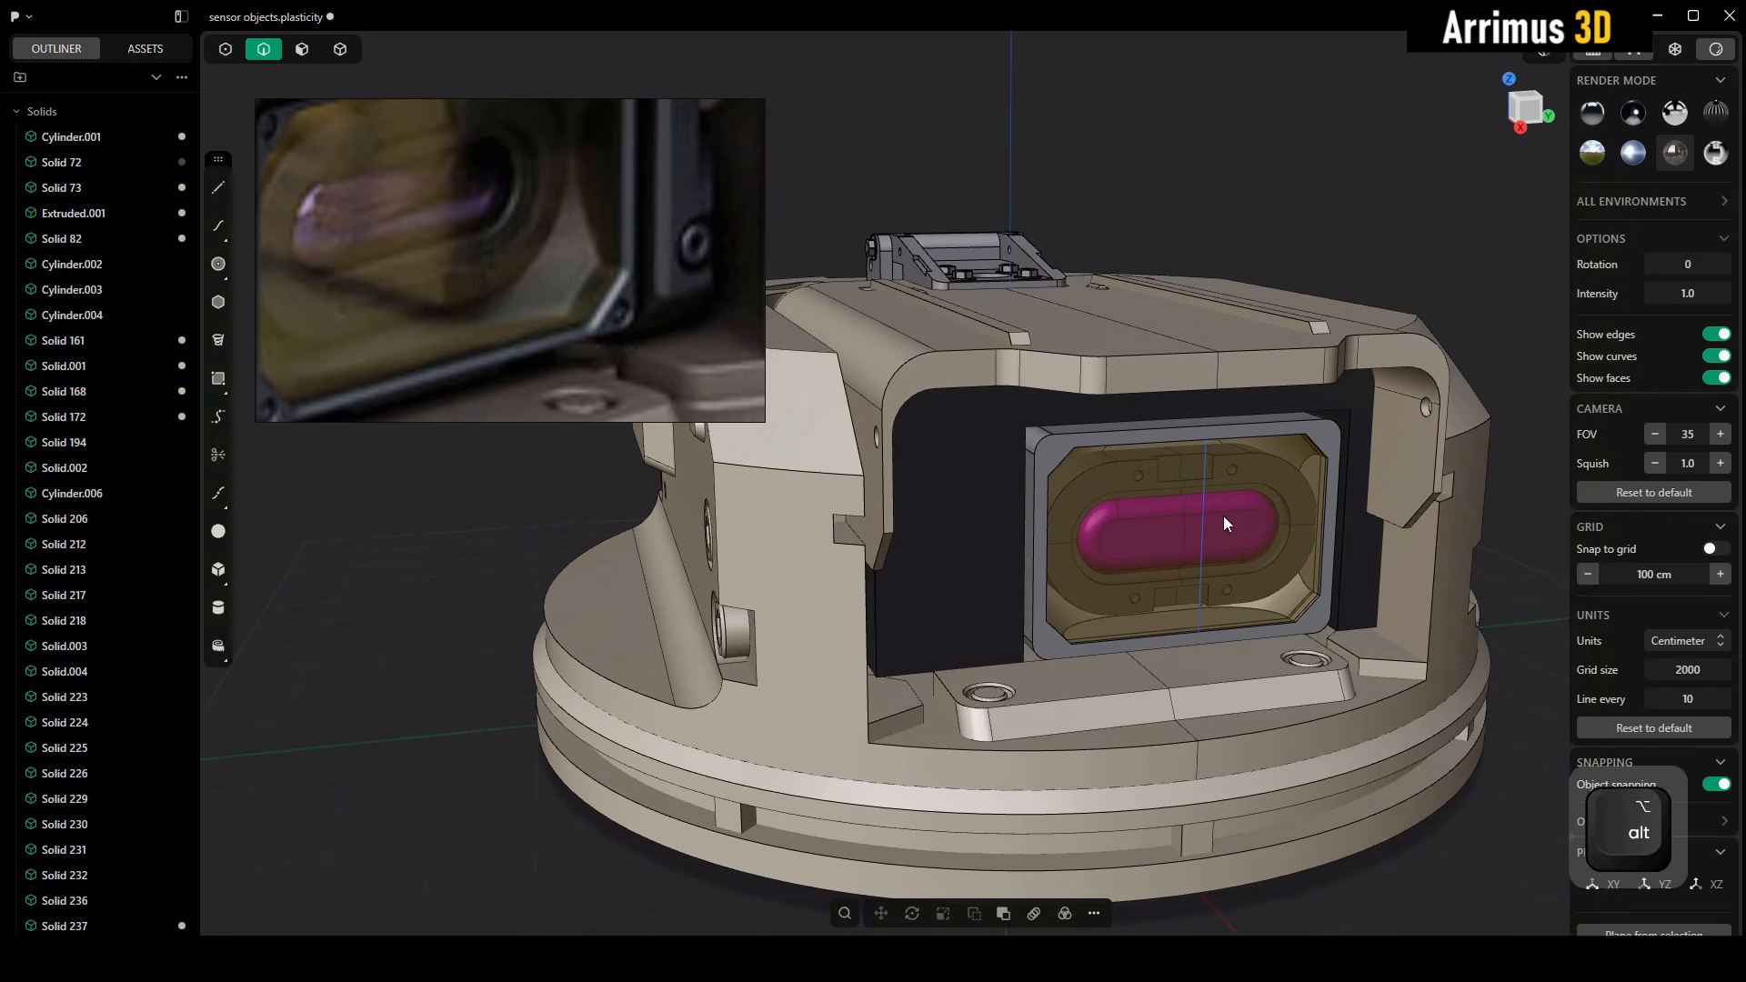
scroll(1275, 422, "up", 3)
key("m")
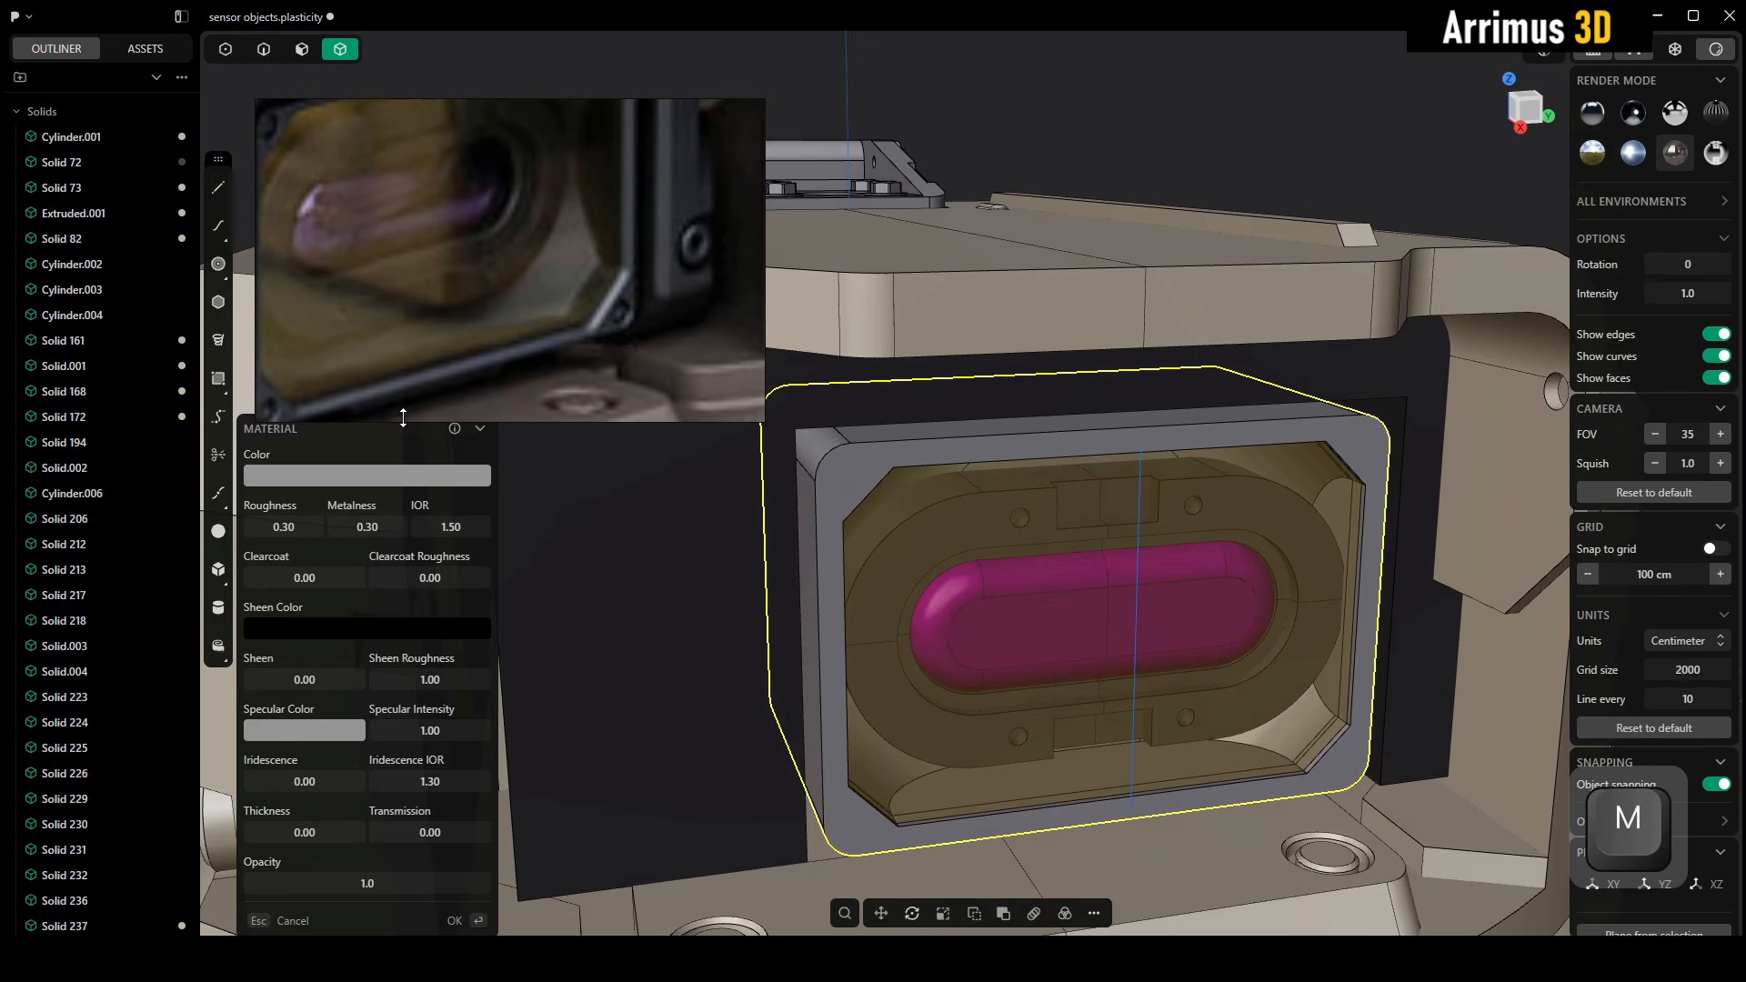
left_click(344, 471)
left_click_drag(291, 521, 236, 577)
key("Return")
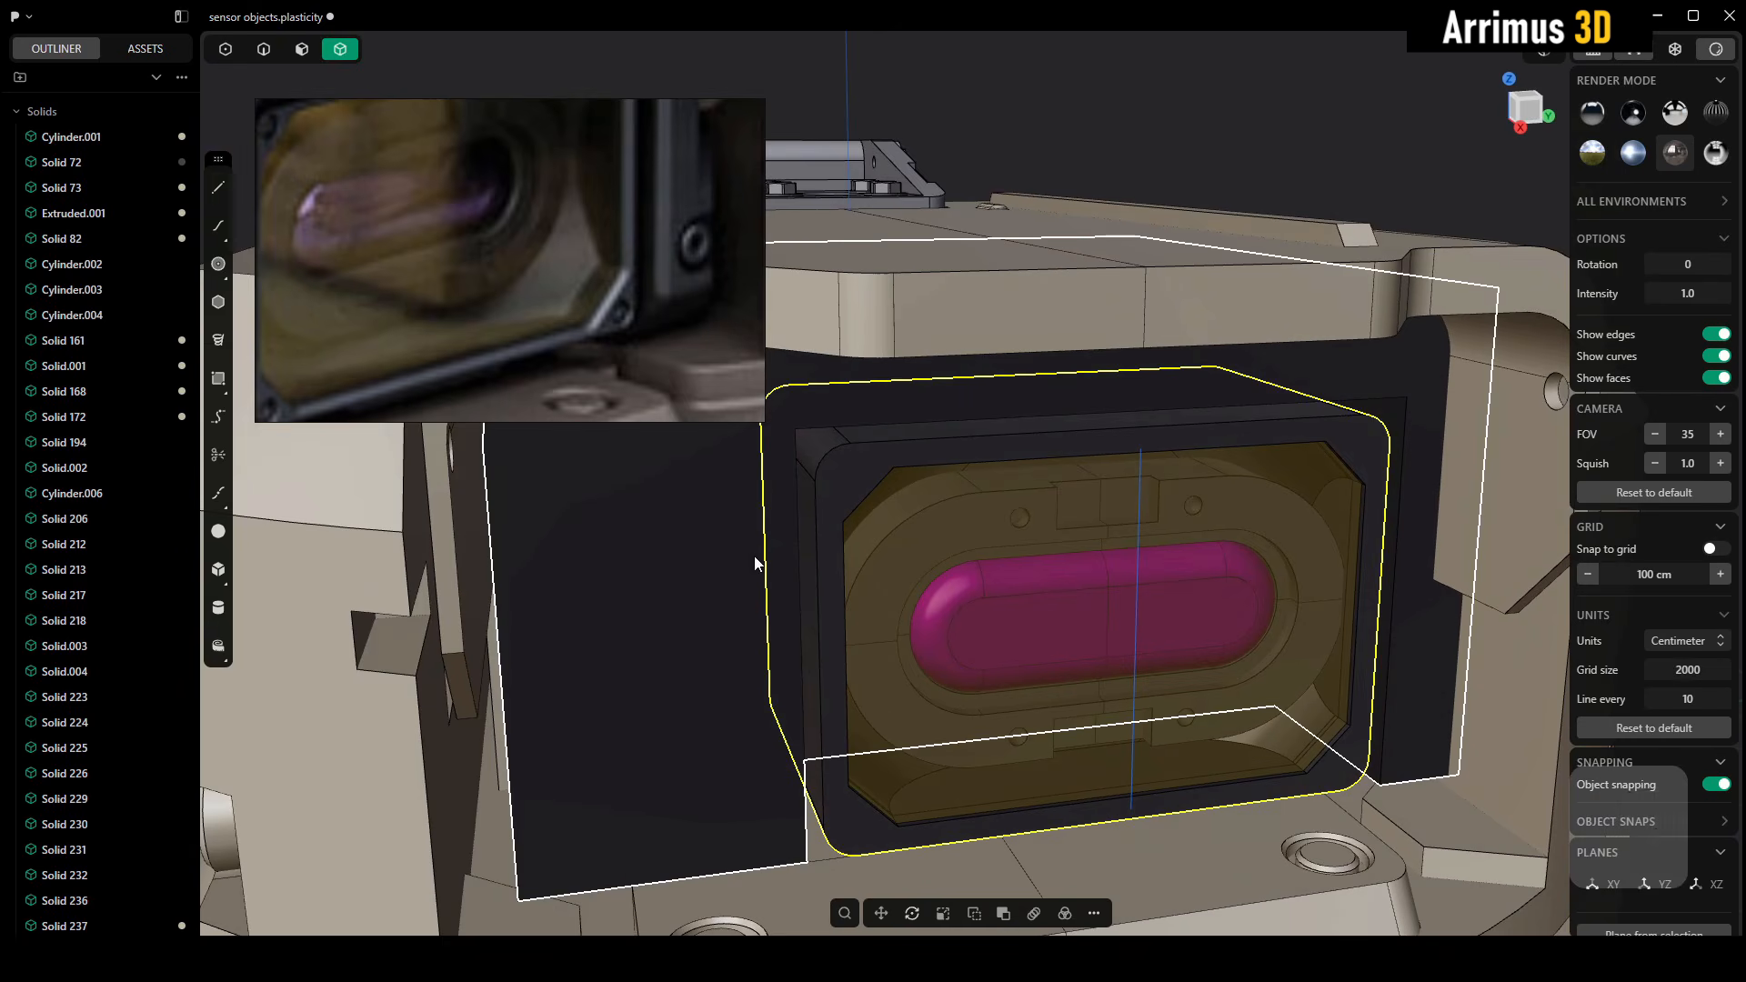
middle_click_drag(525, 306, 603, 275)
left_click(1137, 180)
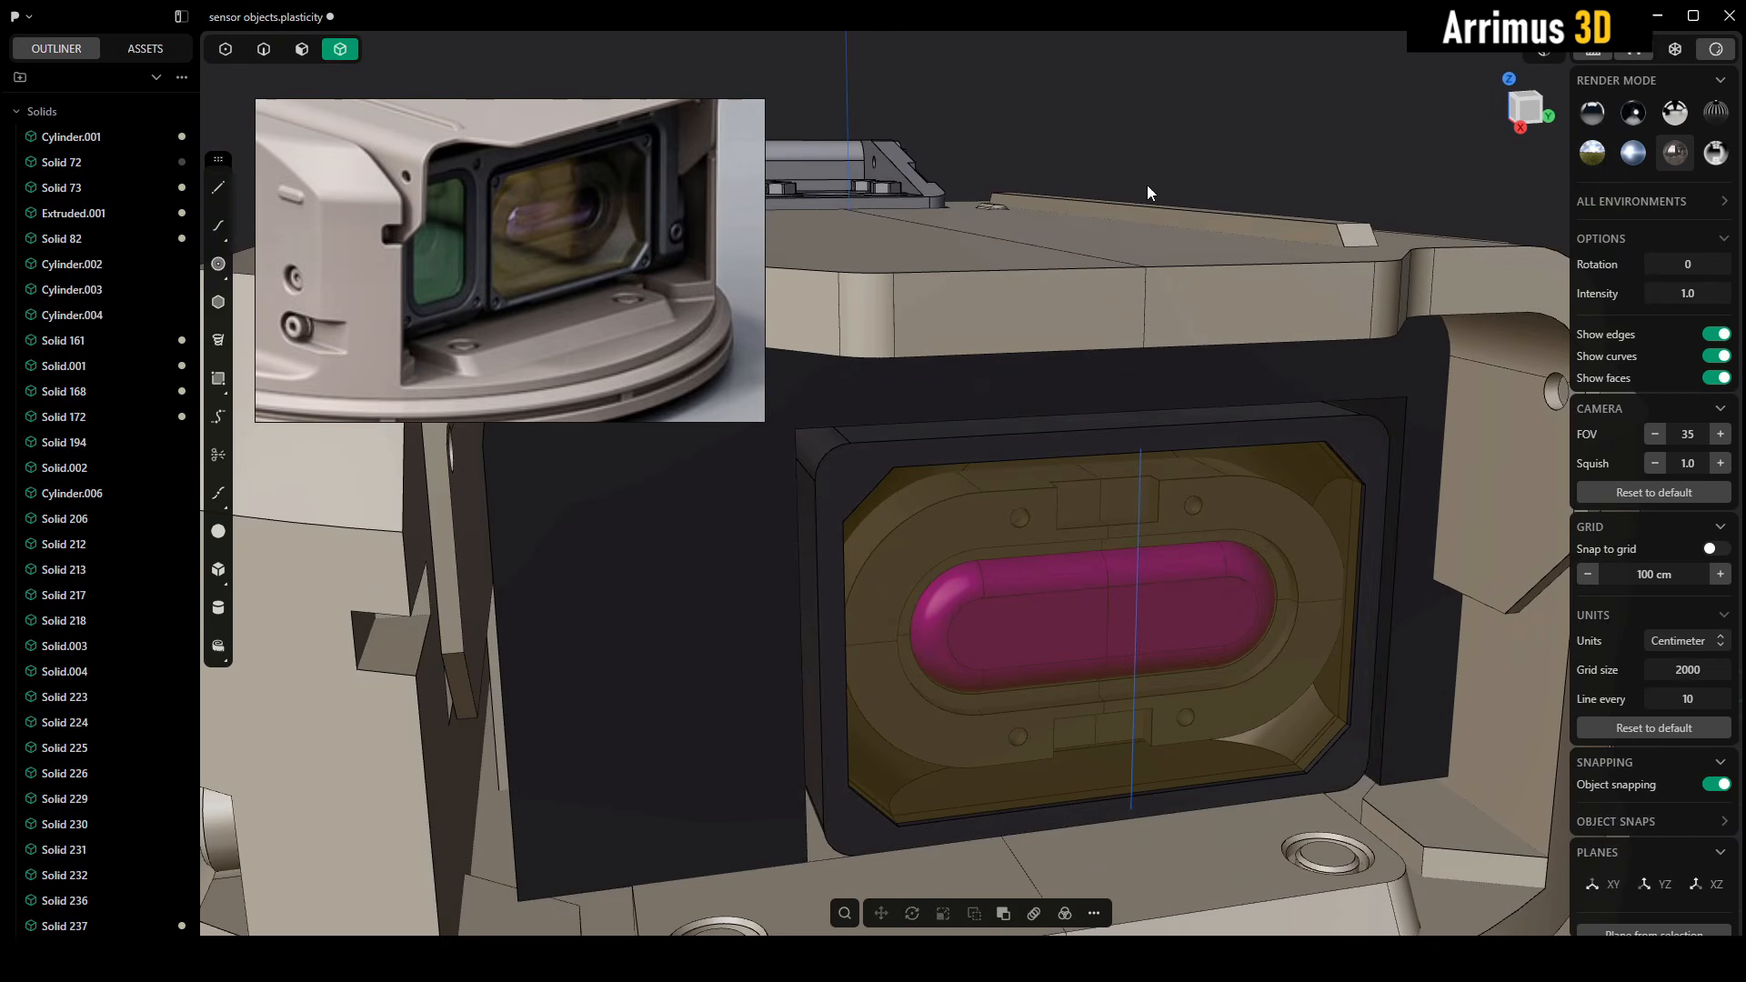
Push the dark surround's outer end face inward, near the housing's side wall, checking it in isolation
middle_click_drag(1299, 460, 1333, 517)
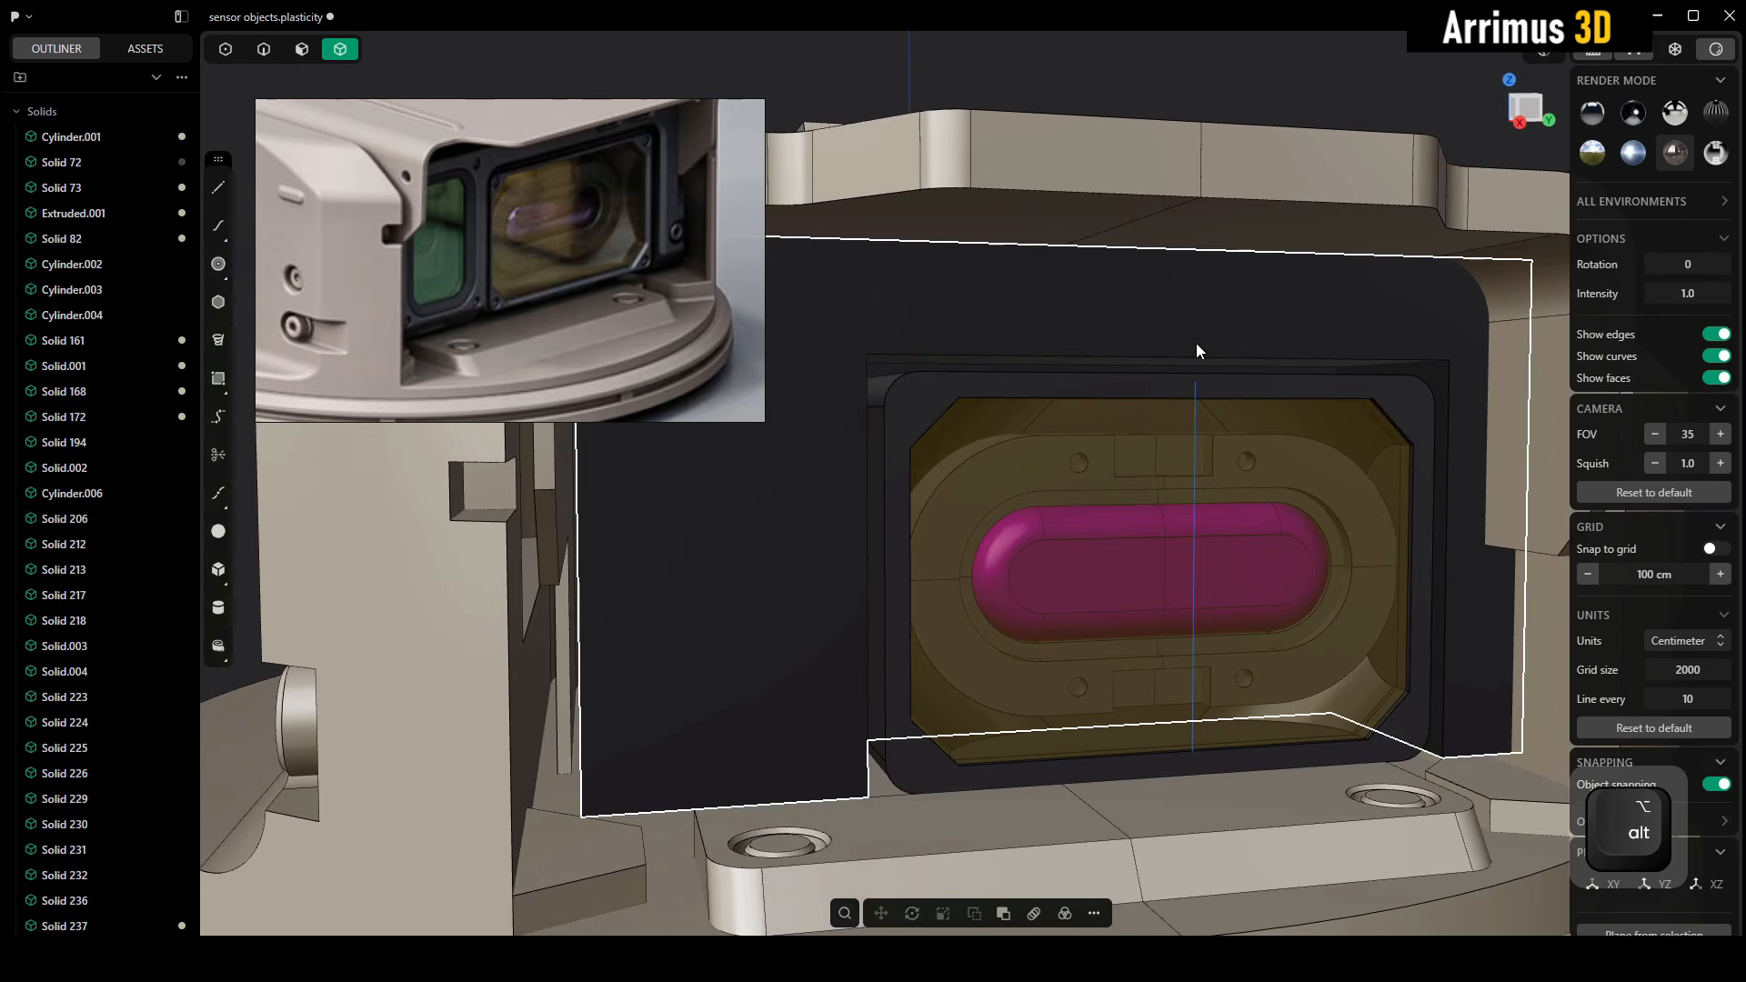
left_click(1197, 354)
middle_click_drag(1198, 357, 1373, 522)
key("slash")
key("3")
left_click(1330, 485)
key("d")
left_click(1310, 482)
key("slash")
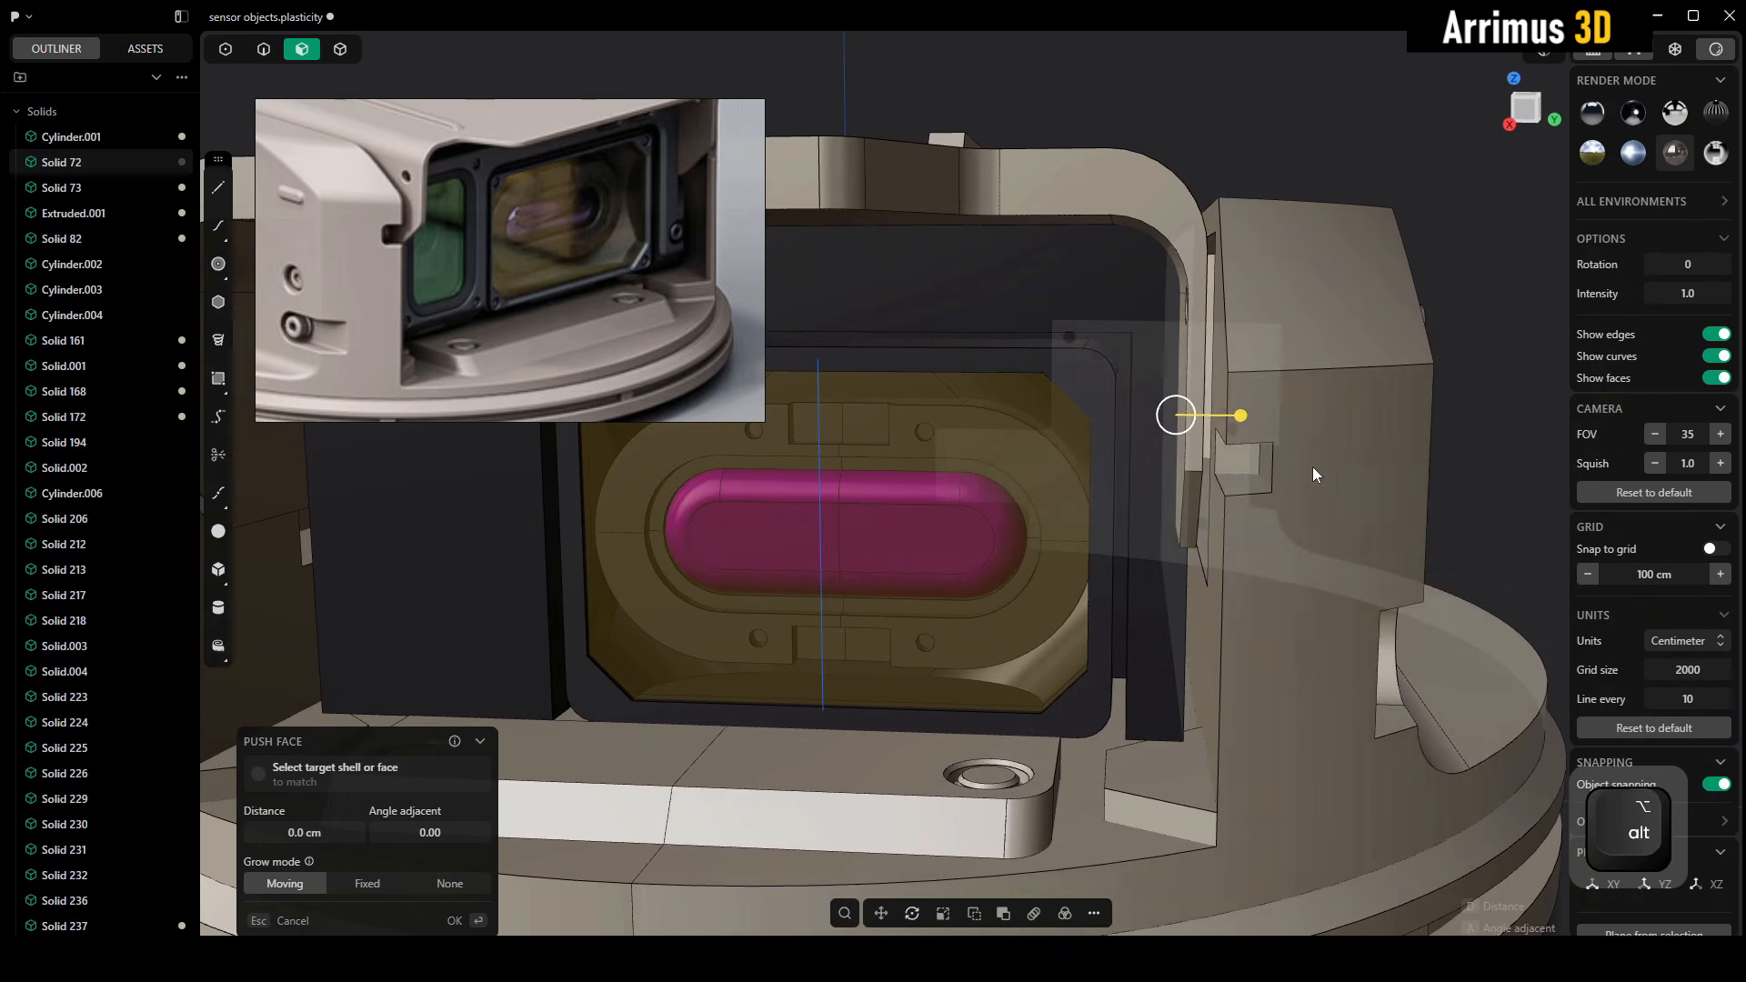
key("d")
left_click(1285, 451)
right_click(1285, 451)
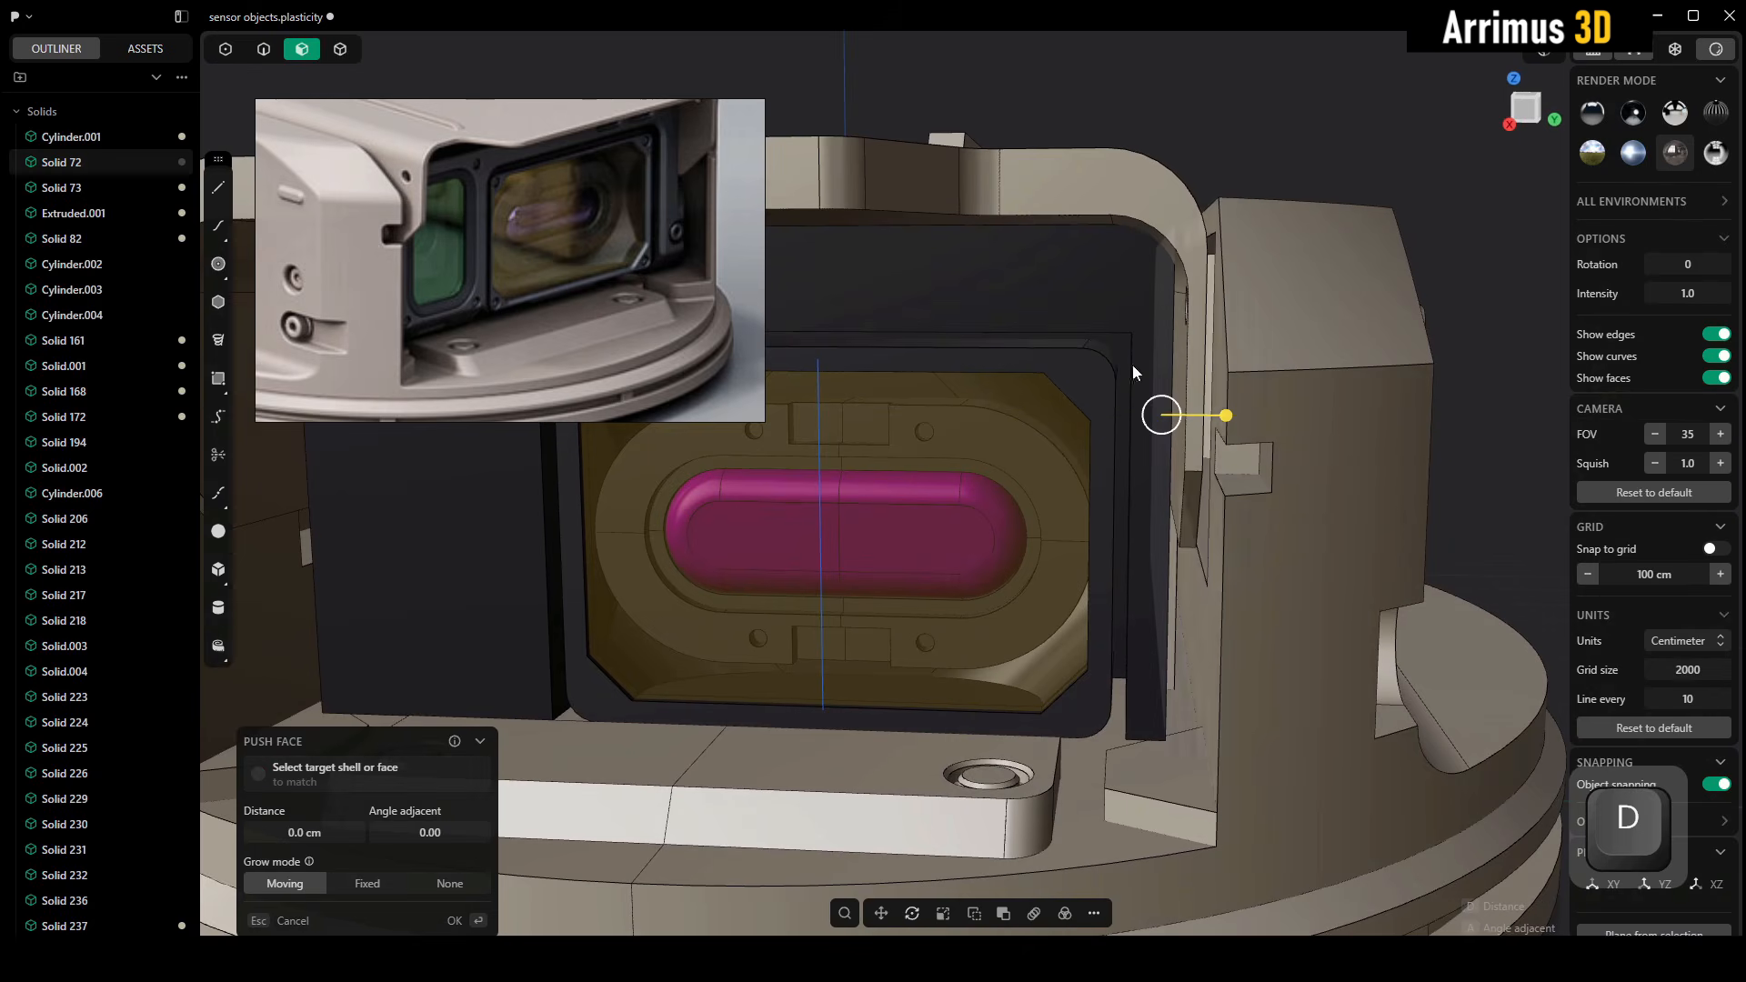
Compare the reference's dark frame side, its screw and the gap beside the housing wall with the model
scroll(687, 156, "up", 4)
scroll(664, 209, "up", 3)
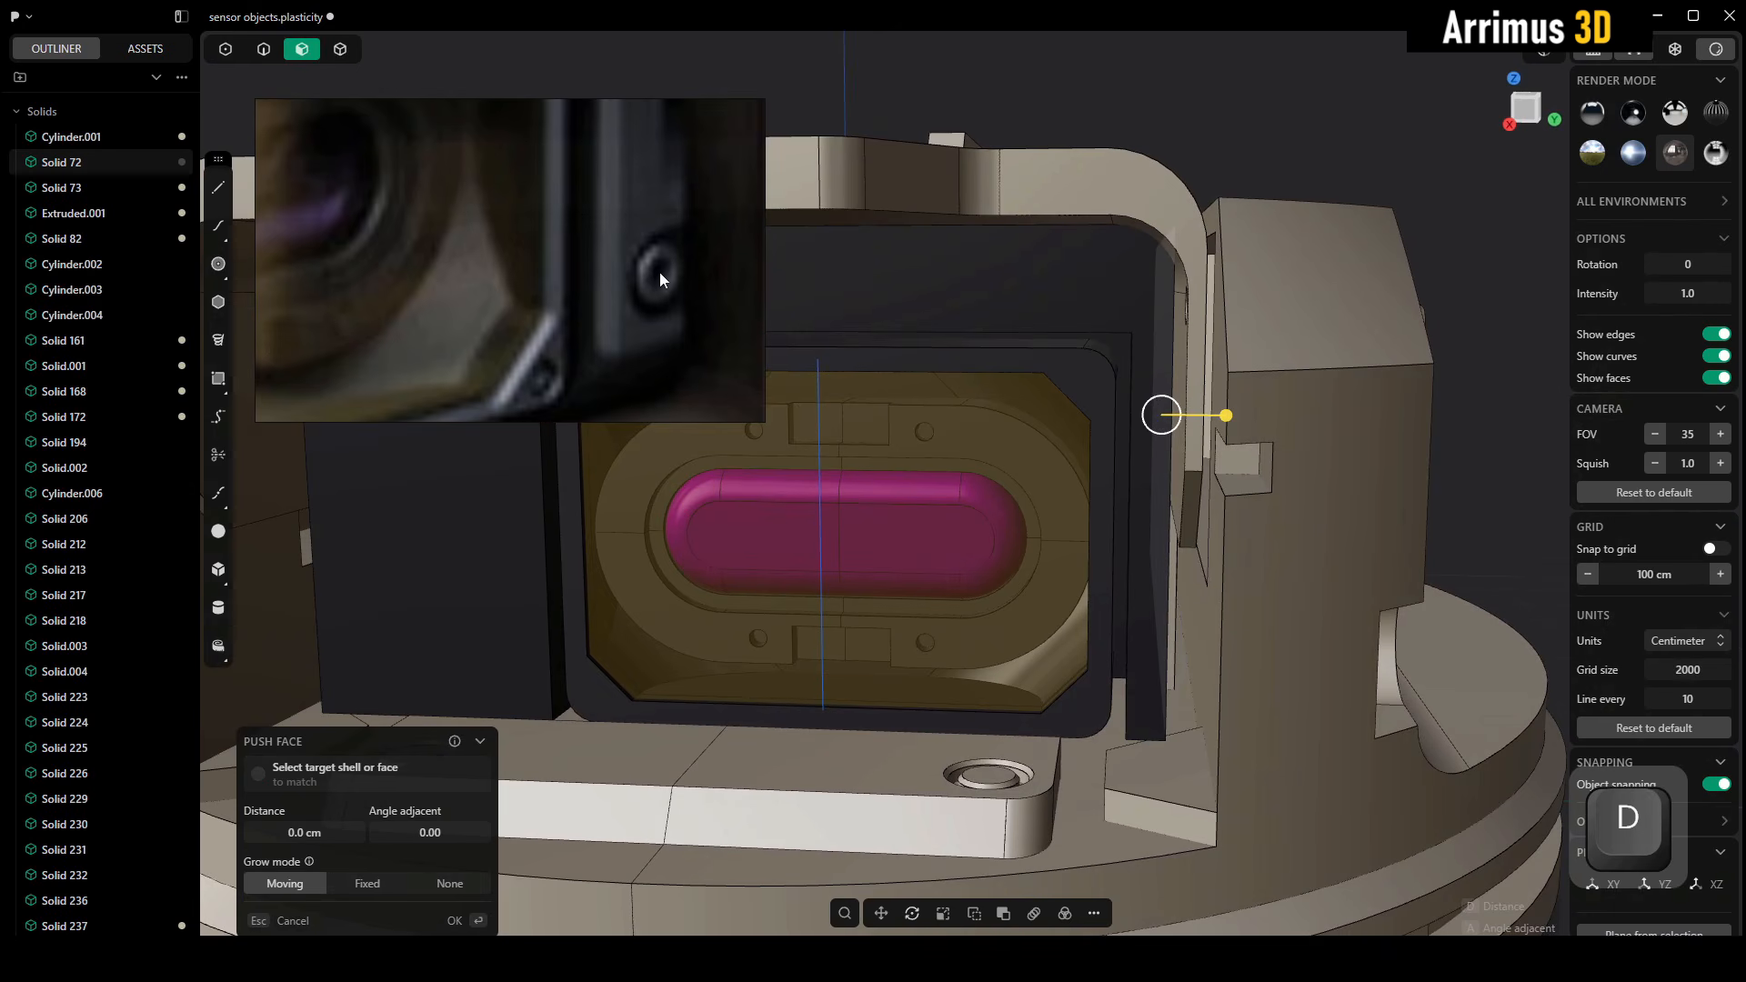
left_click(1365, 121)
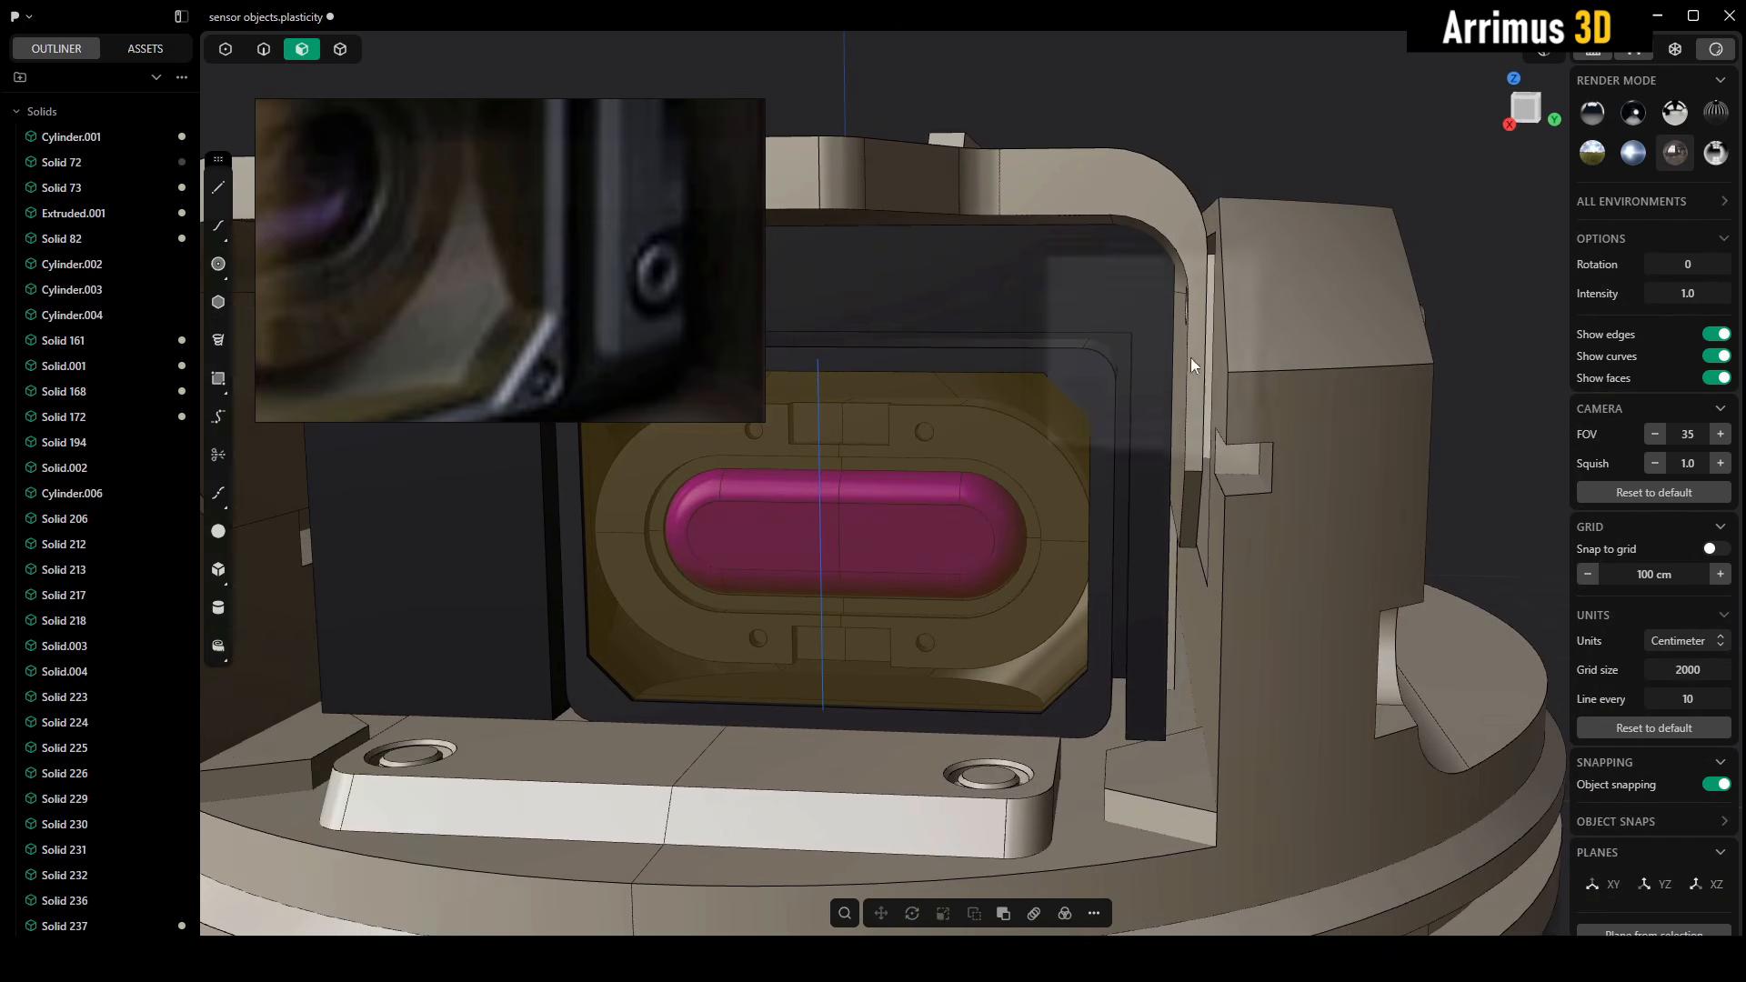
mouse_move(1152, 492)
middle_mouse_down("alt")
mouse_move(1175, 504)
mouse_move(1148, 499)
middle_mouse_up("alt")
scroll(589, 209, "down", 1)
middle_click_drag(589, 209, 559, 336)
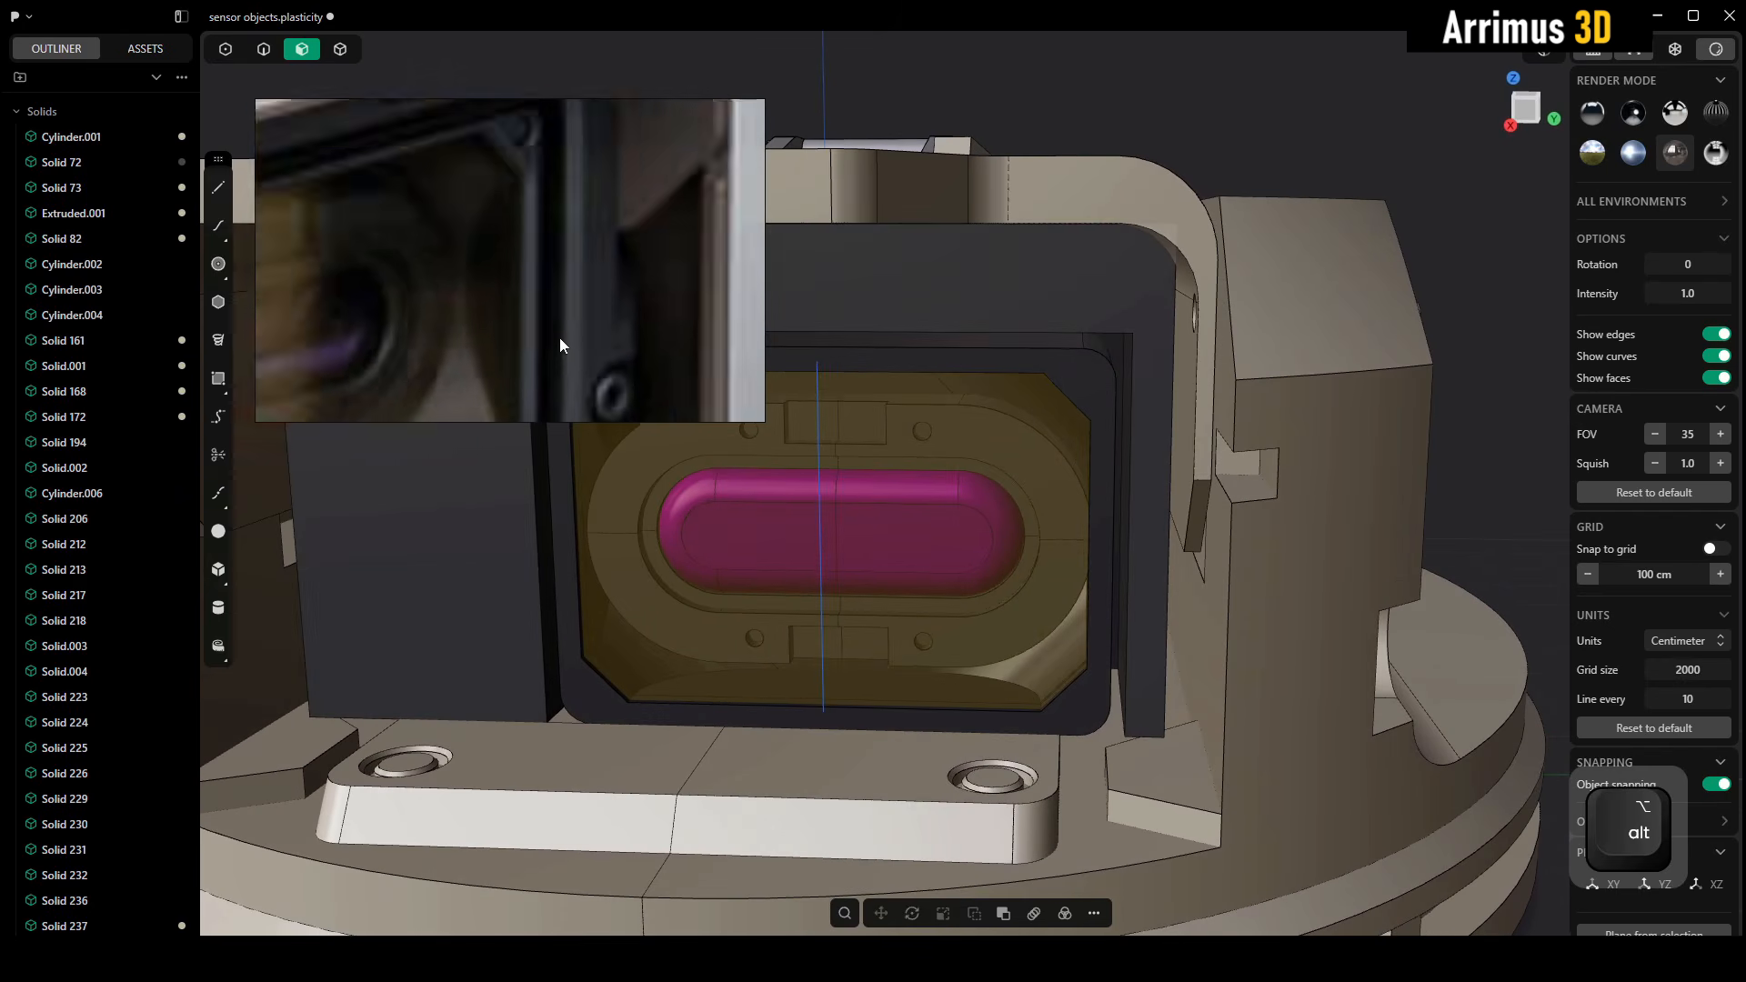
scroll(582, 305, "down", 5)
scroll(588, 298, "up", 3)
middle_click_drag(1057, 406, 1024, 444, "alt")
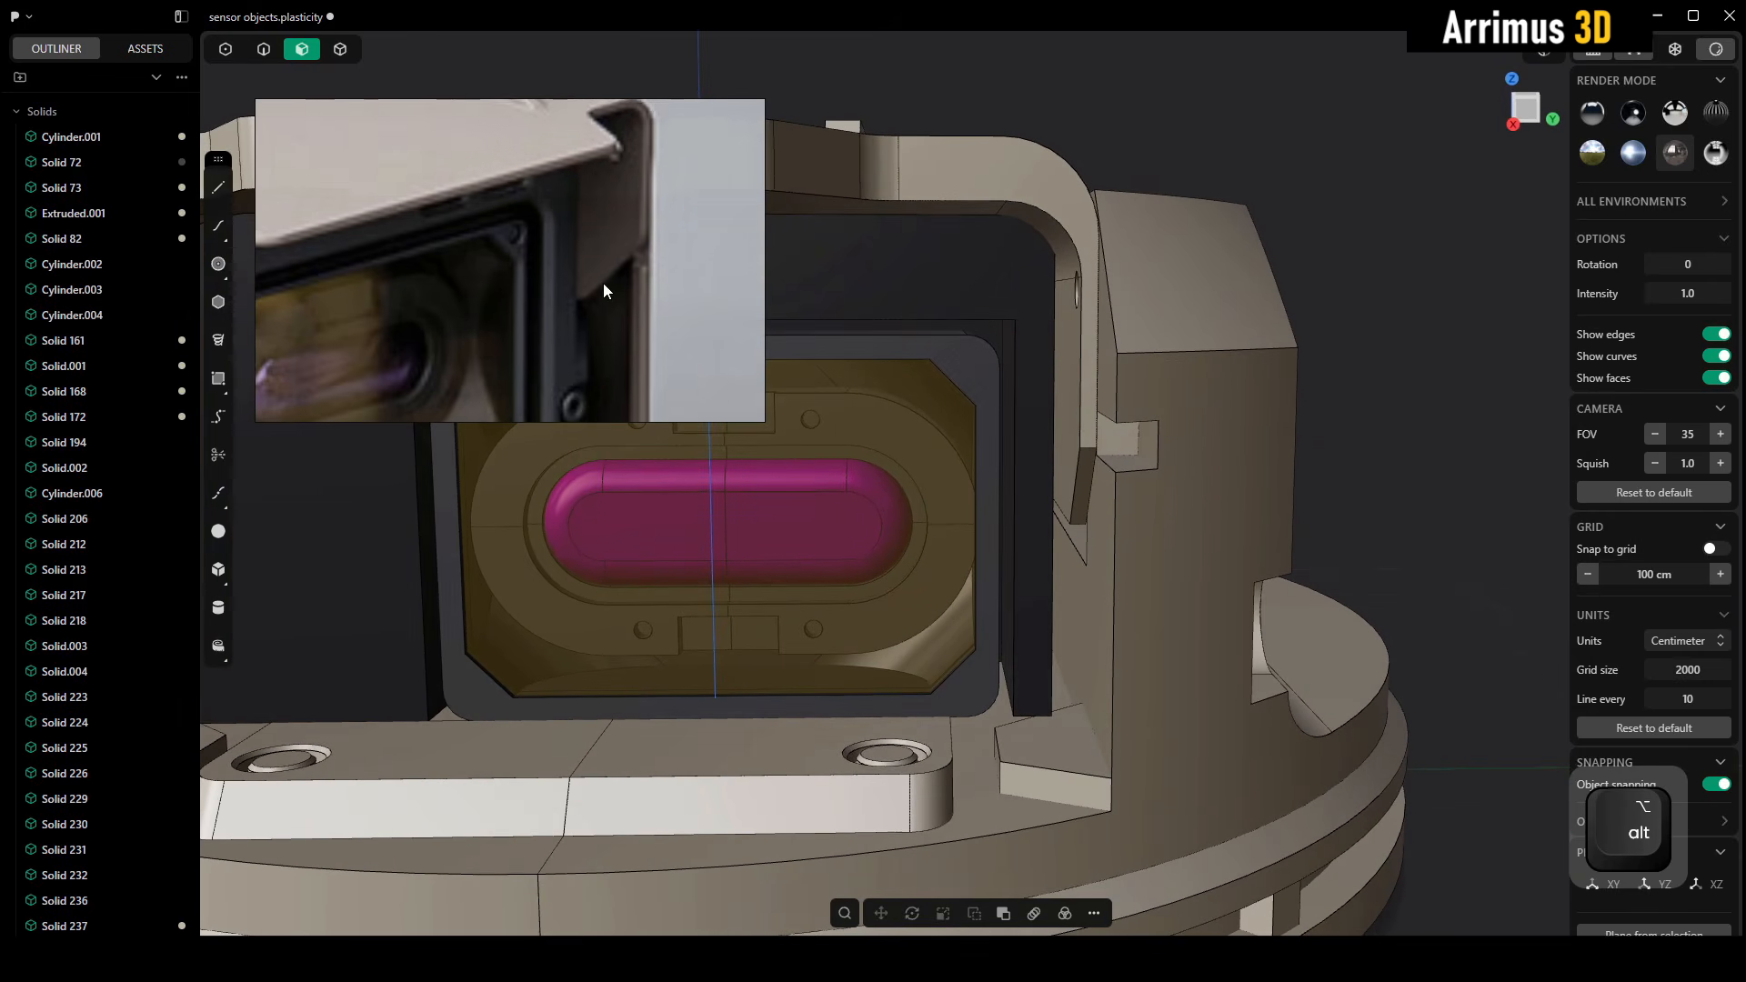
middle_click_drag(603, 282, 595, 206)
scroll(1073, 380, "up", 2)
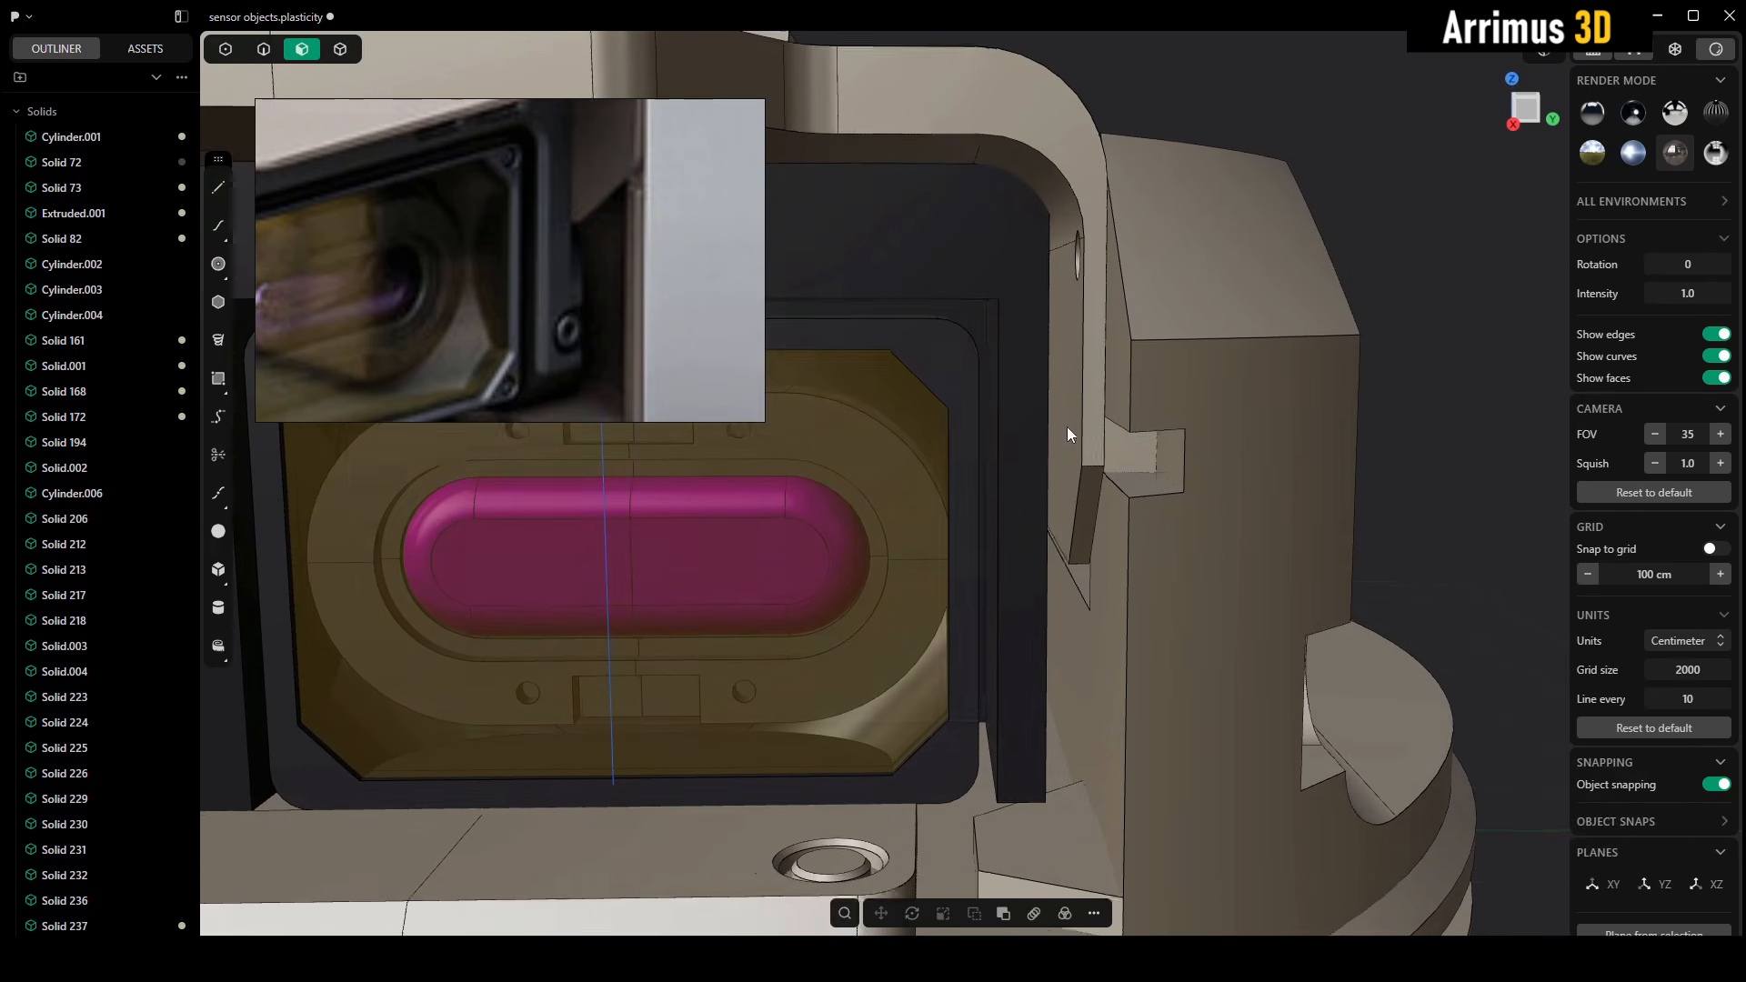
middle_click_drag(1067, 427, 981, 408, "alt")
scroll(593, 271, "up", 3)
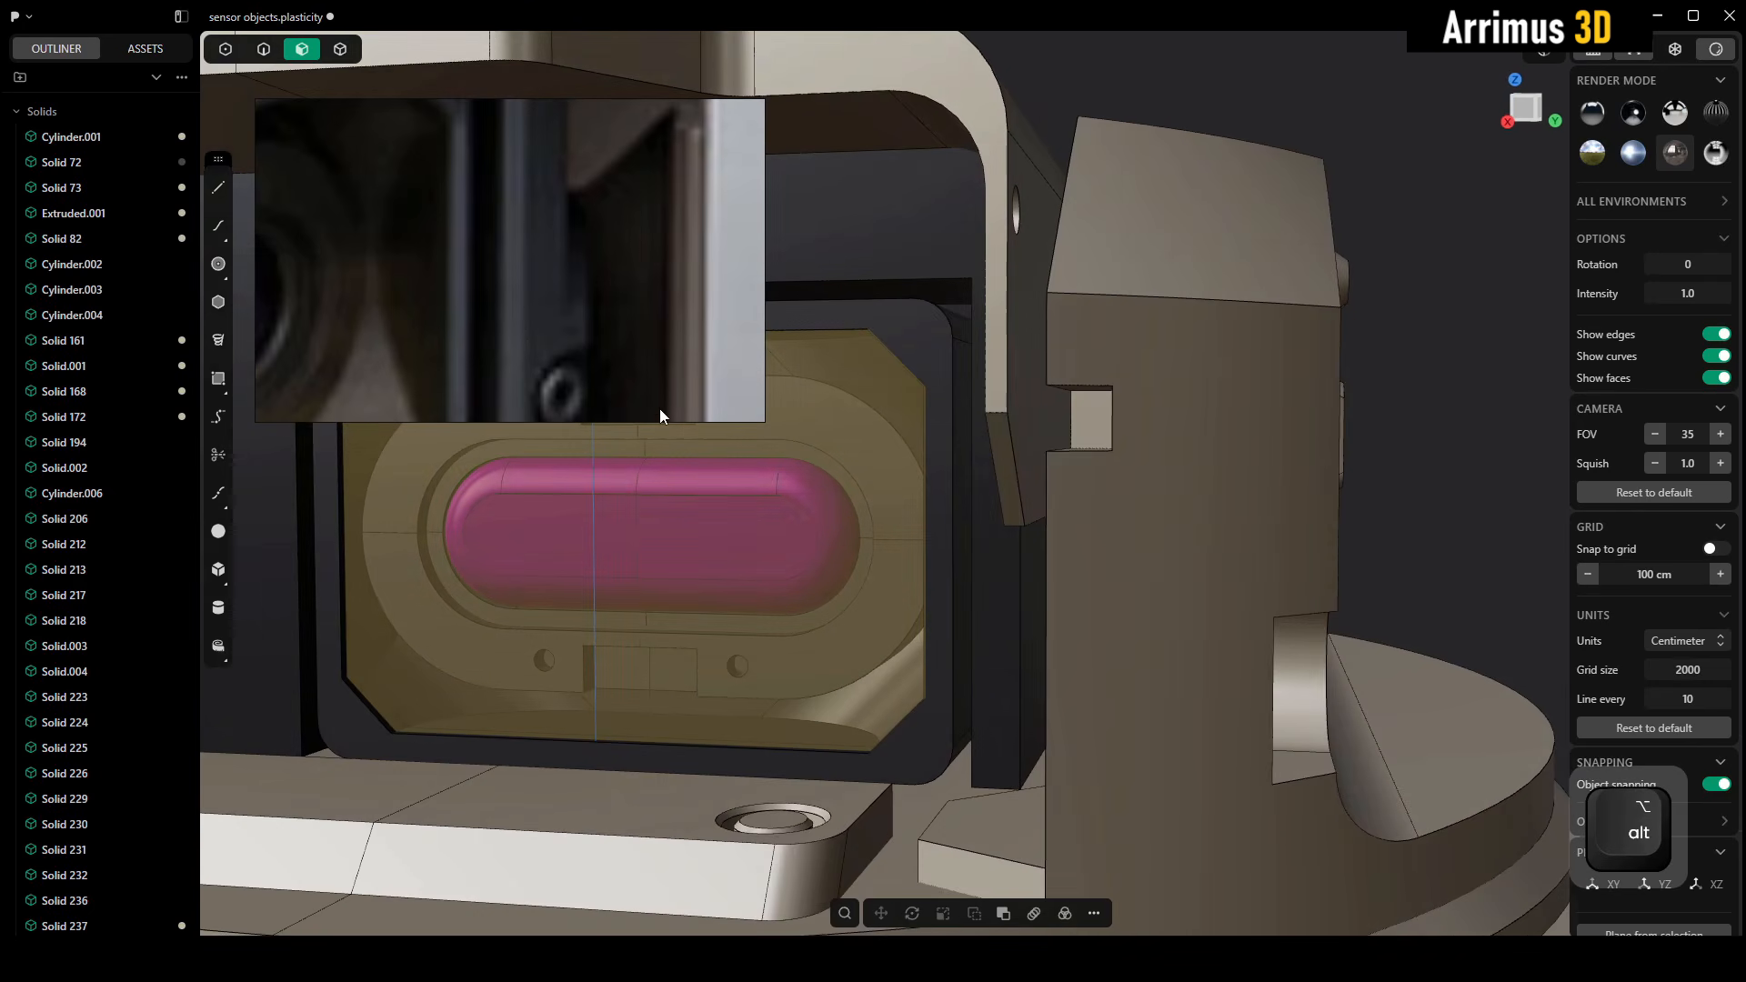
Isolate the solid that combines the beige cover and the dark surround
middle_click_drag(1018, 542, 996, 478)
key("4")
left_click(1001, 516)
key("alt+q")
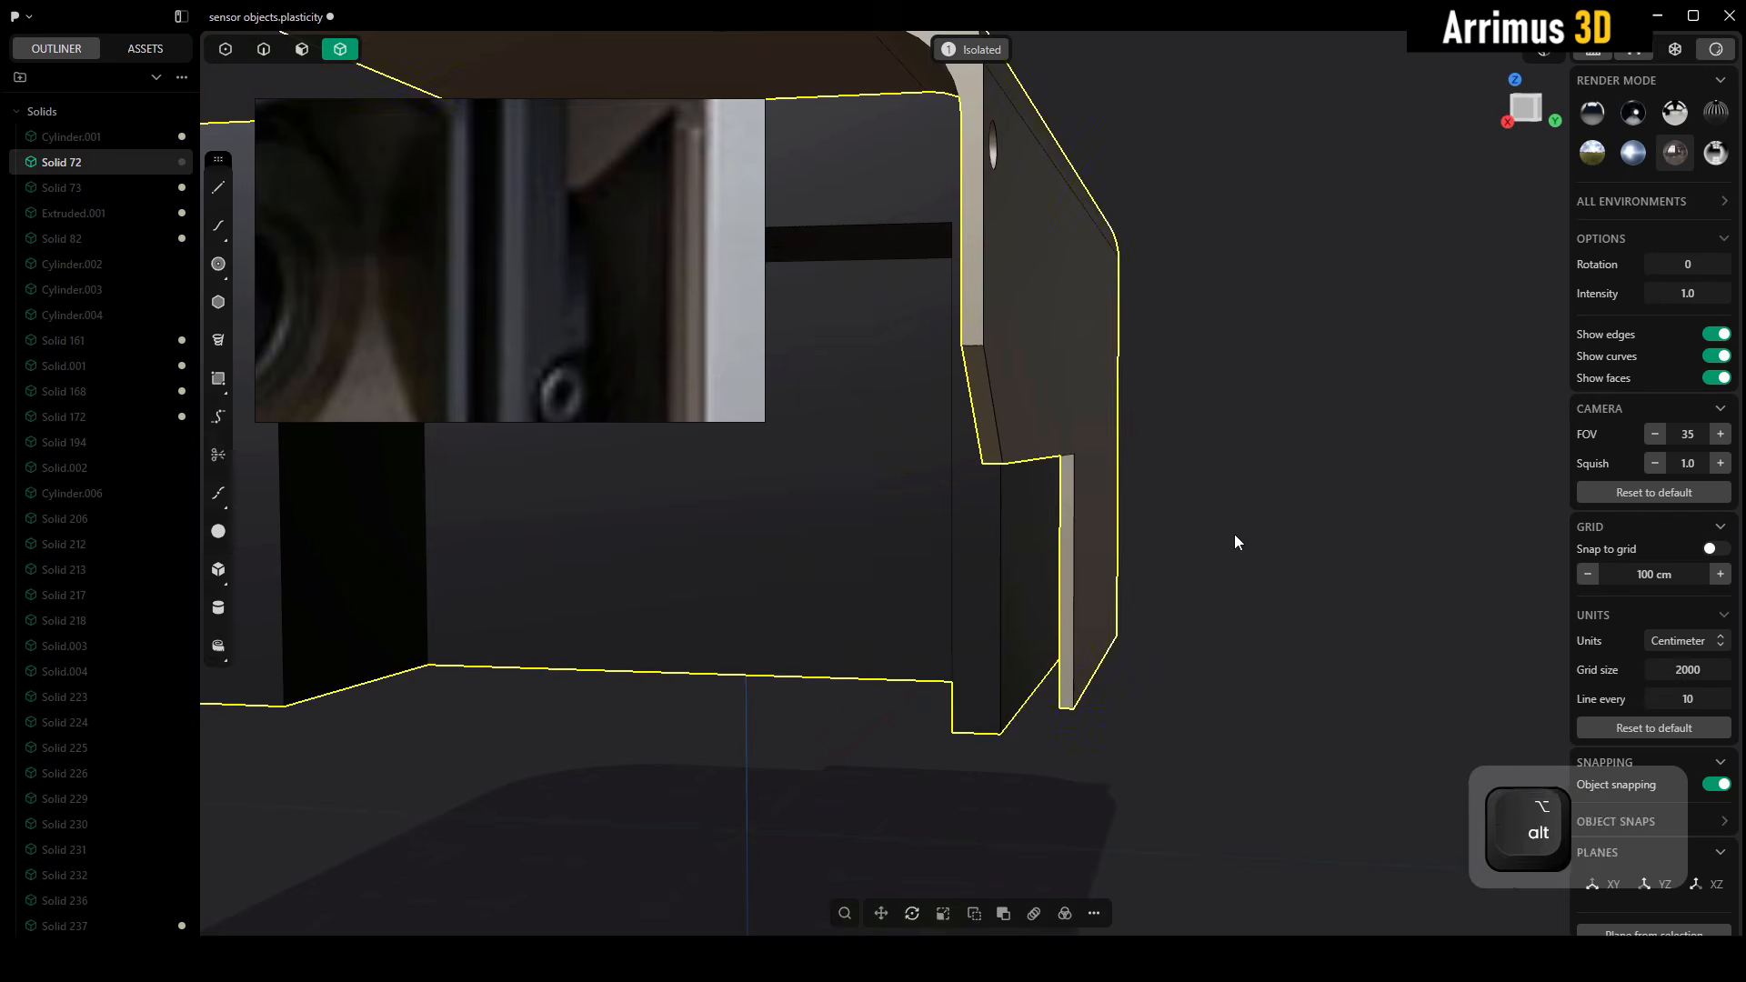
Set the environment rotation to 108 and offset the dark side wall's lower edge by about 105 cm to split its face
middle_click_drag(1235, 542, 980, 674, "alt")
key("2")
left_click(1046, 688)
key("b")
left_click_drag(1688, 265, 1737, 264)
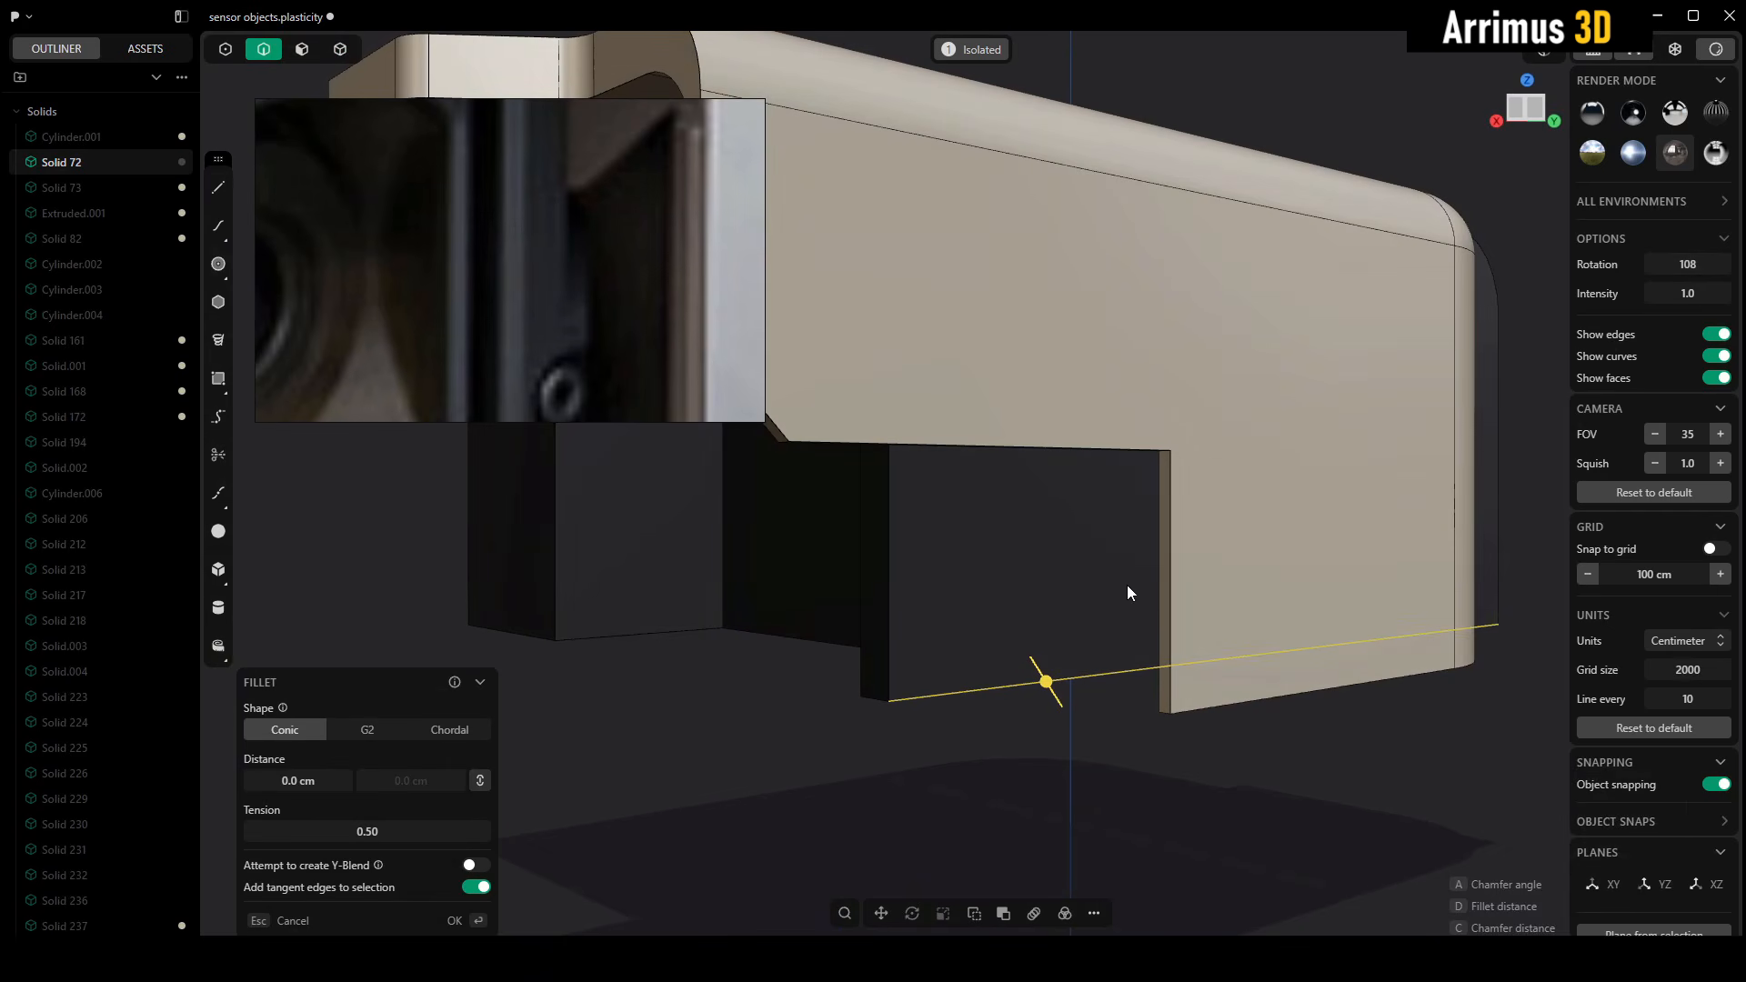
key("o")
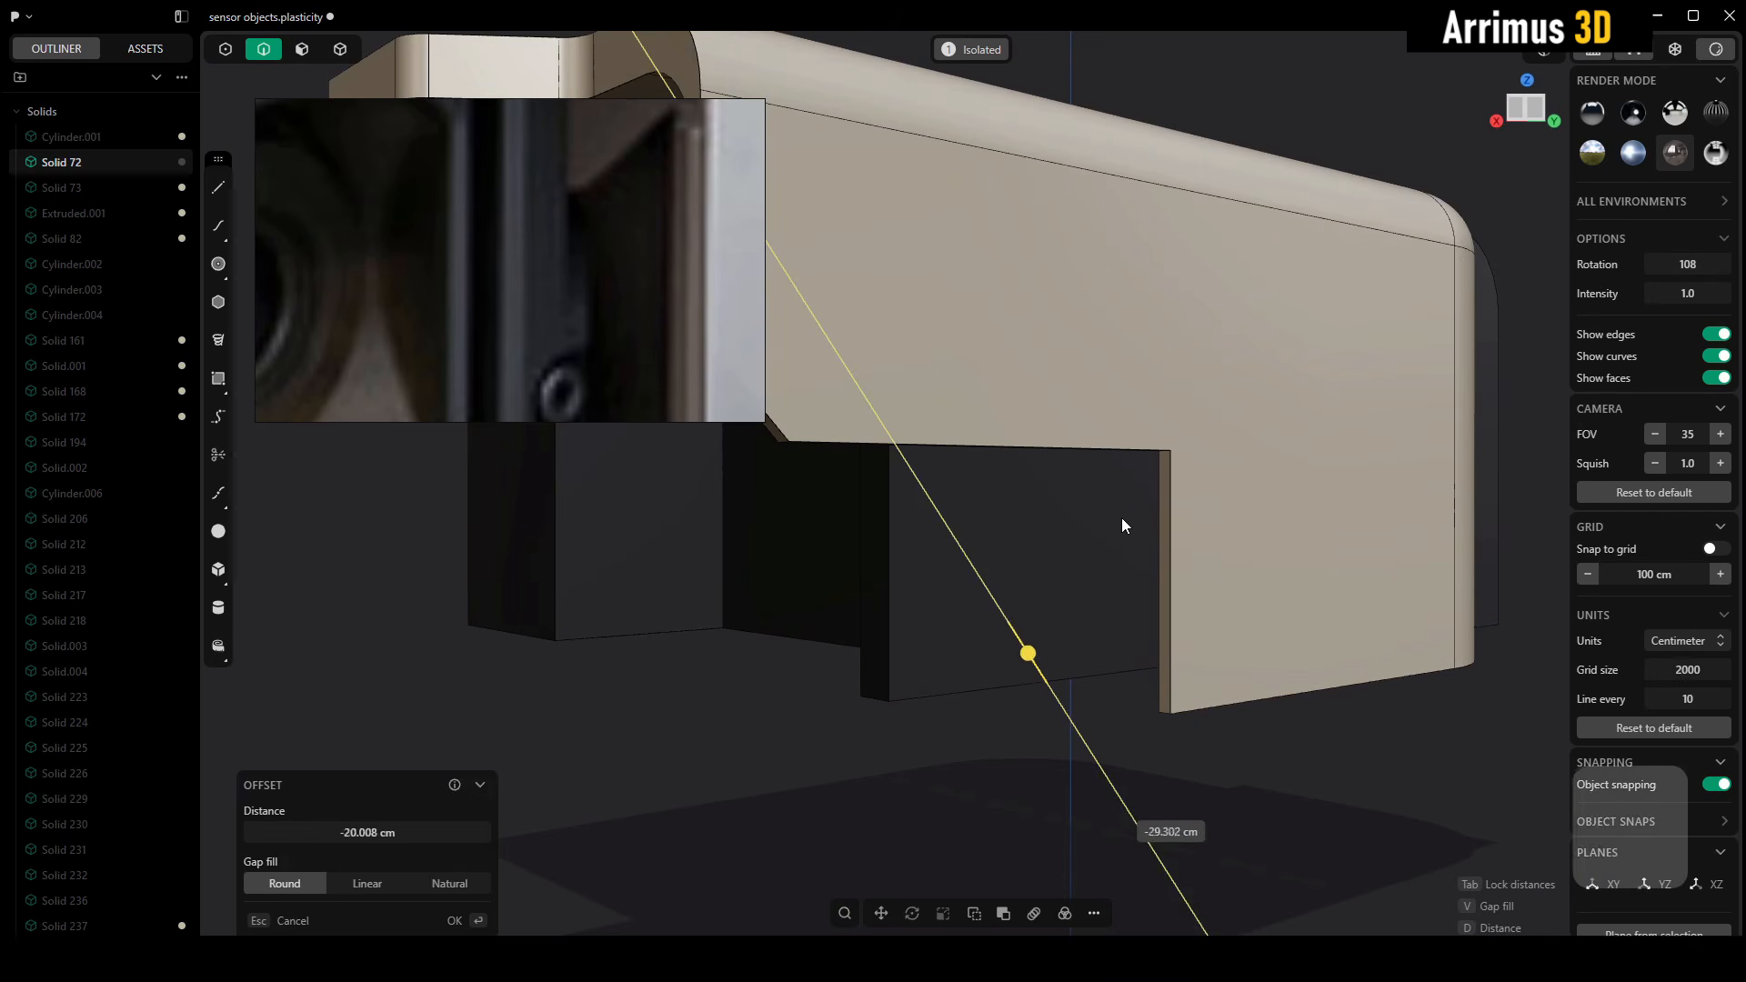
left_click(1168, 767)
right_click(1274, 756)
Extrude the lower strip of the dark side wall outward by about 18 cm
key("3")
left_click(980, 603)
middle_click_drag(980, 604, 1018, 591, "alt")
key("e")
key("d")
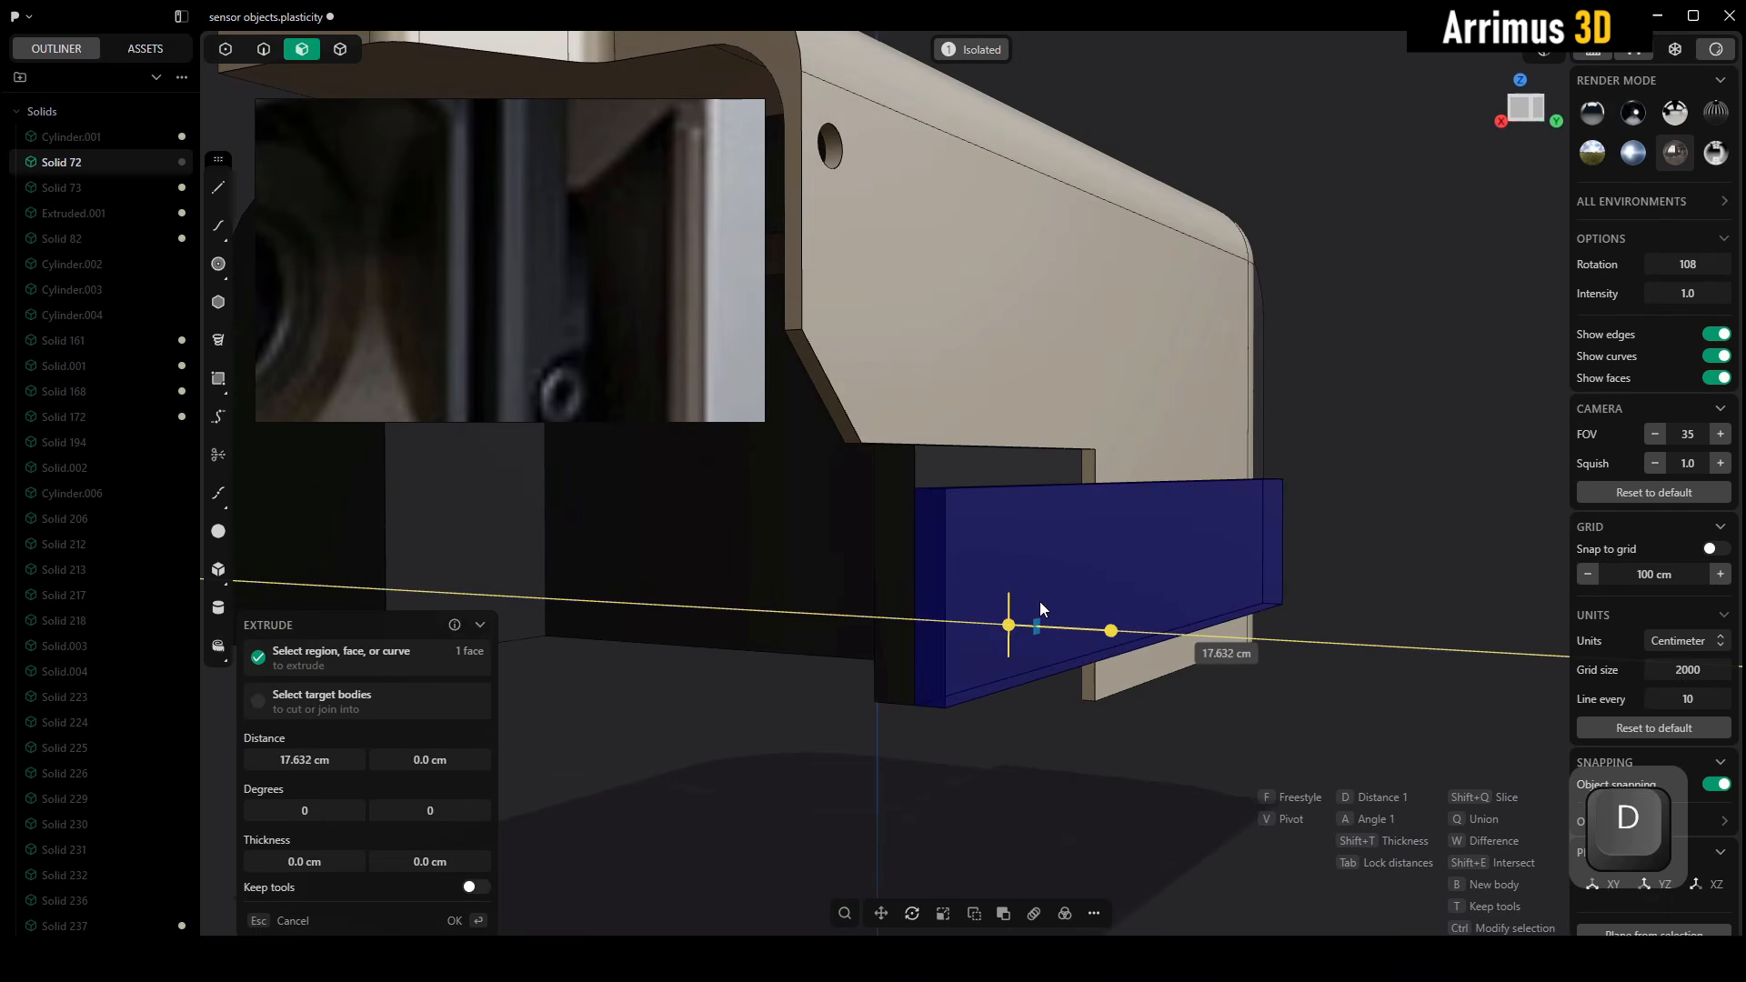
left_click(1046, 603)
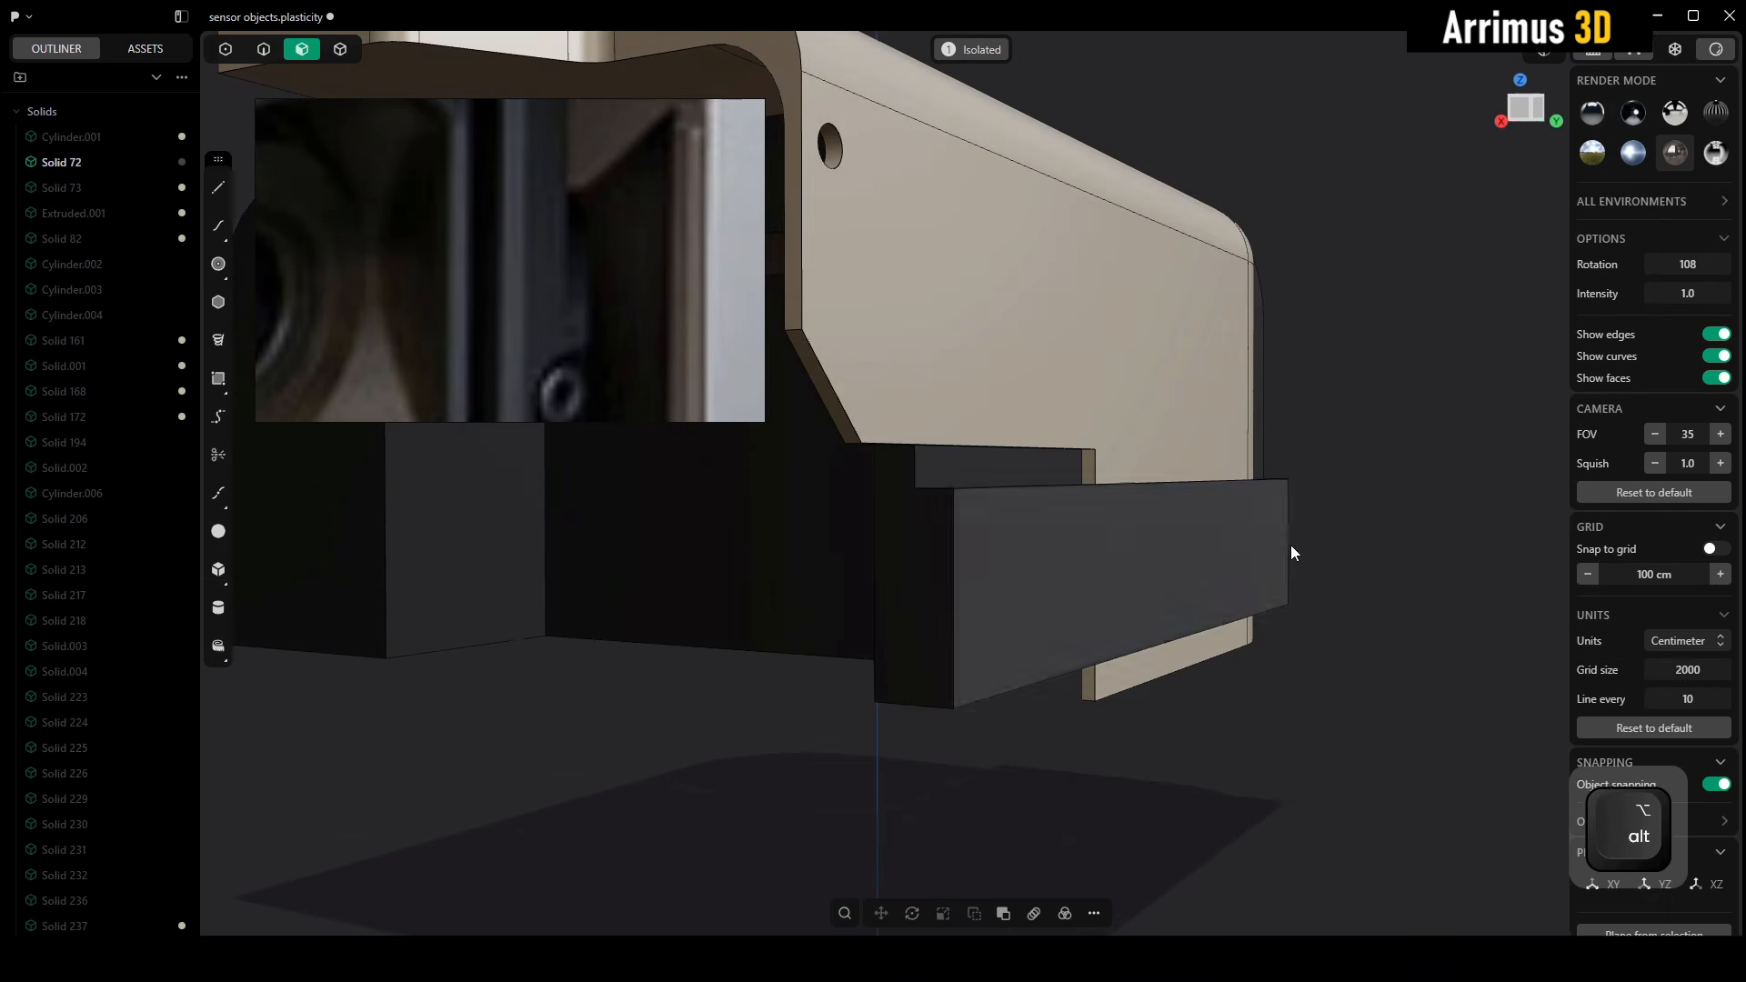
Exit isolation and set the environment rotation to 0
middle_click_drag(1290, 546, 1443, 552, "alt")
key("alt+q")
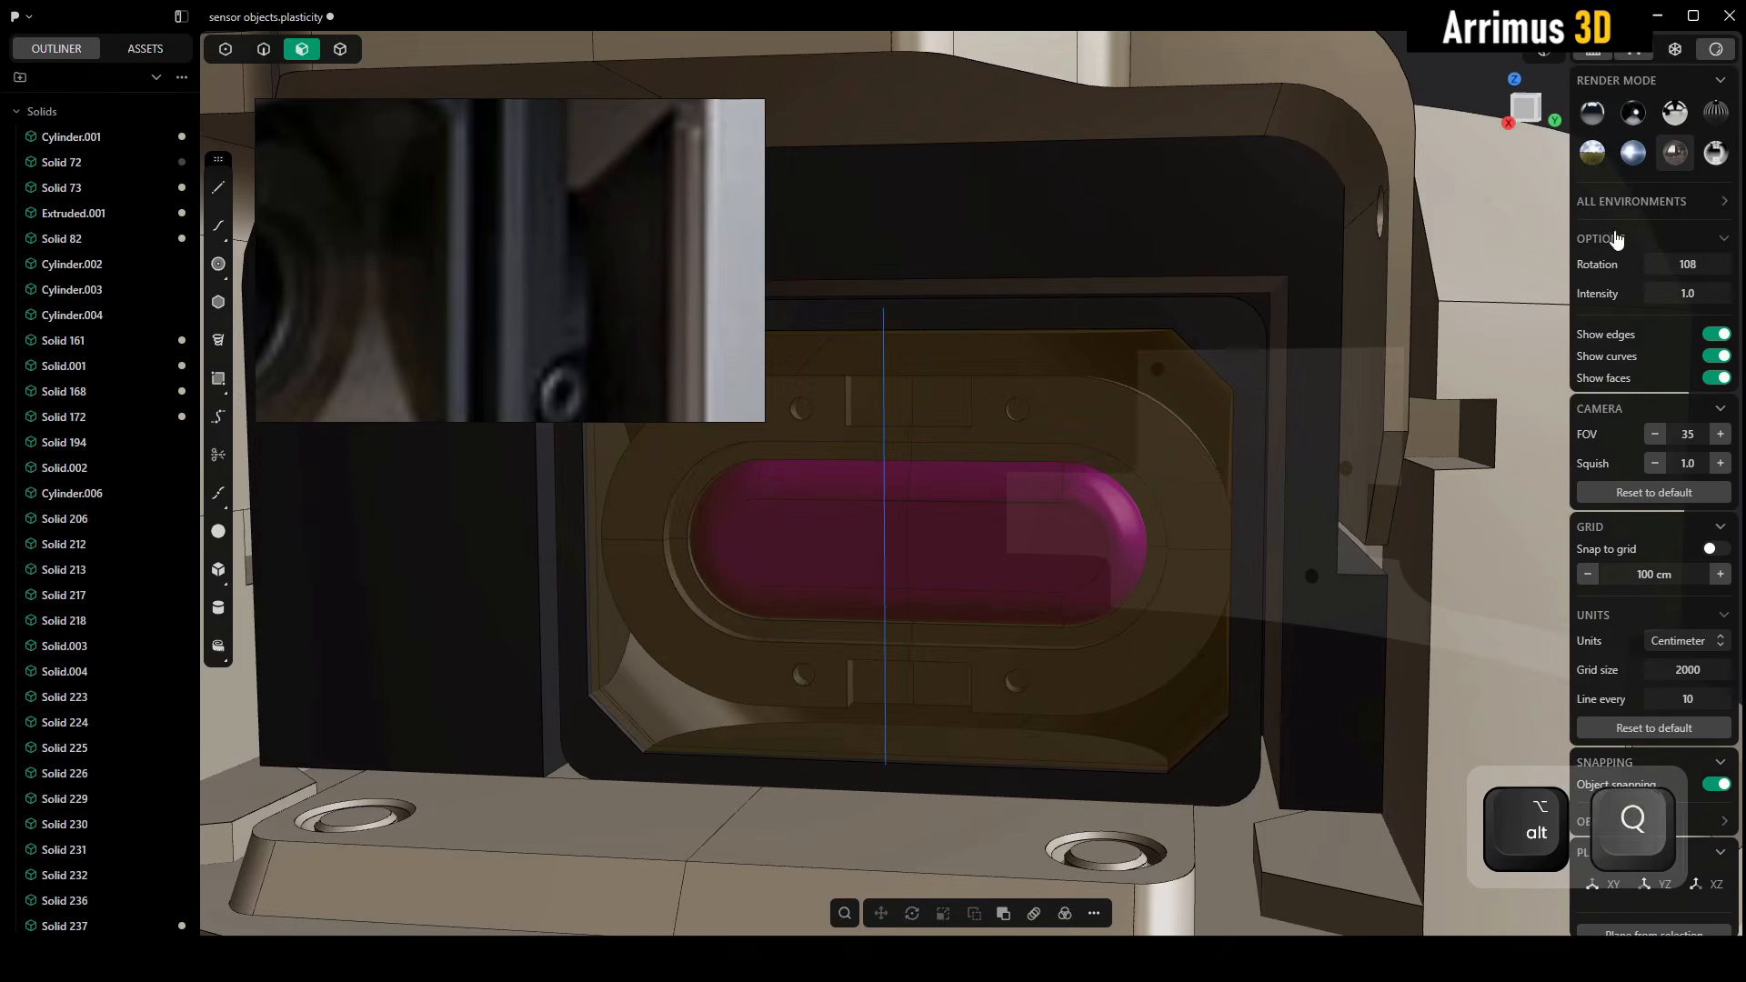
left_click(1688, 264)
type("0")
key("Return")
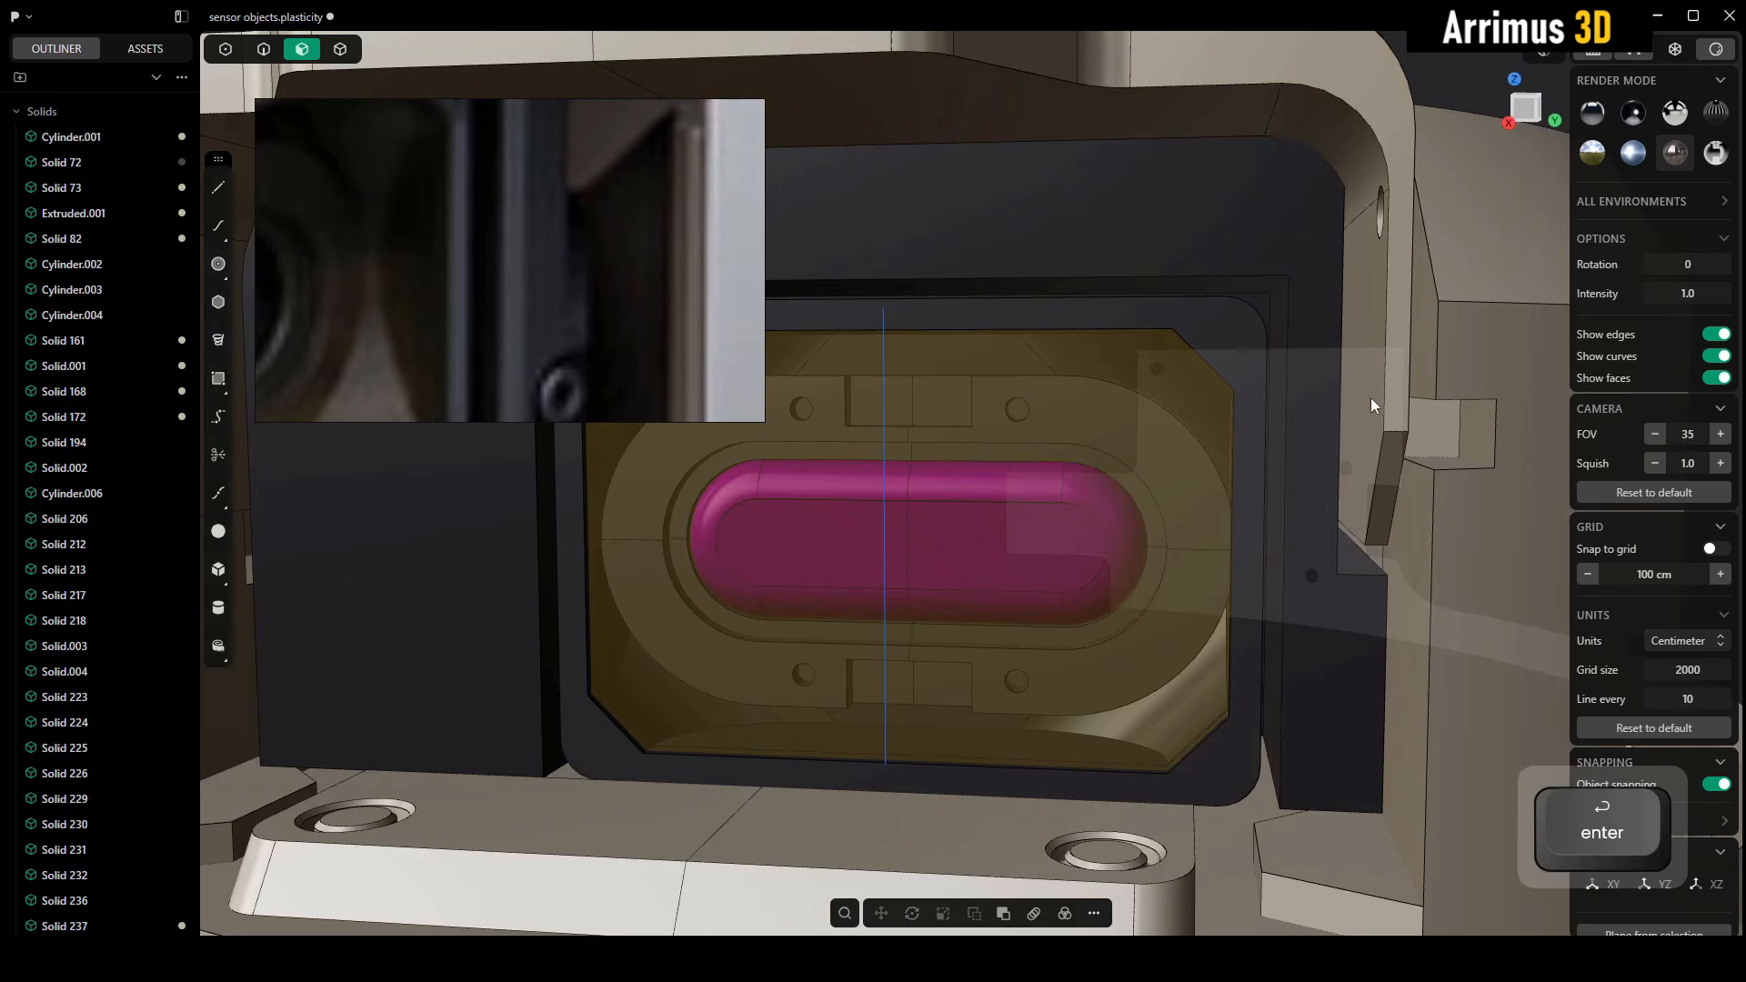
Check how the beige cover's side wall meets the outer housing, and isolate the cover solid again
middle_click_drag(1373, 406, 1130, 442, "alt")
middle_click_drag(1148, 433, 1115, 341, "alt")
key("4")
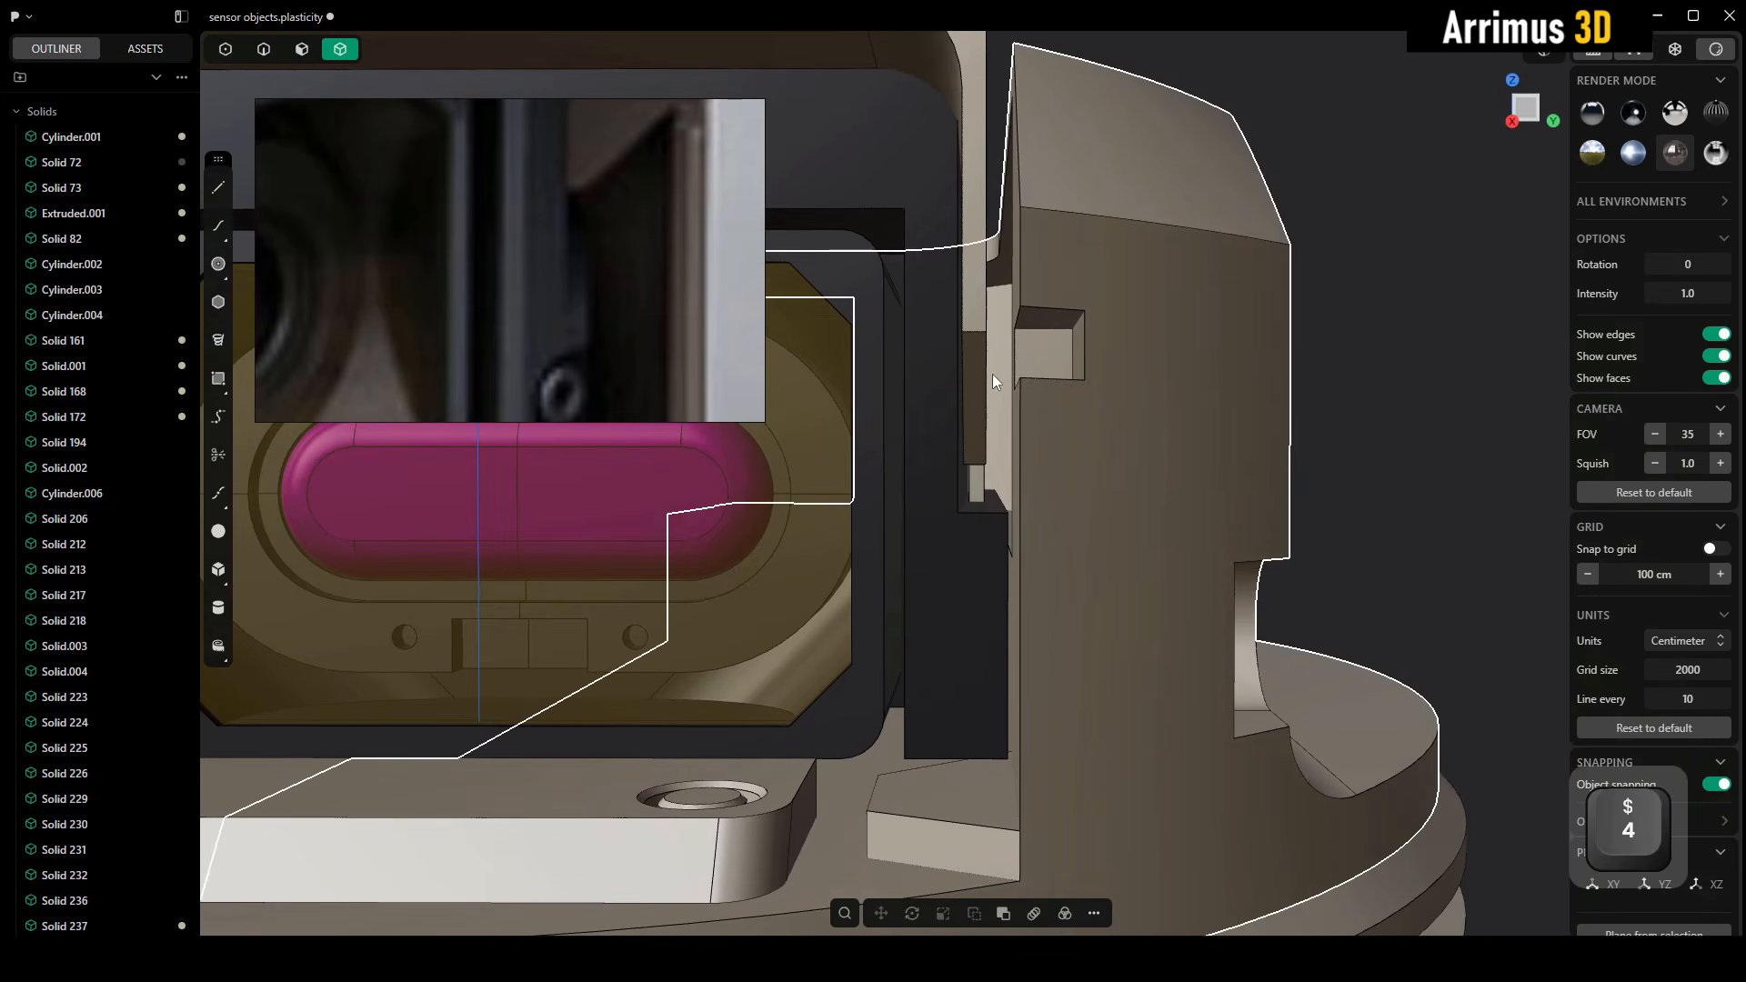
left_click(984, 373)
middle_click_drag(984, 373, 914, 384, "alt")
key("slash")
key("slash")
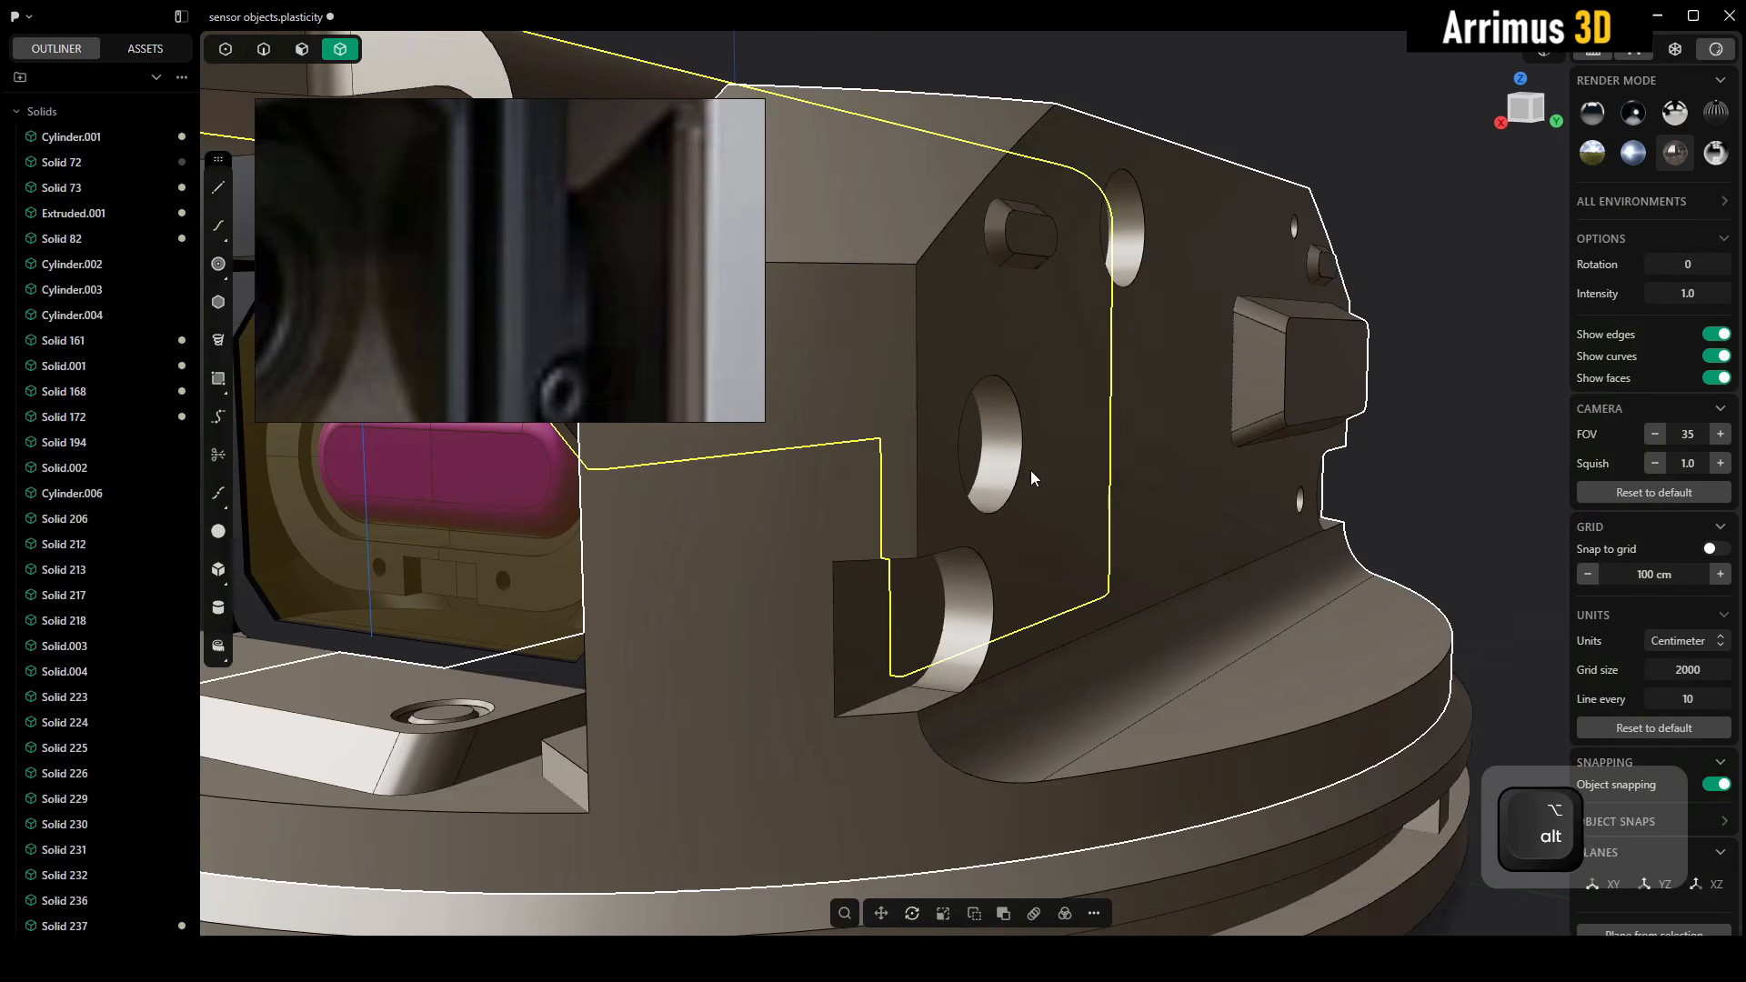
middle_click_drag(872, 618, 744, 625, "alt")
key("slash")
key("slash")
left_click(750, 624)
key("slash")
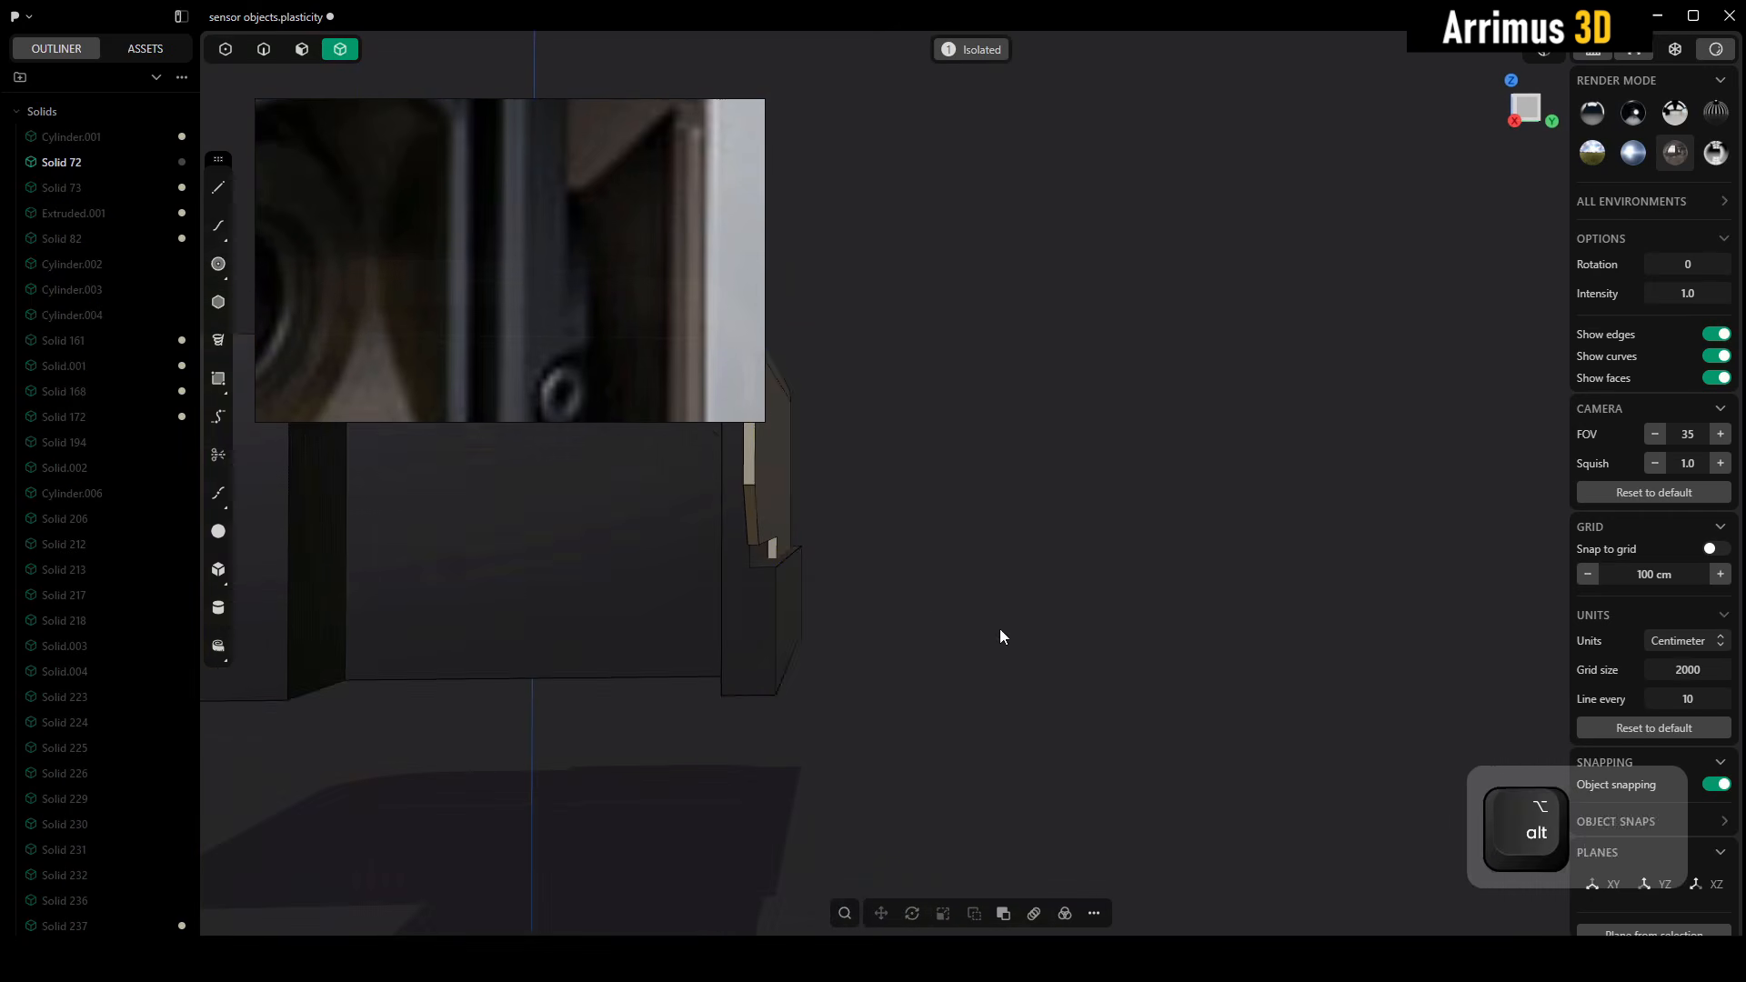
Cut the cover solid with the narrow underside face of its beige side wall to separate the lower leg
middle_click_drag(1000, 630, 1196, 566, "alt")
key("c")
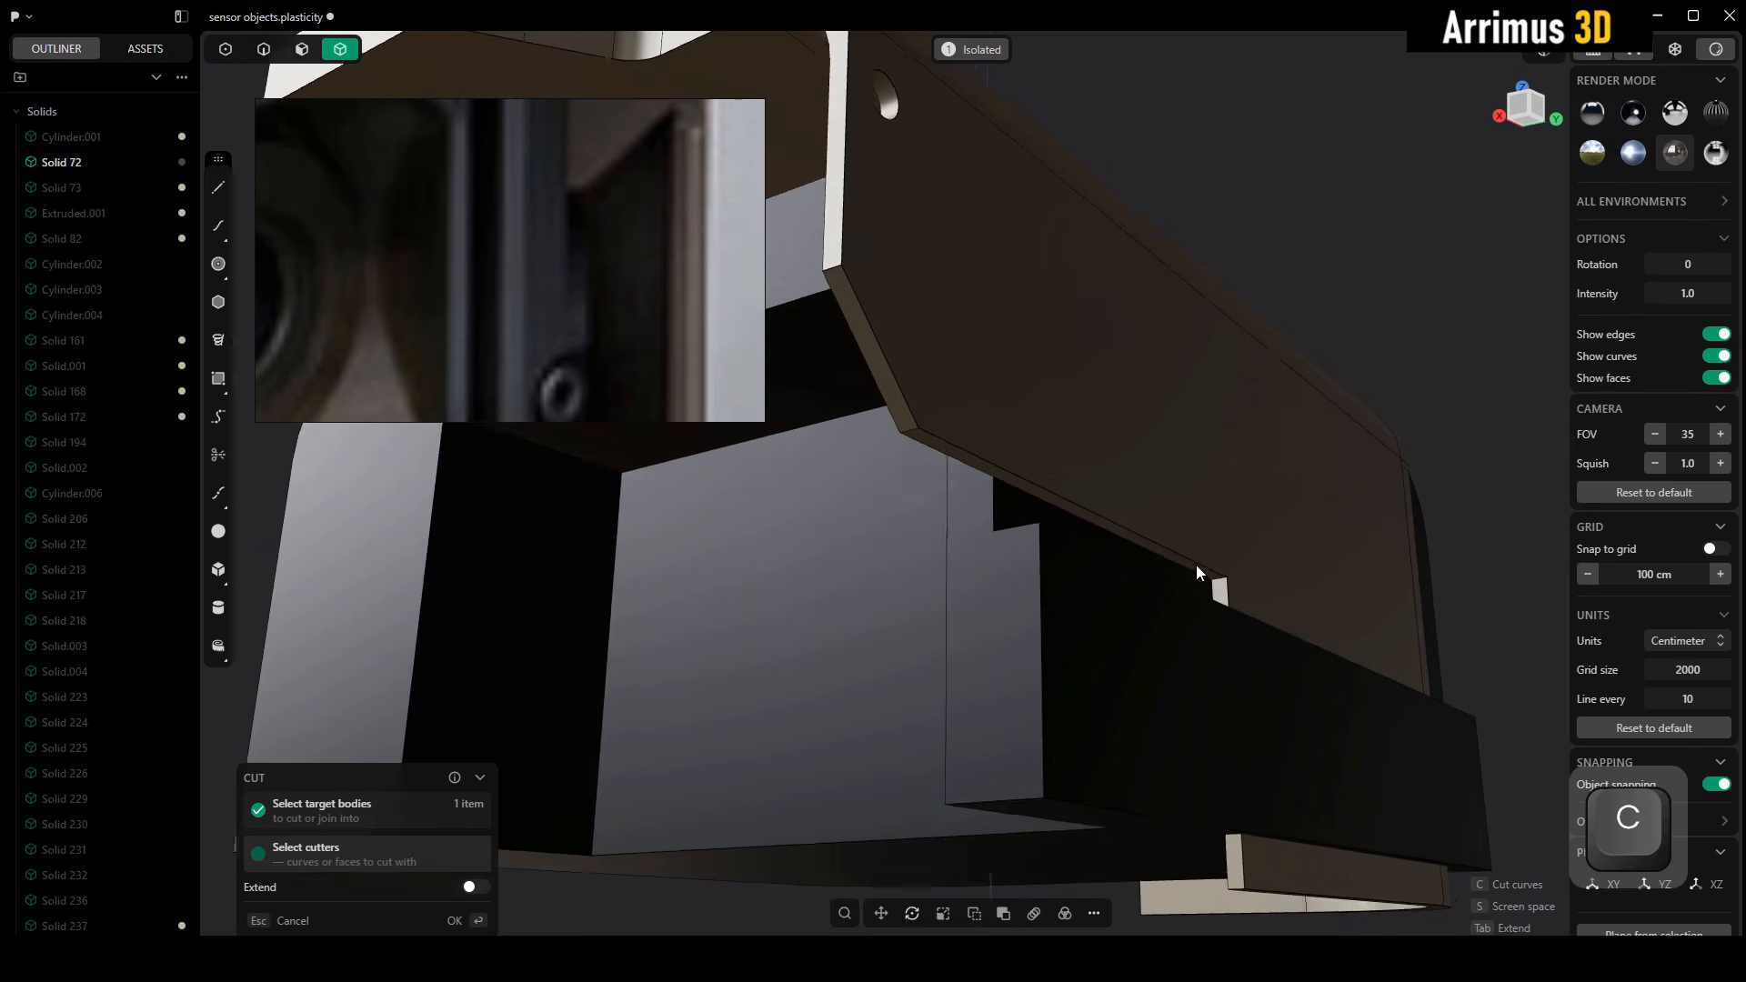
scroll(1196, 564, "up", 3)
left_click(1122, 535, "ctrl+alt")
right_click(1121, 534)
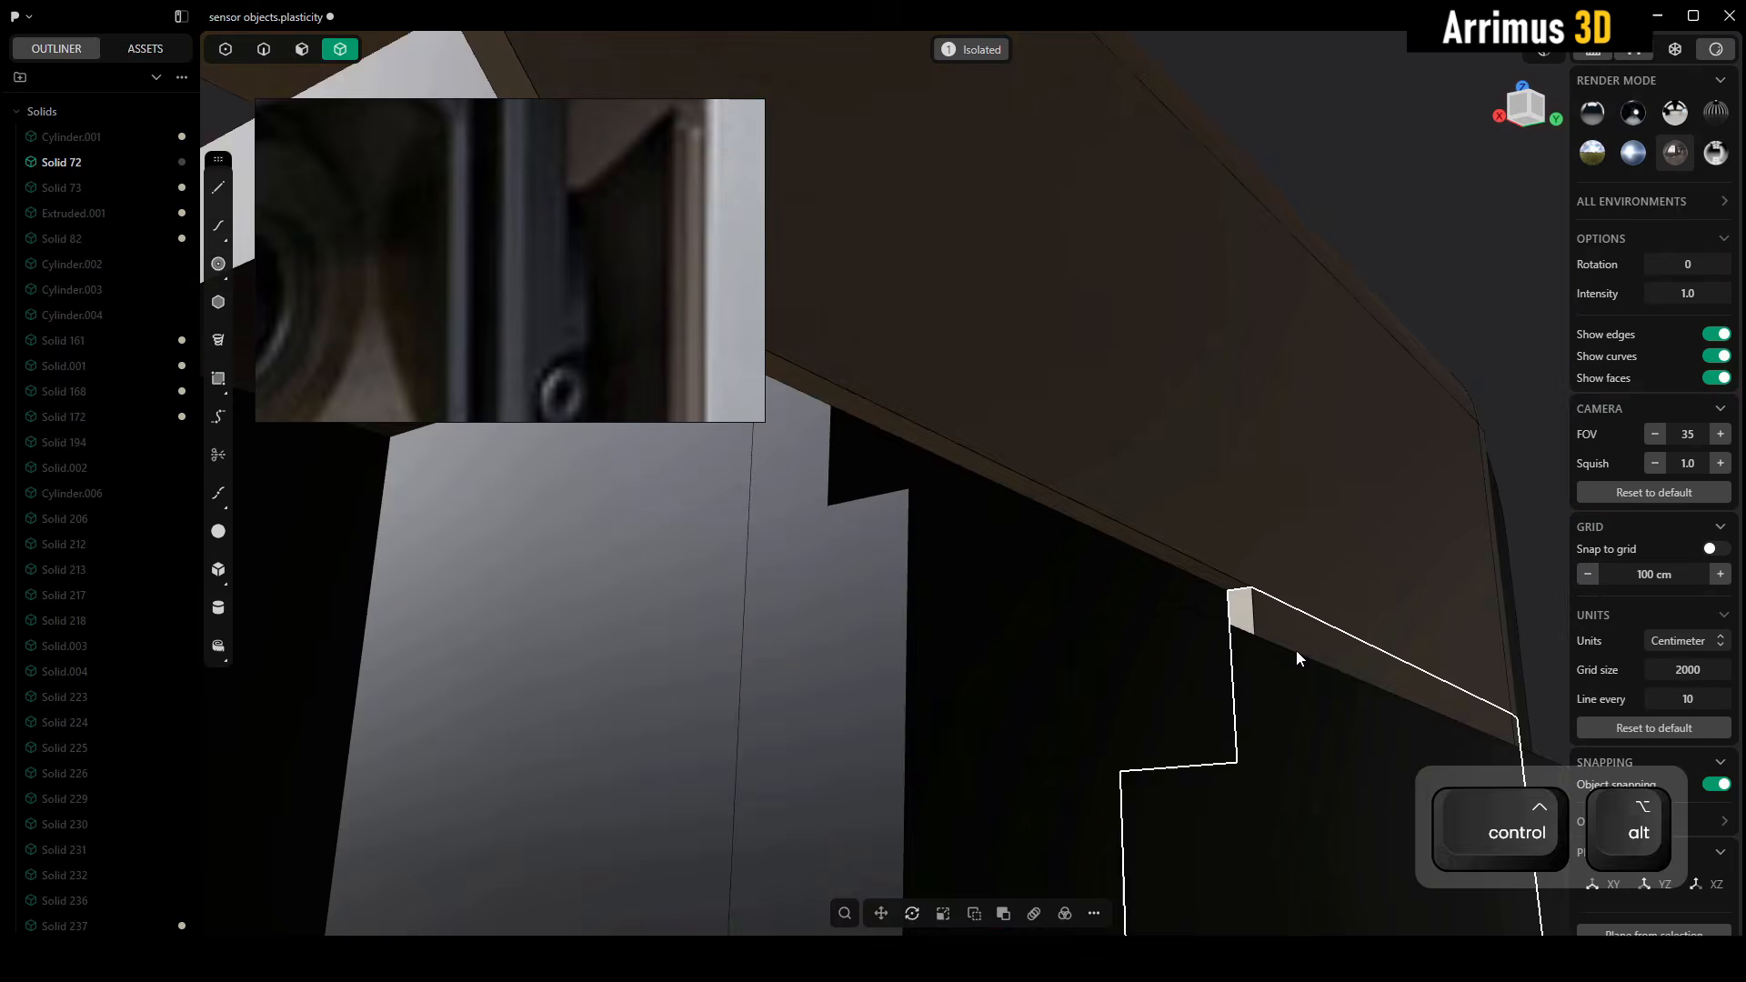
Delete the separated lower leg of the beige side wall
left_click(1296, 651)
scroll(1296, 651, "down", 3)
middle_click_drag(1295, 651, 1387, 582, "alt")
key("4")
left_click(1387, 584)
key("x")
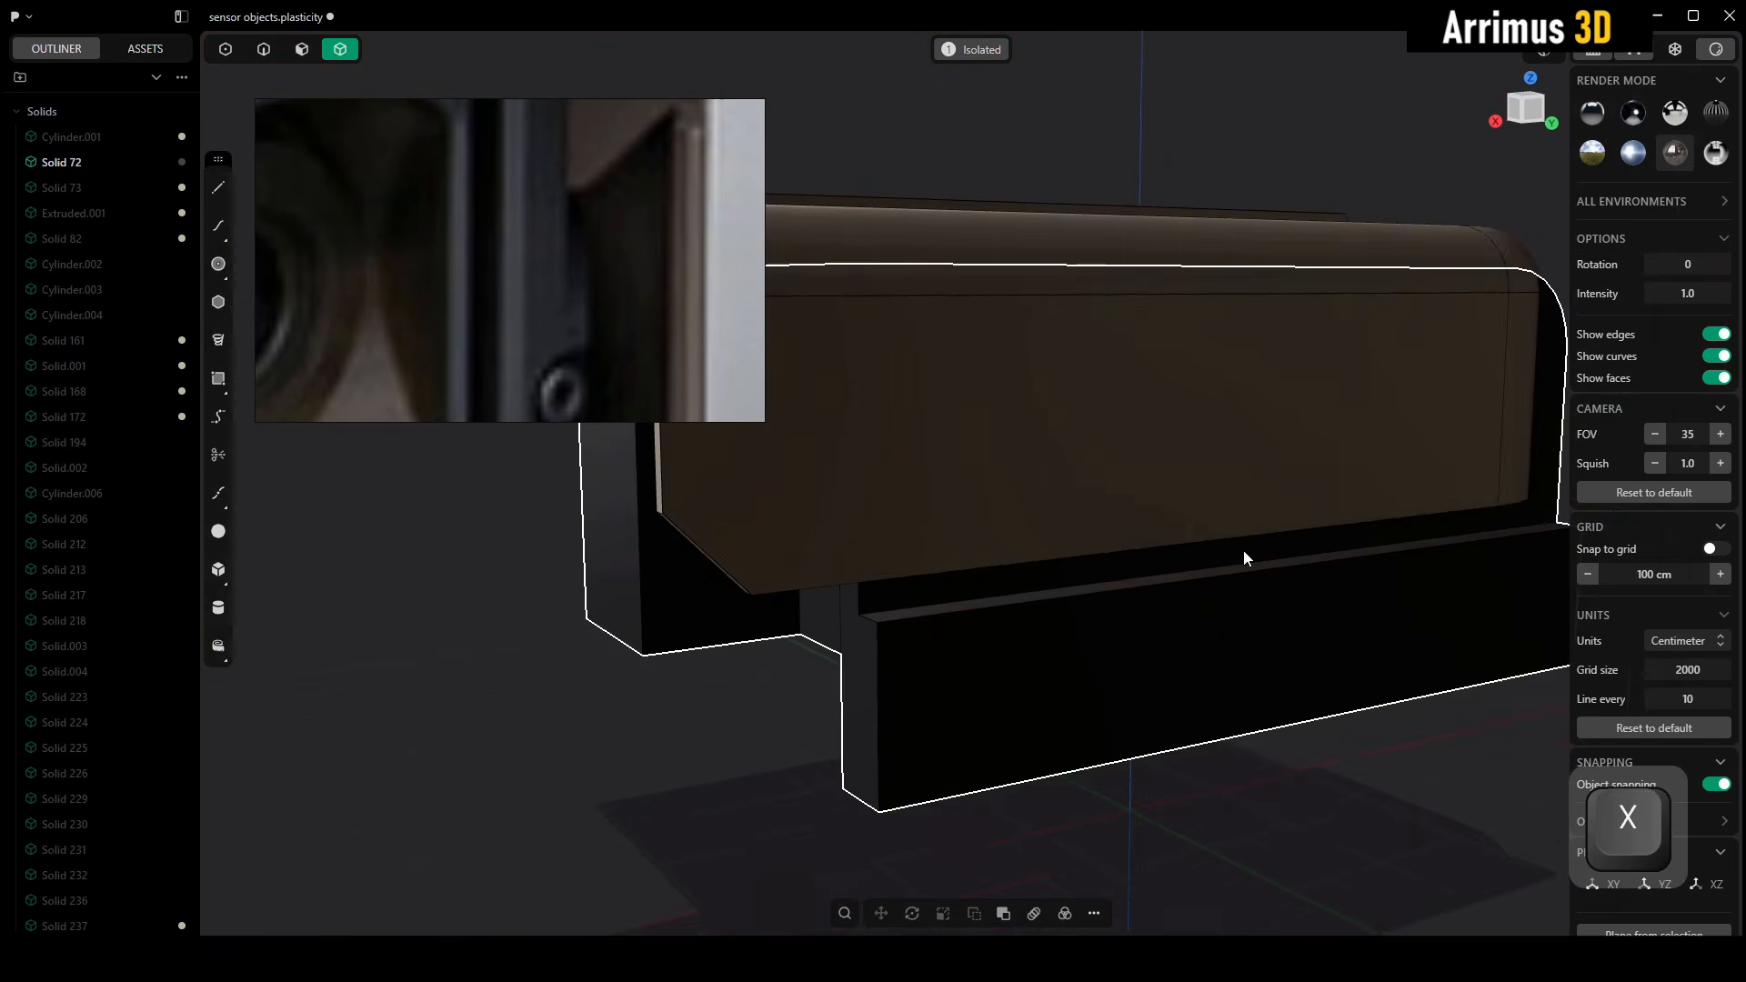
middle_click_drag(1242, 549, 1173, 573, "alt")
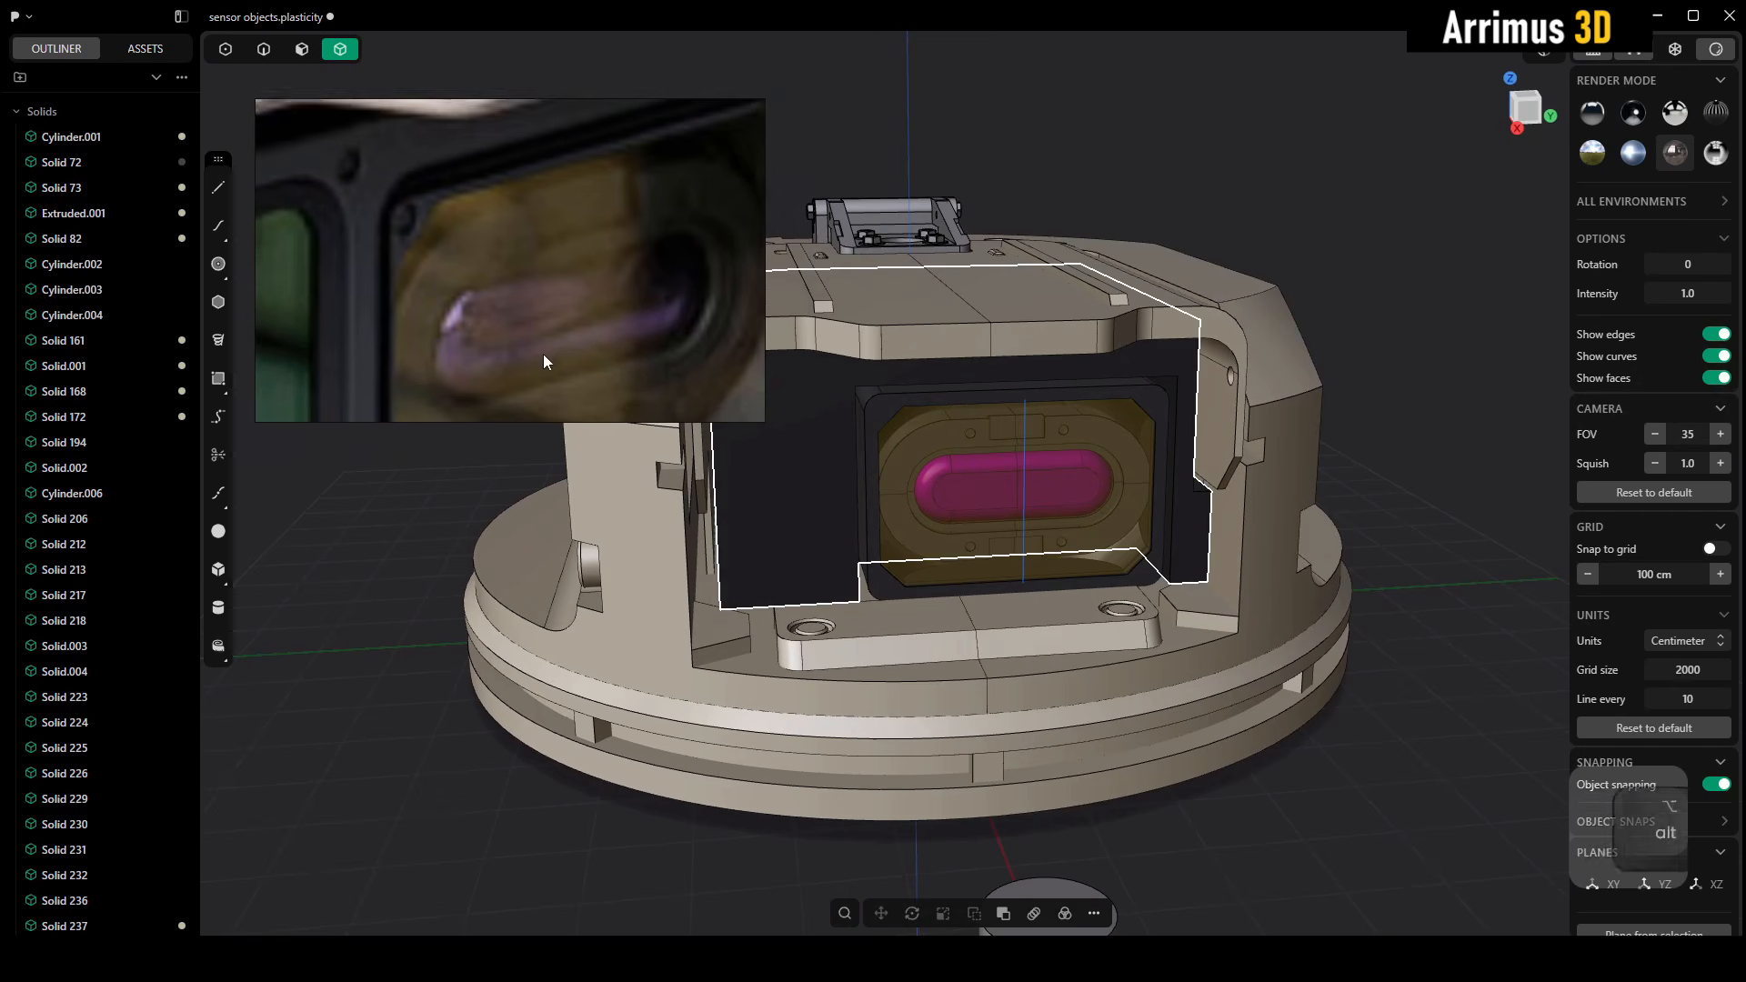
Examine the green window beside the yellow one in the reference image and compare it with the model's plain dark panel
scroll(565, 302, "down", 2)
middle_click_drag(565, 302, 673, 227)
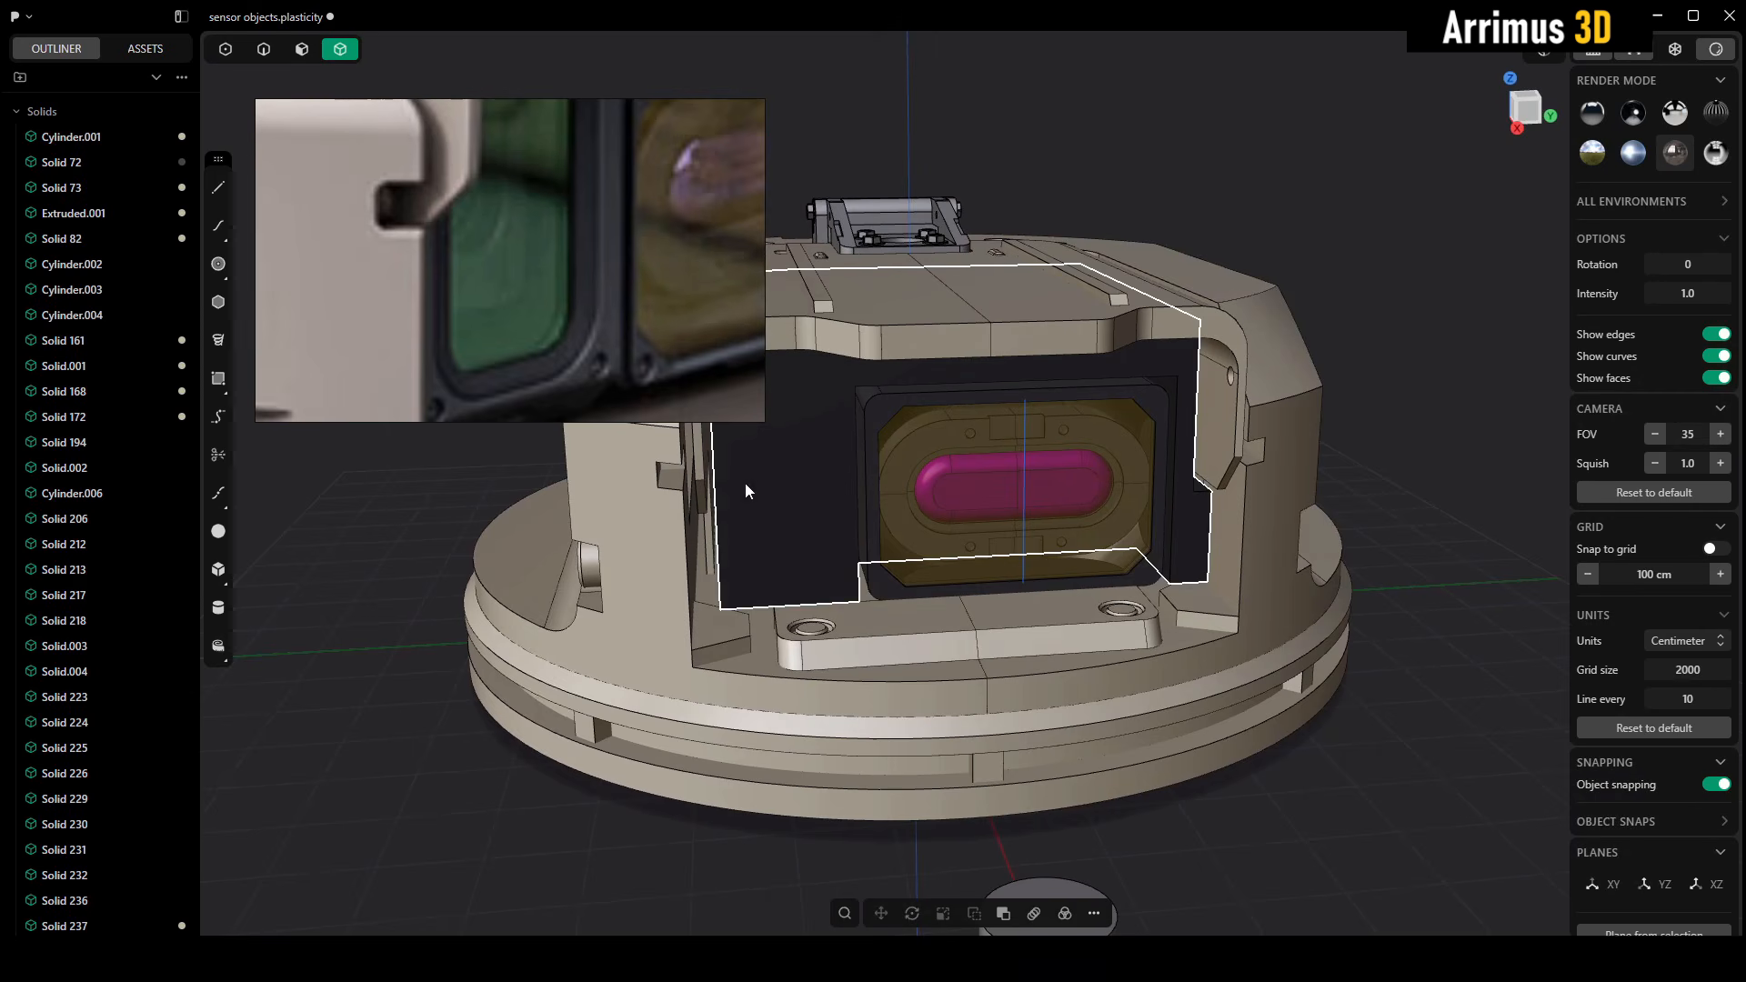
middle_click_drag(745, 482, 809, 558)
middle_click_drag(623, 307, 625, 364)
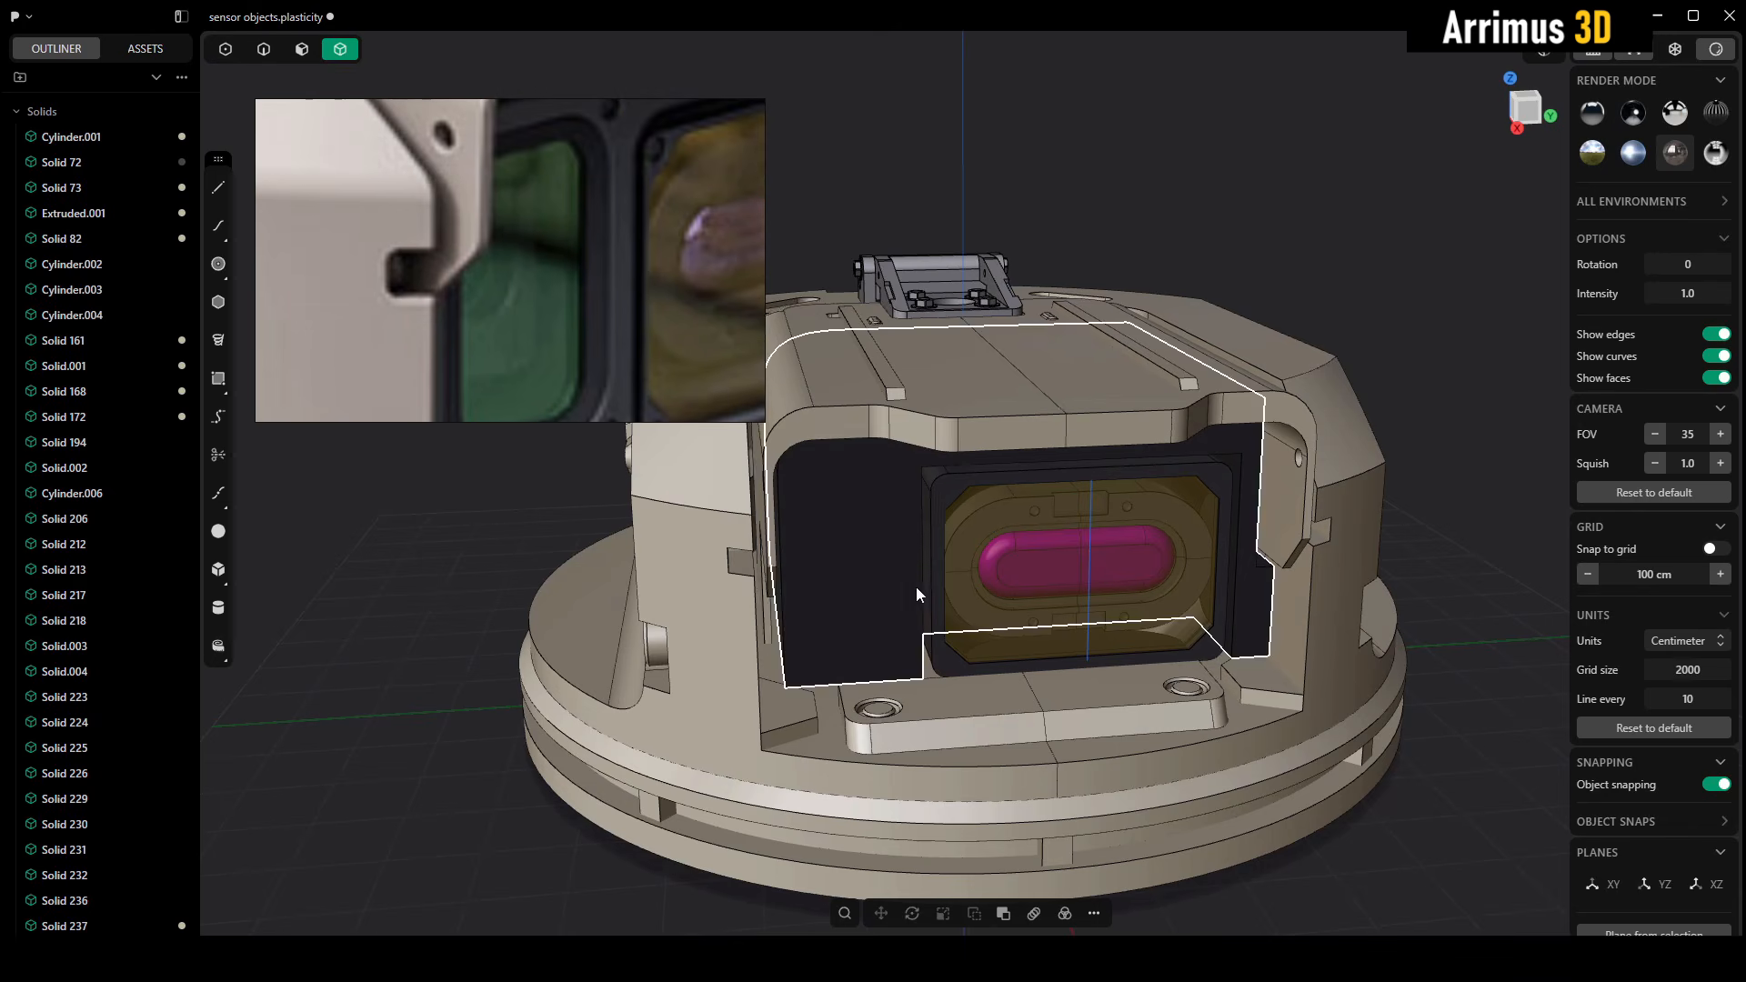
middle_click_drag(1012, 669, 1018, 693)
middle_click_drag(648, 221, 553, 208)
scroll(553, 215, "down", 2)
scroll(909, 531, "up", 5)
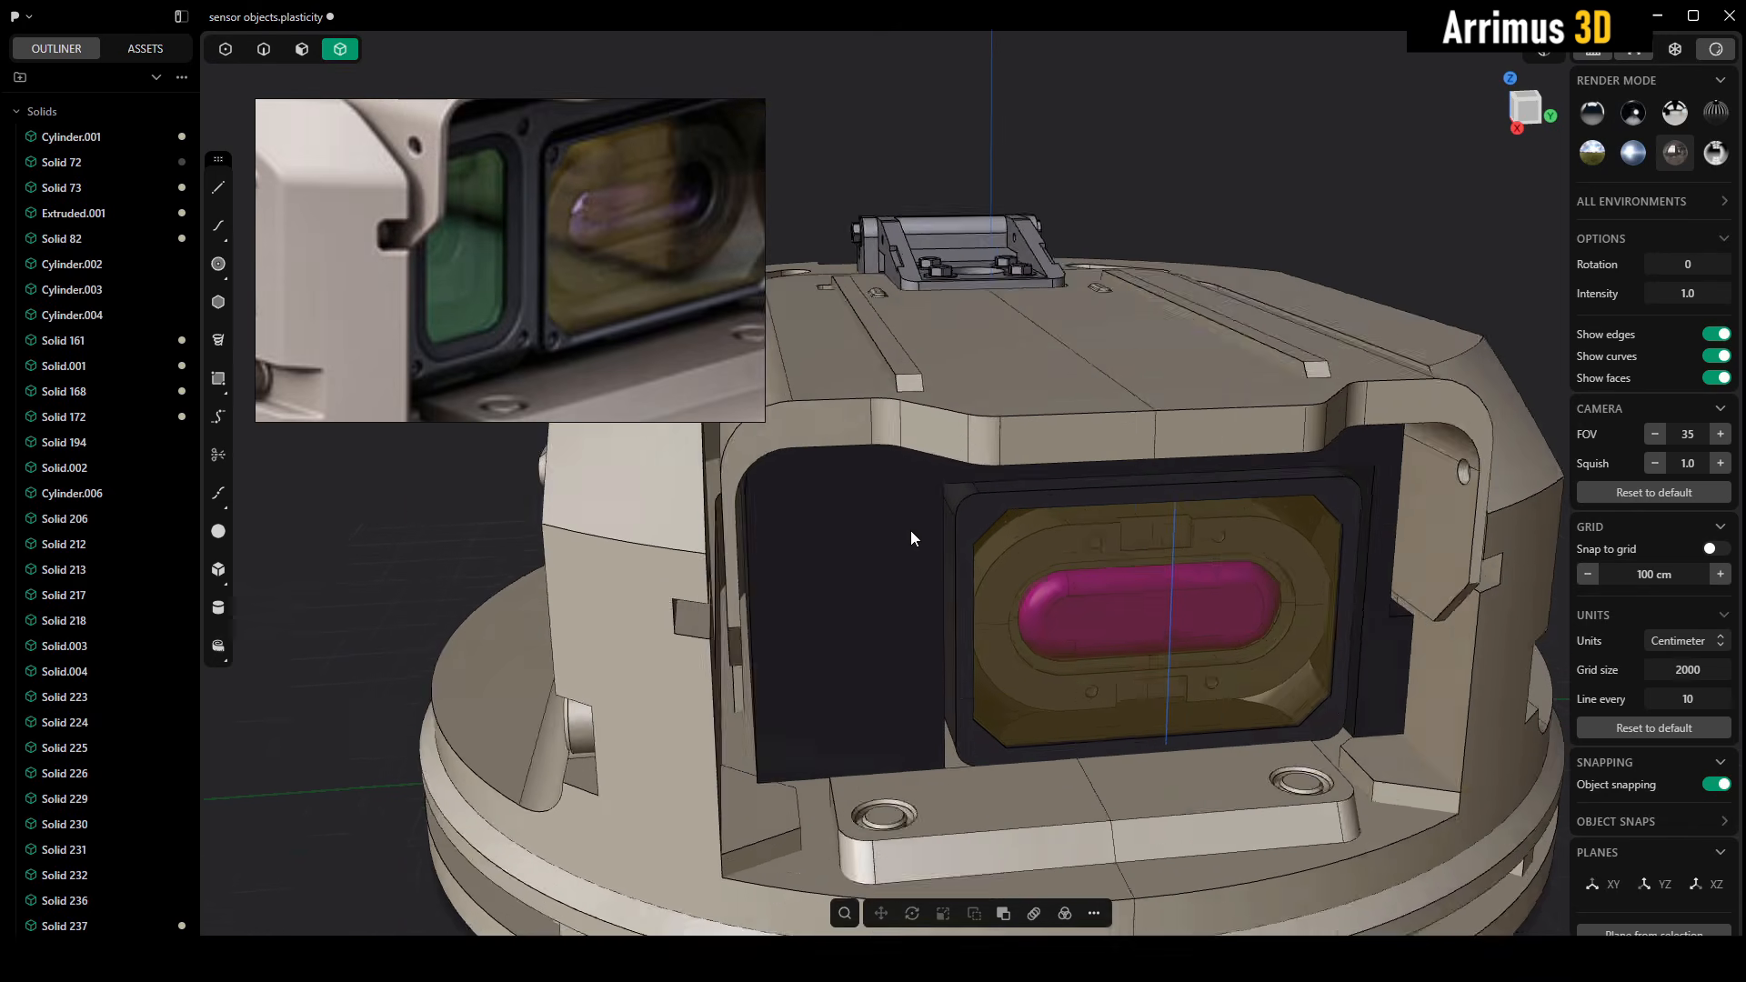
middle_click_drag(941, 526, 904, 533, "alt")
Fillet the upper corner edges of the dark recess around the yellow window's frame by about 31.9 cm
key("4")
middle_click_drag(1013, 401, 870, 429, "alt")
key("2")
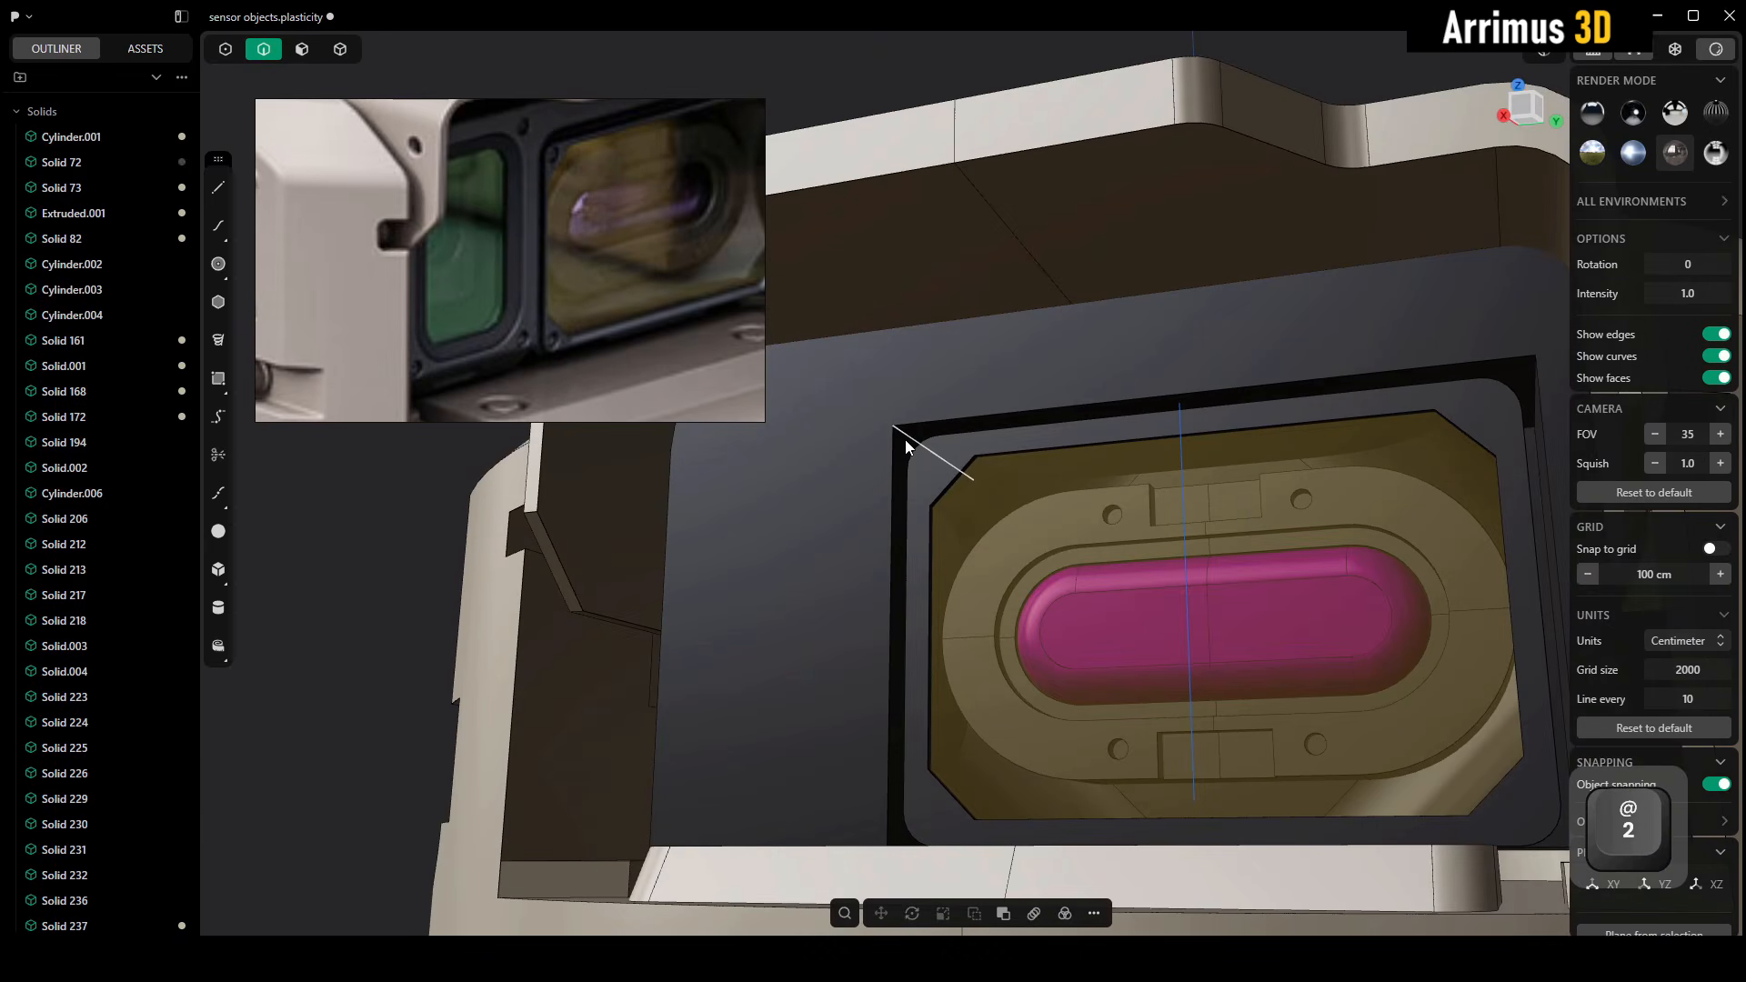
left_click(904, 439)
key("b")
middle_click_drag(1082, 454, 1378, 493, "alt")
scroll(1379, 493, "up", 3)
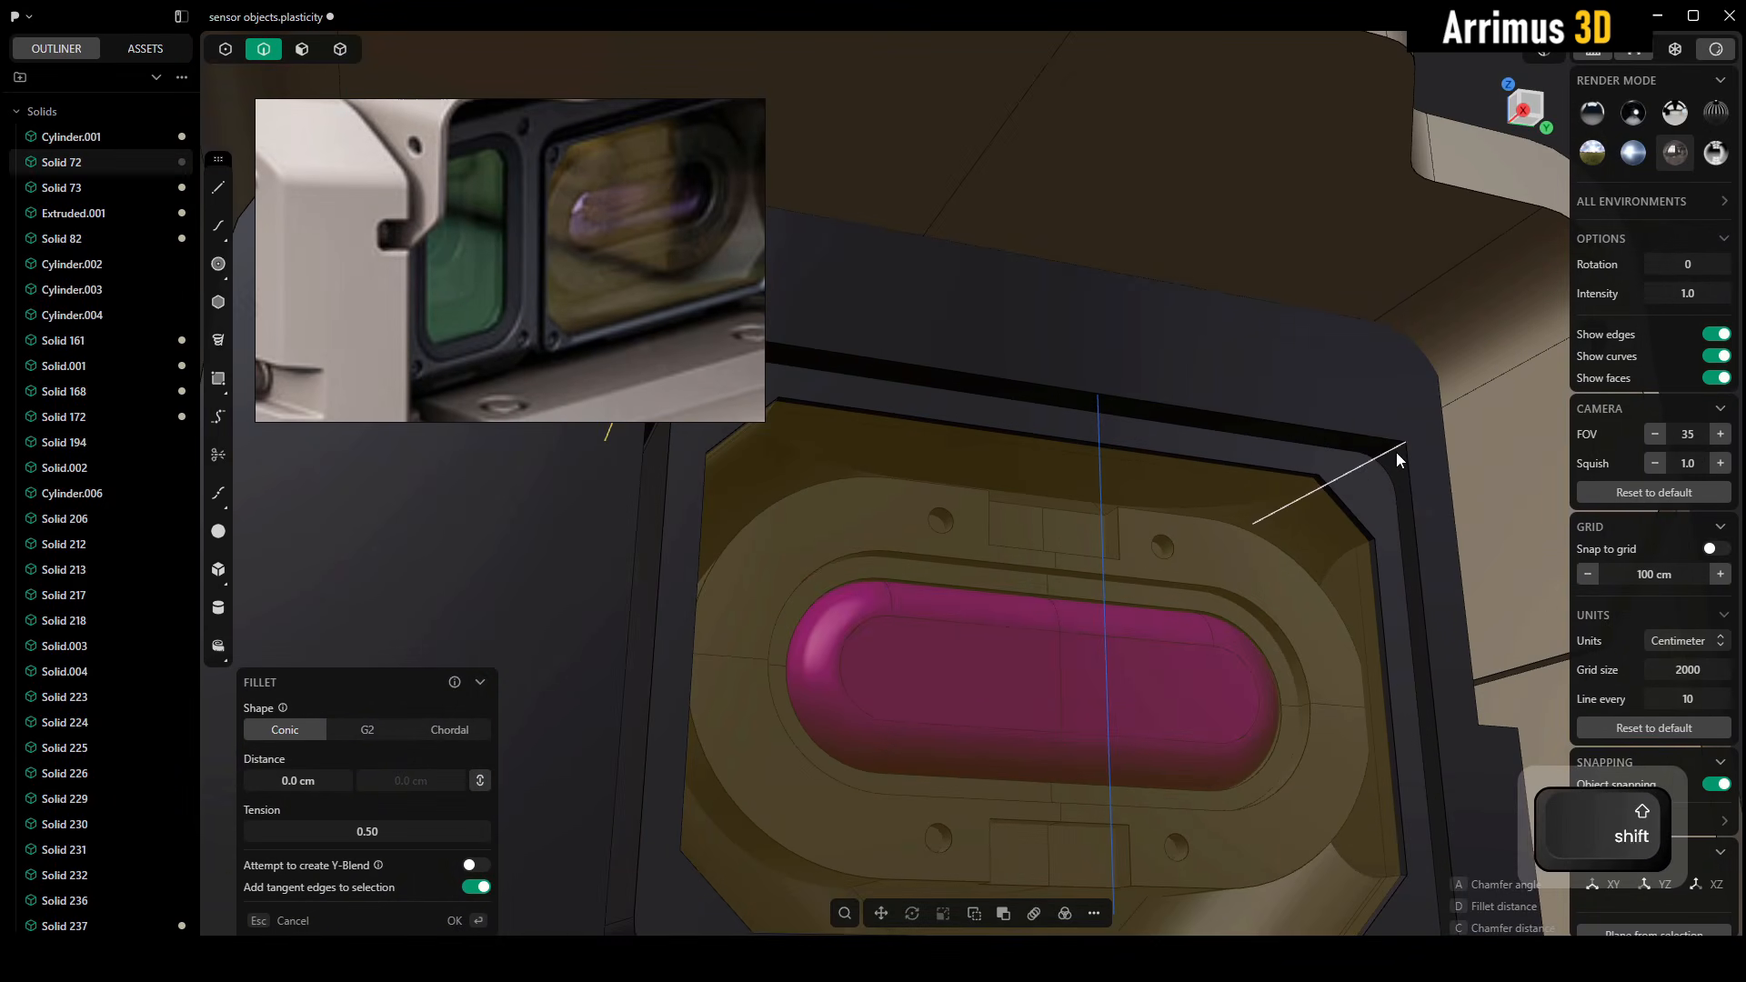
key("d")
left_click(1368, 433)
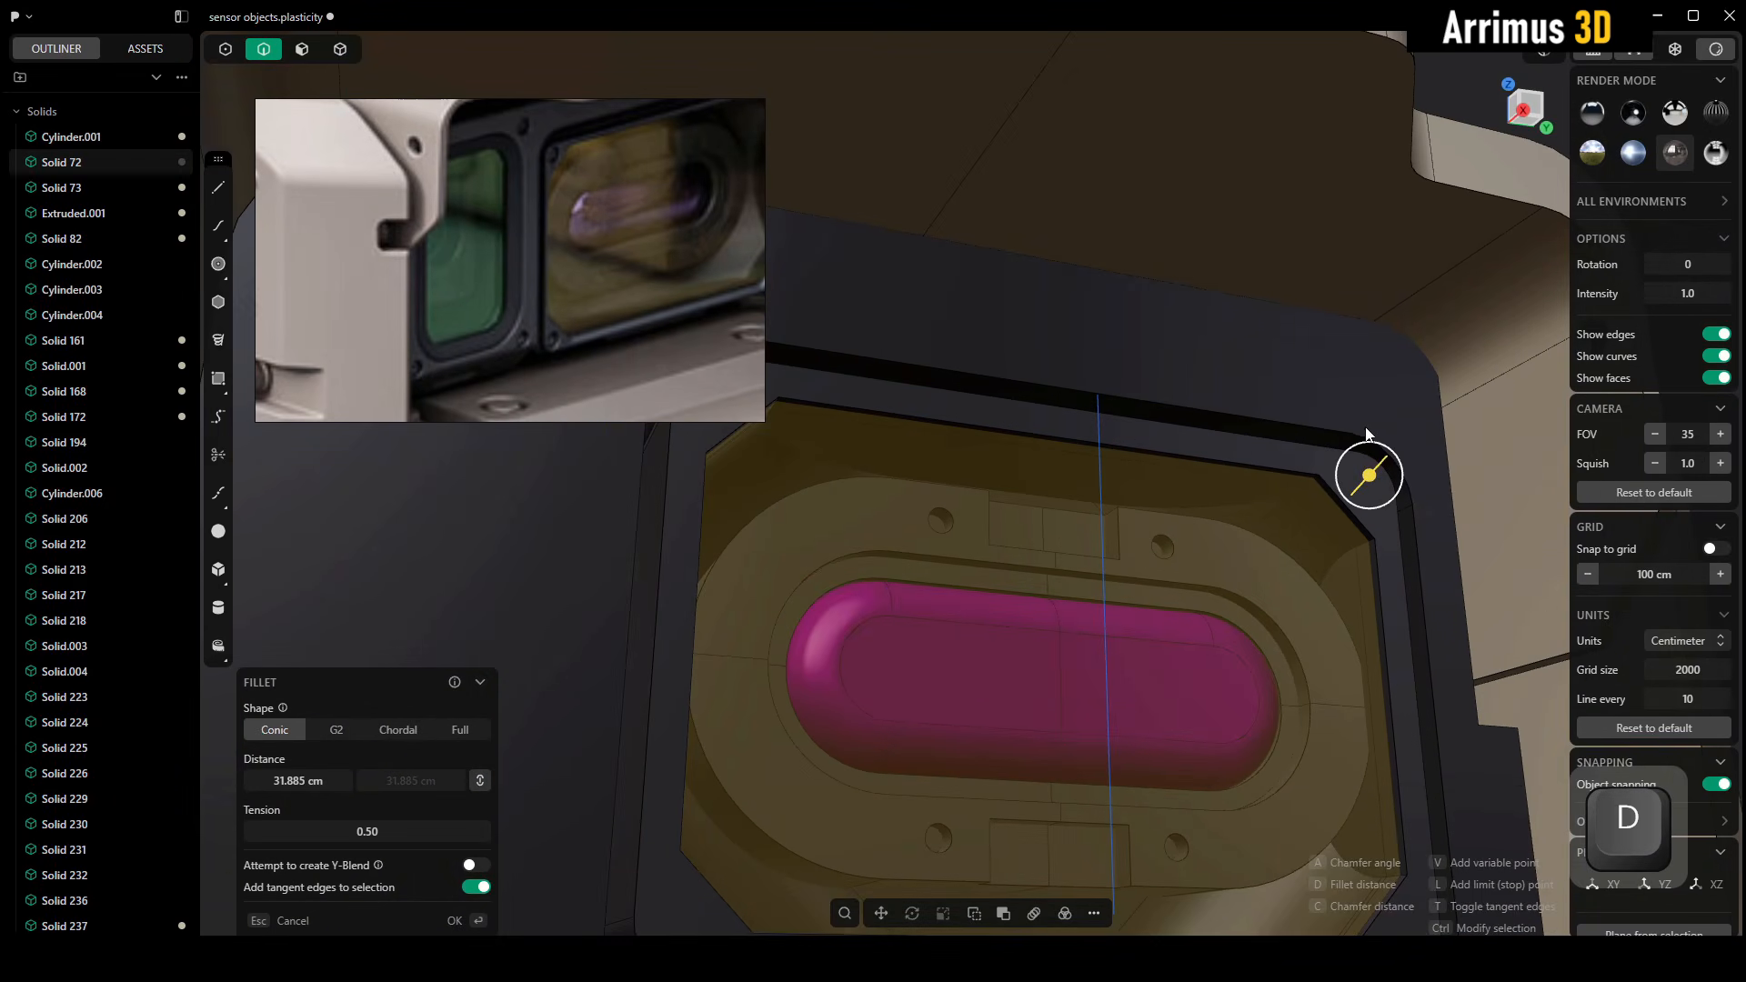
right_click(1367, 435)
Cut a box-shaped recess about 100 cm wide and 223 cm long into the dark panel beside the yellow window
middle_click_drag(1368, 435, 954, 495, "alt")
scroll(961, 499, "down", 3)
key("shift+1")
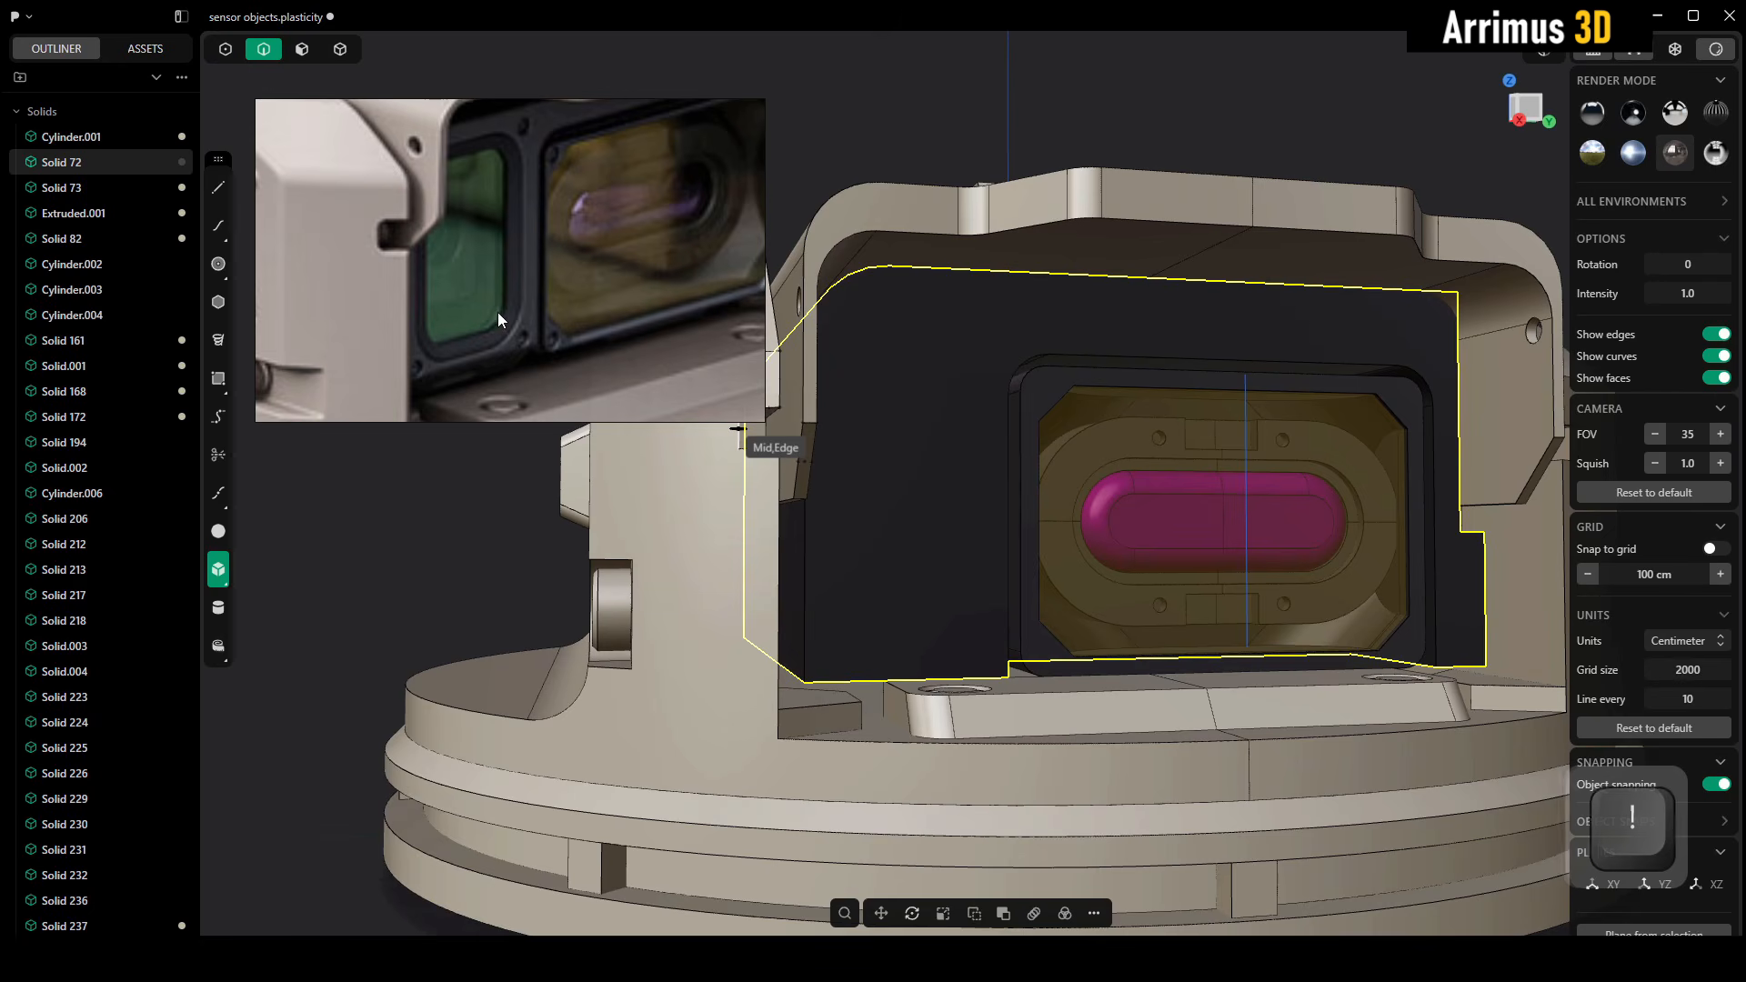
scroll(936, 648, "up", 4)
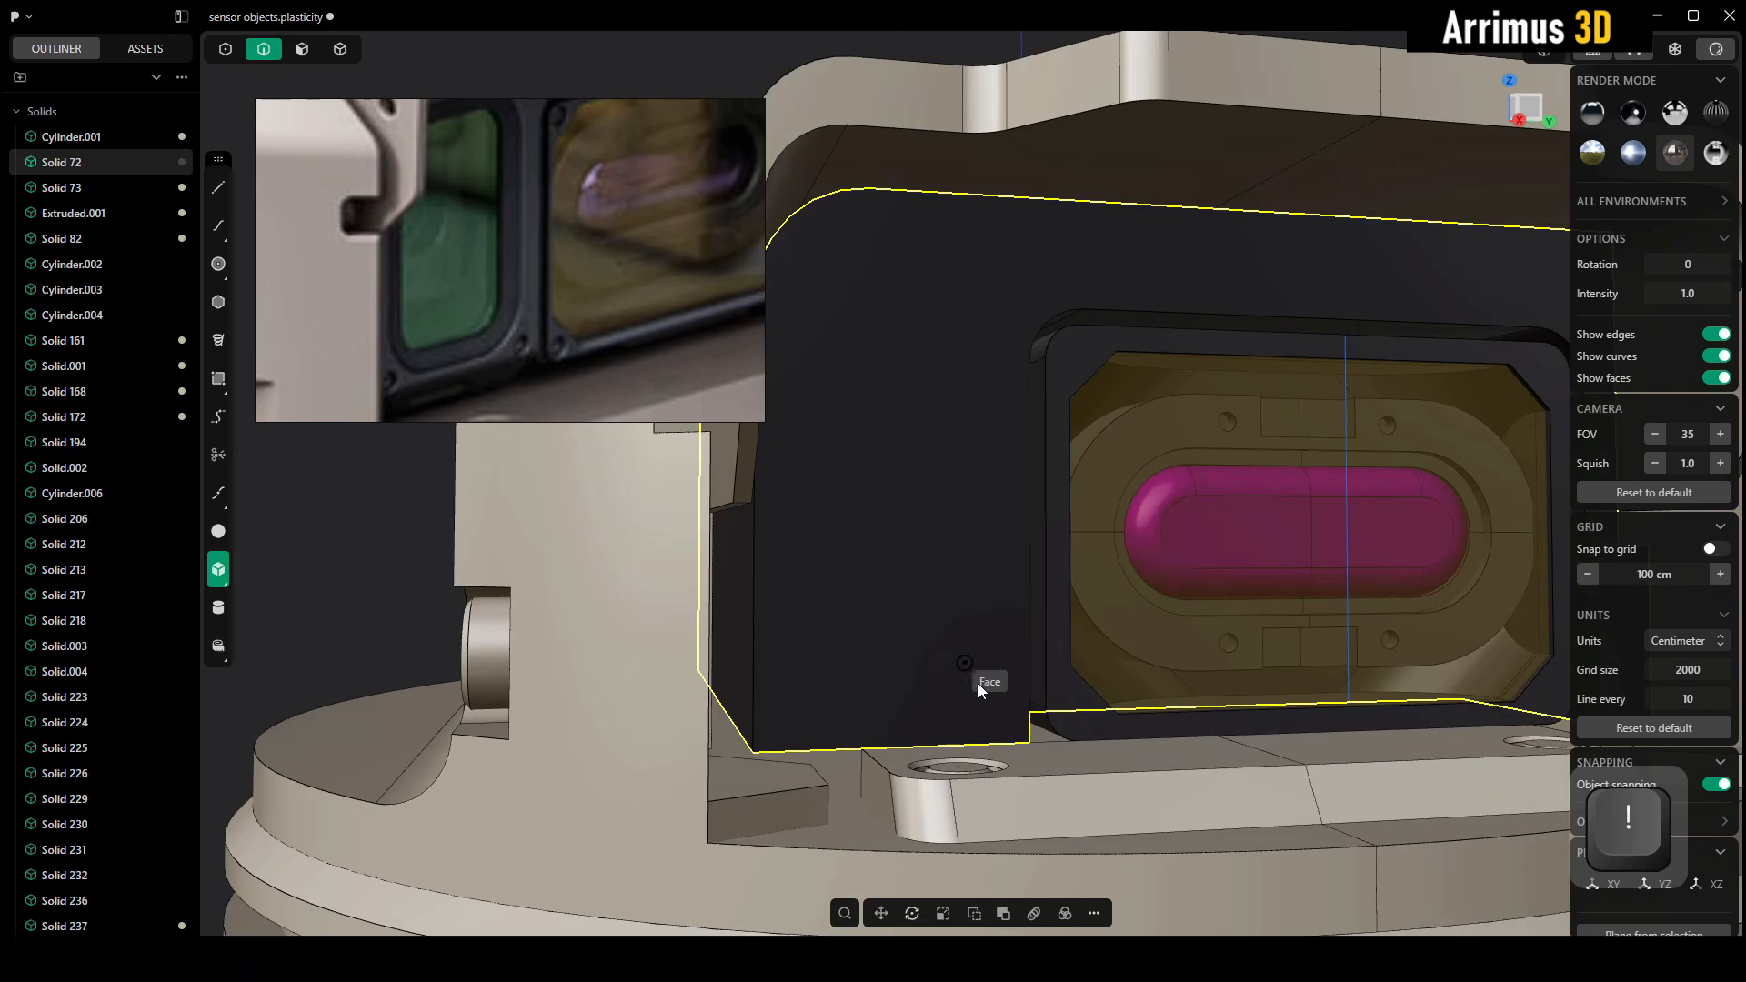
left_click(997, 708)
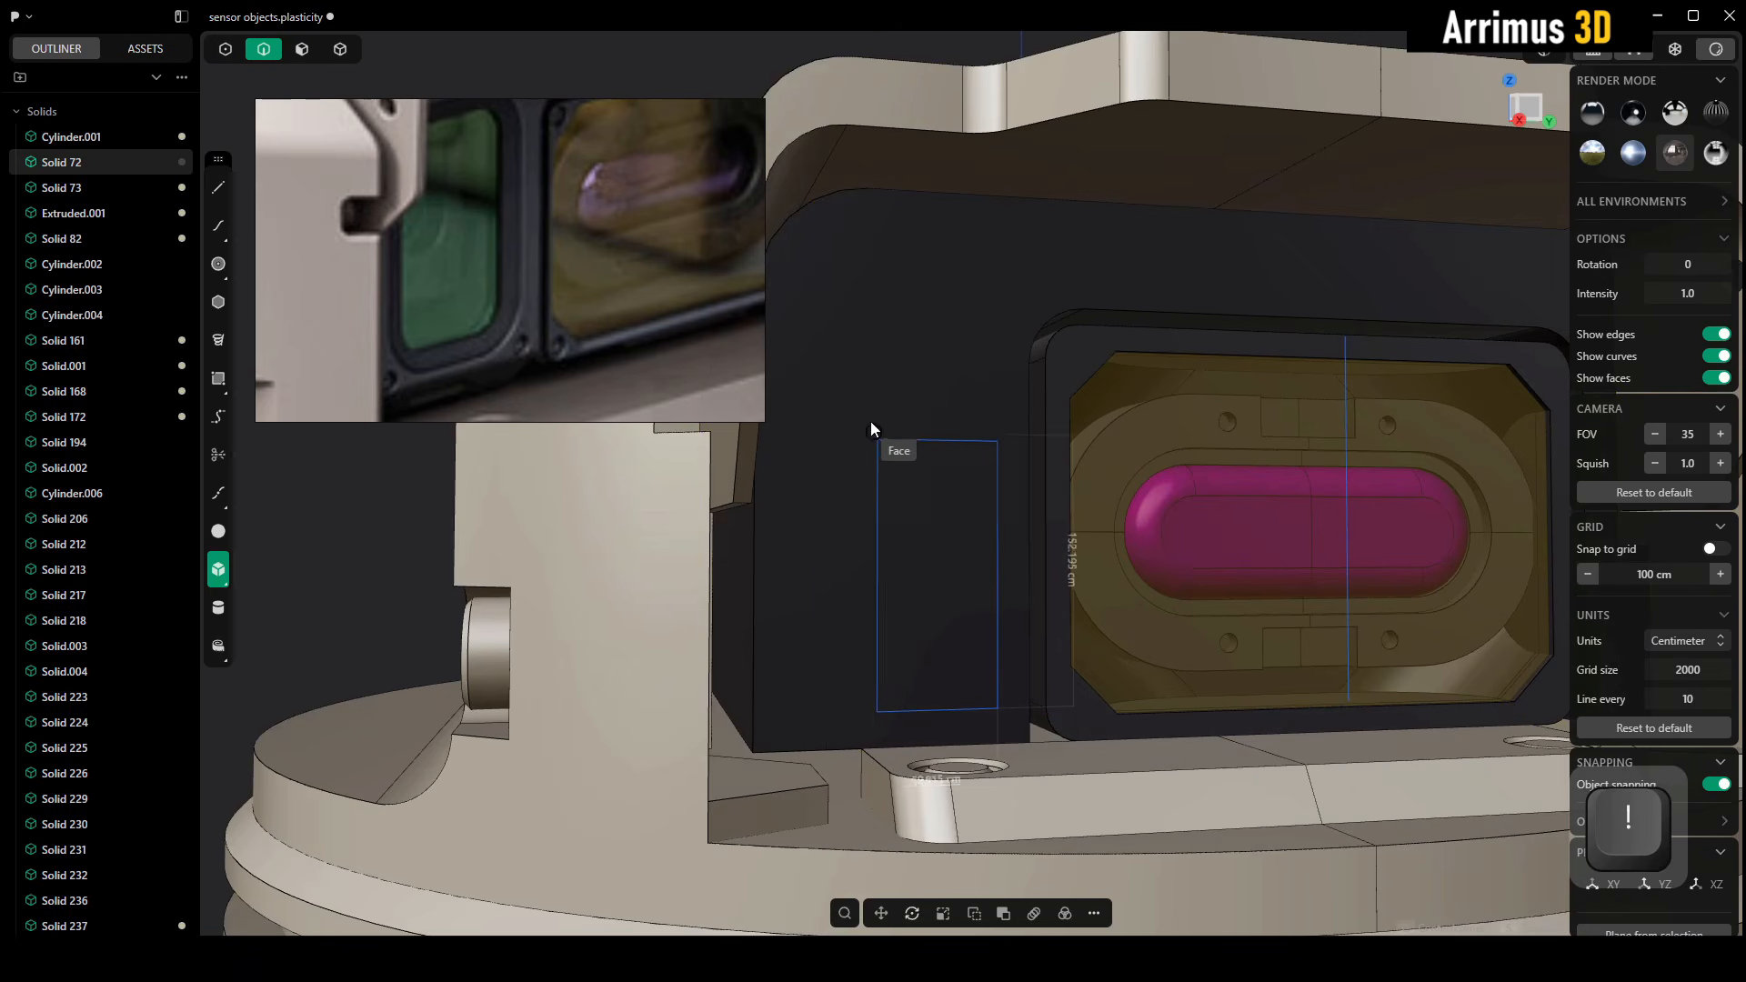
left_click(821, 302)
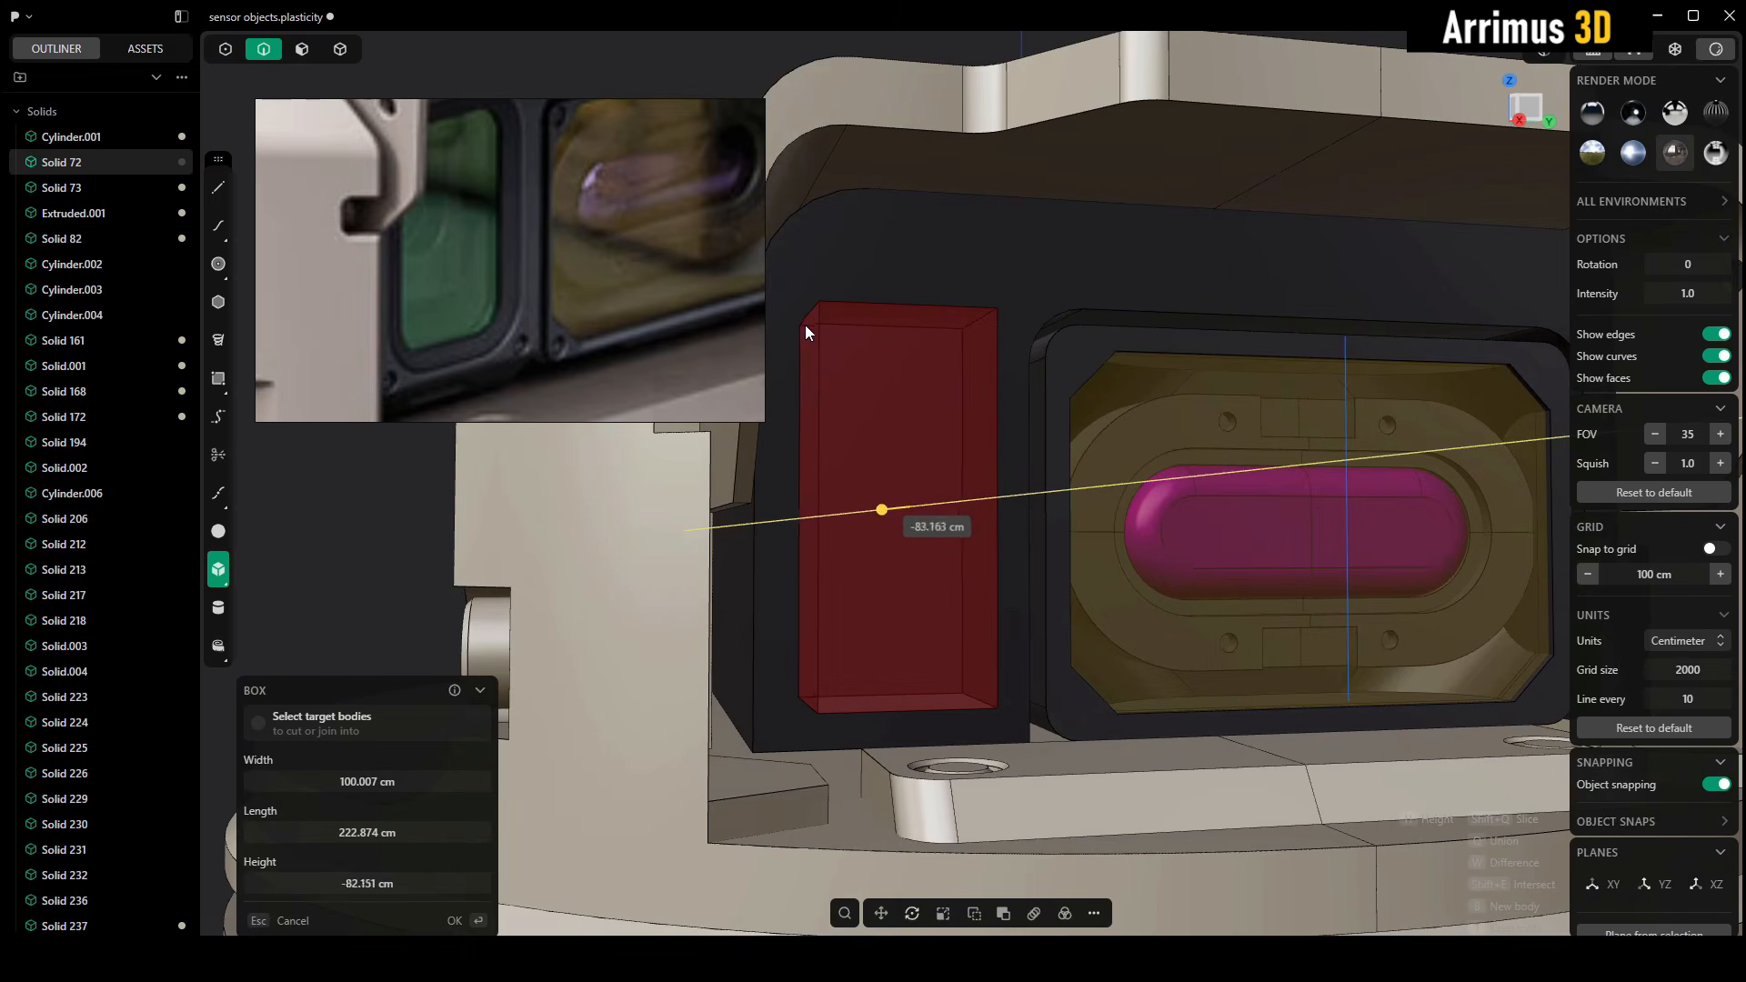
key("b")
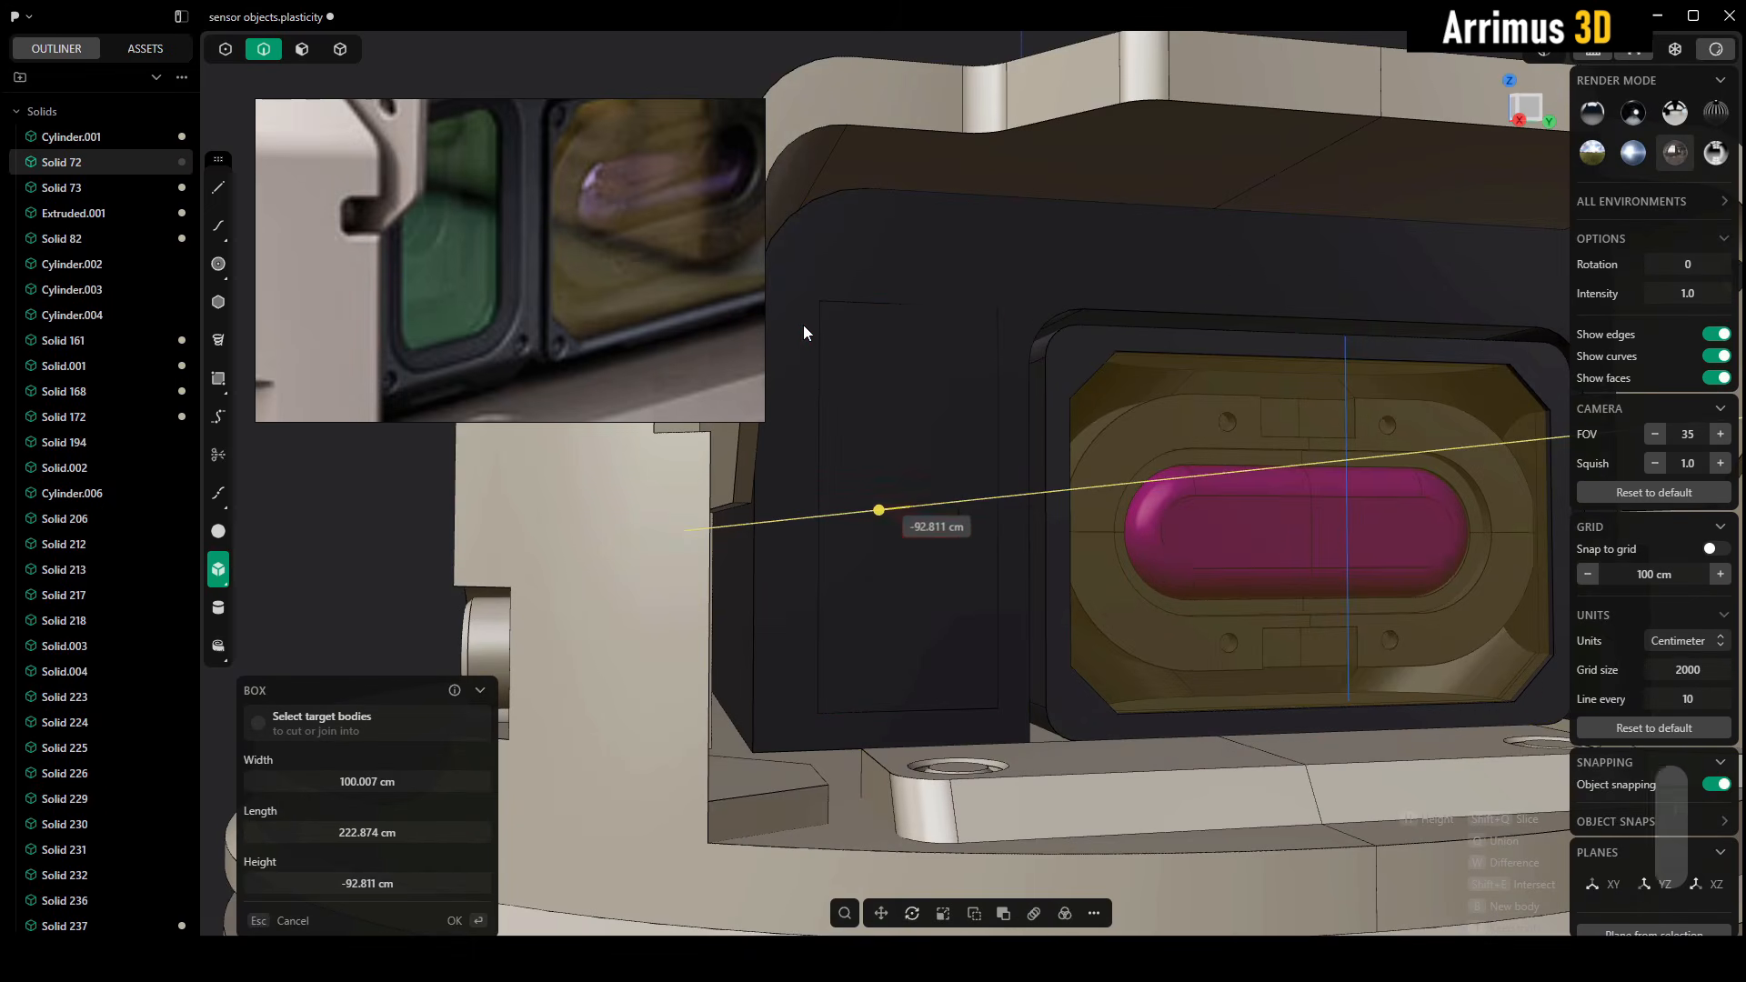
key("q")
key("w")
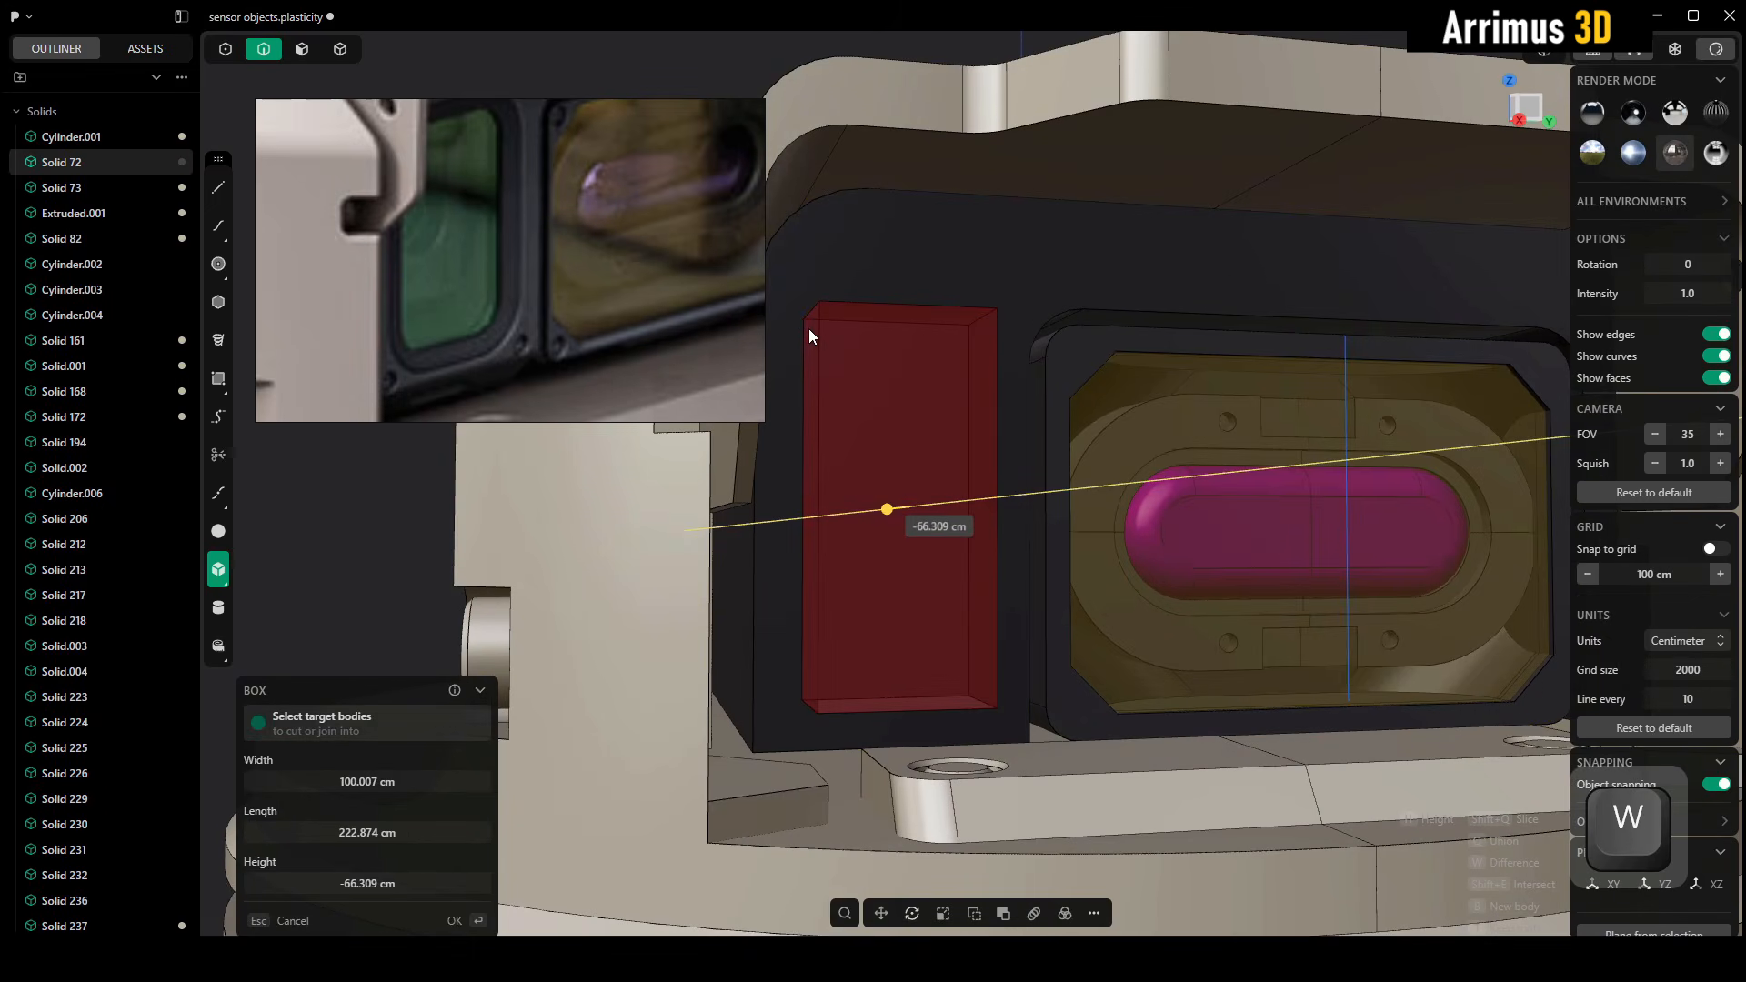
left_click(804, 330)
right_click(804, 329)
Push the upper wall and the outer side wall of the new rectangular recess to enlarge its opening slightly
middle_click_drag(915, 369, 935, 389, "alt")
middle_click_drag(525, 236, 521, 303)
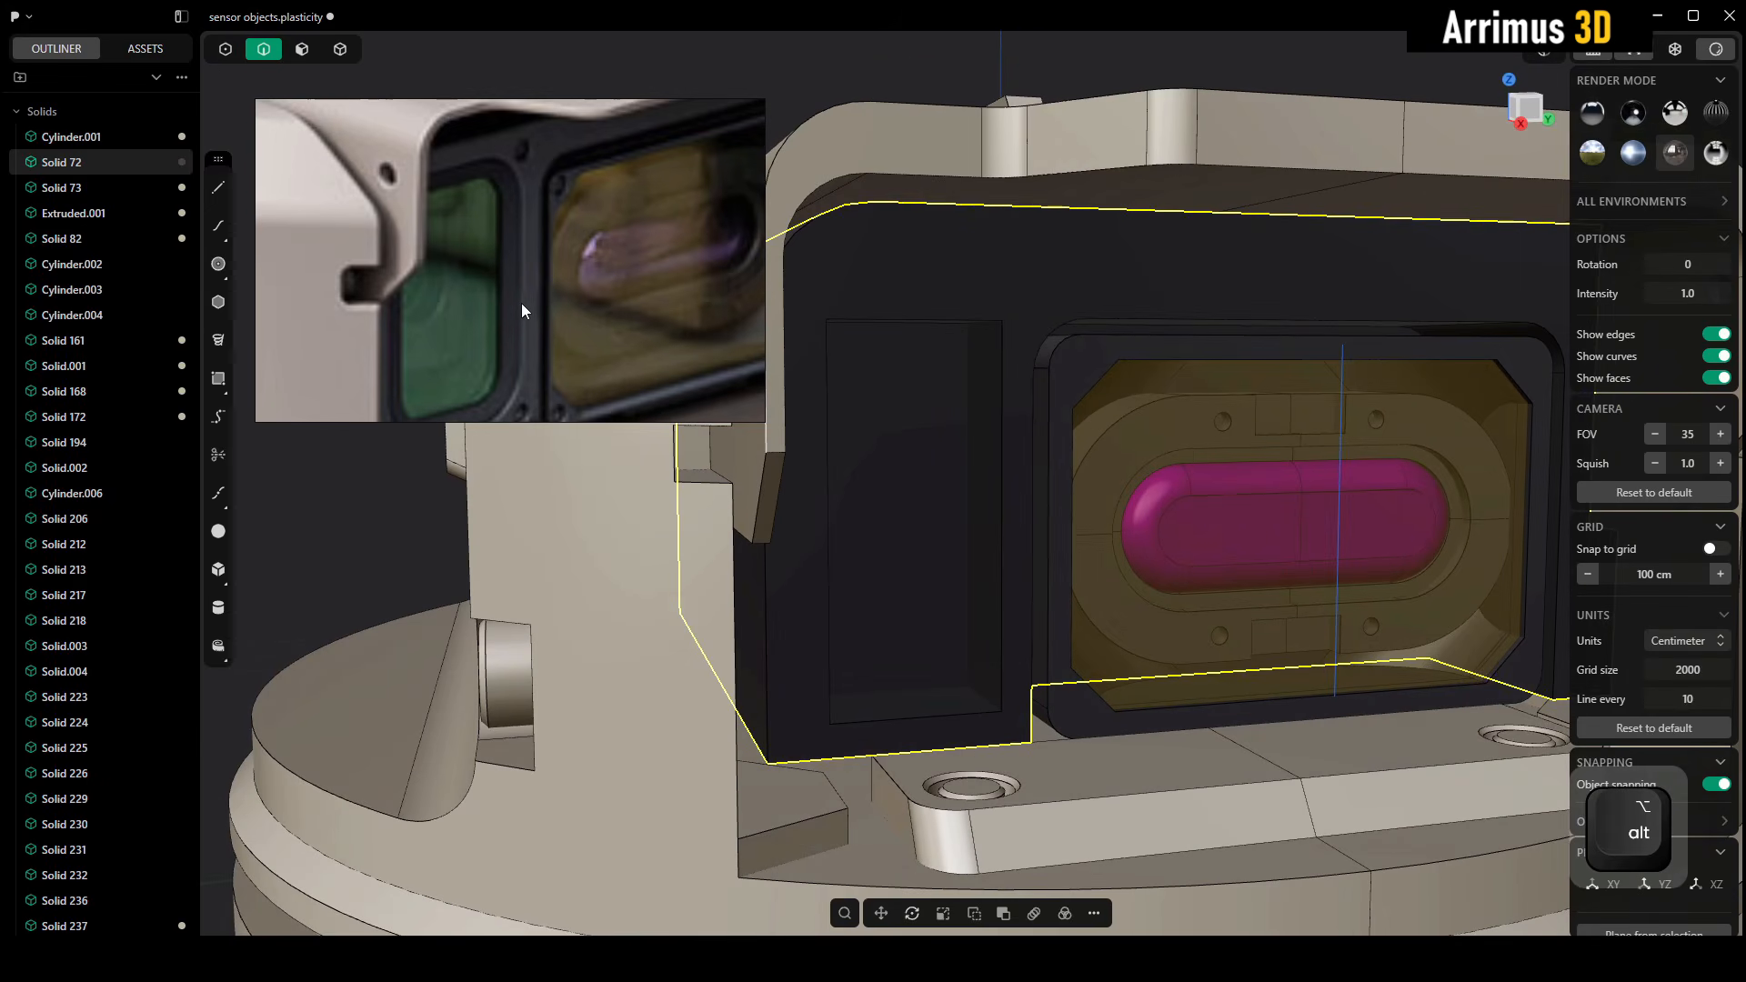
middle_click_drag(1000, 422, 787, 462, "alt")
key("3")
left_click(930, 384)
key("d")
left_click(919, 371)
middle_click_drag(787, 462, 955, 407)
left_click(858, 467)
key("d")
left_click(844, 463)
Fillet the rectangular recess's four corner edges by about 28.1 cm, switching to a brighter render environment to see them
scroll(953, 406, "up", 3)
middle_click_drag(1078, 309, 1077, 714, "alt")
key("2")
left_click(1096, 318)
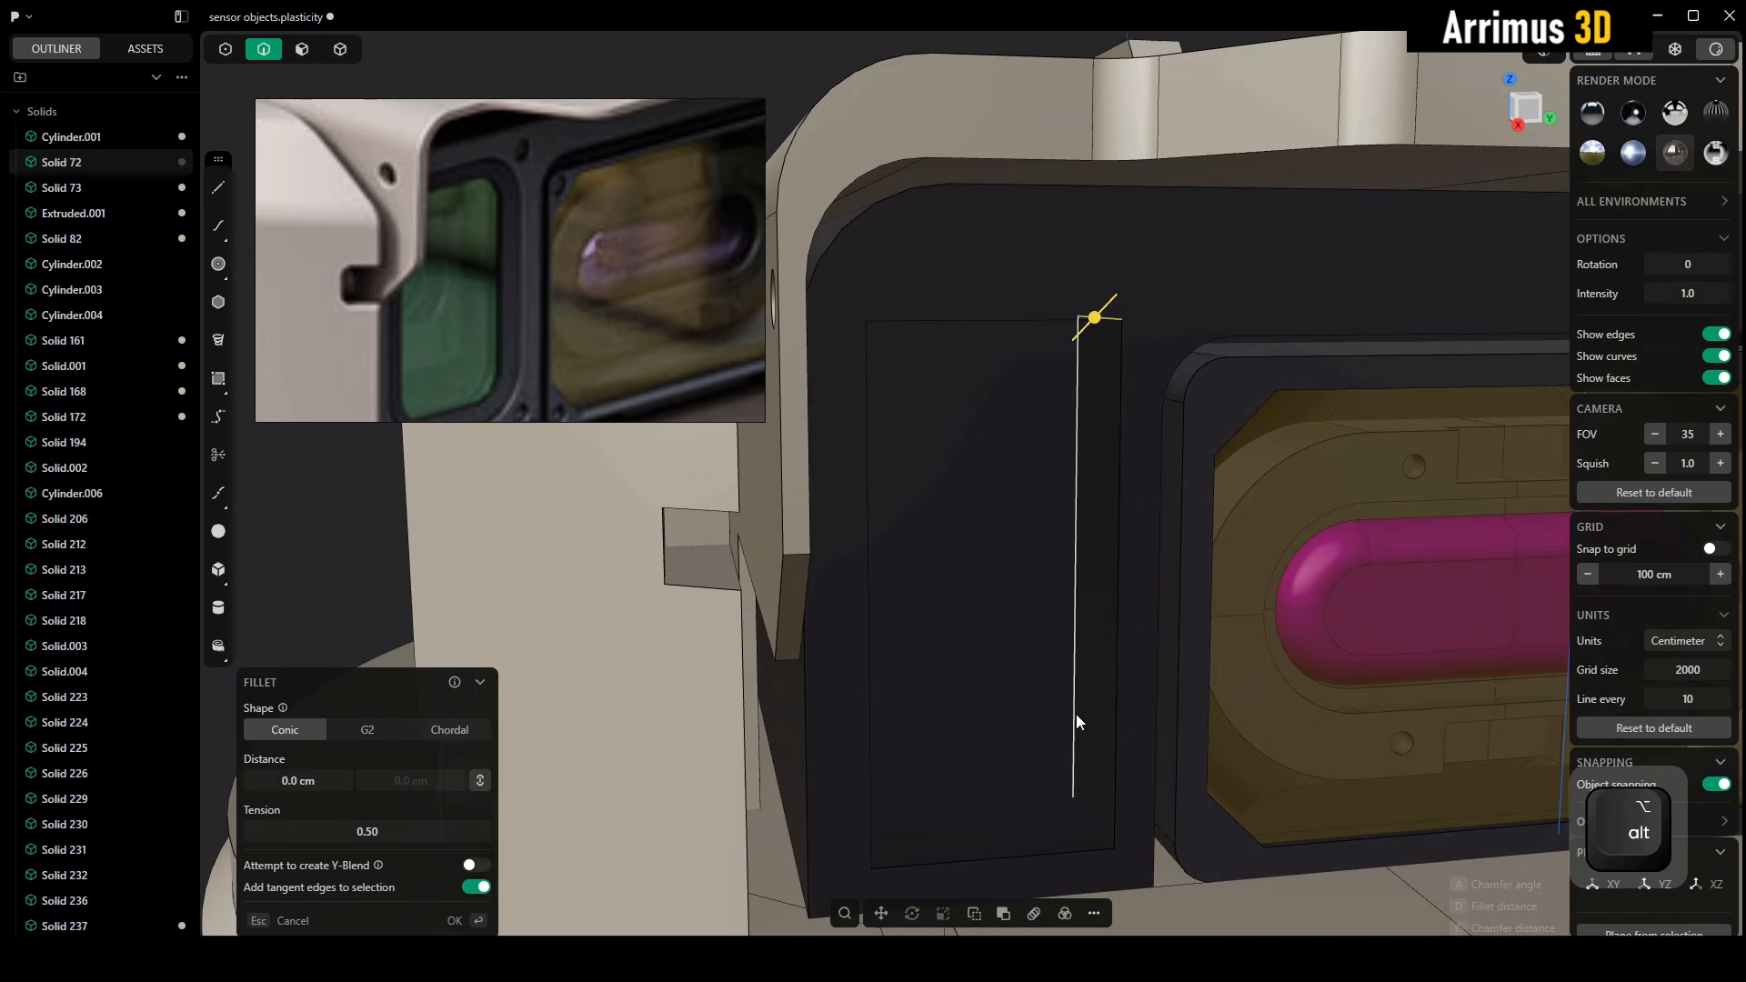
left_click(1078, 816, "shift")
mouse_move(1103, 779)
middle_mouse_down()
mouse_move(1182, 534)
mouse_move(1012, 544)
mouse_move(949, 643)
mouse_move(1034, 546)
mouse_move(947, 464)
mouse_move(1586, 336)
middle_mouse_up()
left_click(949, 642, "shift")
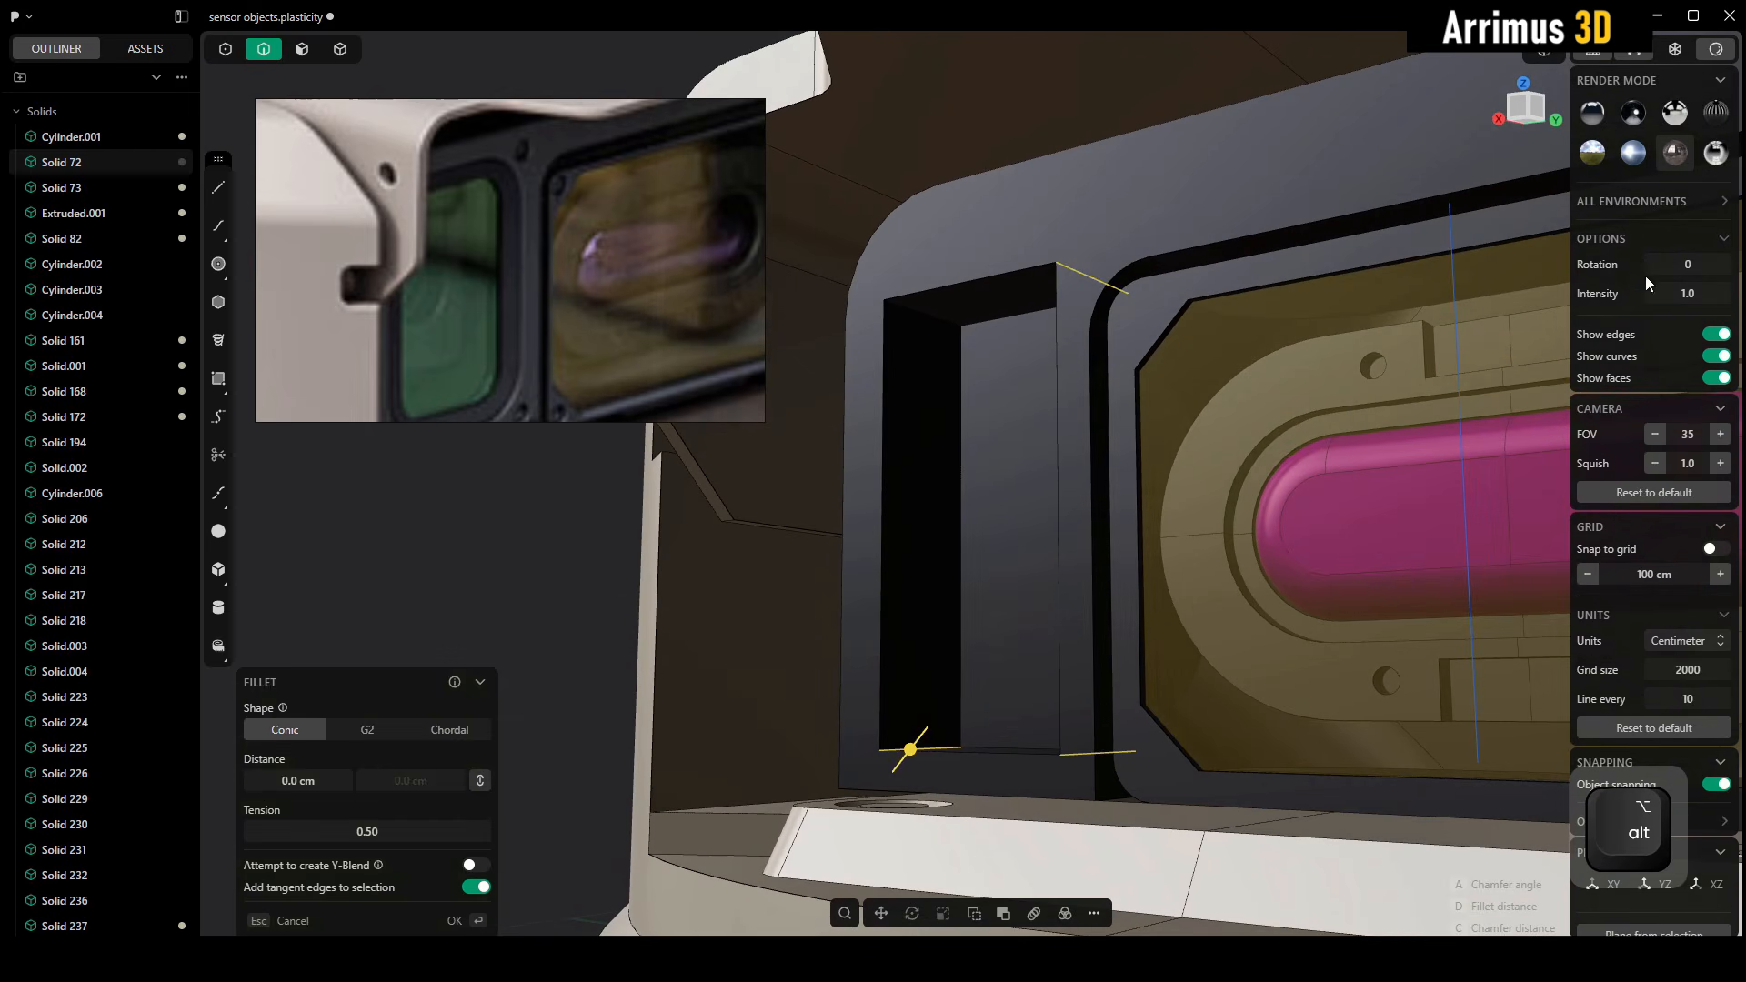
left_click(1597, 159)
middle_click_drag(1266, 315, 1057, 331, "alt")
left_click(887, 324, "shift")
key("d")
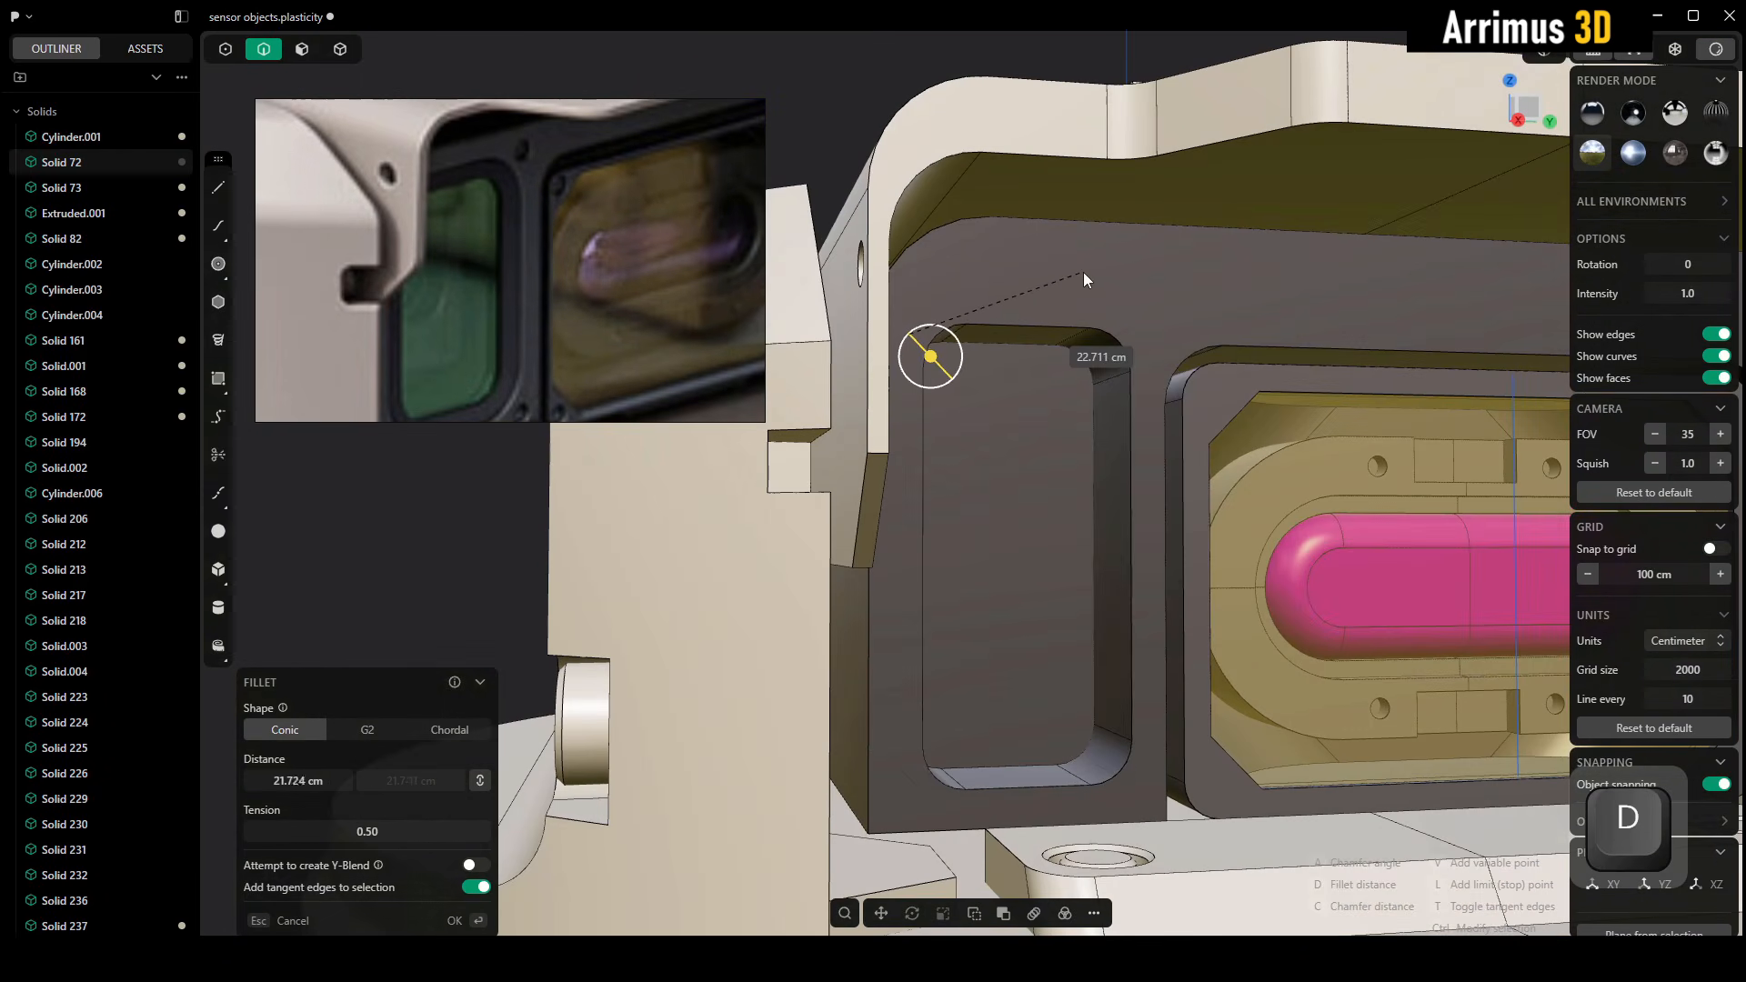
left_click(1082, 260)
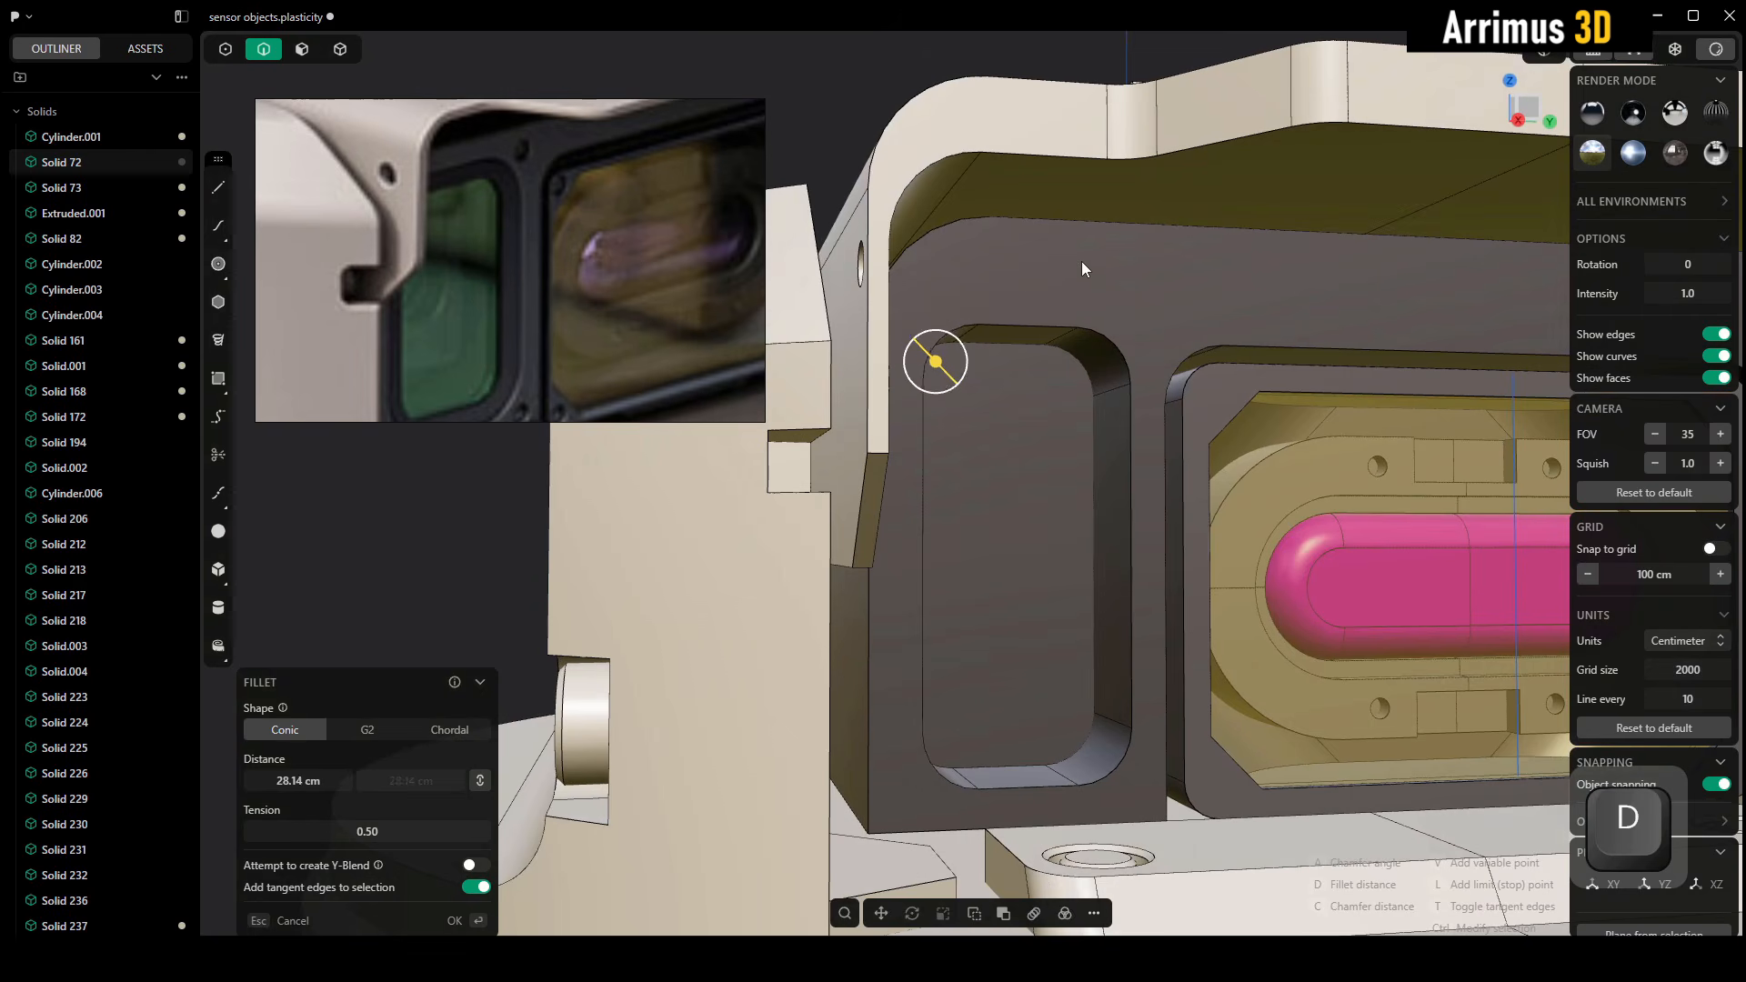
right_click(1082, 260)
Push the rounded recess's back face outward by about 57.2 cm to make the recess shallower
middle_click_drag(1085, 281, 1096, 243)
scroll(598, 380, "up", 3)
middle_click_drag(511, 346, 604, 257)
middle_click_drag(988, 368, 1019, 342)
key("3")
left_click(1019, 395)
scroll(1066, 406, "up", 3)
key("d")
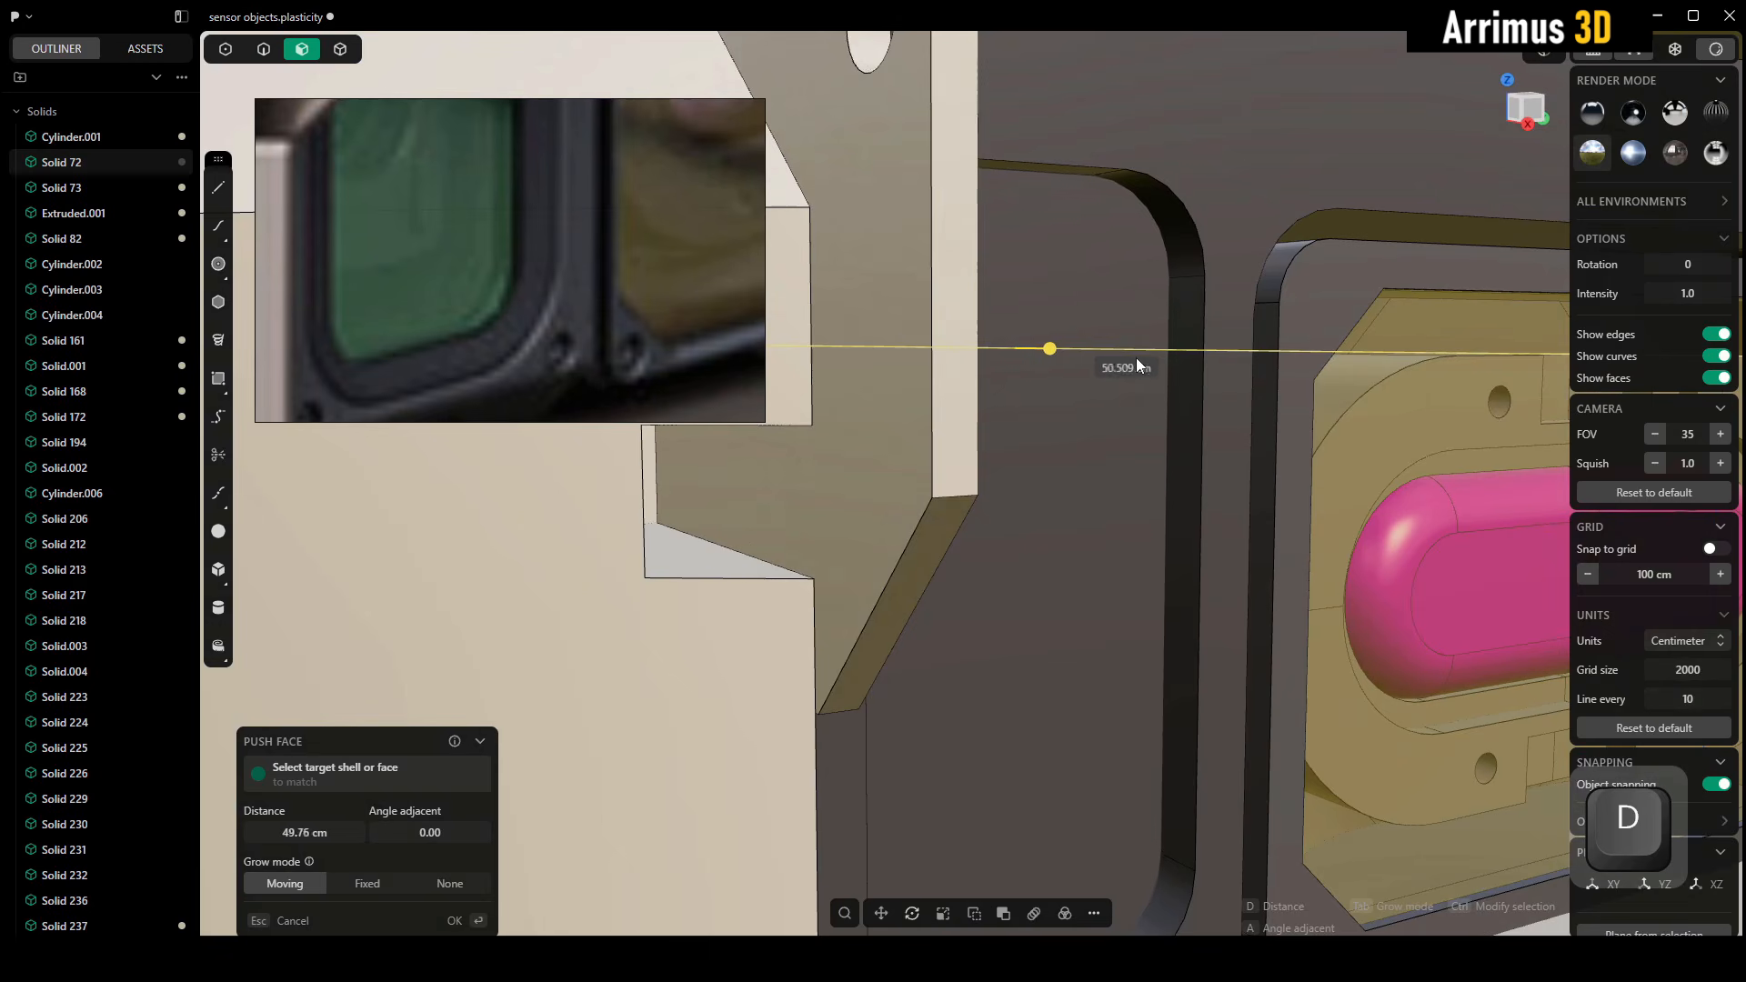
left_click(1149, 367)
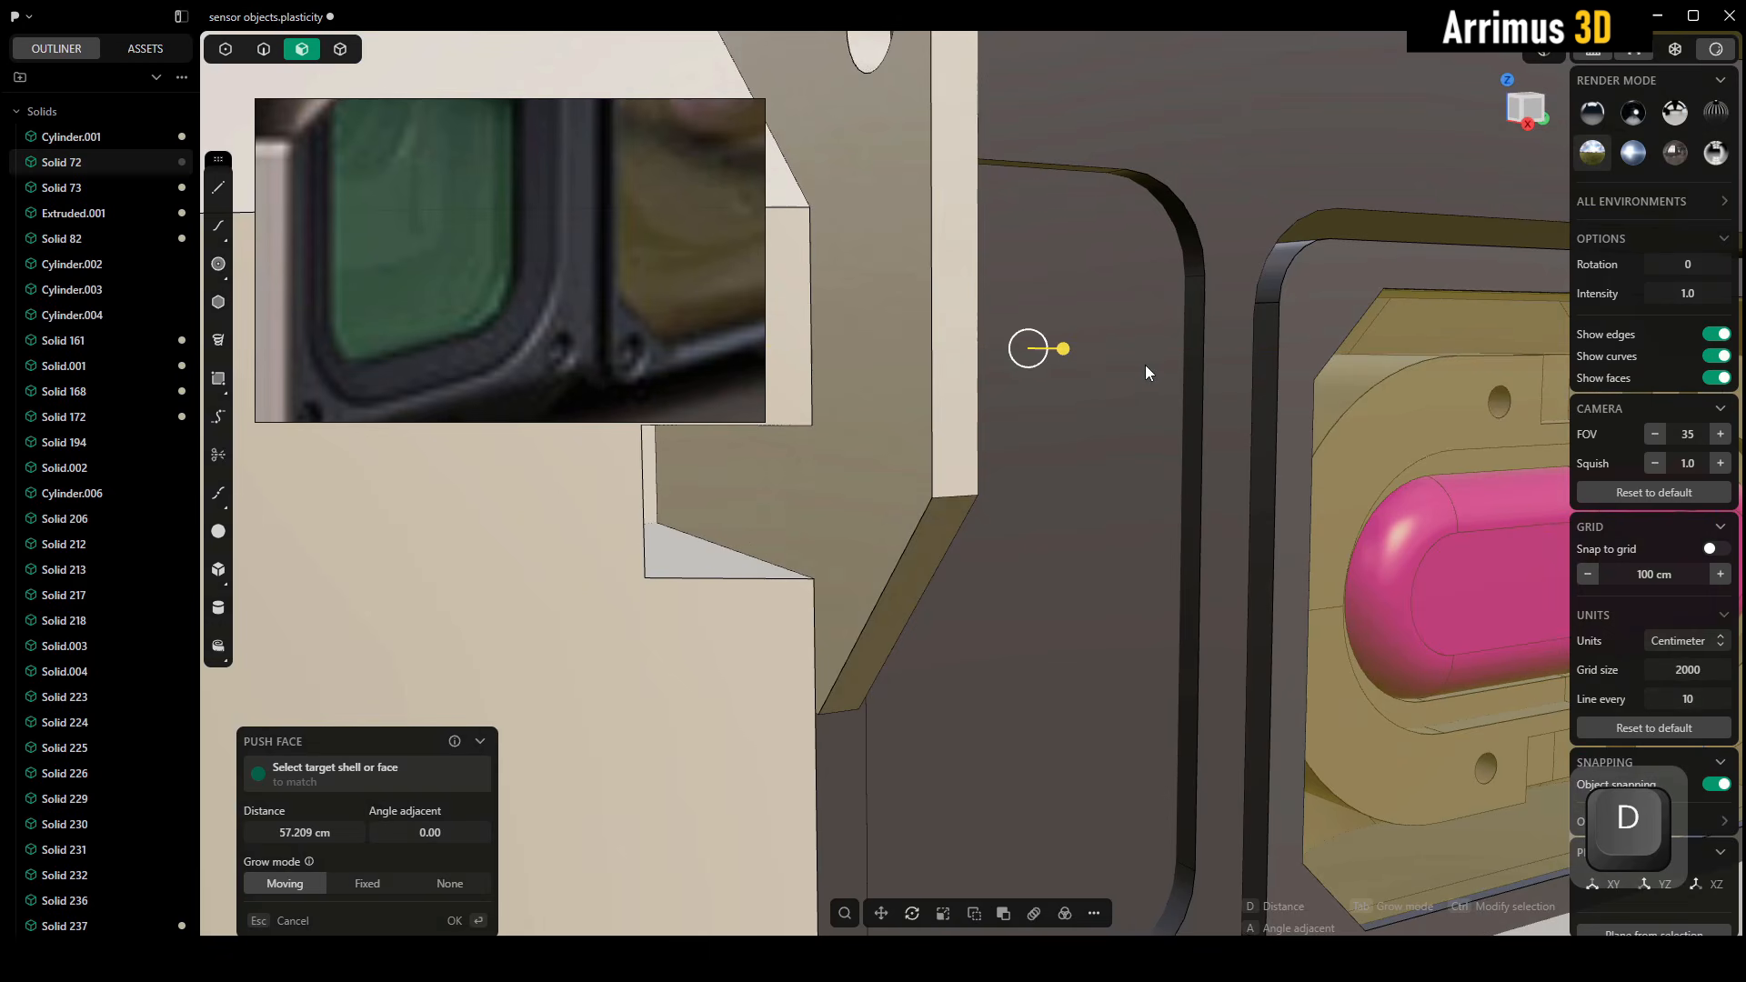
right_click(1144, 367)
Extrude the recess's back face inward as a cut about 23.4 cm deep, tapered by about 28 degrees
middle_click_drag(1140, 378, 1107, 326)
key("e")
key("d")
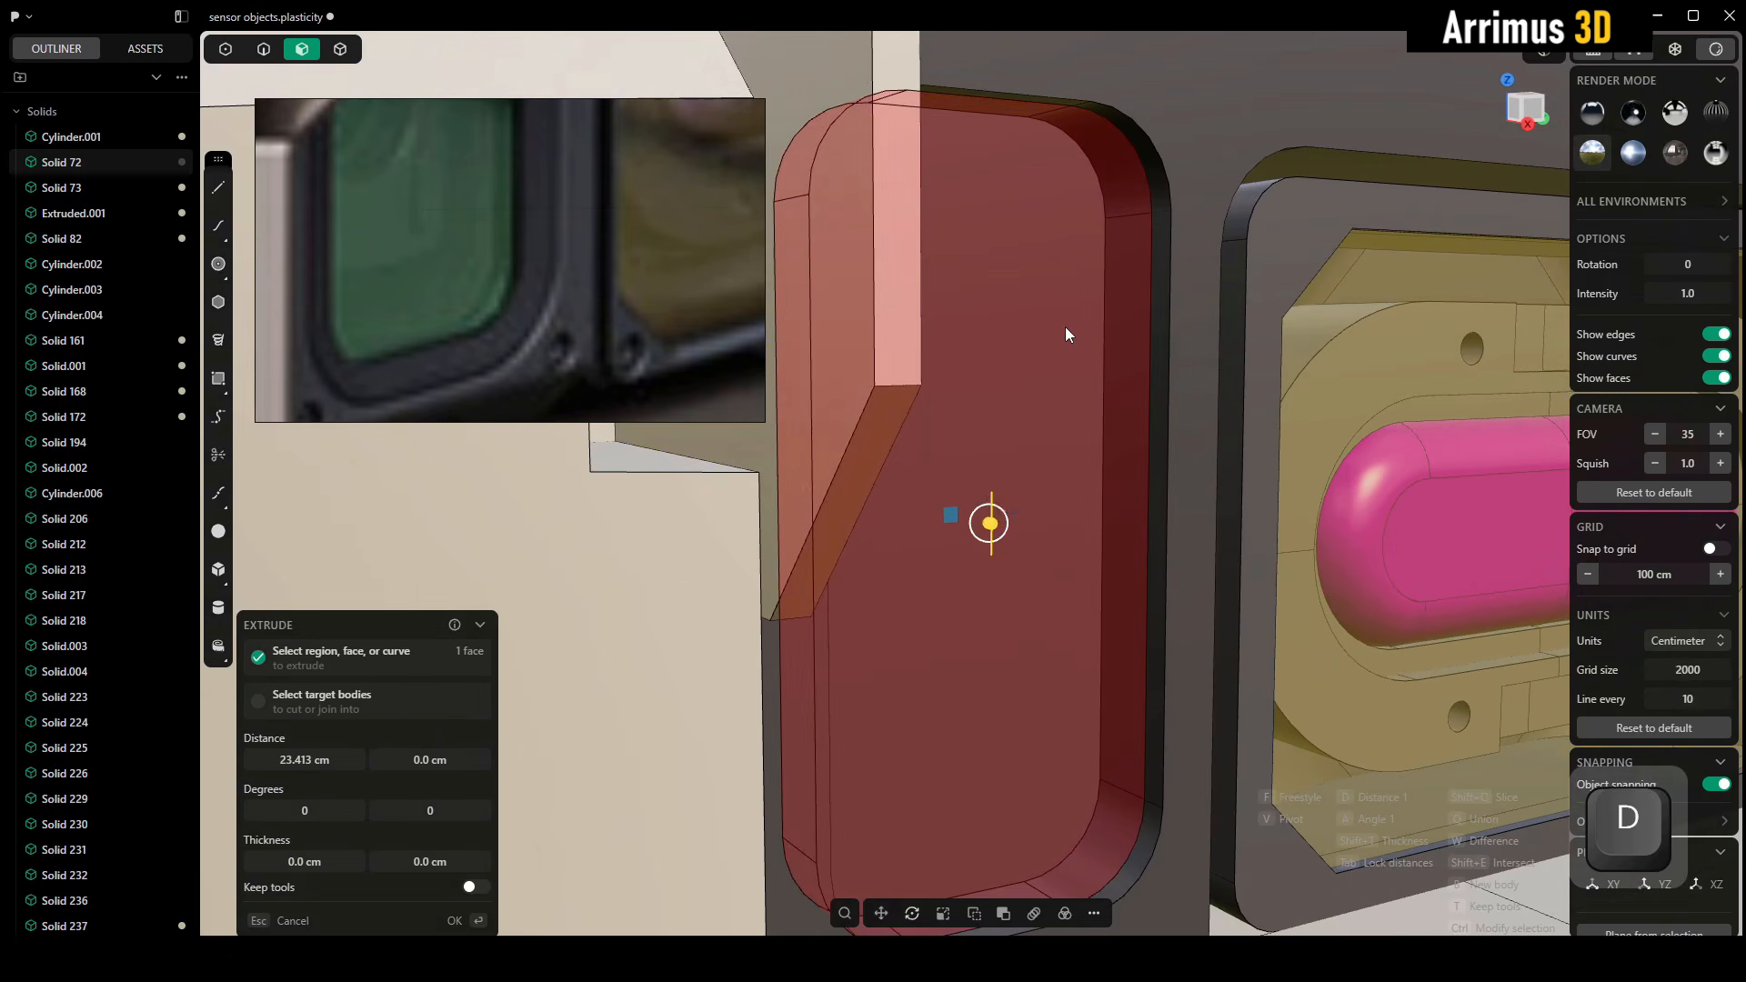
key("a")
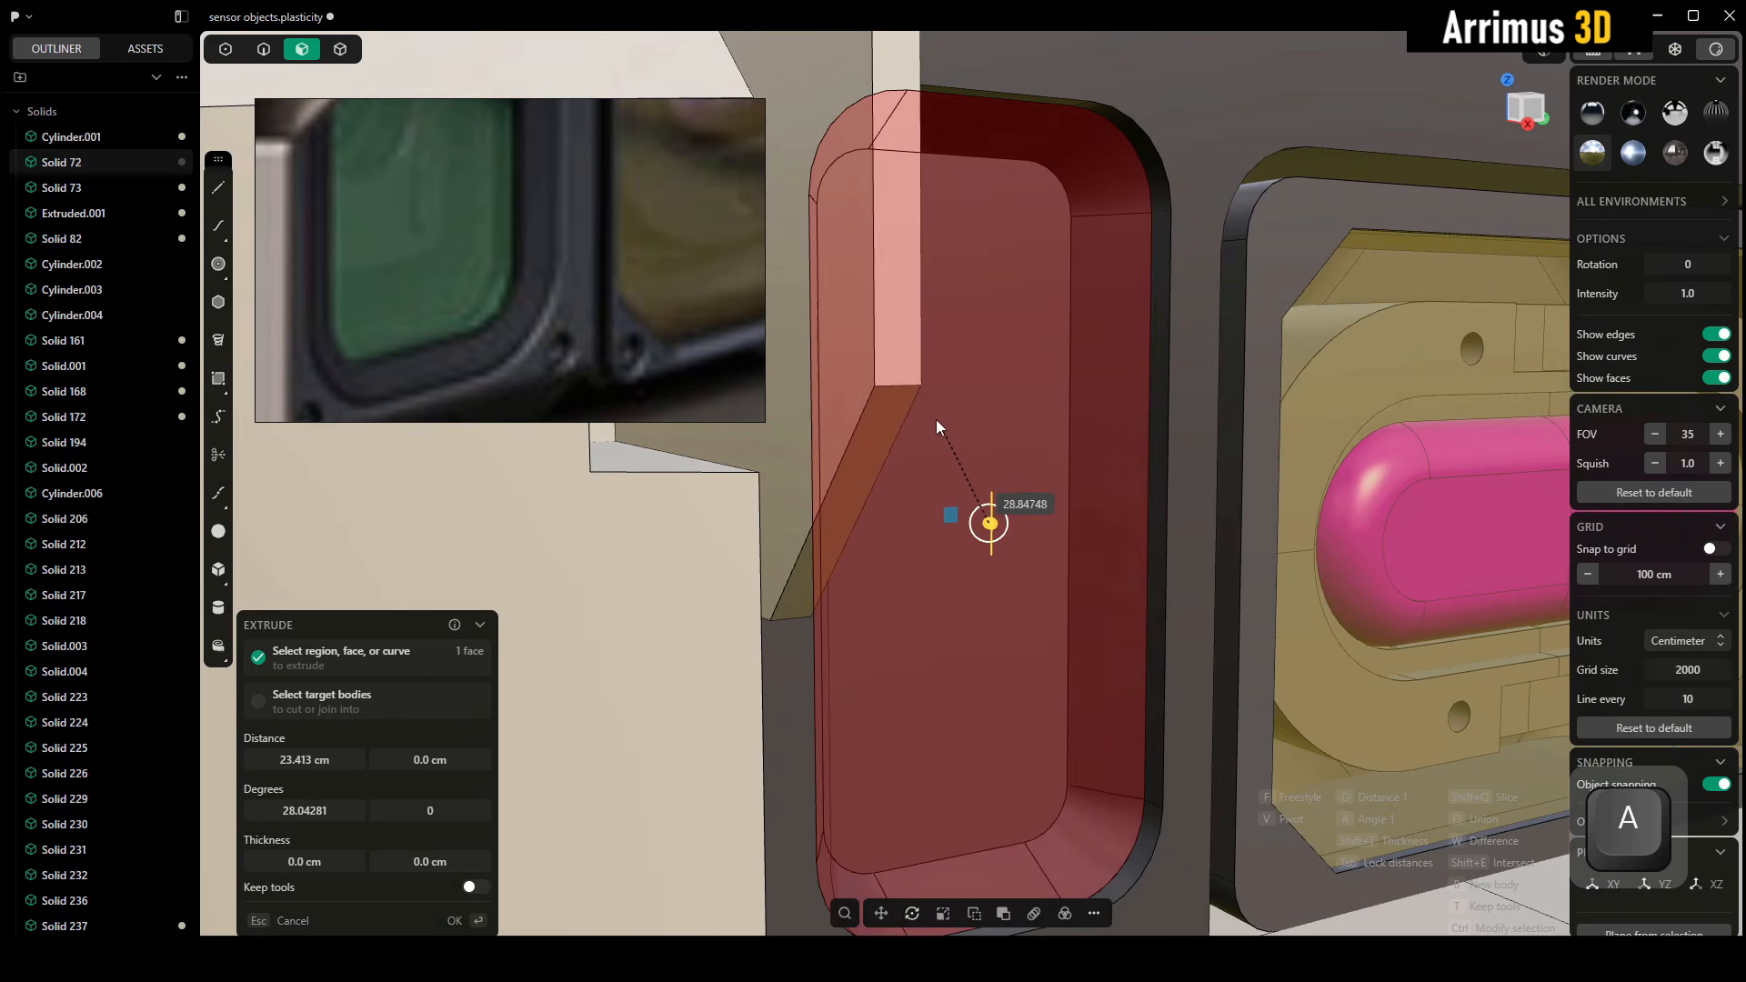
left_click(936, 423)
middle_click_drag(936, 423, 986, 418, "alt")
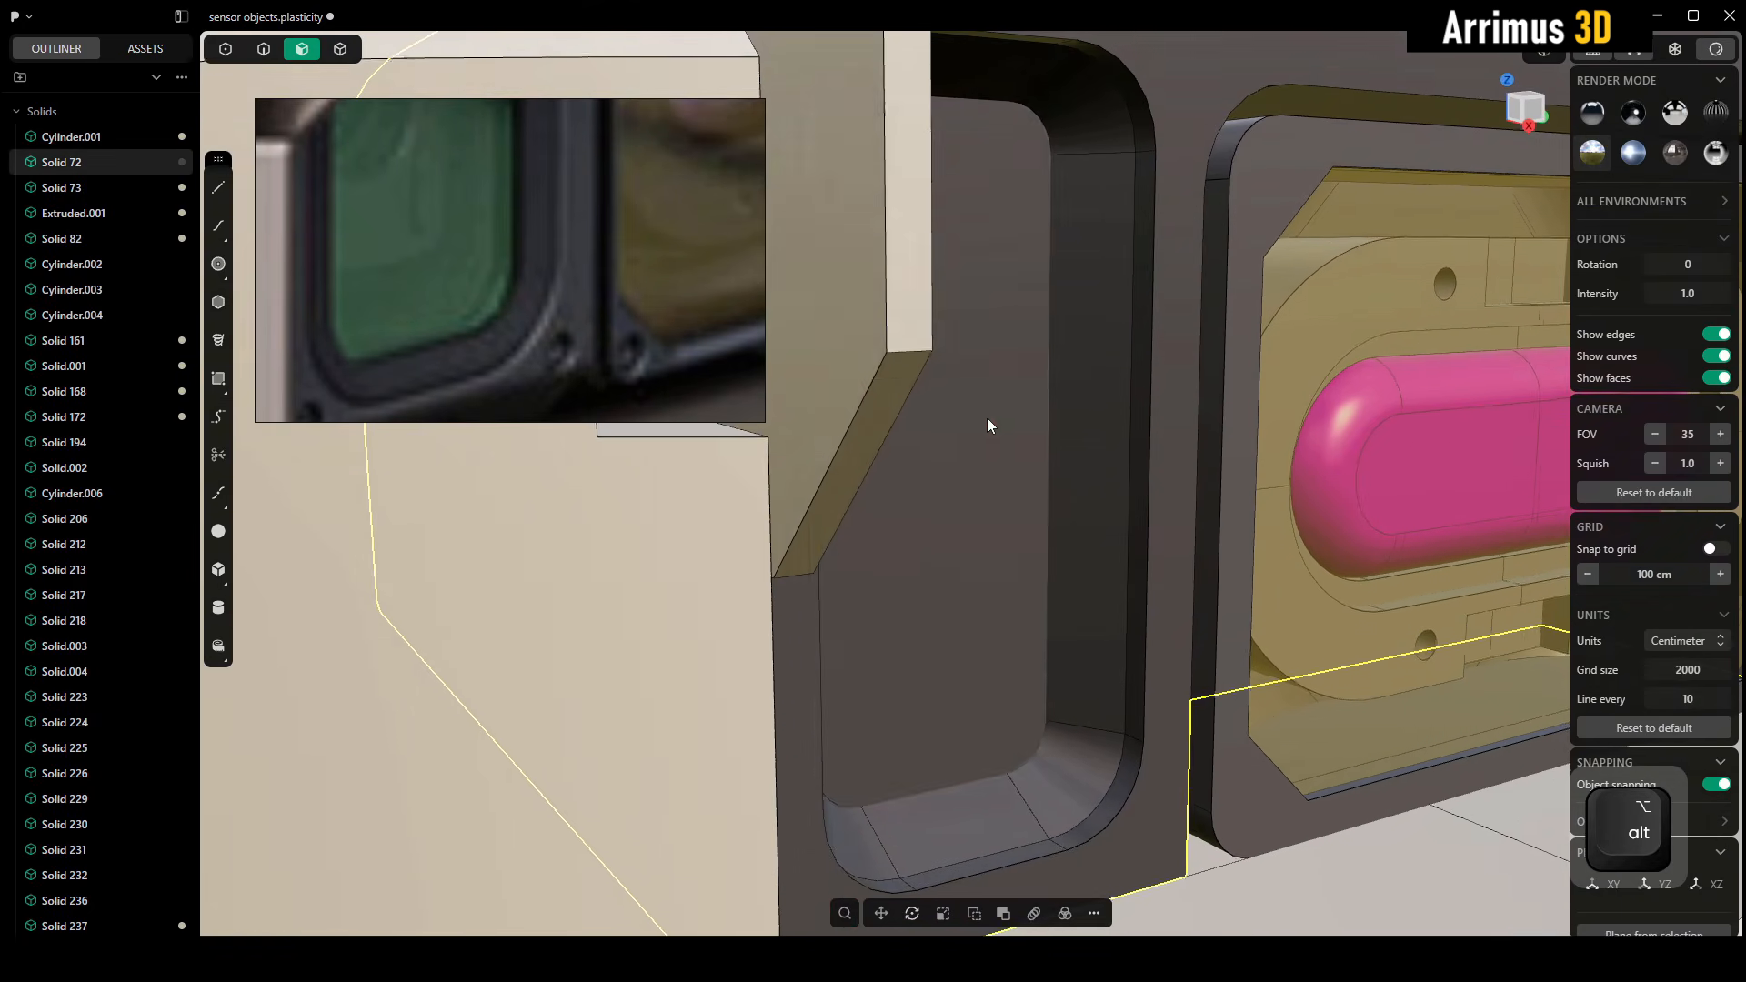
Push the tapered recess's back face by about 5.4 cm and extrude it further inward as a straight-walled cut
left_click(982, 453)
key("d")
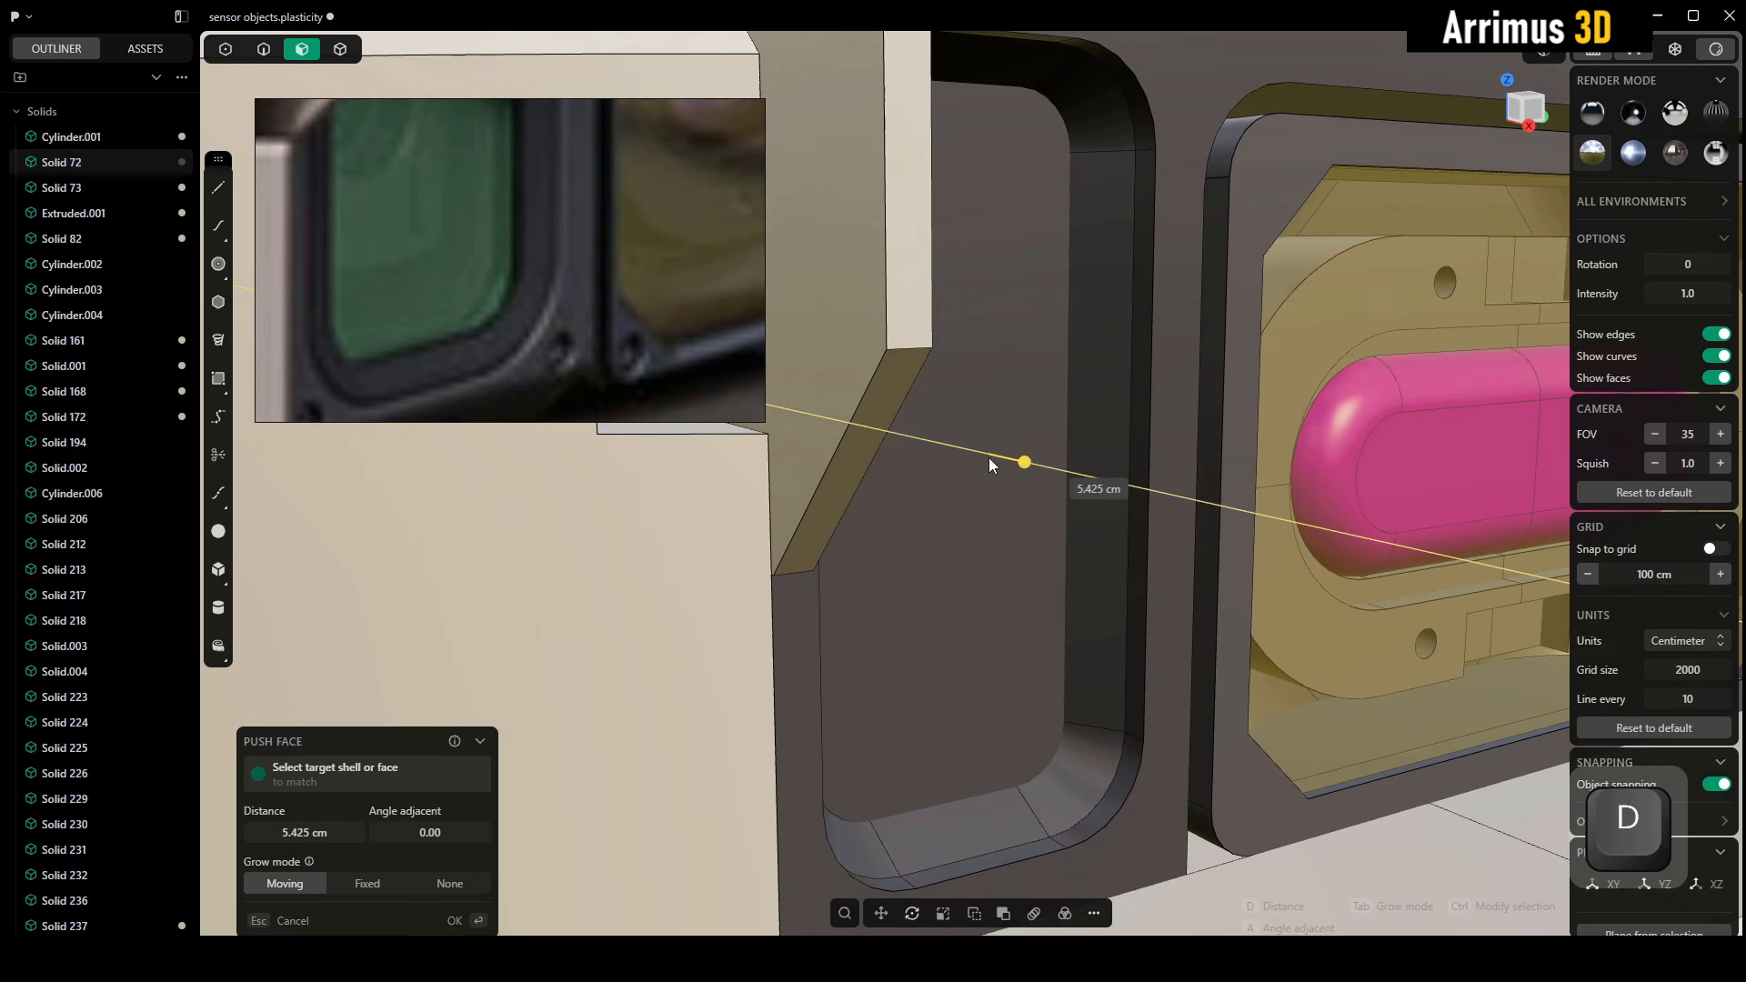
left_click(989, 456)
middle_click_drag(989, 456, 1007, 439, "alt")
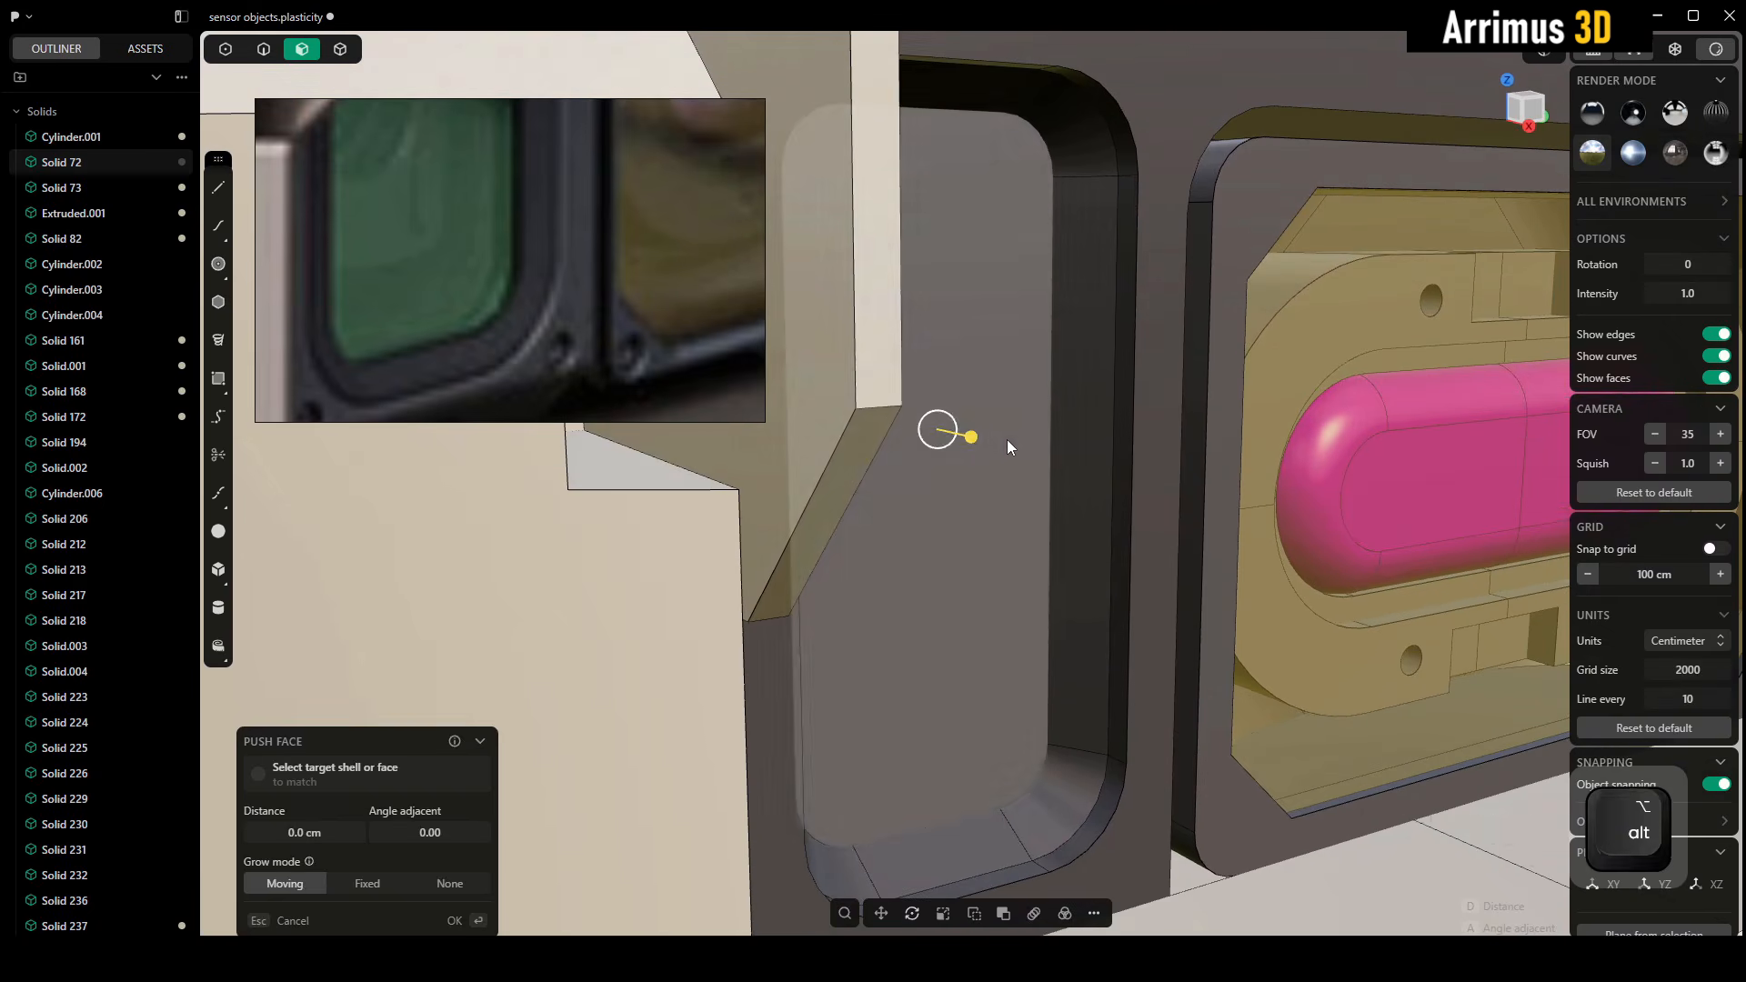
key("e")
key("d")
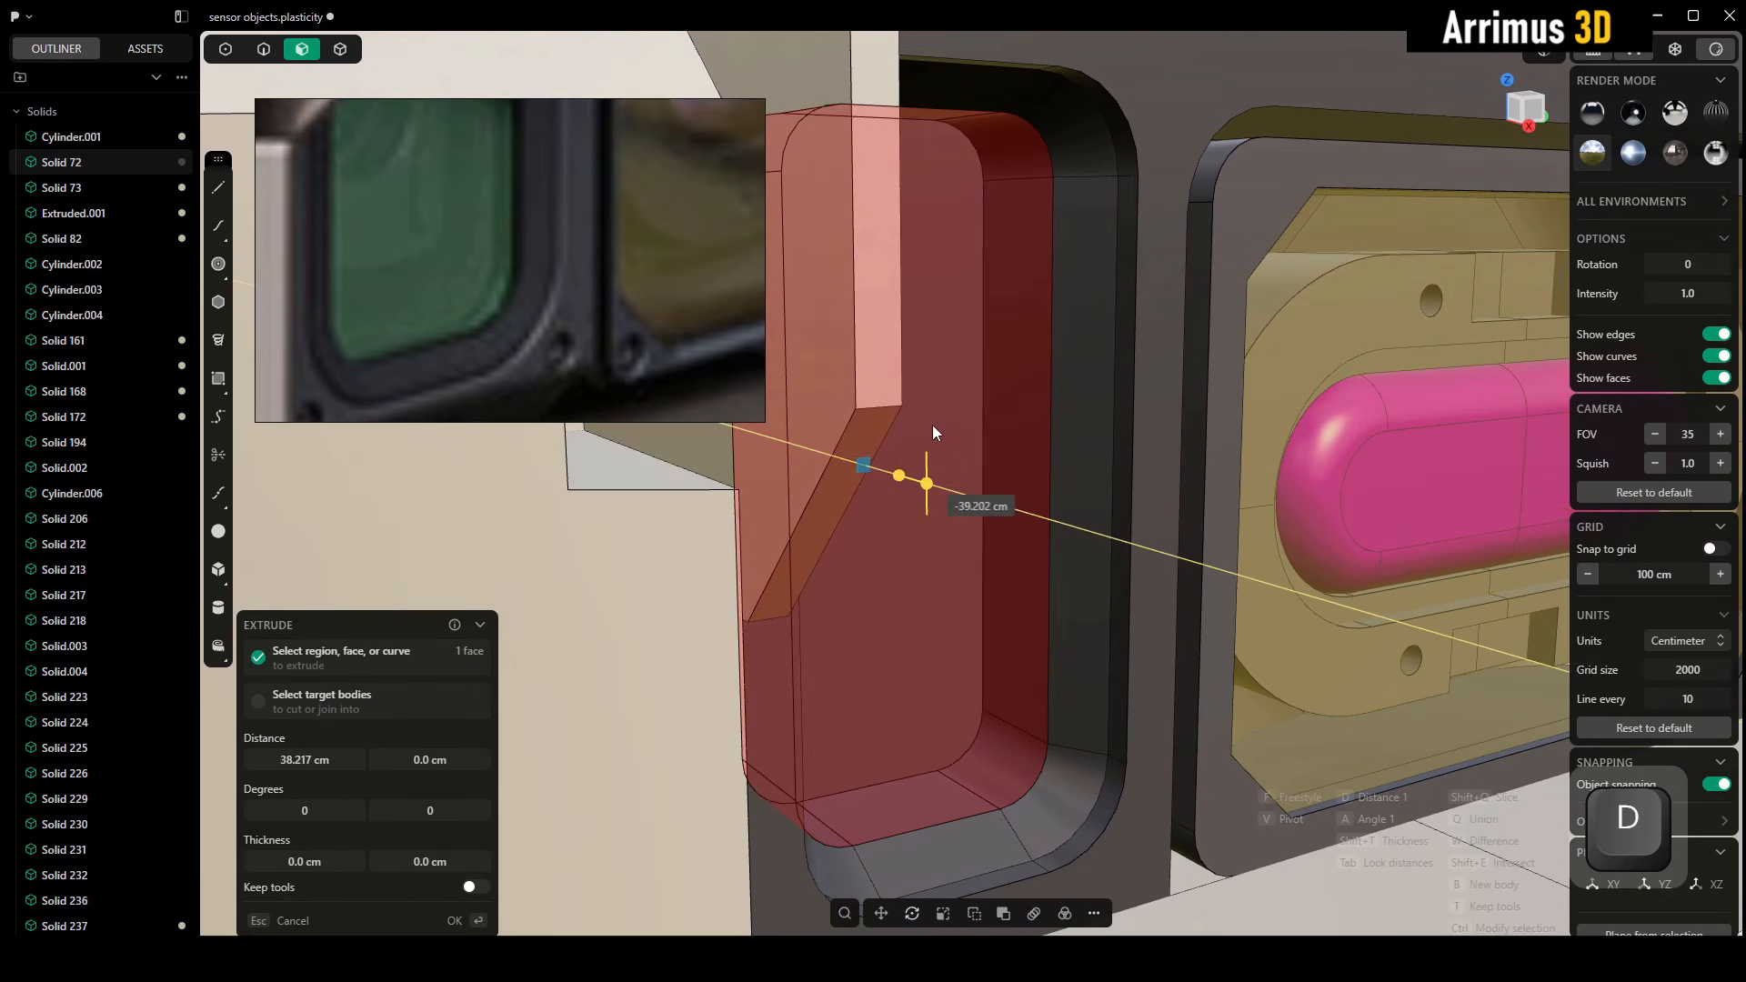
left_click(892, 453)
middle_click_drag(964, 531, 915, 530)
left_click(907, 533)
key("e")
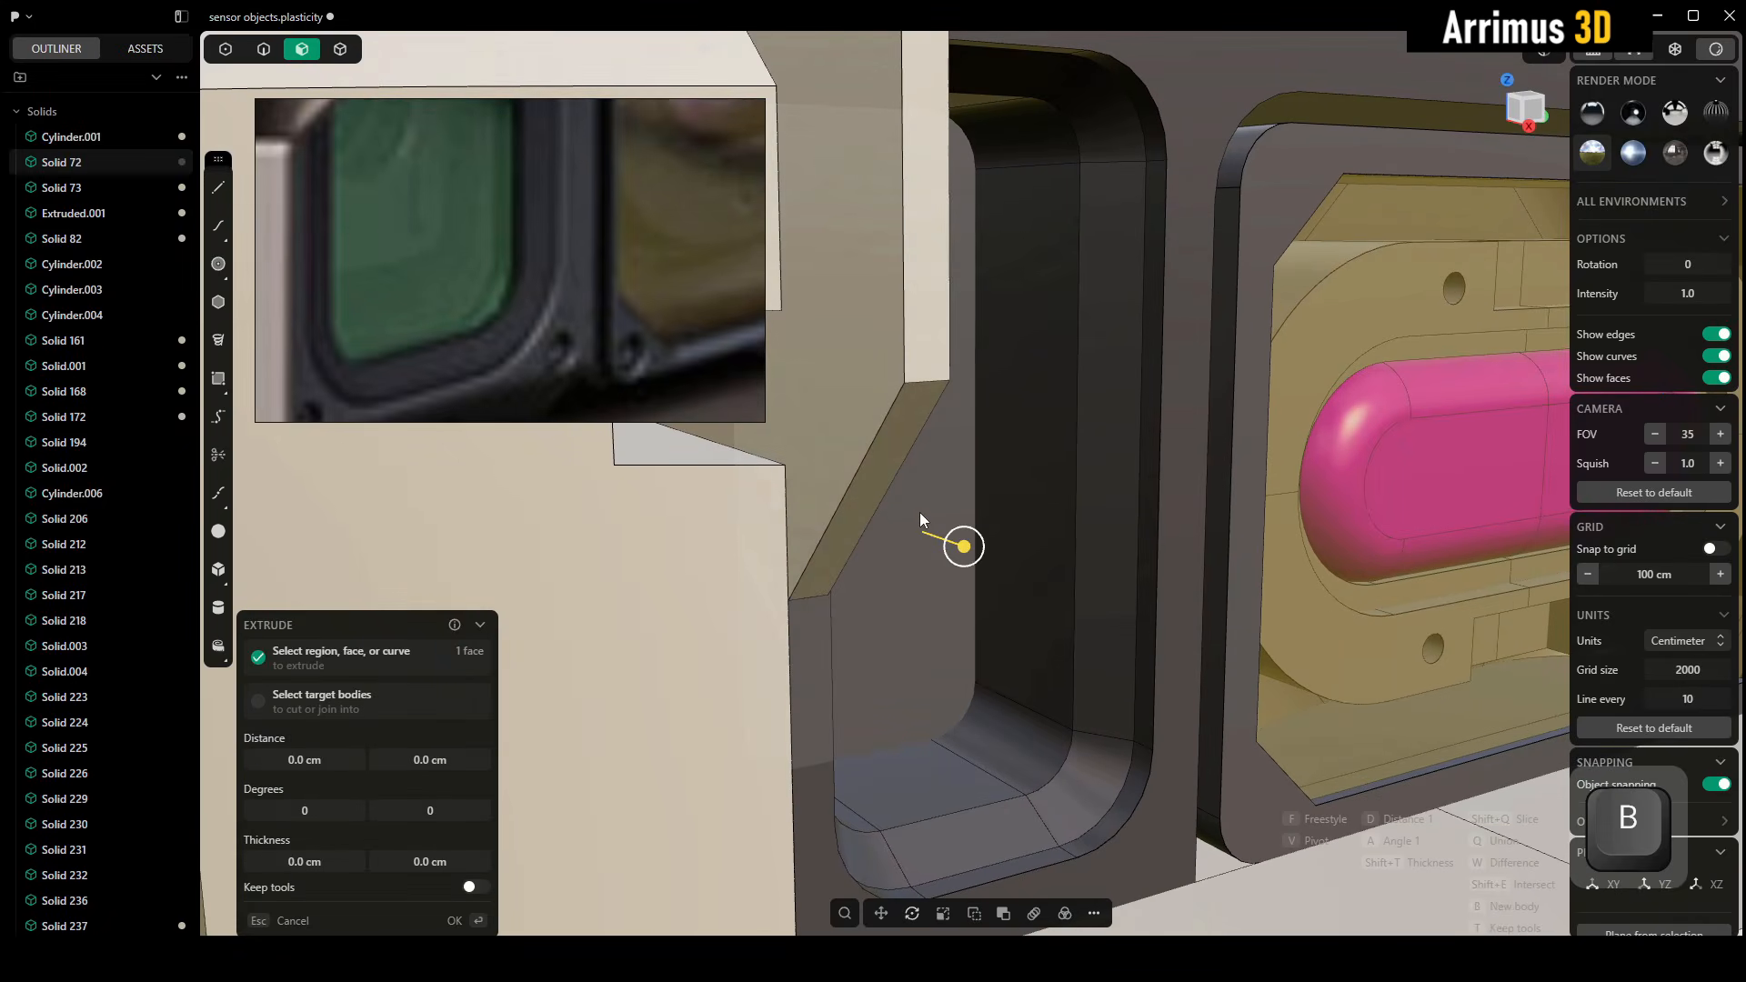
key("Escape")
key("4")
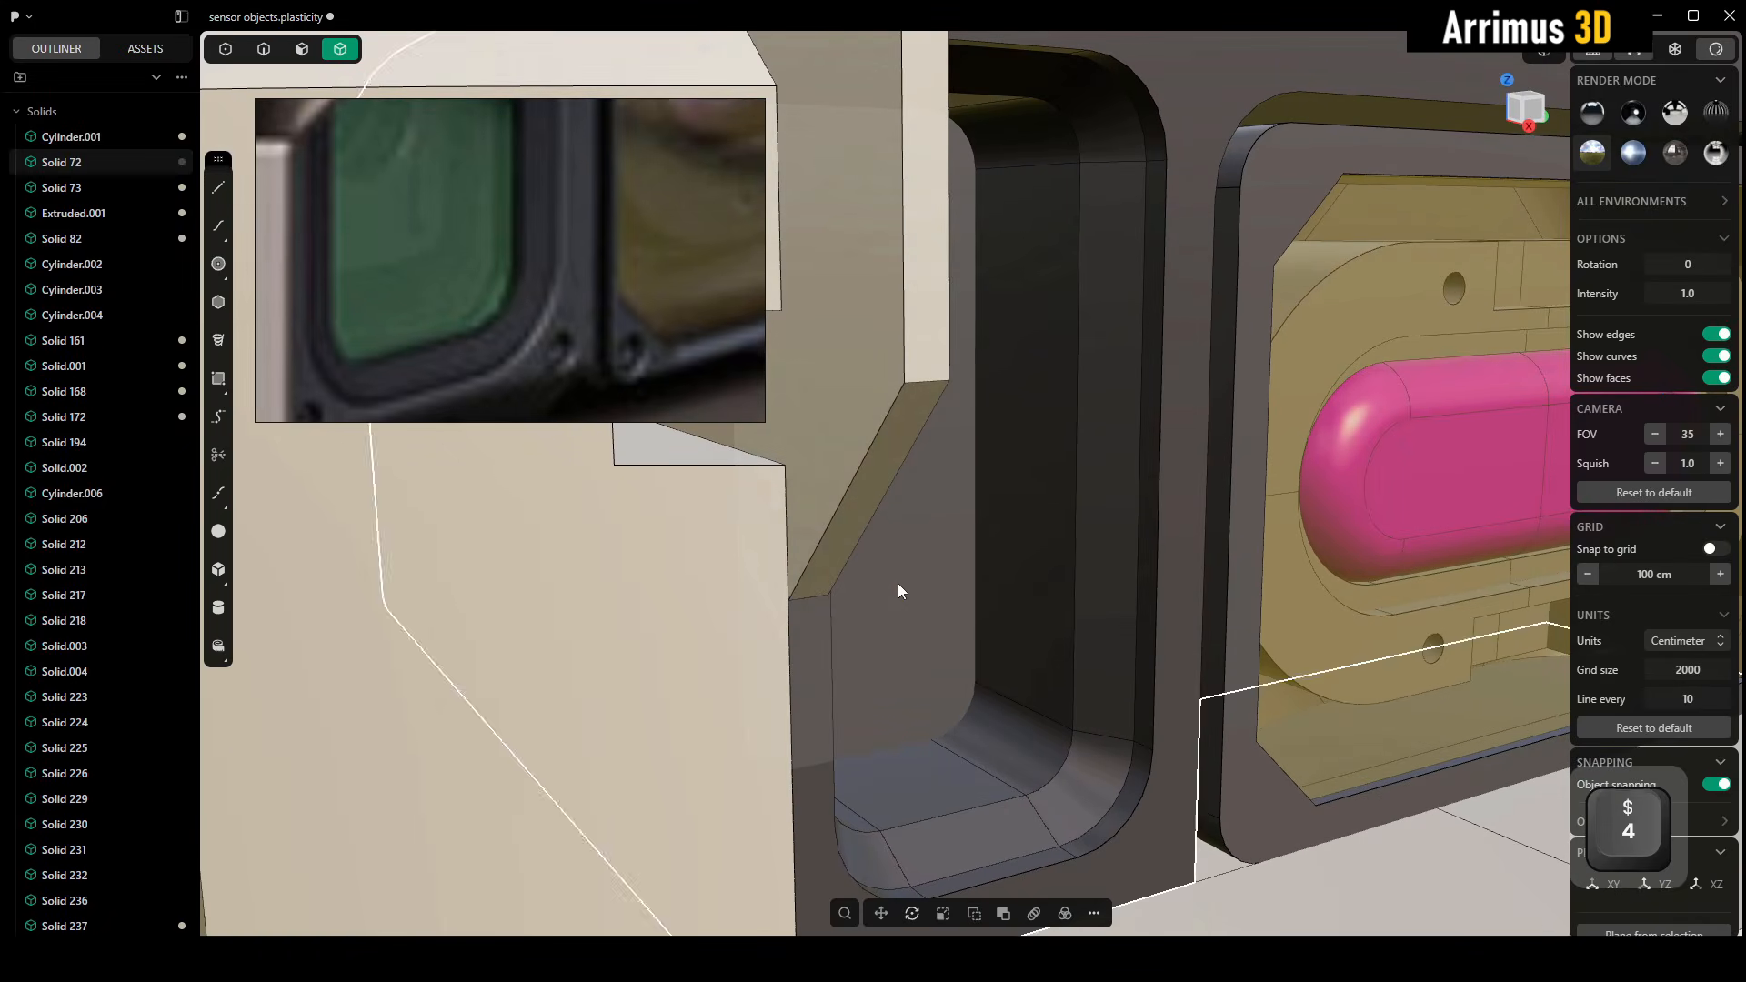
key("x")
key("ctrl+z")
Extrude the innermost back face of the recess by about 6.9 cm as a new body for the glass
key("3")
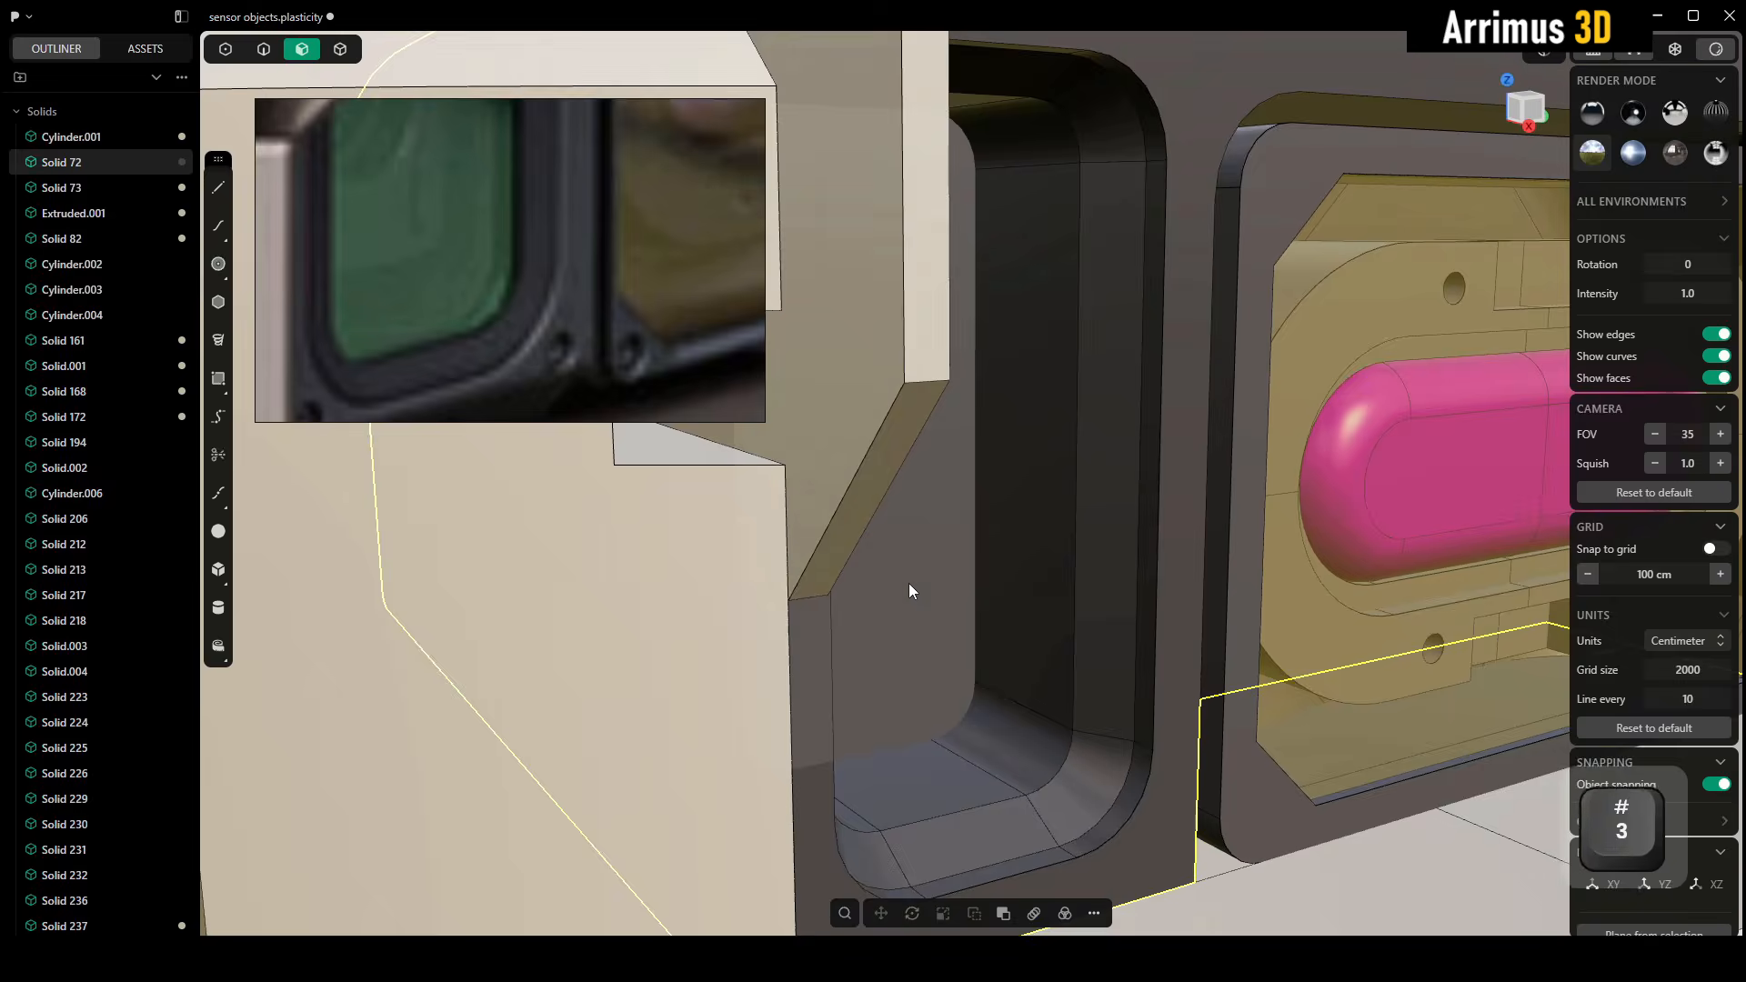
left_click(908, 583)
key("e")
key("d")
key("b")
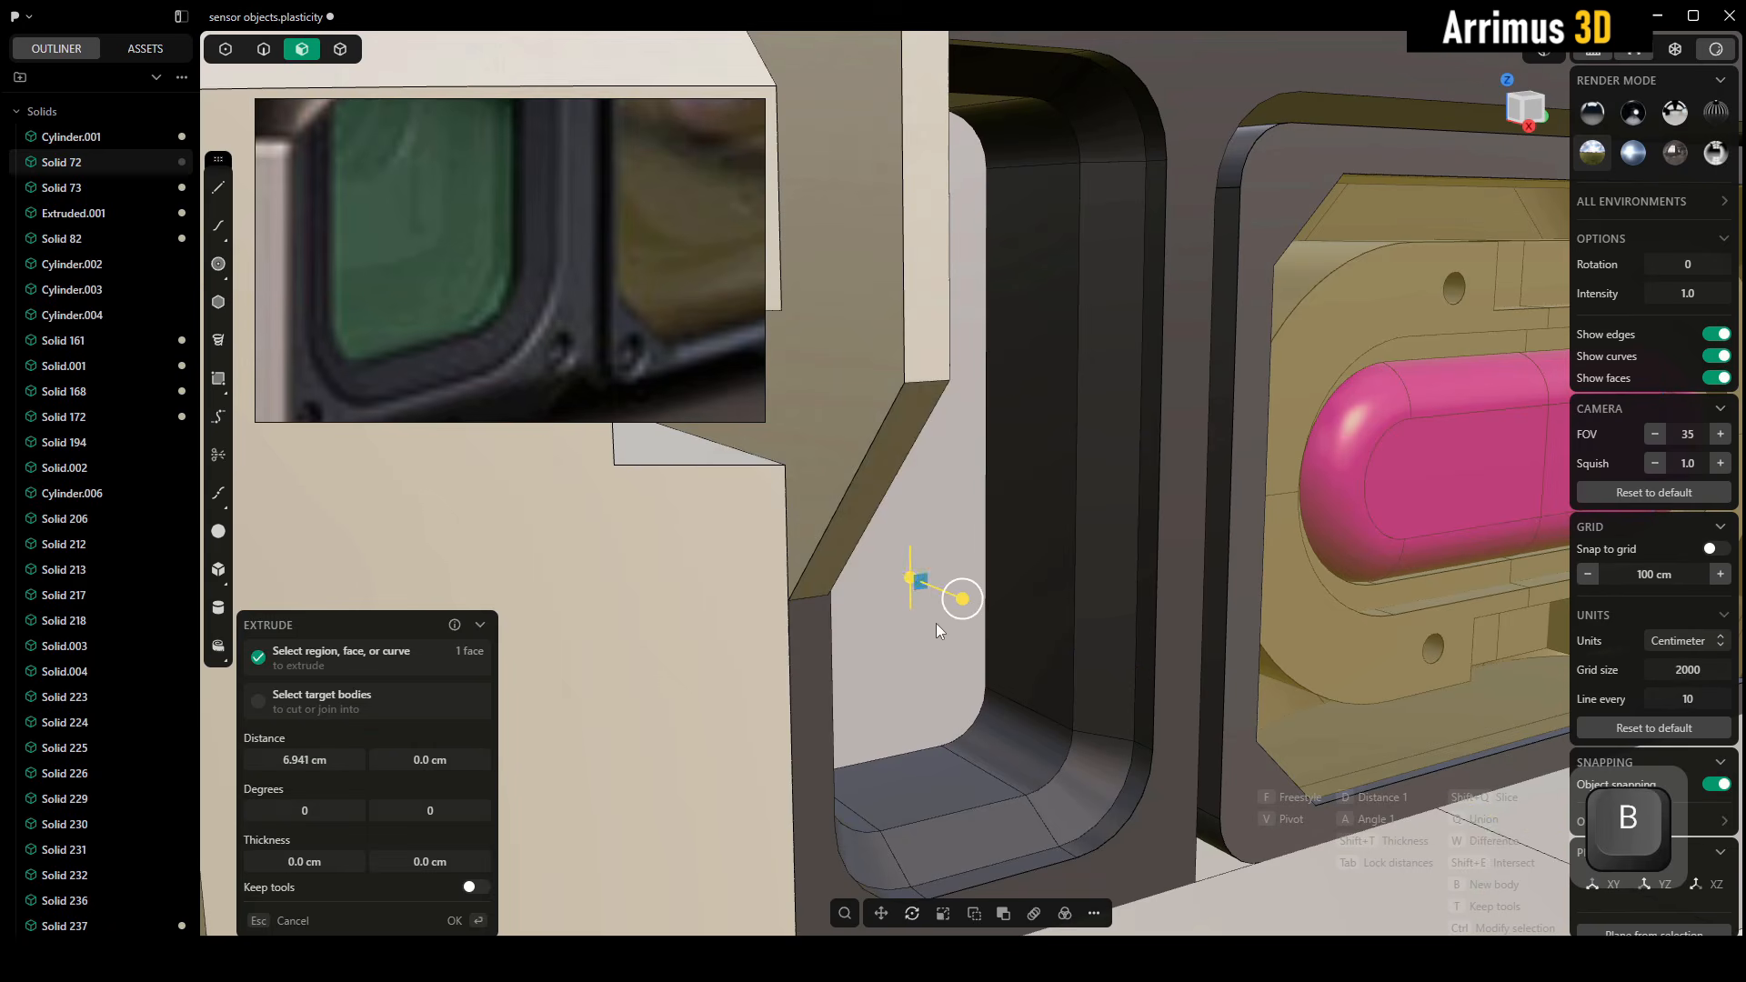
key("Return")
Give the new glass body a dark green material colour of about RGB 45, 67, 56
key("4")
key("m")
left_click(352, 474)
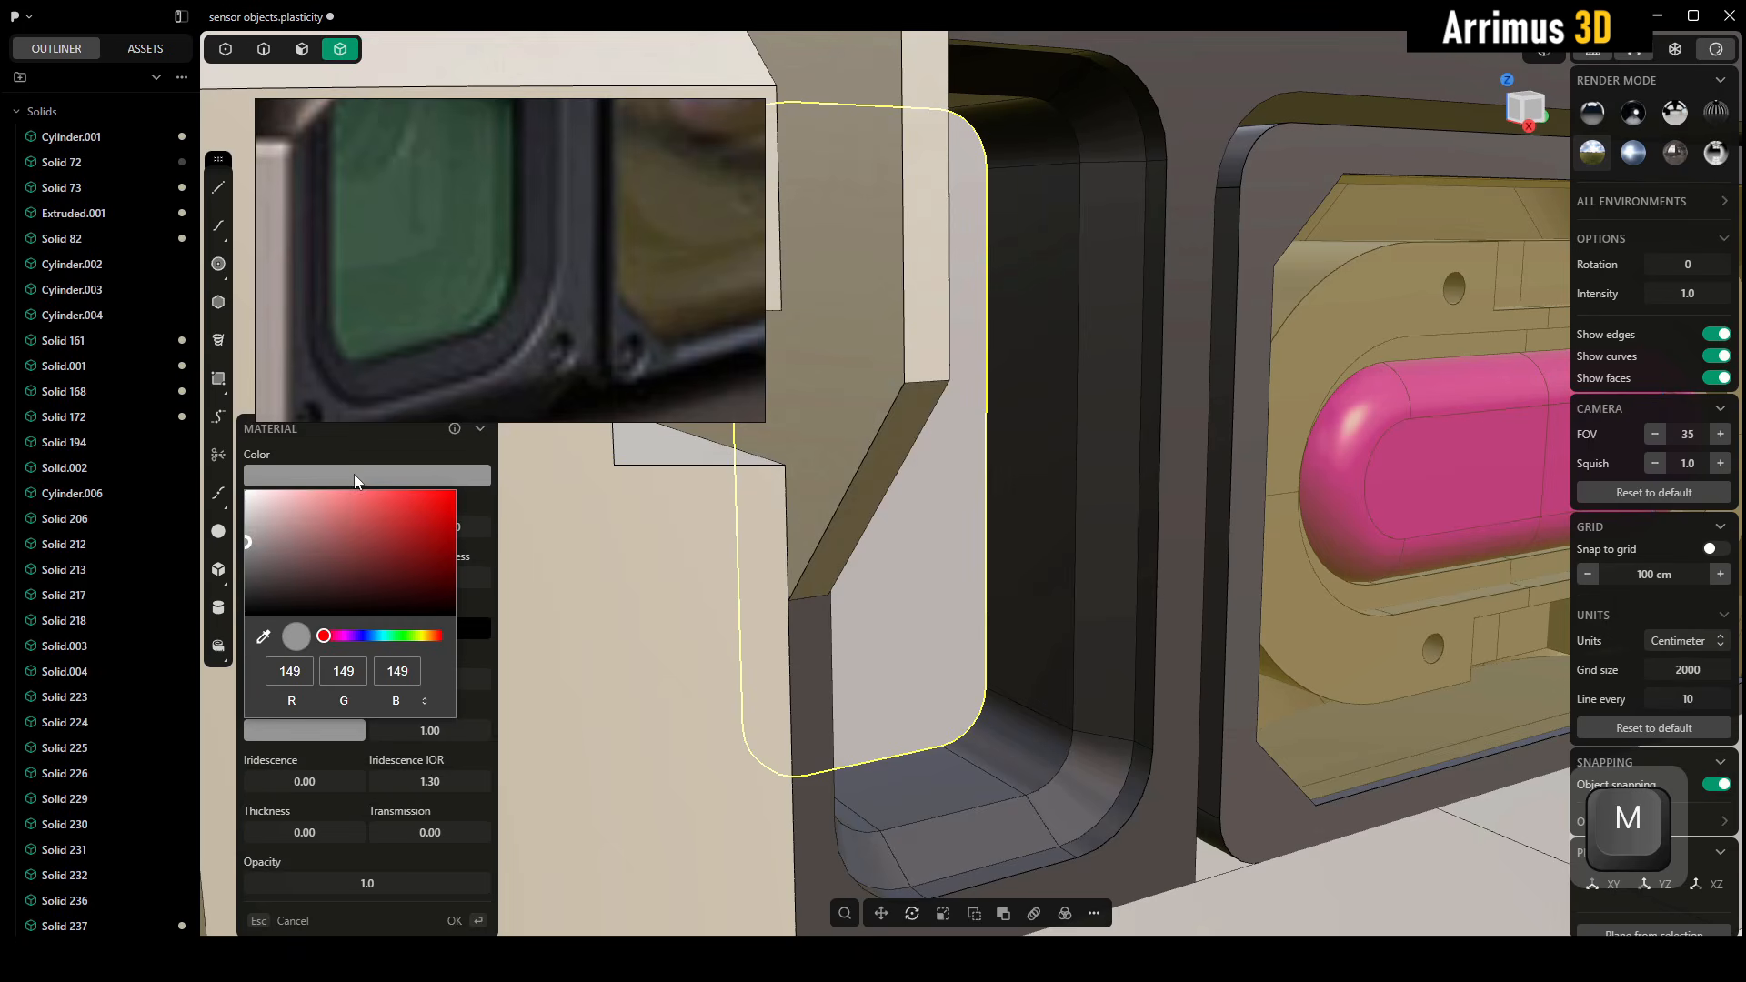
left_click(407, 636)
mouse_move(432, 545)
left_mouse_down()
mouse_move(487, 467)
mouse_move(436, 532)
mouse_move(444, 573)
mouse_move(324, 582)
left_mouse_up()
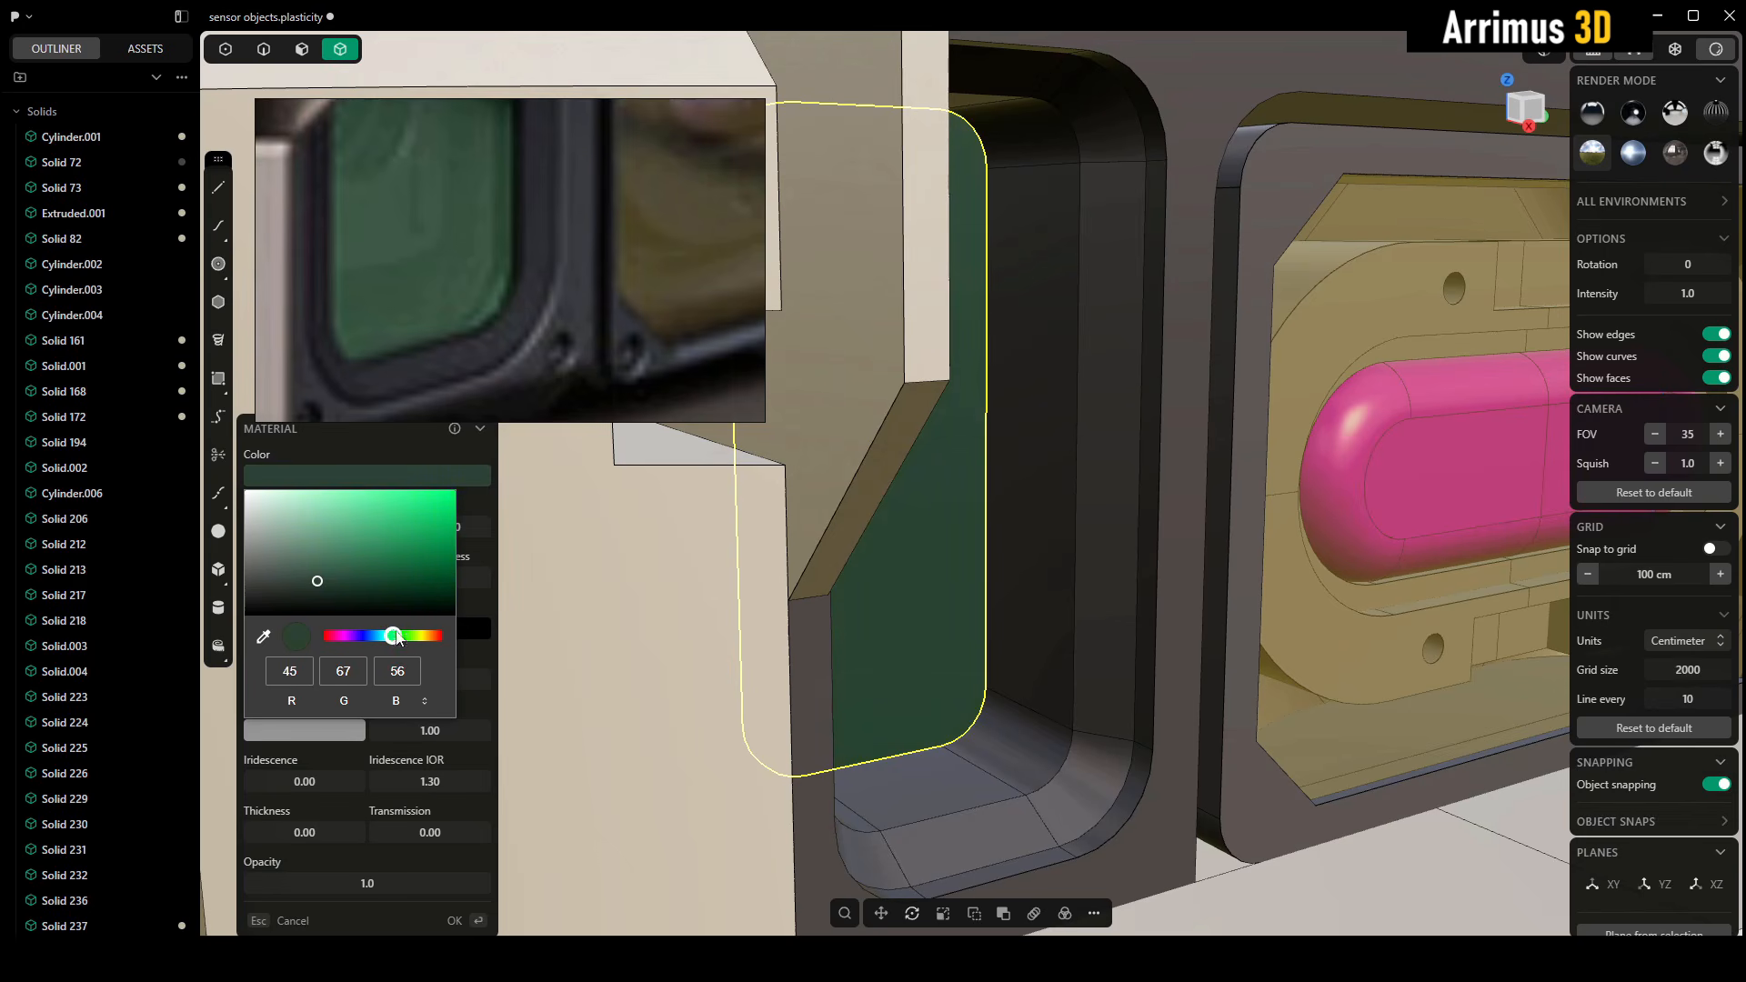
key("Return")
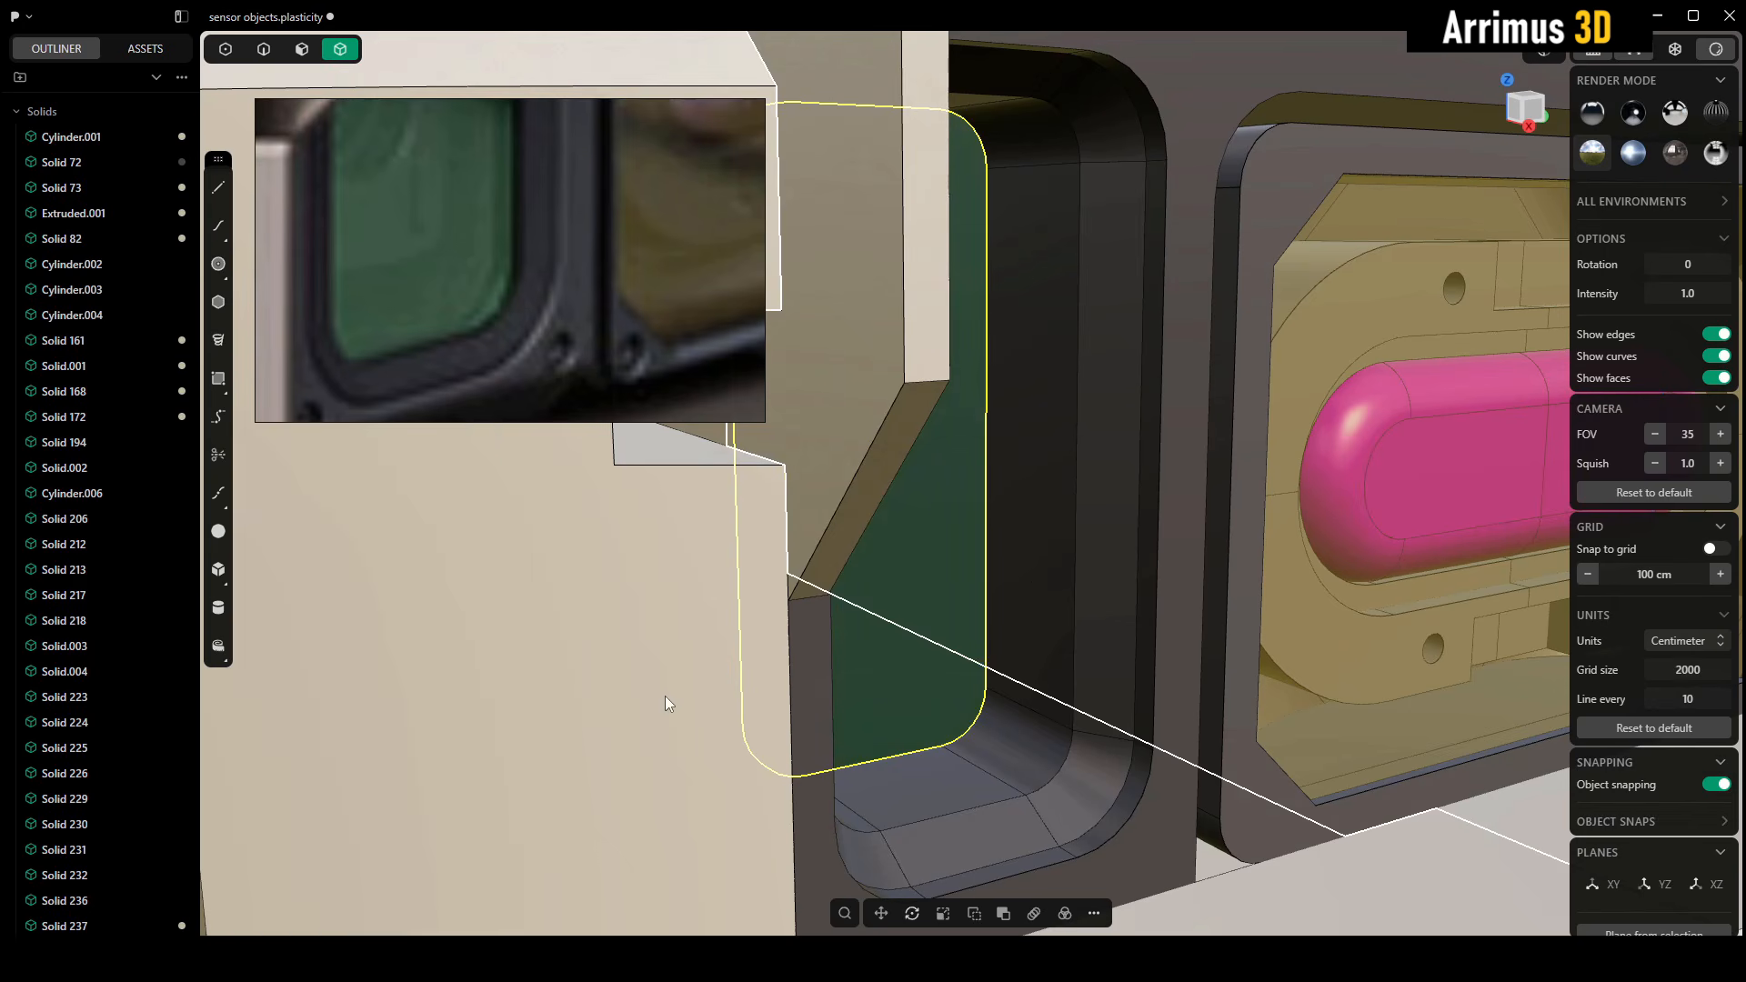
Set the green glass material's opacity to 0.5 and check the pane inside the recess
key("m")
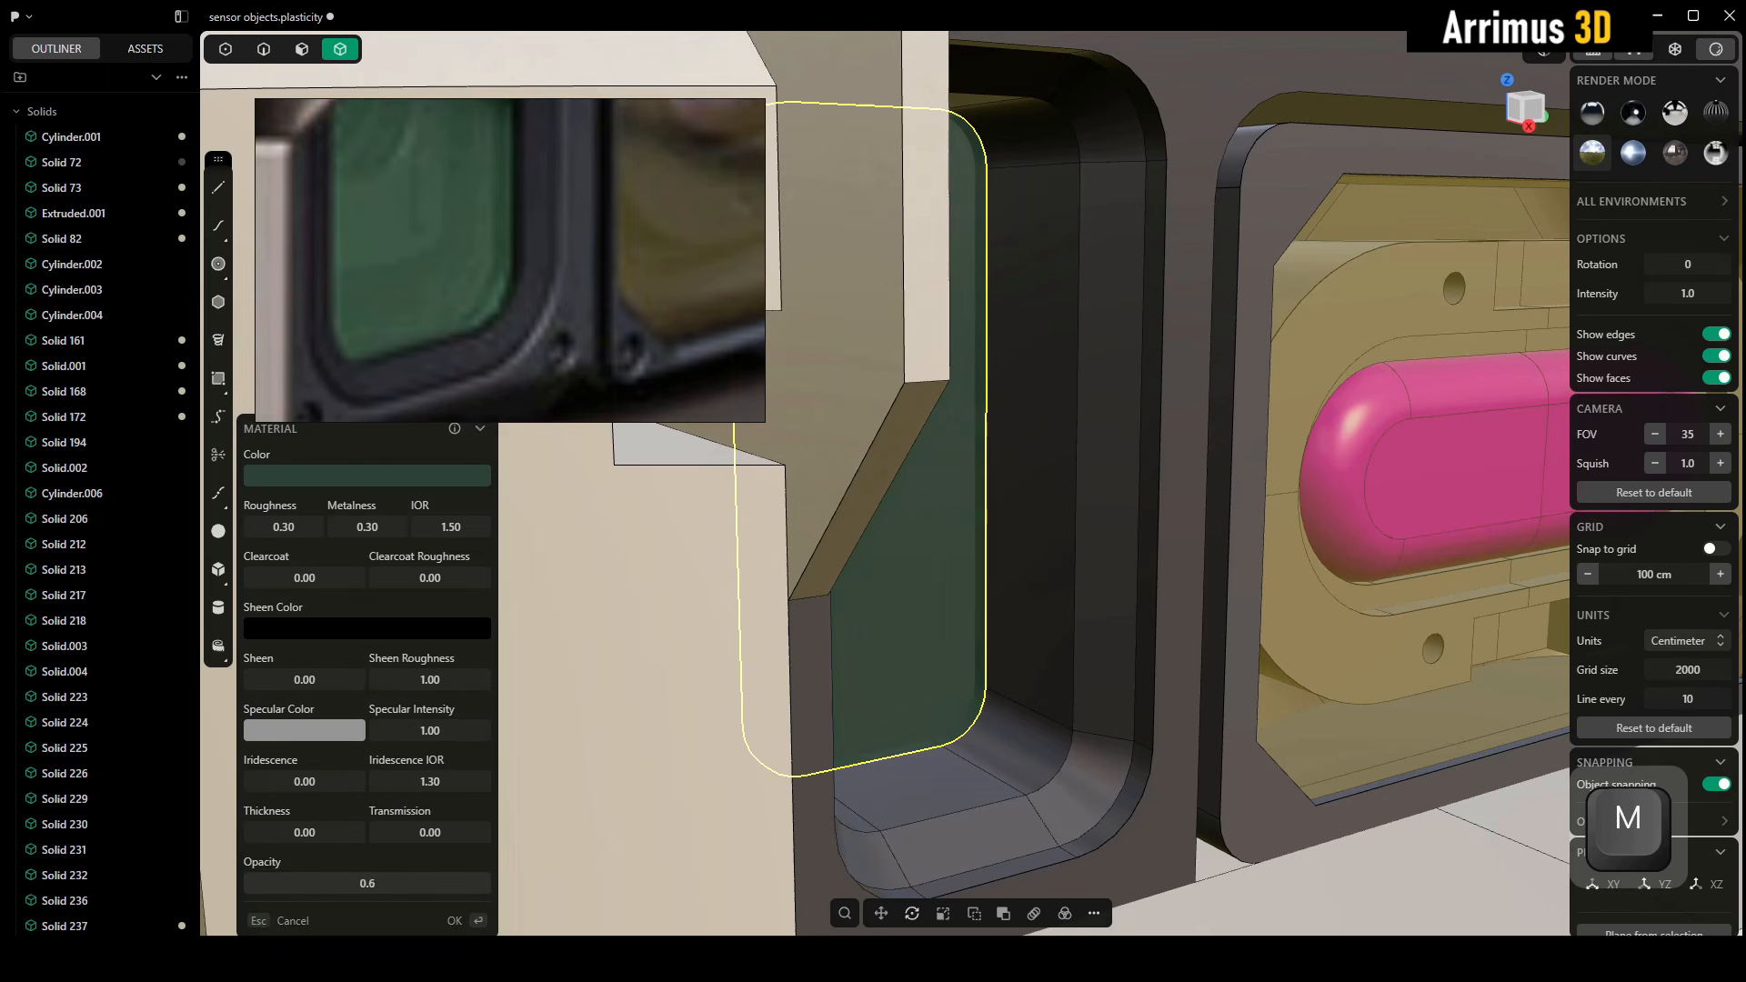
left_click_drag(368, 883, 409, 883)
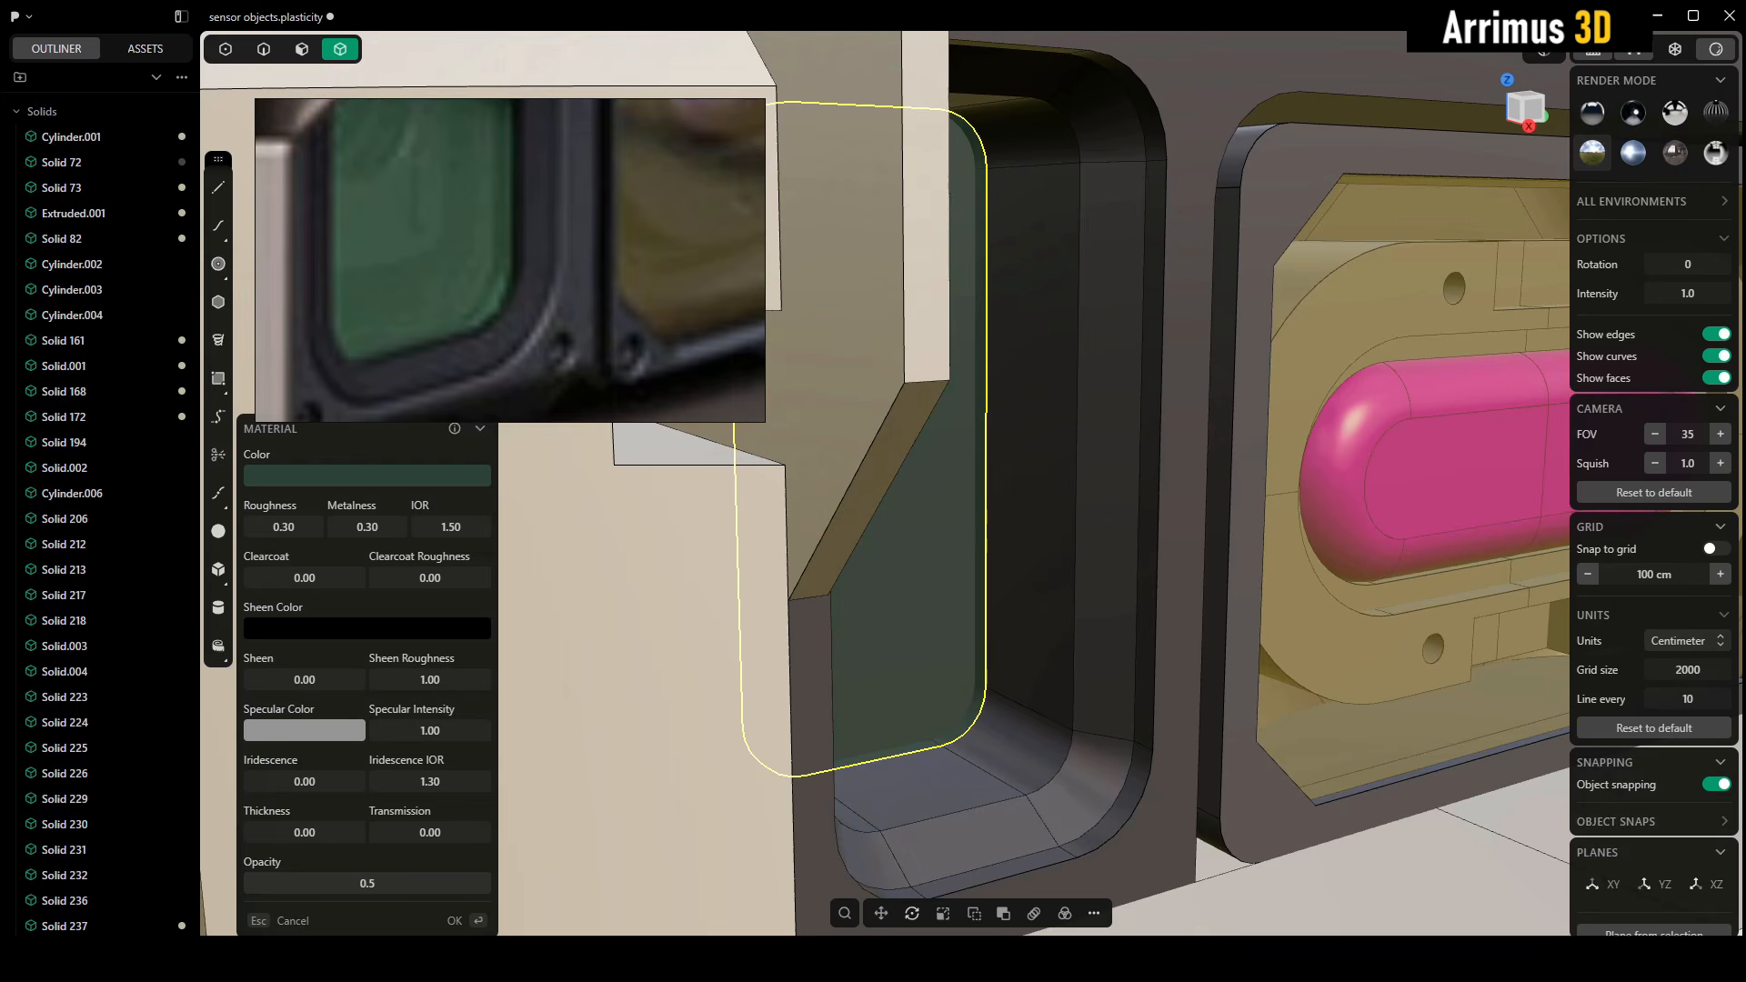
right_click(1072, 505)
middle_click_drag(1072, 499, 833, 533)
scroll(815, 580, "down", 2)
scroll(833, 533, "up", 2)
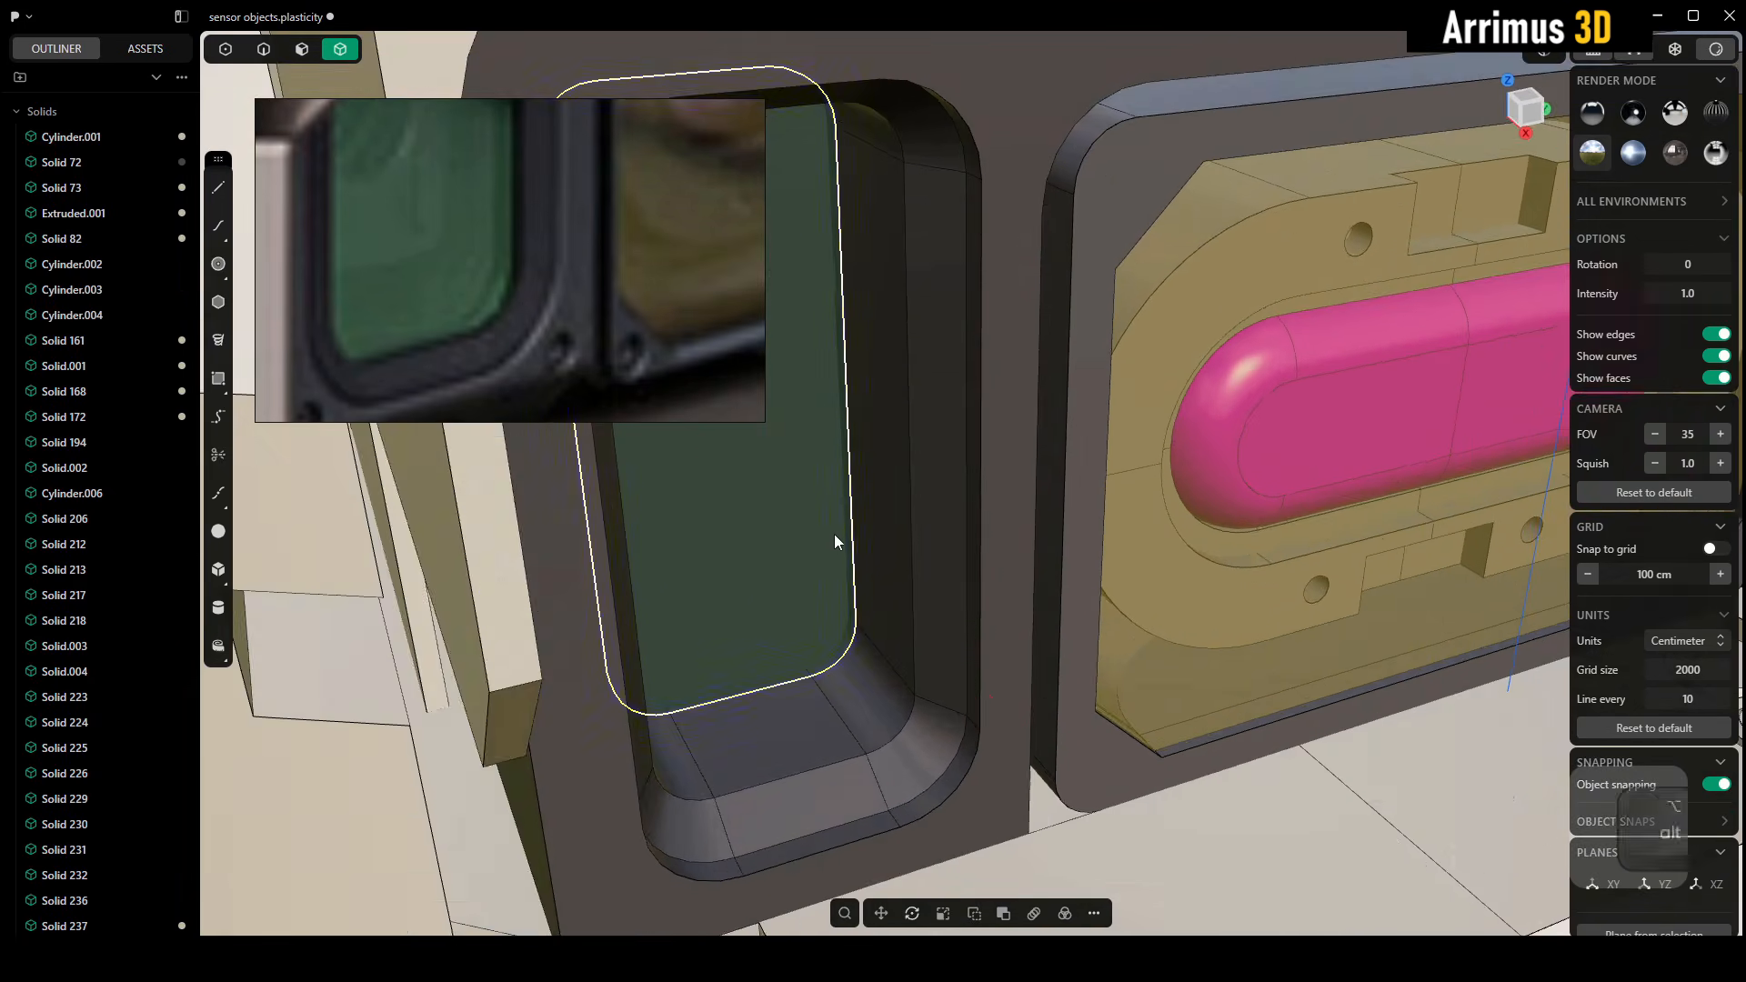
Move the green glass pane forward along the X axis by about 46 cm
key("g")
key("x")
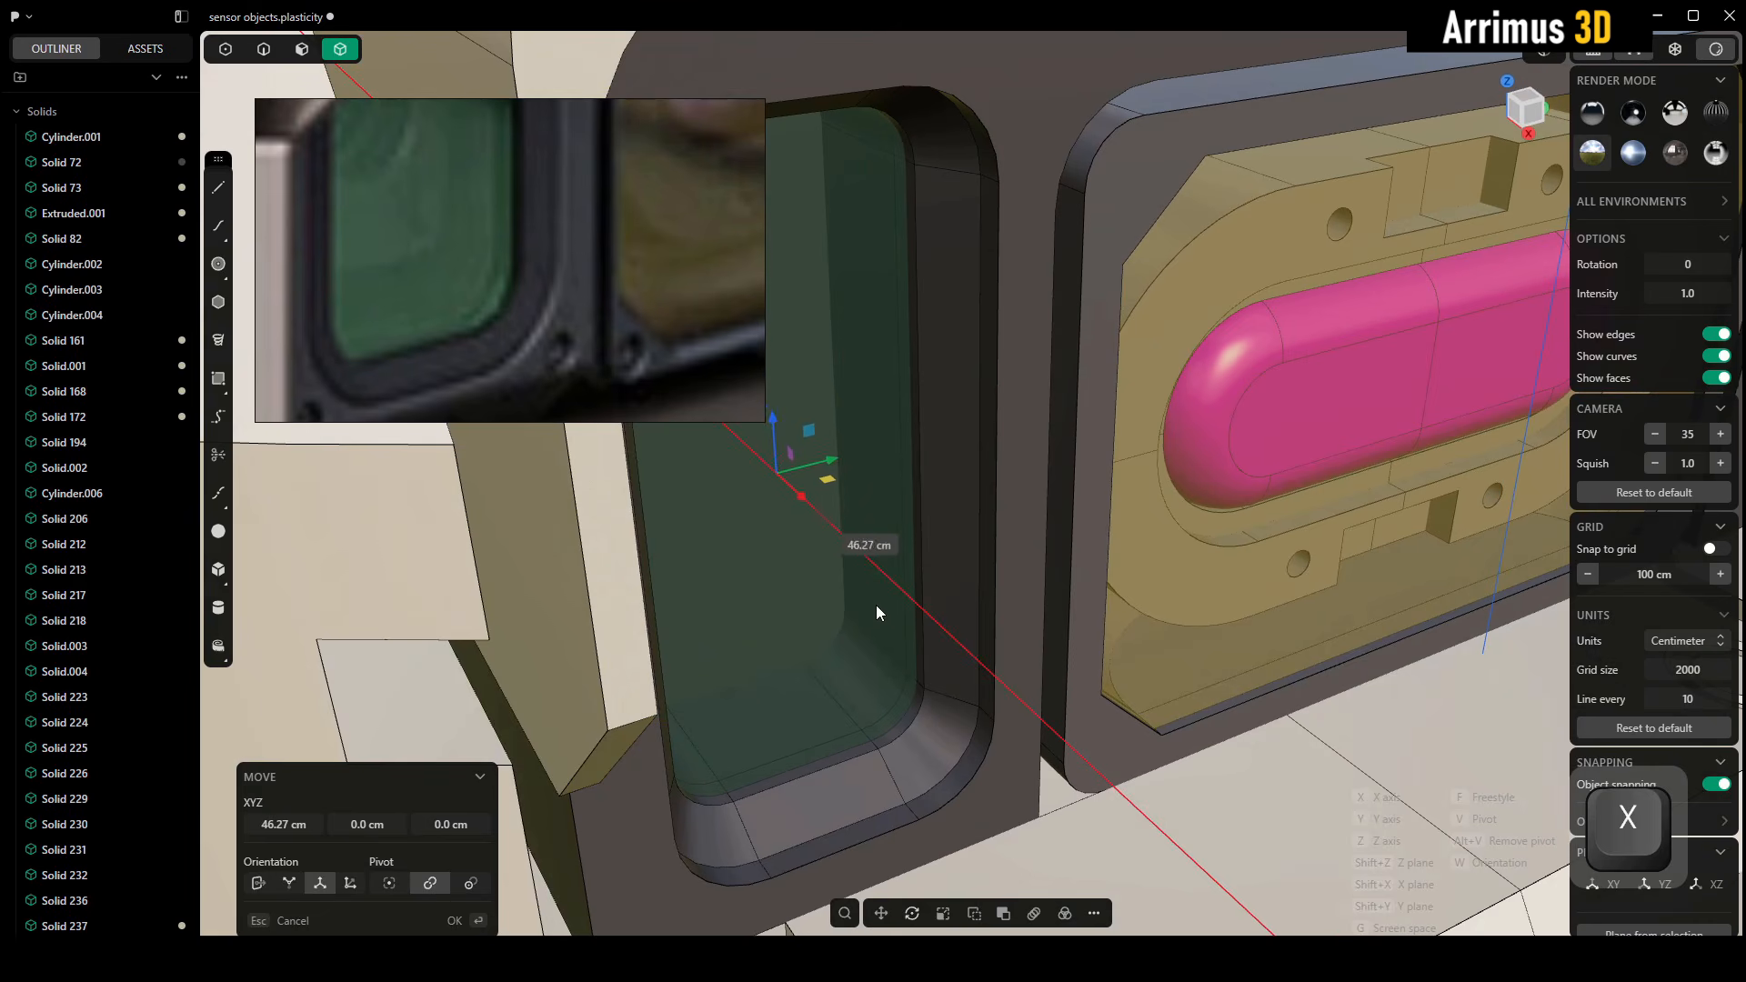
left_click(875, 604)
middle_click_drag(912, 573, 1007, 531)
scroll(948, 528, "down", 4)
scroll(990, 532, "up", 5)
scroll(824, 438, "up", 4)
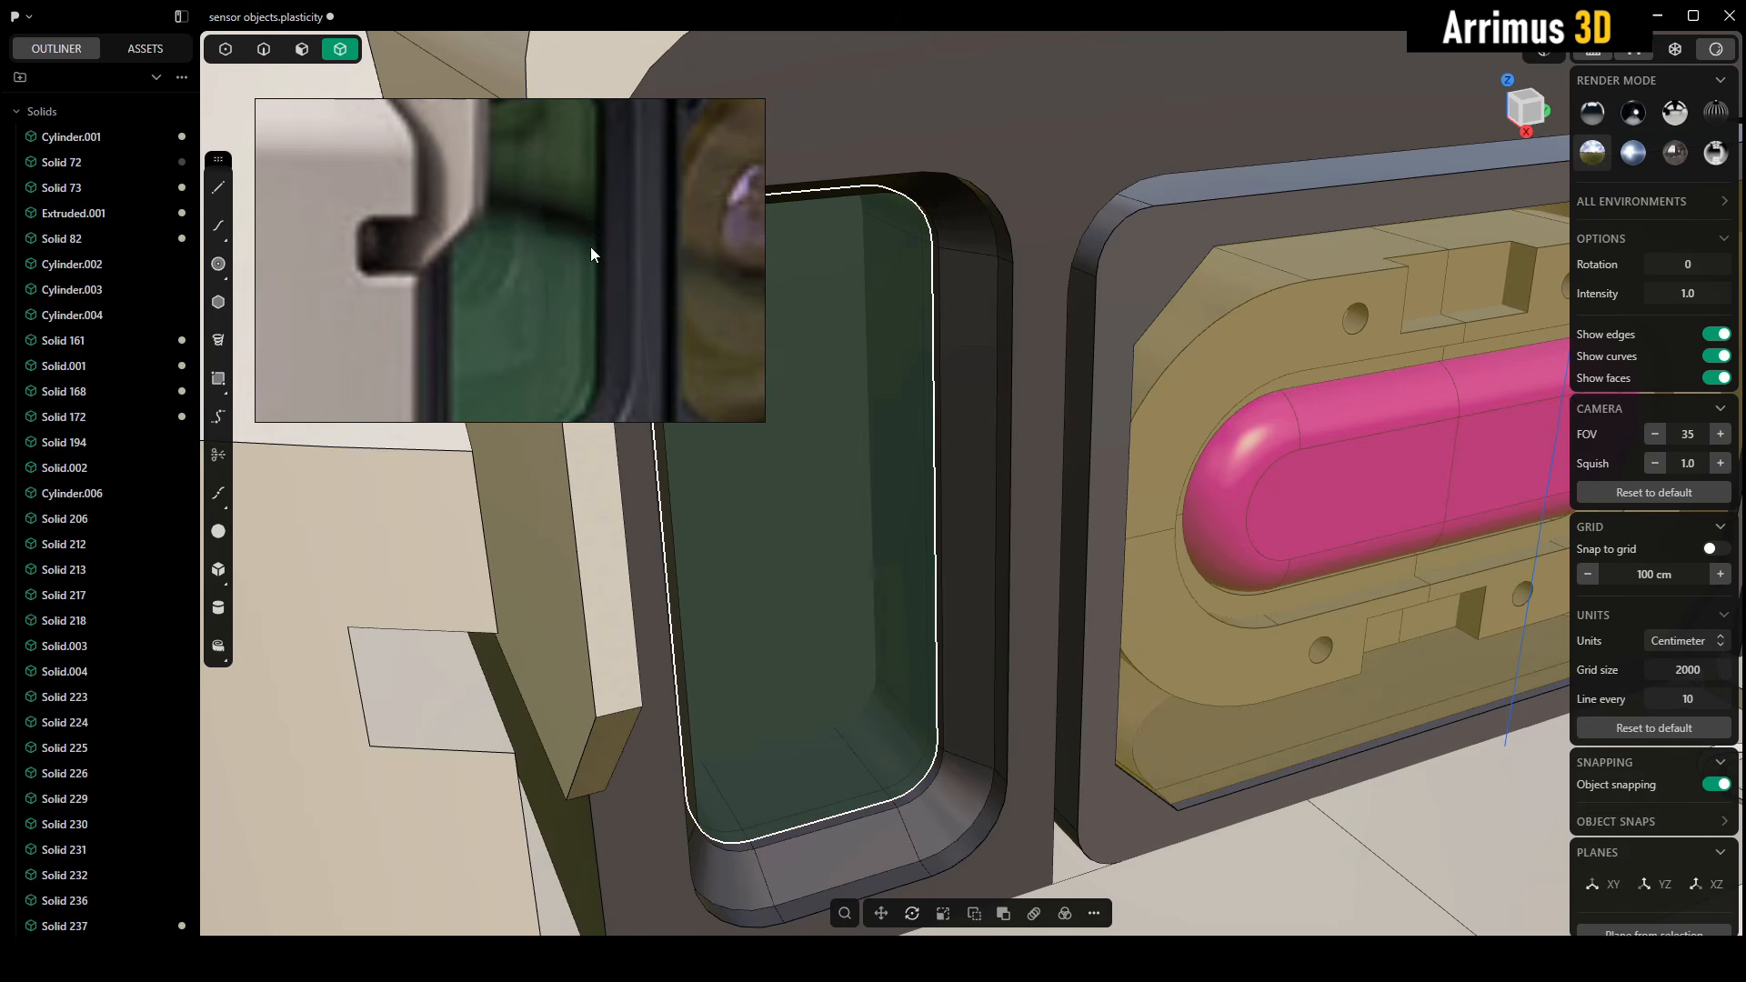
middle_click_drag(887, 484, 940, 468)
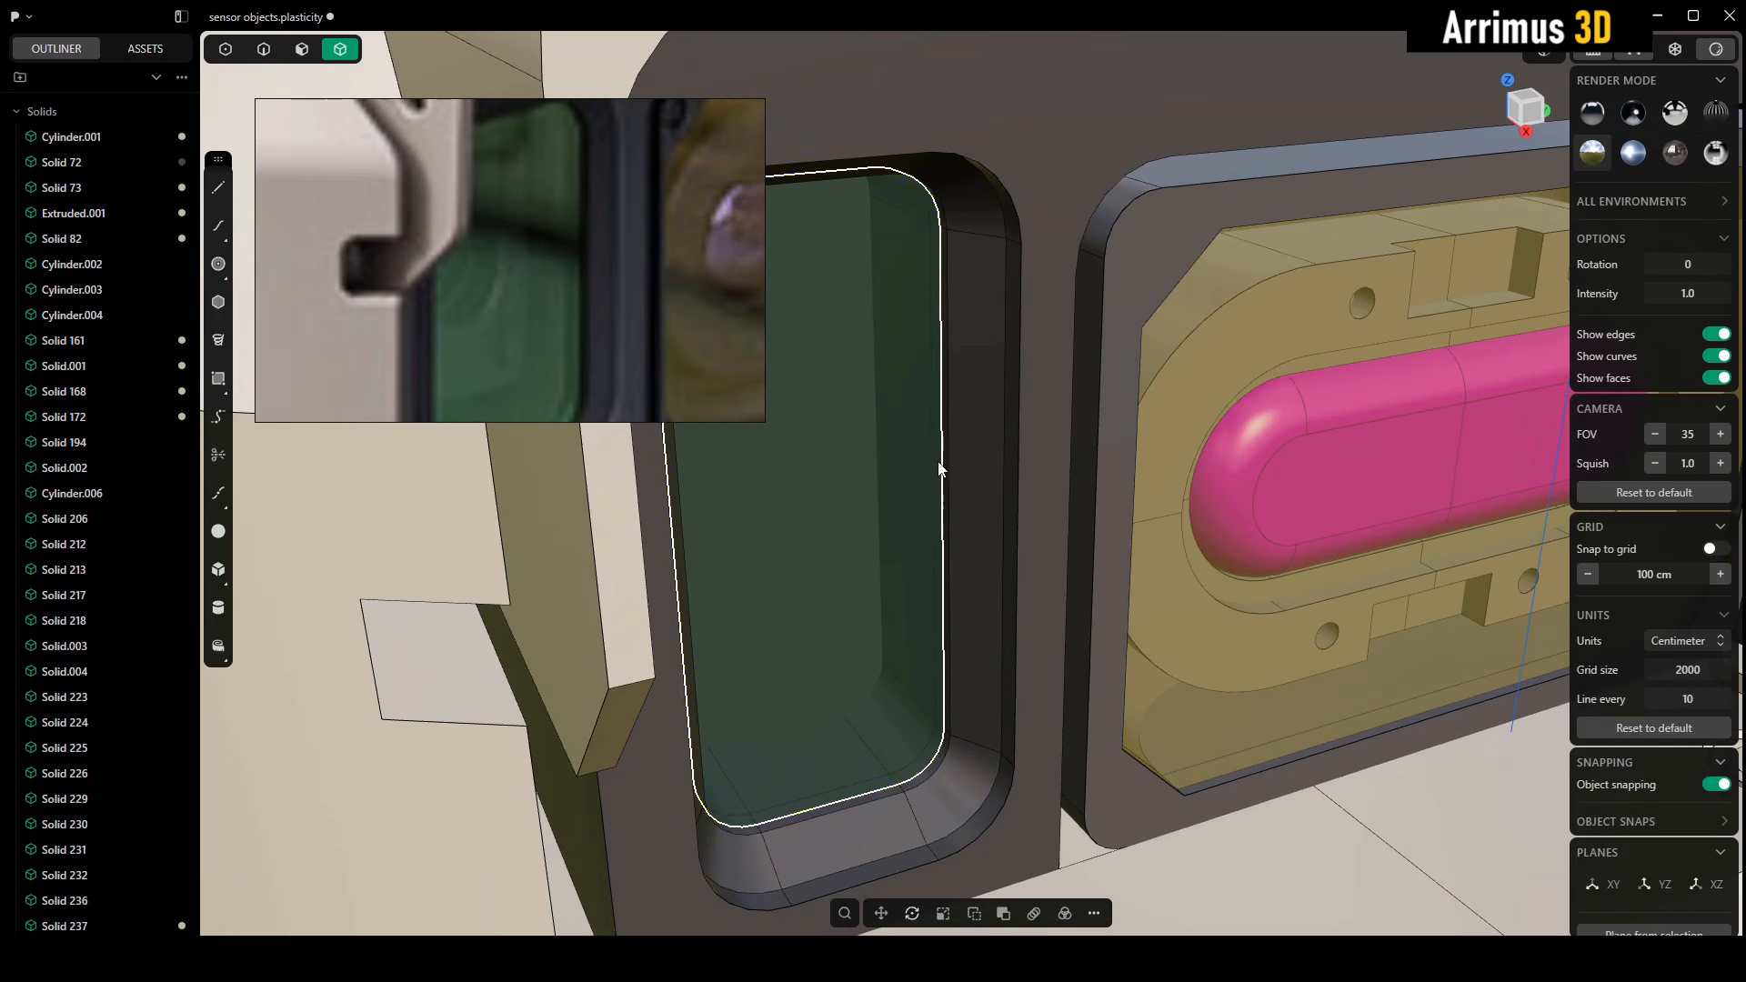
middle_click_drag(1116, 435, 1073, 456)
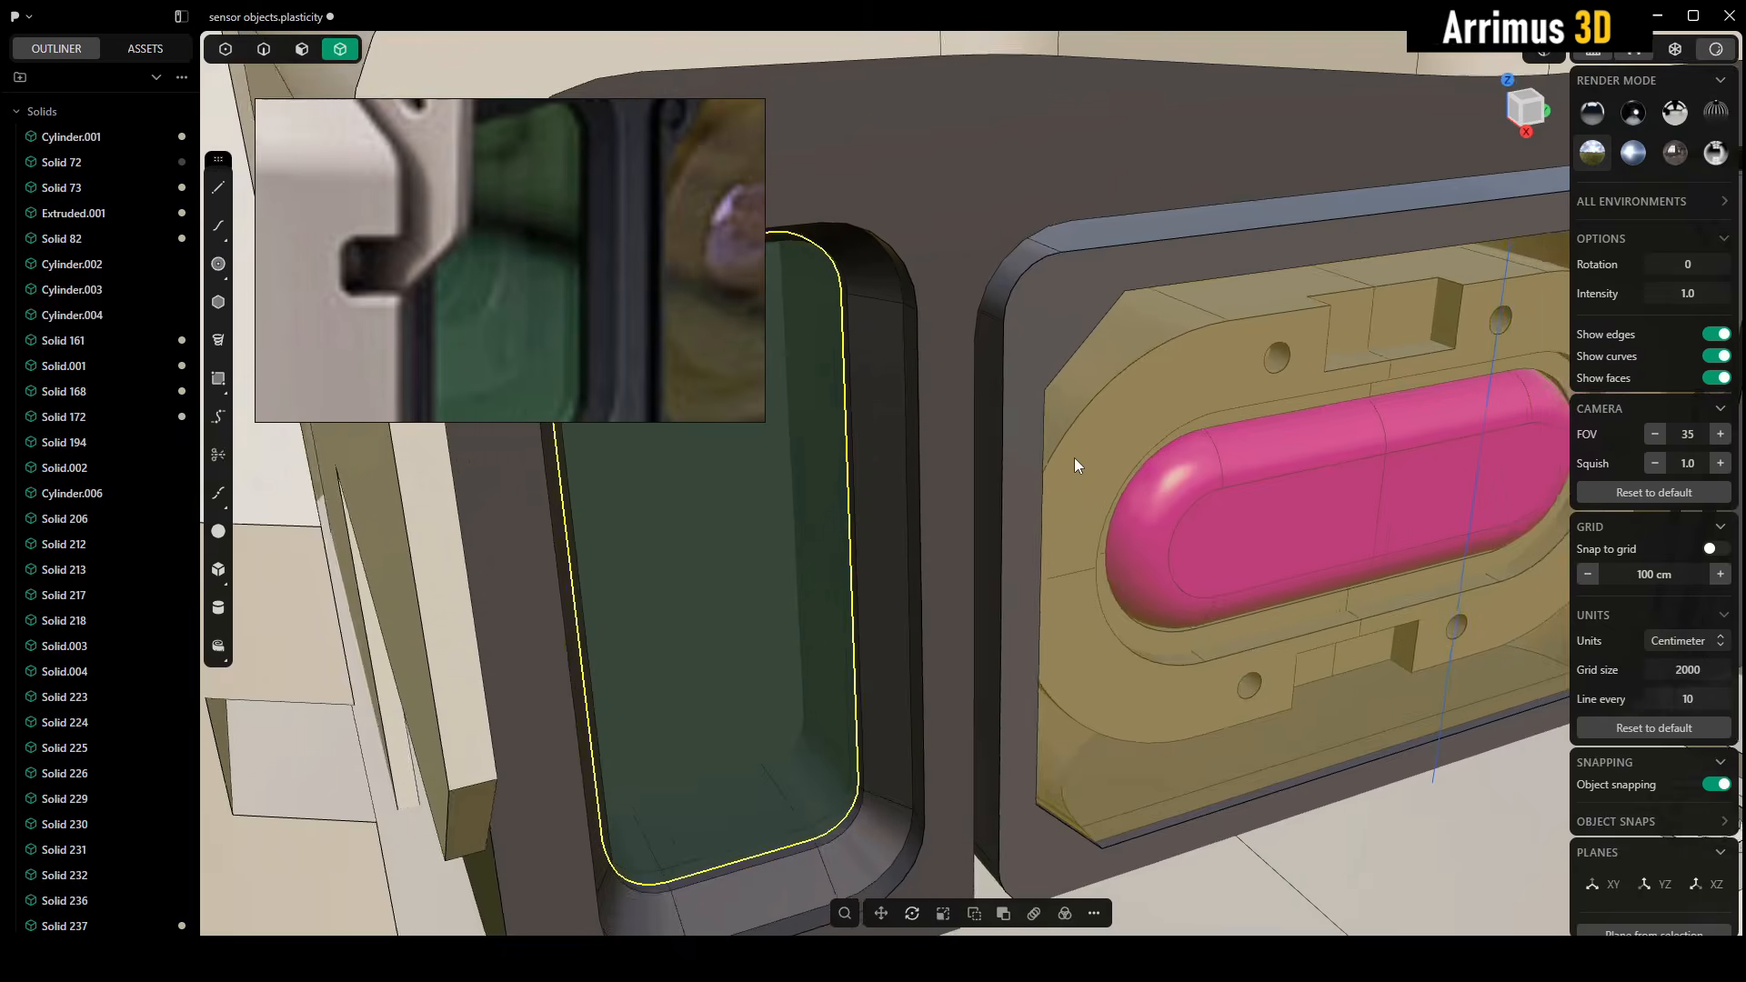
Duplicate the pink lens and its mounting plate from the yellow window, shifting the copy about -197 cm along Y toward the green window
scroll(1073, 457, "down", 4)
middle_click_drag(1273, 476, 1104, 435)
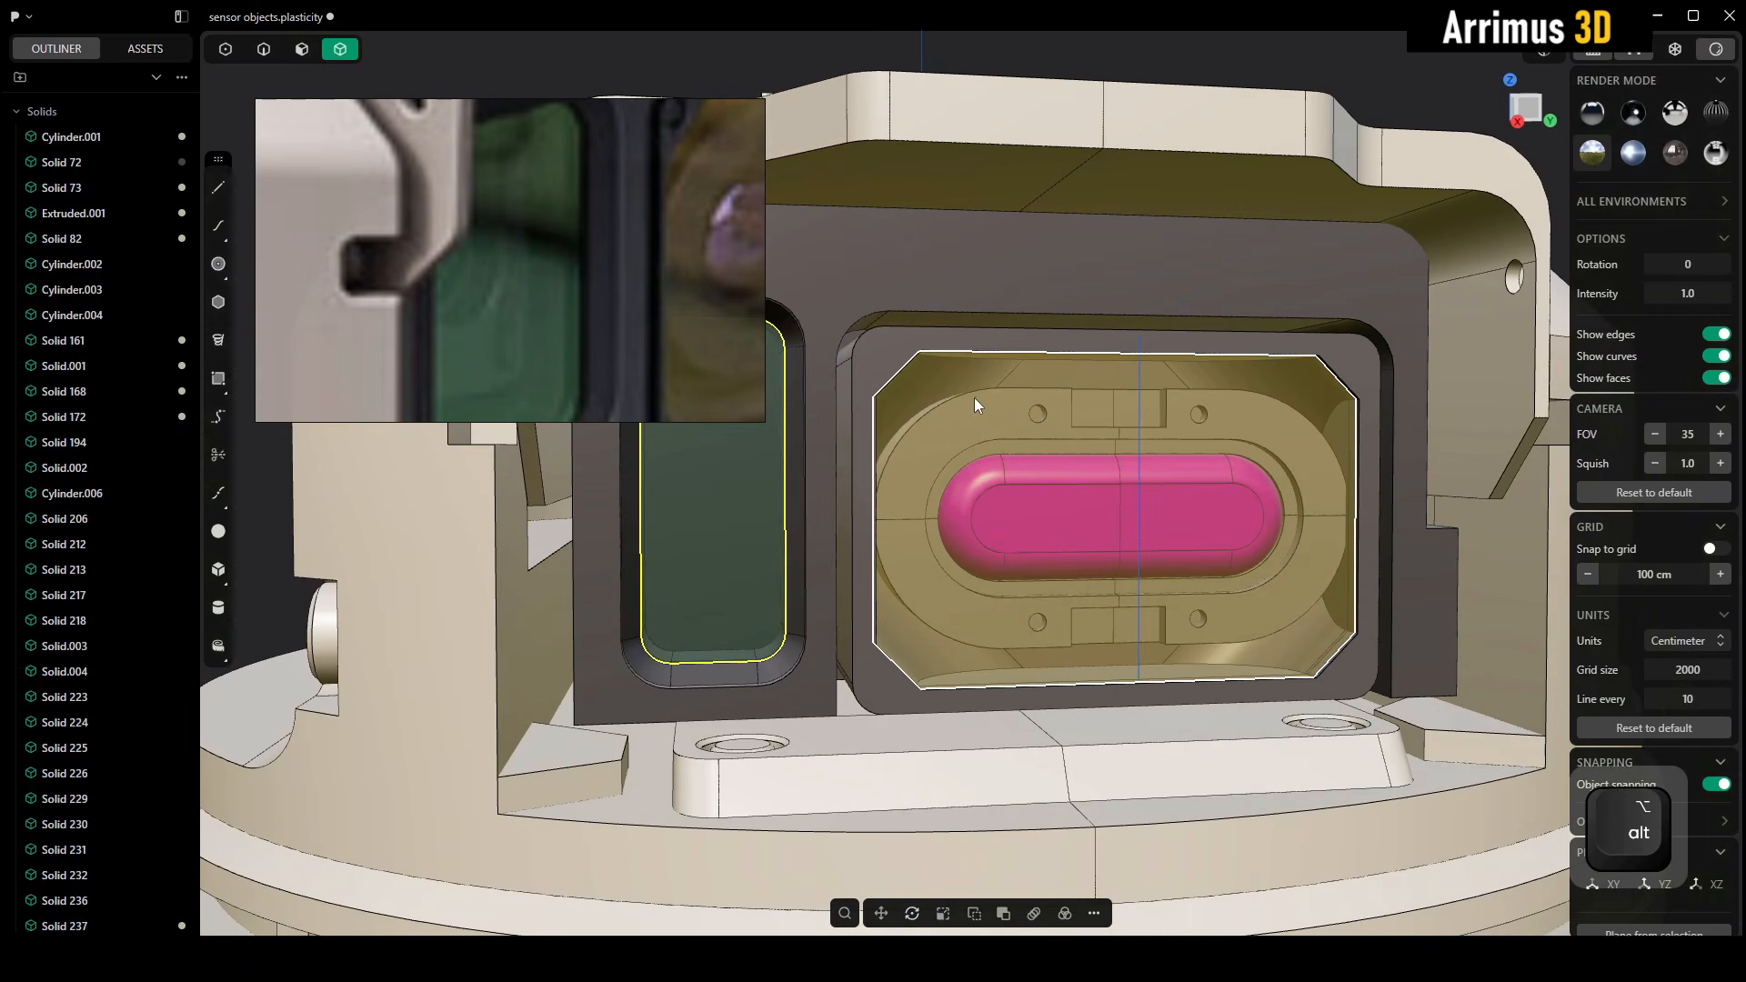
left_click_drag(1373, 641, 1378, 673)
middle_click_drag(958, 416, 915, 397, "alt")
left_click_drag(837, 352, 1415, 669)
middle_click_drag(1415, 669, 1240, 542, "alt")
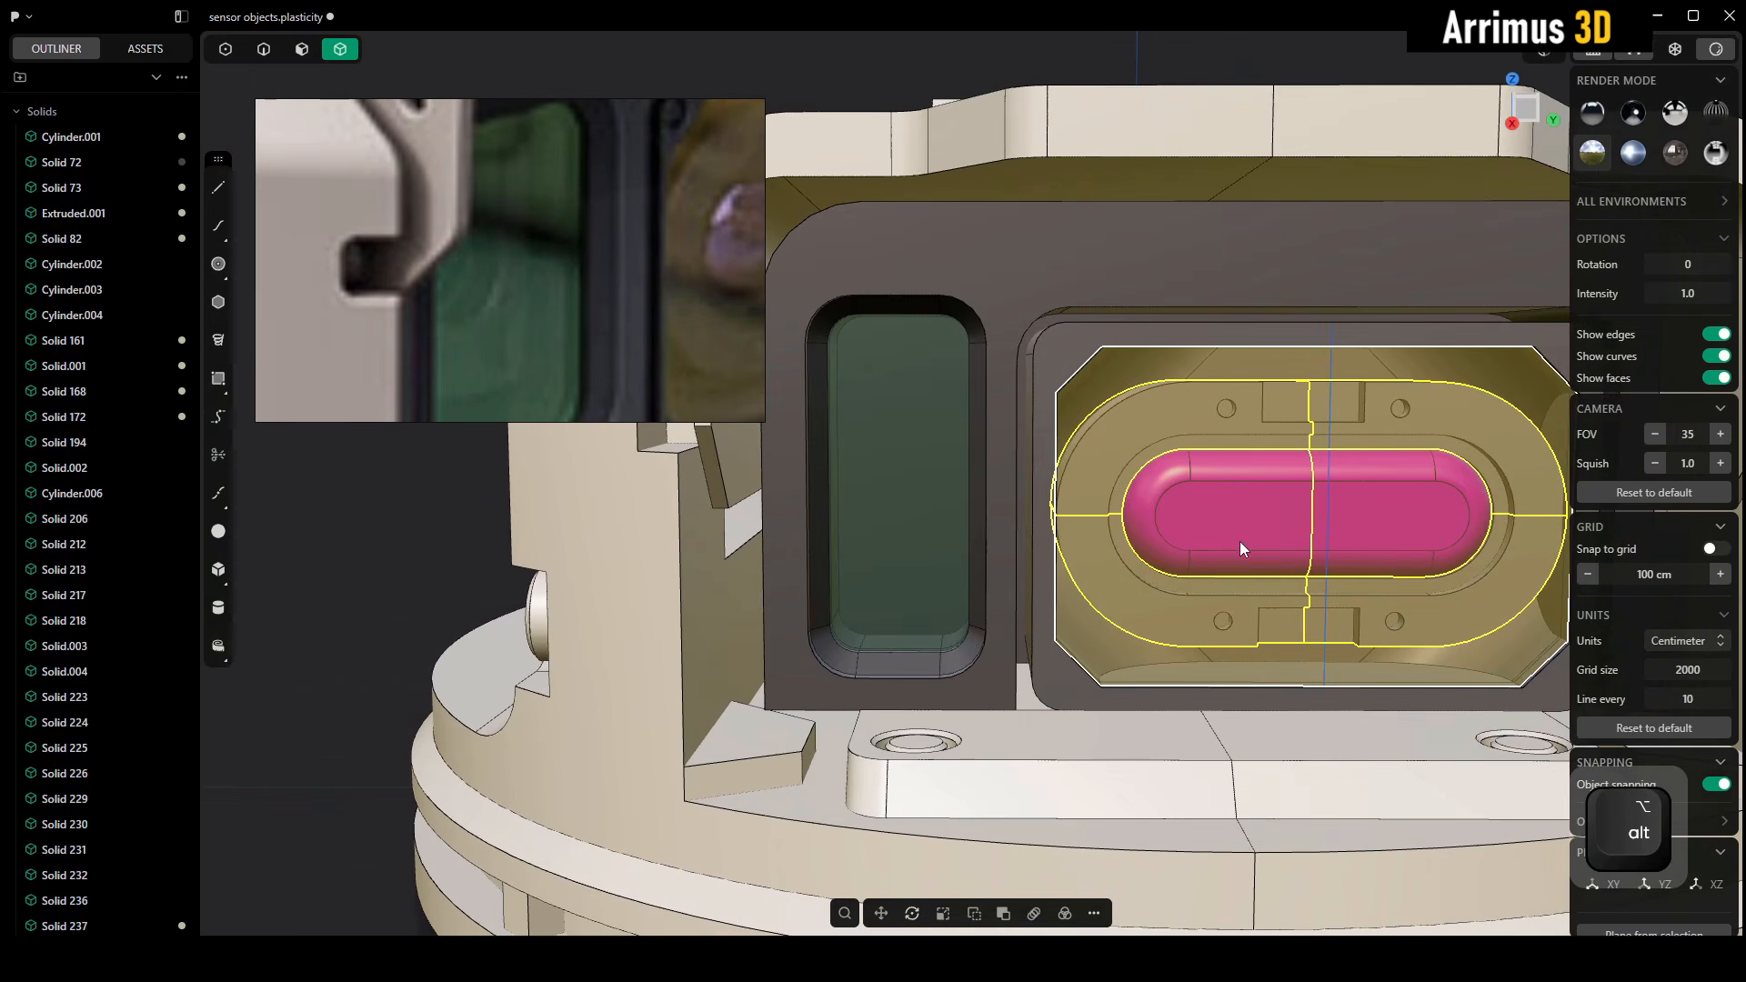
key("shift+d")
key("y")
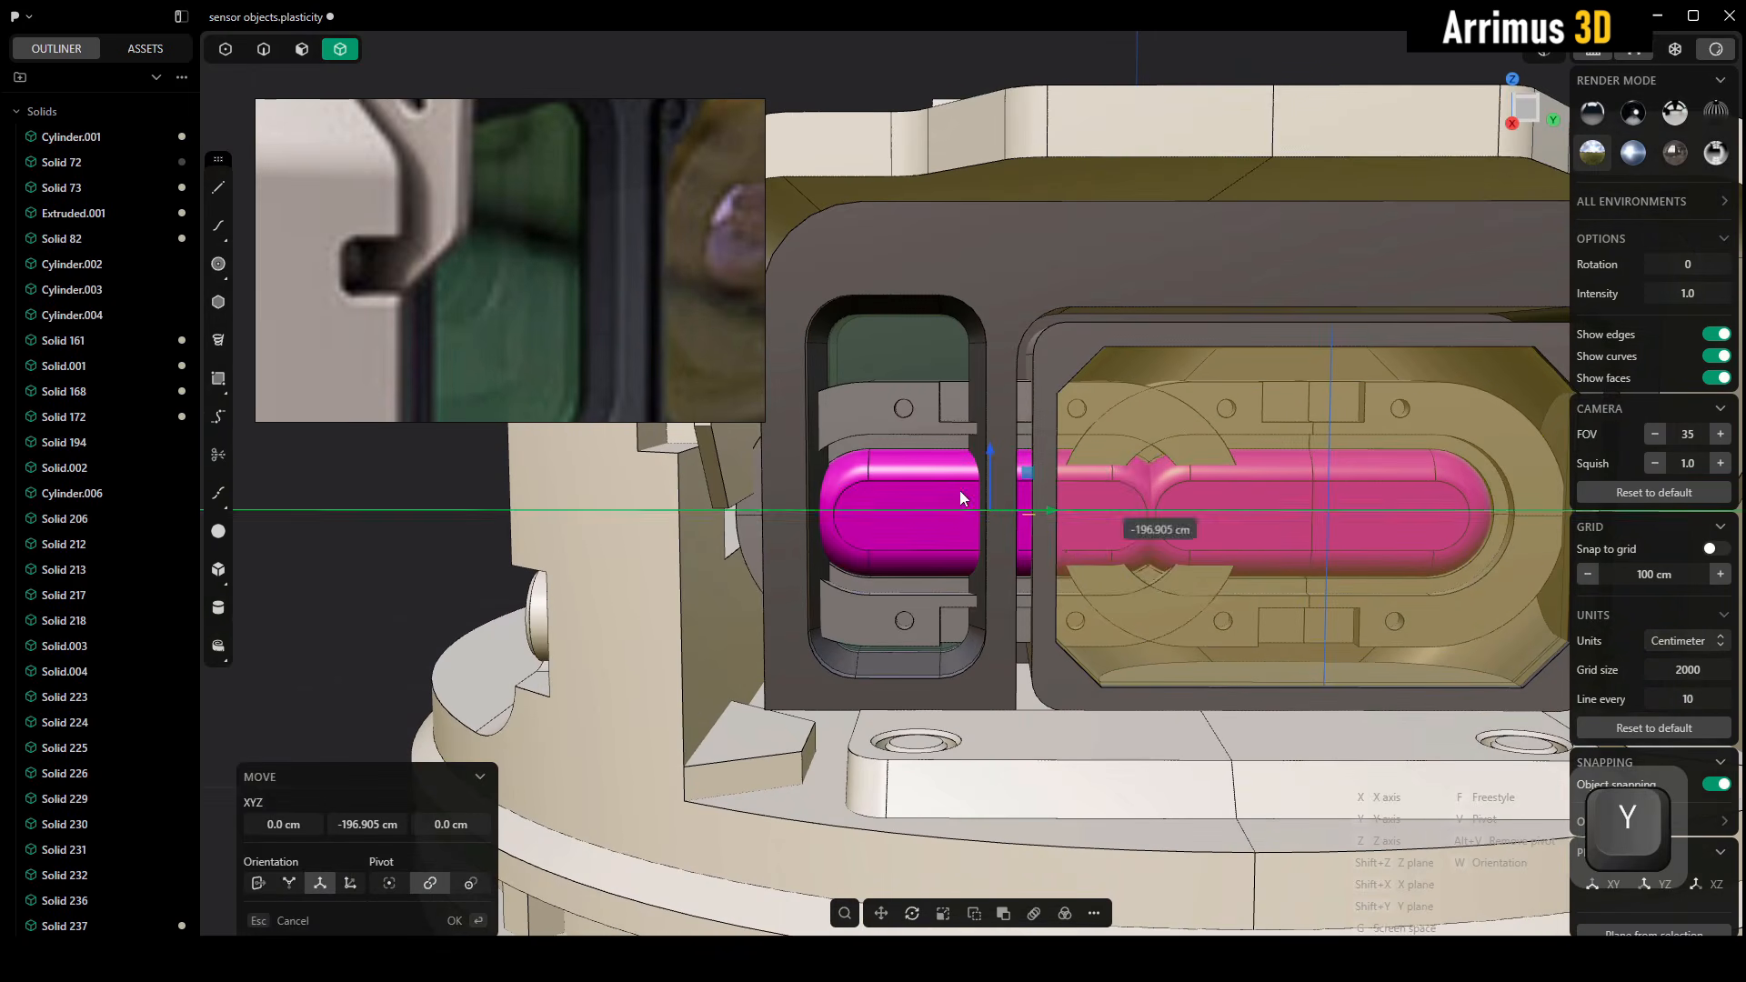
scroll(1022, 401, "up", 3)
Rotate the copied lens and mount upright about the X axis and scale them down to about 0.54
key("r")
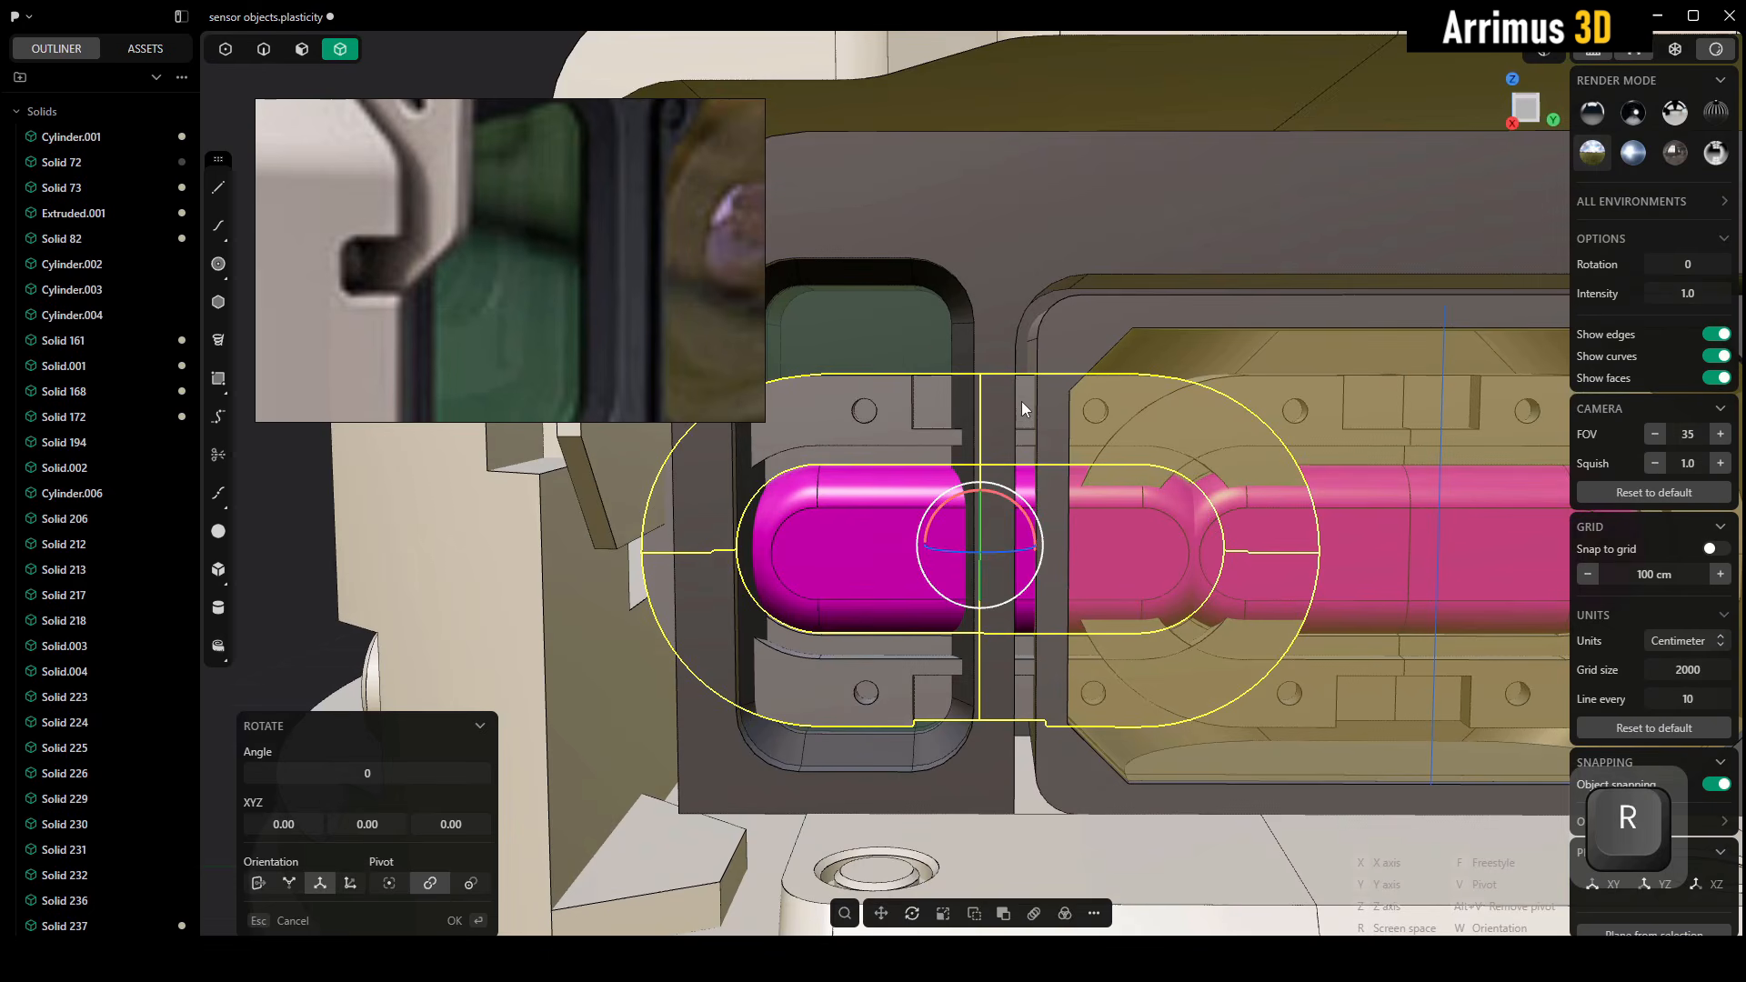
key("x")
key("ctrl")
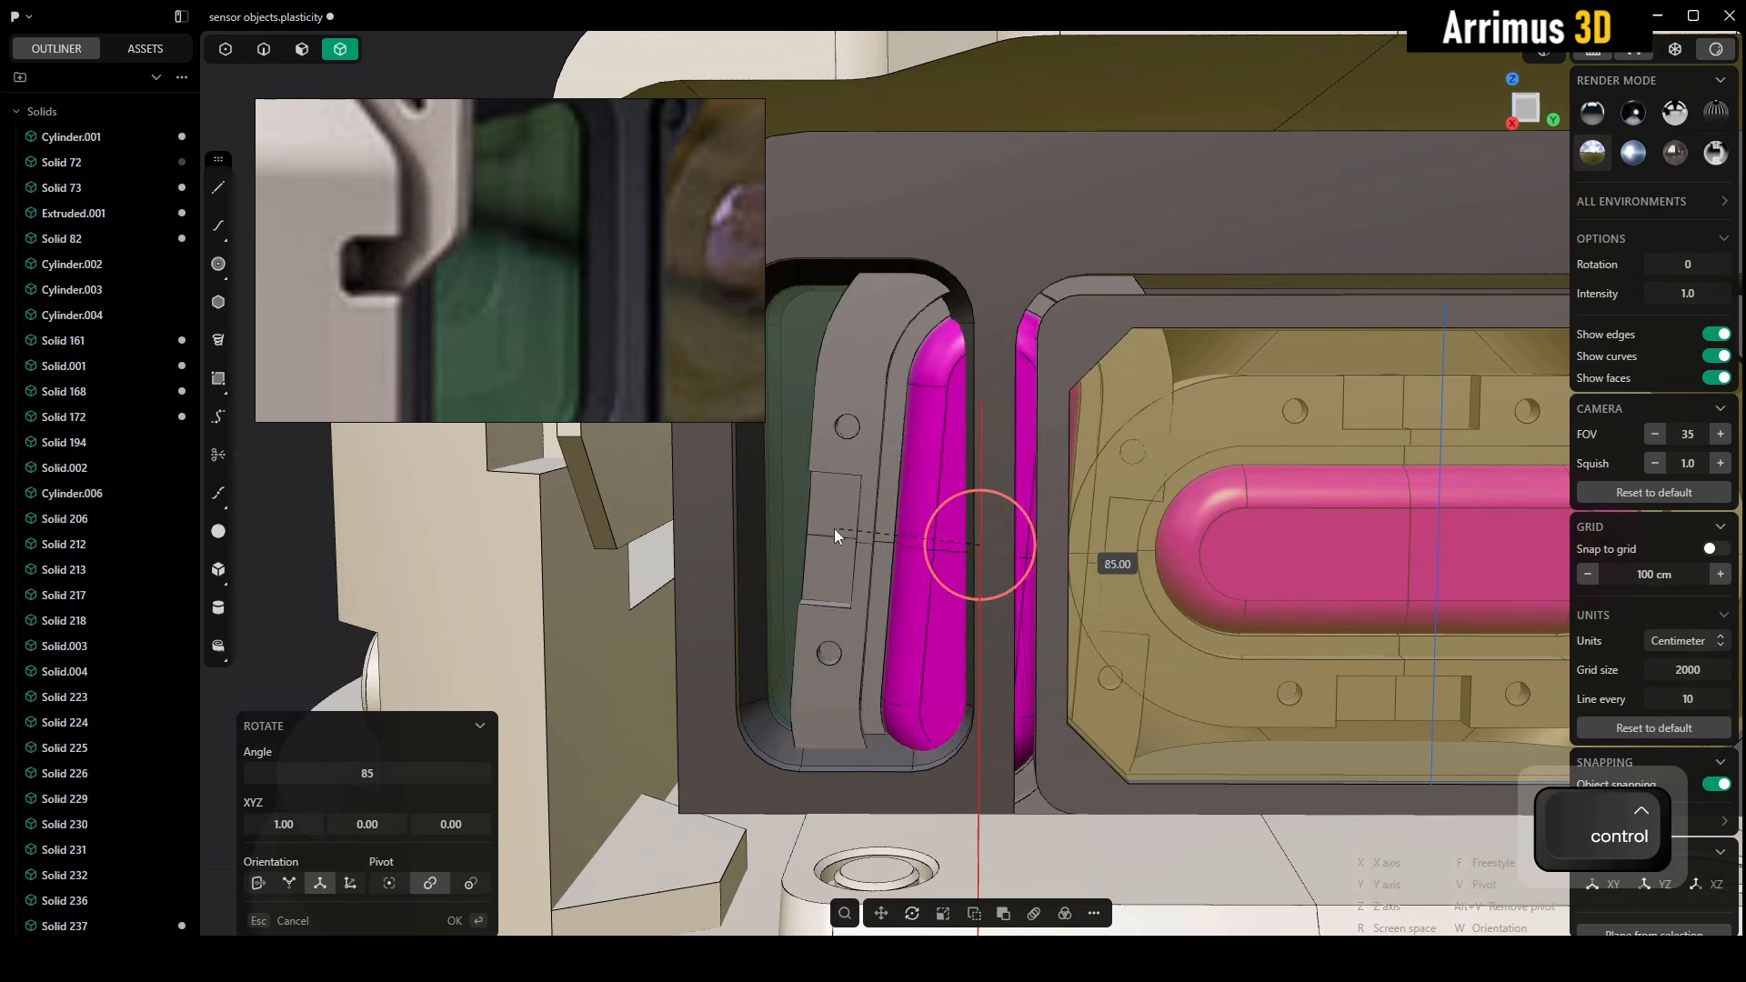
left_click(837, 537)
middle_click_drag(902, 499, 1000, 468)
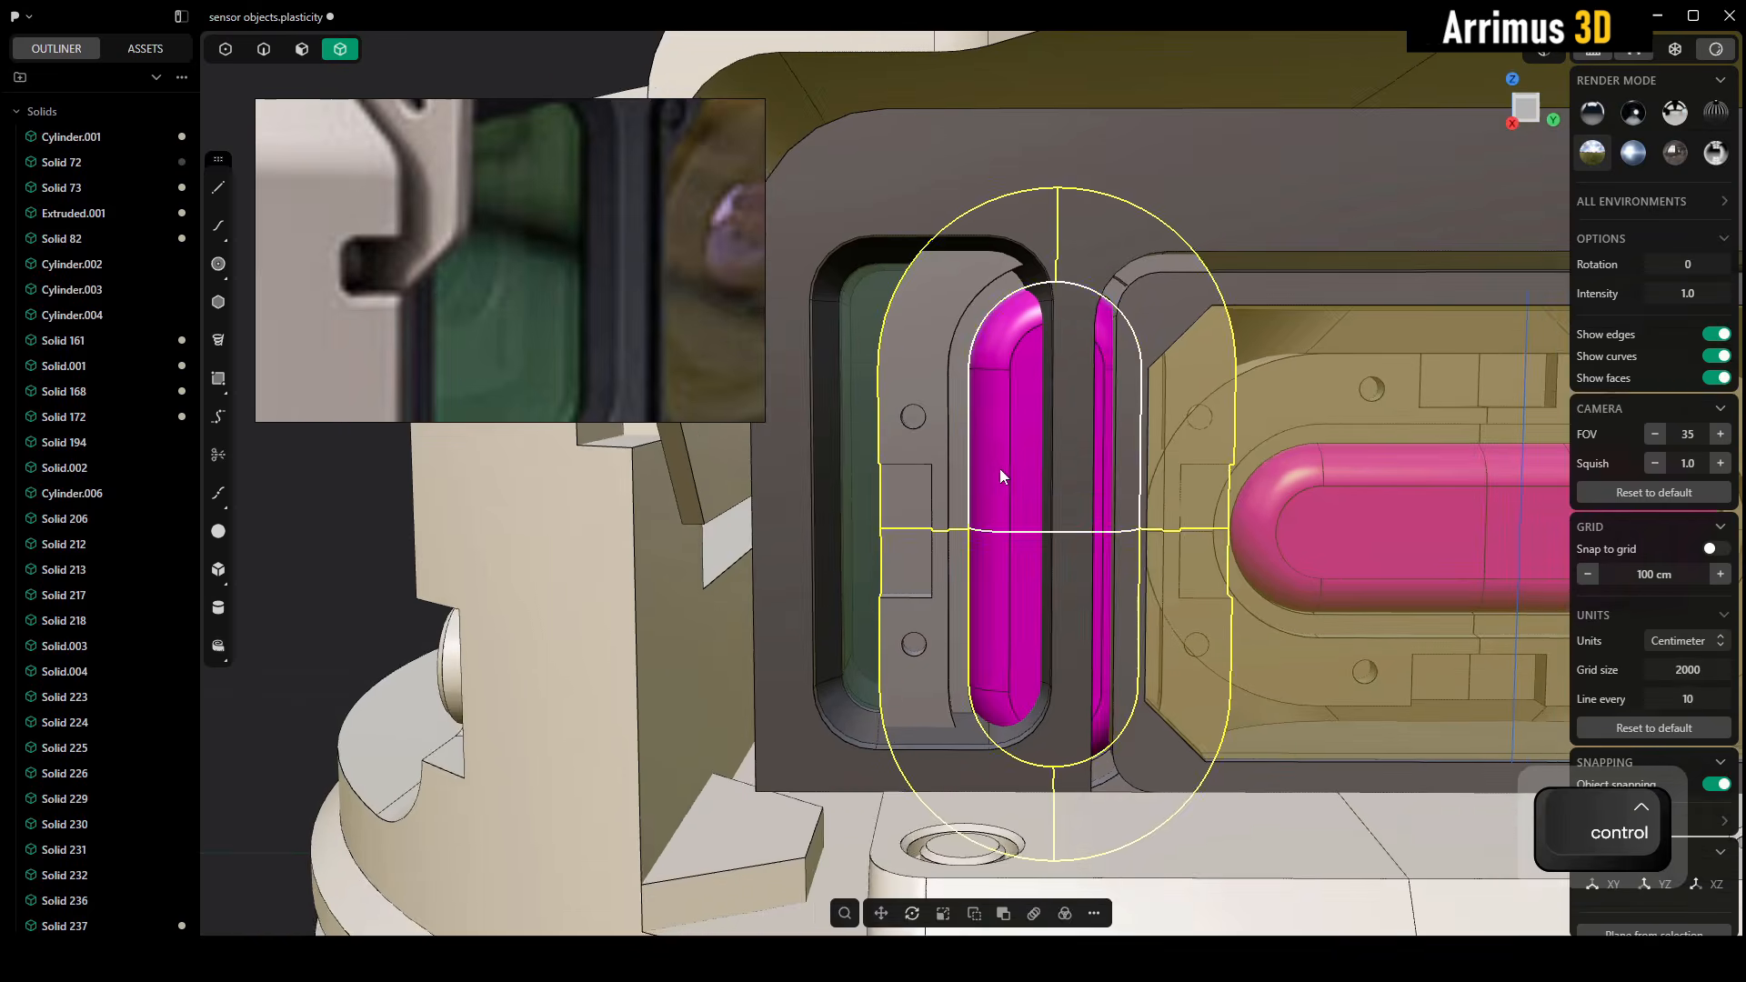
key("s")
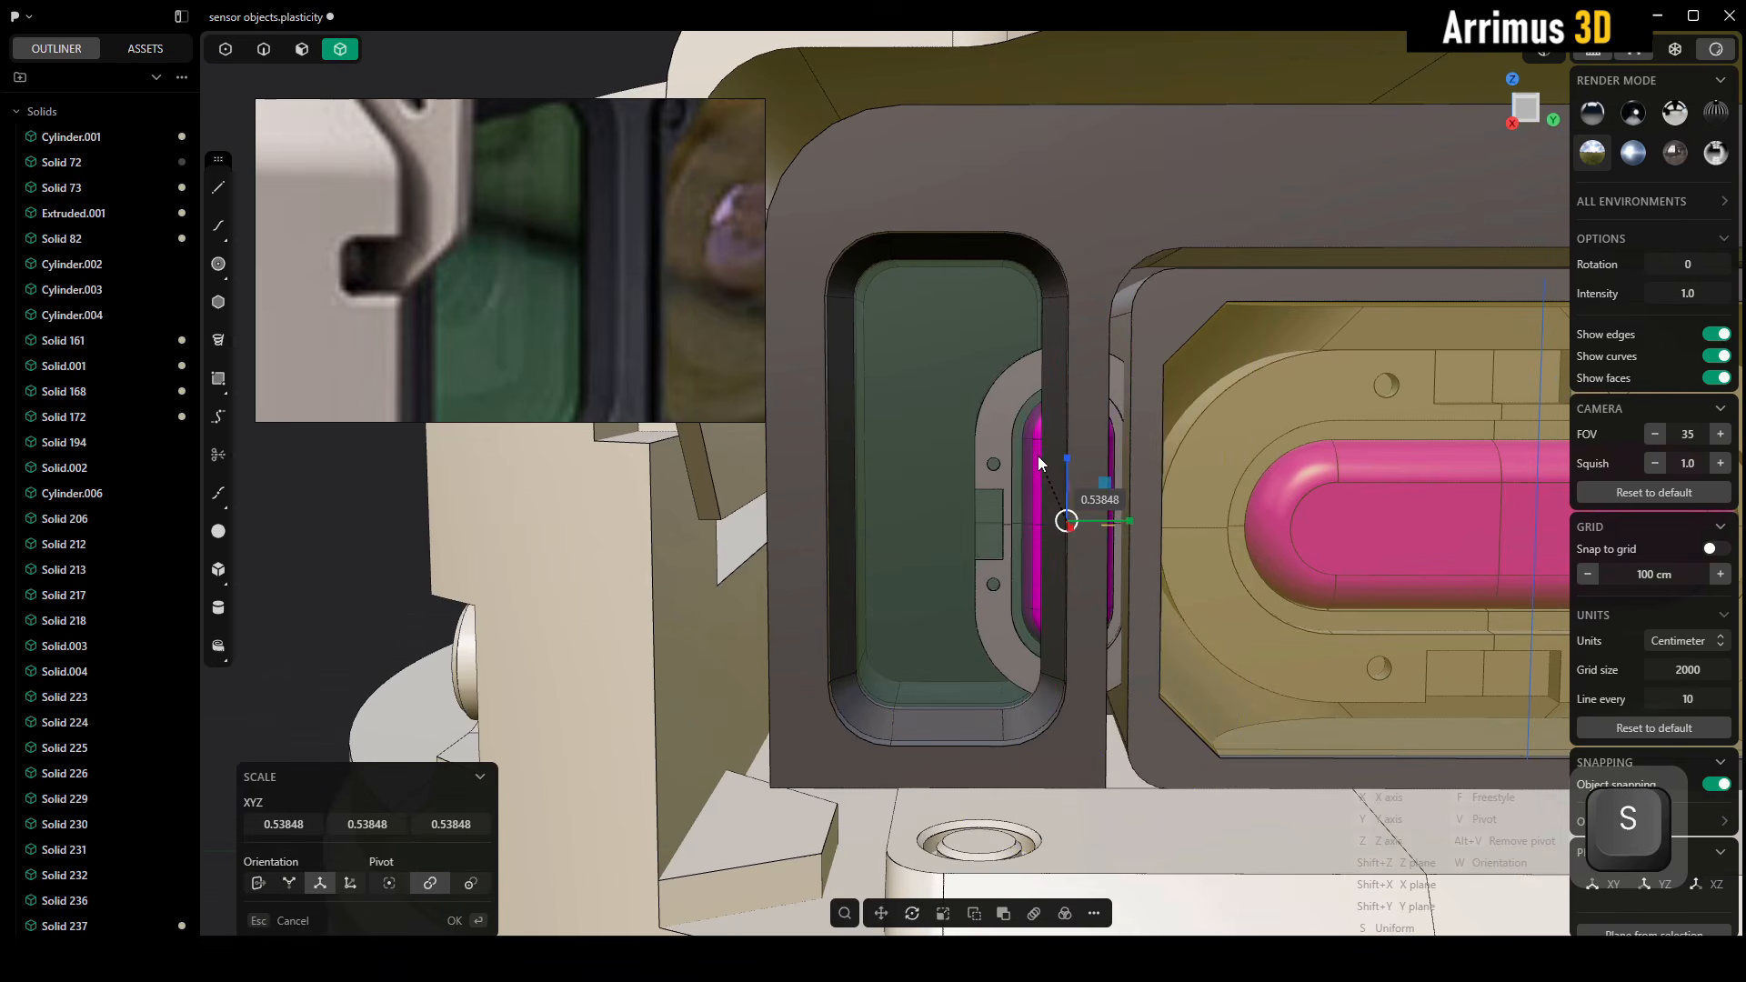
left_click(1035, 454)
Centre the copied lens and mount in the green window, resize them to fit, and set their depth along X behind the glass
key("g")
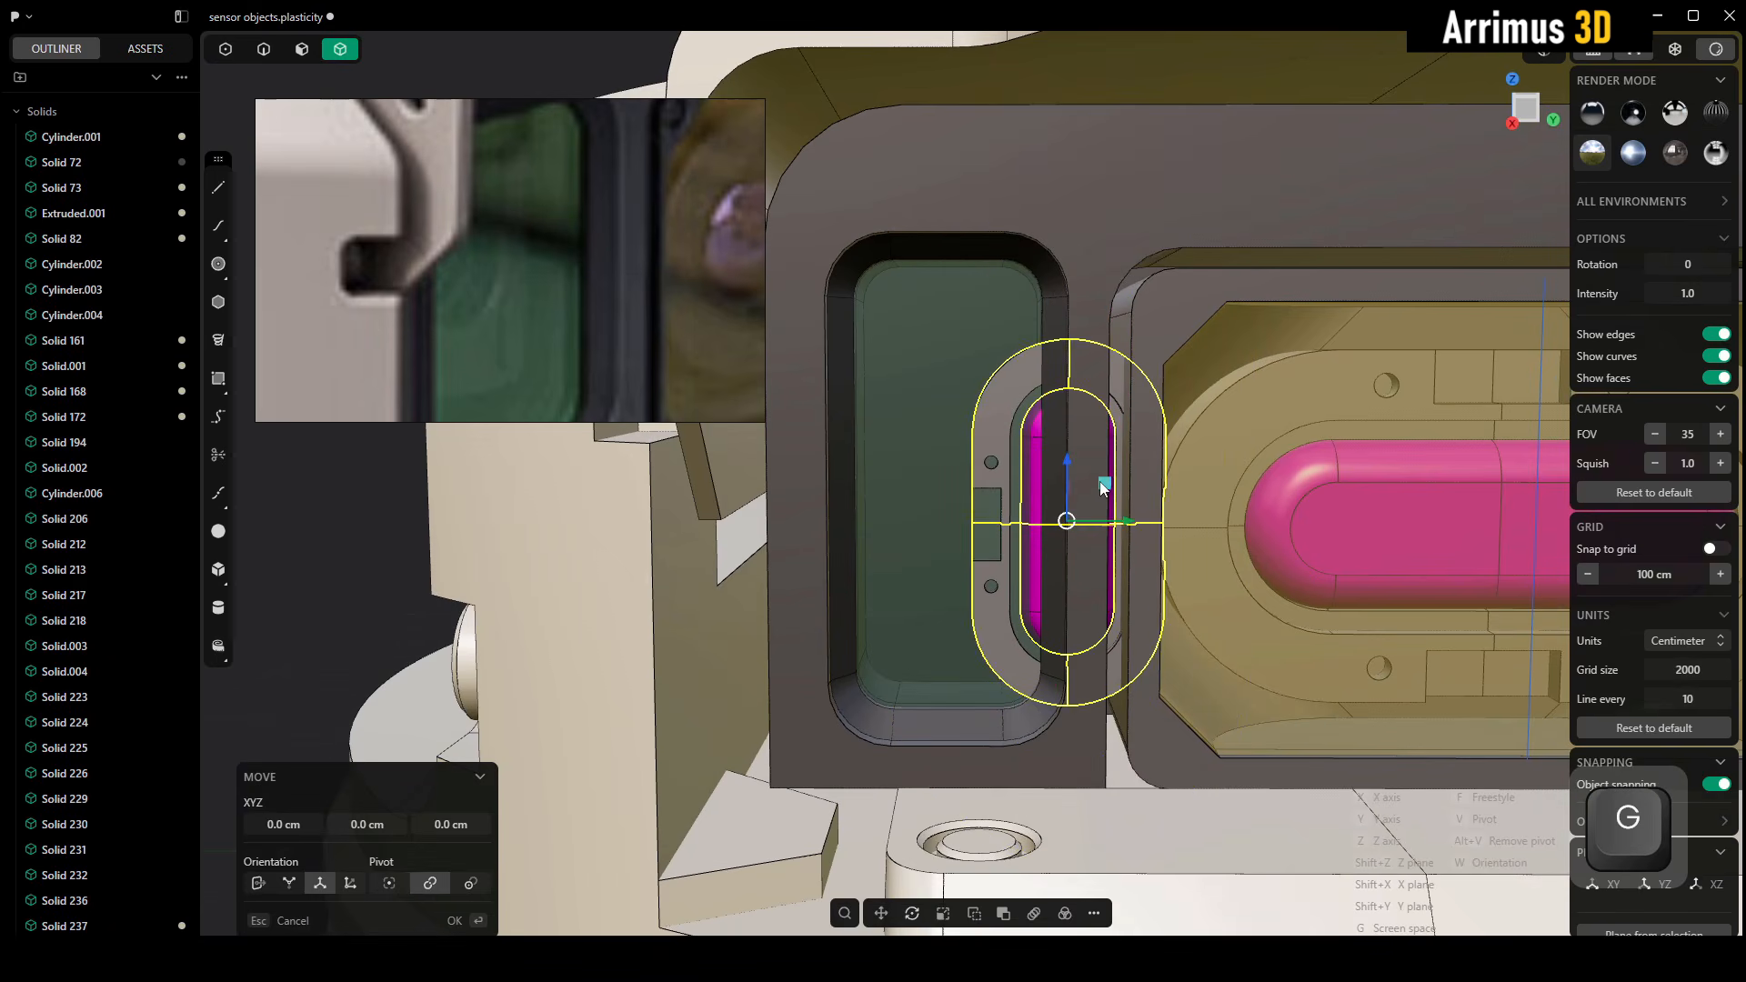
left_click_drag(1100, 483, 985, 449)
right_click(985, 448)
middle_click_drag(985, 446, 1001, 484, "alt")
key("s")
left_click(991, 458)
key("g")
key("x")
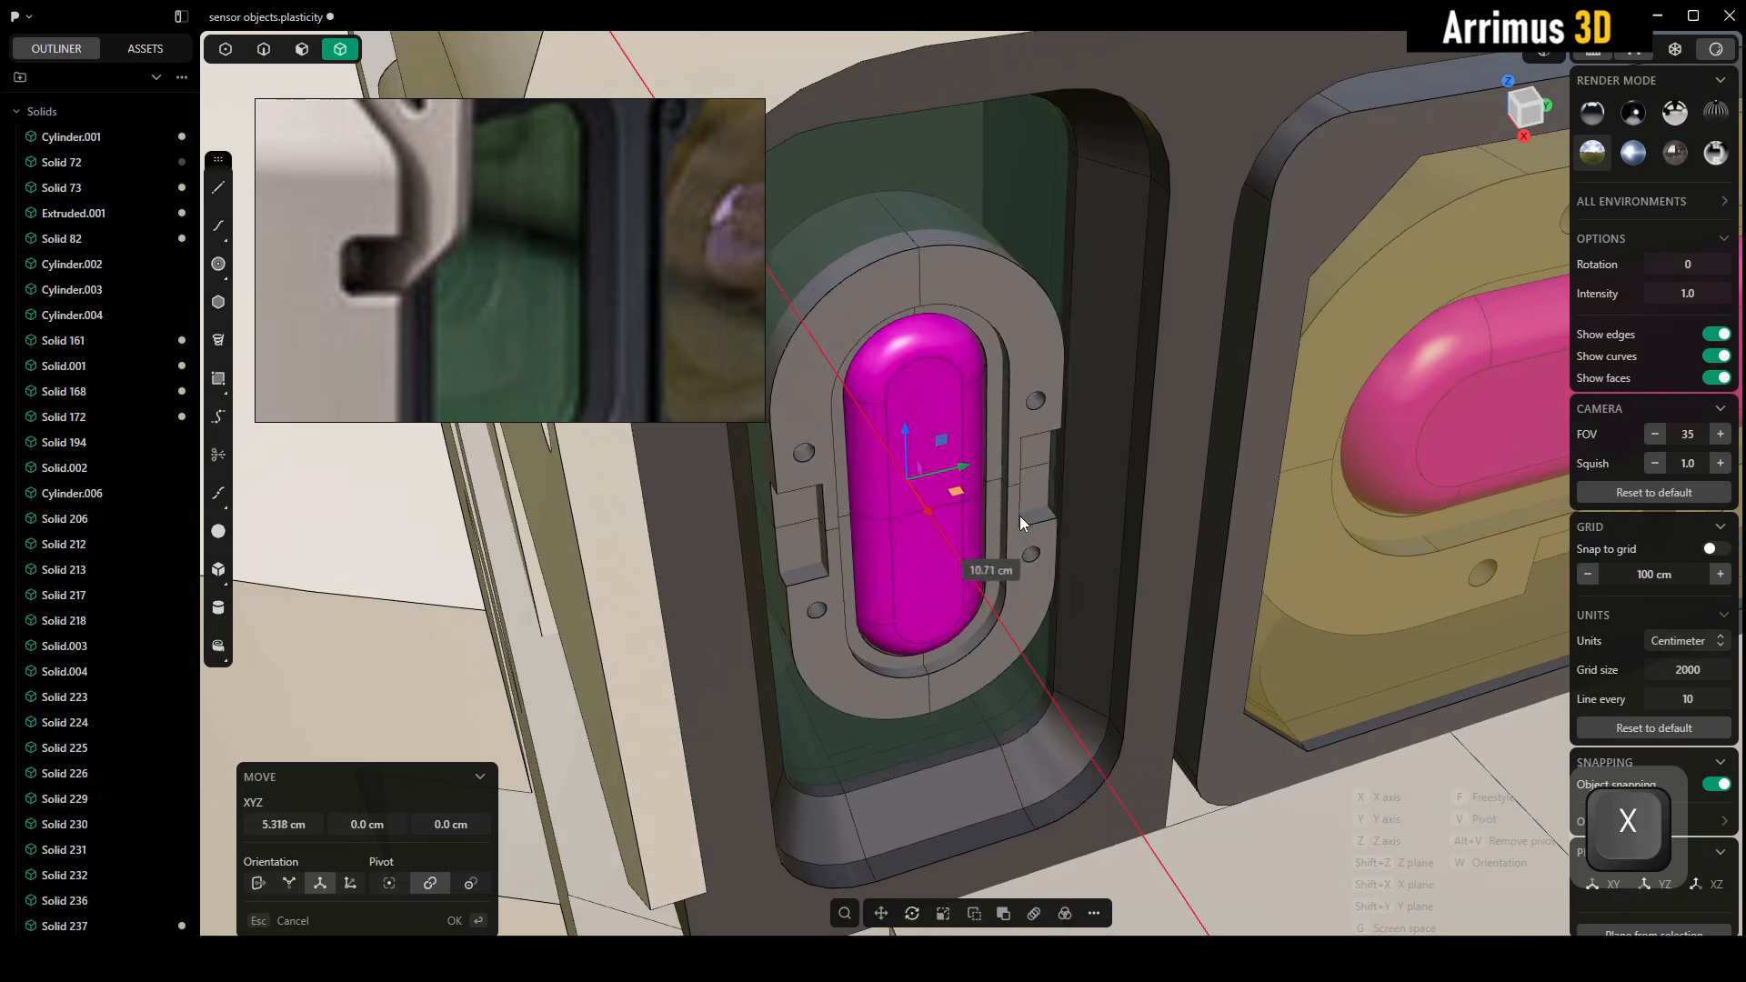
left_click(974, 460)
middle_click_drag(974, 460, 963, 381, "alt")
scroll(962, 380, "down", 5)
middle_click_drag(1187, 249, 1055, 379, "alt")
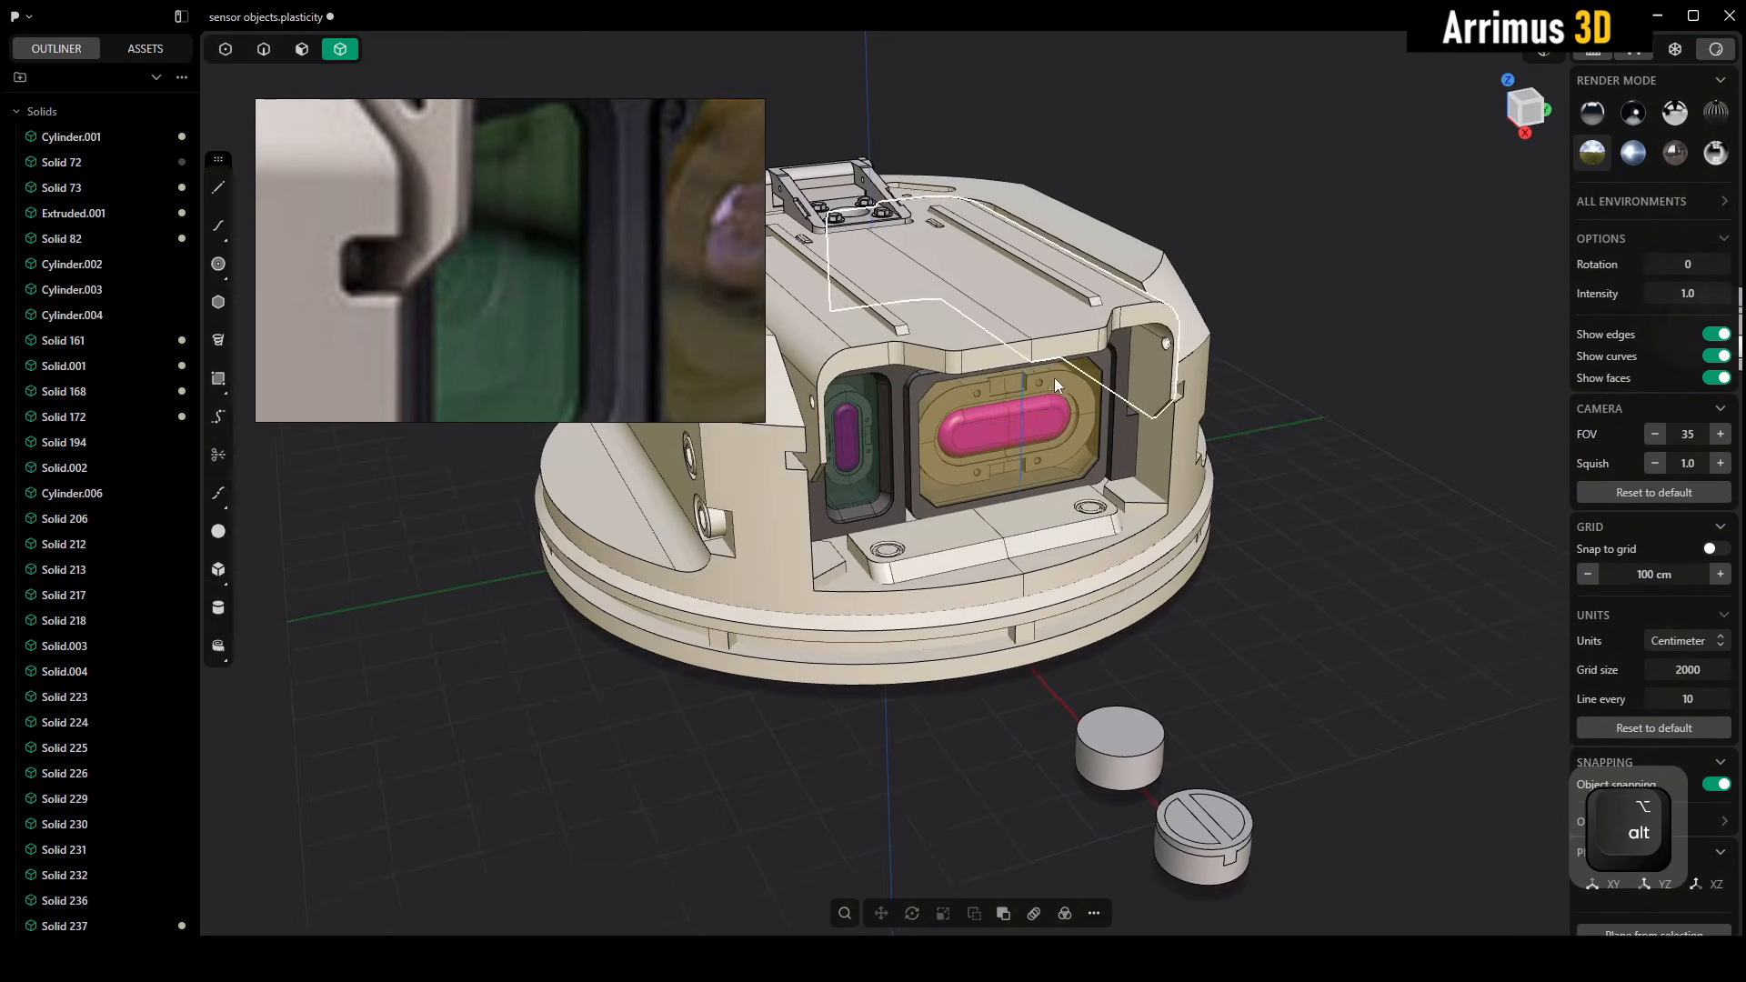
scroll(1034, 471, "up", 5)
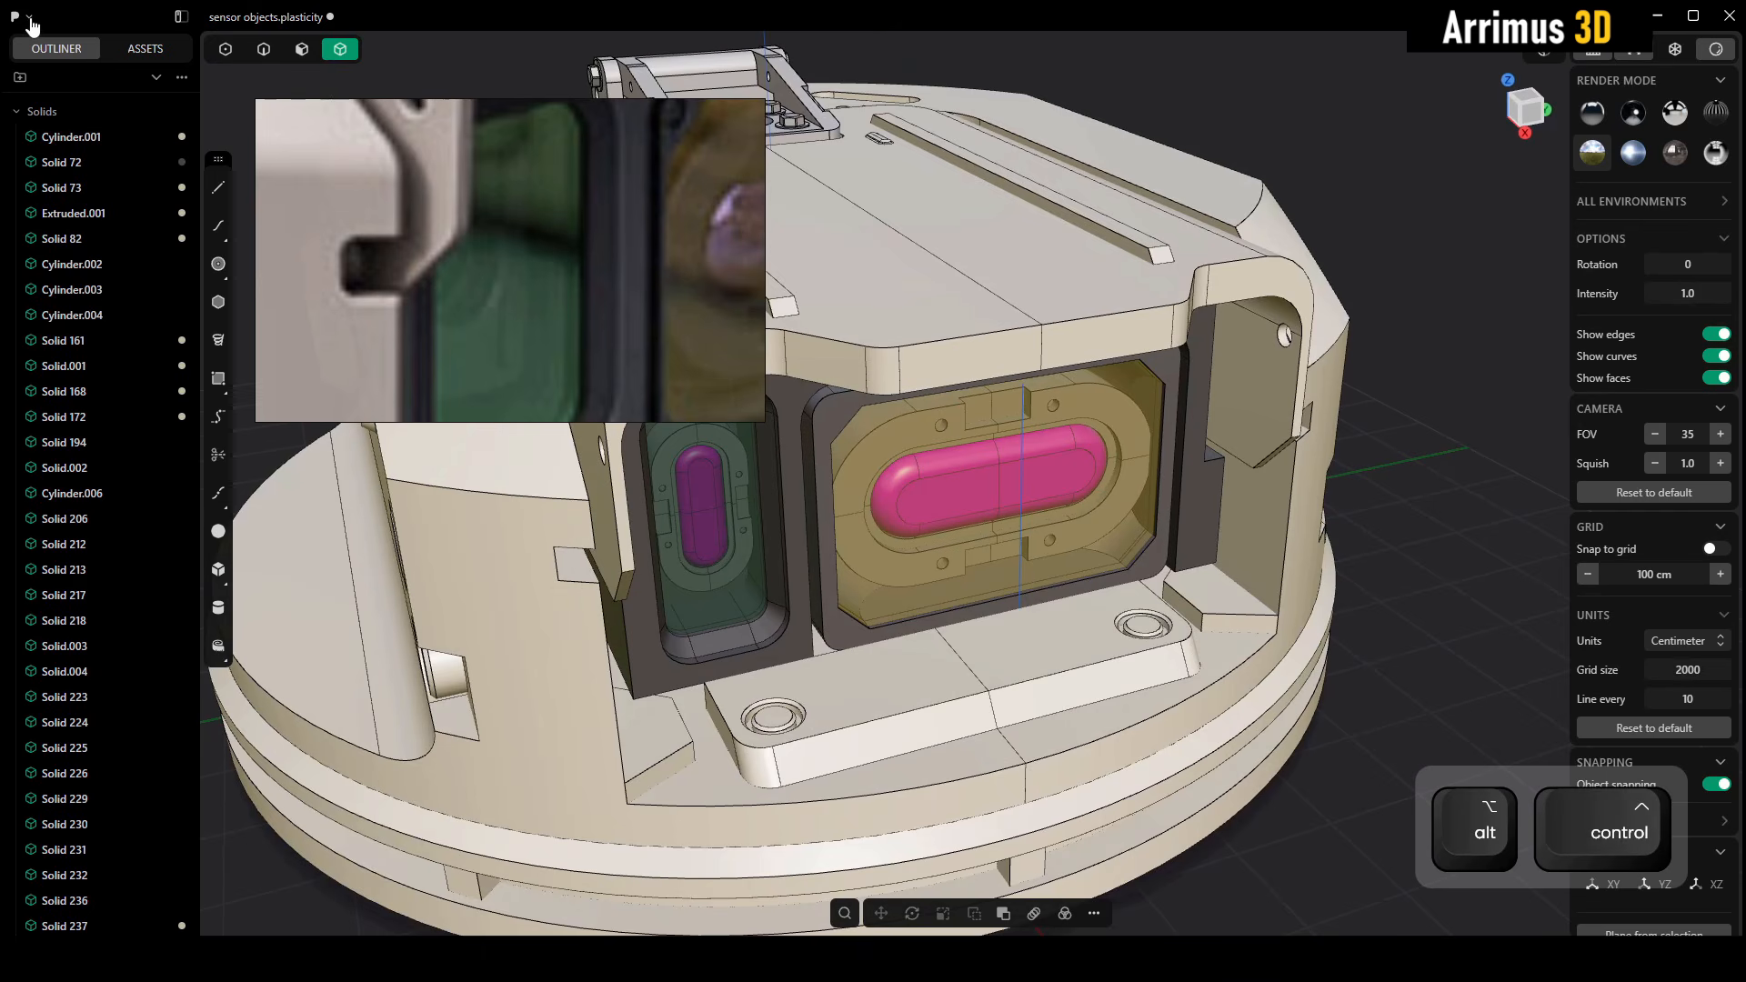
Open the recent file detail objects.plasticity in a new window
left_click(20, 18)
left_click(51, 112)
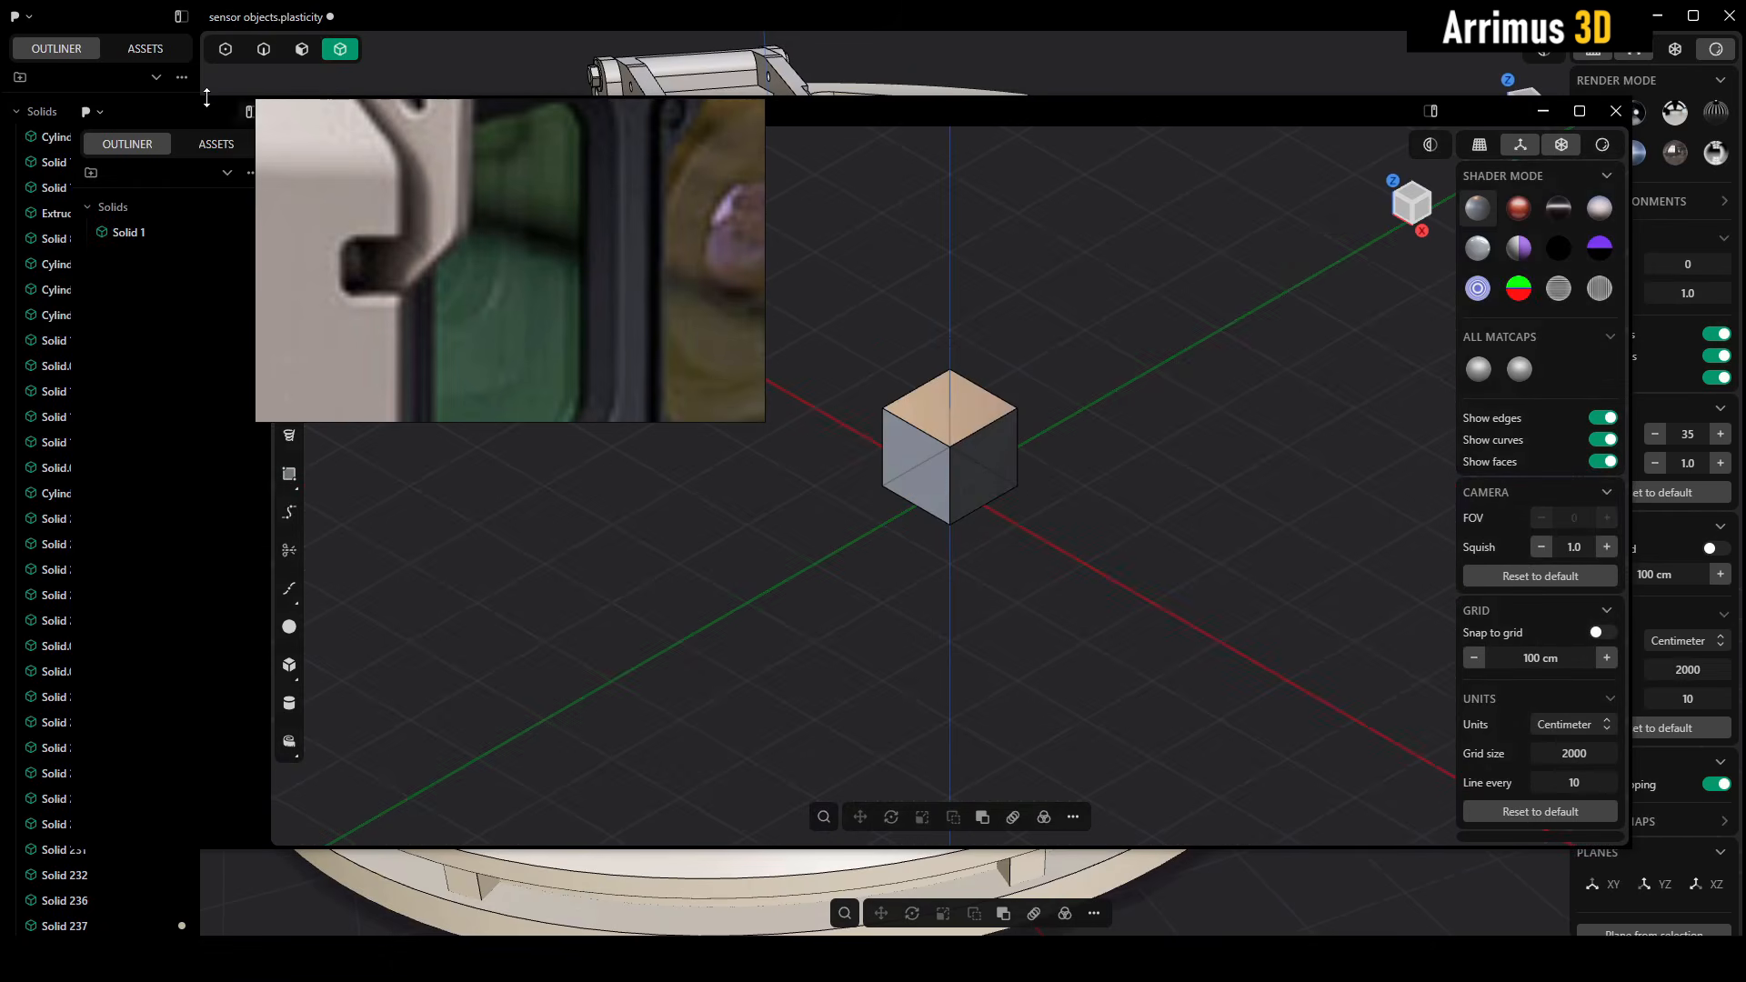
left_click(86, 111)
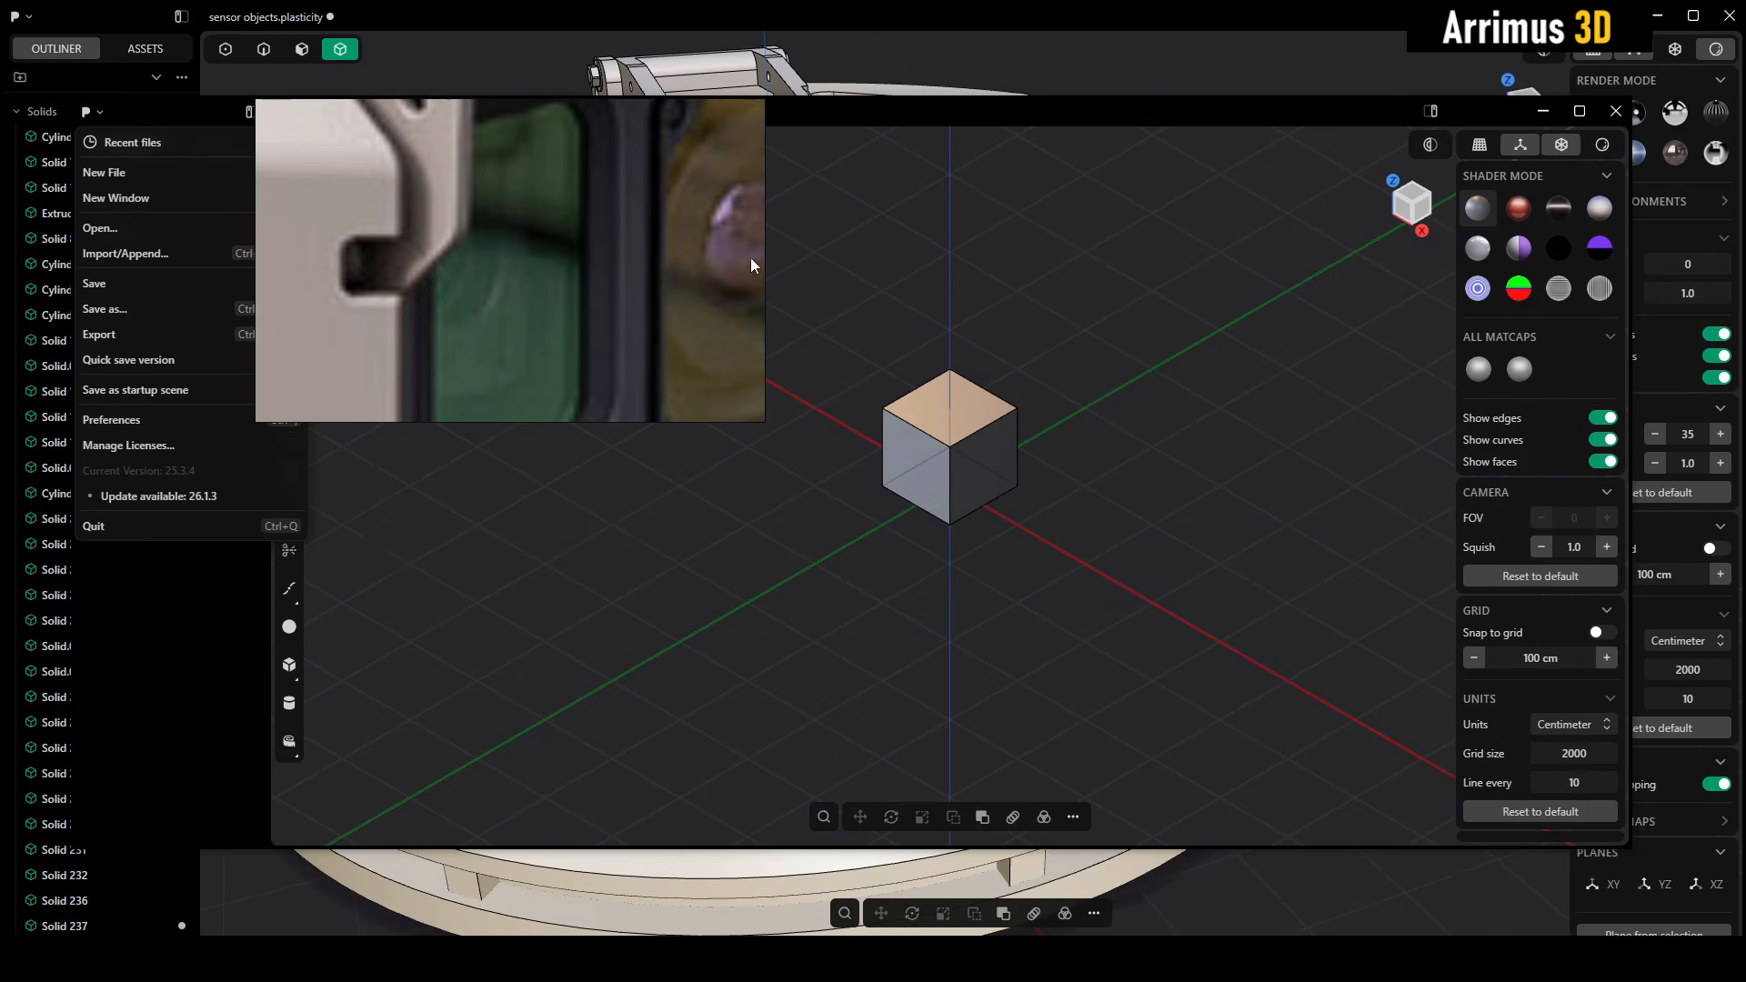
mouse_move(168, 158)
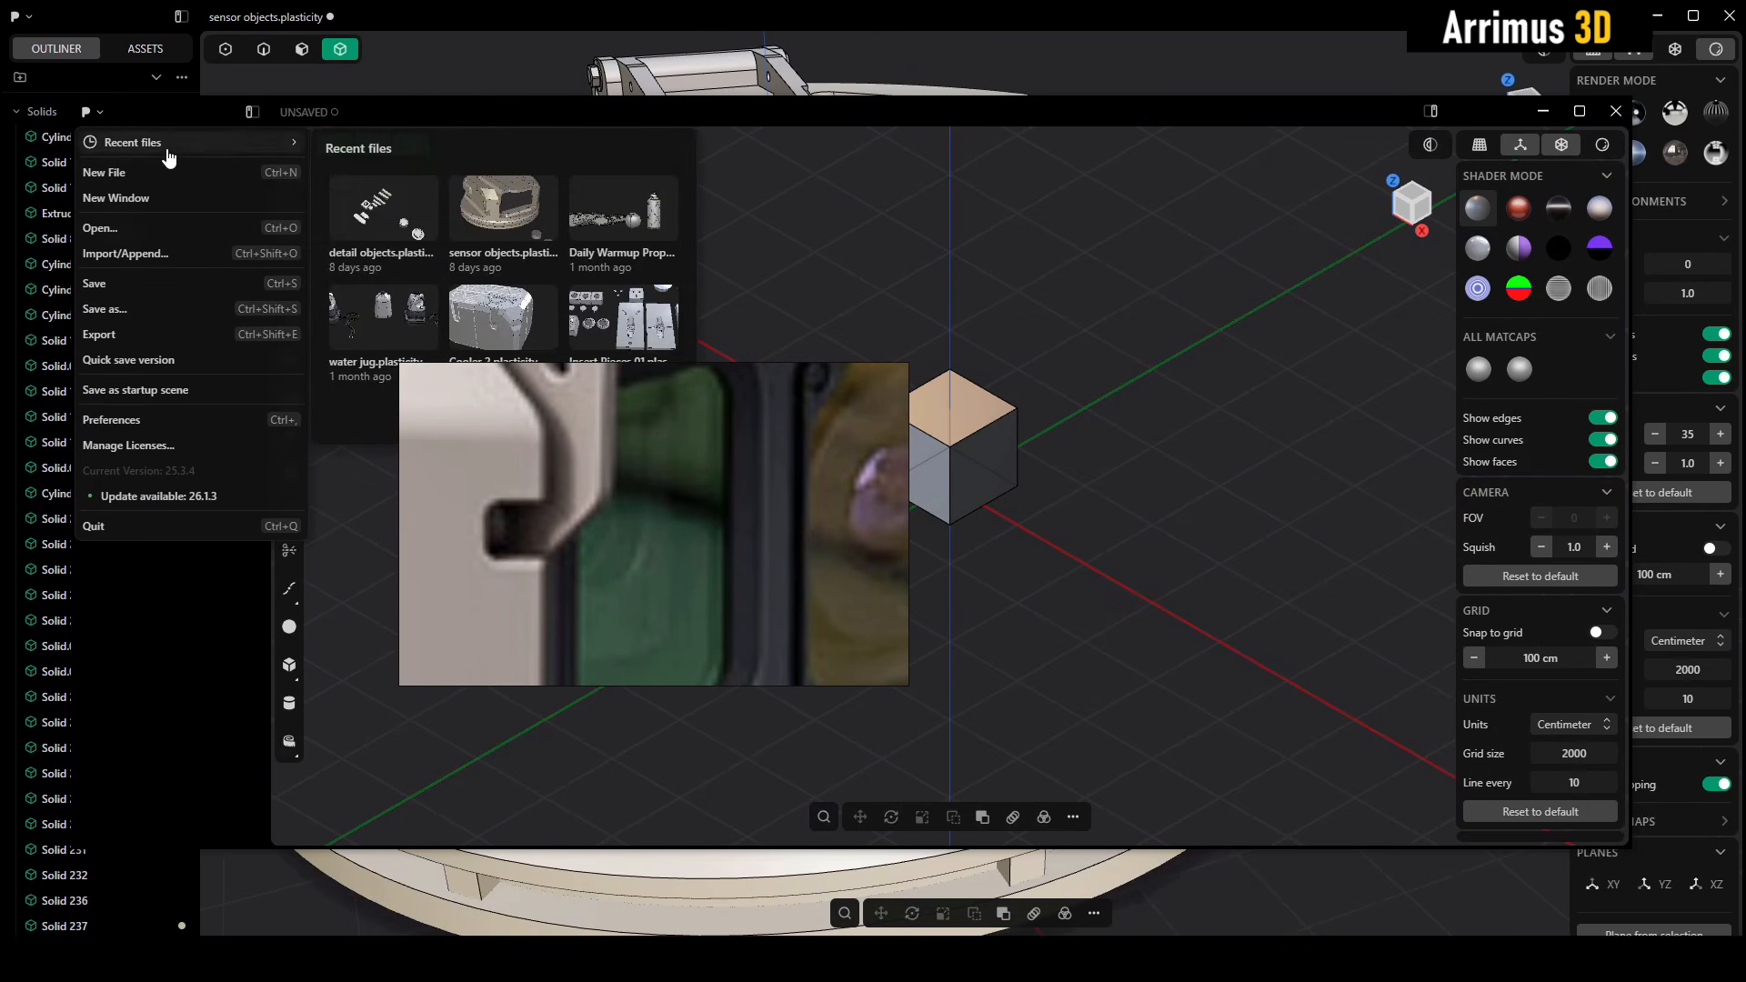
left_click(380, 205)
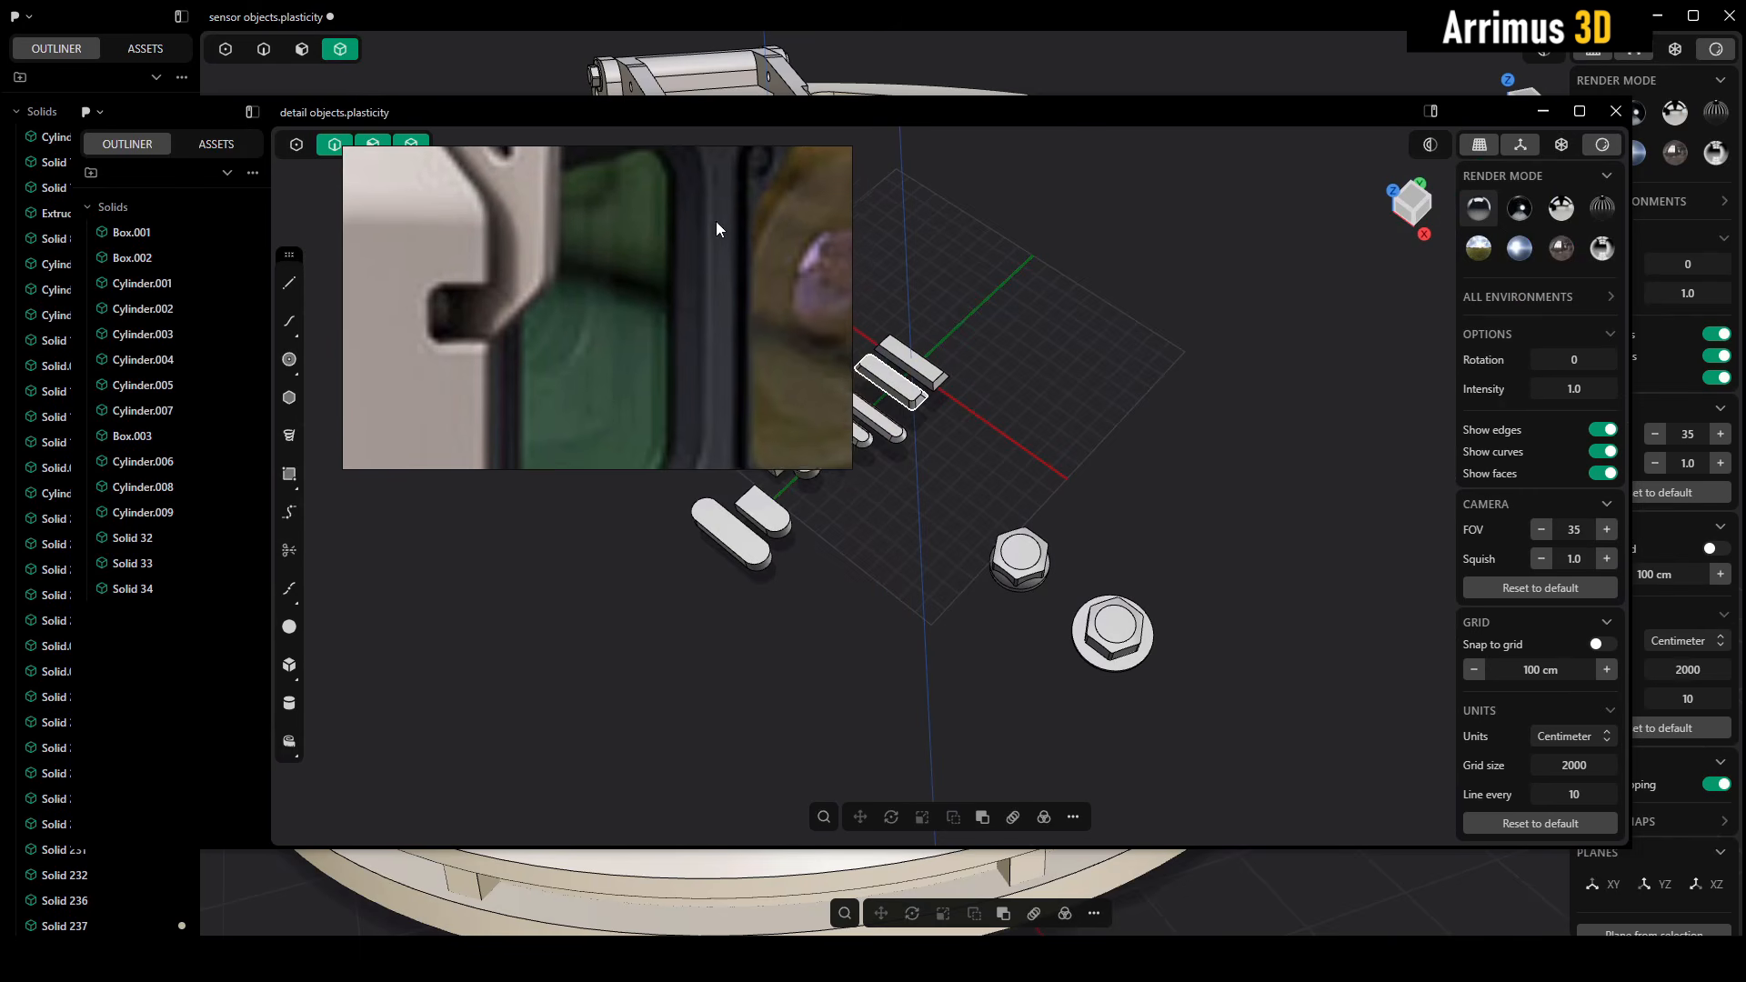
Copy the short round-ended block and its inner cylinder with a placement origin at the centre of the rounded end's top face
right_click_drag(717, 221, 708, 208)
middle_click_drag(818, 496, 952, 532)
scroll(953, 533, "up", 6)
middle_click_drag(941, 451, 992, 446)
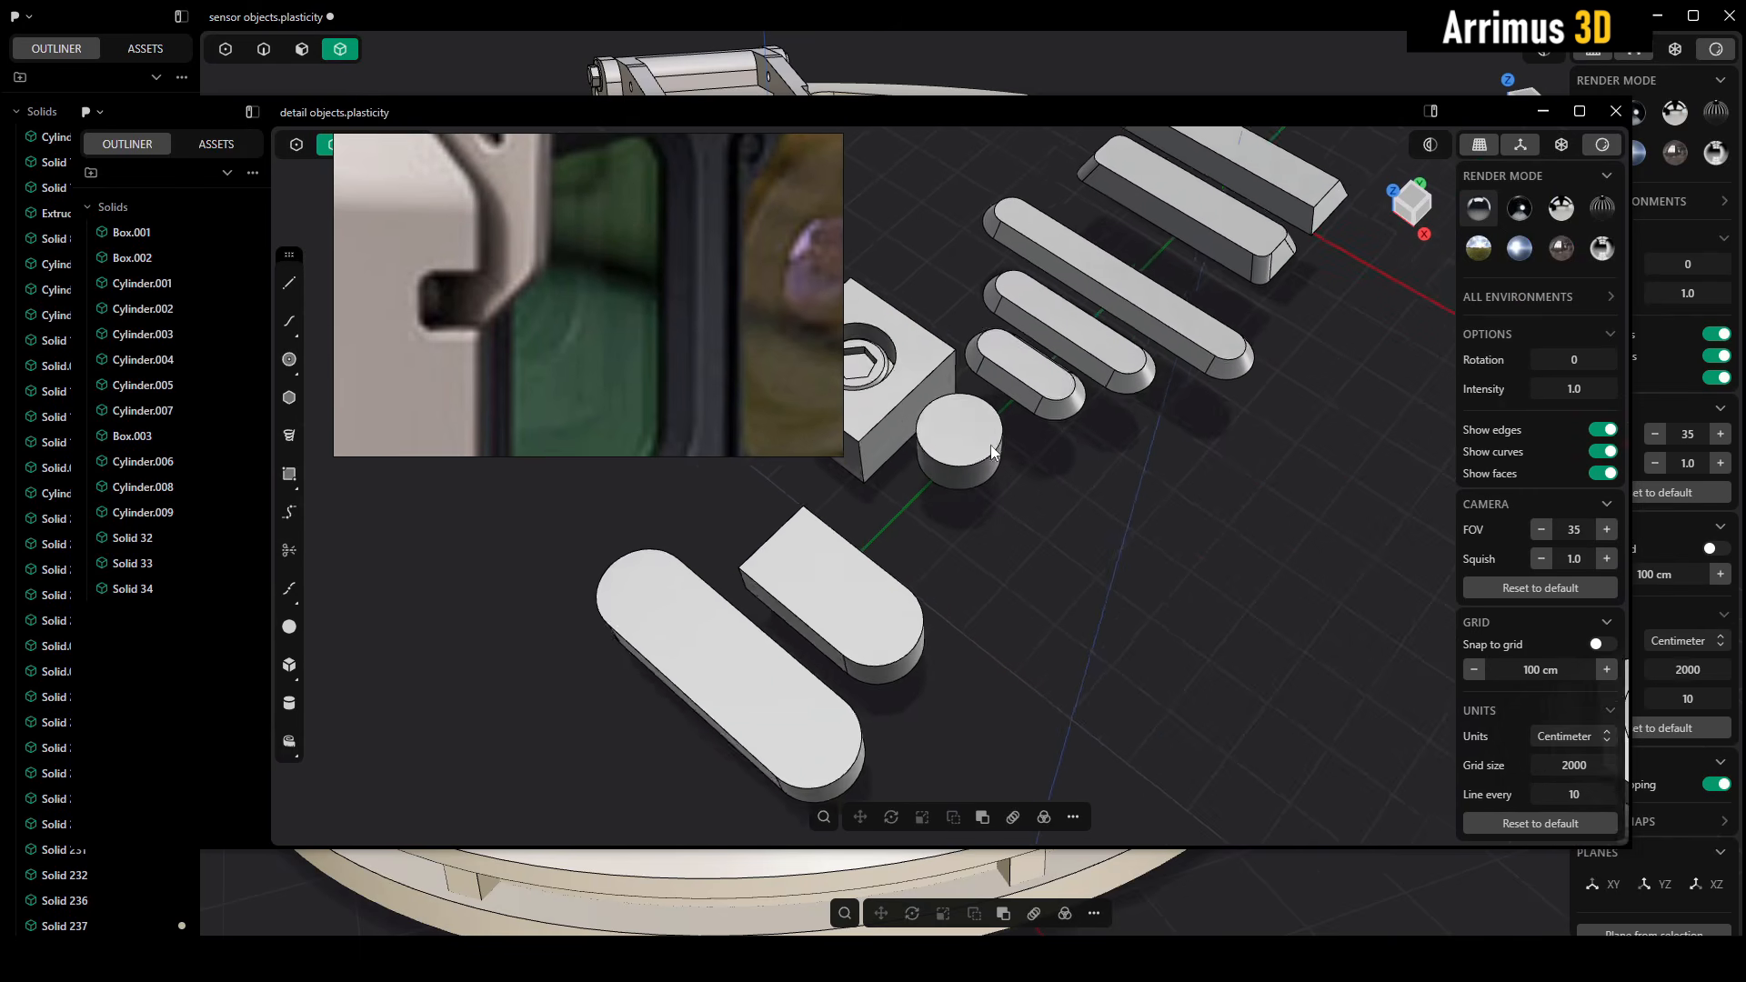
left_click(964, 554)
middle_click_drag(963, 554, 1049, 498)
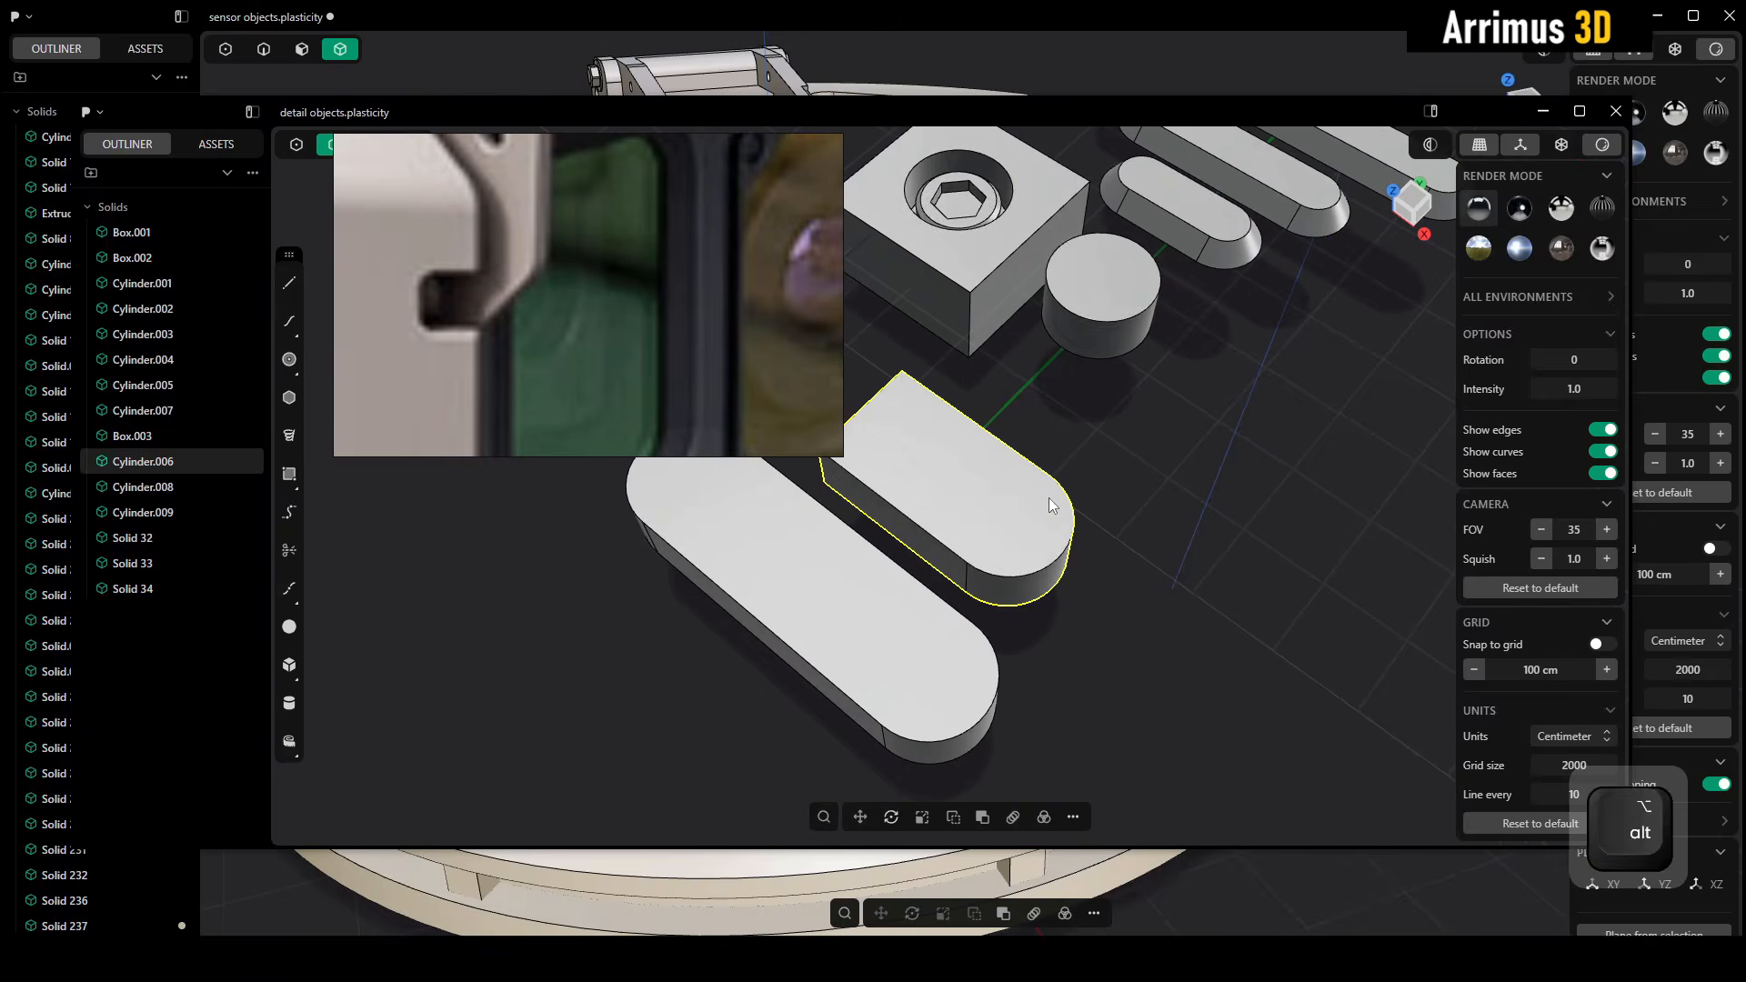
key("alt+z")
scroll(972, 583, "up", 2)
key("alt+z")
left_click(1208, 512)
left_click_drag(1196, 449, 1002, 571)
middle_click_drag(1011, 517, 1038, 586)
key("ctrl+shift+c")
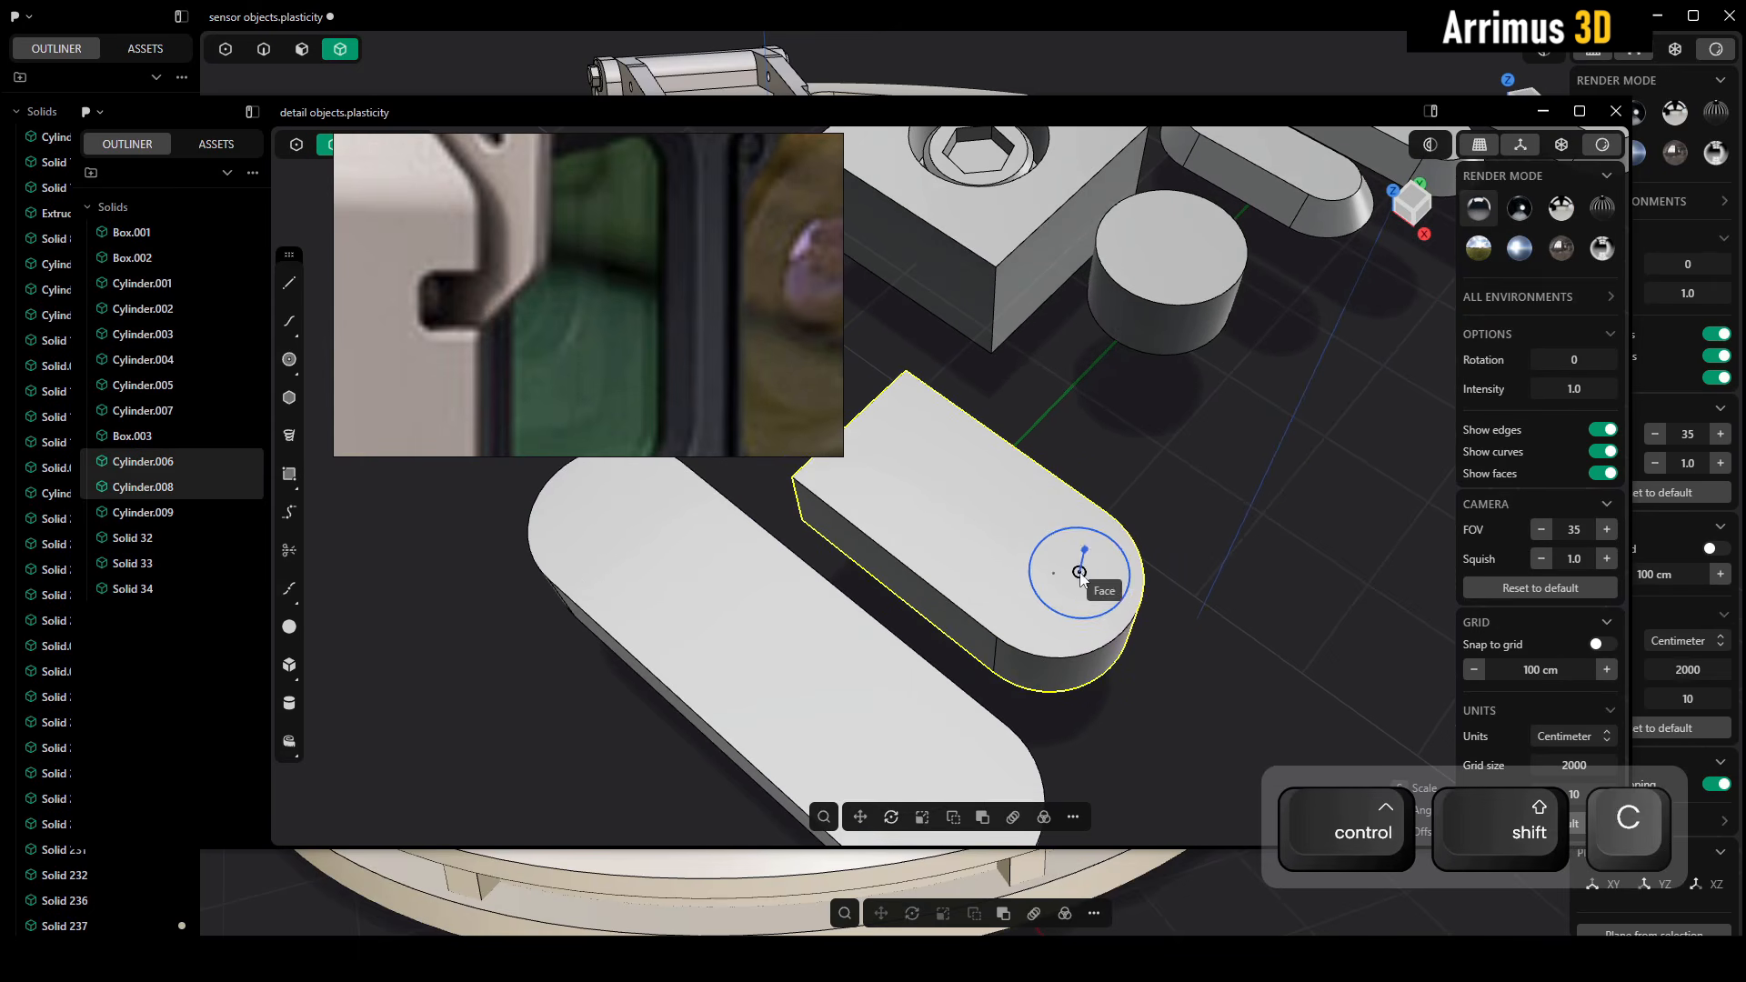
left_click(1054, 575)
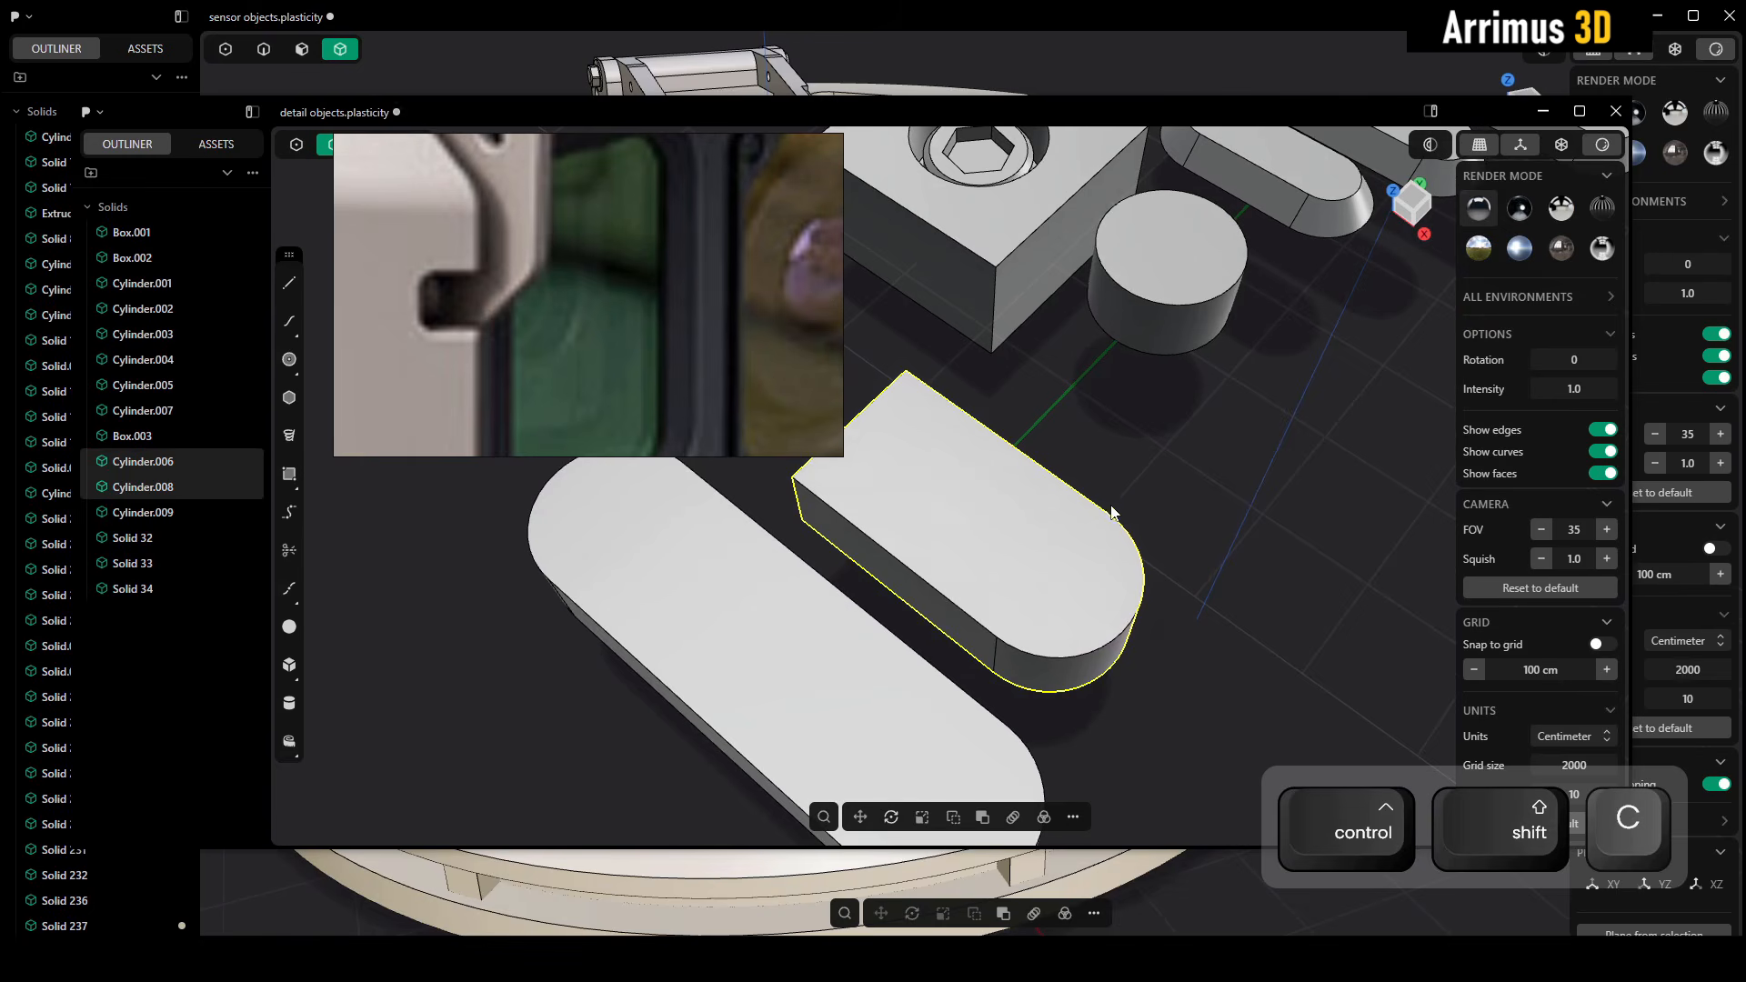
Switch back to the sensor objects file, paste the copied fitting onto the window housing's stepped side tab, and scale it down
left_click(1166, 68)
middle_click_drag(1067, 407, 768, 226)
left_click(855, 450)
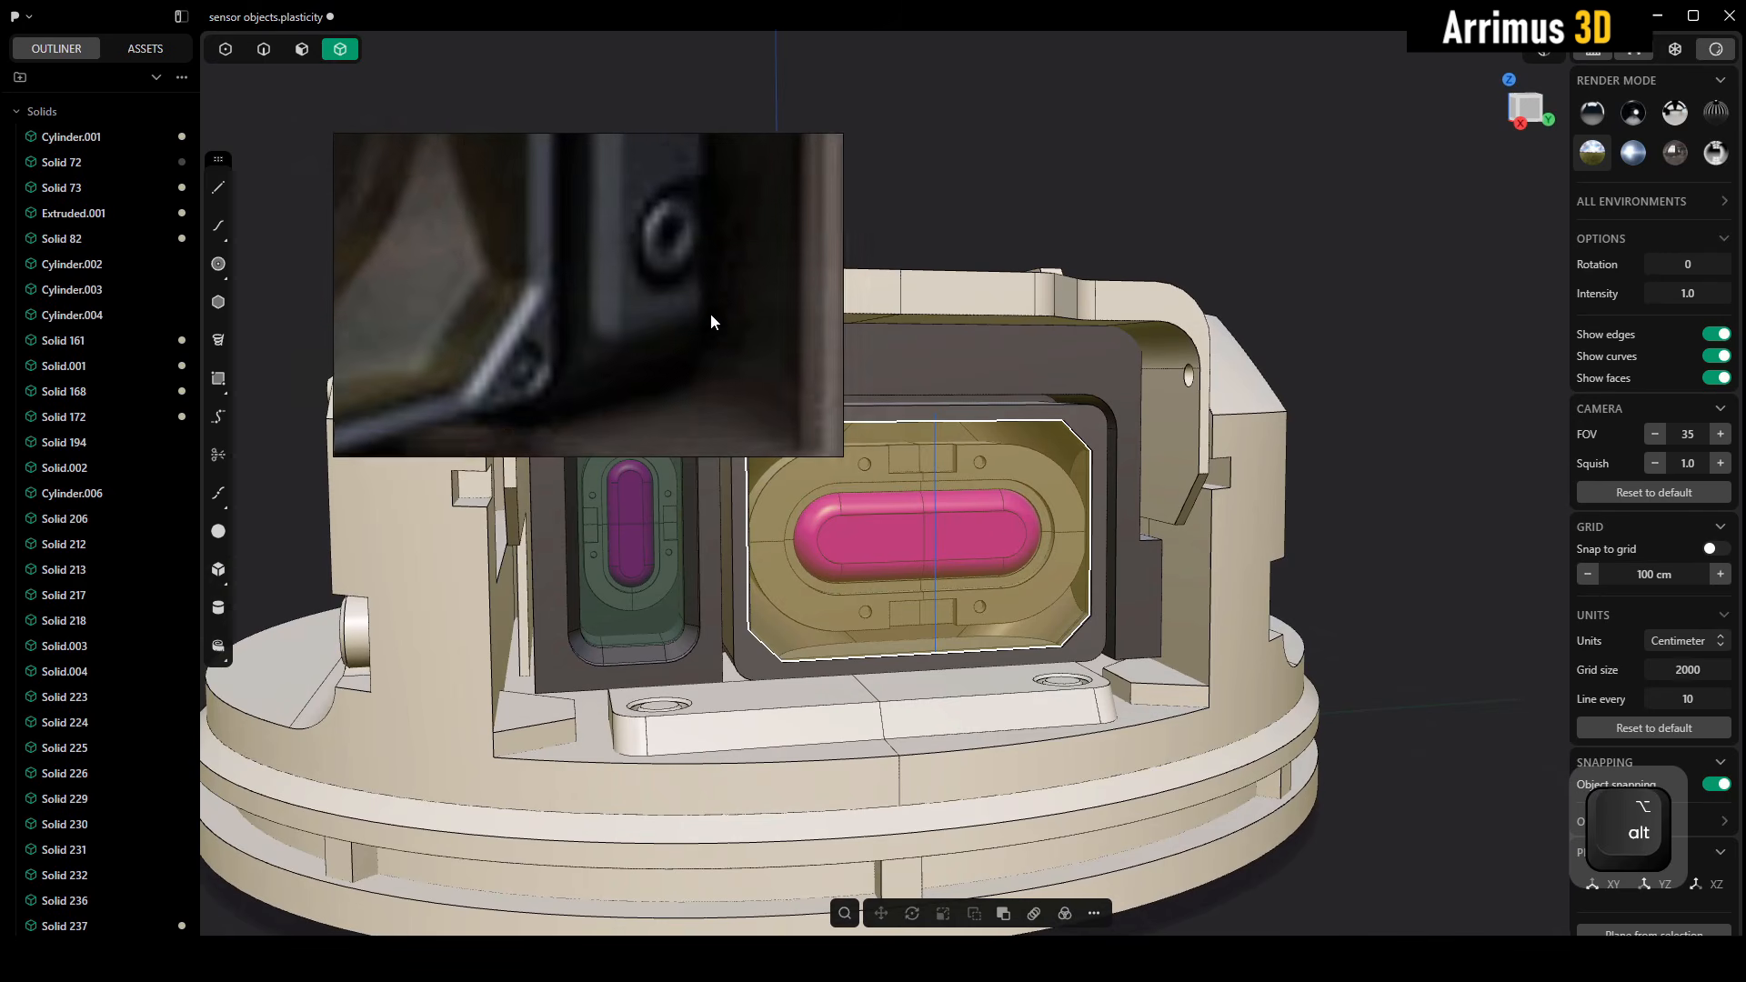
scroll(1121, 553, "up", 5)
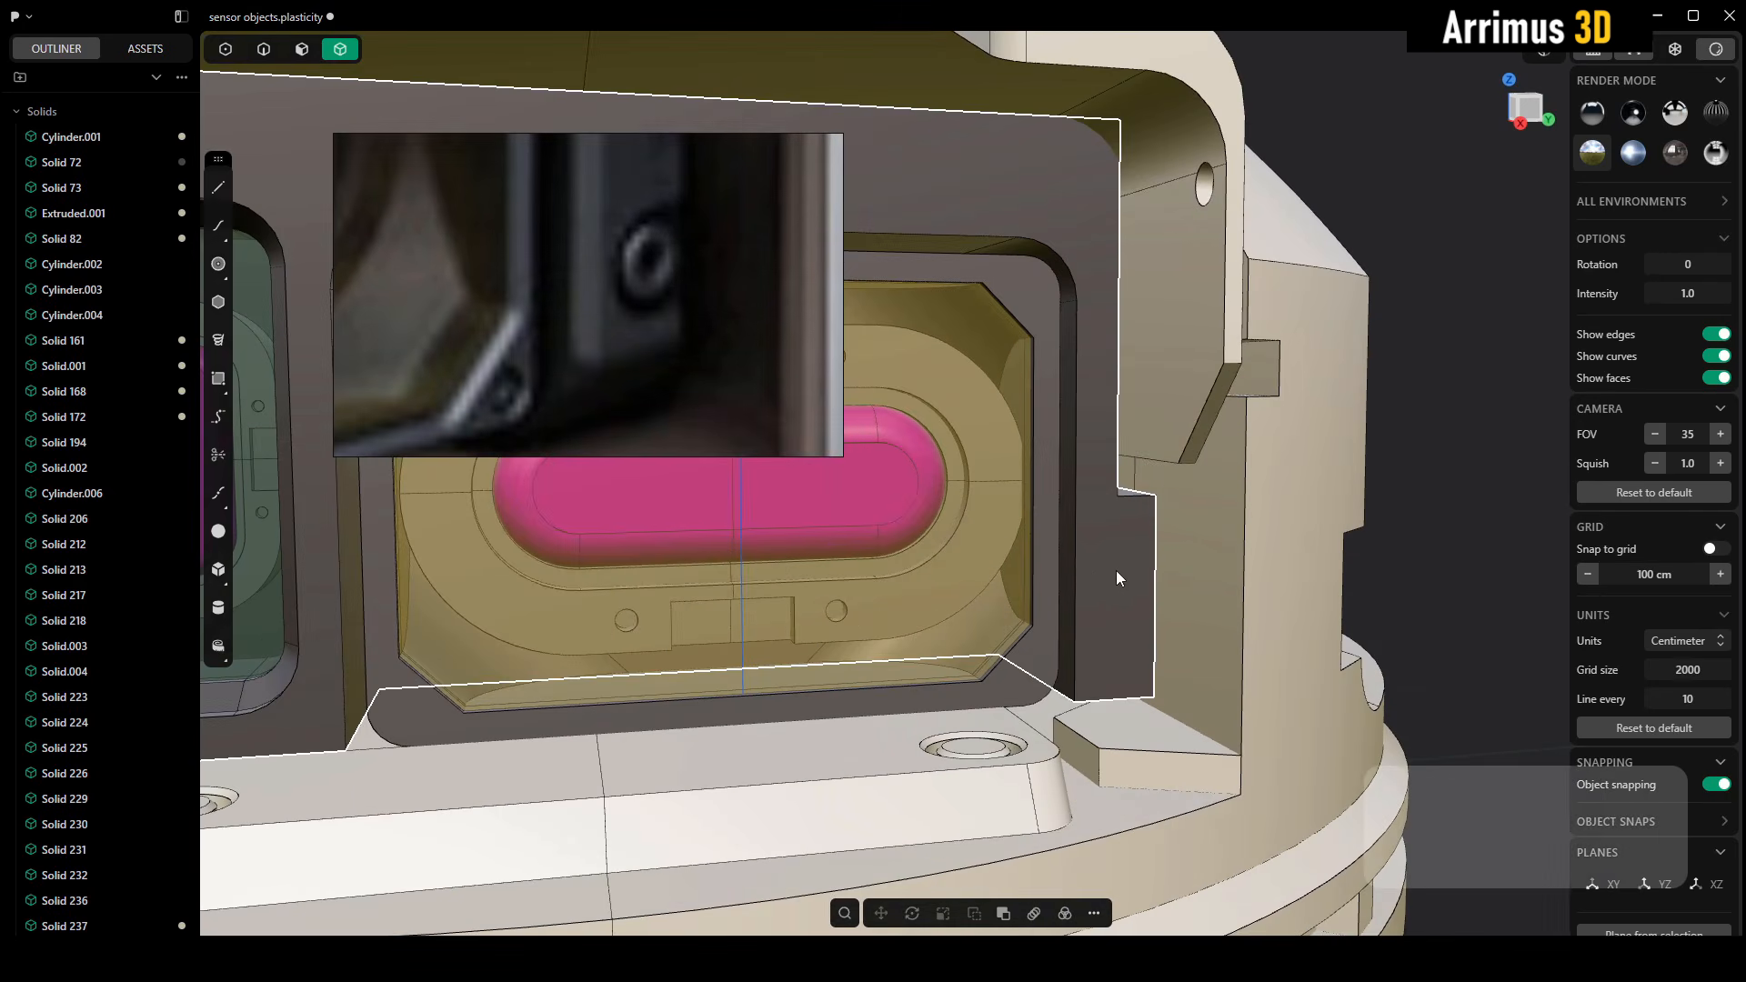
key("ctrl+shift+v")
left_click(1128, 593)
middle_click_drag(1144, 528, 1066, 513)
key("s")
left_click(1140, 433)
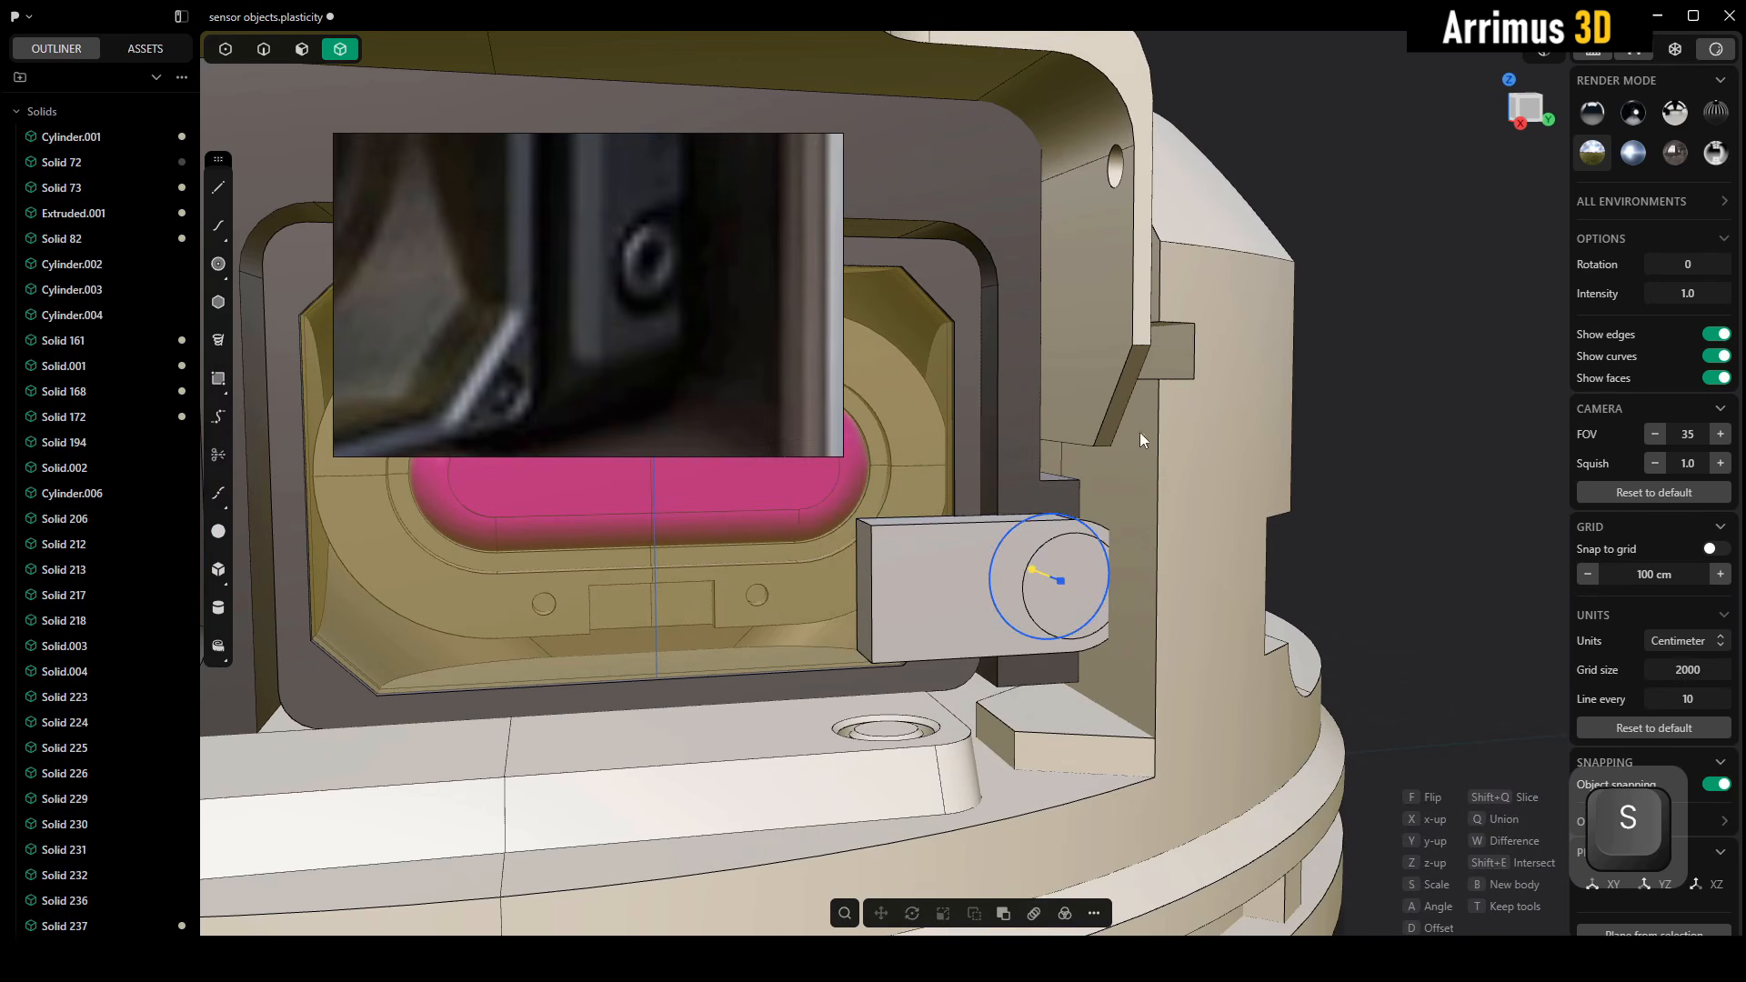
key("s")
left_click(1094, 466)
Adjust the pasted fitting's offset from the side tab's front face
scroll(1092, 467, "up", 4)
middle_click_drag(1066, 507, 1029, 439)
key("alt+z")
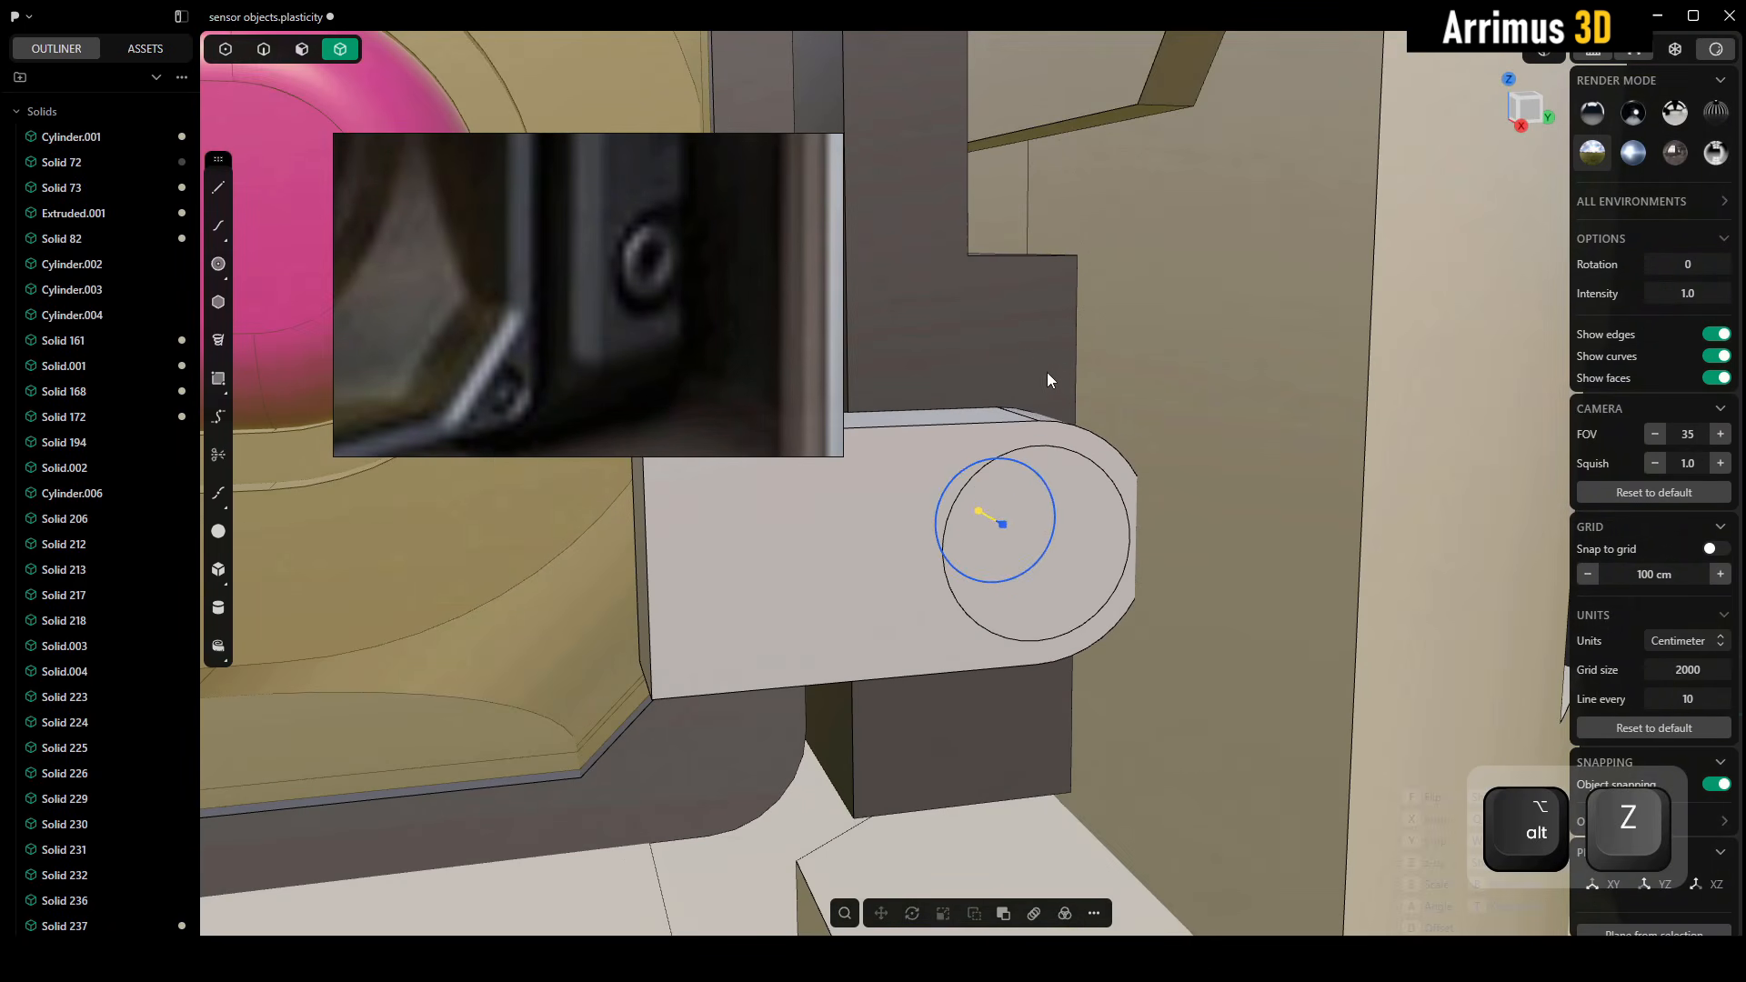
key("d")
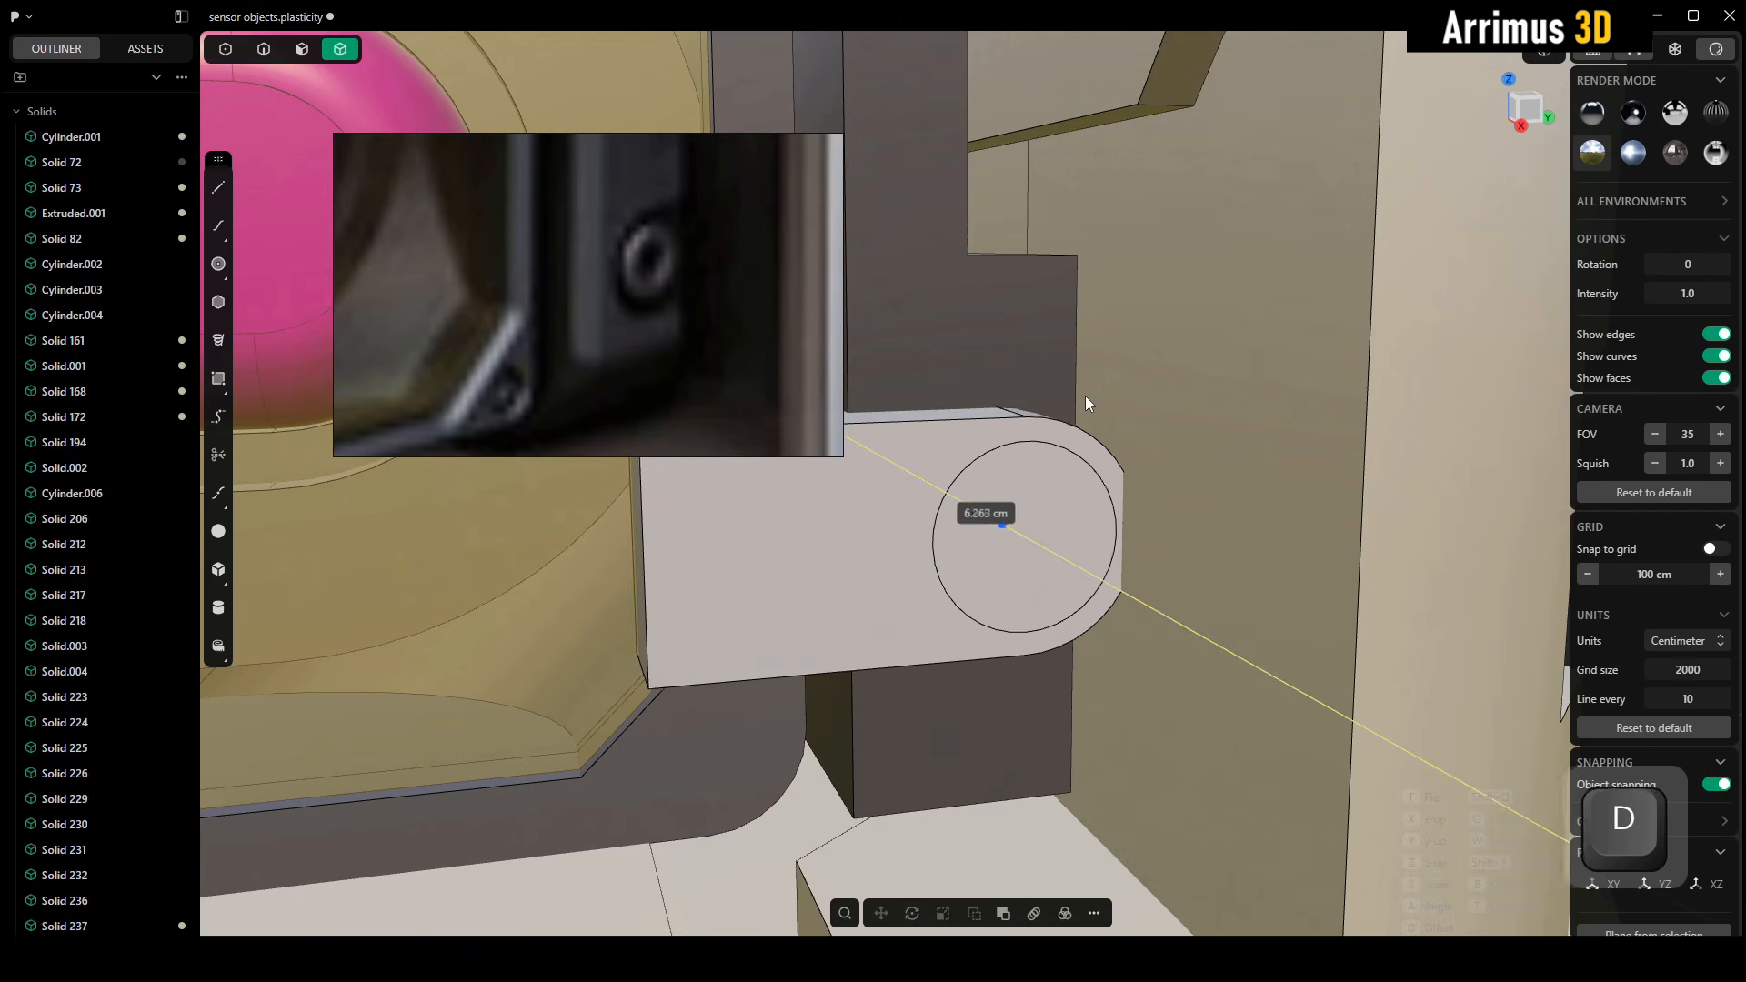
left_click(1068, 397)
middle_click_drag(1068, 397, 1127, 438, "alt")
key("d")
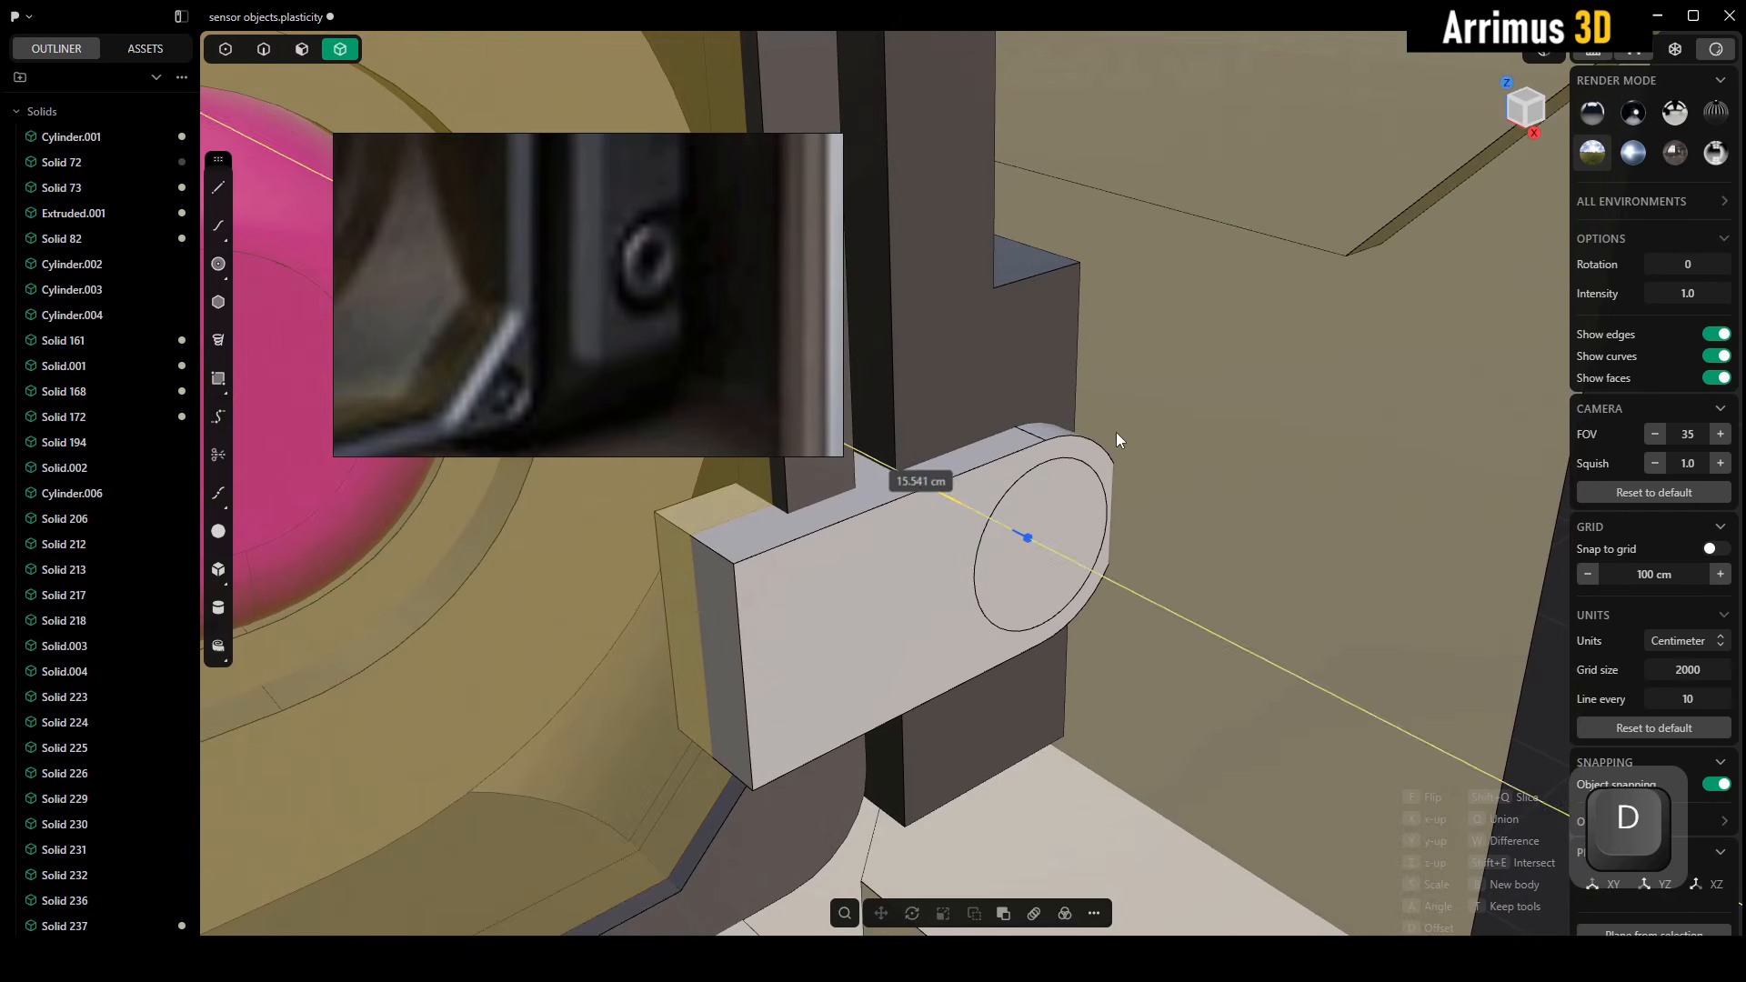
left_click(1057, 351)
Rotate the fitting half a turn so its rounded end faces the yellow window, and place it on the tab
middle_click_drag(1056, 352, 831, 373)
key("d")
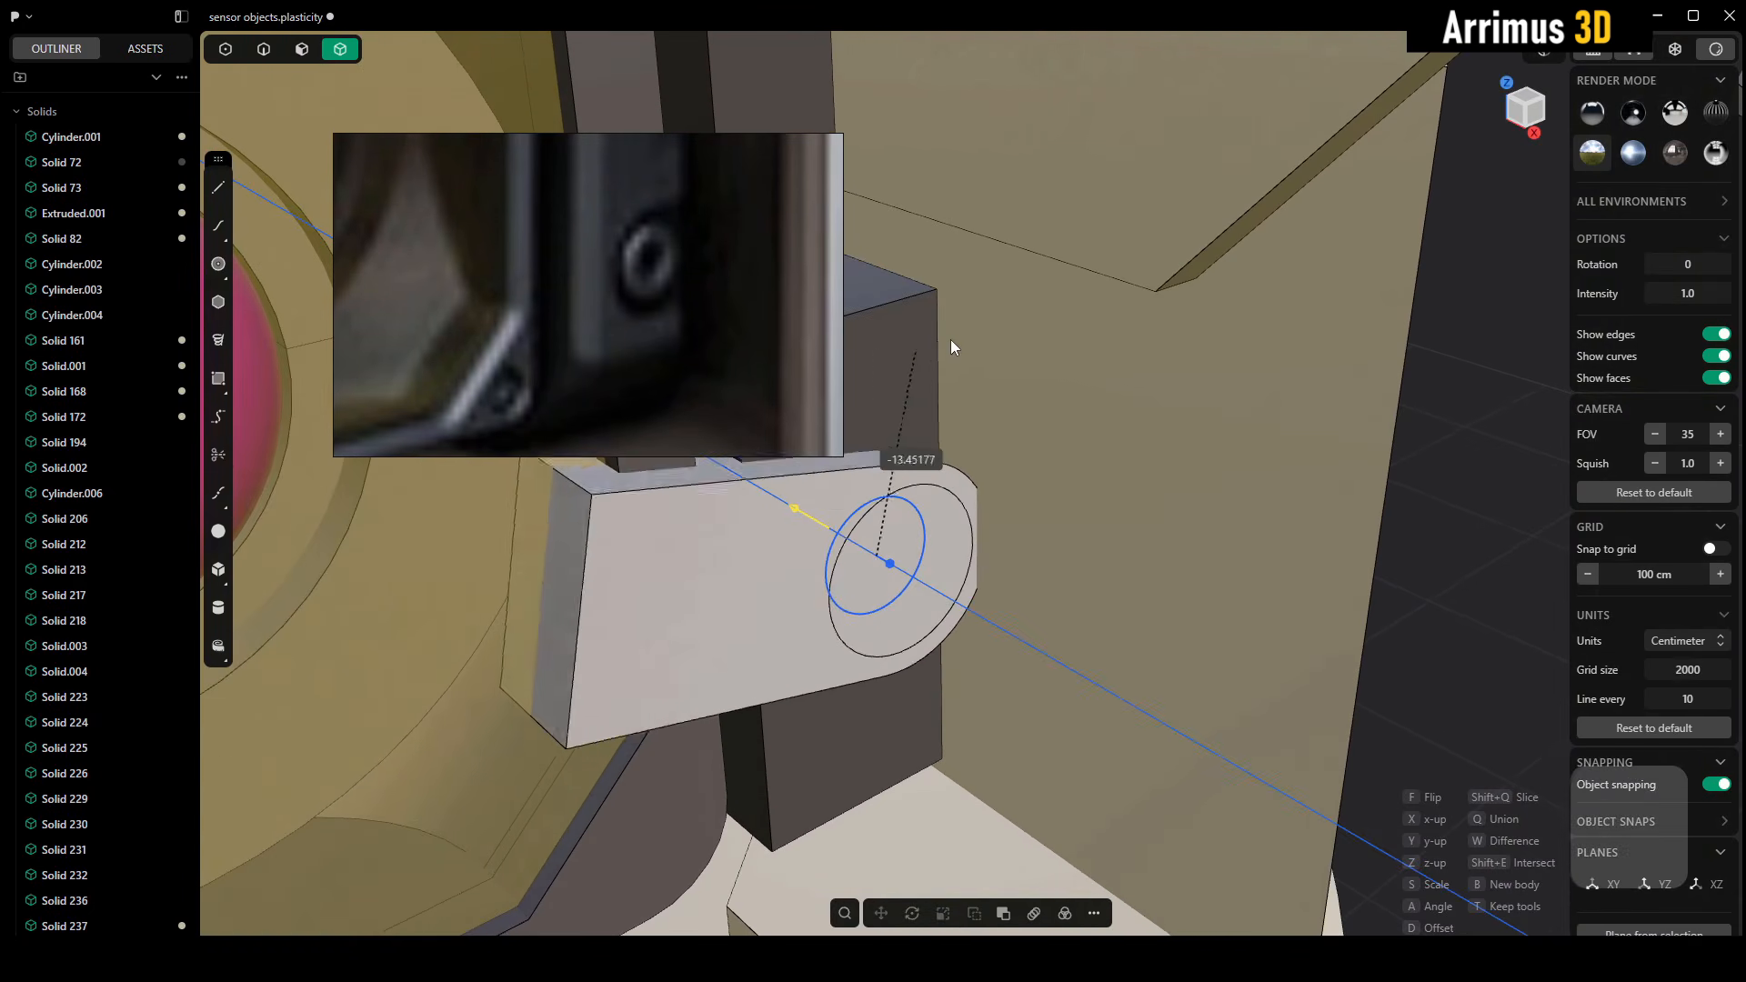
key("ctrl")
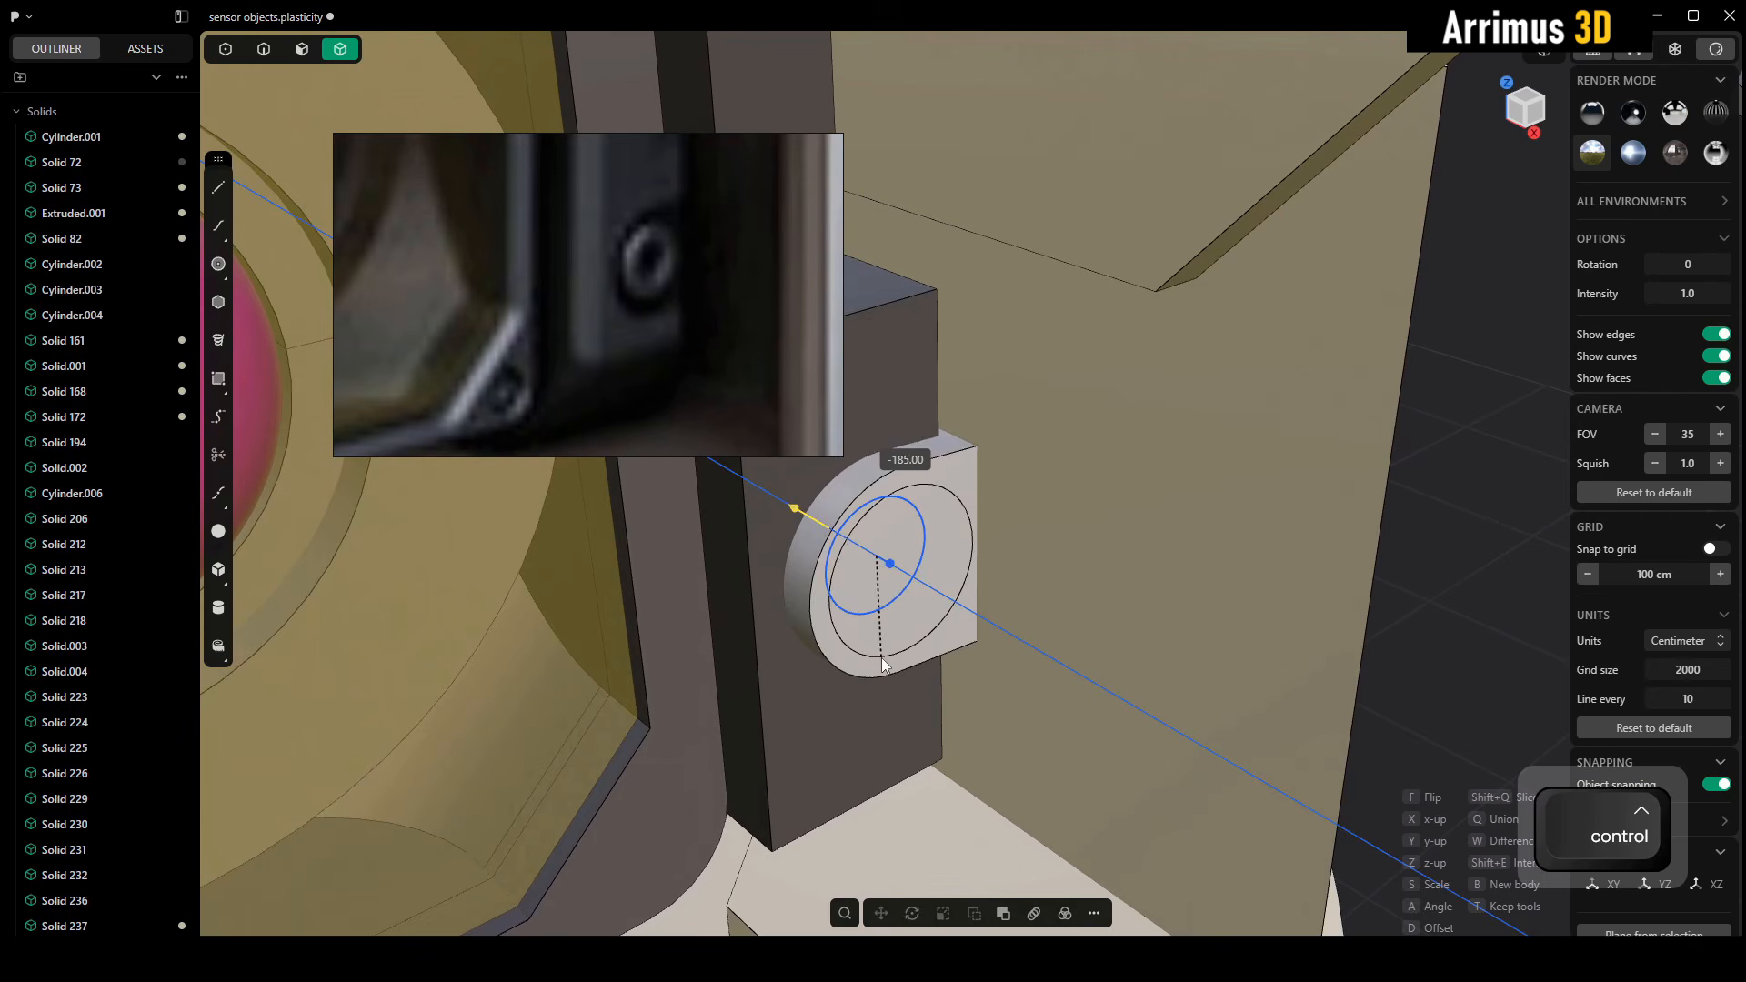
left_click(882, 657, "ctrl")
Compare the placed side fitting with the reference image of the sensor housing and end the paste placement
middle_click_drag(884, 655, 979, 520, "alt")
scroll(663, 320, "down", 10)
scroll(668, 324, "up", 5)
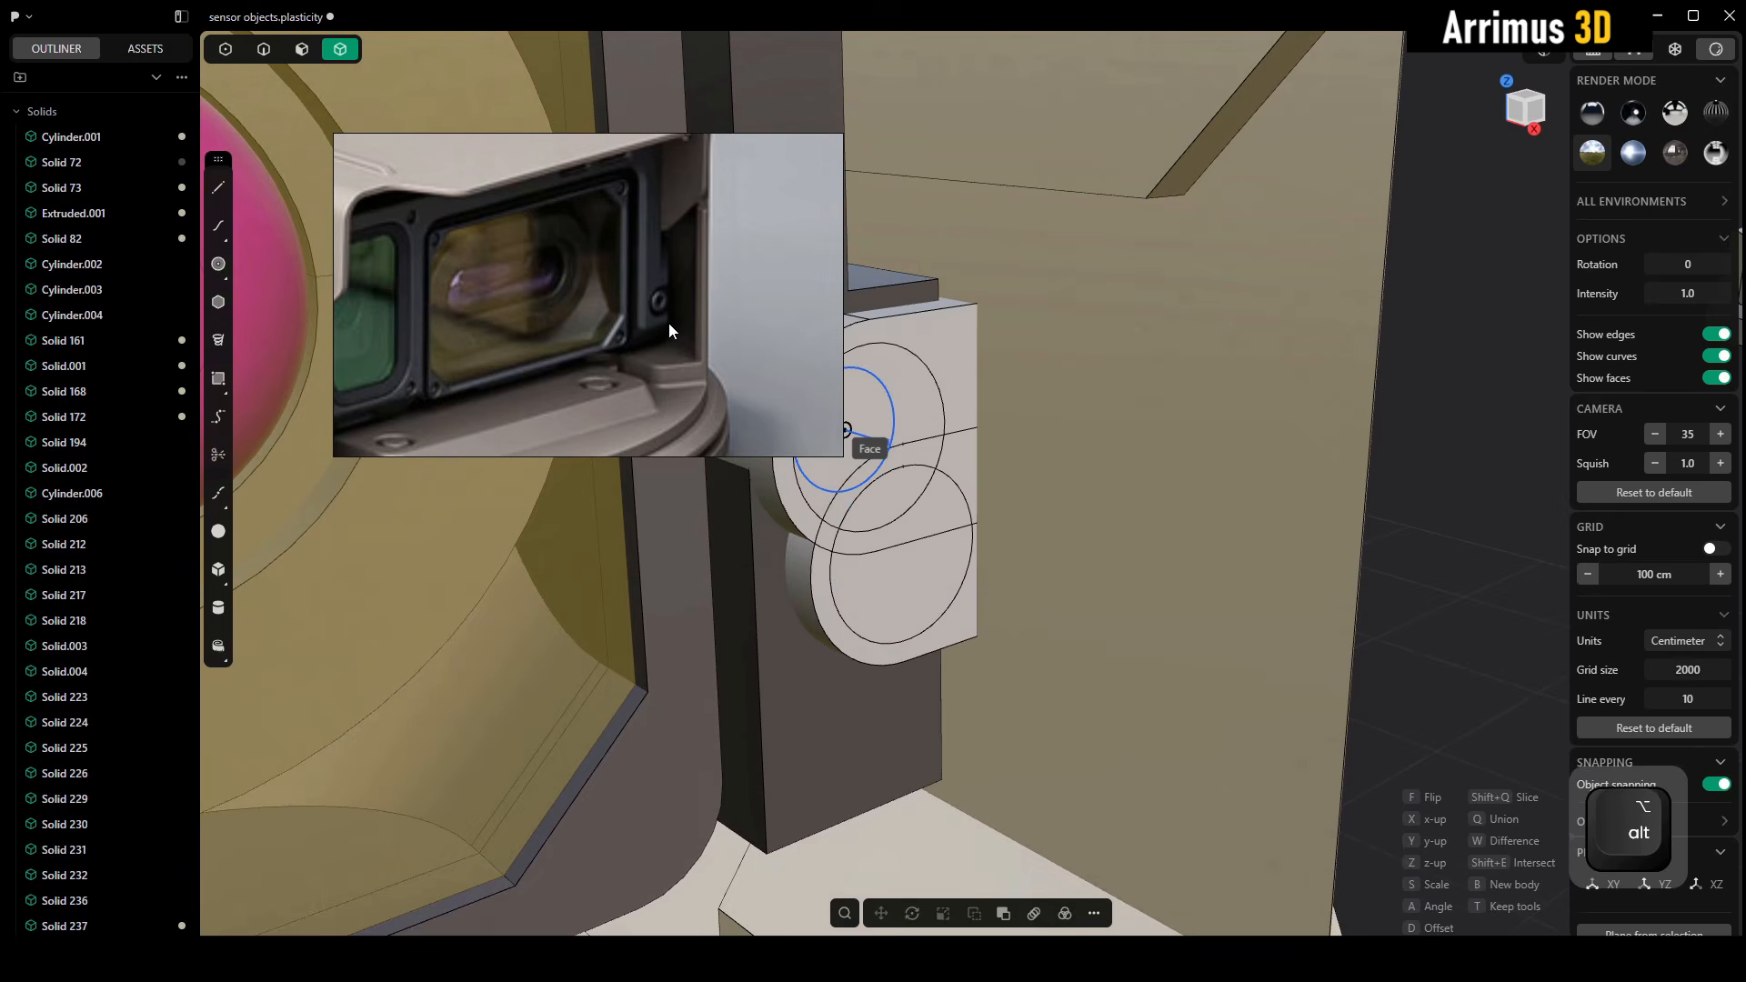
middle_click_drag(669, 323, 723, 362)
scroll(691, 250, "up", 3)
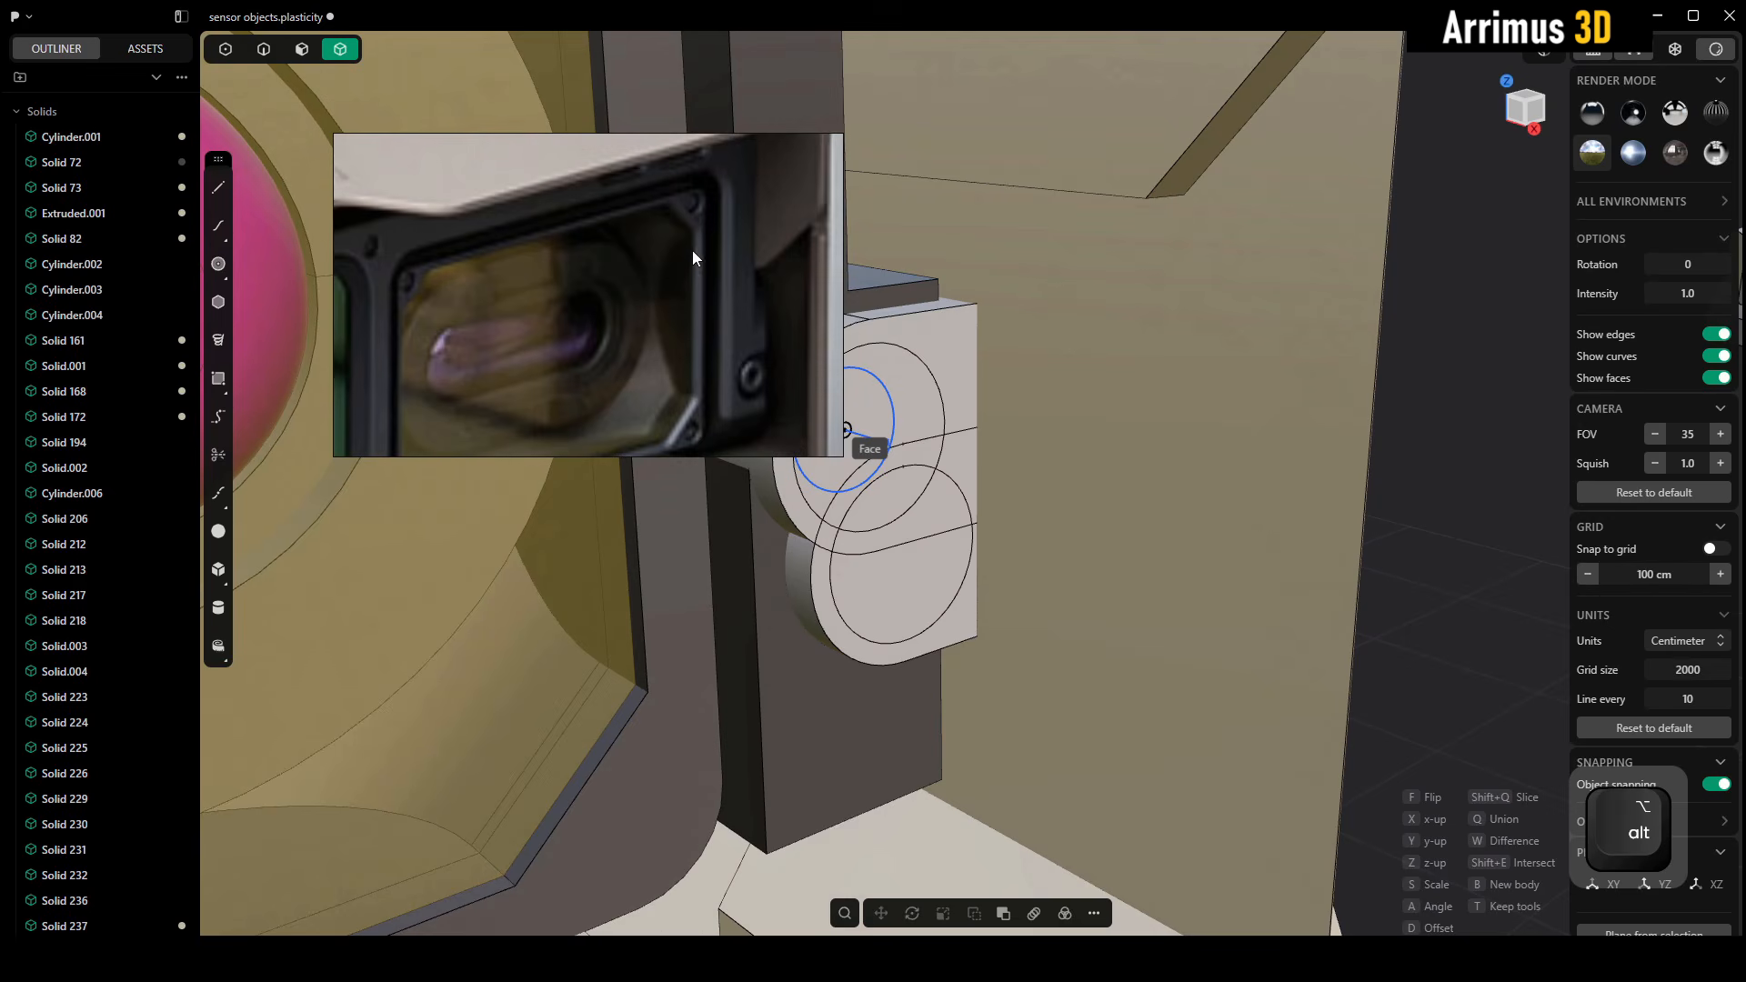
middle_click_drag(692, 249, 729, 274)
middle_click_drag(537, 274, 566, 237)
scroll(565, 233, "down", 2)
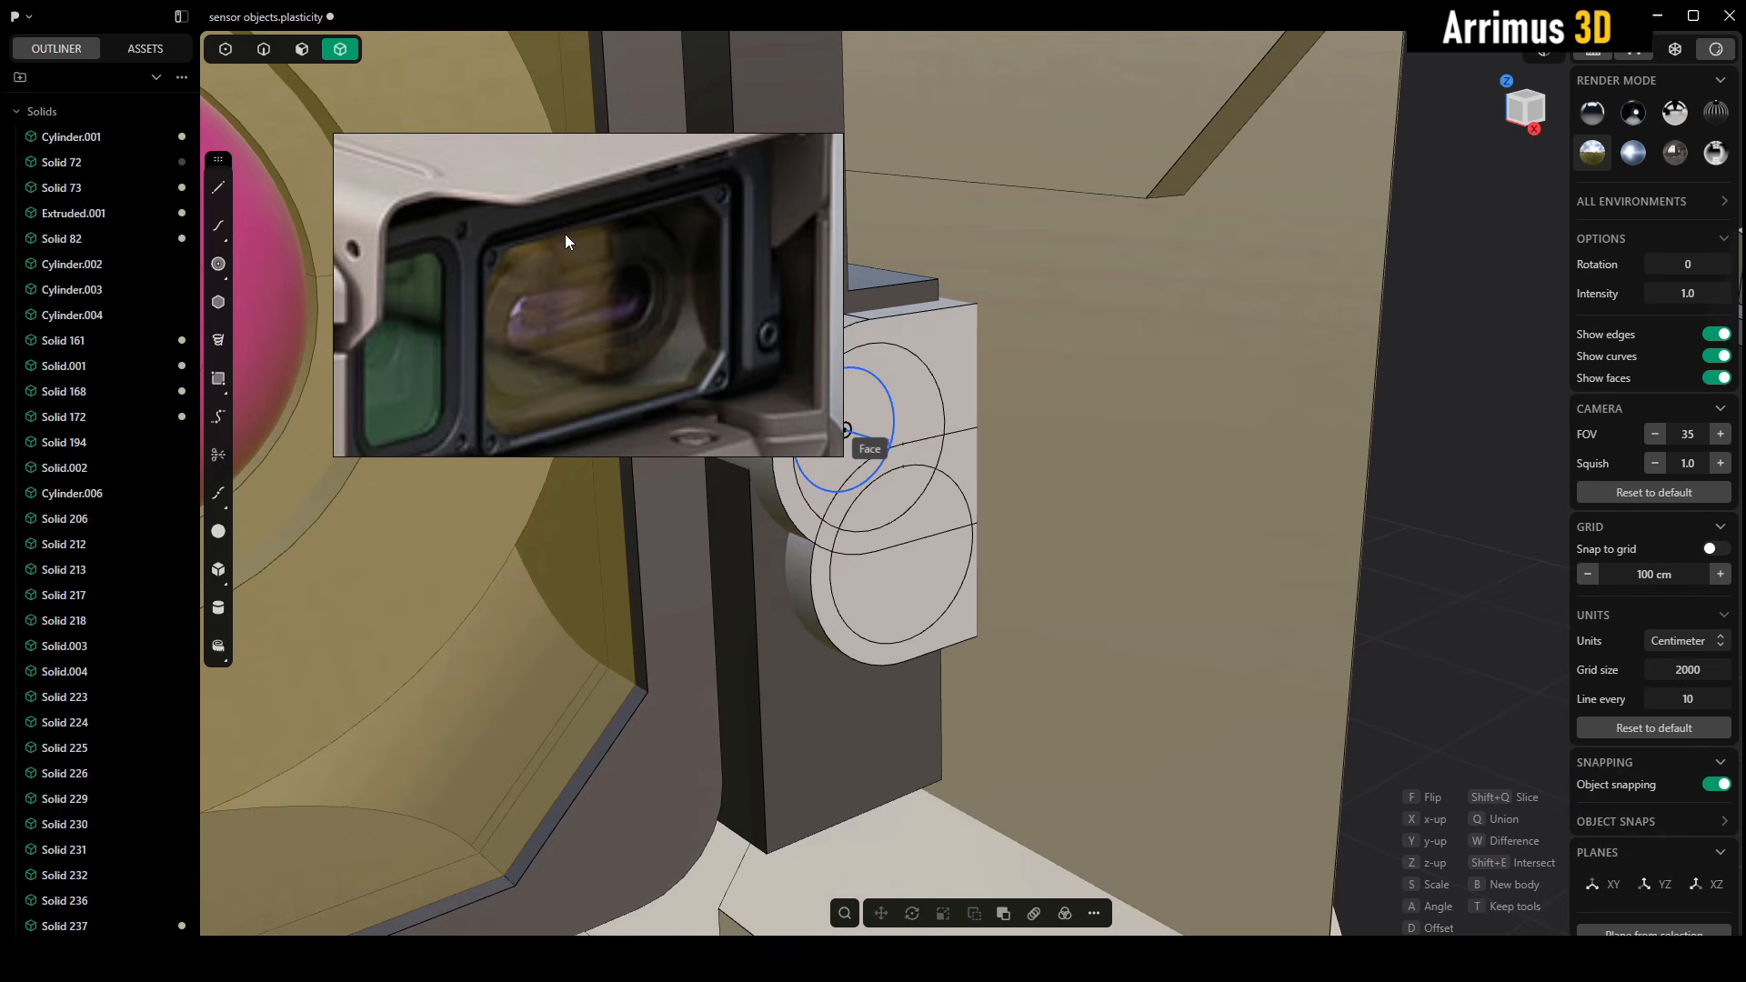
key("Escape")
middle_click_drag(1034, 495, 1050, 472)
key("Escape")
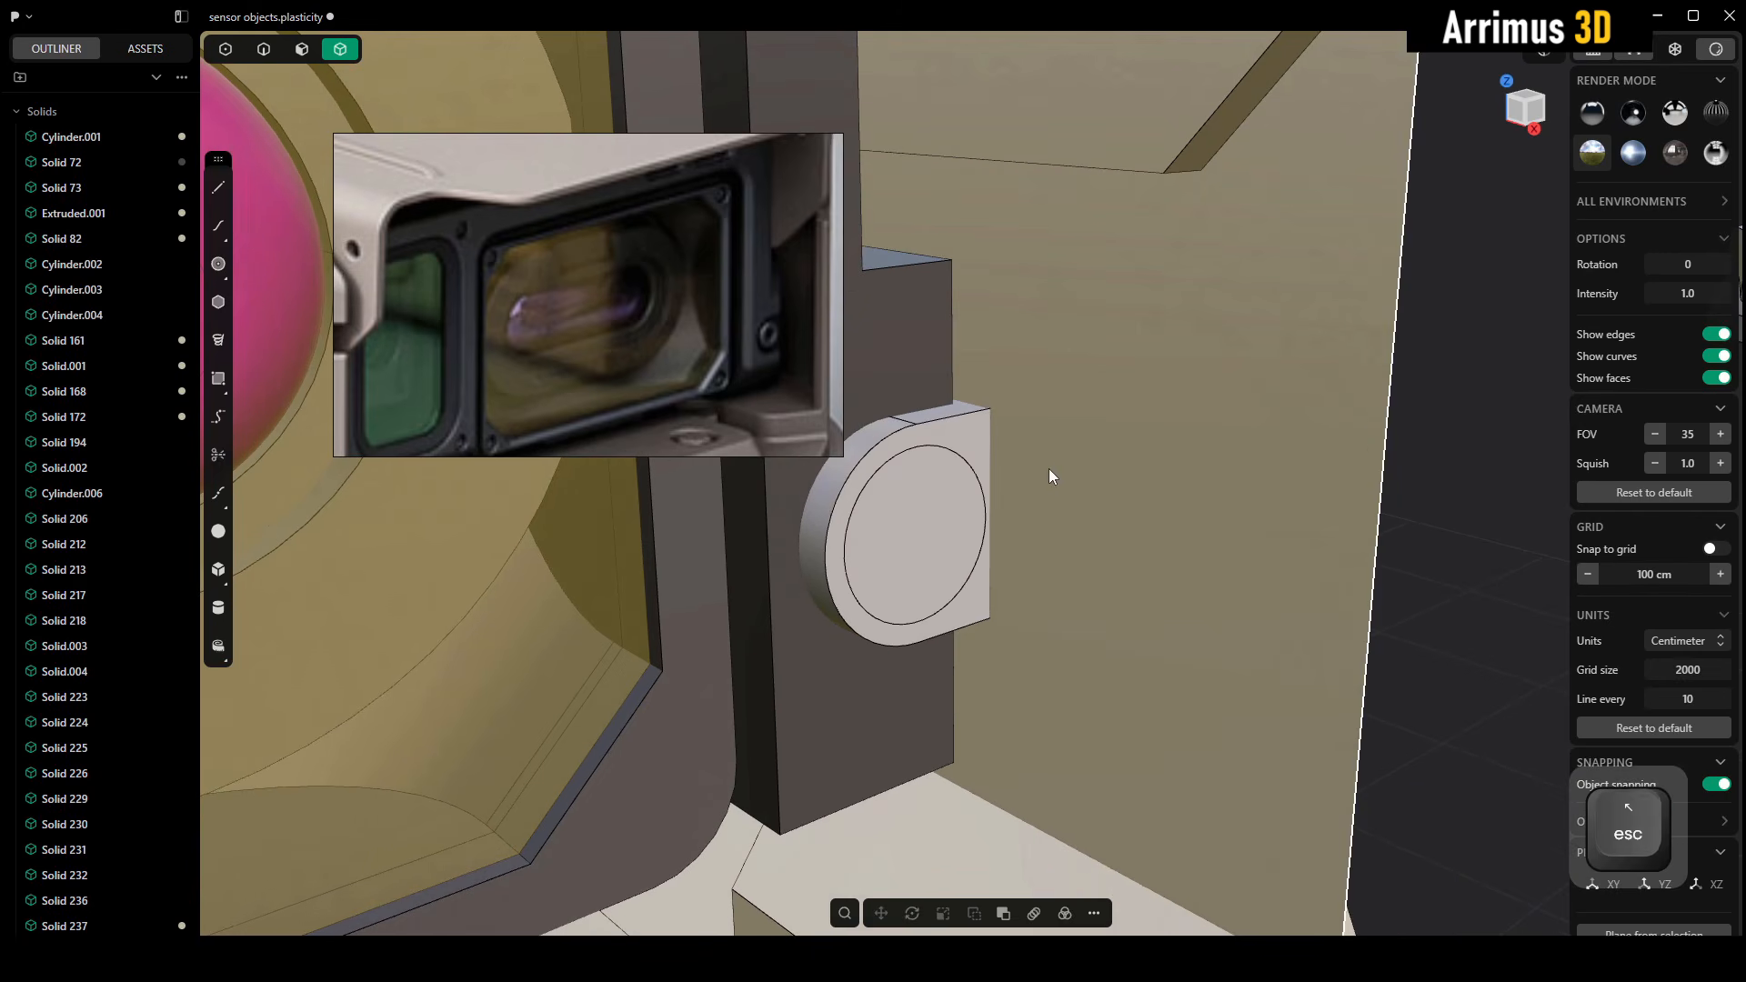
Examine the corner screws around the green and yellow window frames in the reference image
middle_click_drag(516, 348, 574, 331)
scroll(573, 308, "up", 3)
scroll(566, 277, "down", 2)
scroll(528, 227, "up", 2)
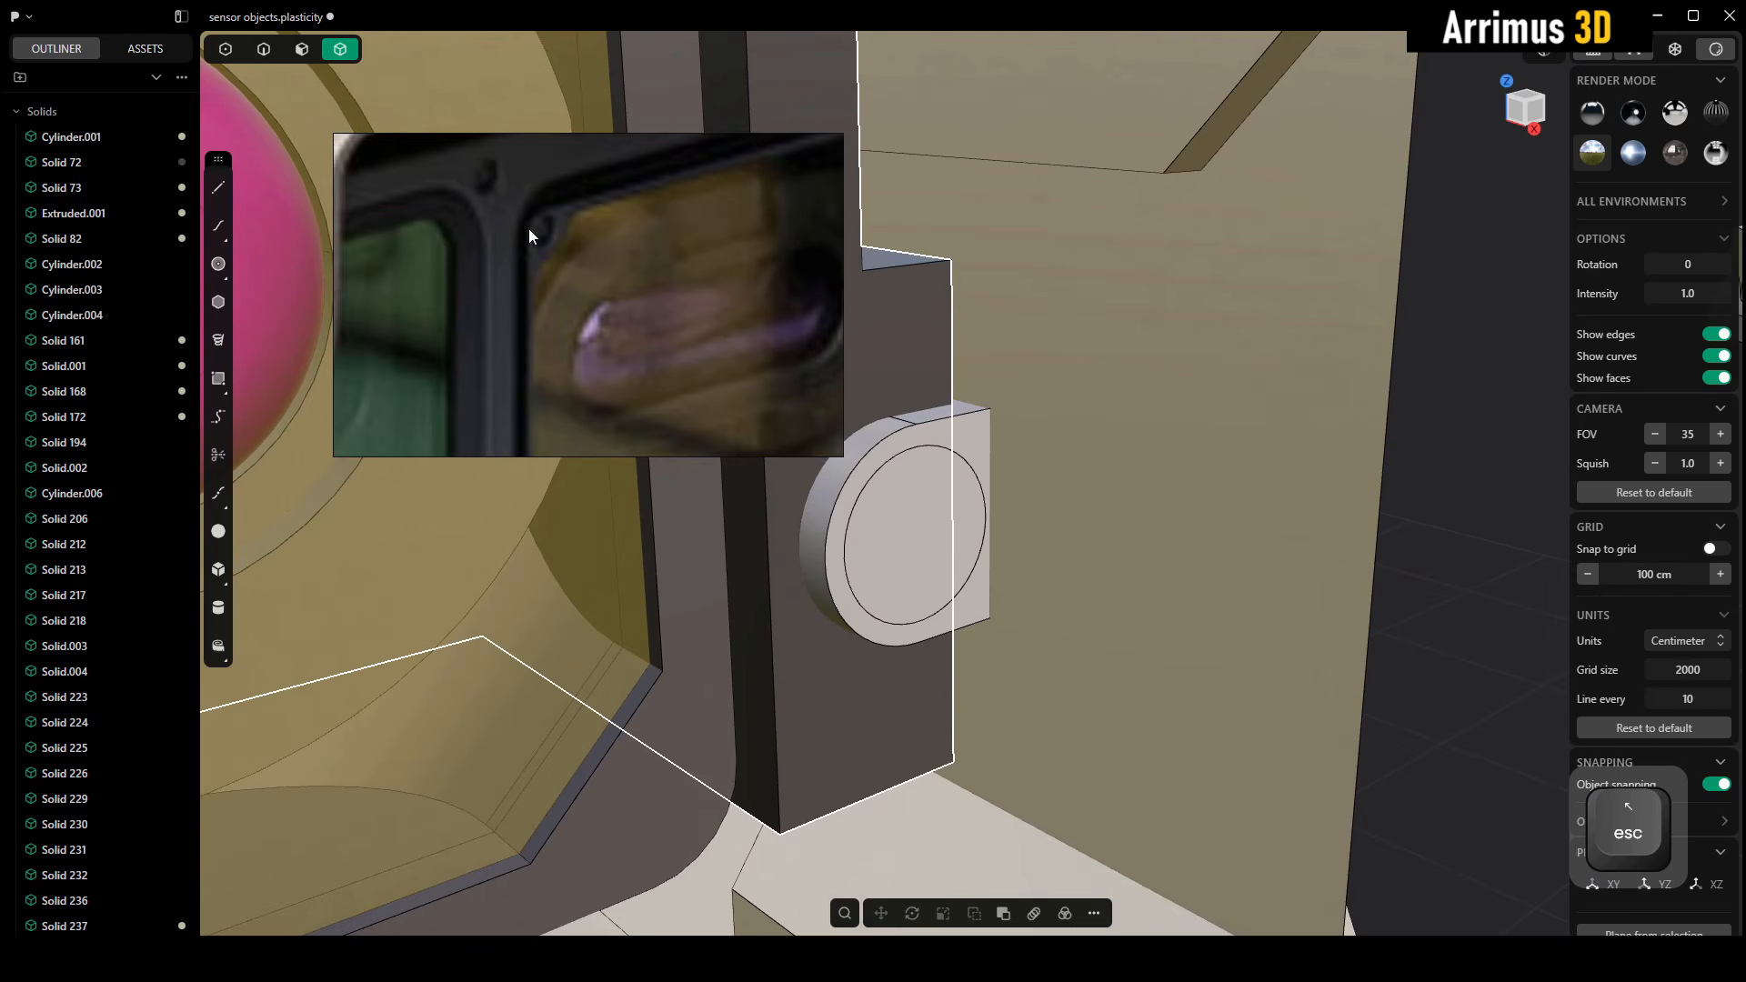
scroll(564, 203, "up", 1)
middle_click_drag(571, 199, 579, 211)
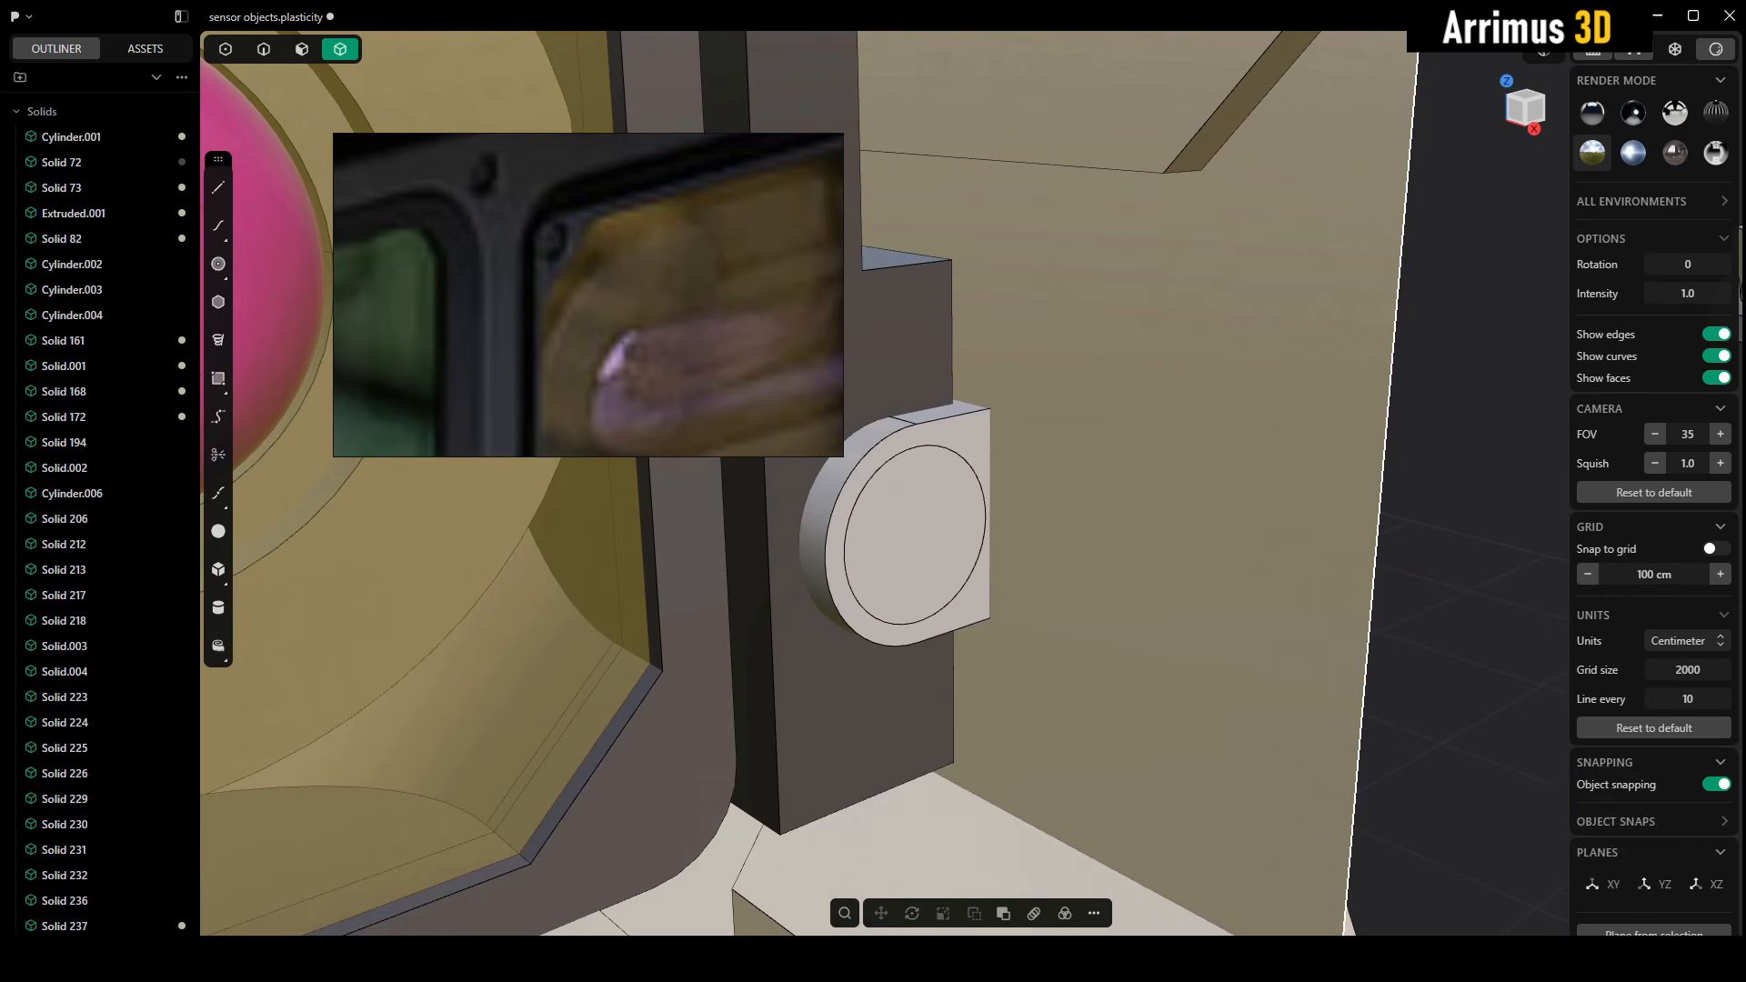
Switch to the detail objects file and clear the selection of the D-shaped fitting
mouse_move(1134, 960)
left_click(1192, 897)
middle_click_drag(1136, 605, 1061, 608)
scroll(1061, 608, "down", 2)
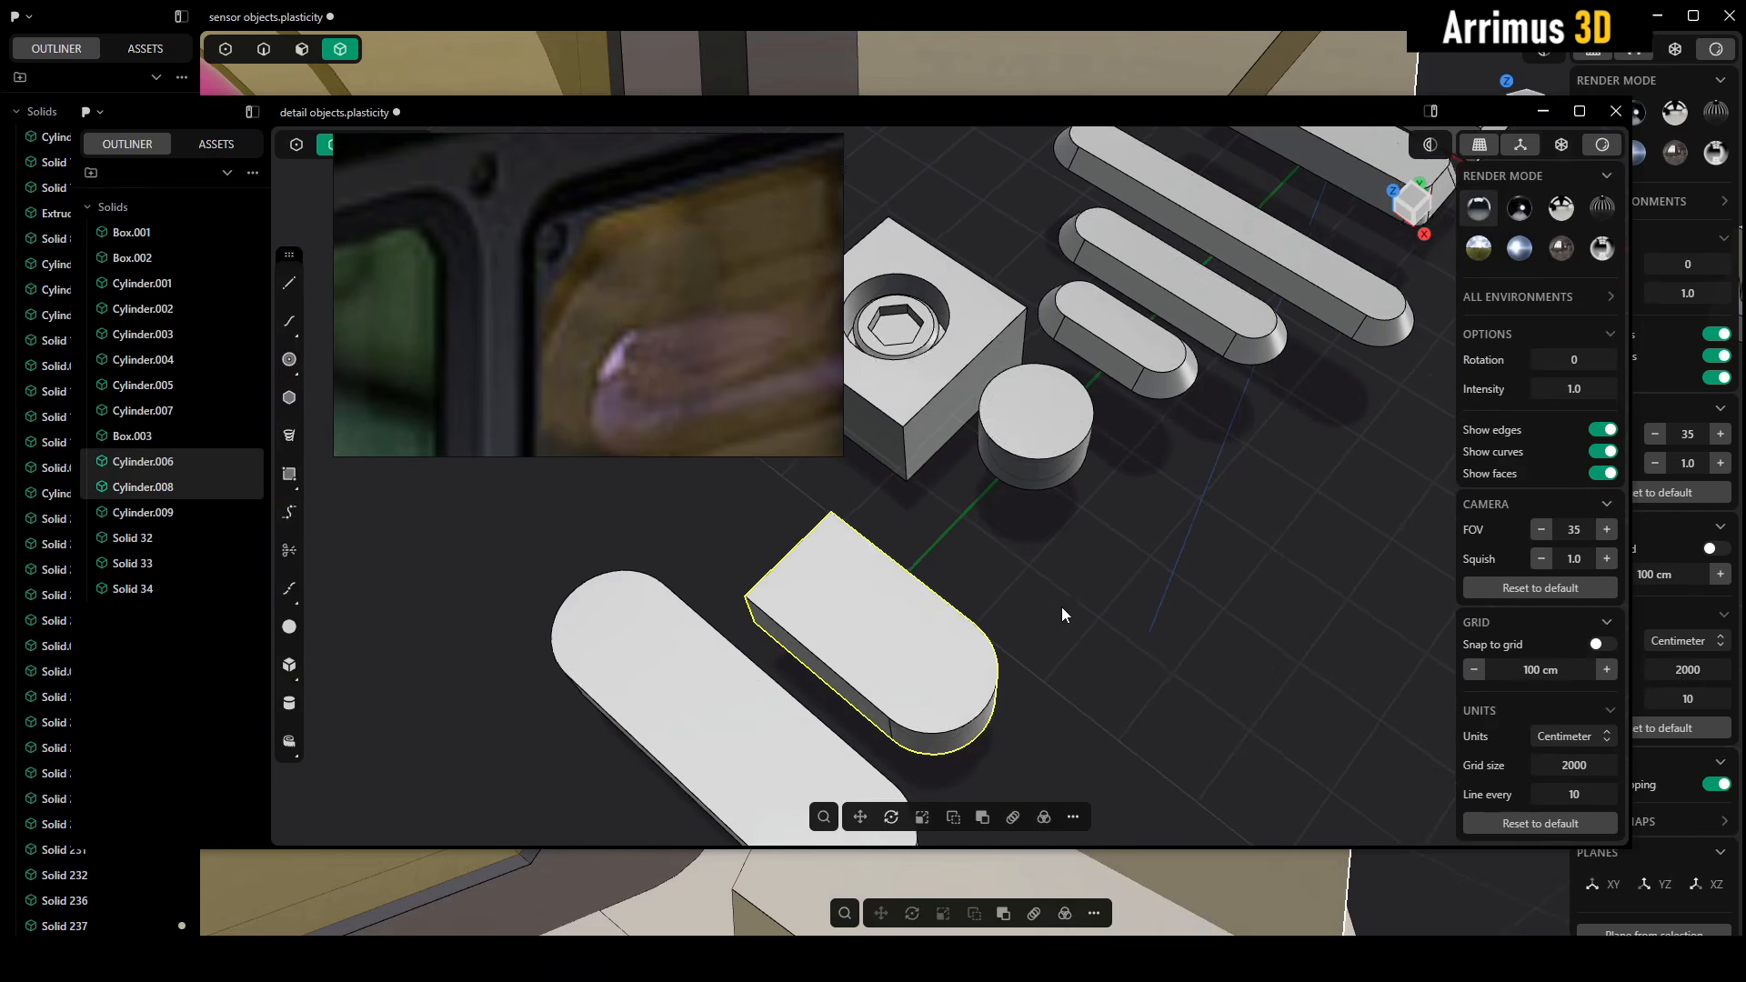
left_click(1063, 606)
Locate the round hex-socket screw in see-through view, and copy it with its outer cylinder using the top face centre as placement point
key("alt+z")
middle_click_drag(1098, 420, 1072, 527)
key("4")
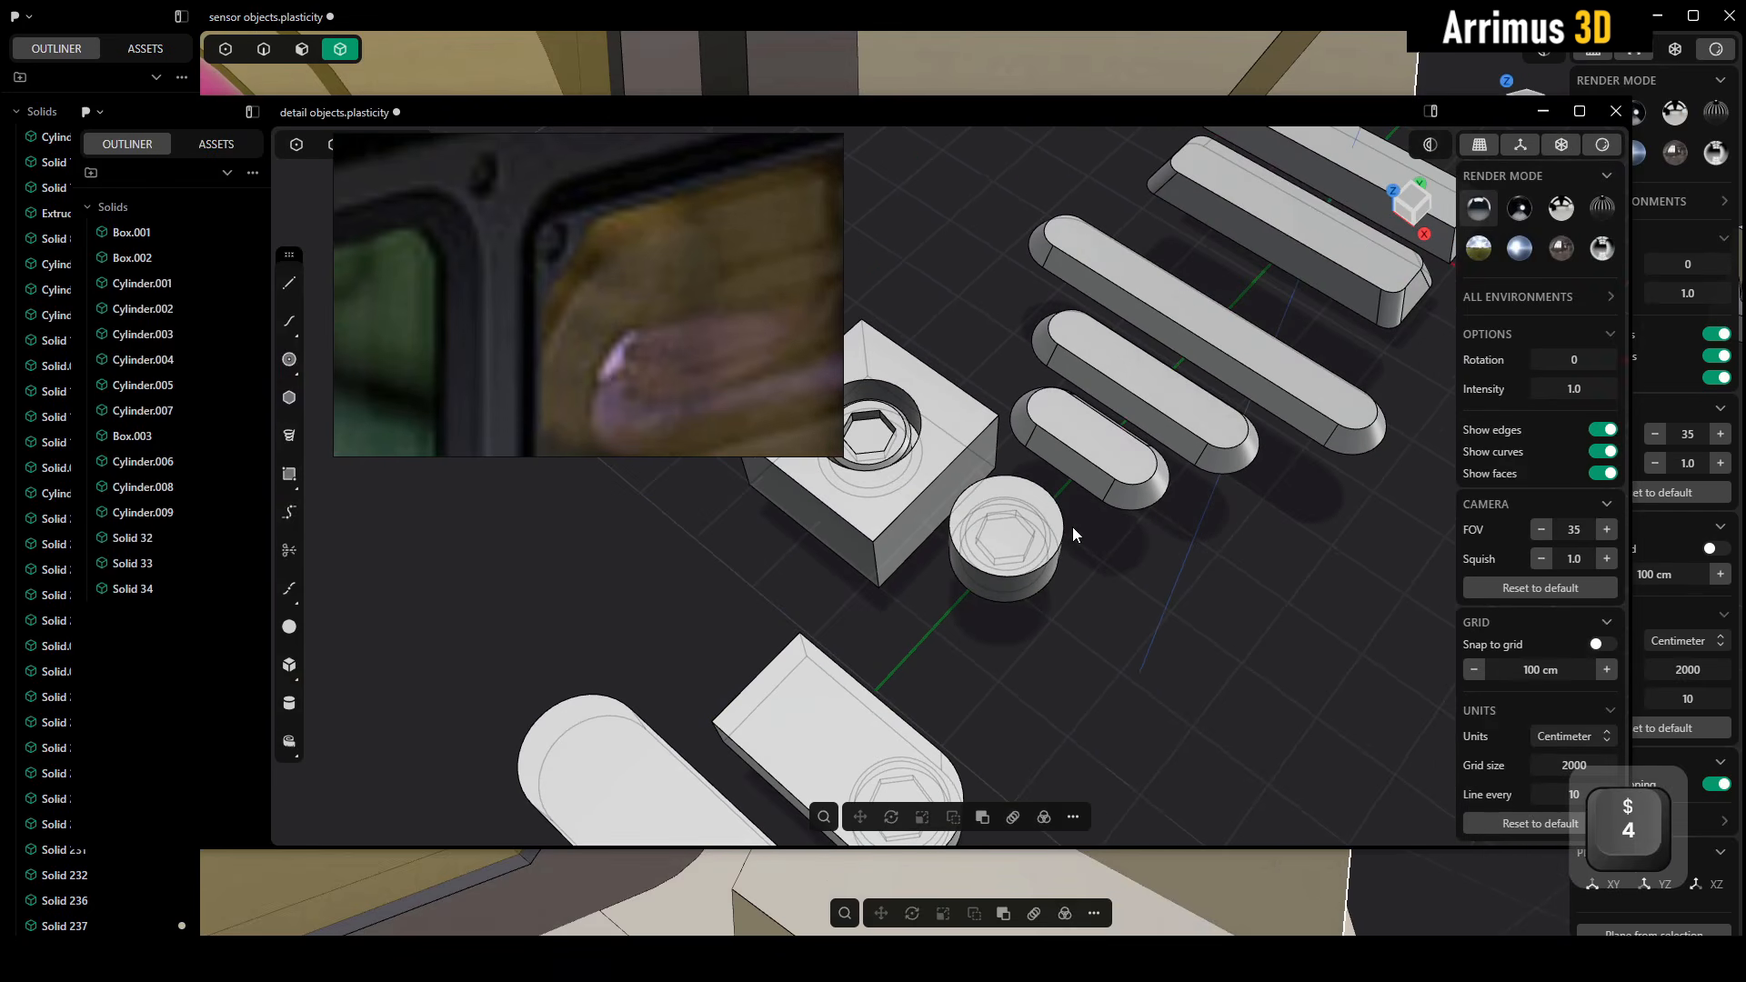
scroll(1012, 575, "up", 3)
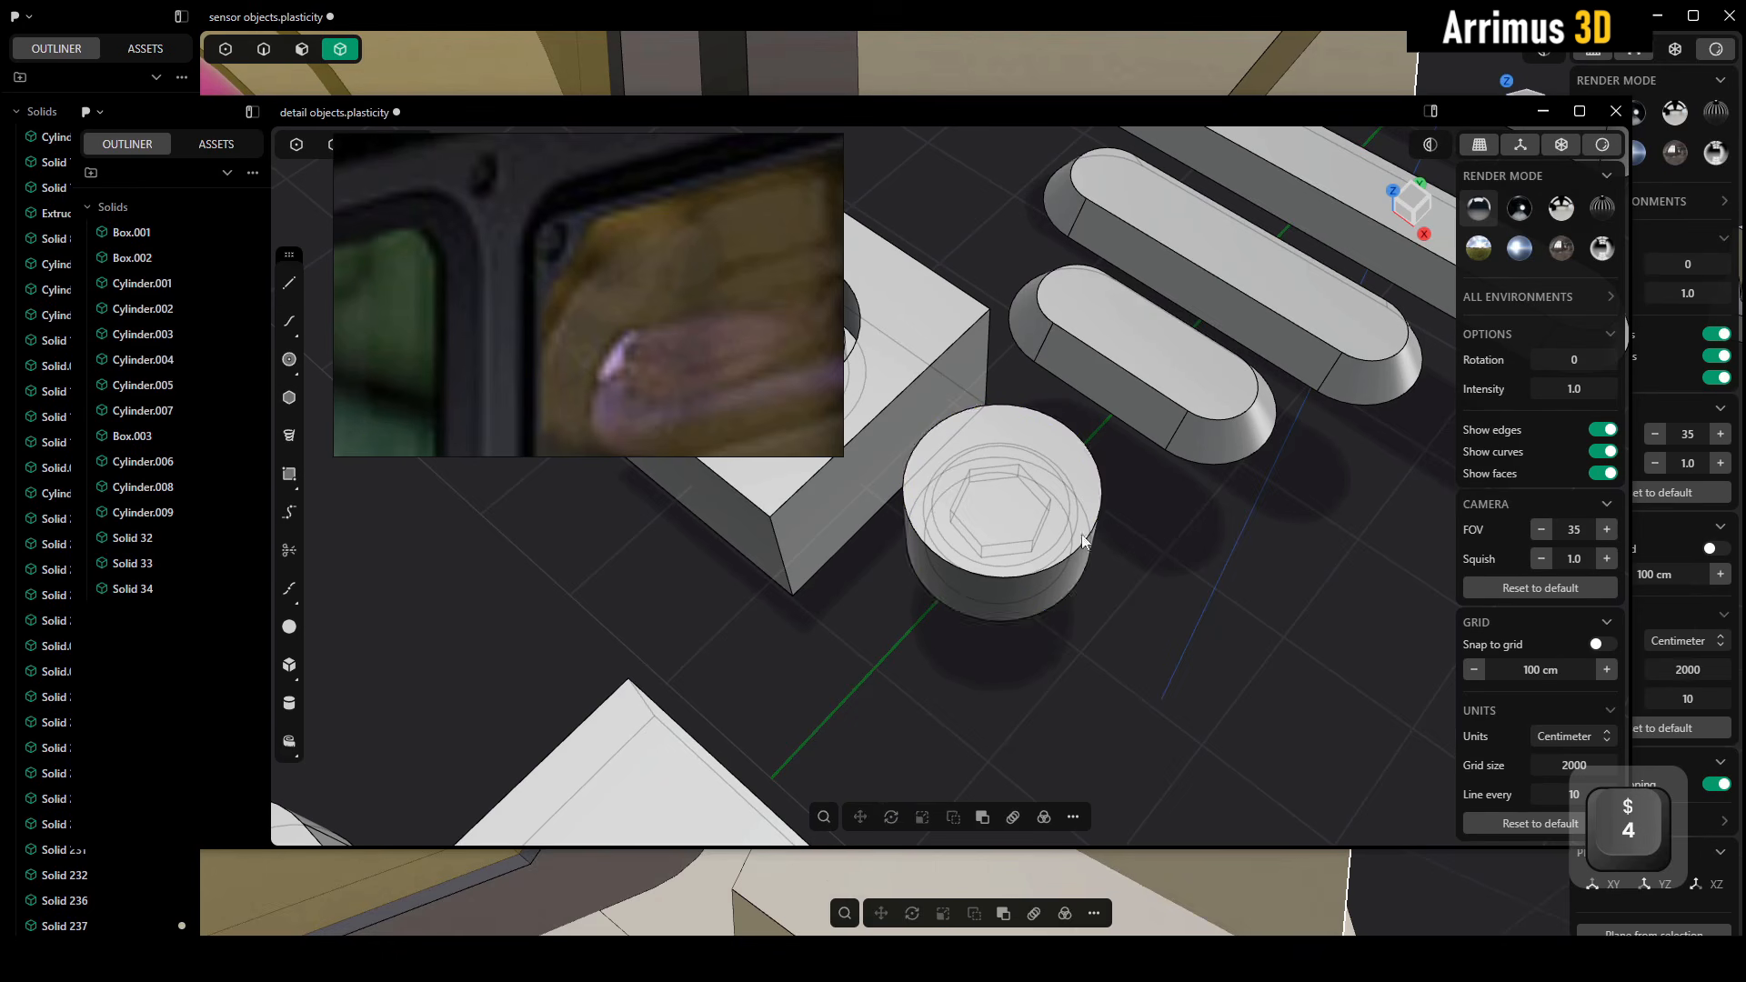
left_click(979, 588)
key("alt+z")
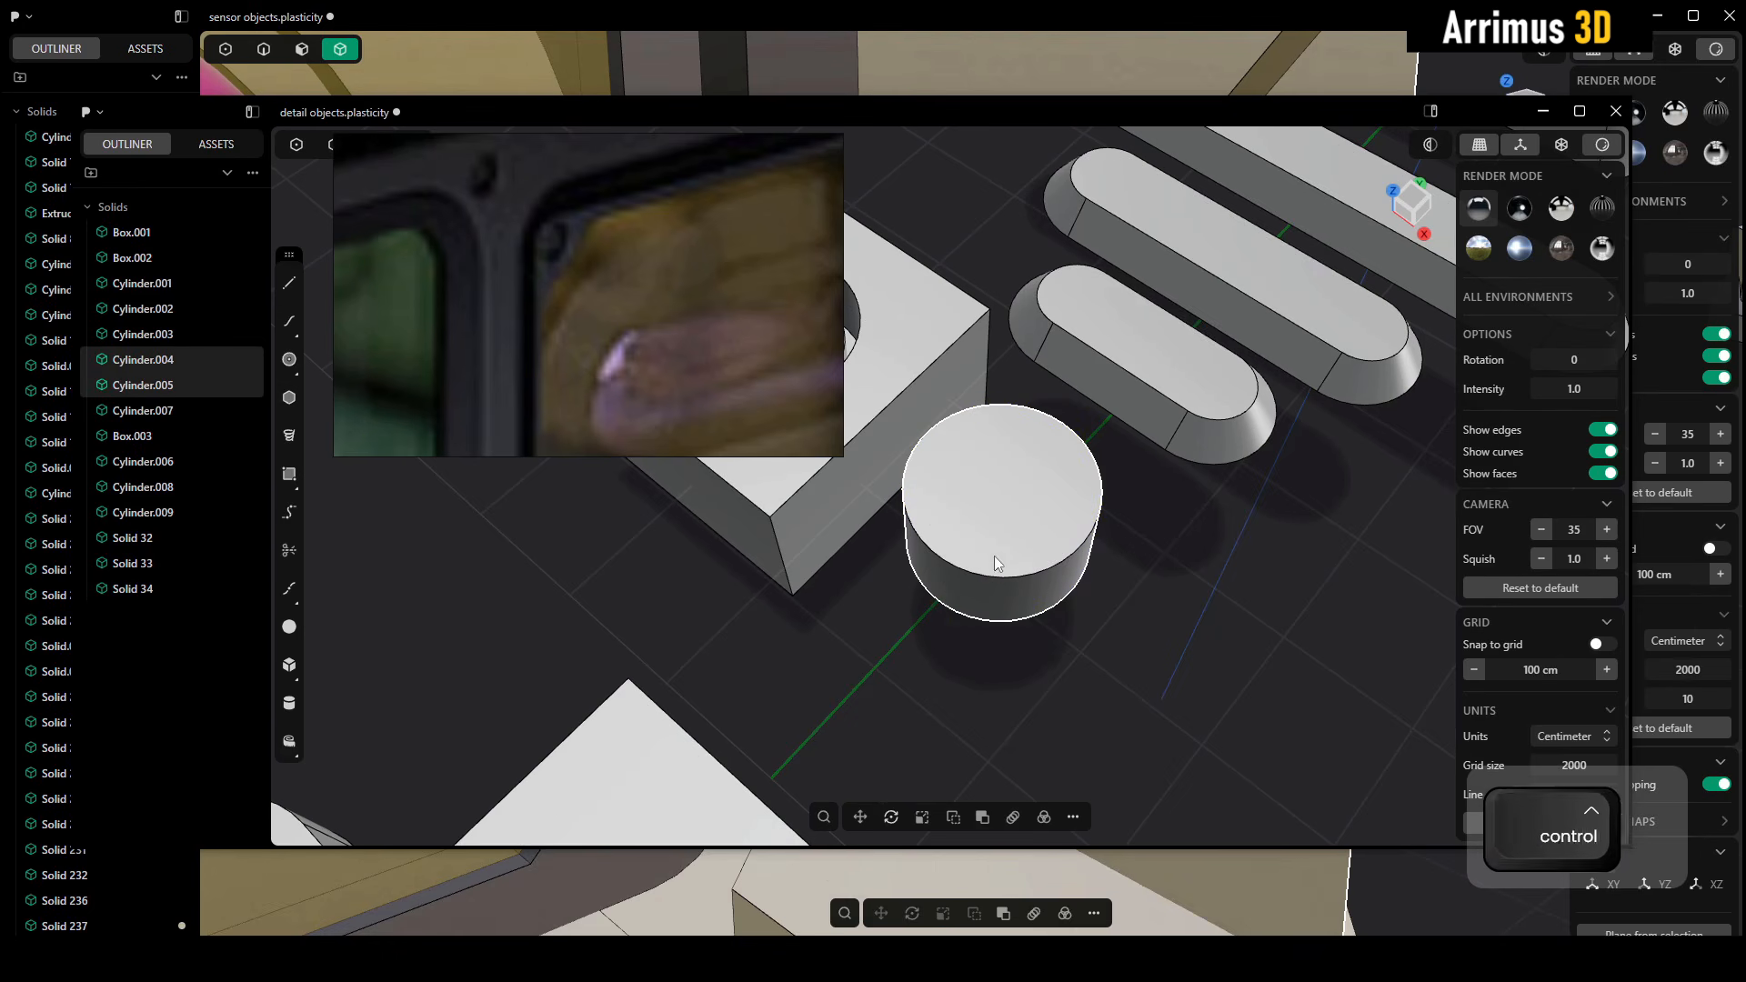
key("ctrl+shift+c")
left_click(1003, 488)
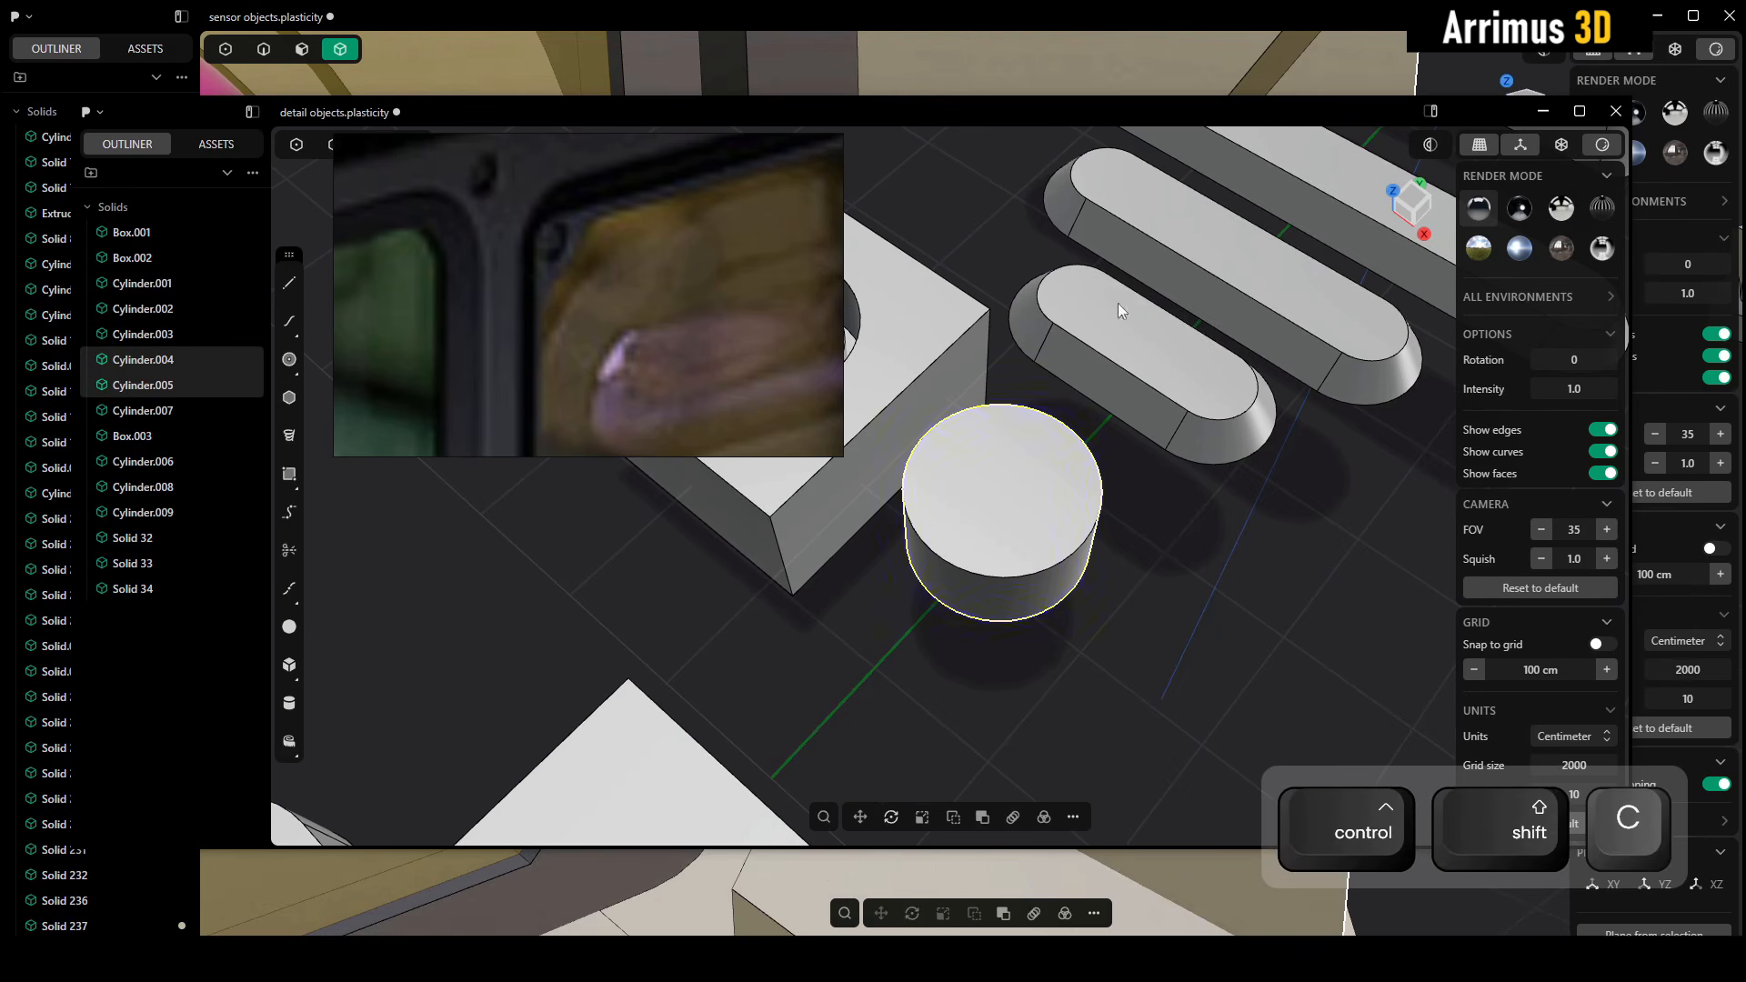
Switch back to the sensor objects file, paste the screw onto the yellow window frame's upper-right corner, and scale it down to fit
left_click(1166, 71)
scroll(614, 293, "down", 3)
scroll(1084, 417, "down", 7)
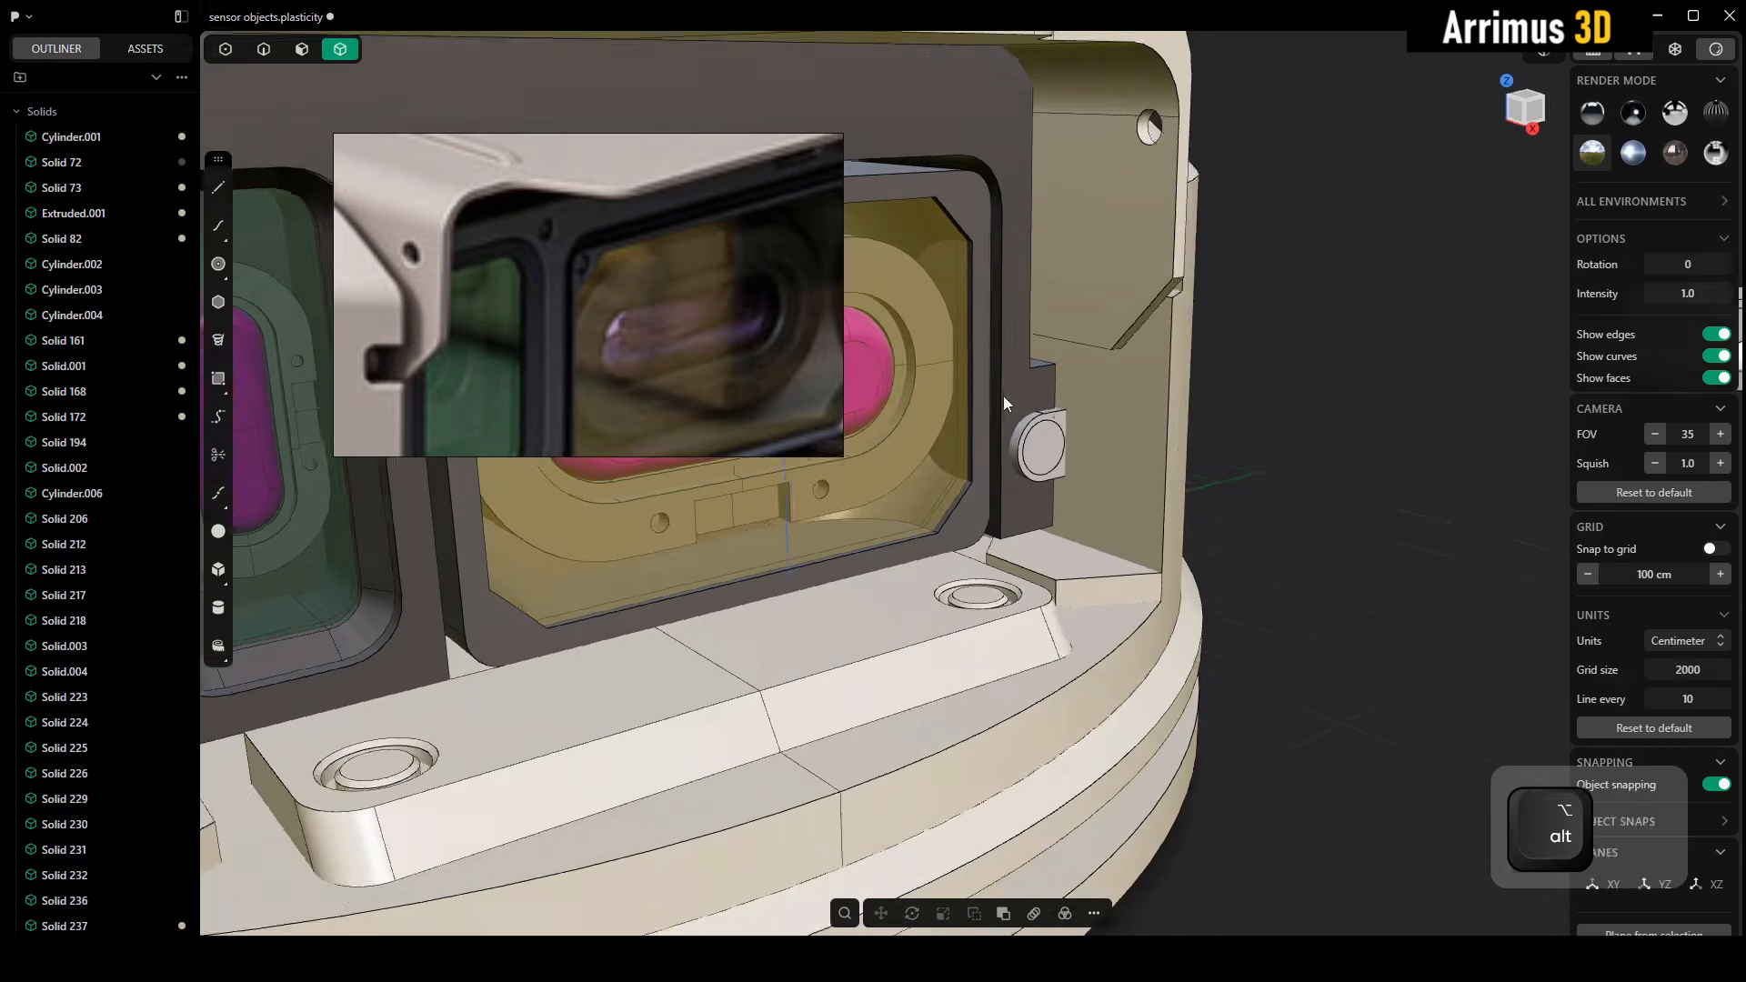
middle_click_drag(1002, 396, 1084, 457, "alt")
middle_click_drag(604, 205, 626, 89)
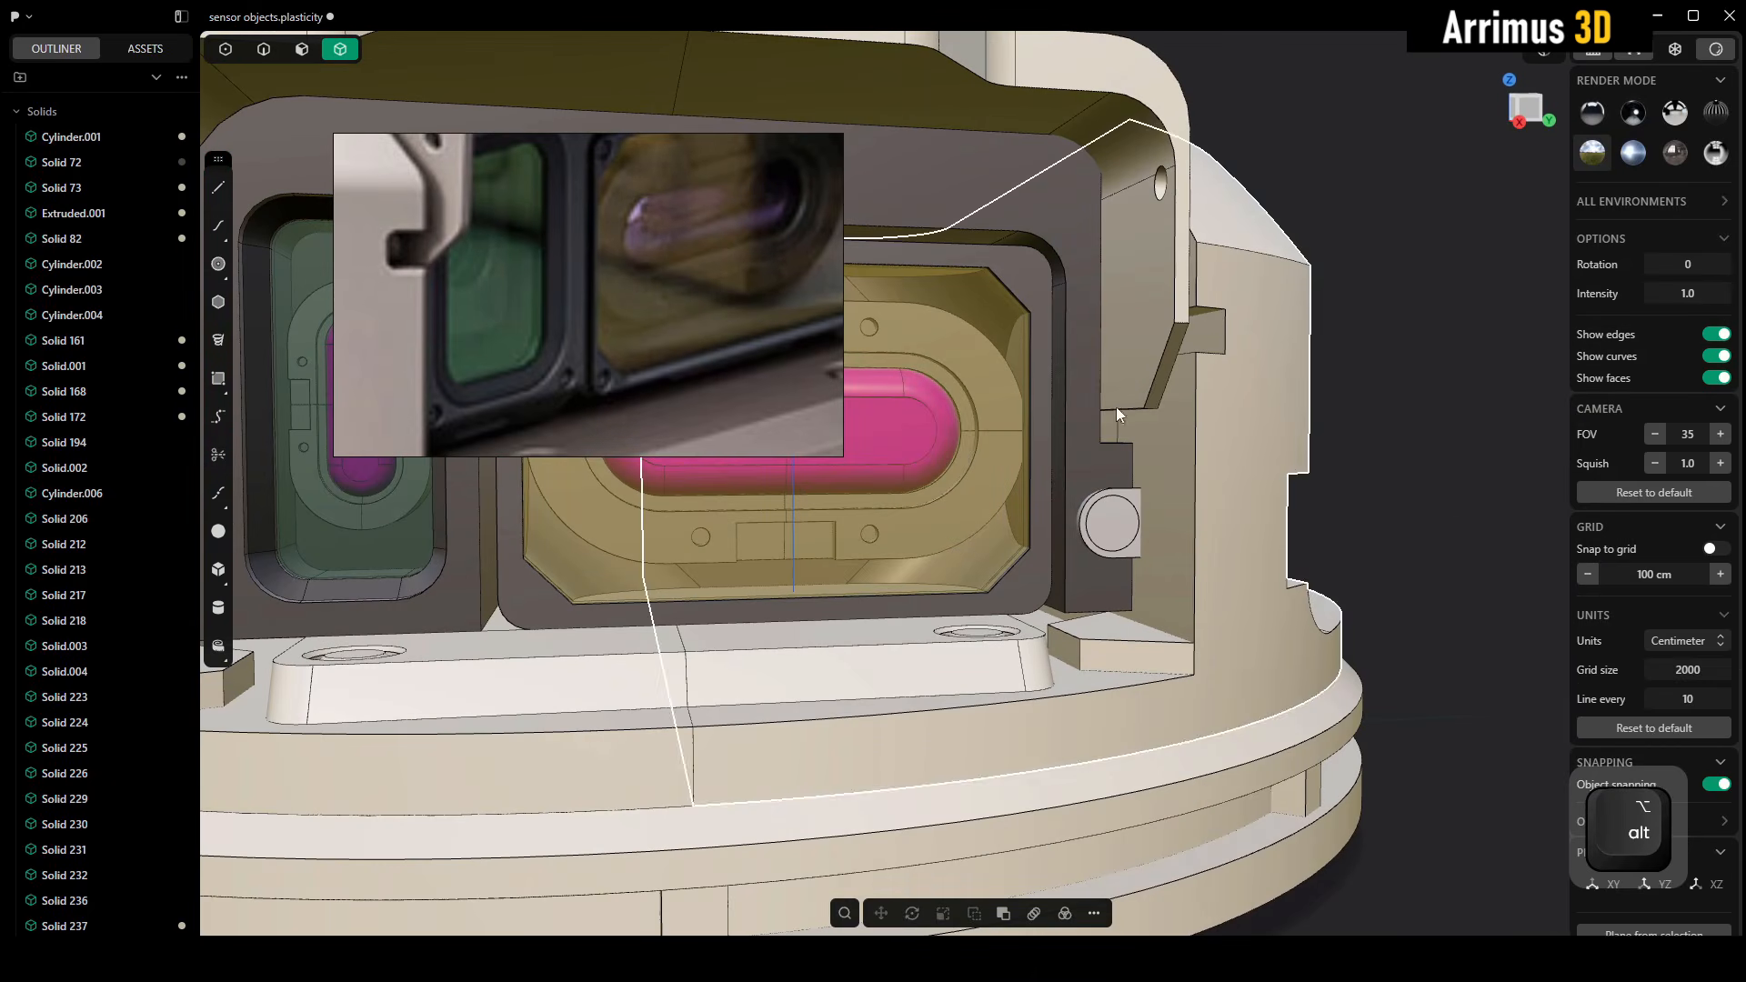
scroll(1033, 285, "up", 6)
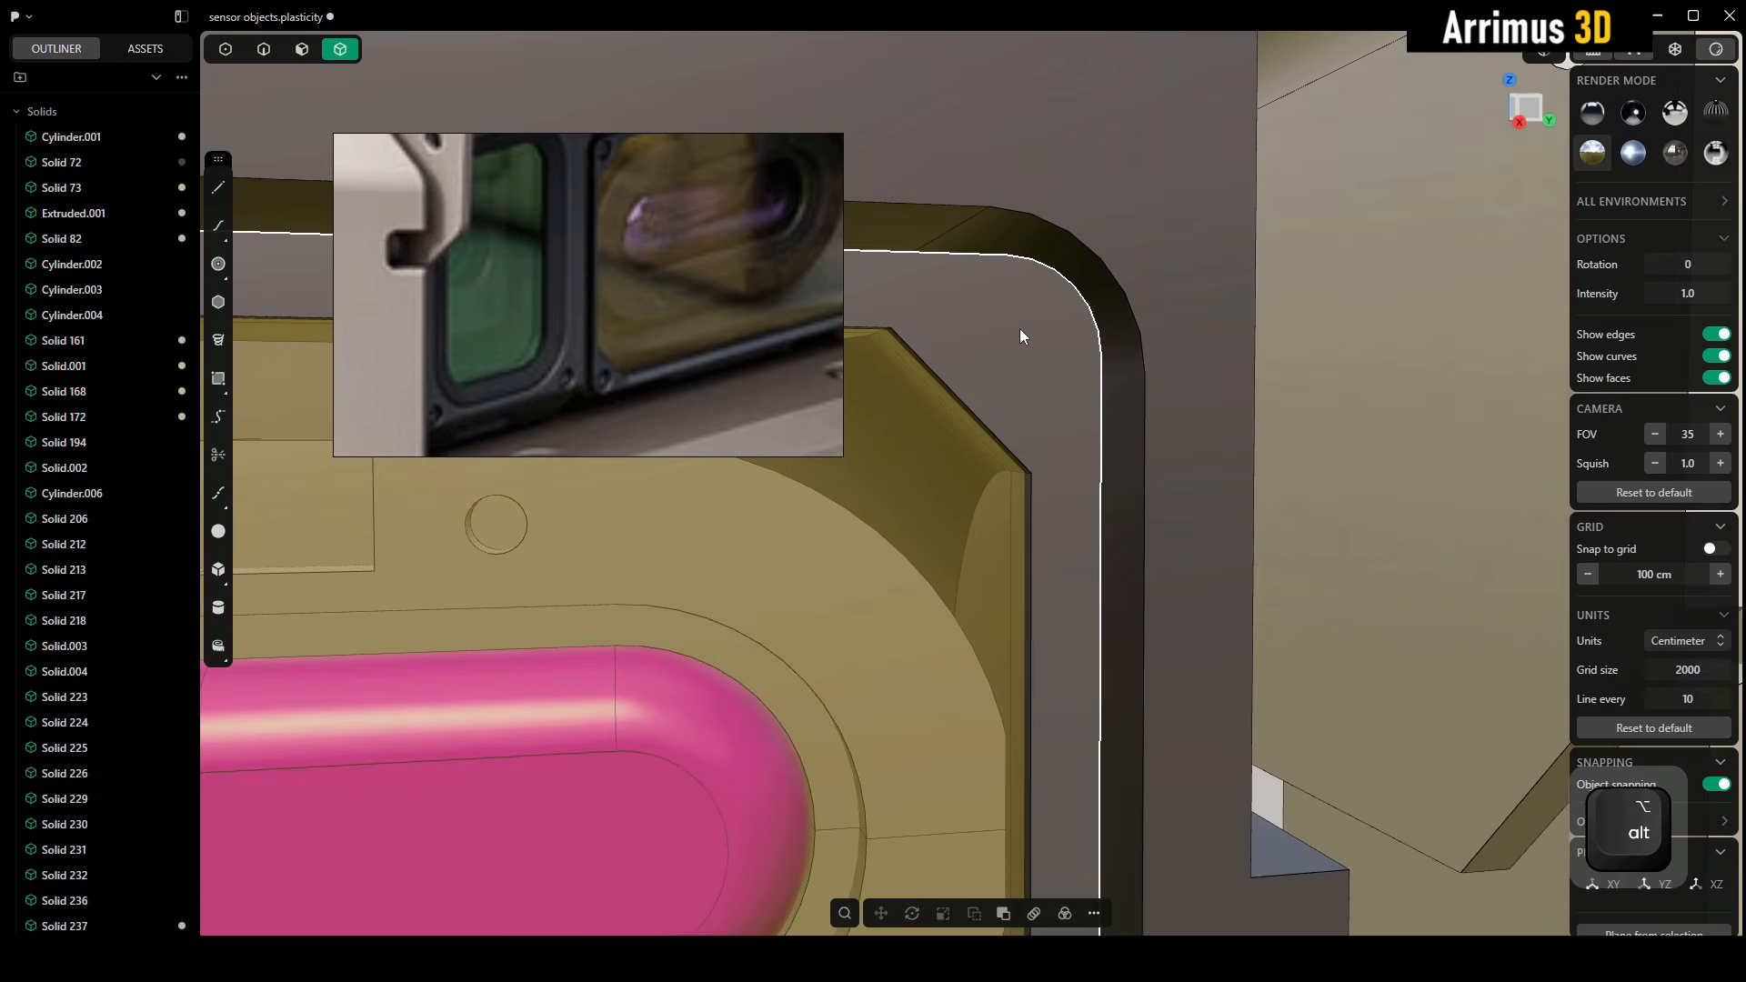
key("ctrl+shift+v")
key("s")
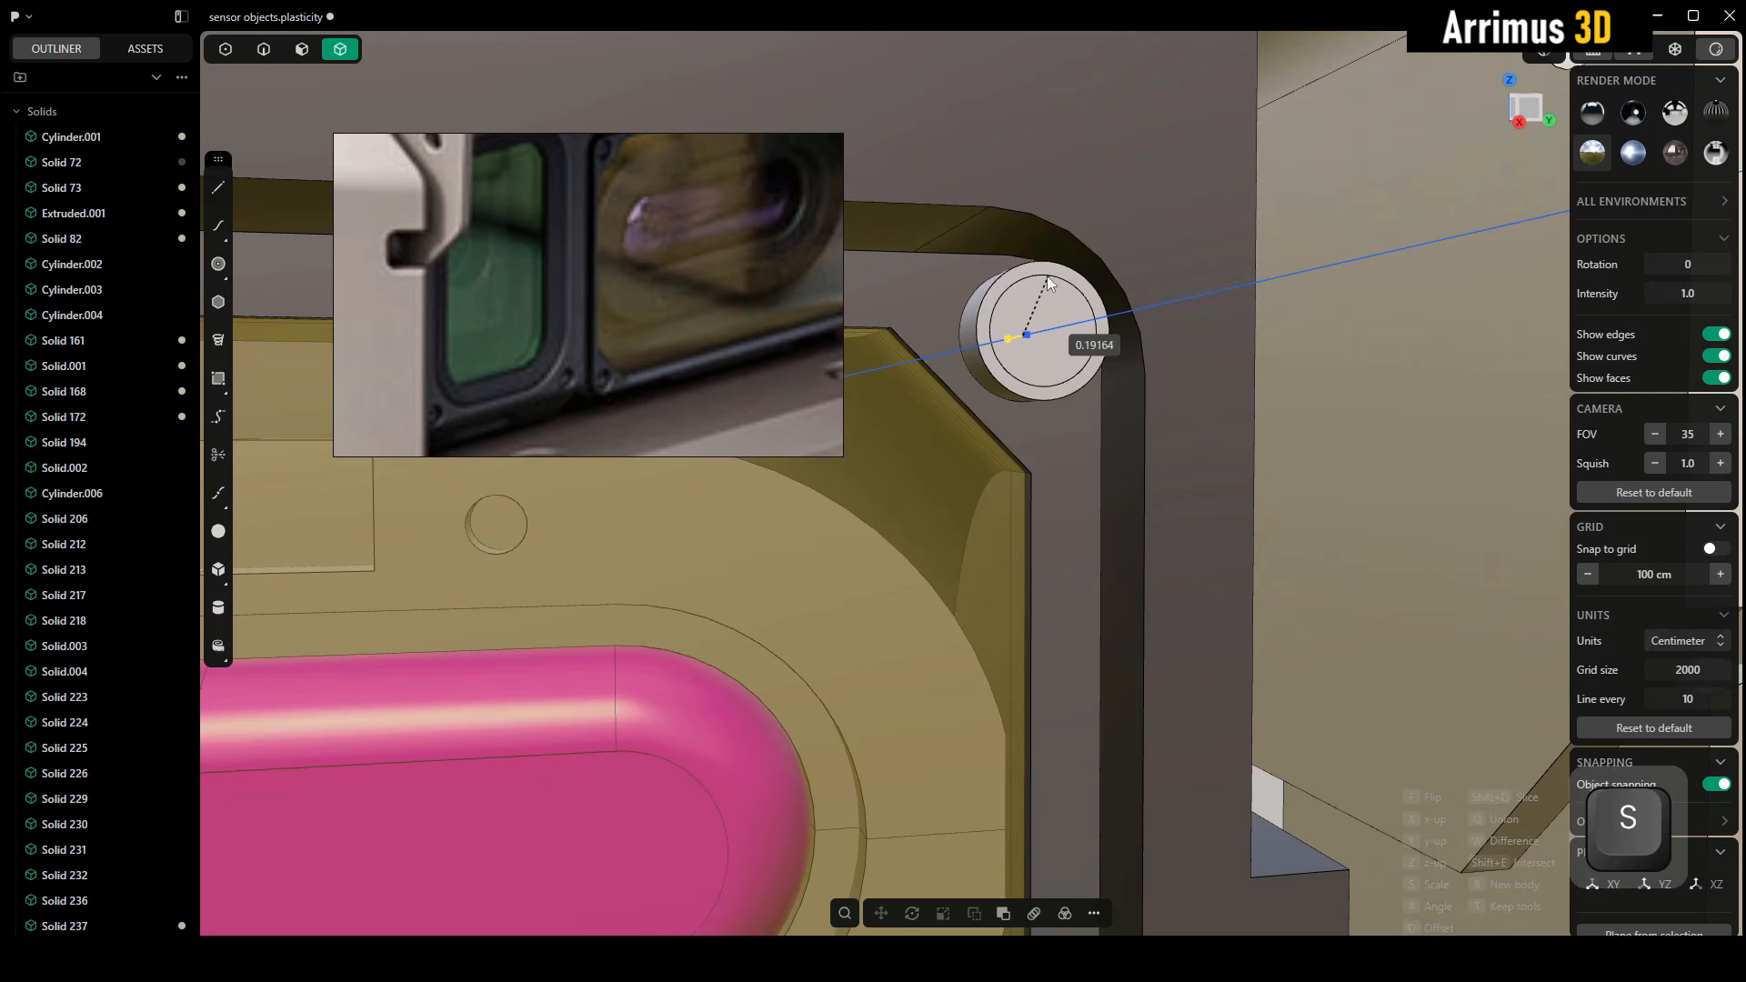
left_click(1040, 280)
Adjust the screw's offset from the frame face and place it in the yellow window frame's upper-right corner
middle_click_drag(1040, 280, 1082, 313, "alt")
key("d")
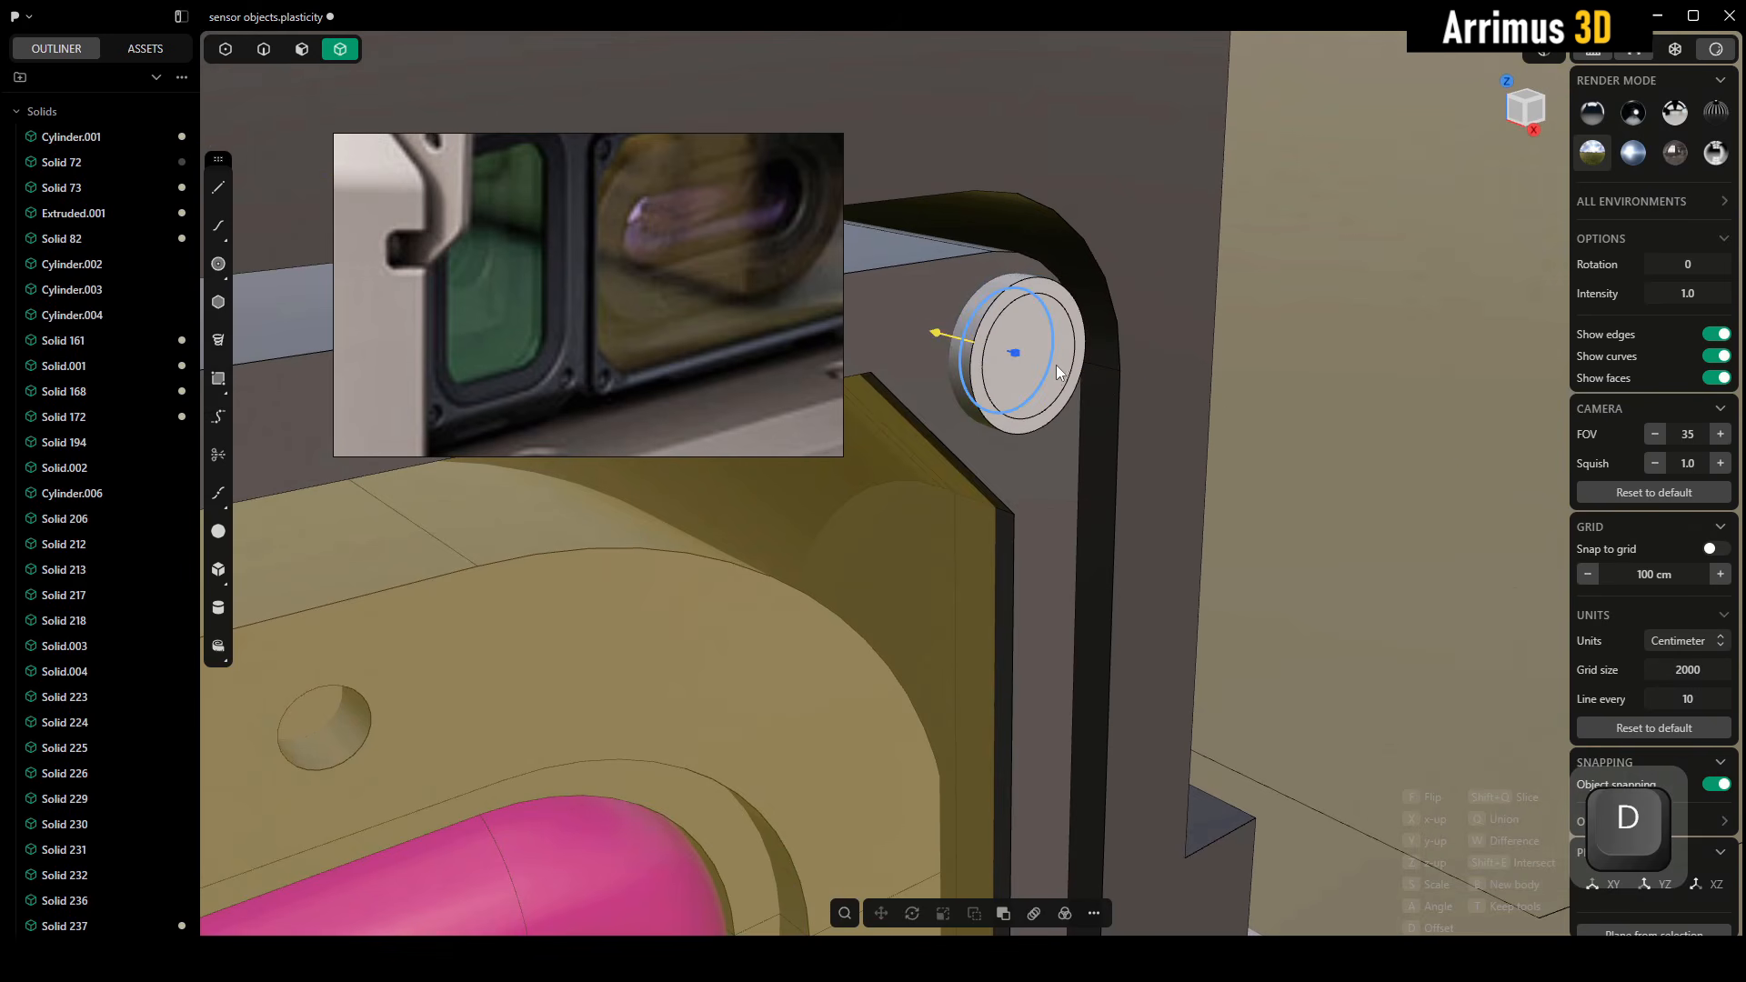
middle_click_drag(1000, 422, 1061, 468, "alt")
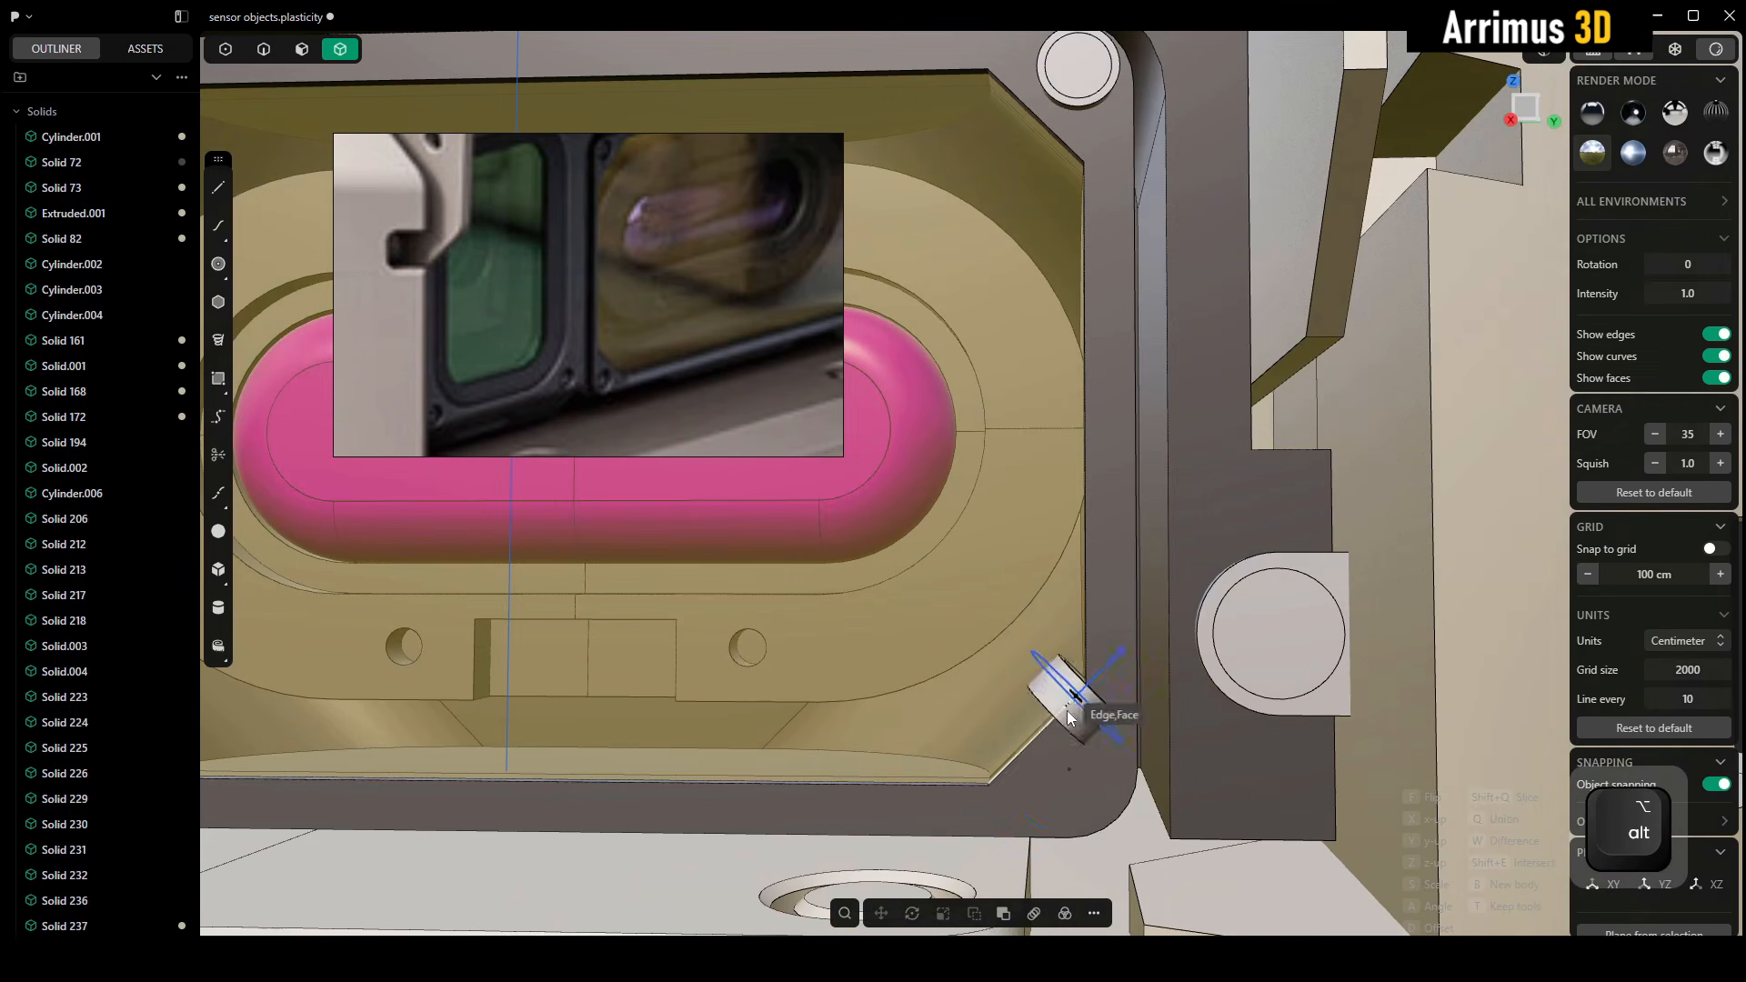
Place copies of the screw in the yellow window frame's lower-right, lower-left and upper-left corners
left_click(1074, 762)
middle_click_drag(762, 696, 1289, 645)
middle_click_drag(805, 655, 1095, 603)
left_click(897, 657)
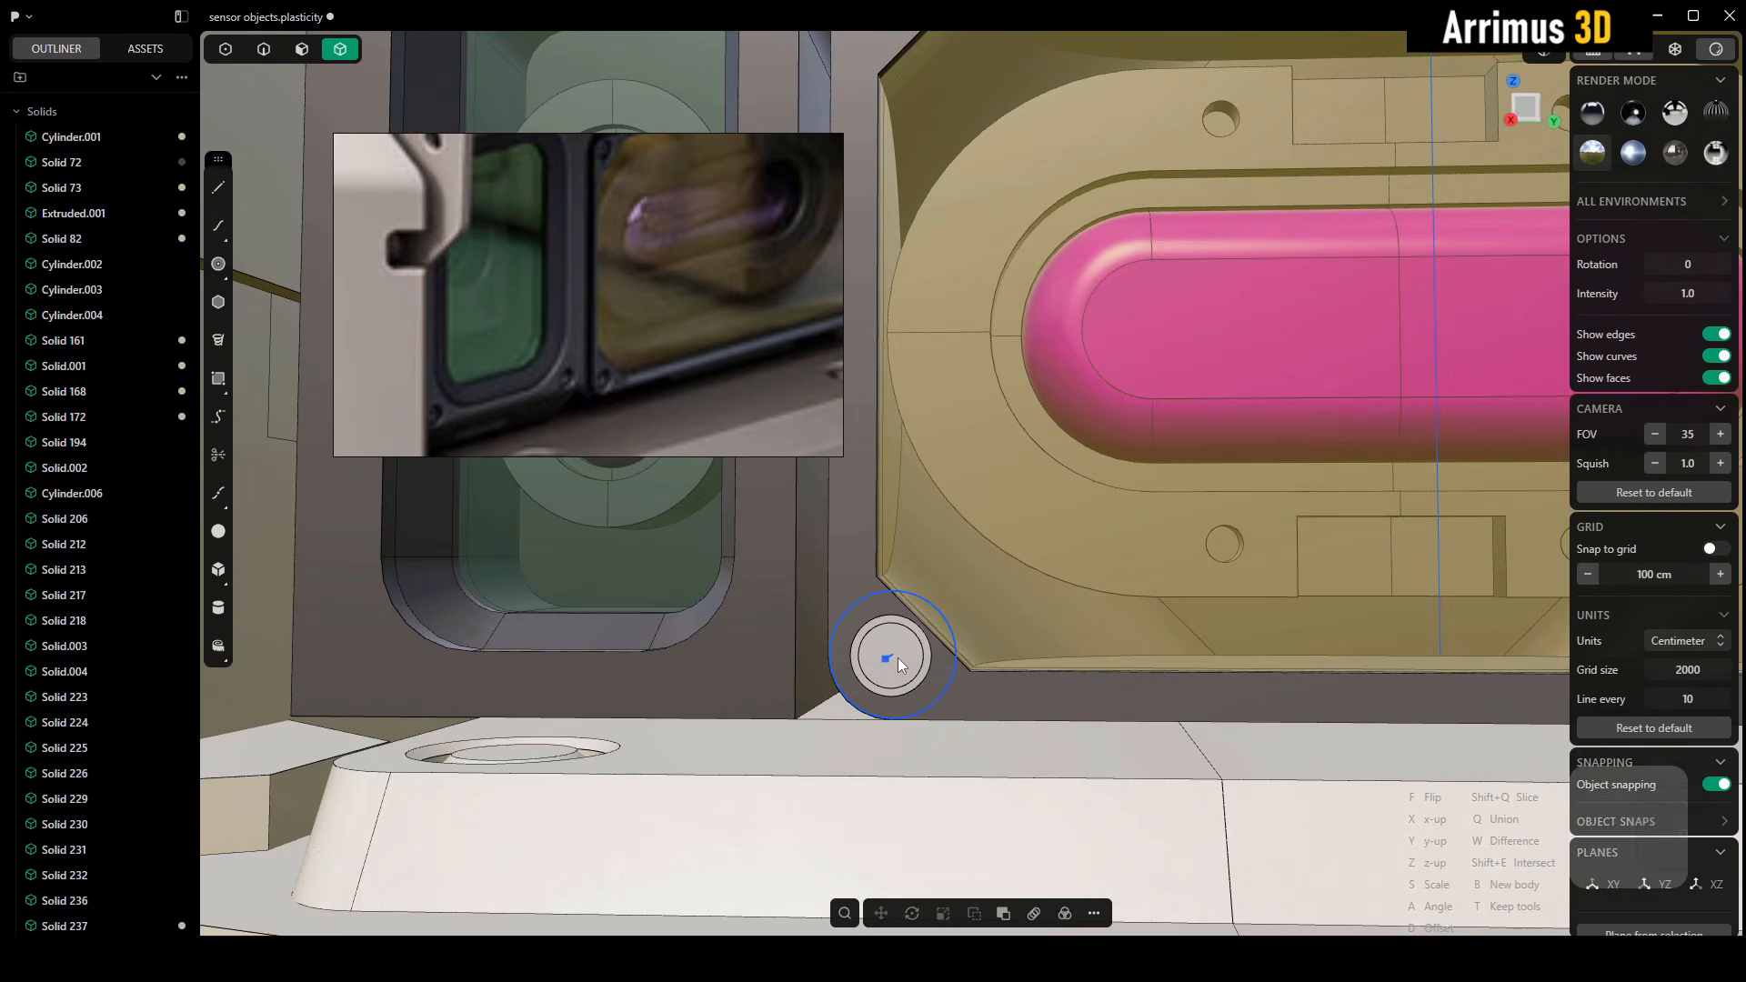
middle_click_drag(1046, 307, 1060, 531)
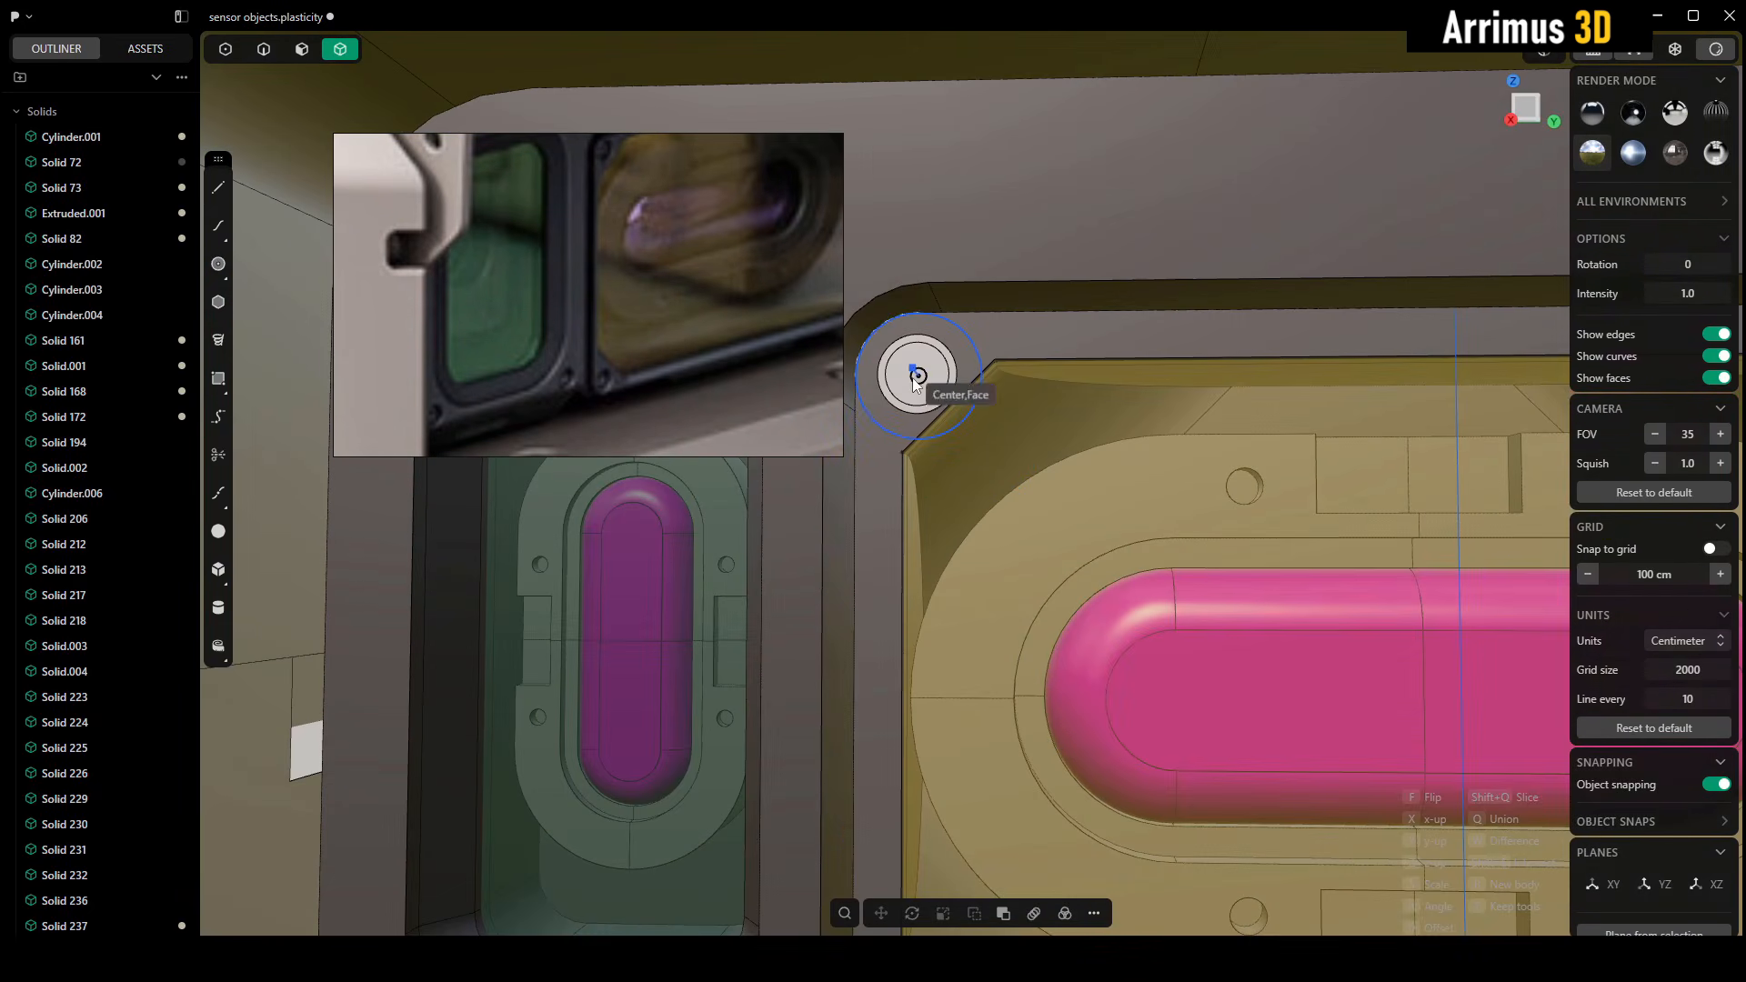
Position another copy of the screw at the green window frame's lower-right corner
middle_click_drag(764, 650, 993, 444)
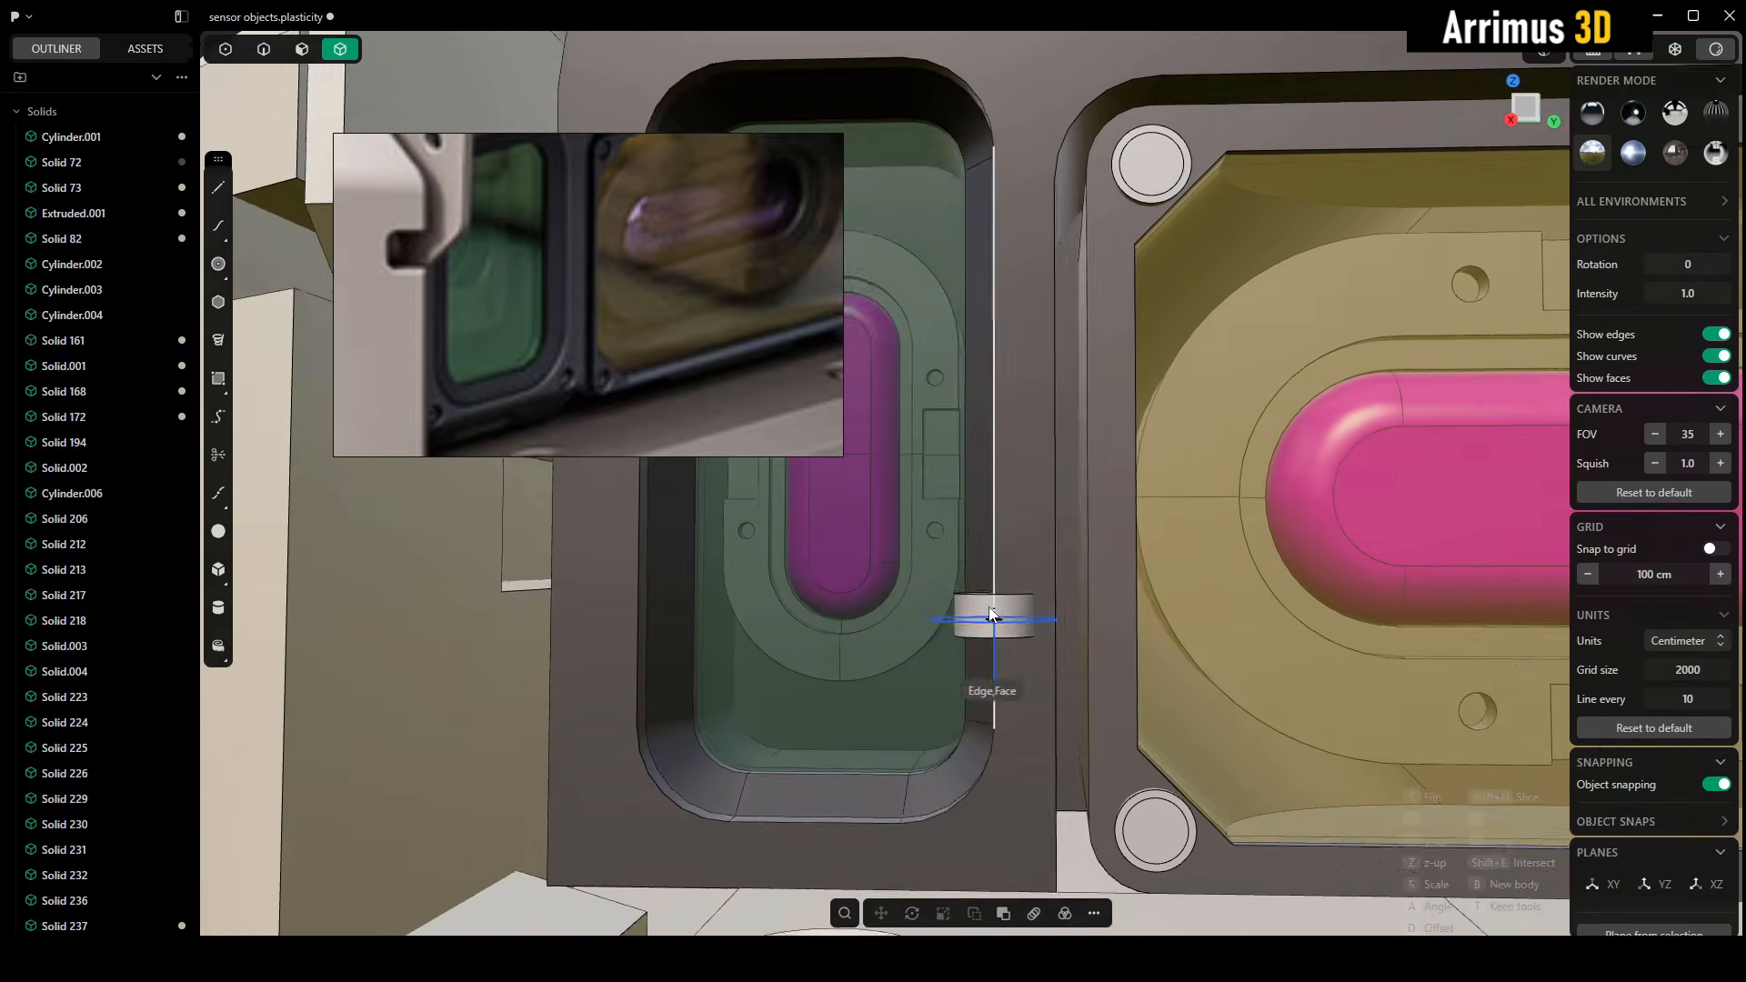
middle_click_drag(1027, 735, 1051, 615)
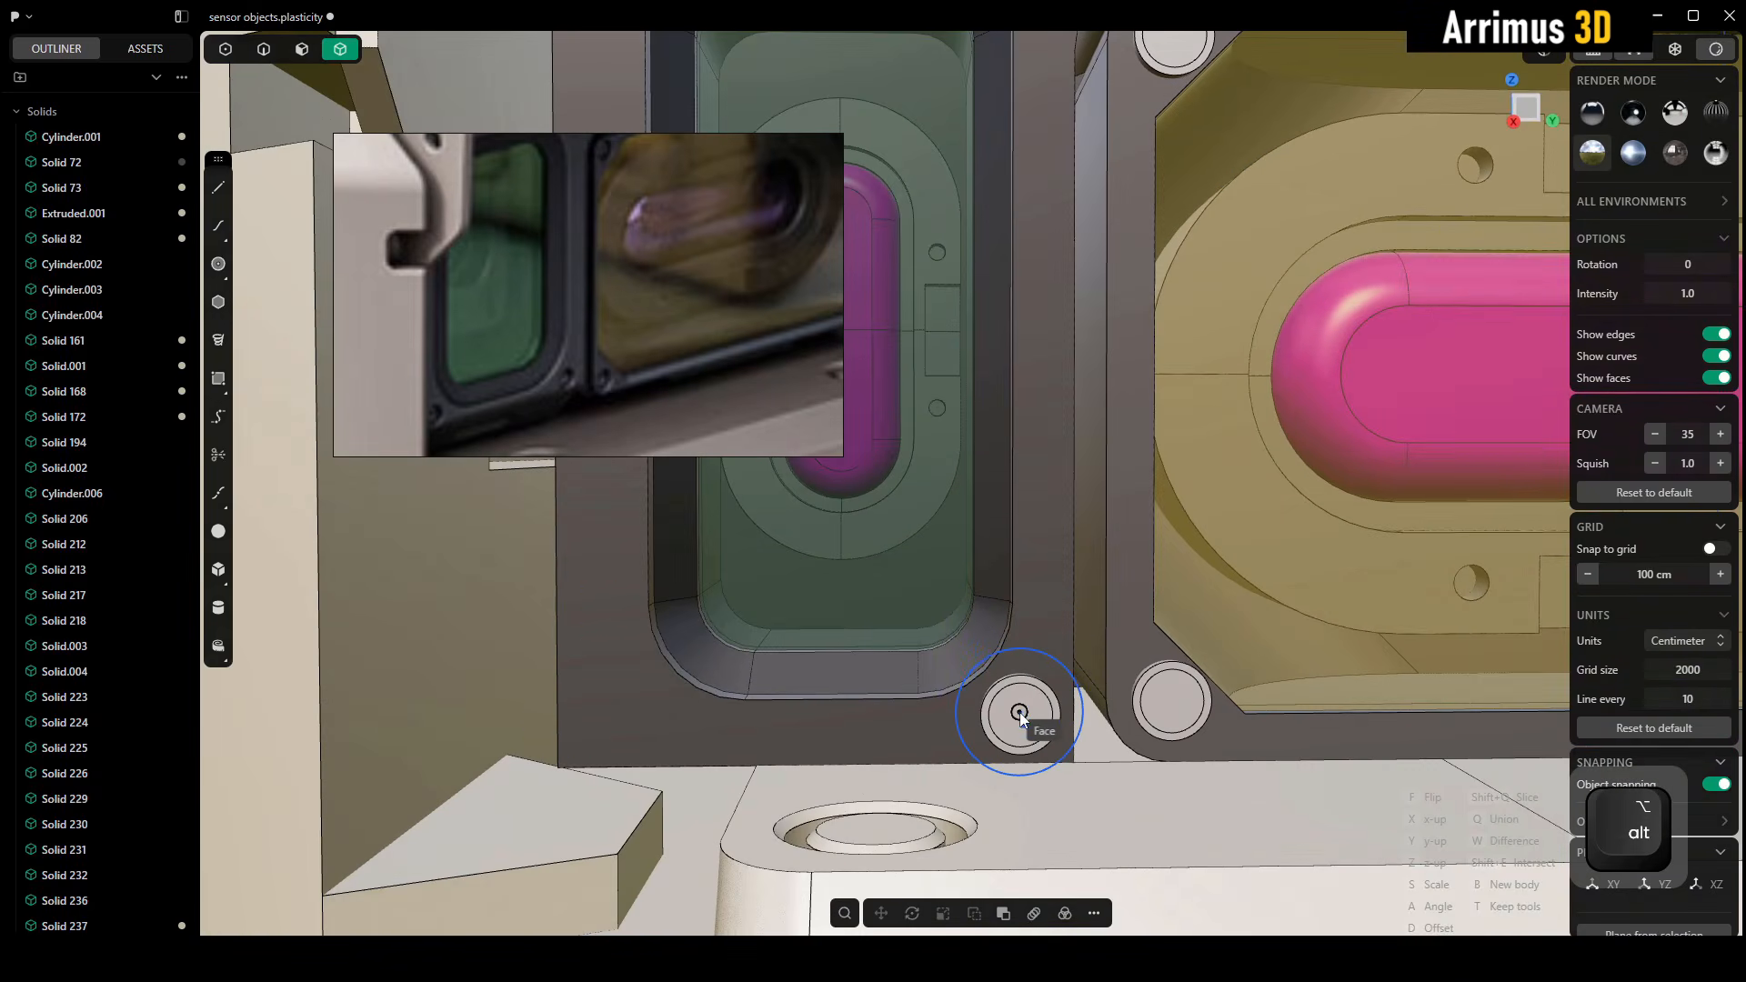
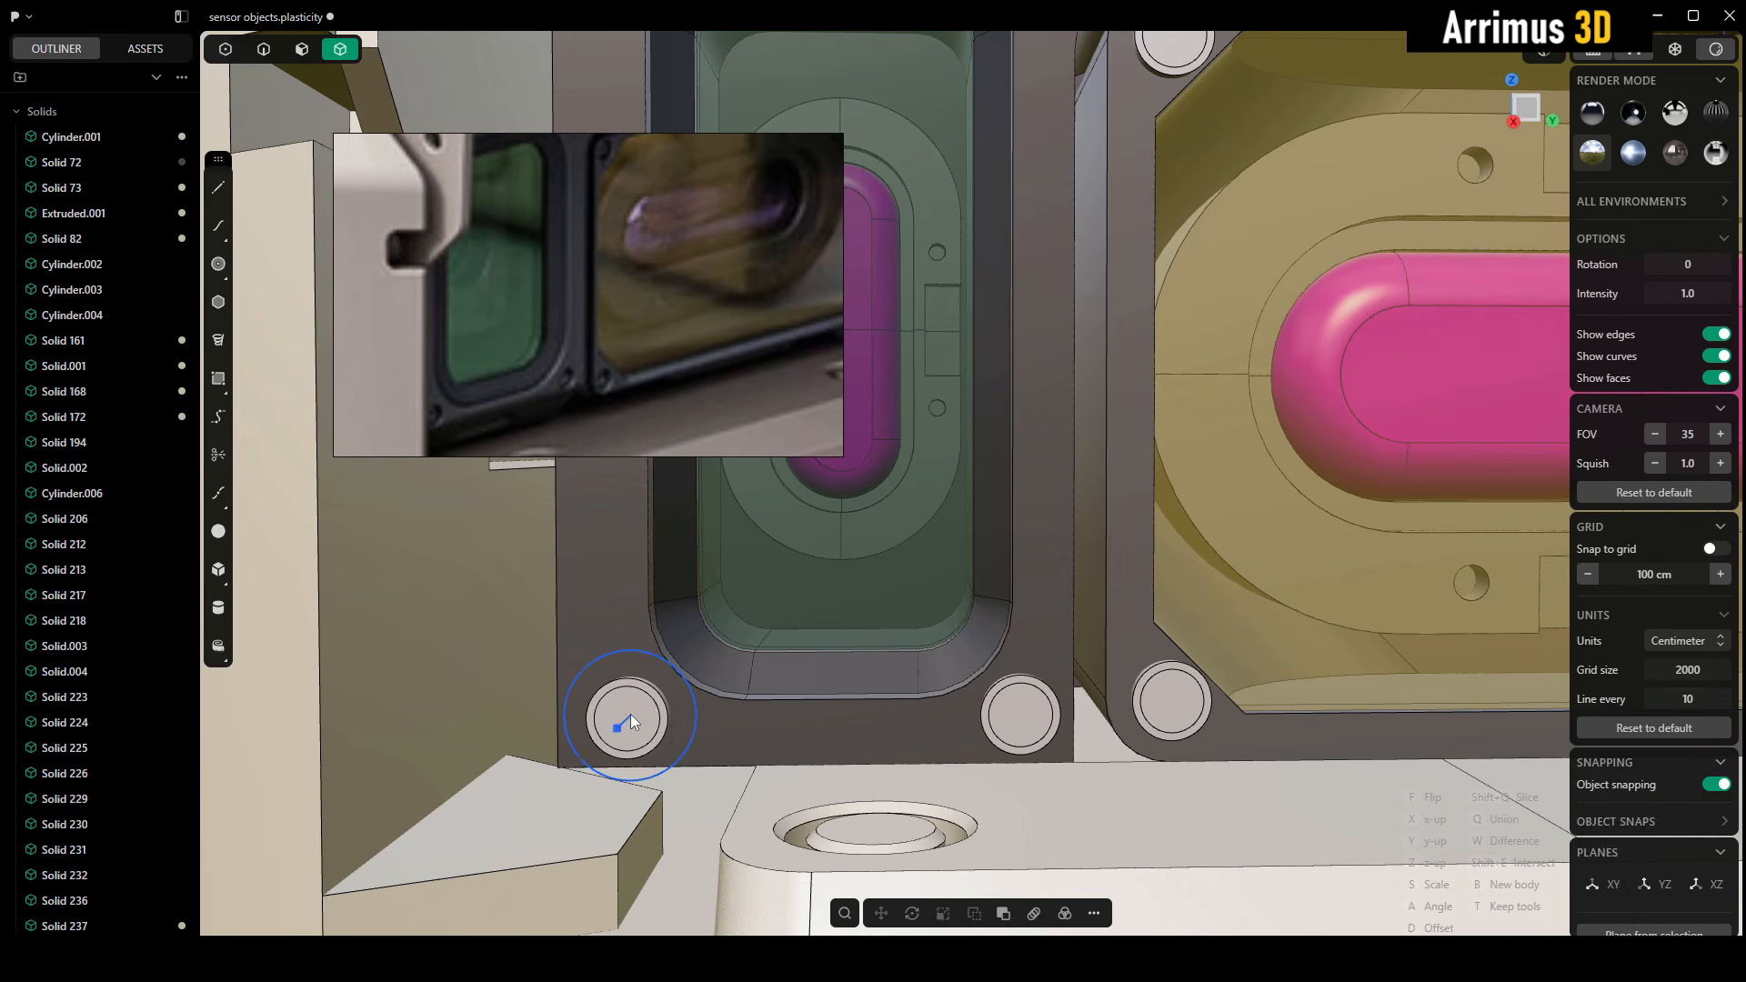
Place copies of the screw at the green window frame's lower-left, upper-right and upper-left corners
middle_click_drag(1080, 255, 1004, 532)
middle_click_drag(604, 258, 608, 325)
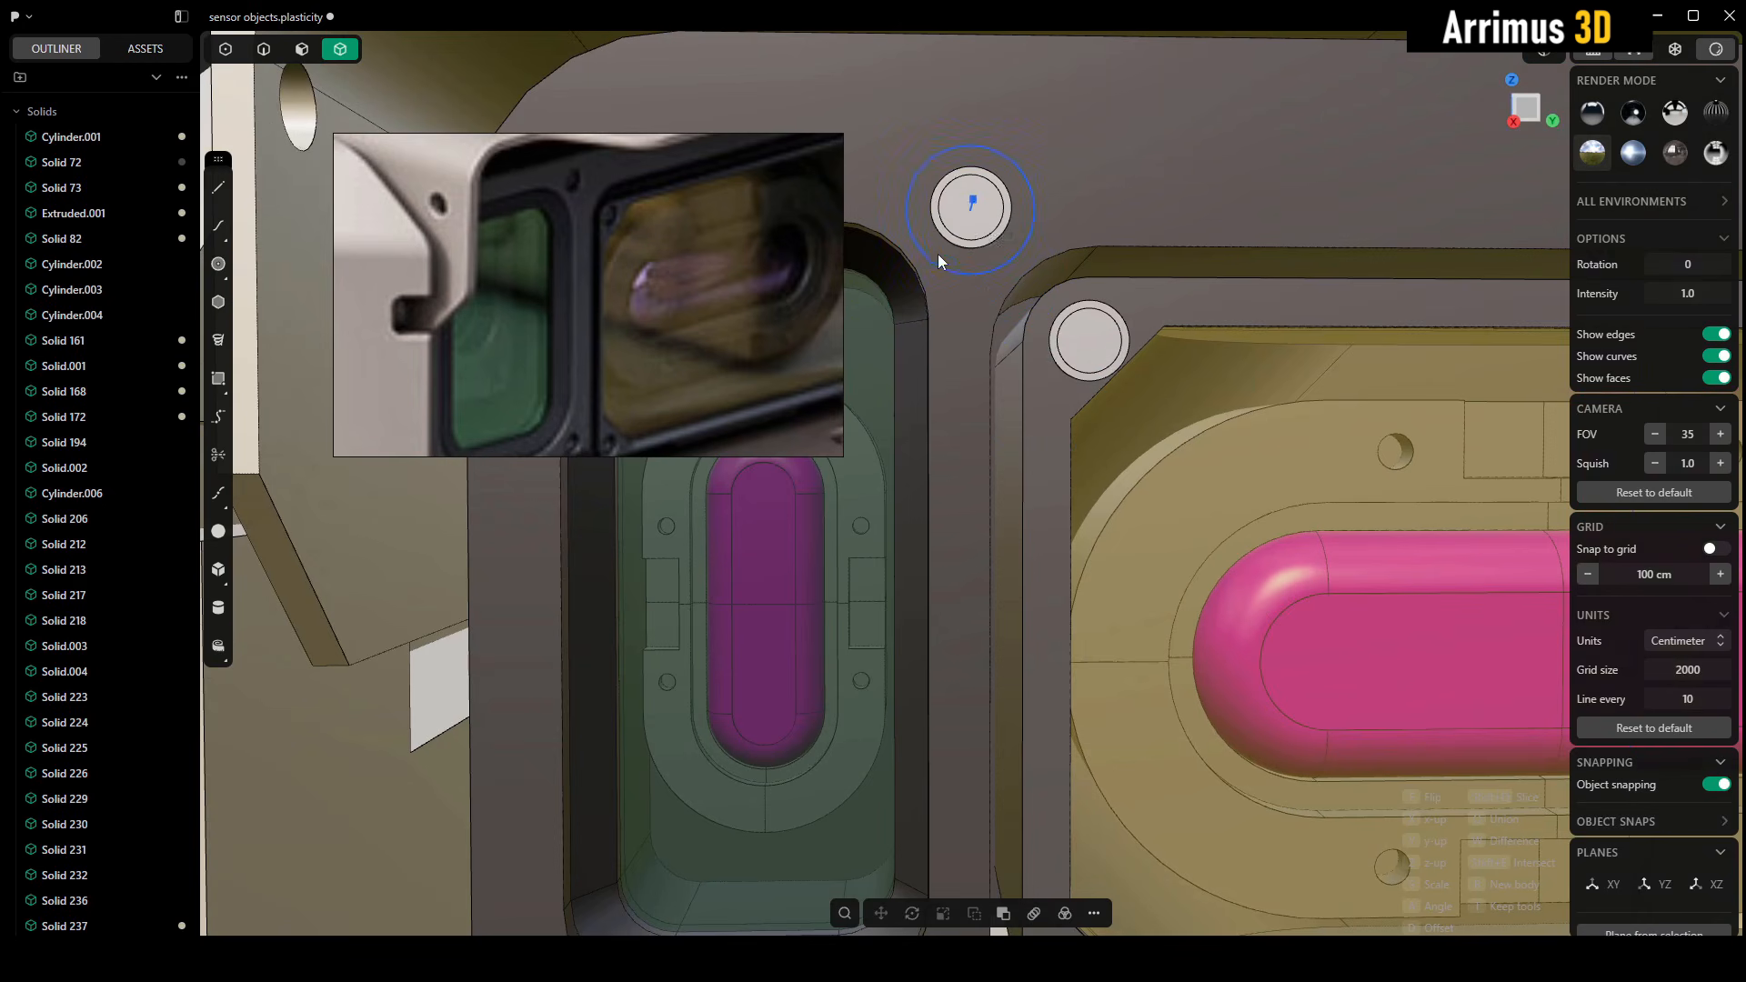
middle_click_drag(938, 260, 1277, 279)
middle_click_drag(892, 223, 939, 232)
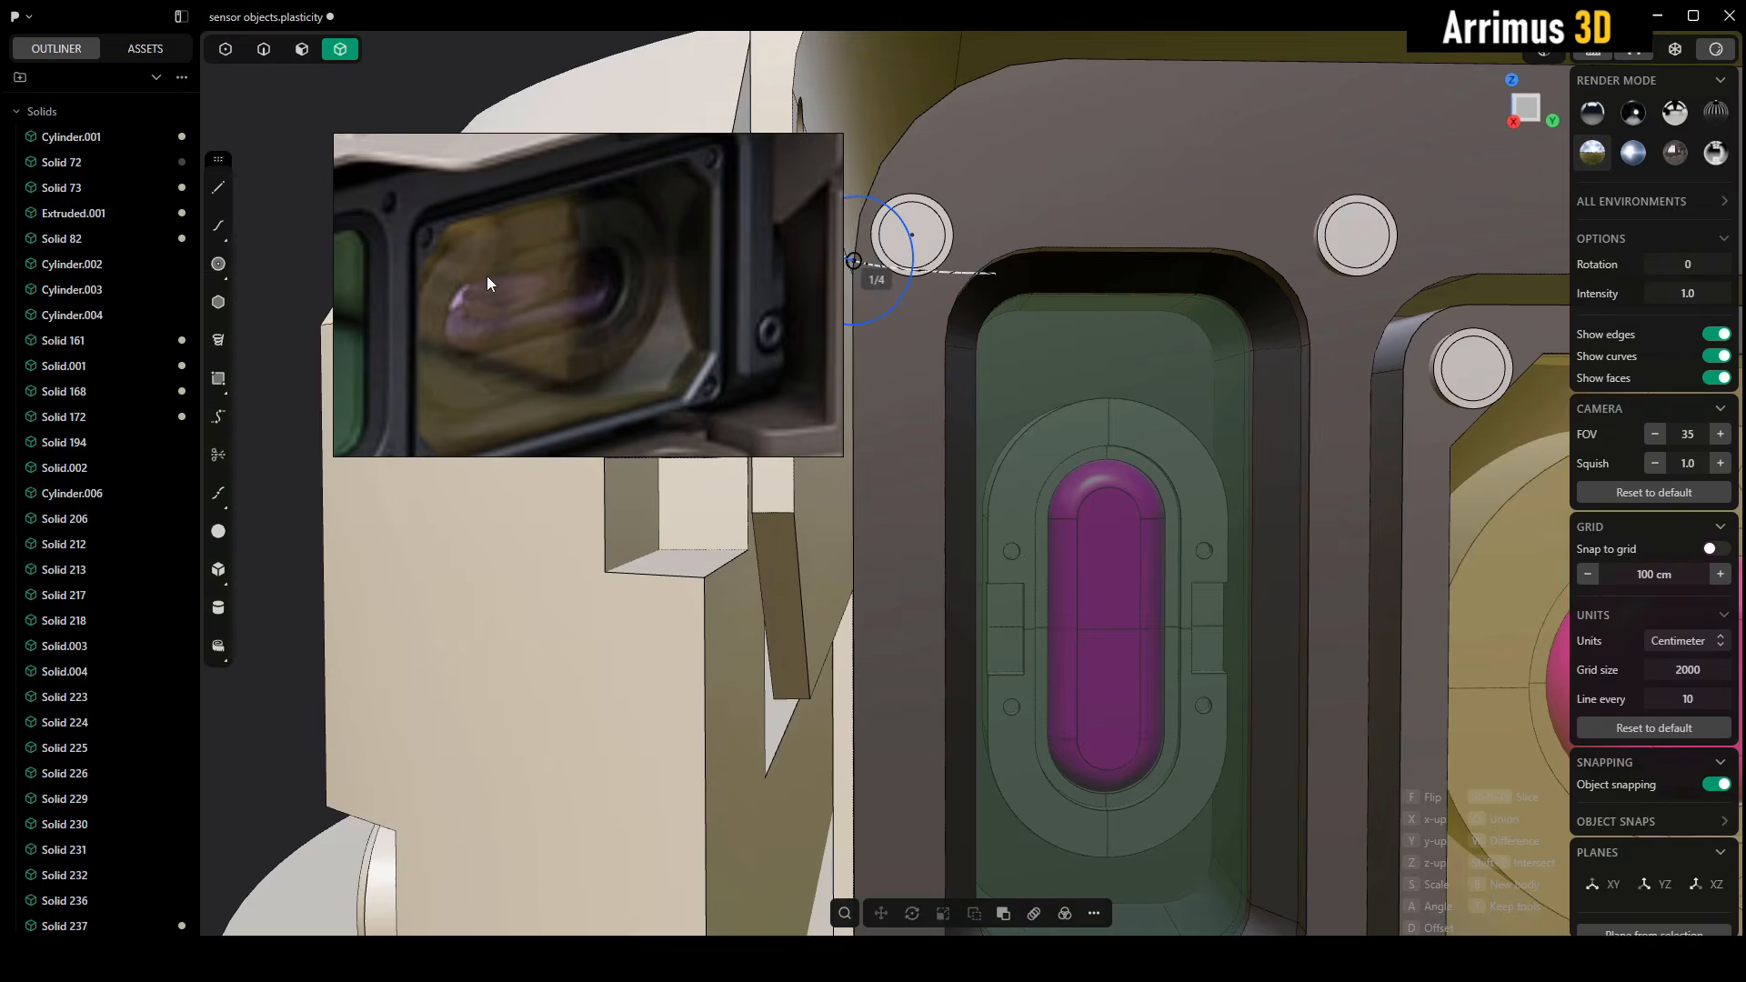
Check the reference image for further screws around the window frames and end the screw placement
scroll(701, 237, "up", 1)
middle_click_drag(689, 173, 647, 255)
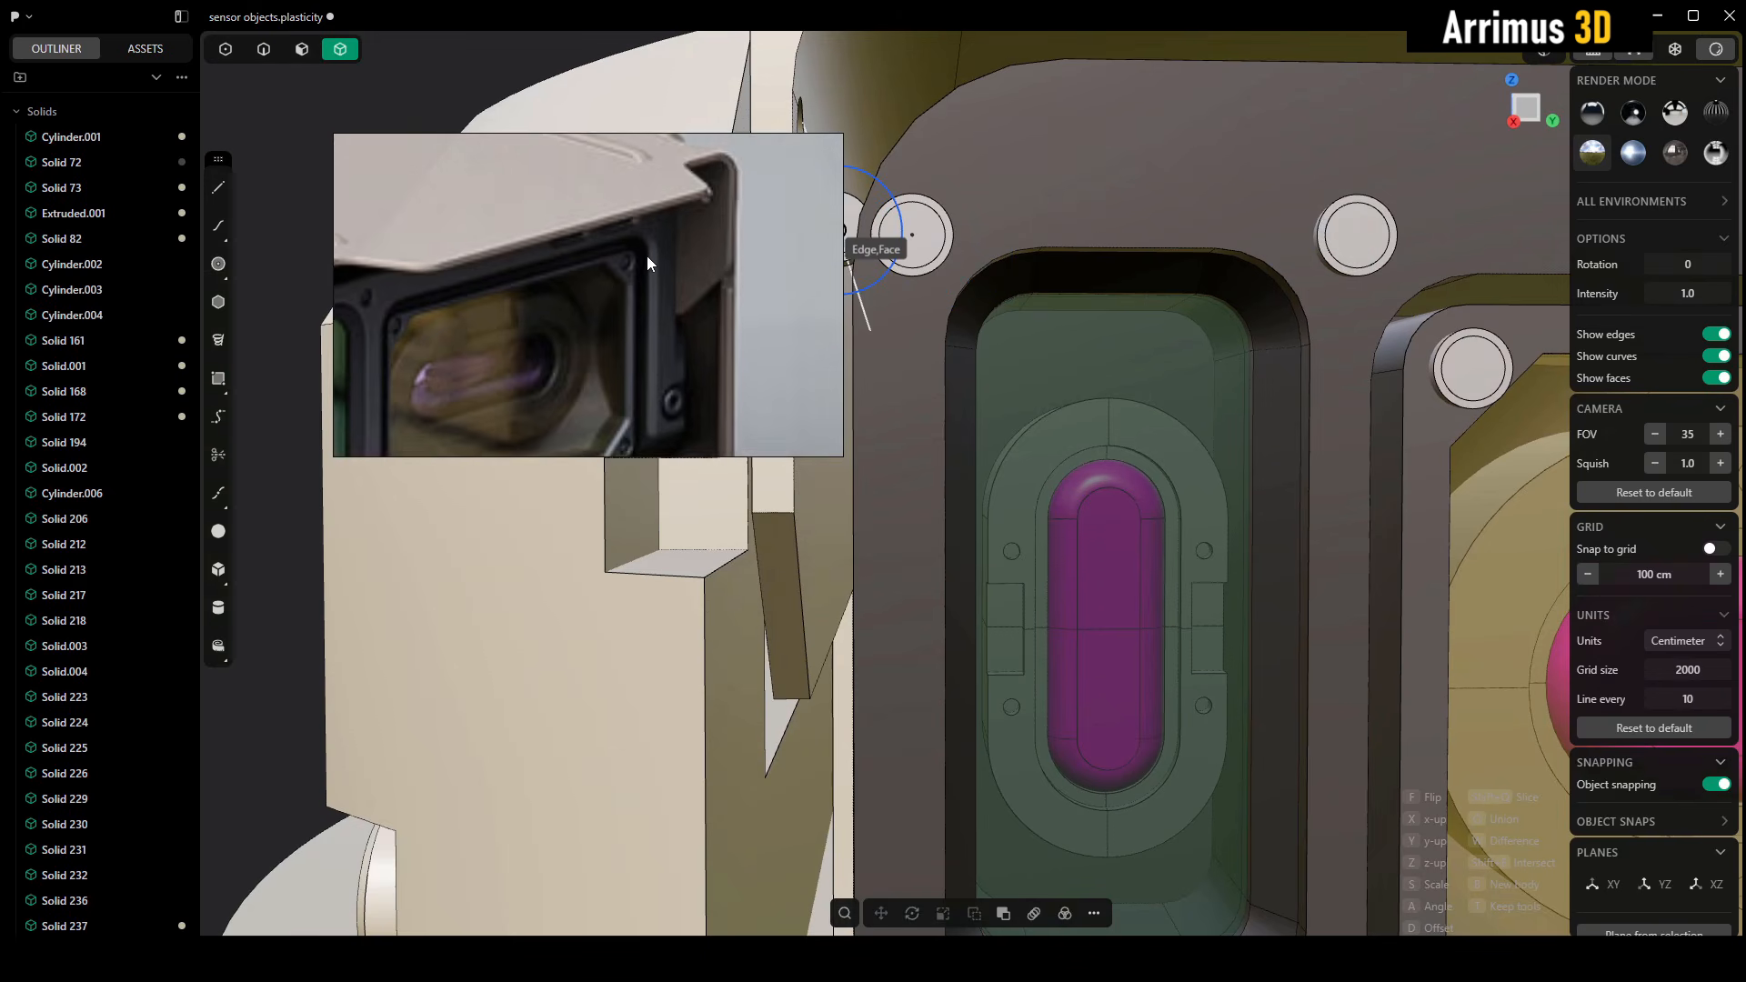
scroll(646, 255, "up", 2)
middle_click_drag(1137, 285, 832, 308)
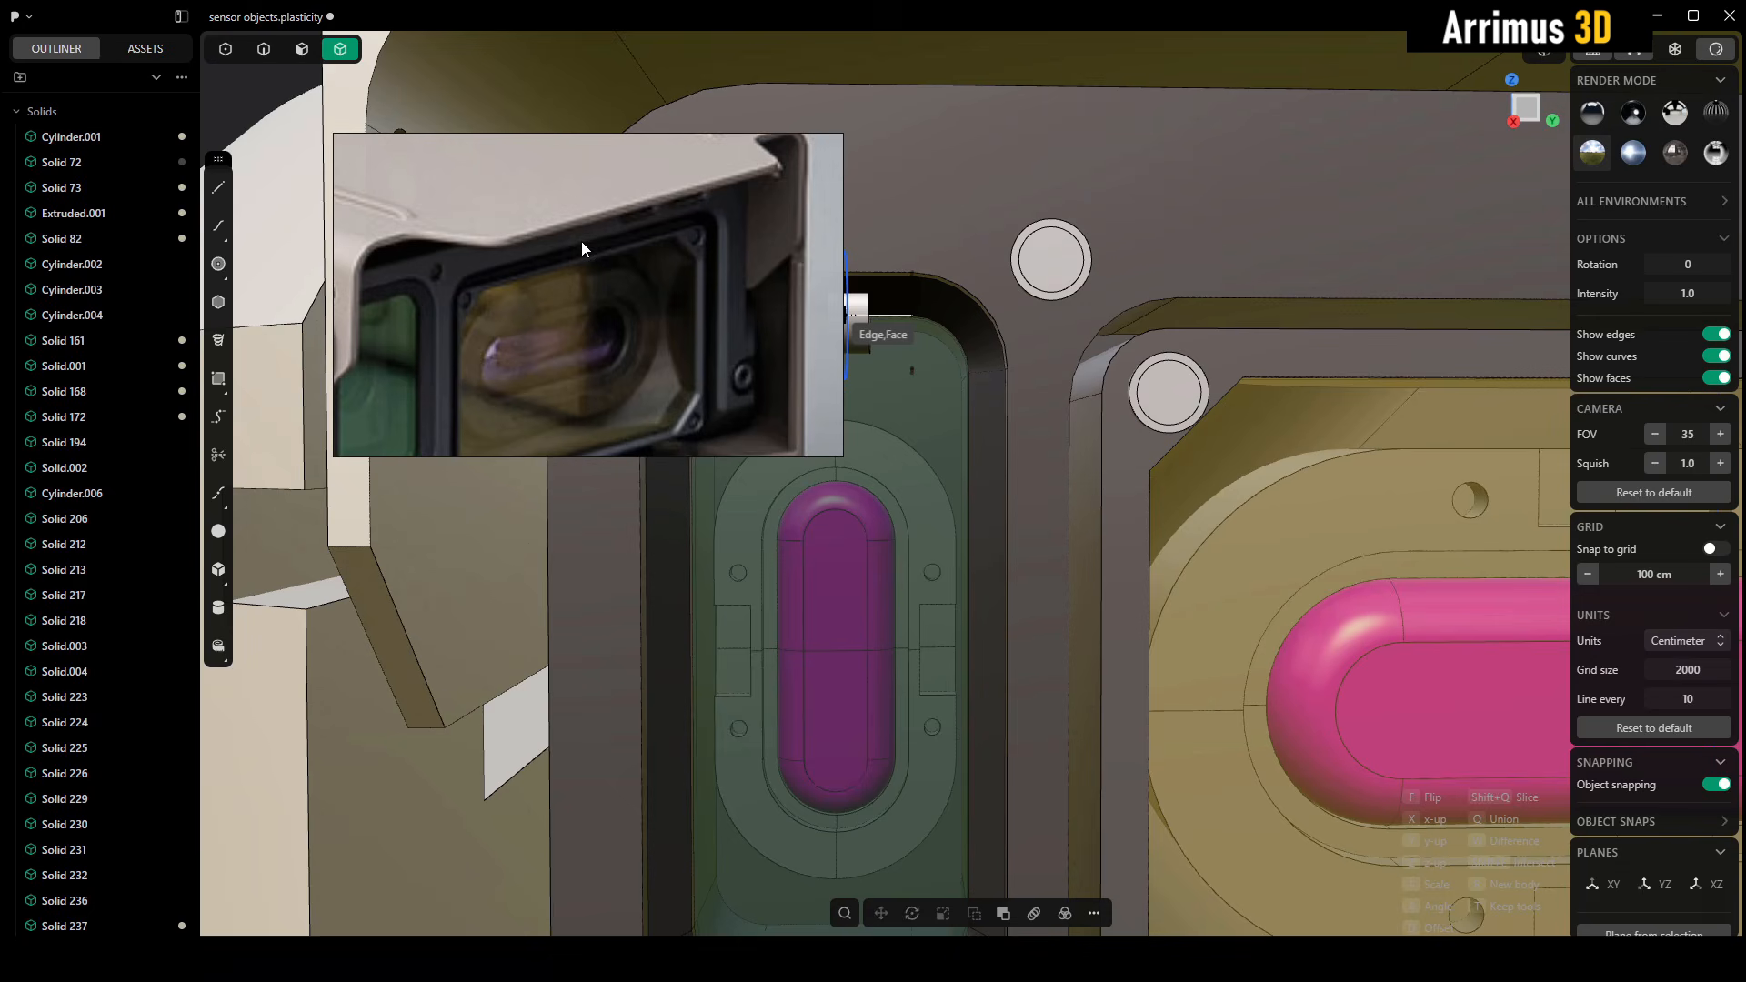
middle_click_drag(1203, 279, 1189, 346)
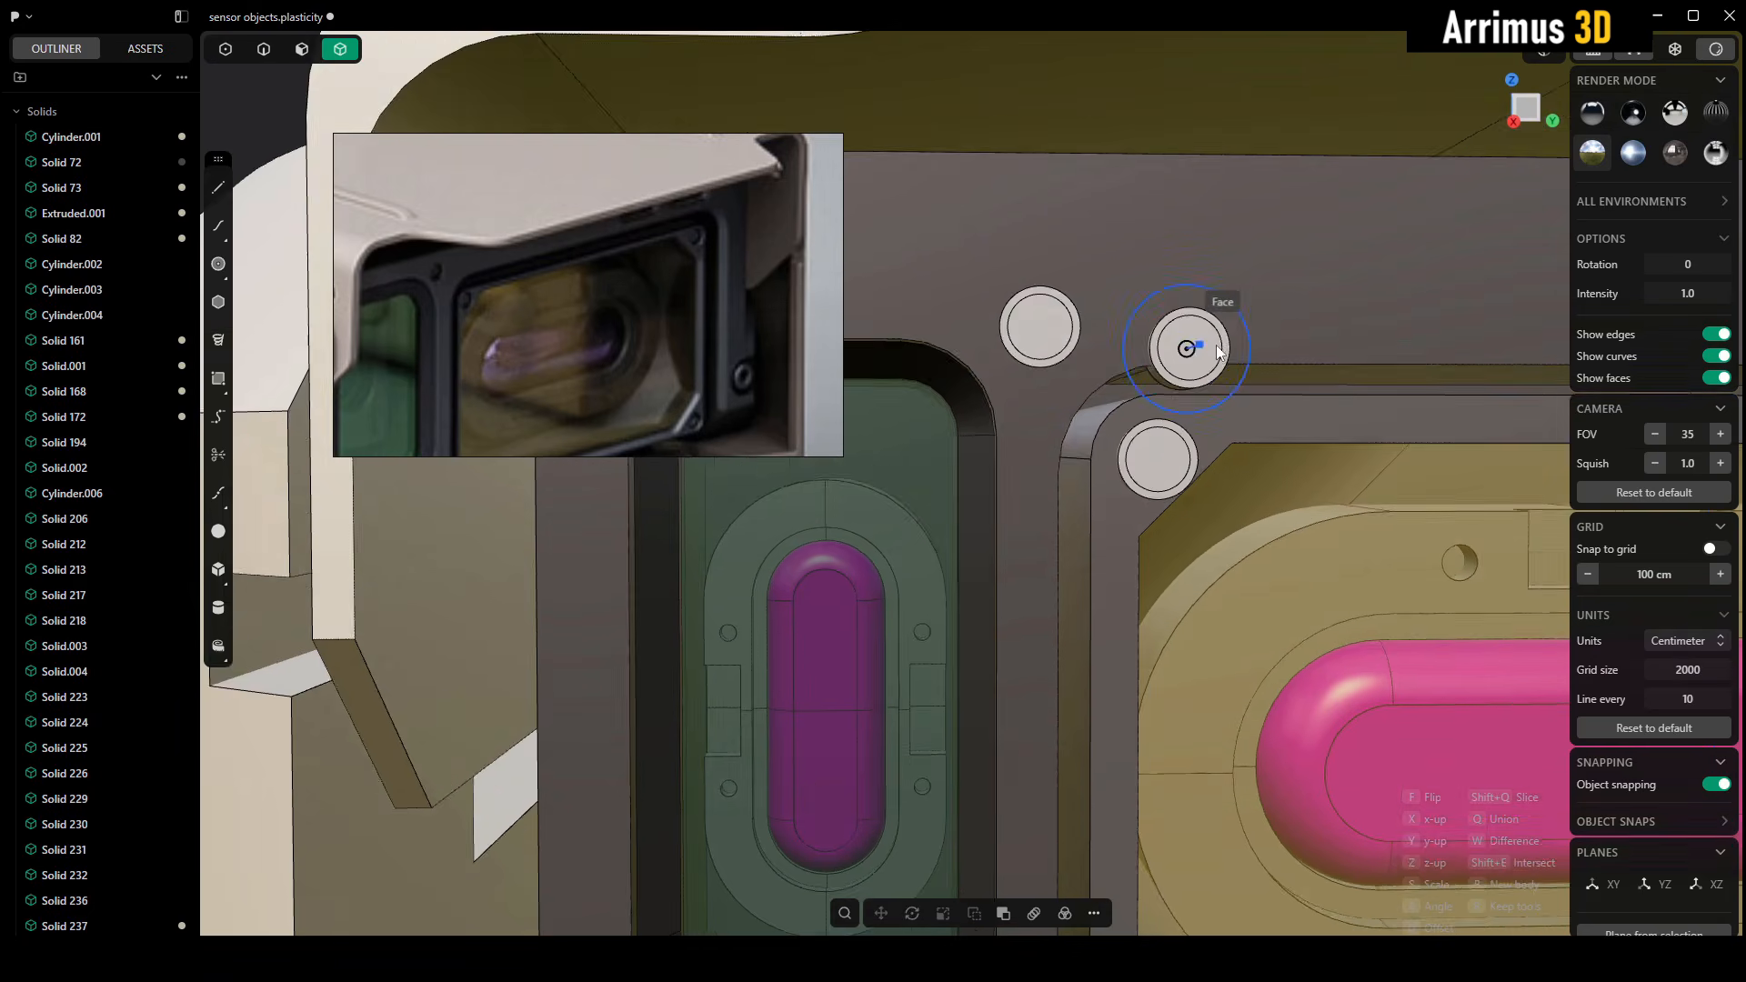
middle_click_drag(901, 314, 1132, 307)
key("Escape")
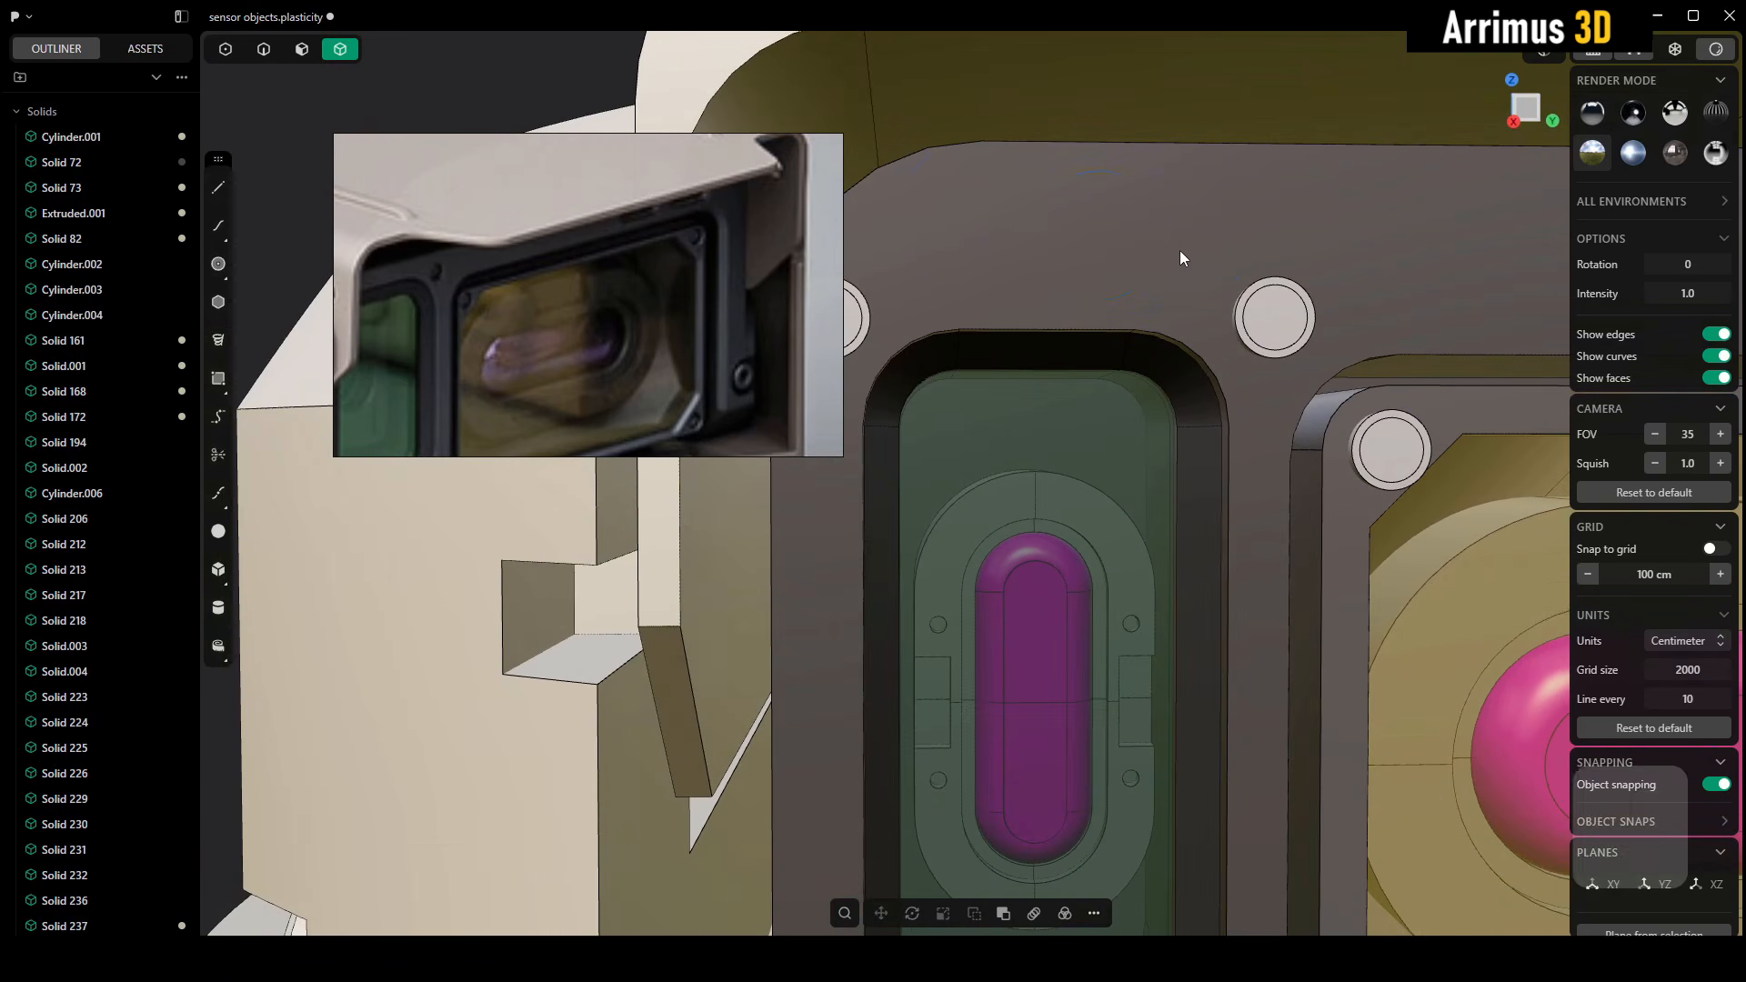
Cut the green window's four corner screws out of the dark frame body with a Boolean difference, keeping the screws
scroll(1175, 248, "down", 2)
scroll(1171, 247, "down", 3)
middle_click_drag(1171, 248, 1082, 253)
left_click(1089, 255)
left_click(1152, 286, "shift")
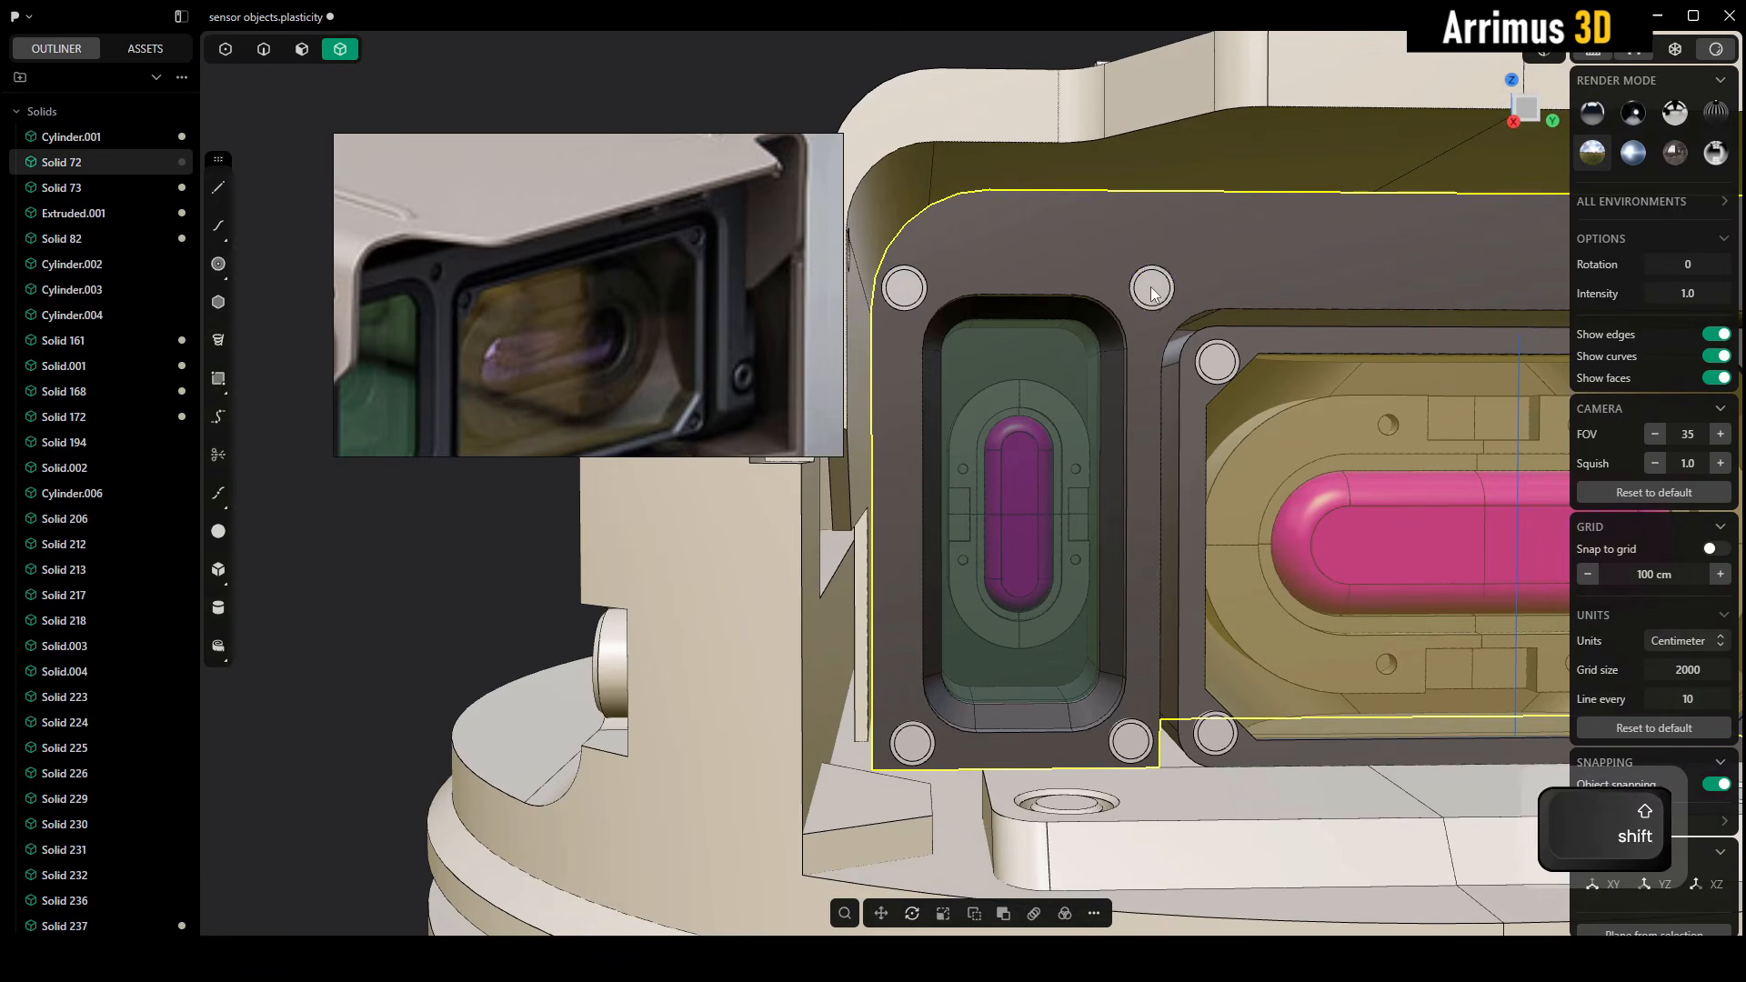
left_click(906, 289, "shift")
left_click(913, 743, "shift")
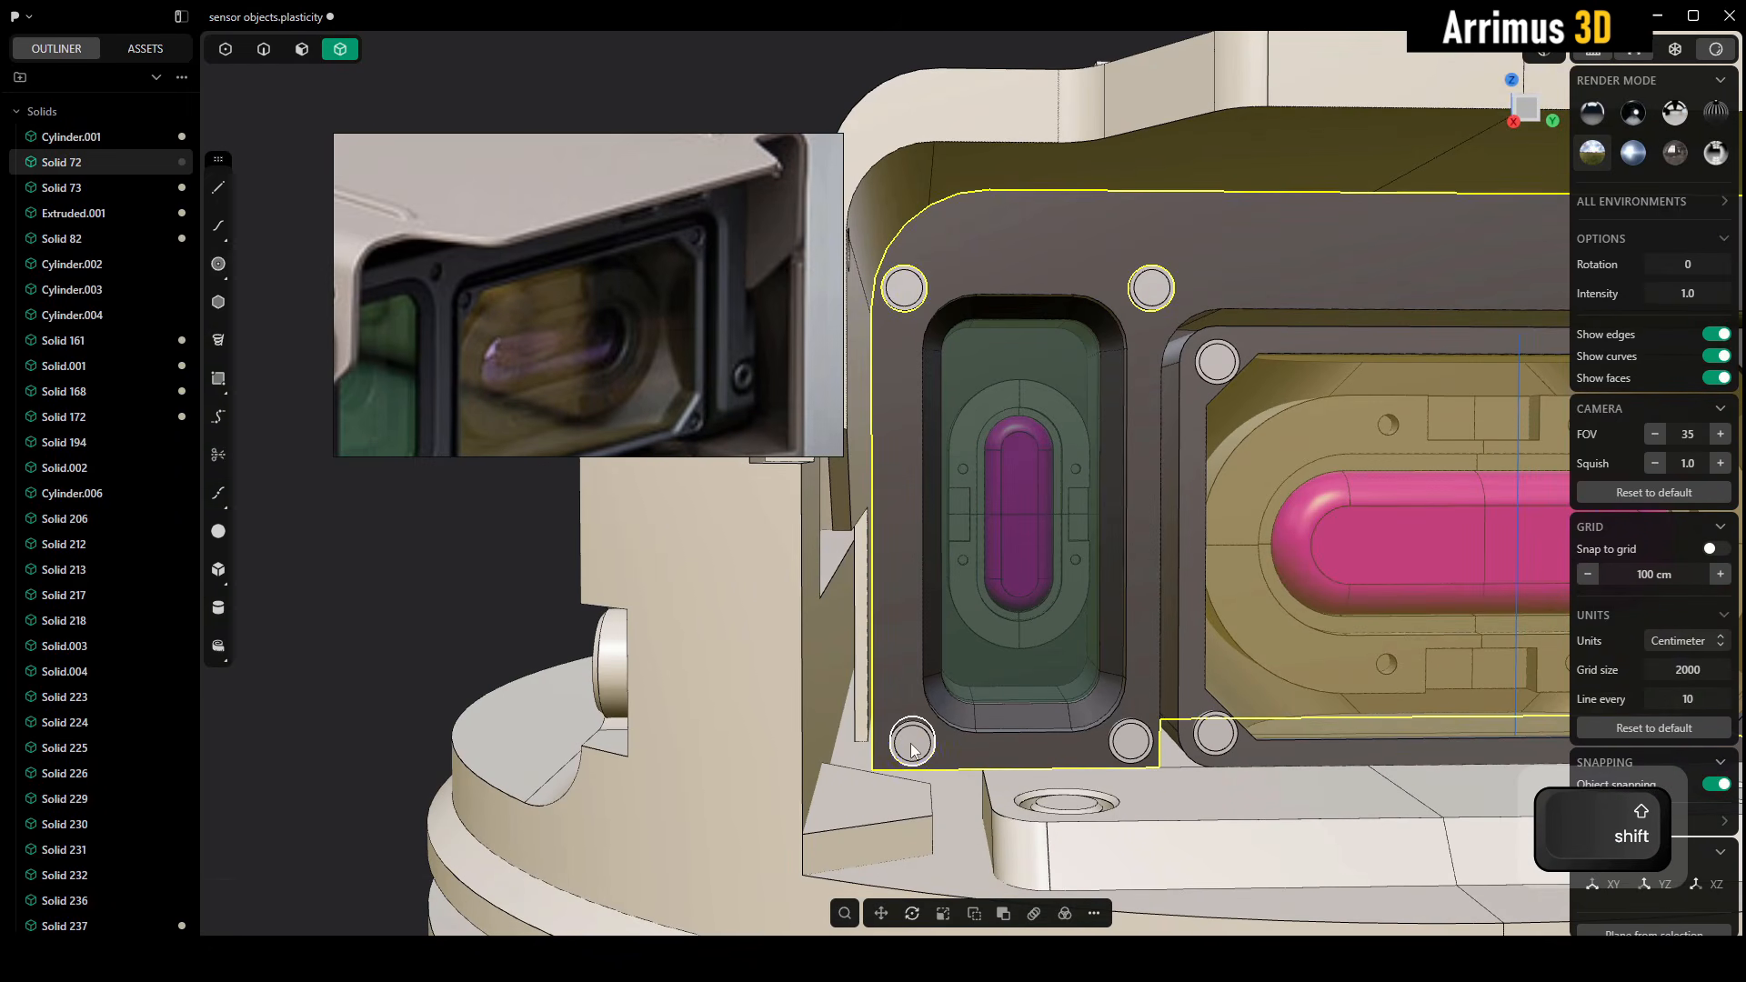
left_click(1129, 742, "shift")
key("q")
right_click(1252, 554)
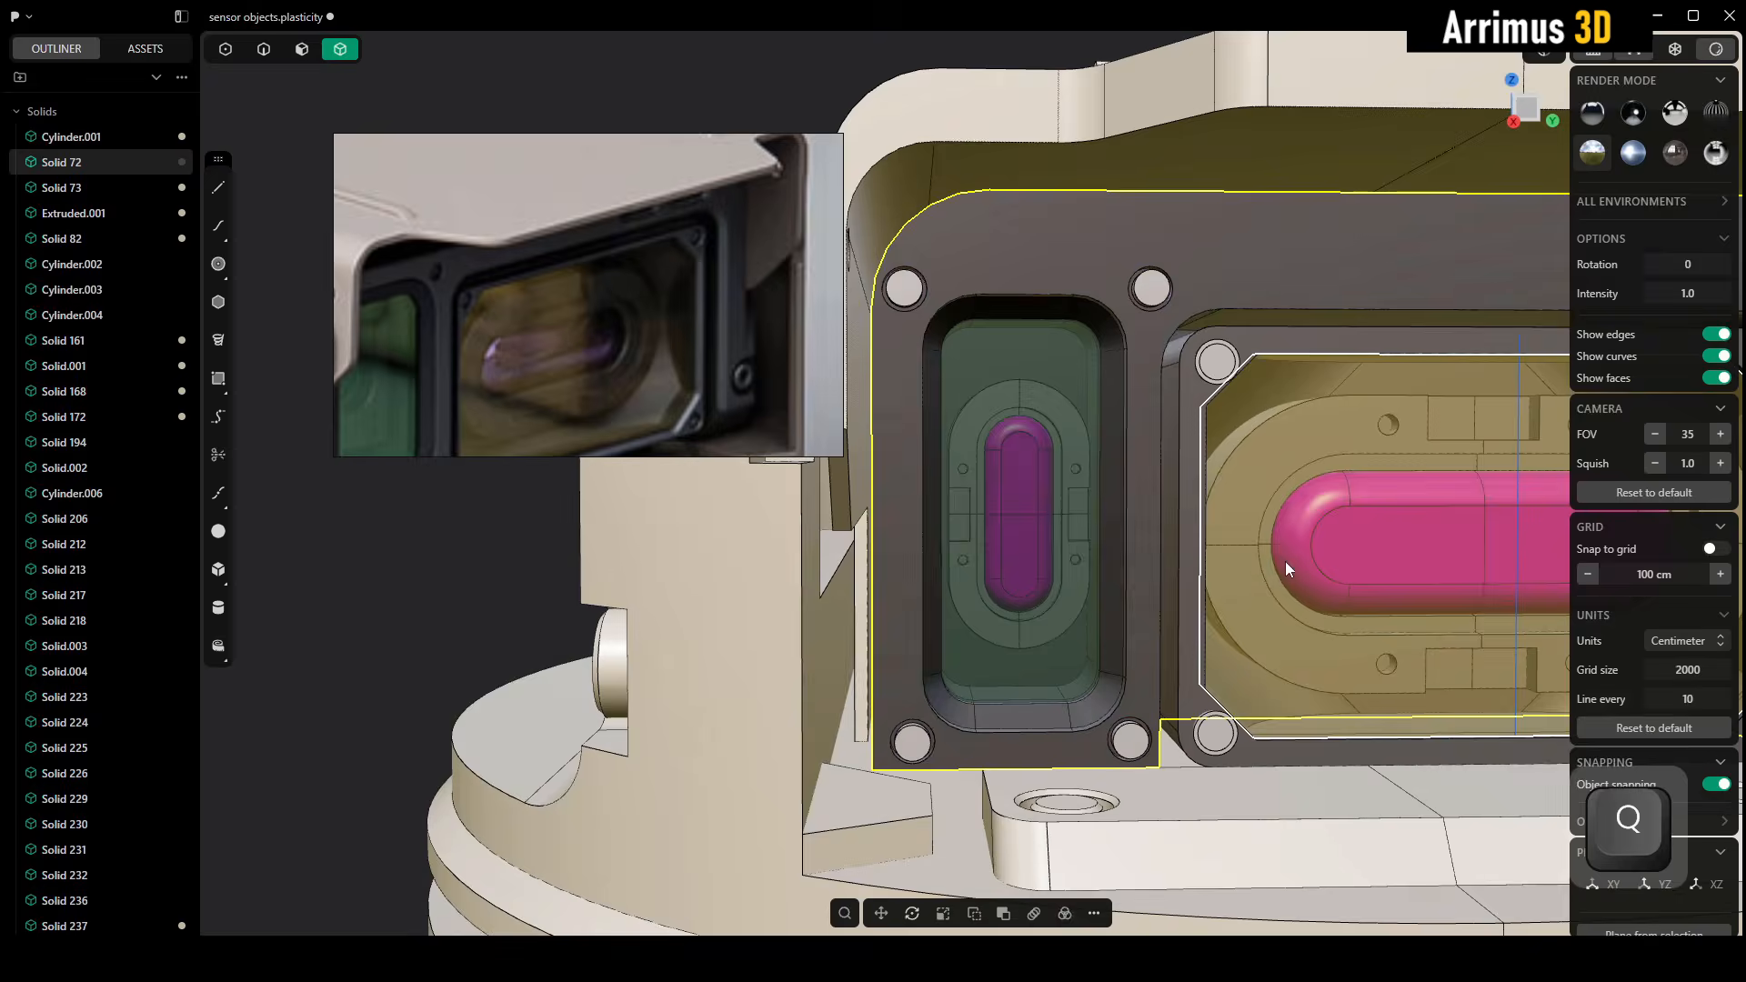
Remove the green window's upper-right screw to check its recess, restore it, and inspect it in isolation
middle_click_drag(1286, 561, 1361, 598, "alt")
key("x")
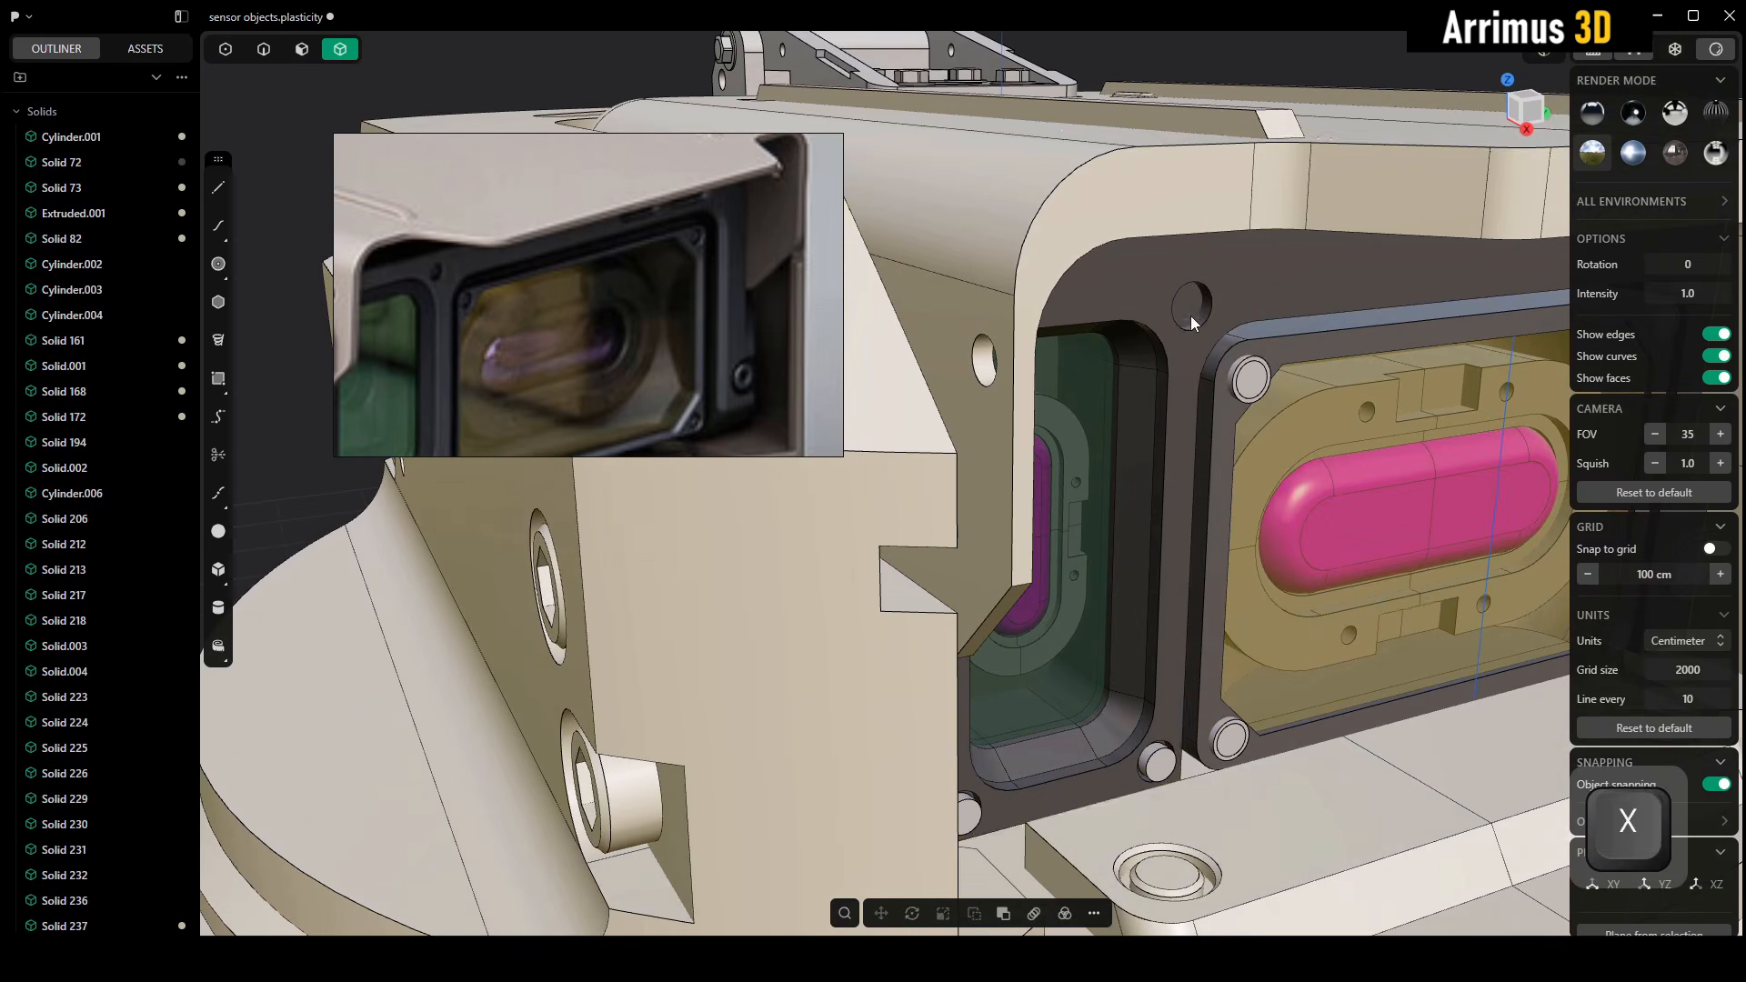
scroll(1193, 323, "up", 5)
key("ctrl+z")
scroll(1170, 329, "up", 3)
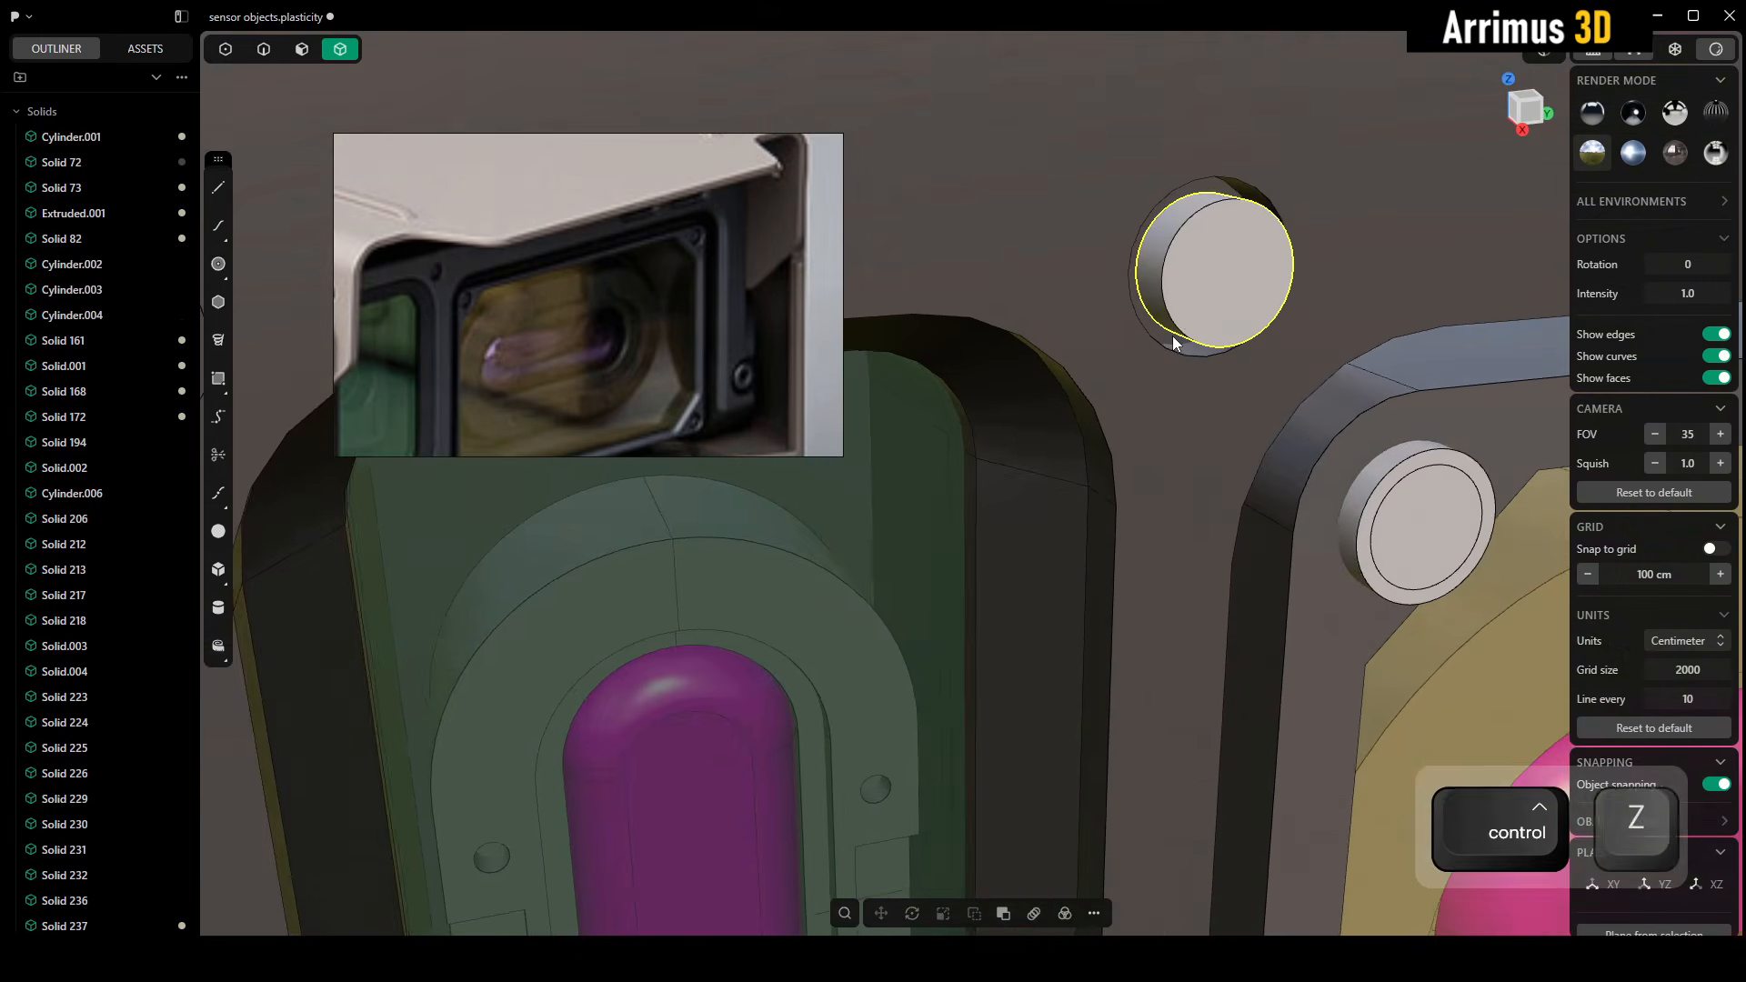
key("alt+q")
middle_click_drag(1174, 338, 937, 318)
key("alt+q")
scroll(1023, 352, "down", 8)
scroll(1183, 316, "up", 3)
Cut the side screw's recess into the frame body's side lug with a Boolean difference, keeping the screw
left_click(1344, 565)
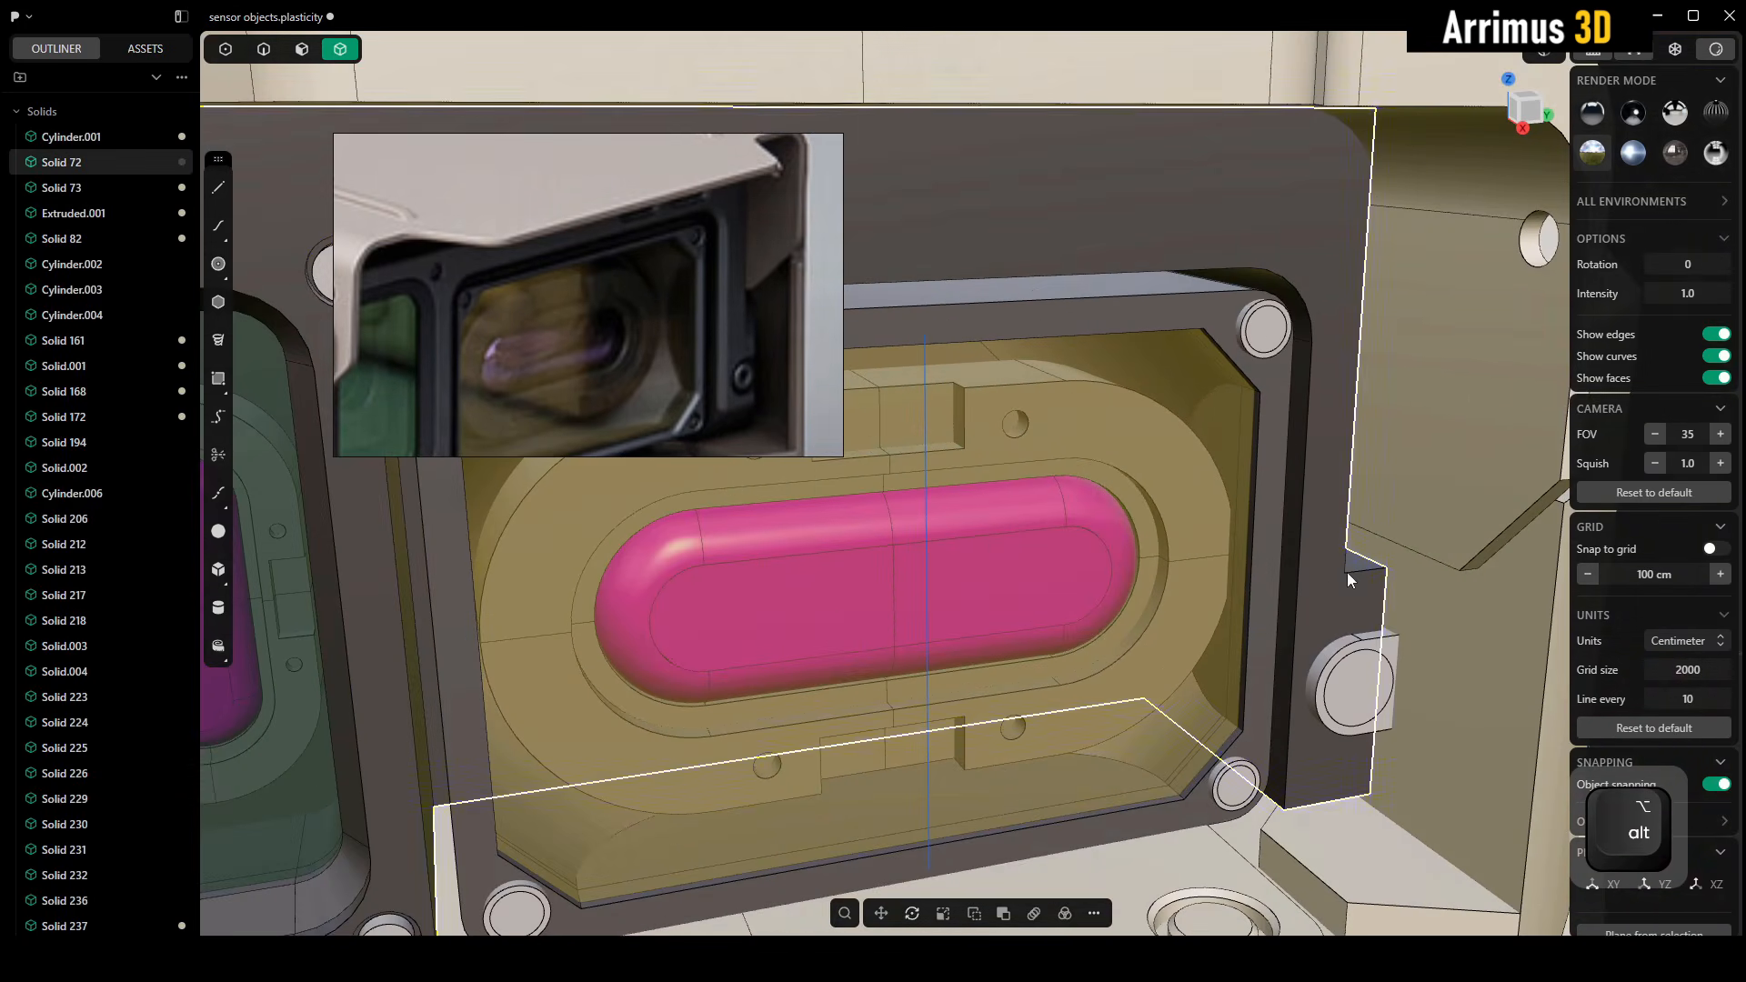
left_click(1383, 645, "shift")
key("q")
right_click(1371, 576)
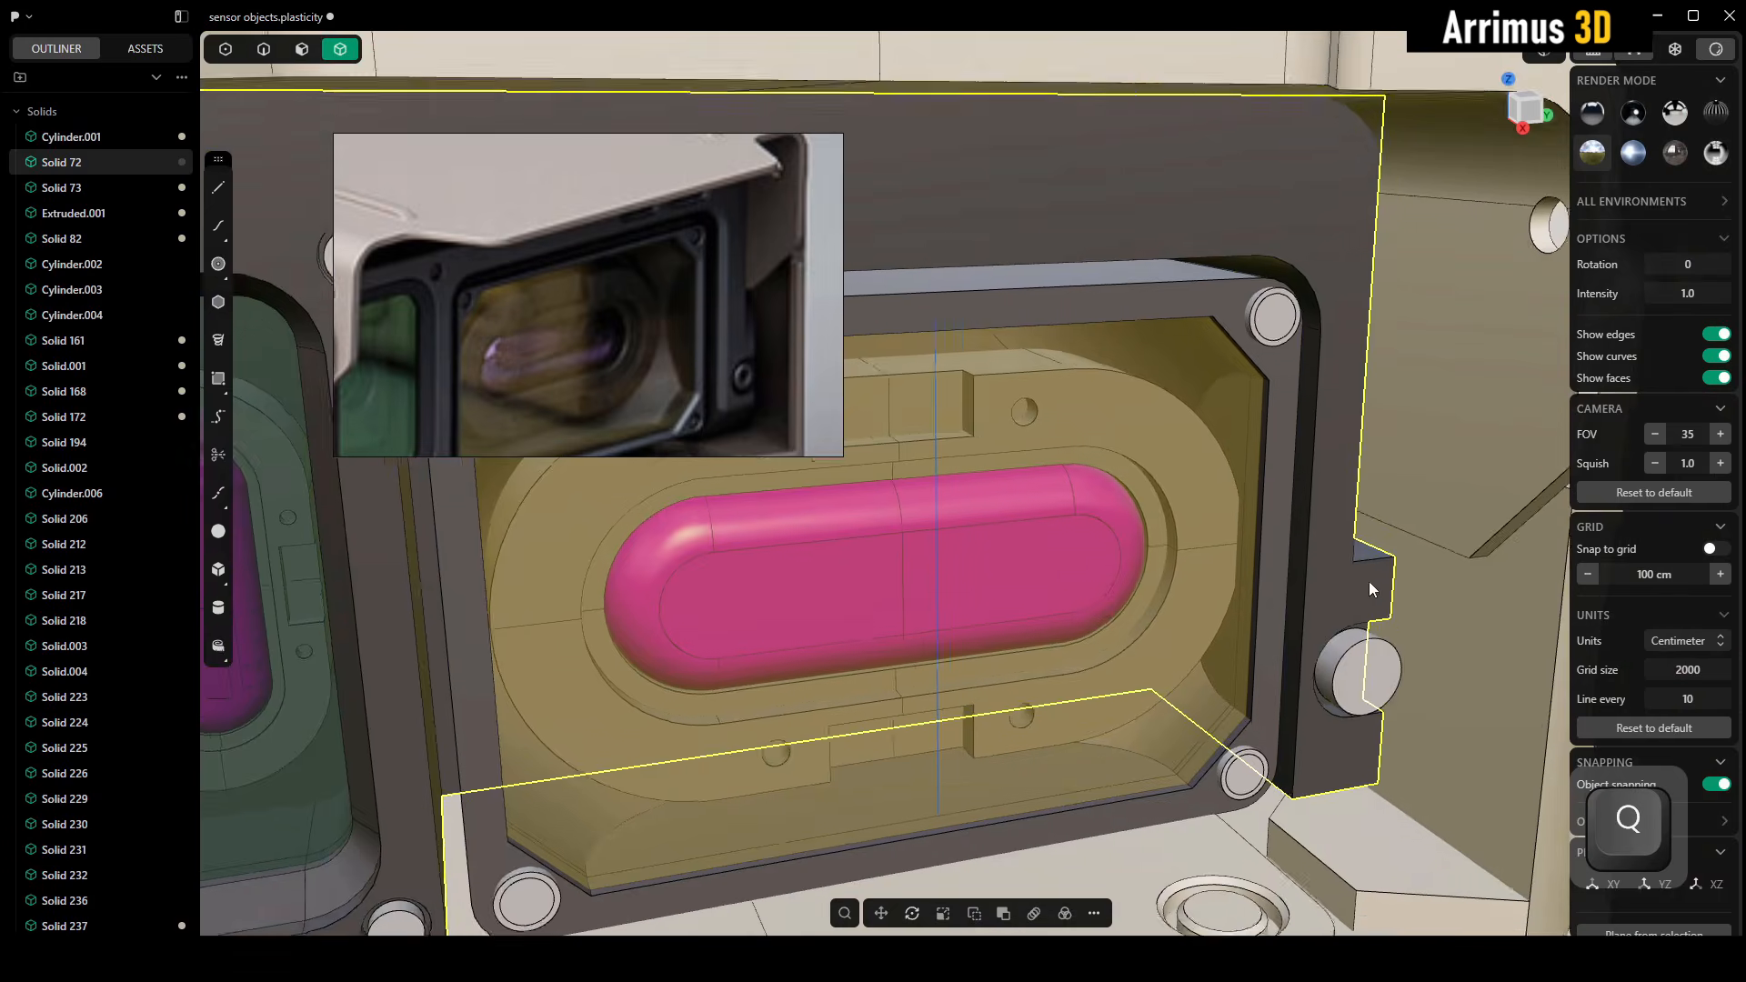
Rotate the side screw about the Z axis so its hex socket faces outward
scroll(1355, 672, "up", 3)
middle_click_drag(1355, 678, 1258, 586)
left_click(1257, 588)
key("r")
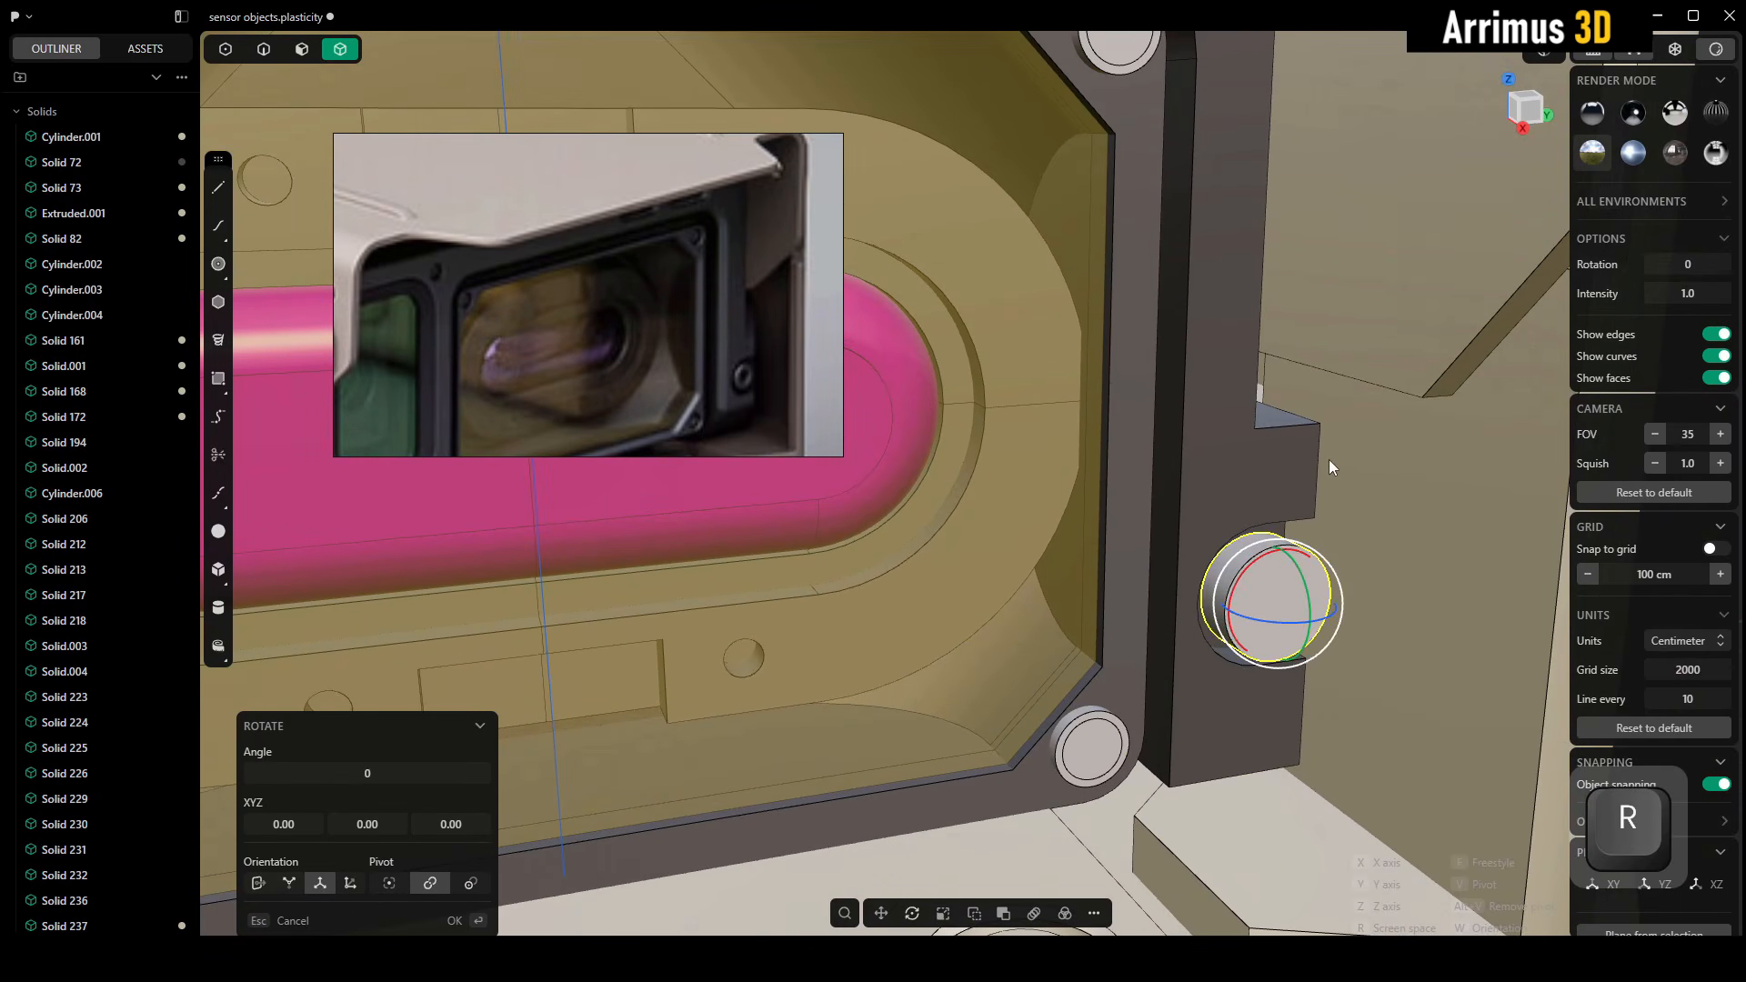
key("z")
key("ctrl")
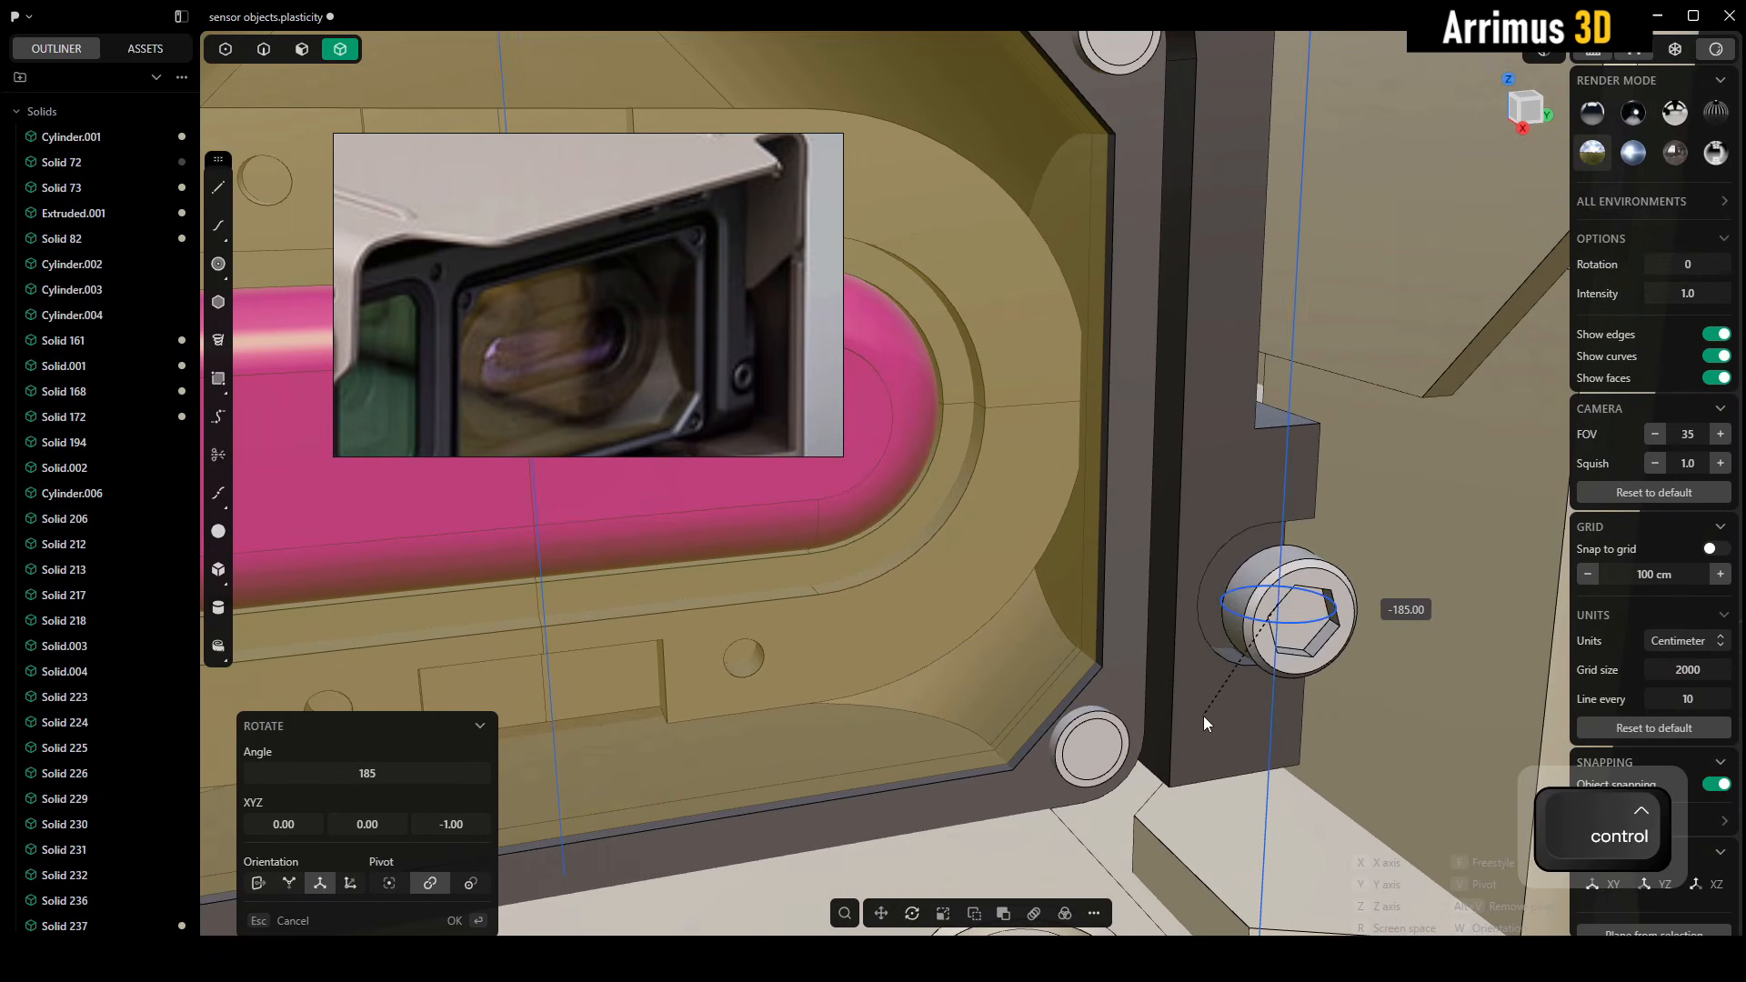
left_click(1219, 711)
Move the side screw along the X axis so it sits in its recess in the frame
scroll(1258, 694, "up", 3)
key("g")
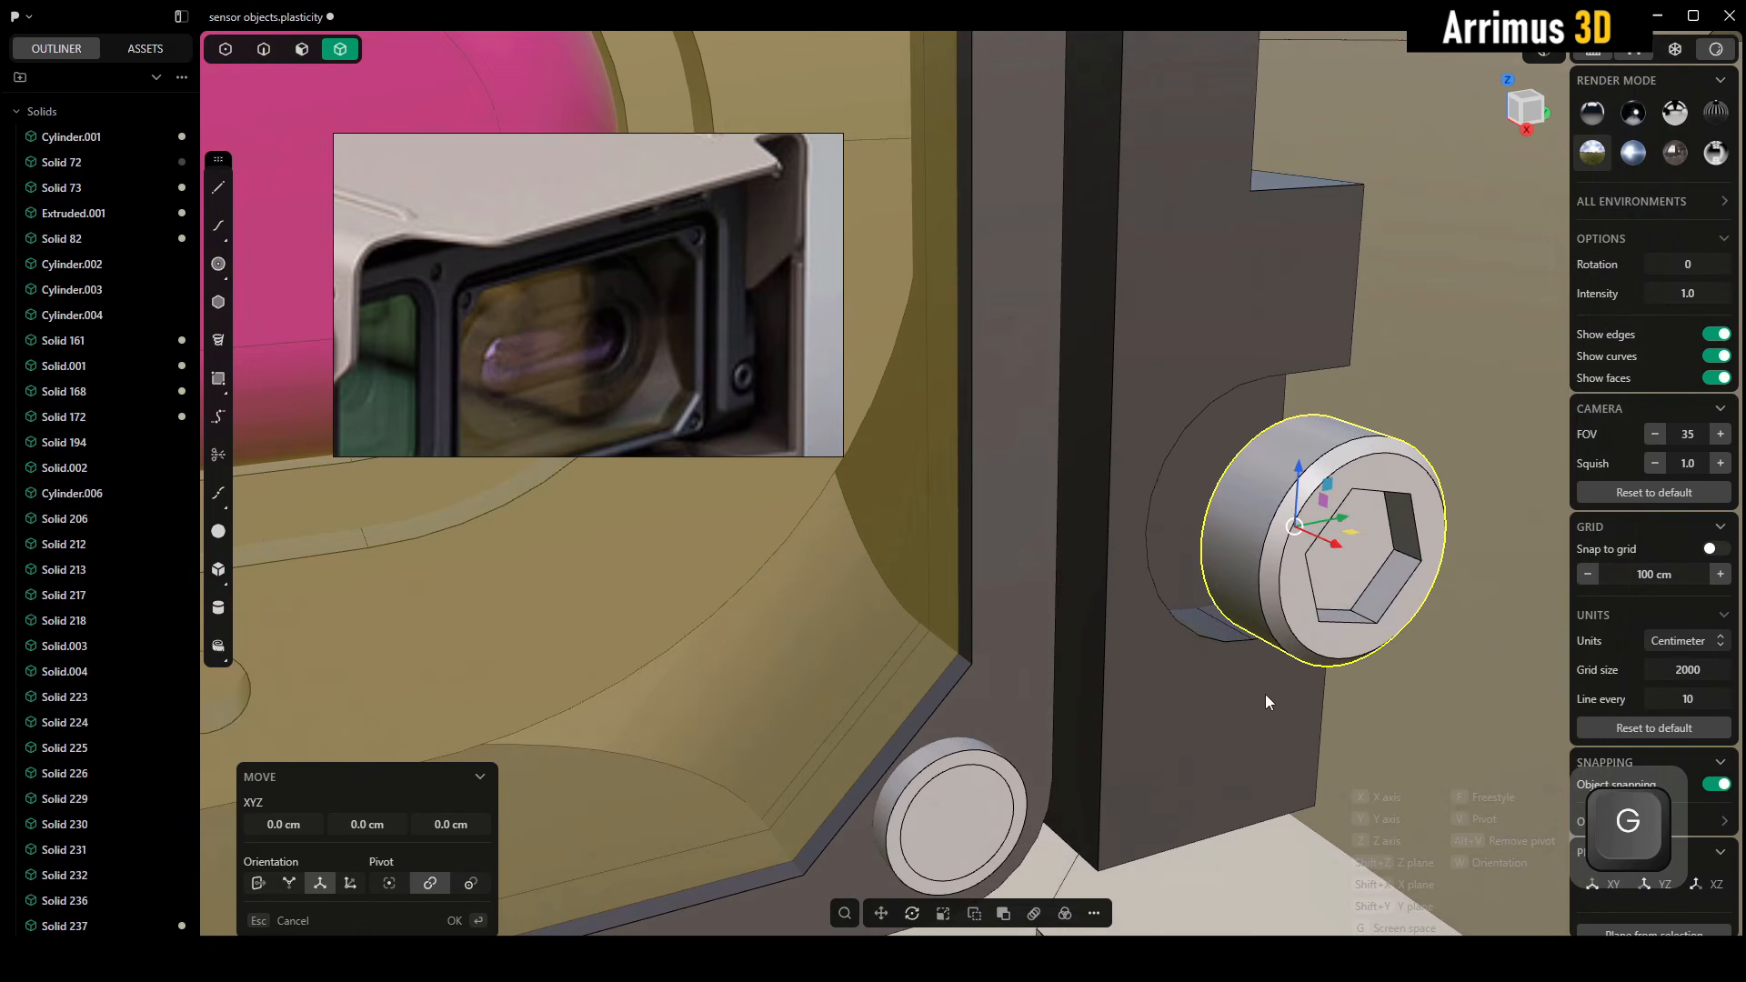
key("x")
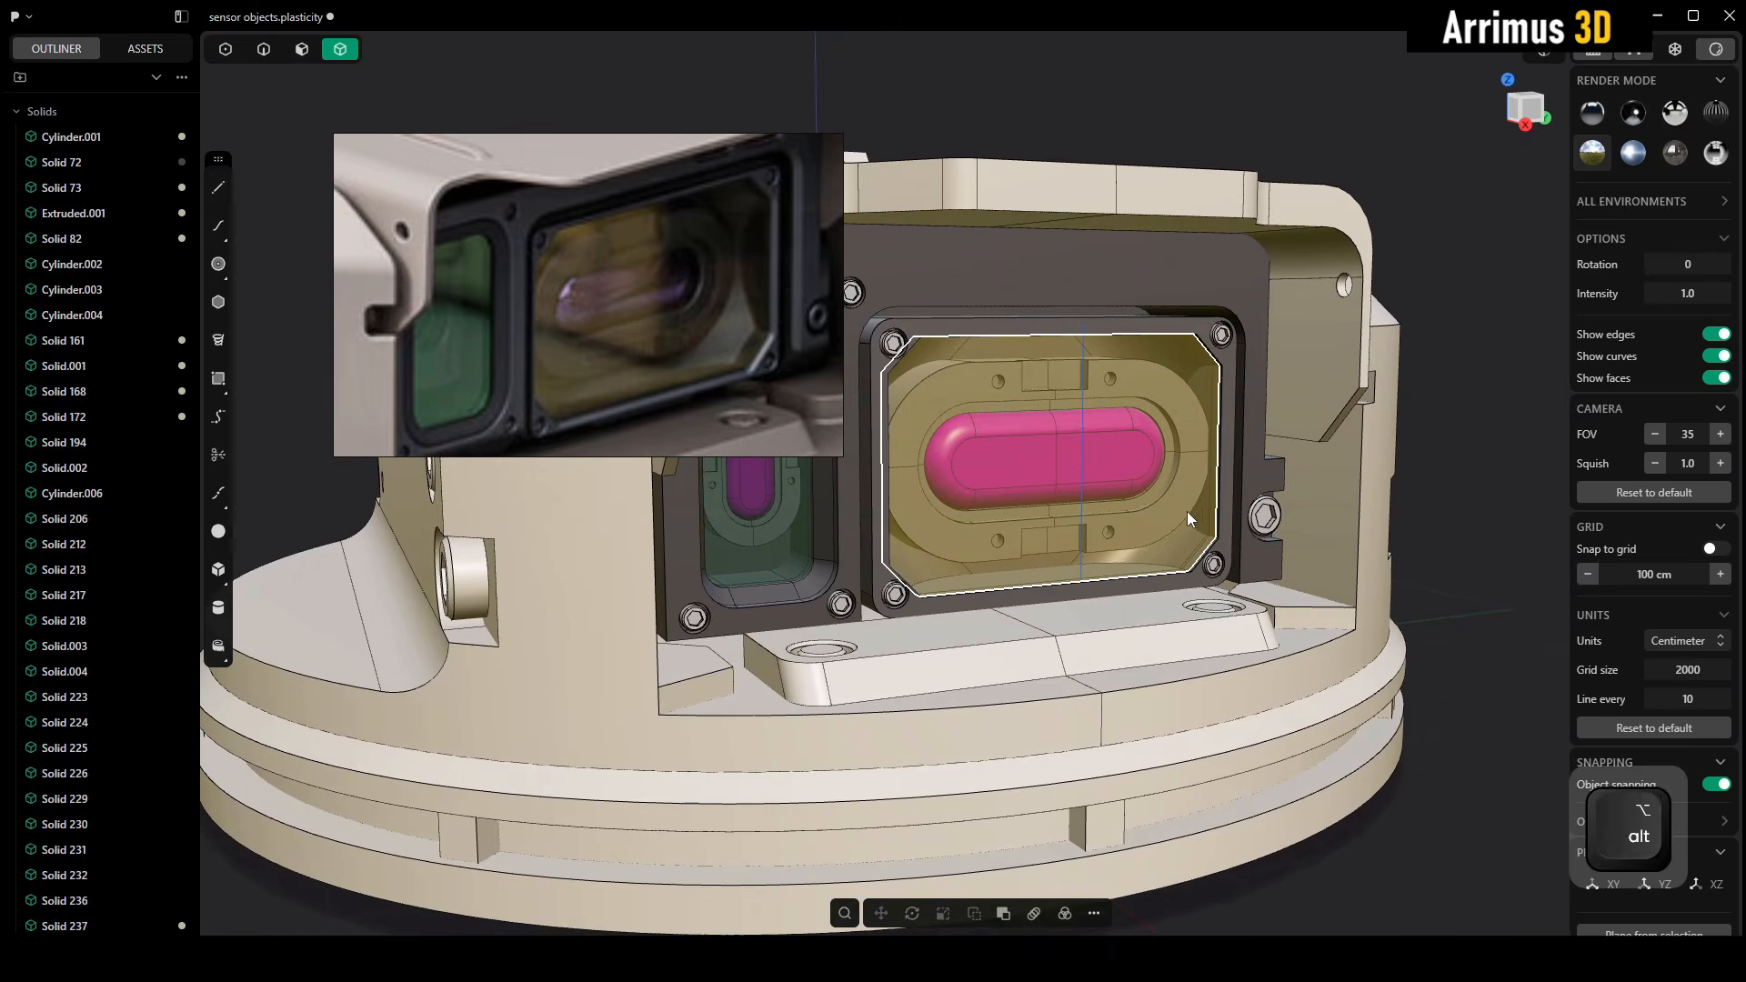
middle_click_drag(1187, 511, 1308, 600, "alt")
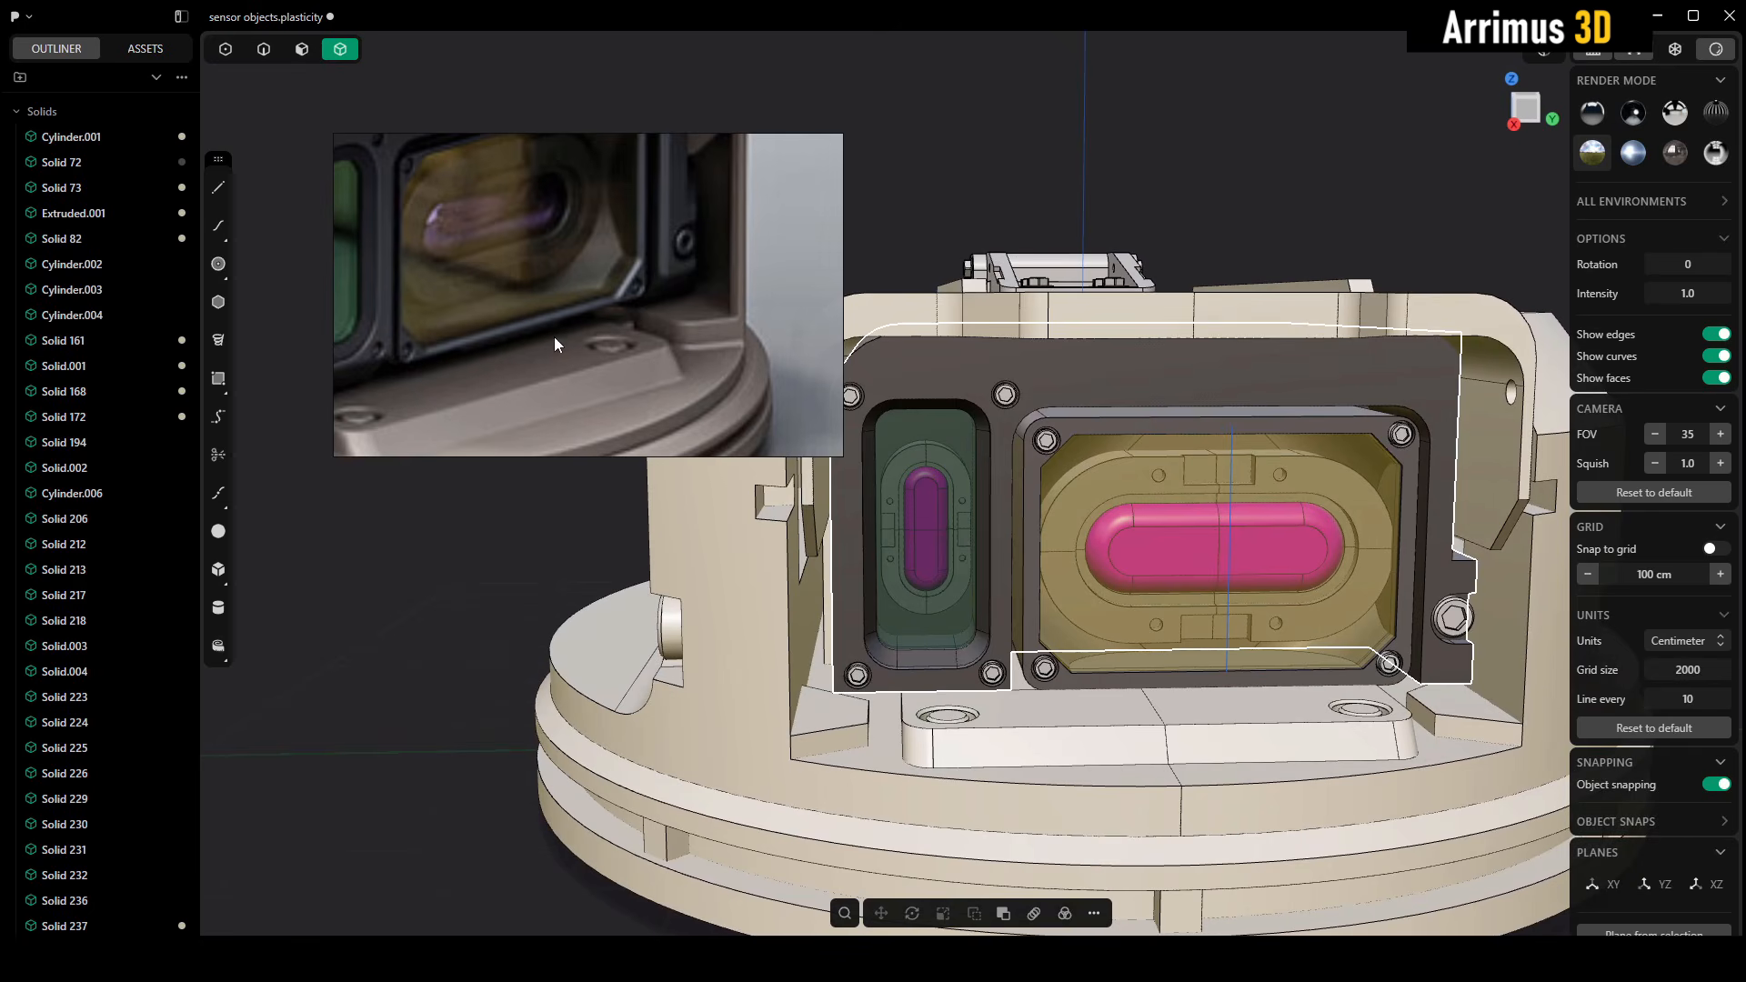
Compare the frame with the reference image and isolate the frame body together with its side screw
middle_click_drag(1190, 478, 1113, 512)
middle_click_drag(1448, 571, 1324, 556)
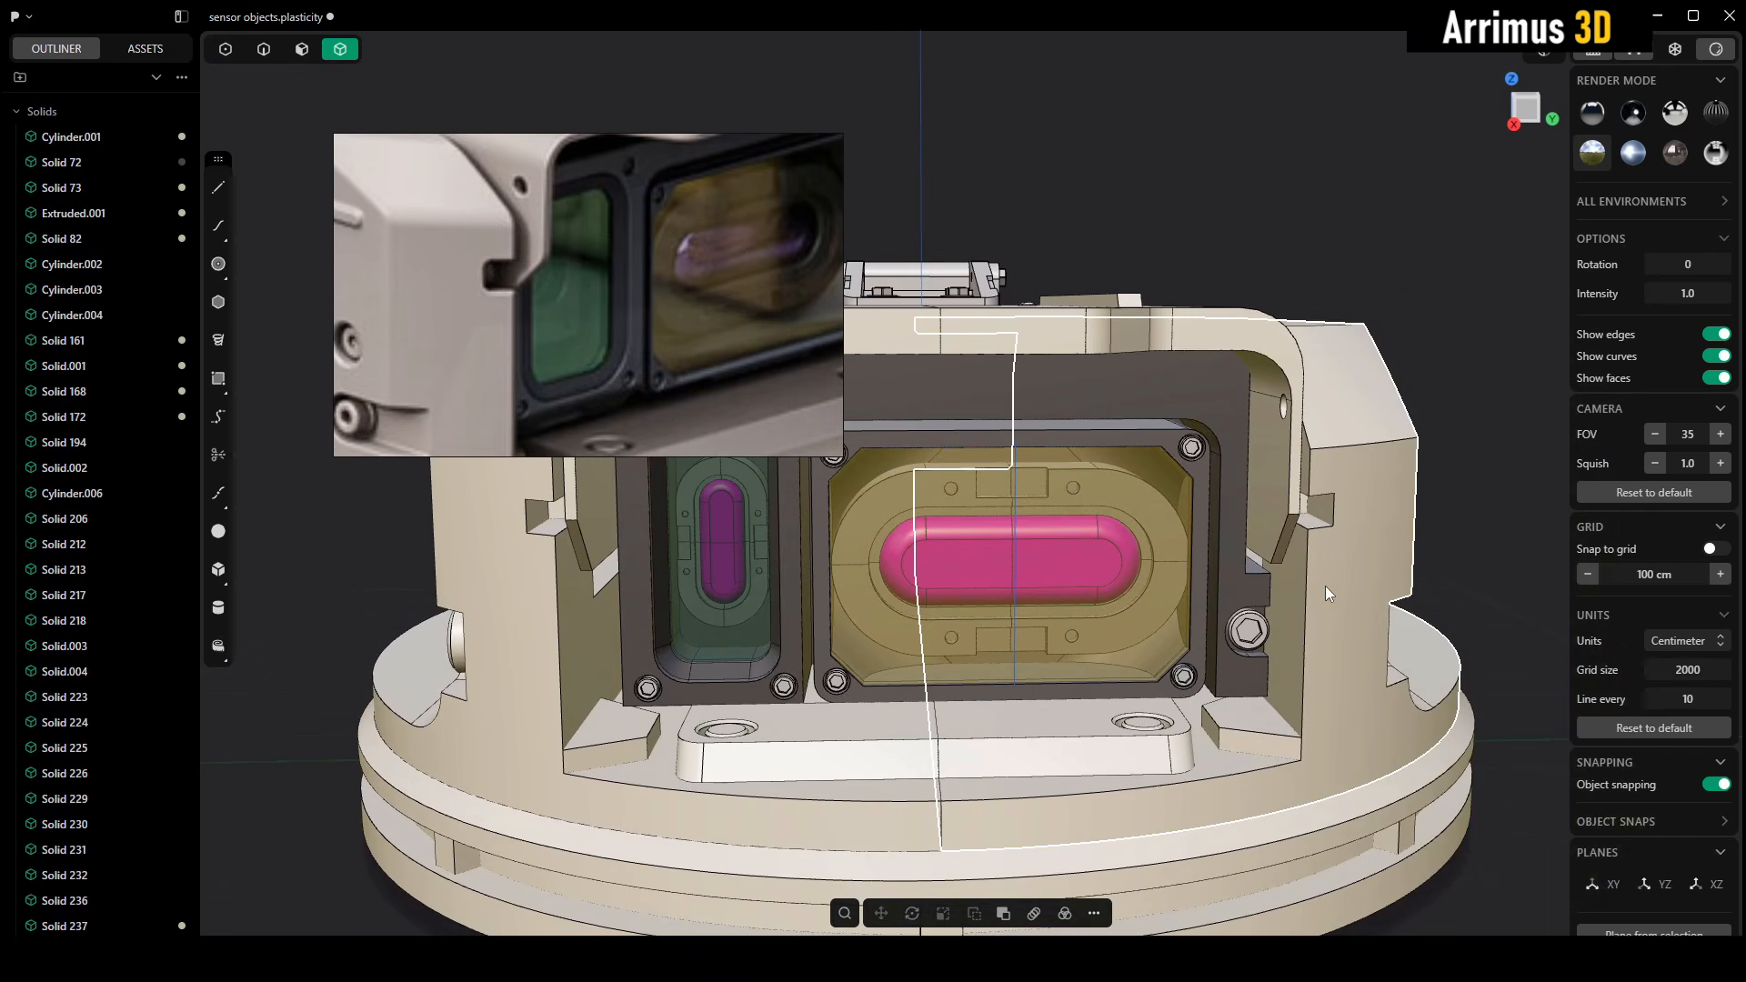
left_click(1264, 596)
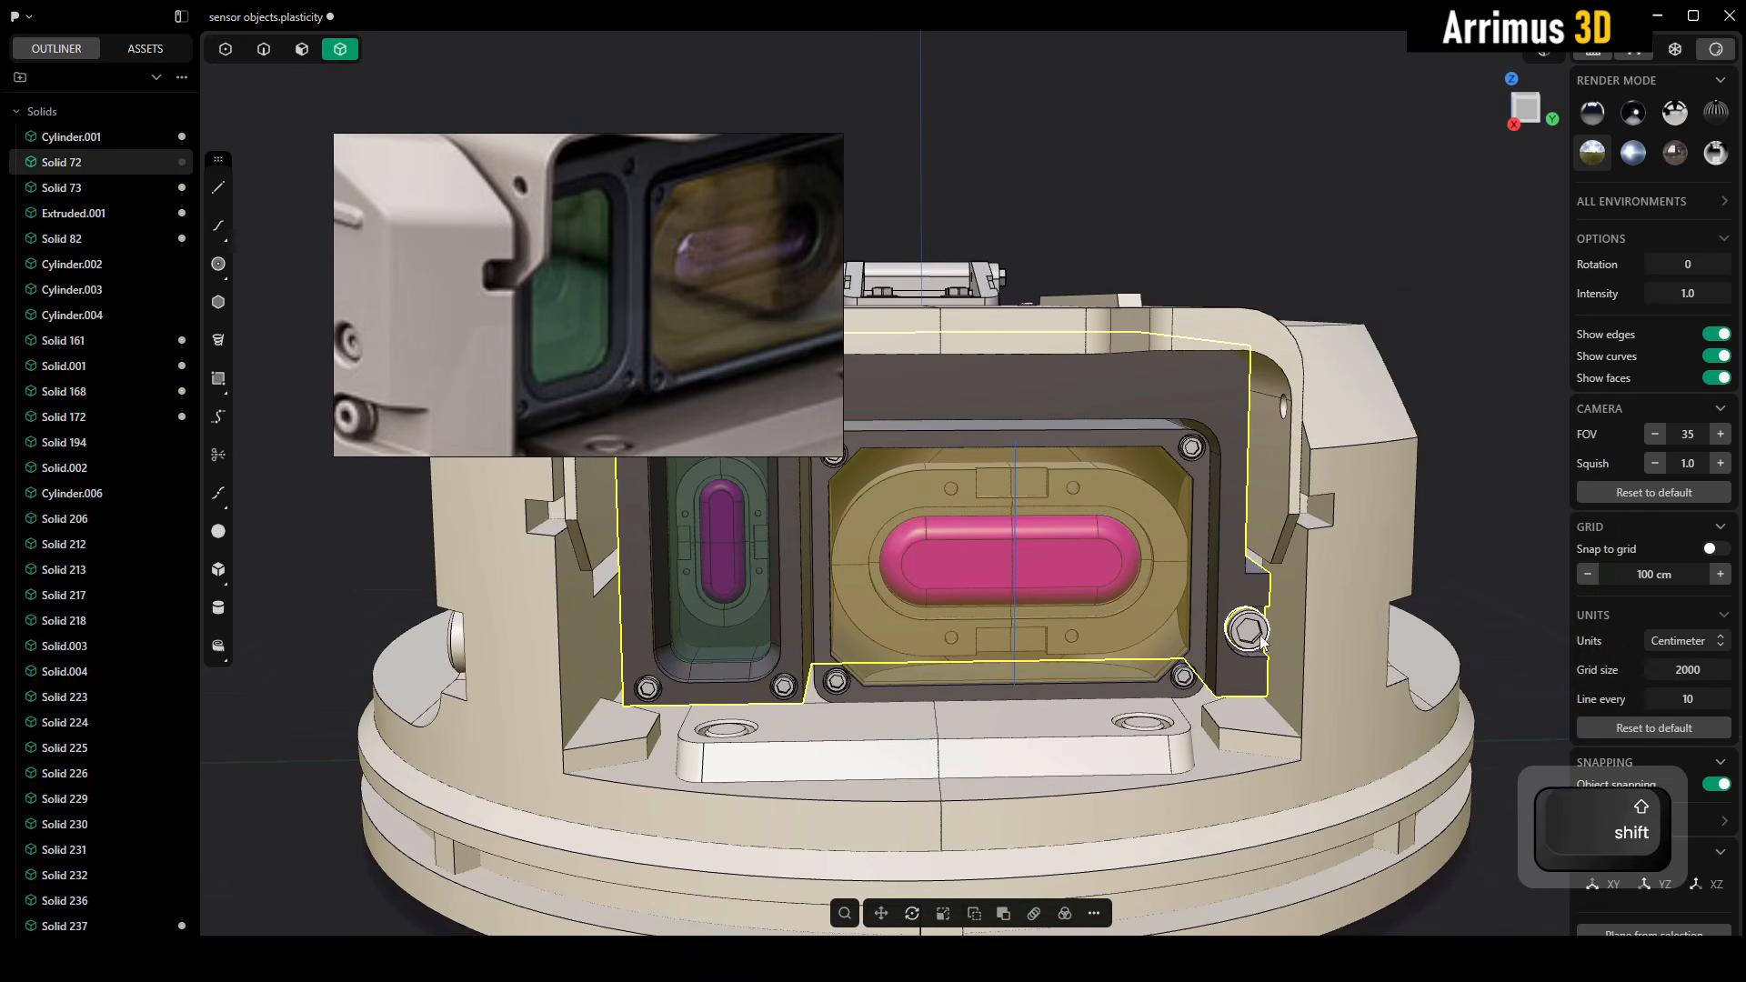
key("alt+q")
middle_click_drag(1242, 537, 1286, 489)
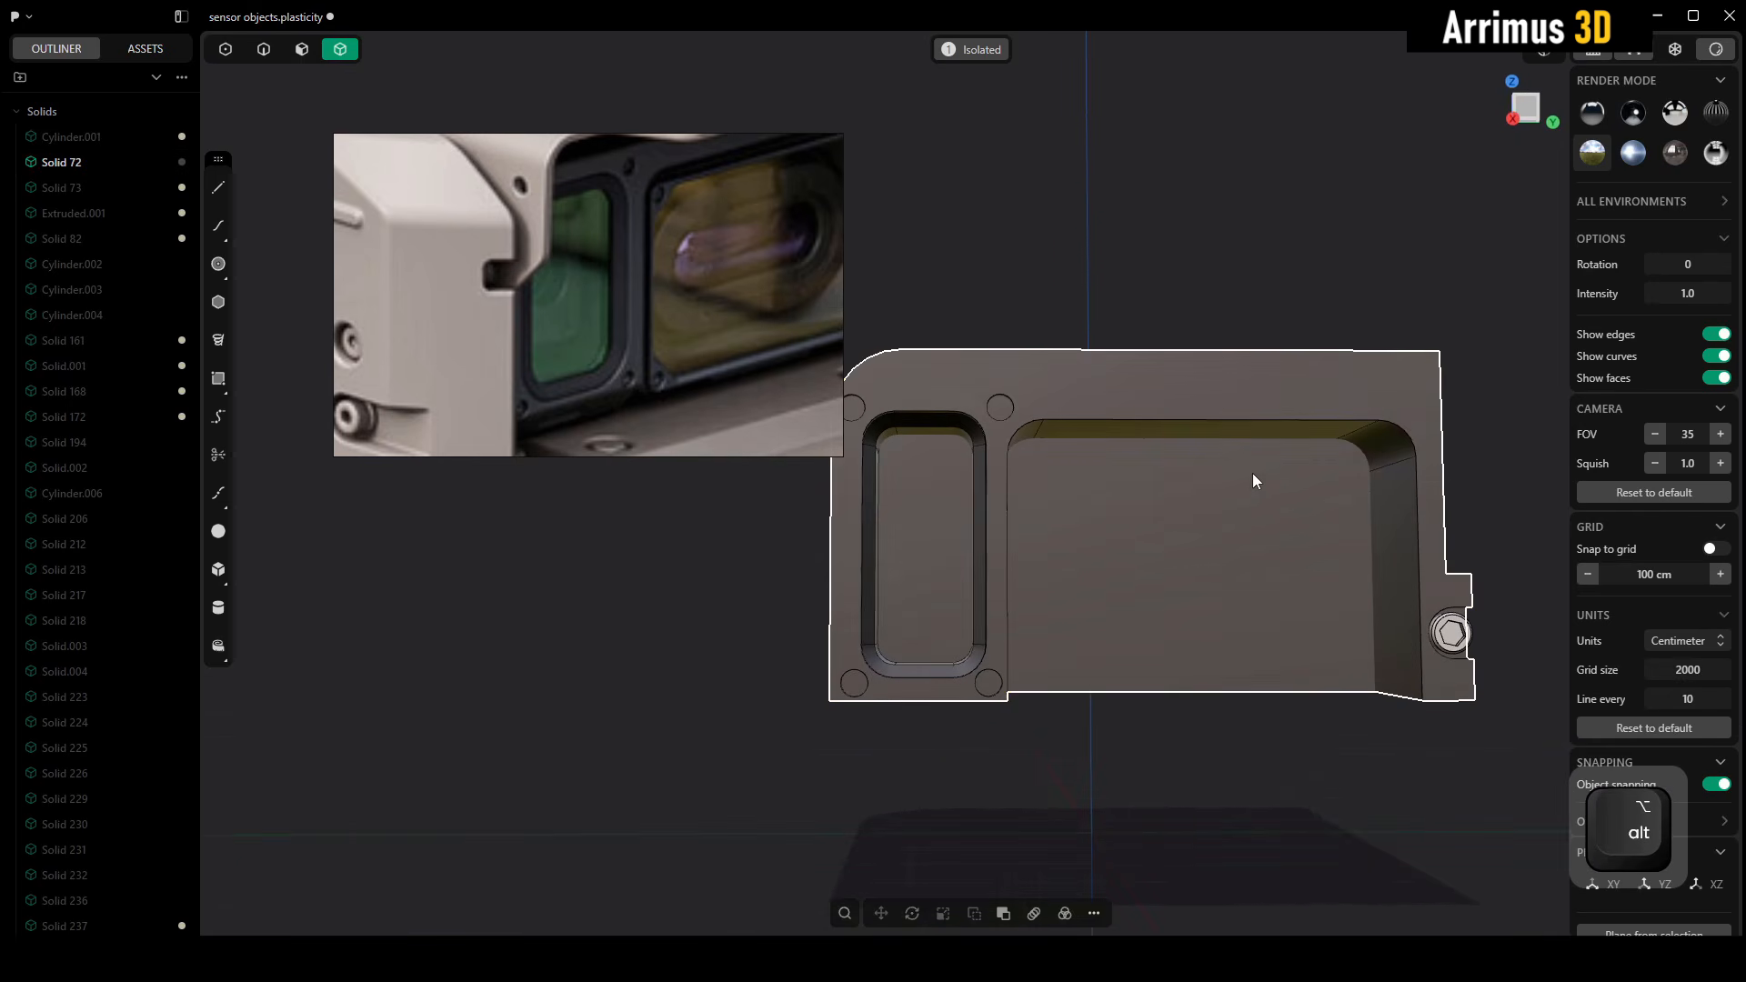
left_click(1252, 471)
key("alt+x")
key("y")
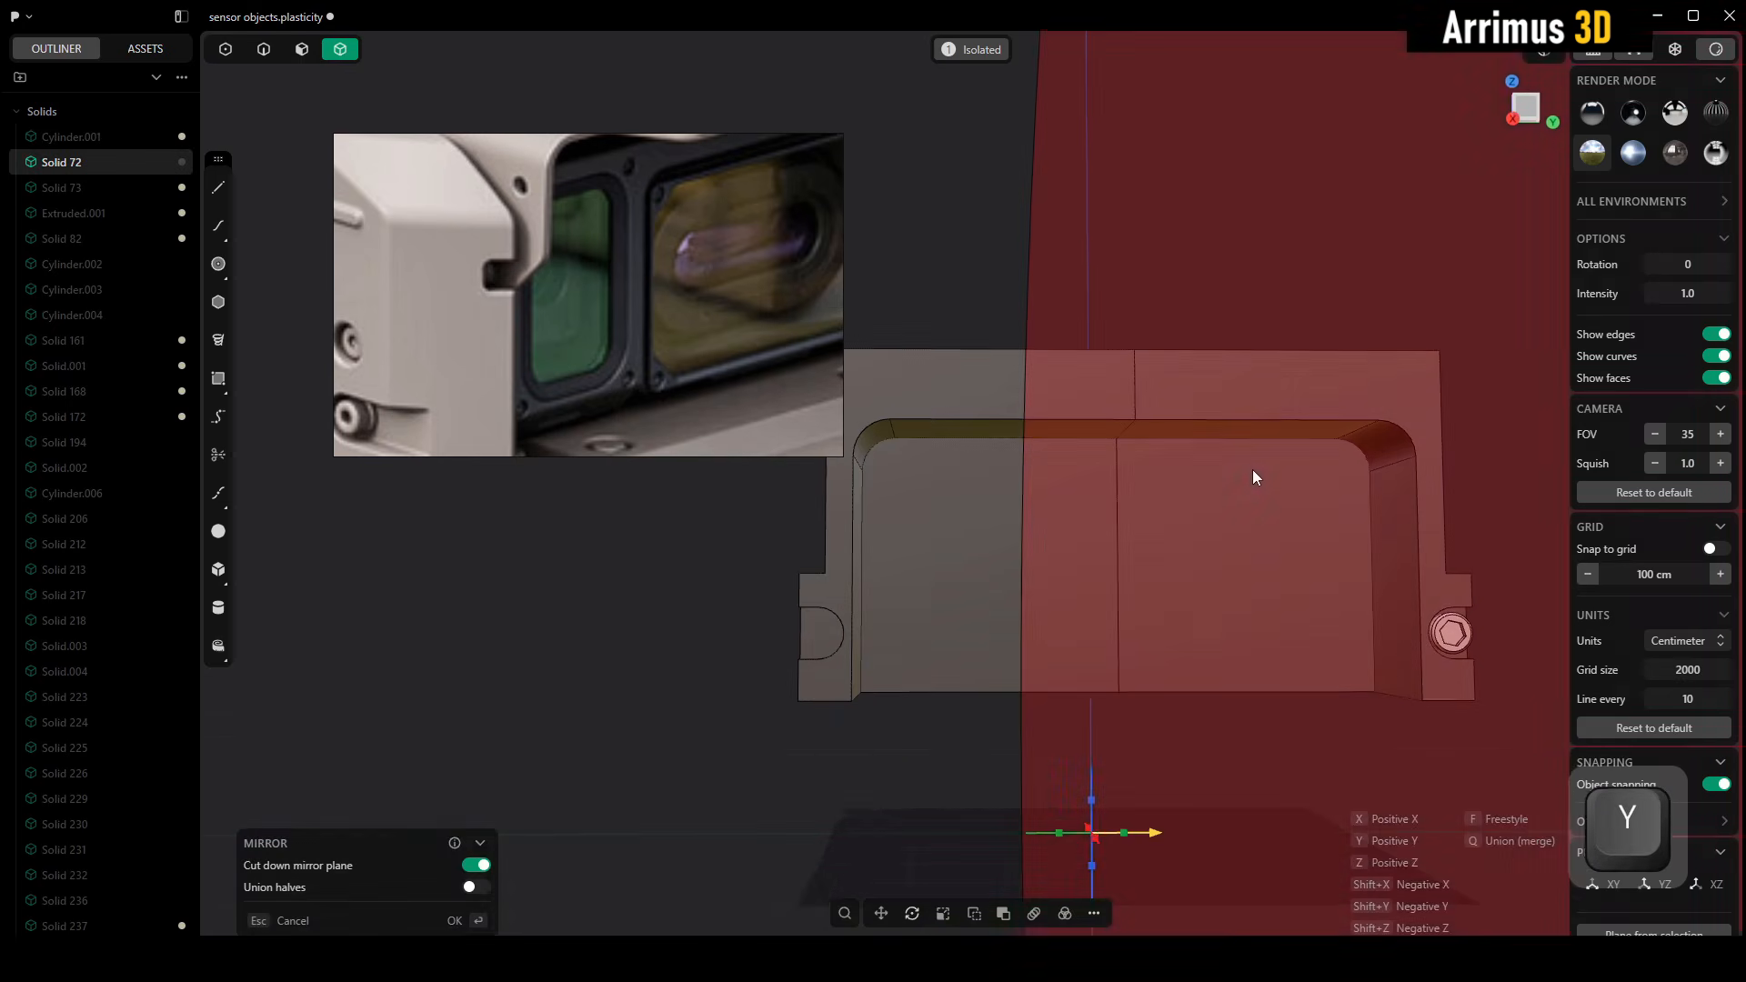
key("shift+y")
key("Escape")
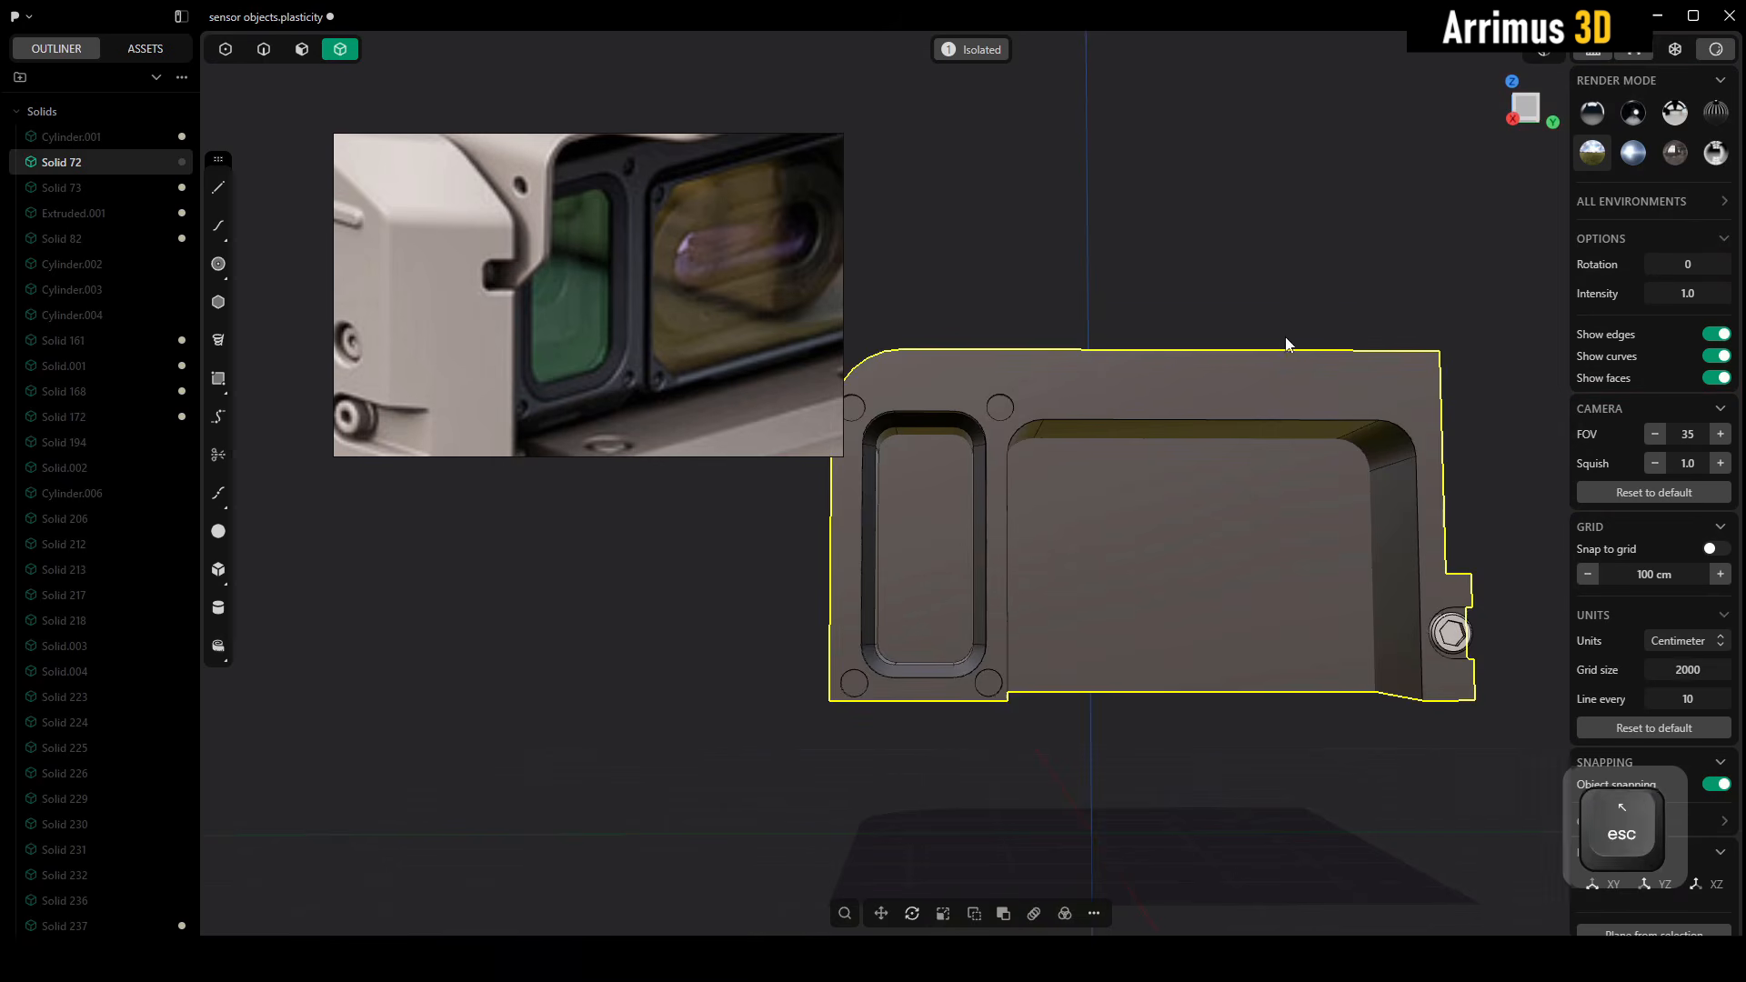
key("Escape")
Mirror the side screw across the Y axis to the opposite side of the frame body
middle_click_drag(1259, 426, 1279, 524, "alt")
middle_click_drag(1192, 580, 1104, 536)
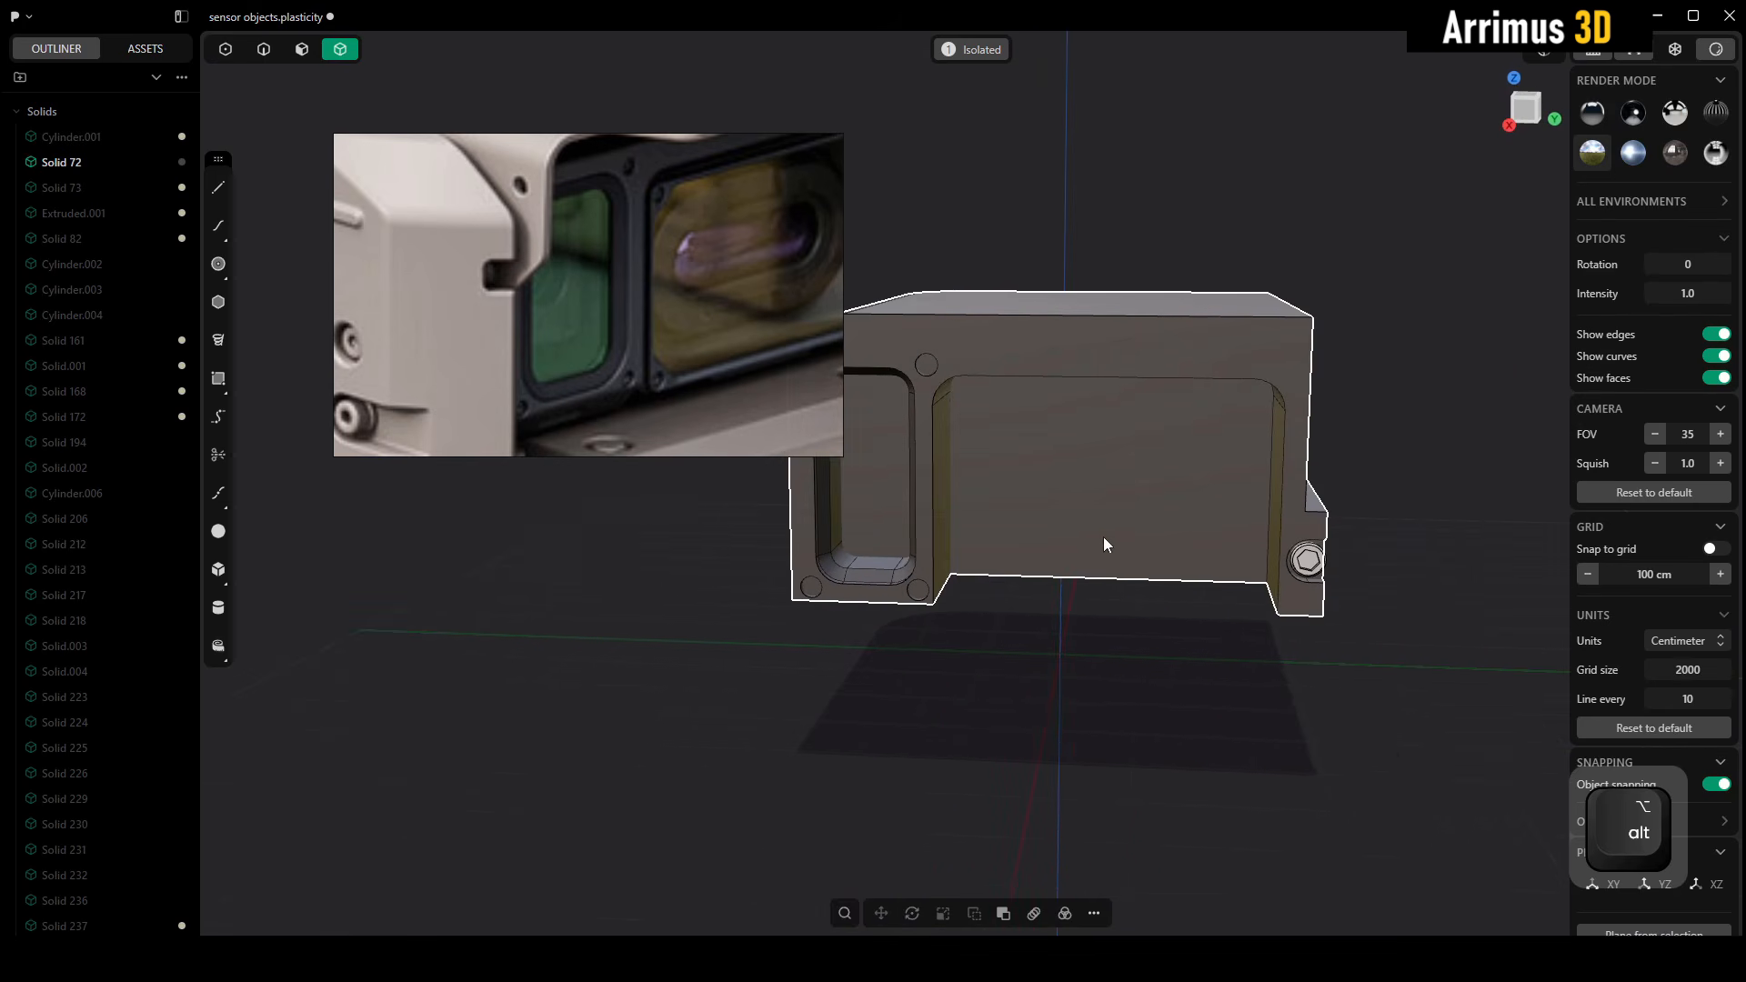
left_click(1312, 570)
key("alt+x")
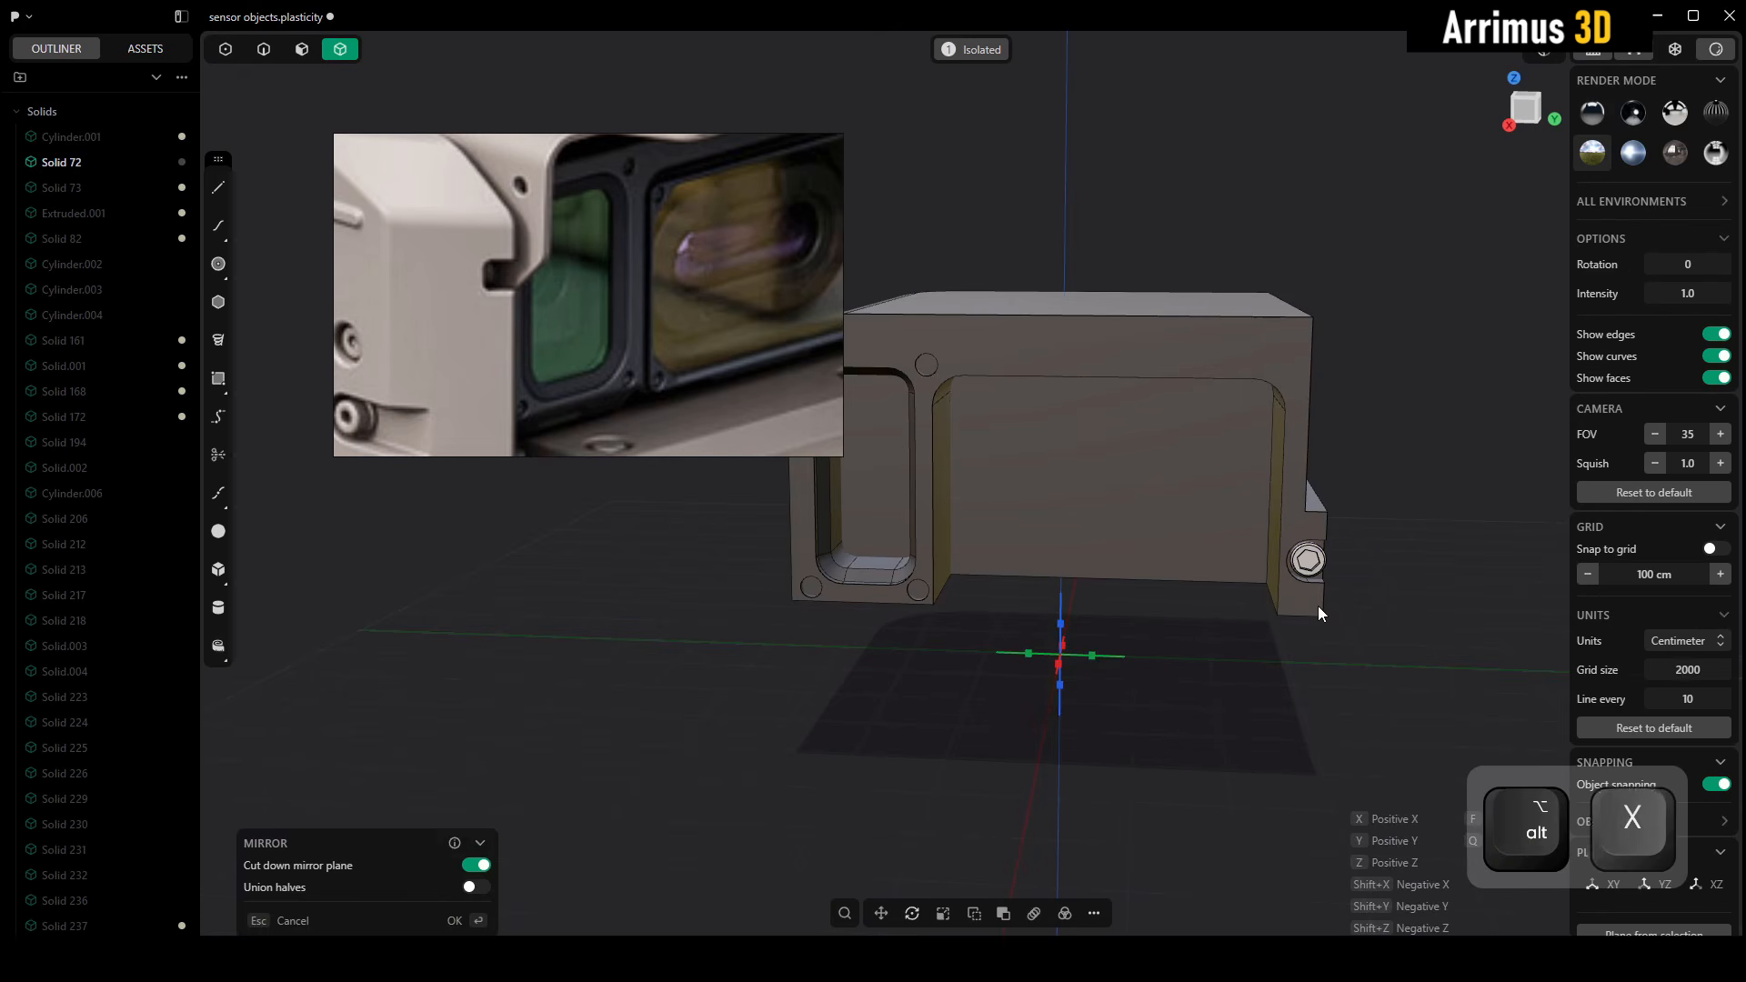
key("y")
left_click(1230, 666)
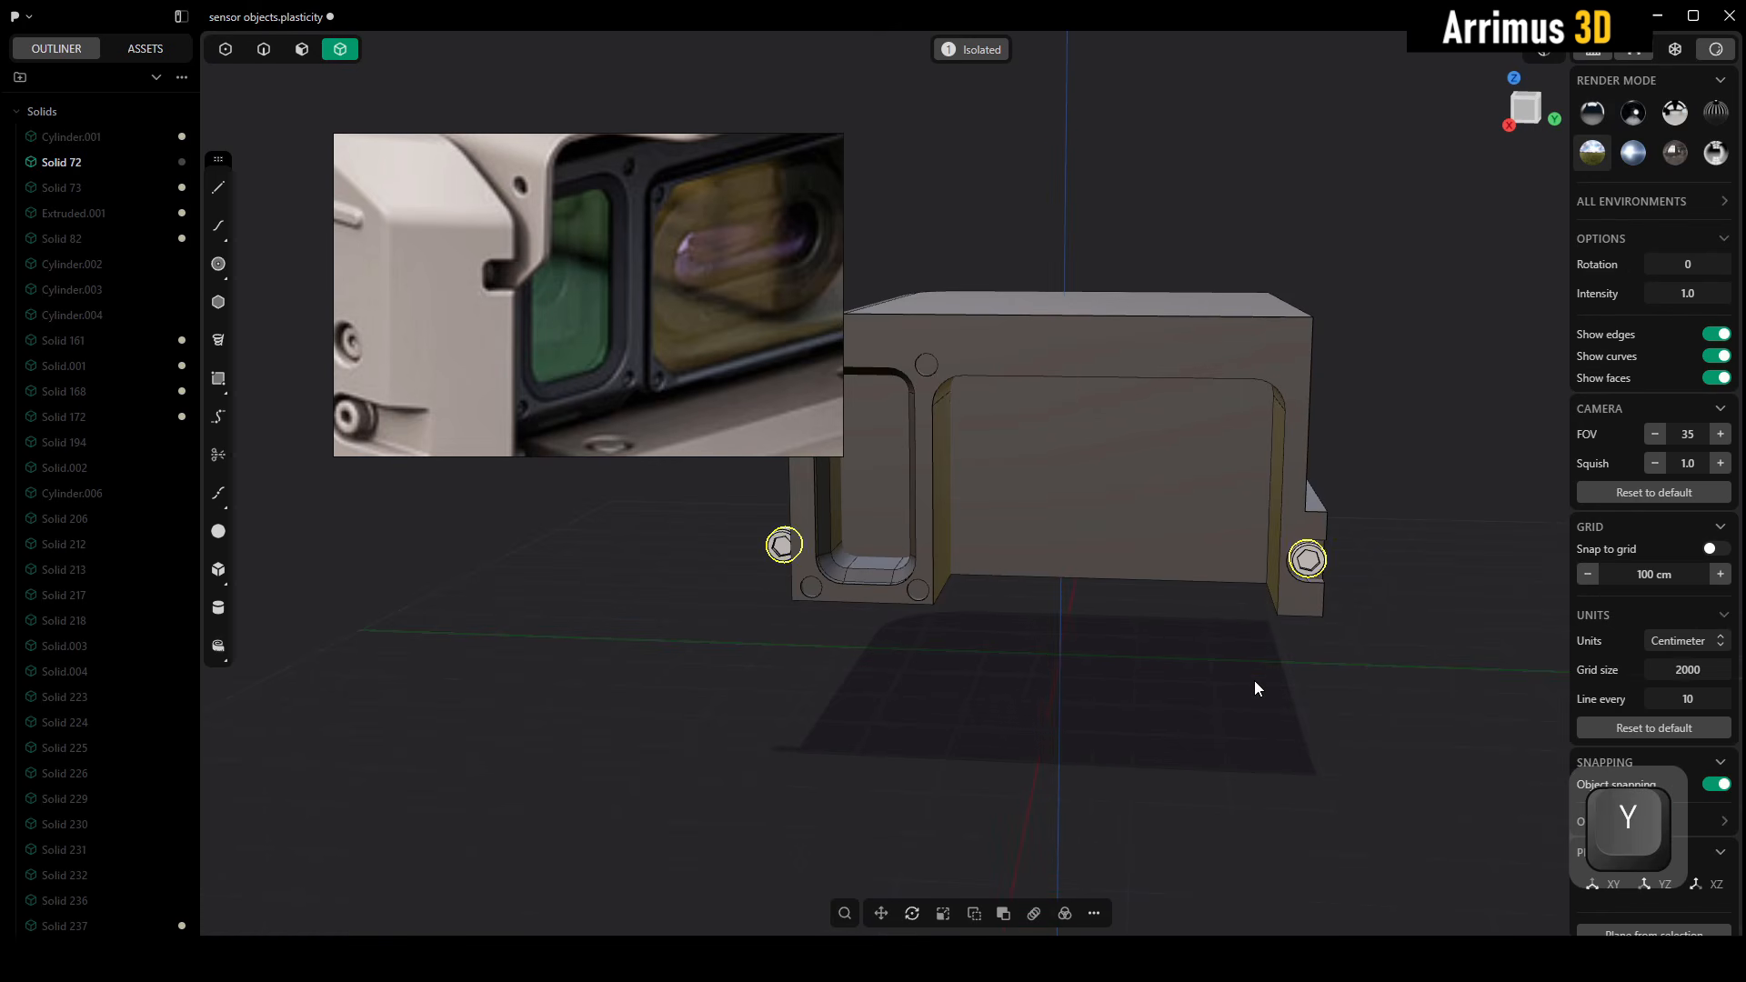
mouse_move(1252, 622)
middle_mouse_down()
mouse_move(1220, 619)
mouse_move(1291, 573)
mouse_move(1246, 640)
mouse_move(1224, 631)
mouse_move(1243, 633)
middle_mouse_up()
middle_click_drag(1251, 624, 1344, 520)
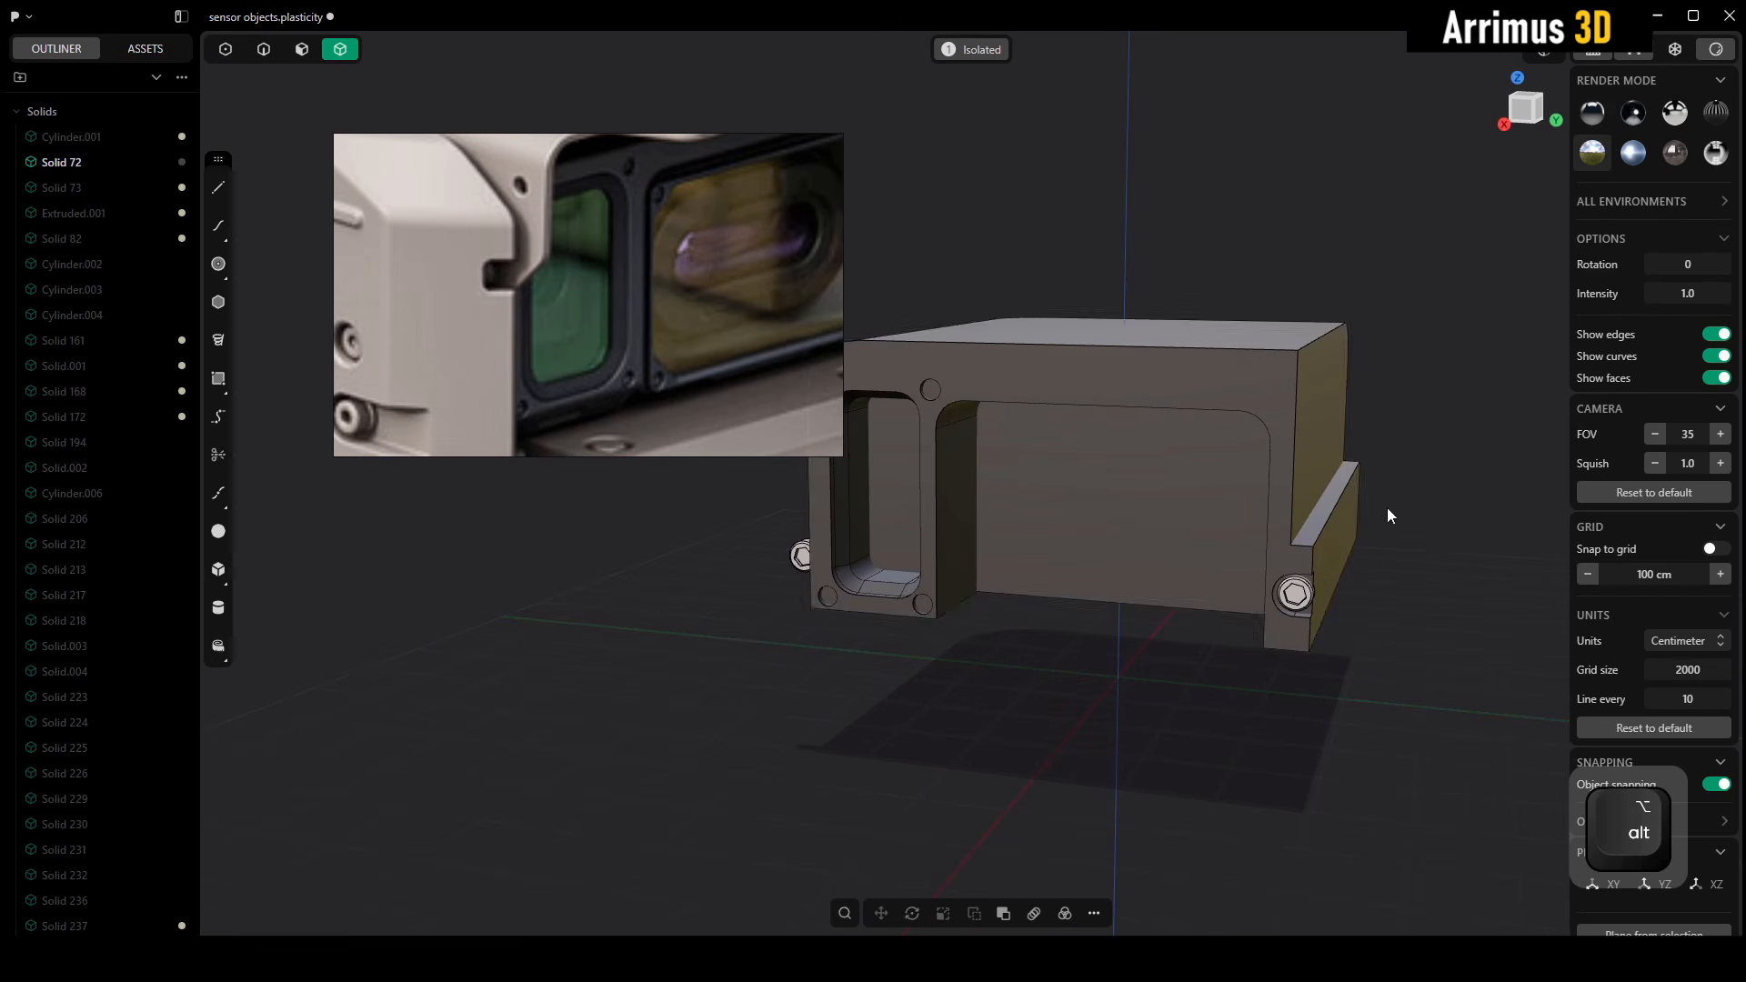
key("4")
left_click(1330, 509)
scroll(1334, 509, "up", 3)
key("c")
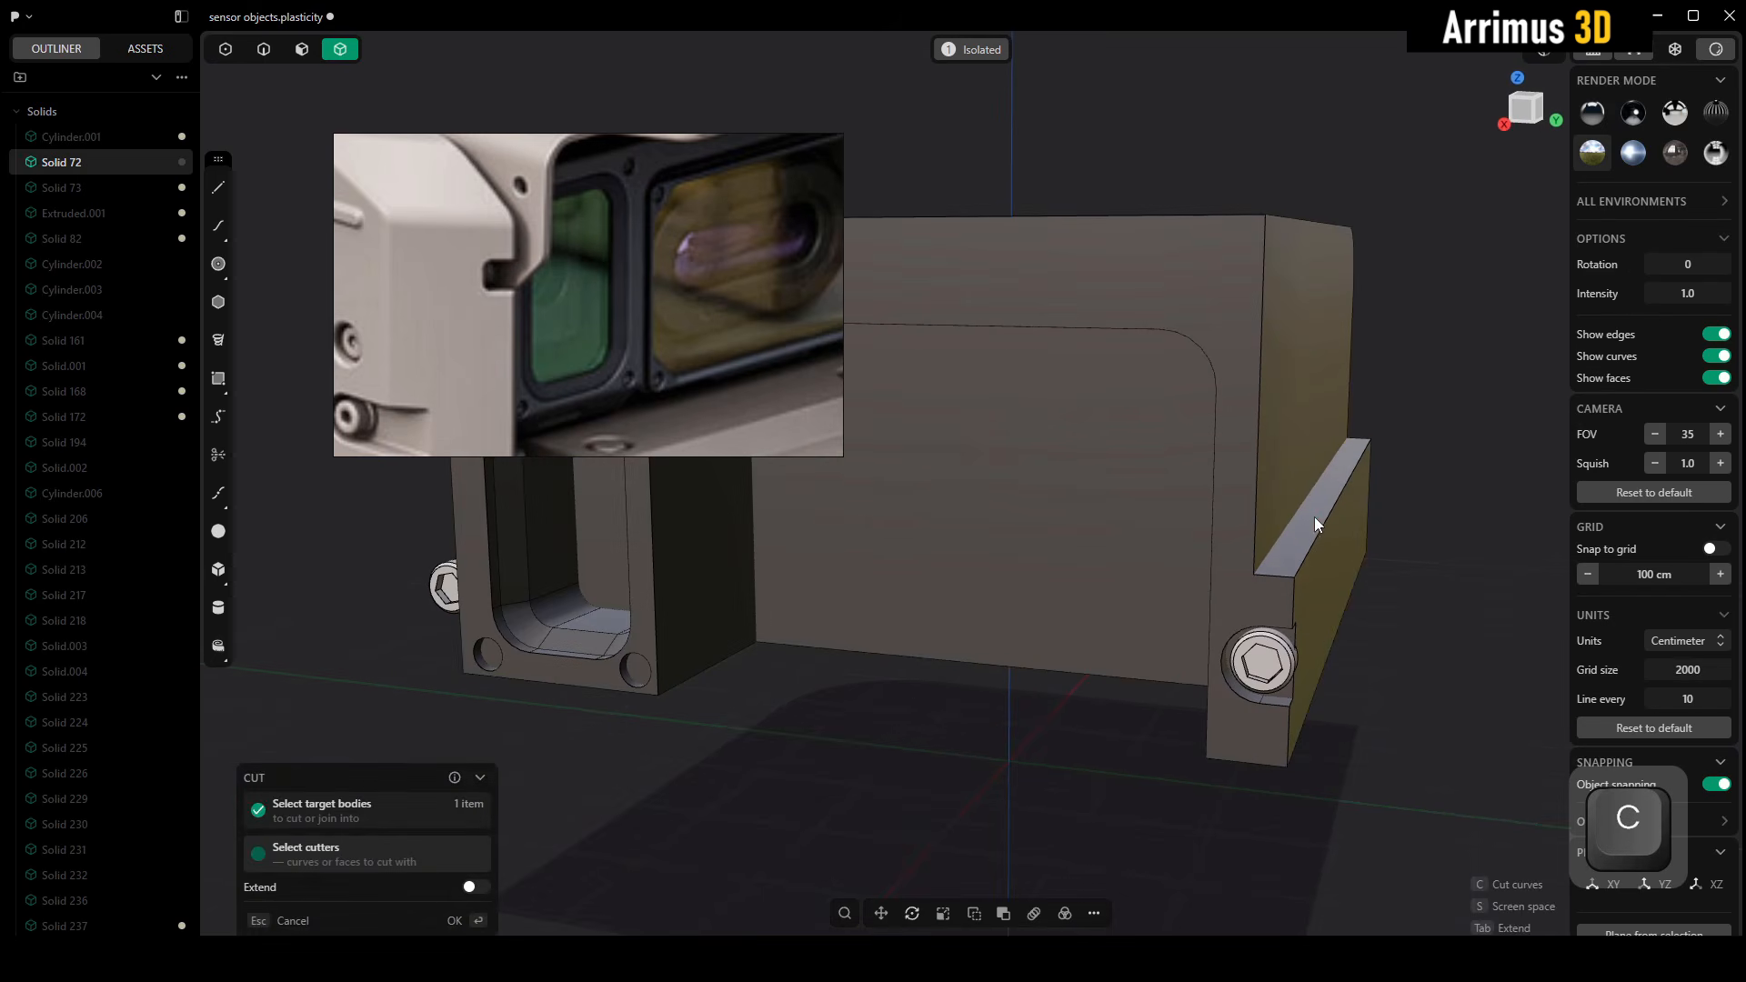
key("Escape")
Try to cut the frame body using the side lug's upper face as the cutter, and undo it
left_click(1417, 524)
key("4")
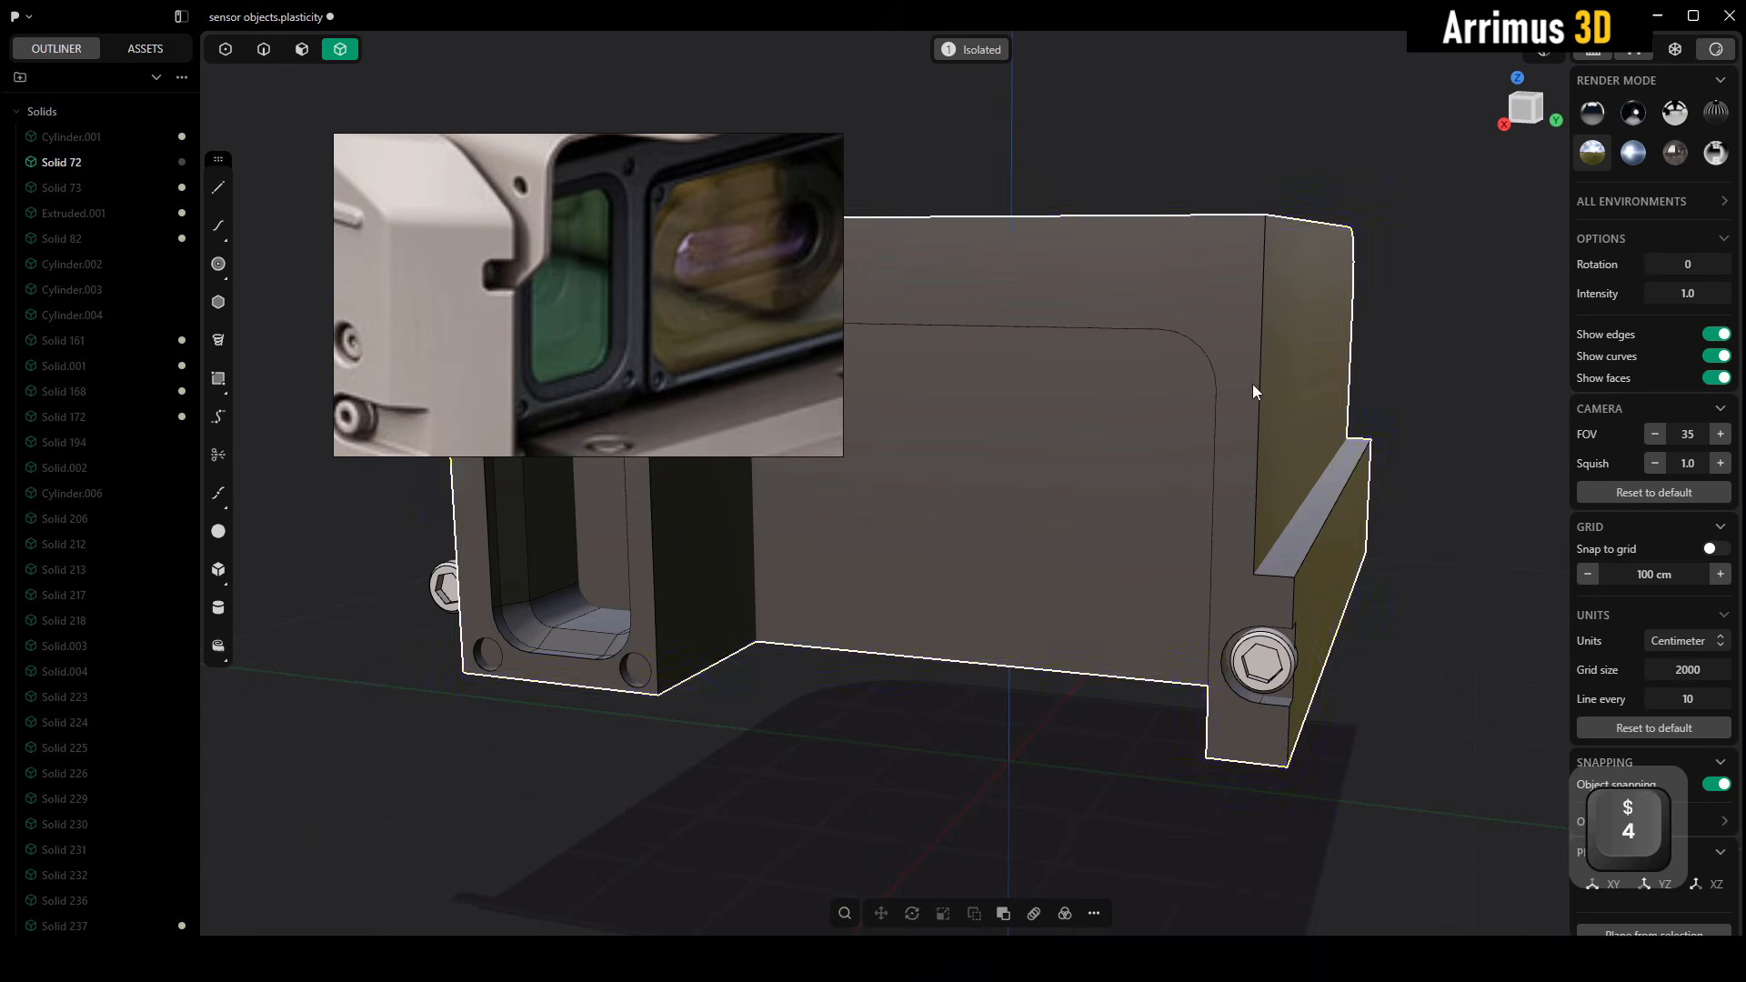
left_click(1252, 384)
key("c")
left_click(1317, 515)
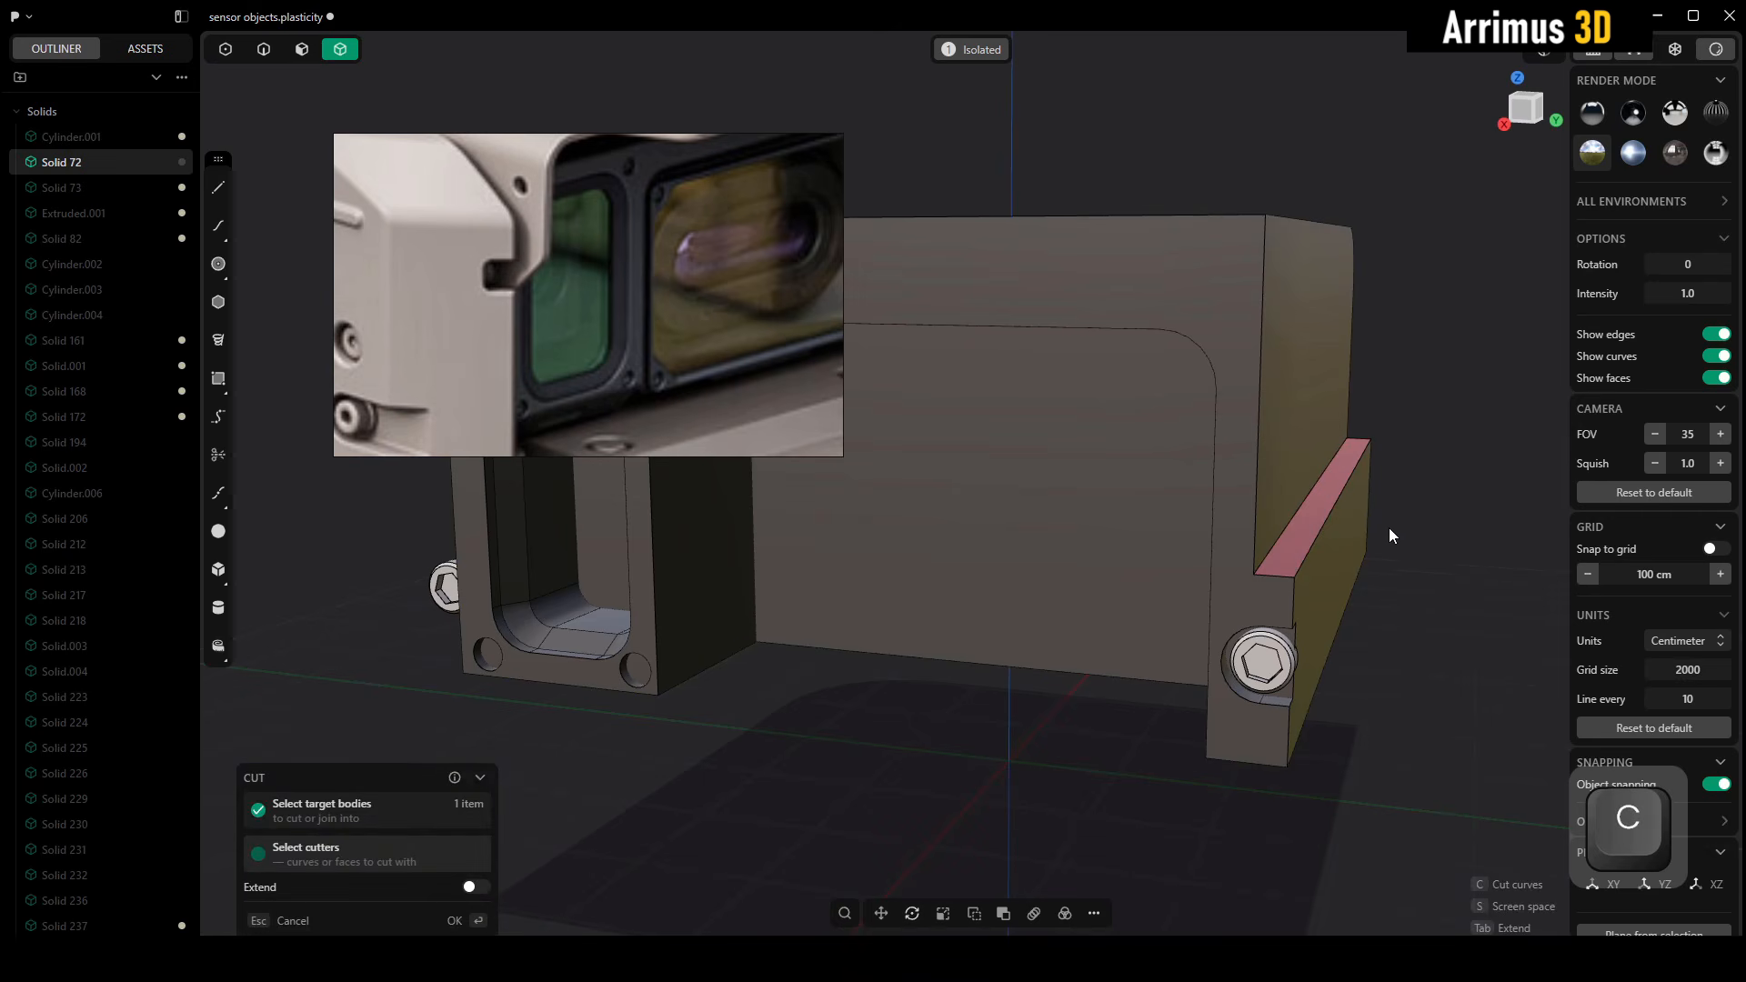
left_click_drag(1388, 546, 1279, 551, "alt")
key("ctrl+z")
left_click_drag(1414, 587, 1361, 613, "alt")
scroll(1290, 555, "up", 5)
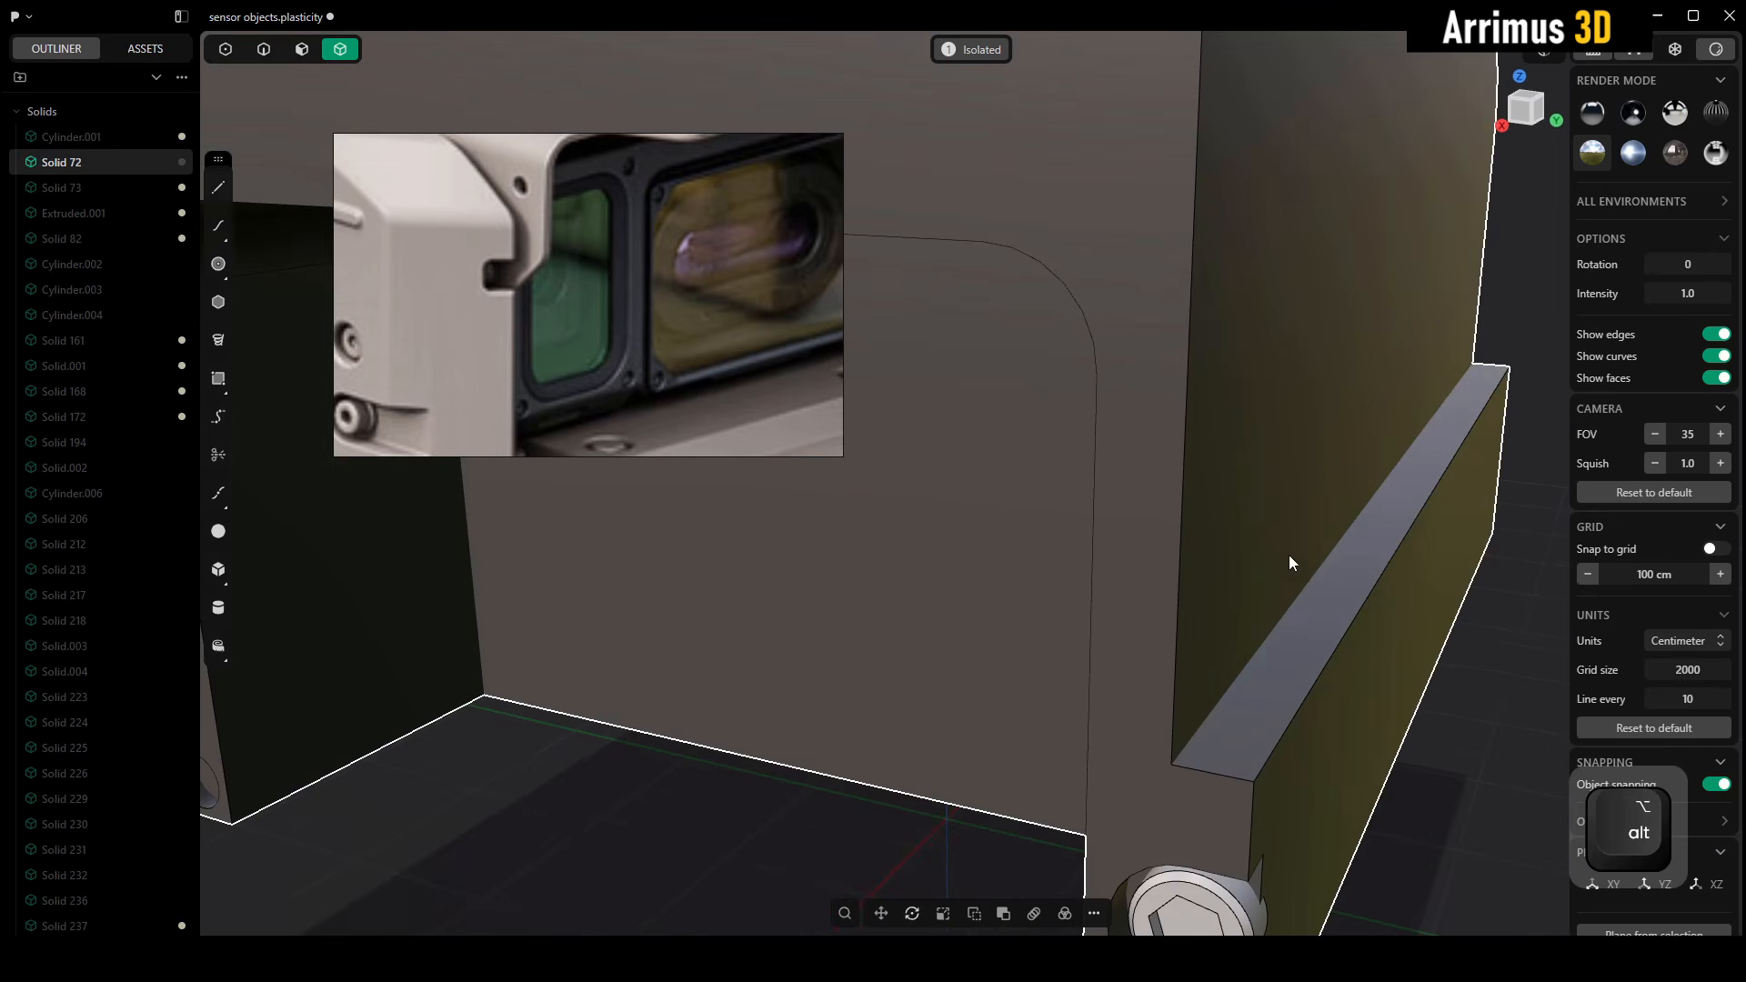
key("c")
left_click_drag(1329, 686, 1285, 530, "alt")
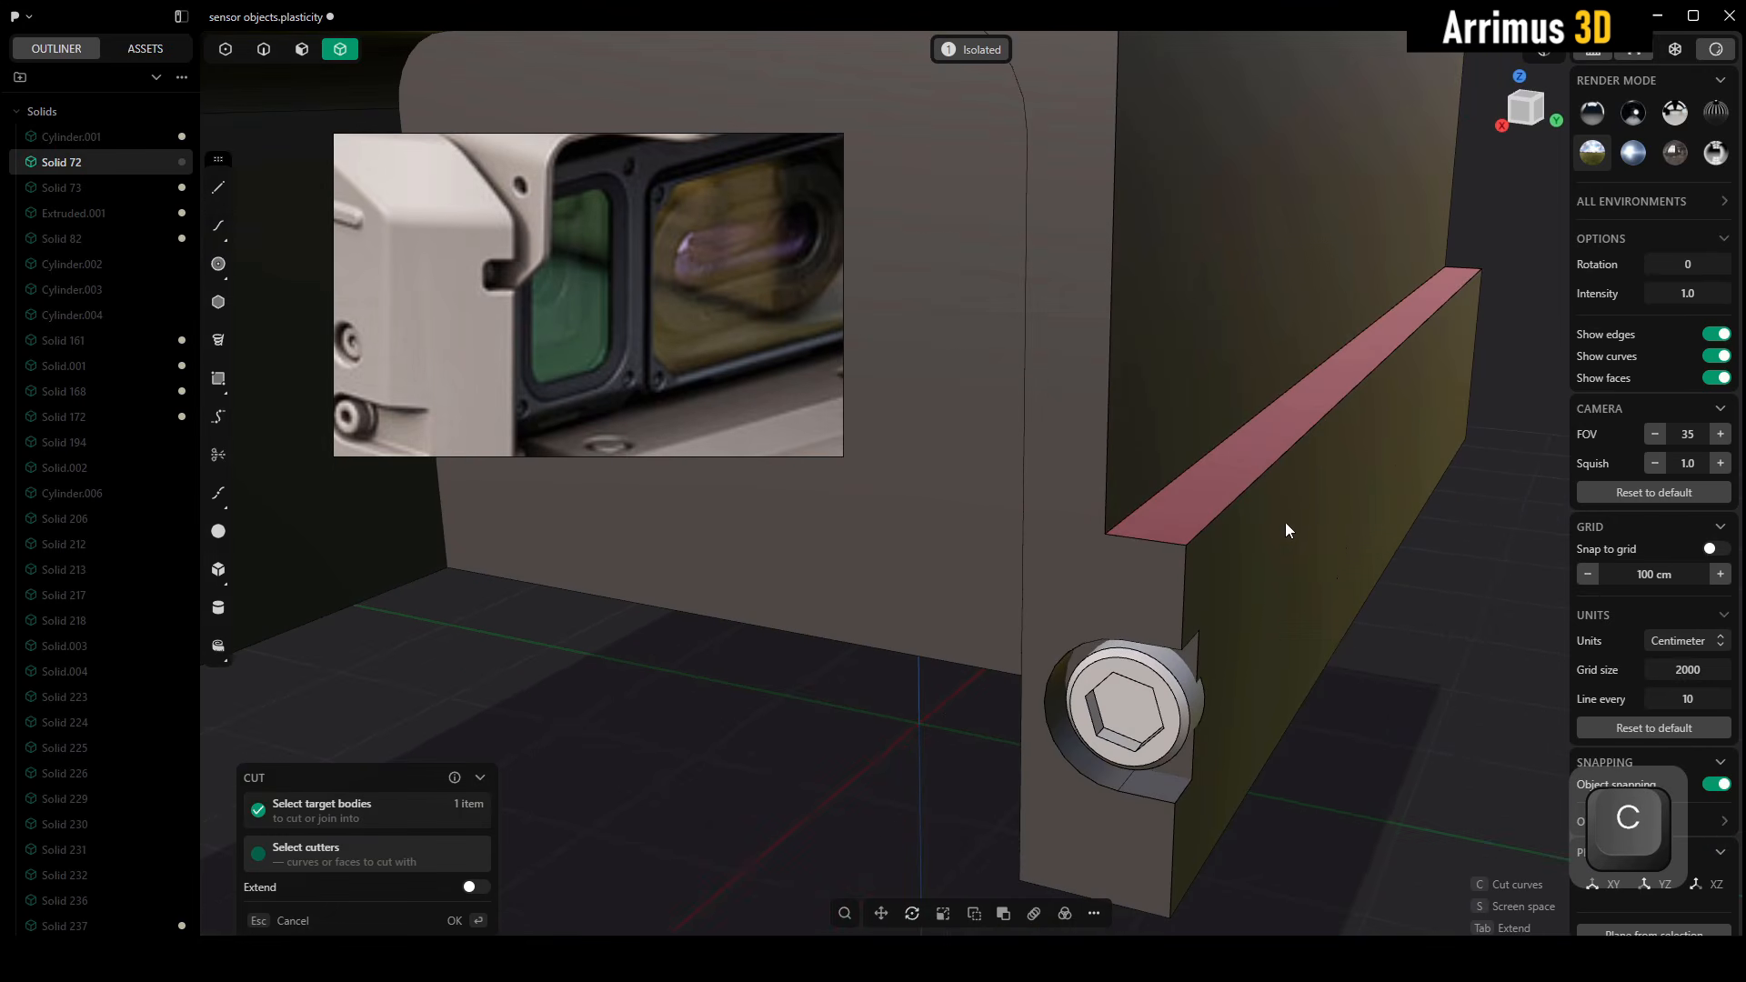
key("Escape")
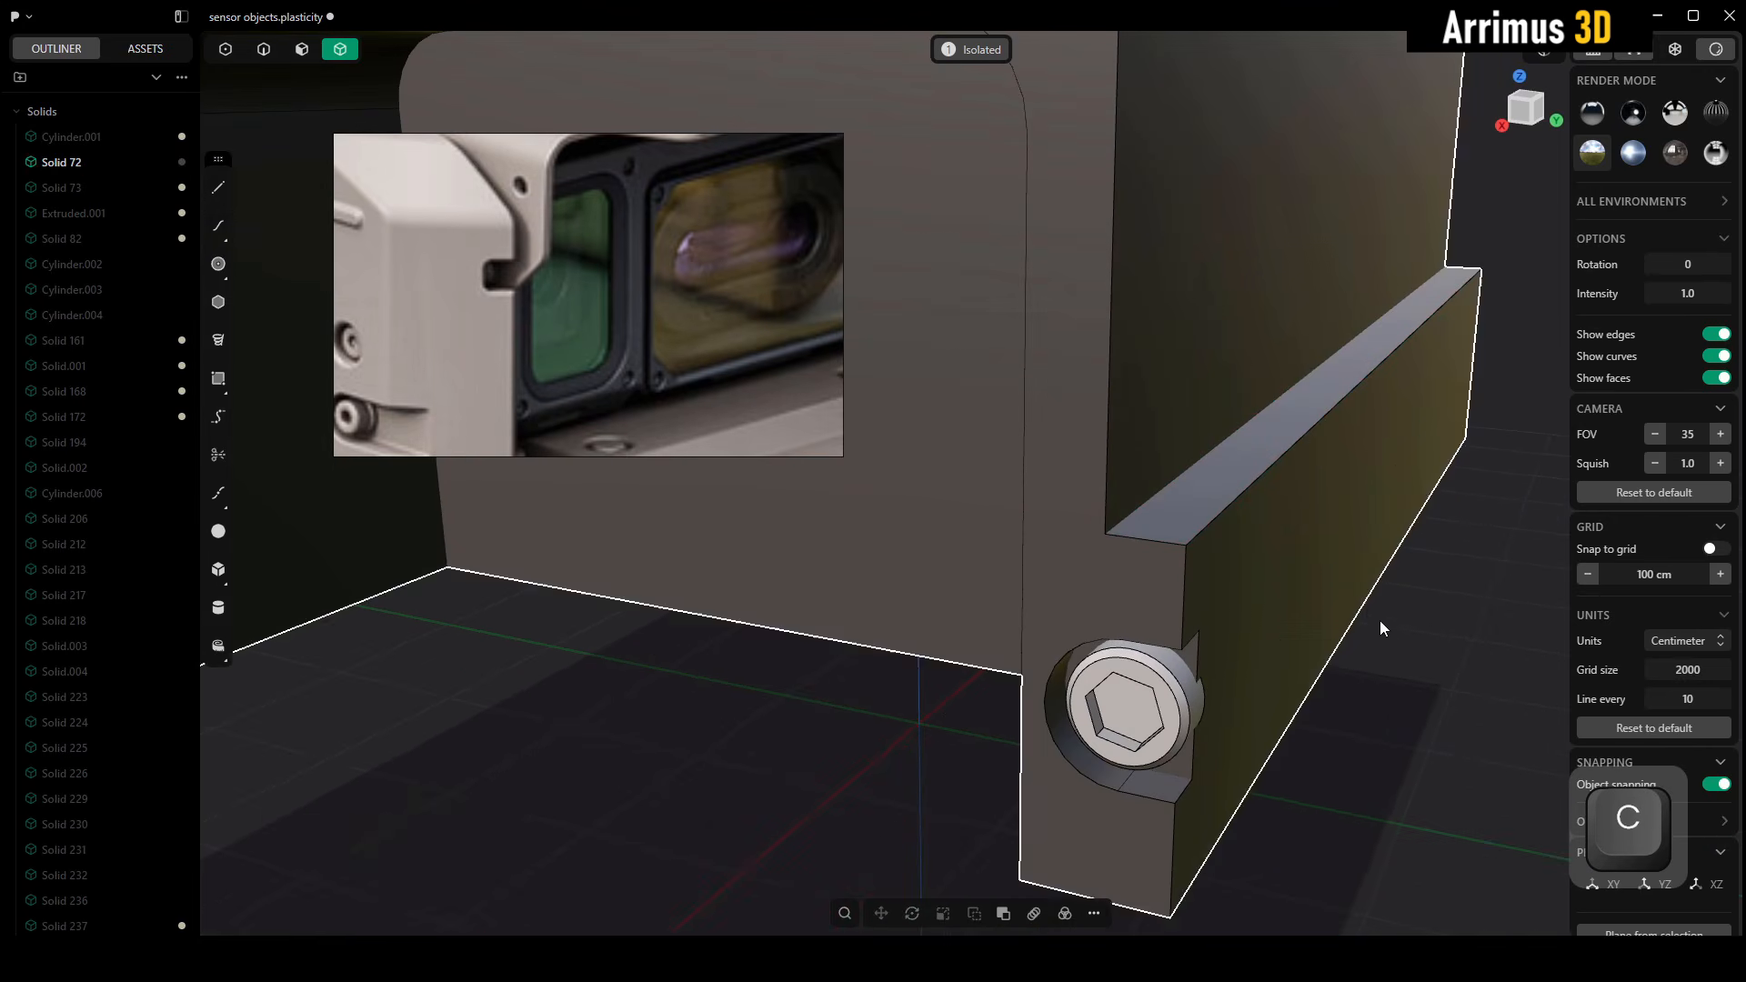
left_click(1241, 417)
scroll(1233, 417, "down", 3)
middle_click_drag(1229, 444, 1328, 426, "alt")
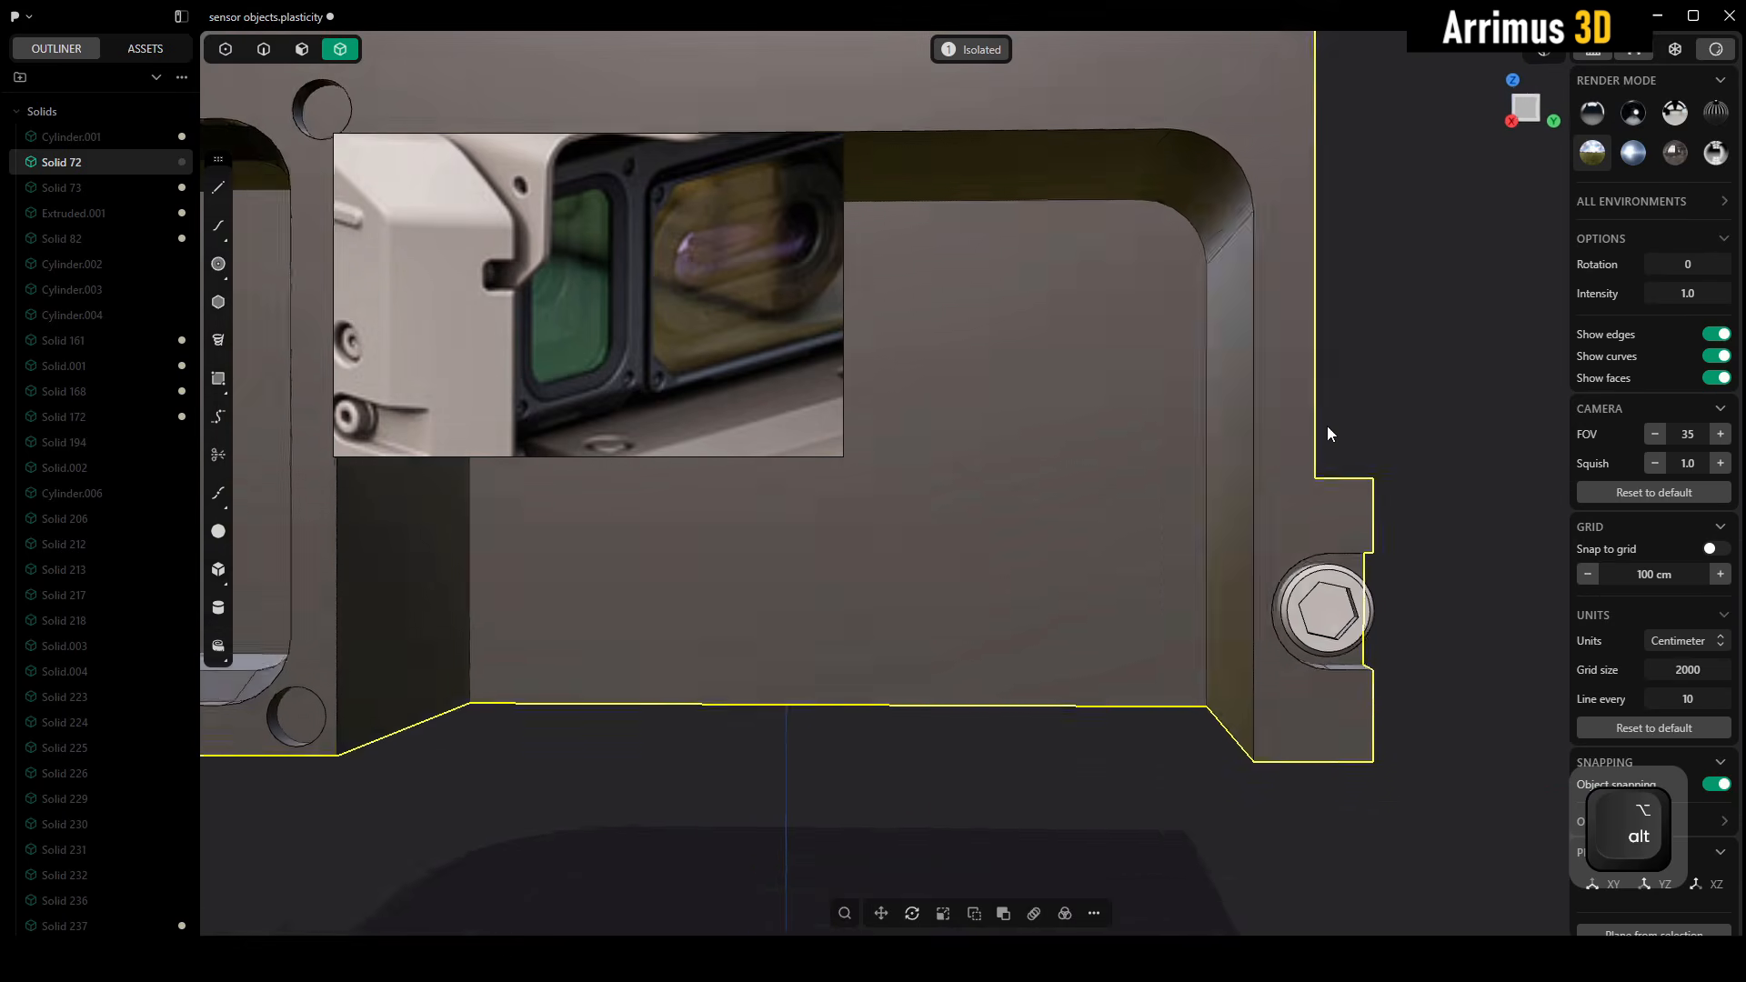
key("c")
middle_click_drag(1224, 355, 1181, 460)
key("Escape")
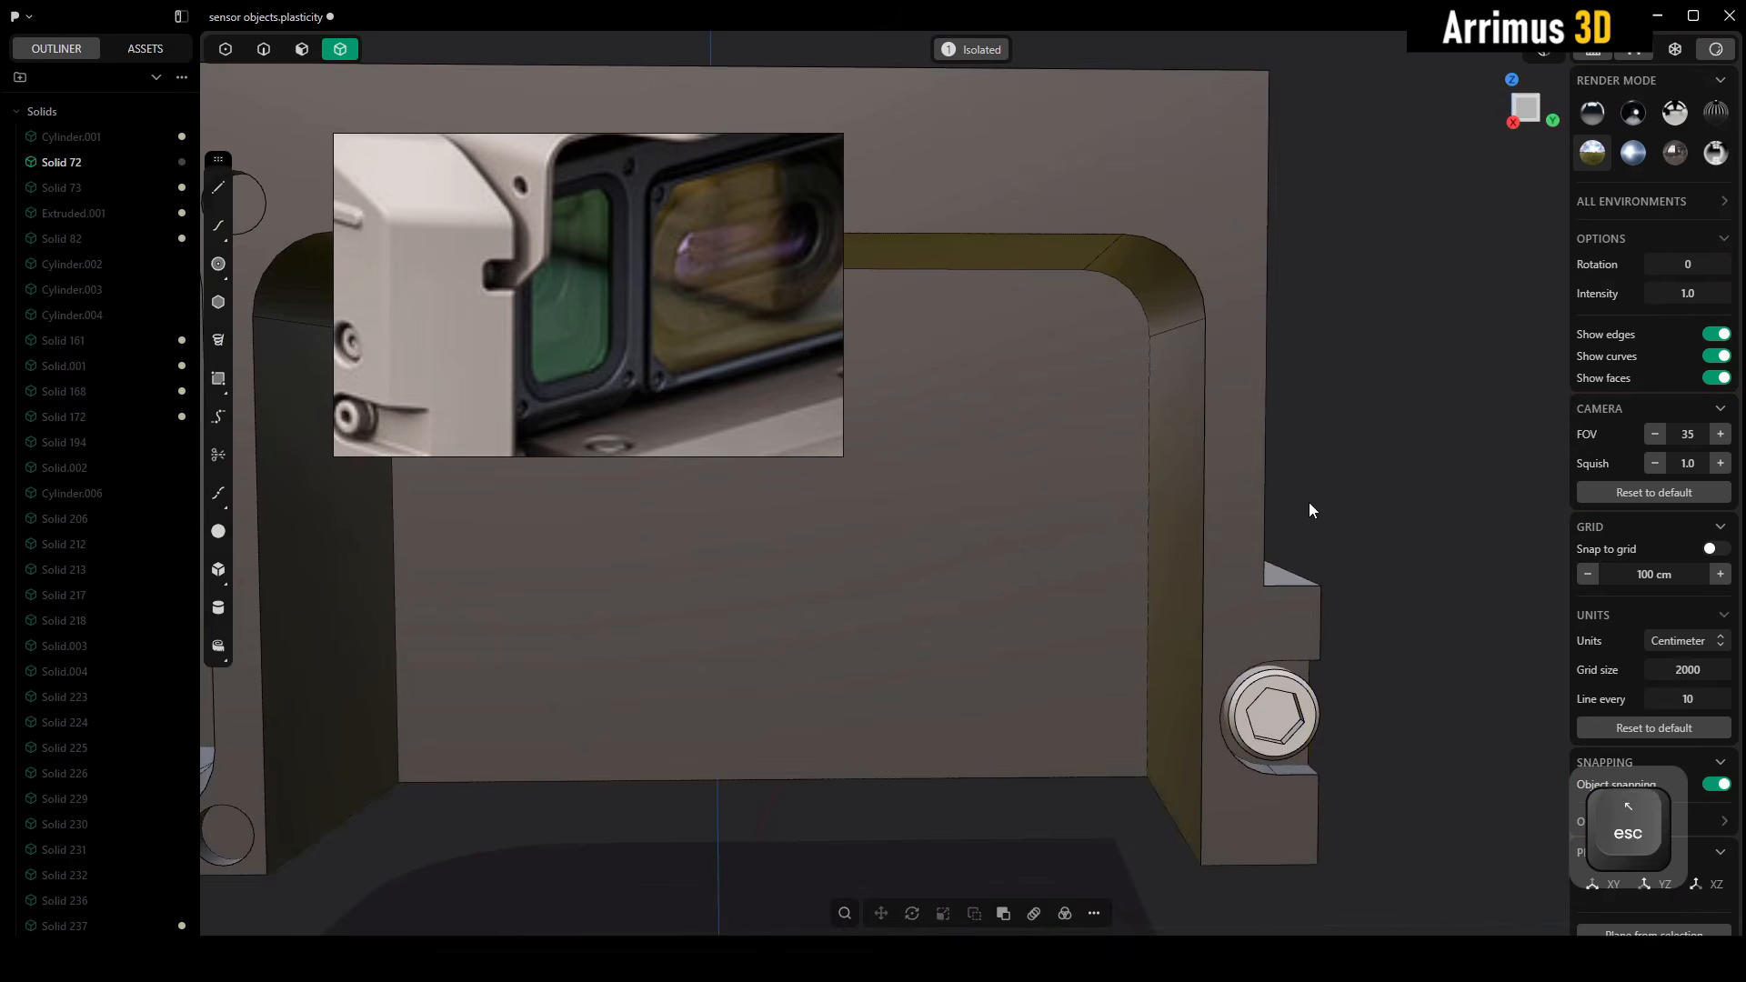
middle_click_drag(1377, 518, 1334, 378, "alt")
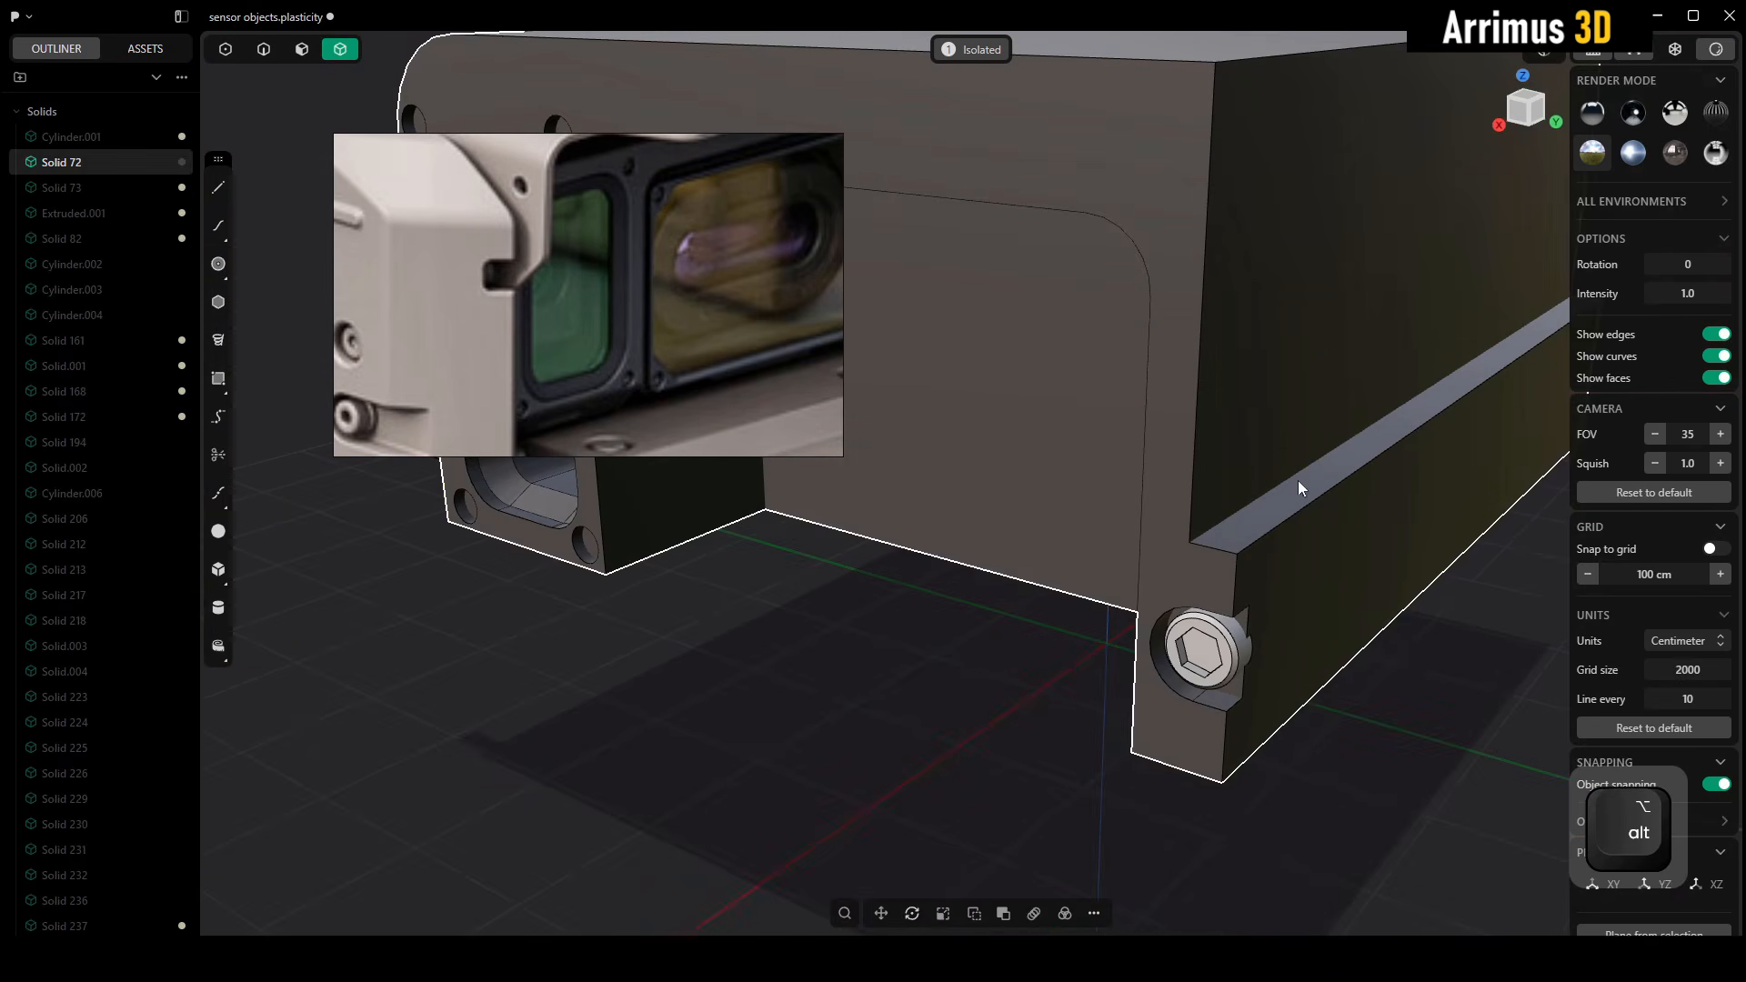
key("c")
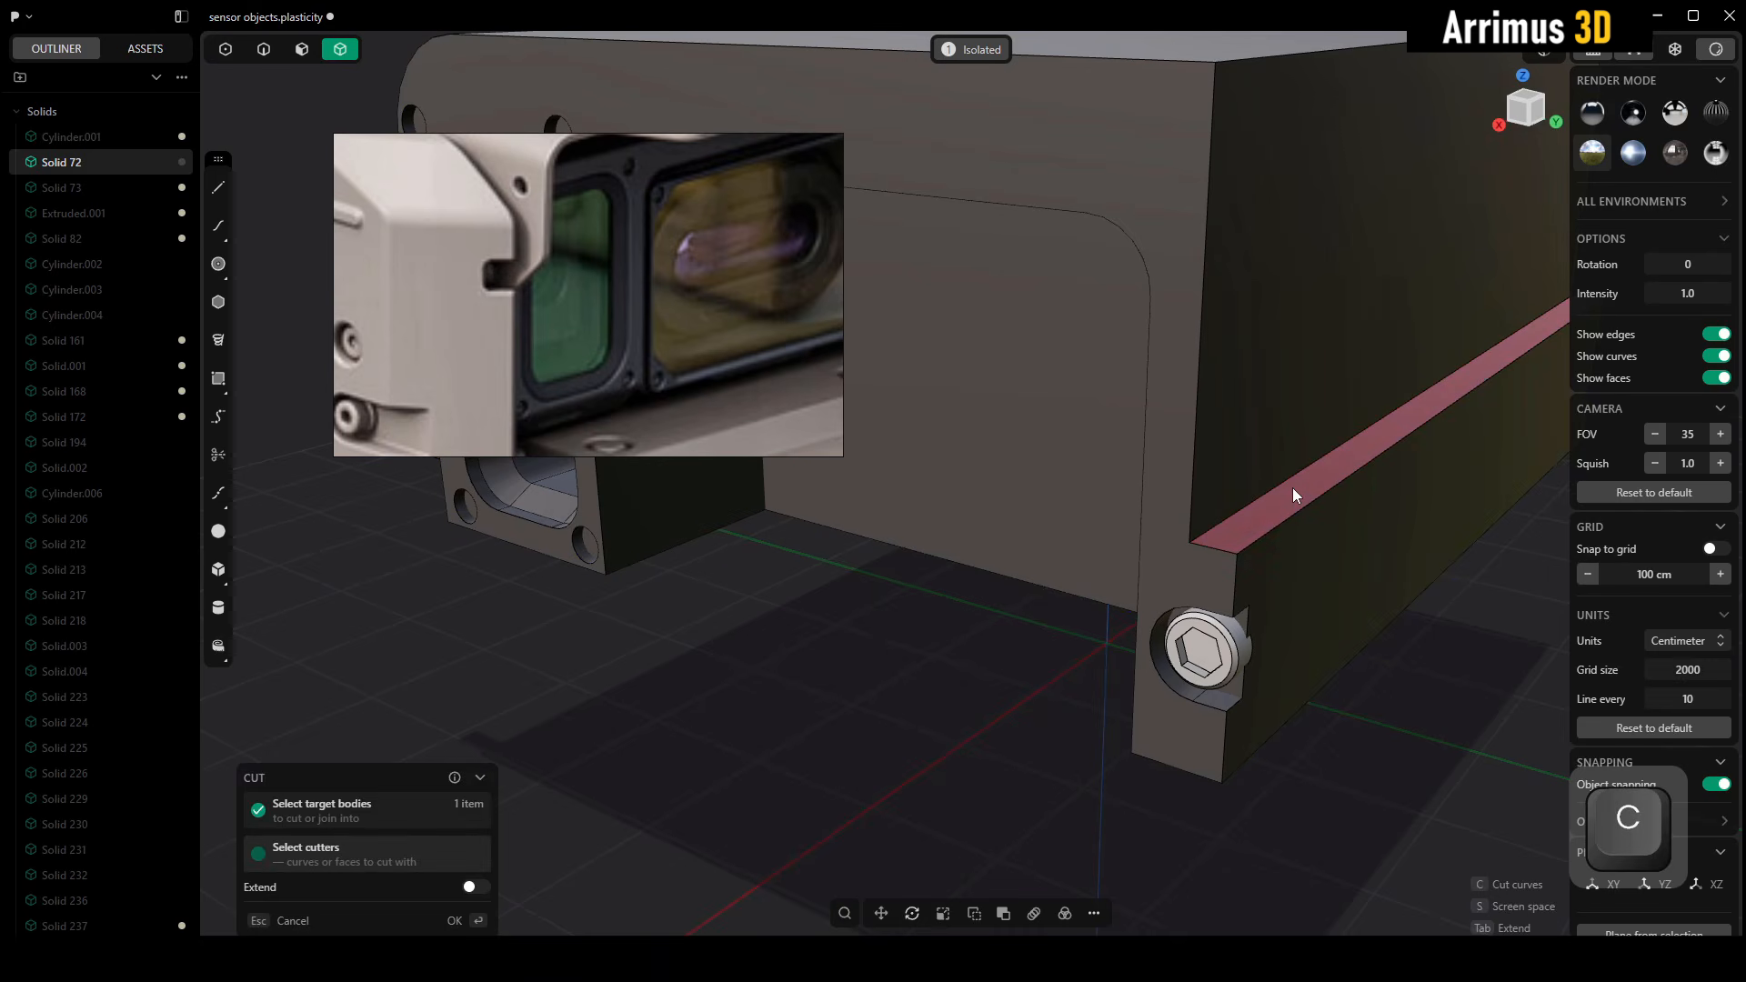
key("Escape")
middle_click_drag(980, 602, 1214, 467, "alt")
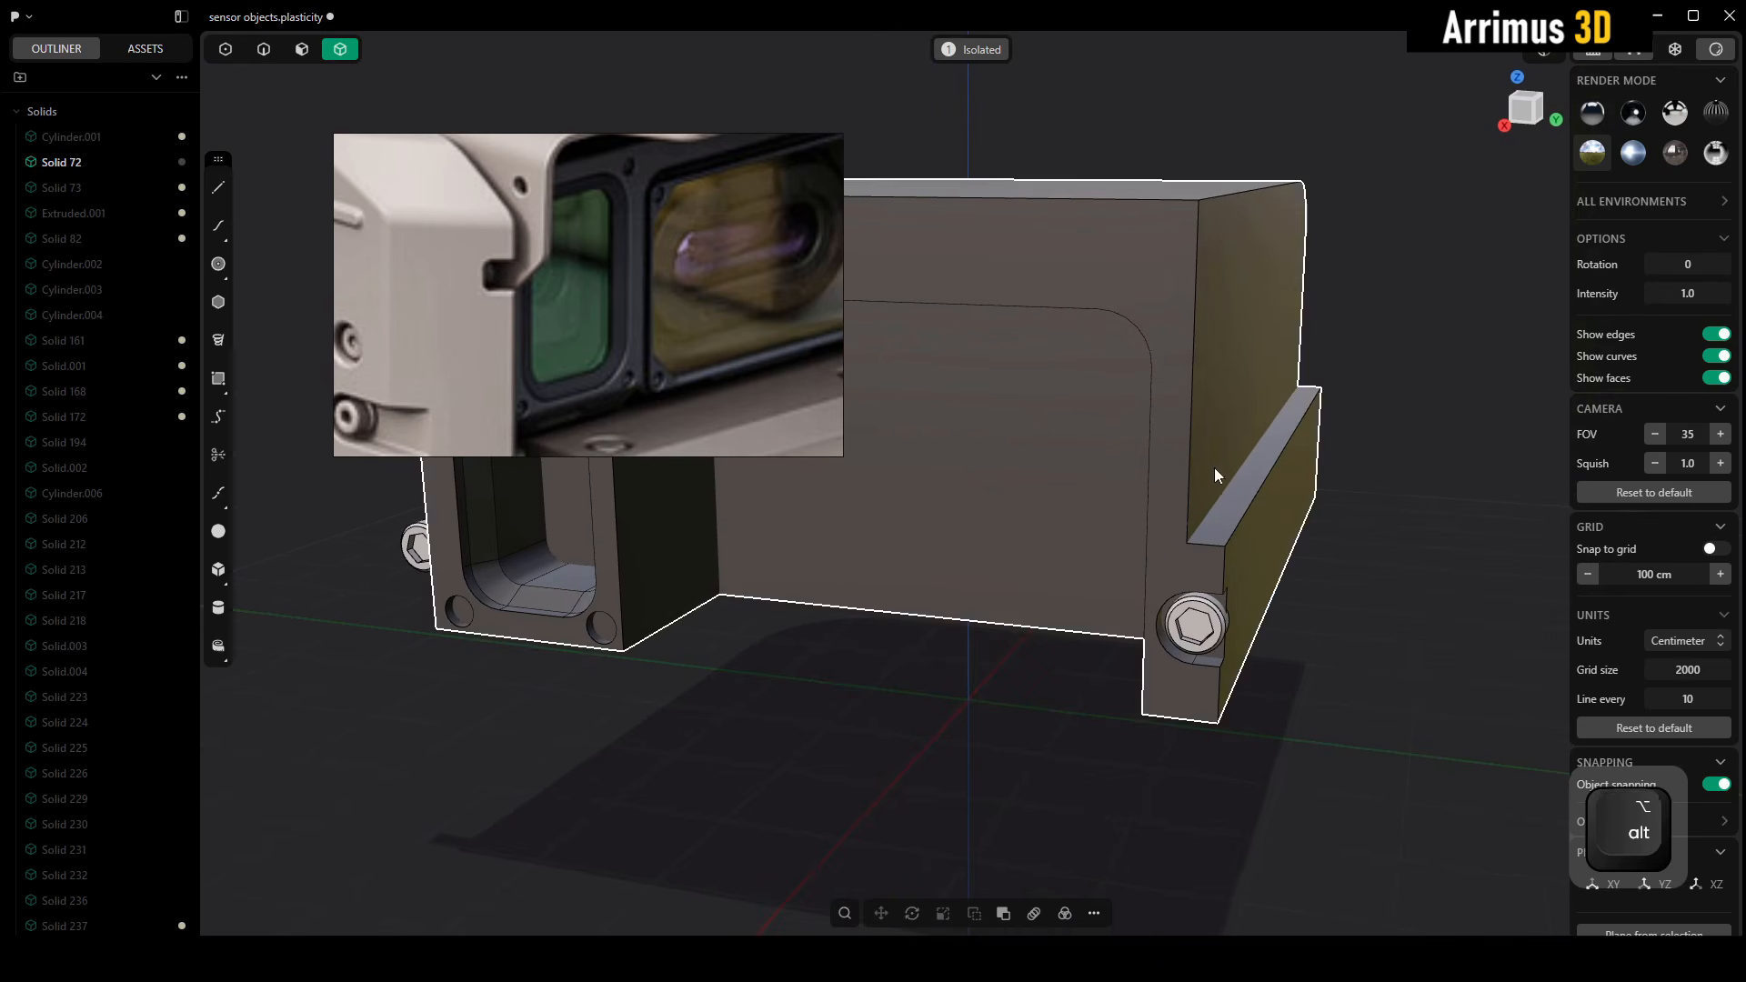
key("3")
left_click(1223, 446)
key("d")
key("Escape")
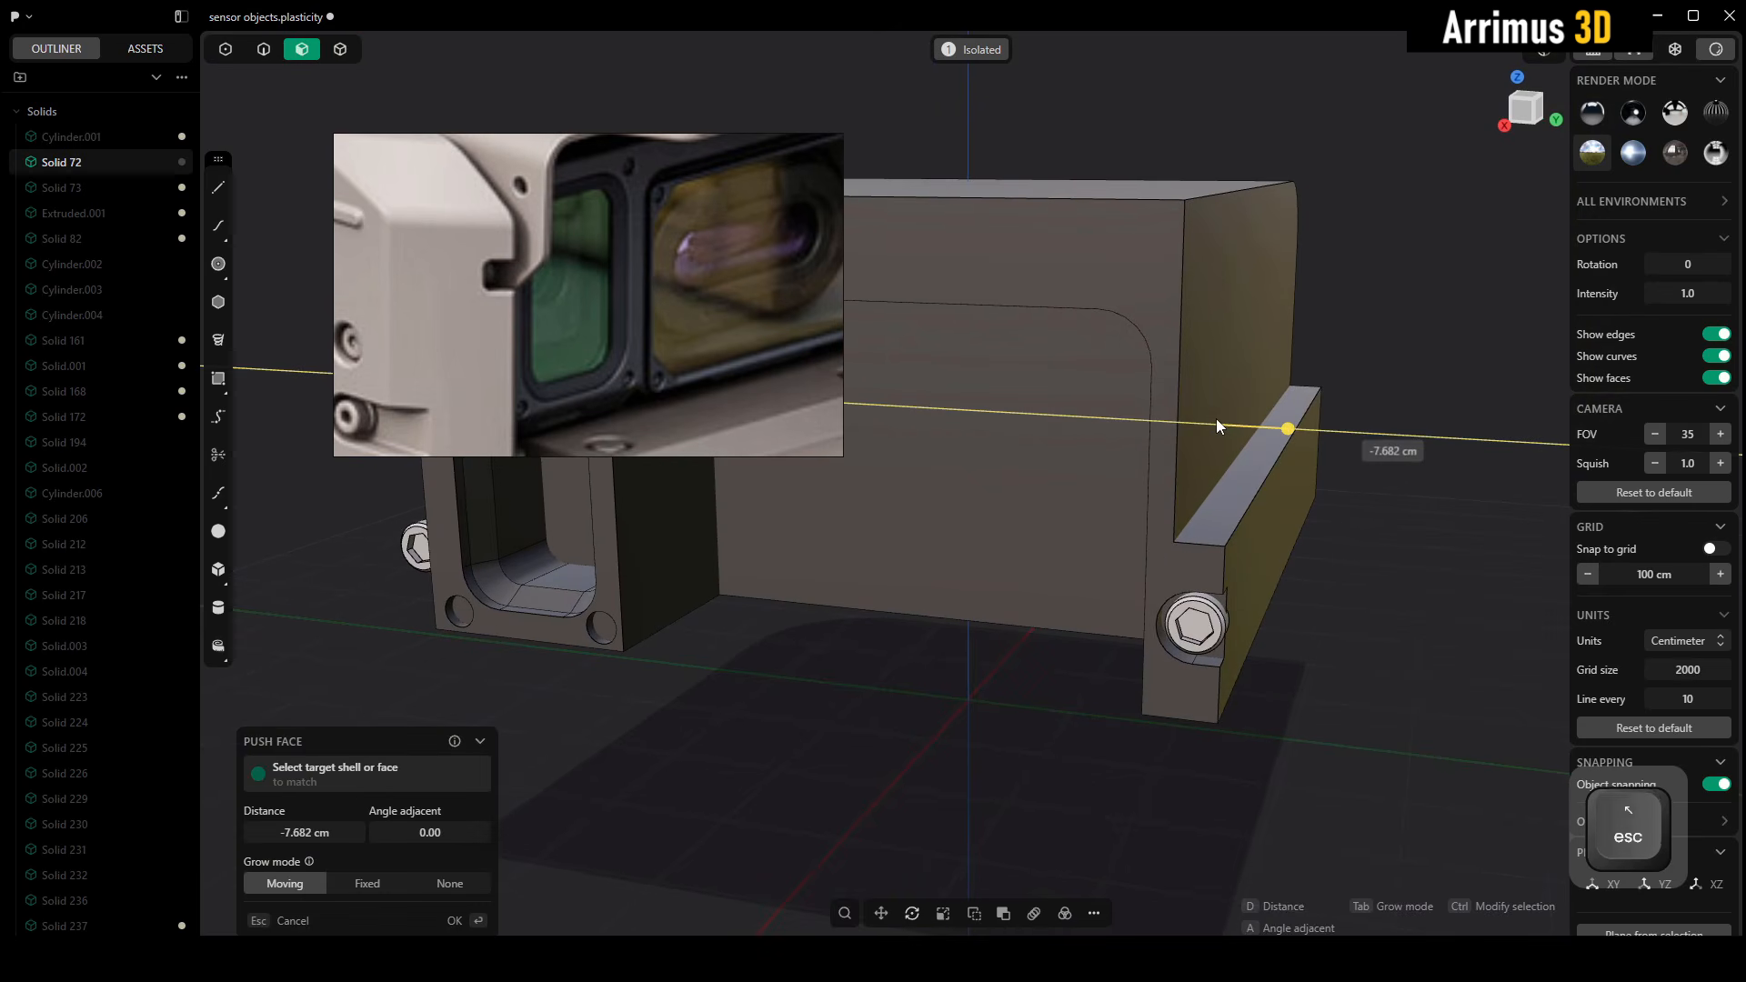
key("4")
Duplicate the frame body along the Y axis, placing the copy clear of the original
middle_click_drag(1197, 486, 1246, 506)
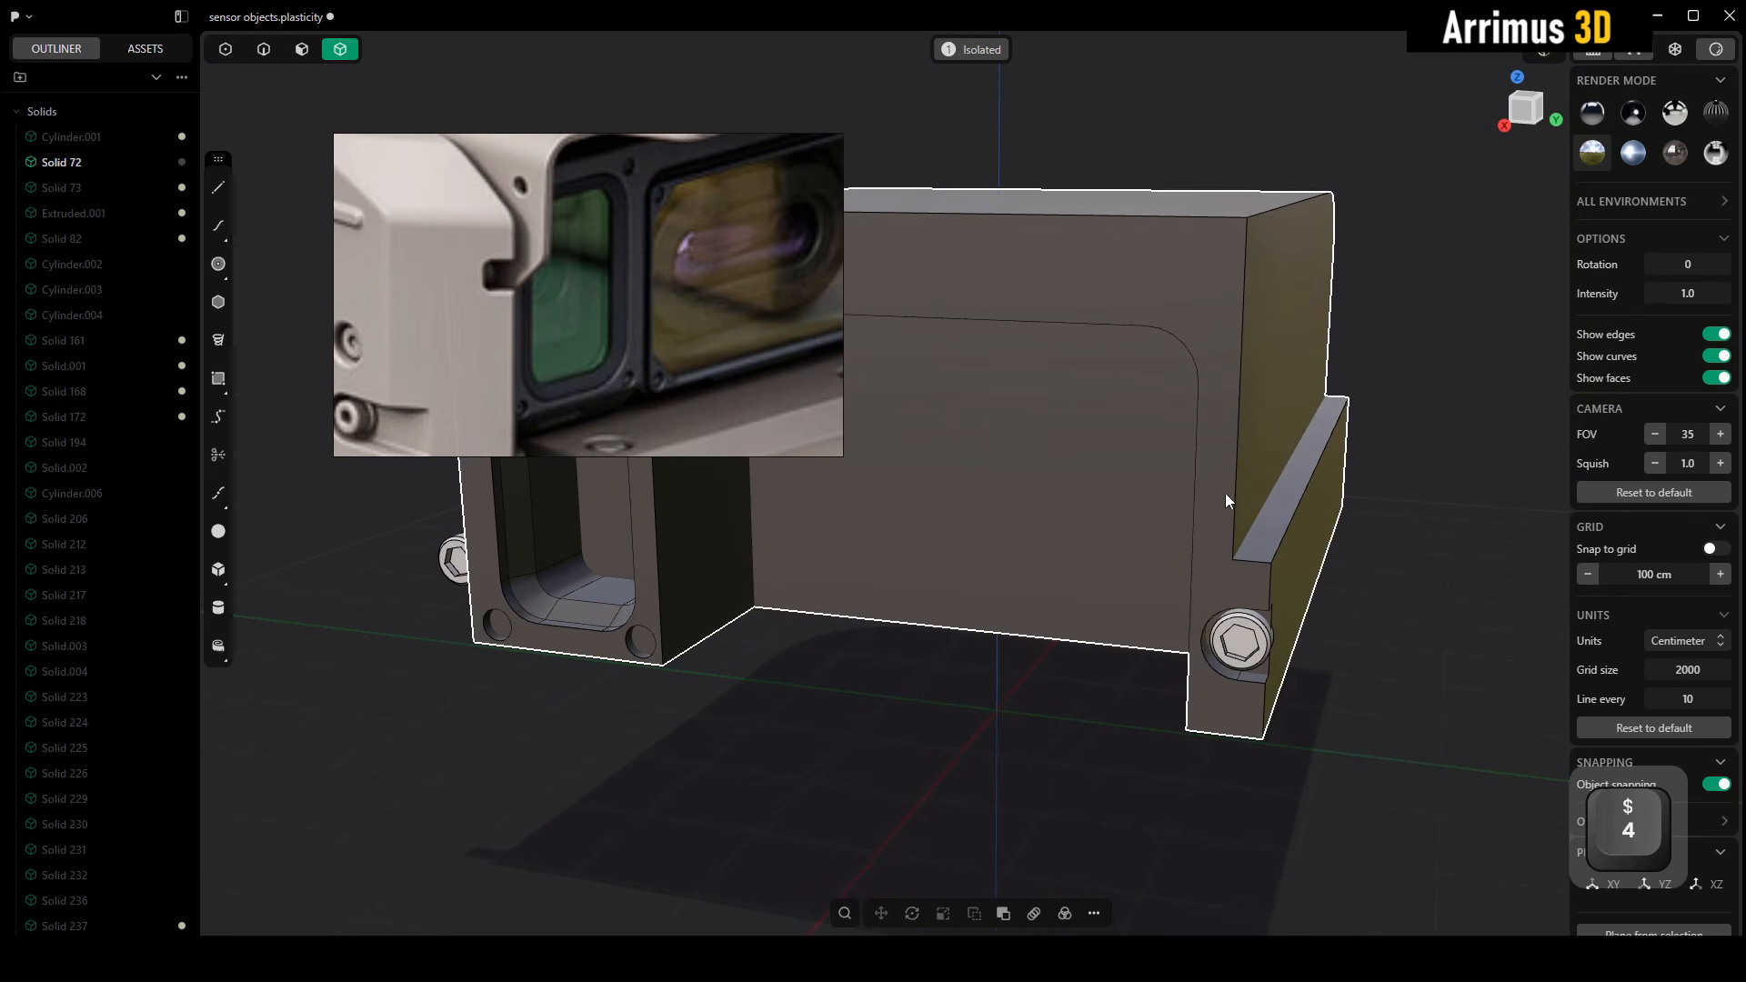
scroll(1215, 488, "down", 6)
middle_click_drag(1126, 556, 1284, 615)
scroll(1233, 567, "up", 2)
key("shift+d")
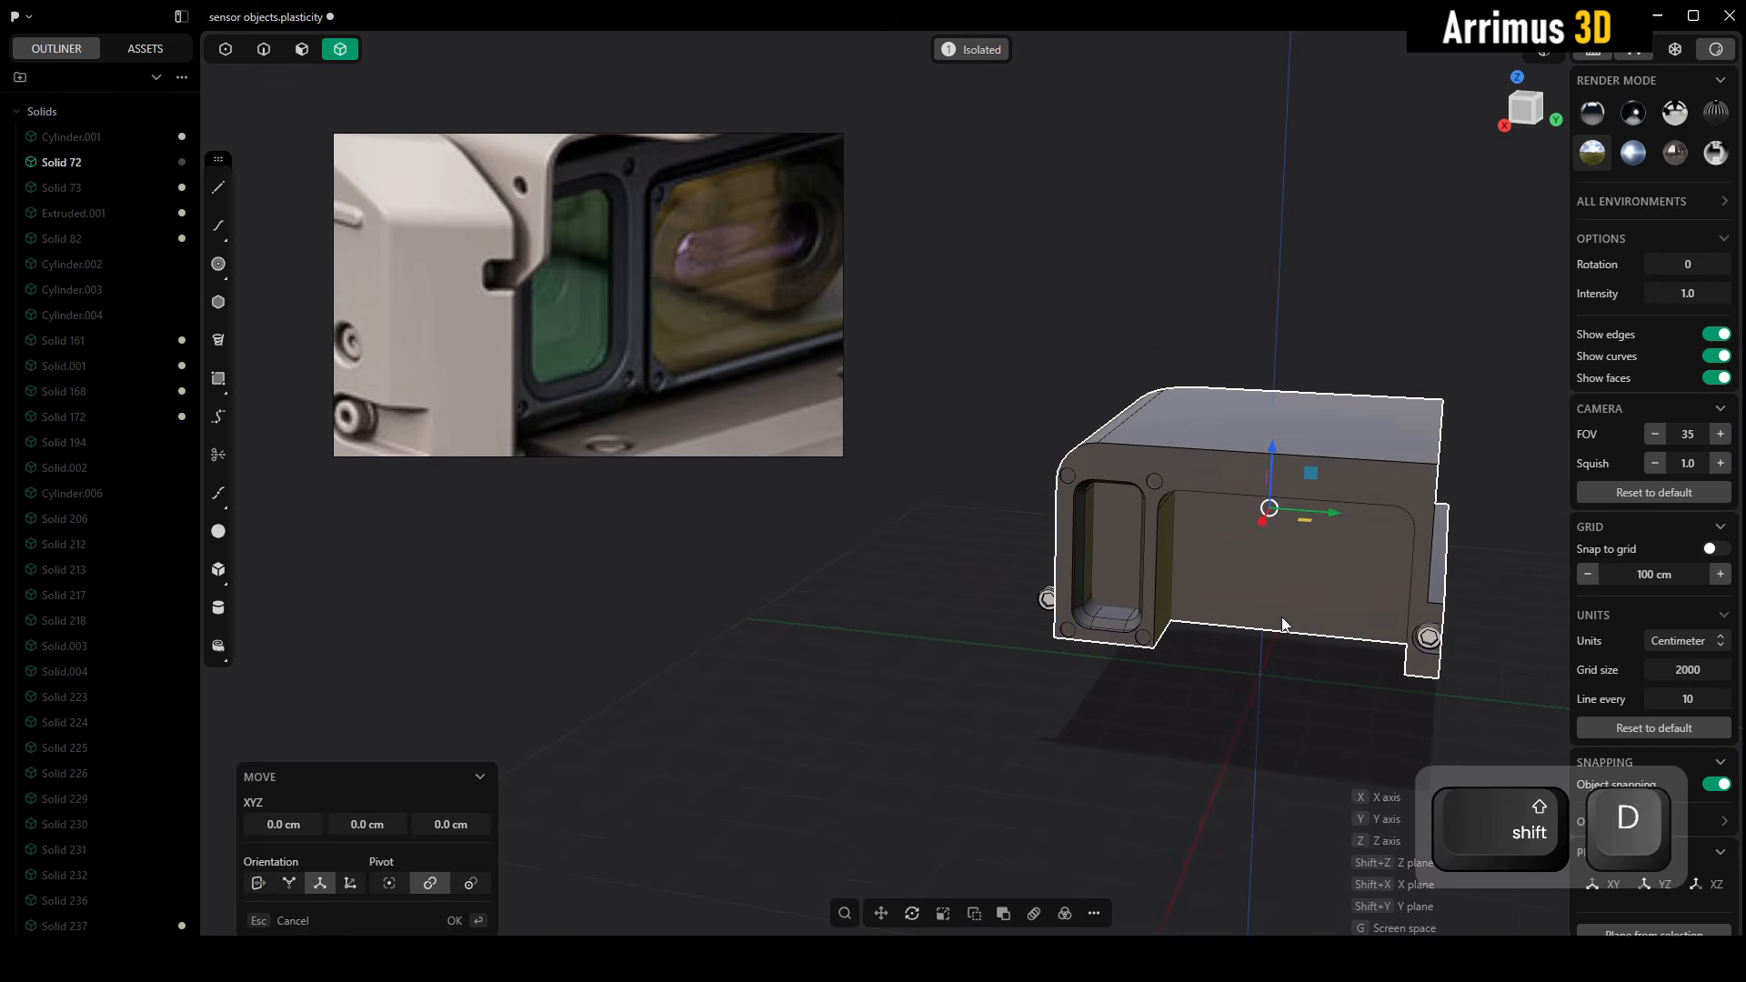
key("y")
left_click(903, 576)
Mirror the duplicated frame body in the positive Y direction to the other side of the original
middle_click_drag(924, 611, 1101, 604)
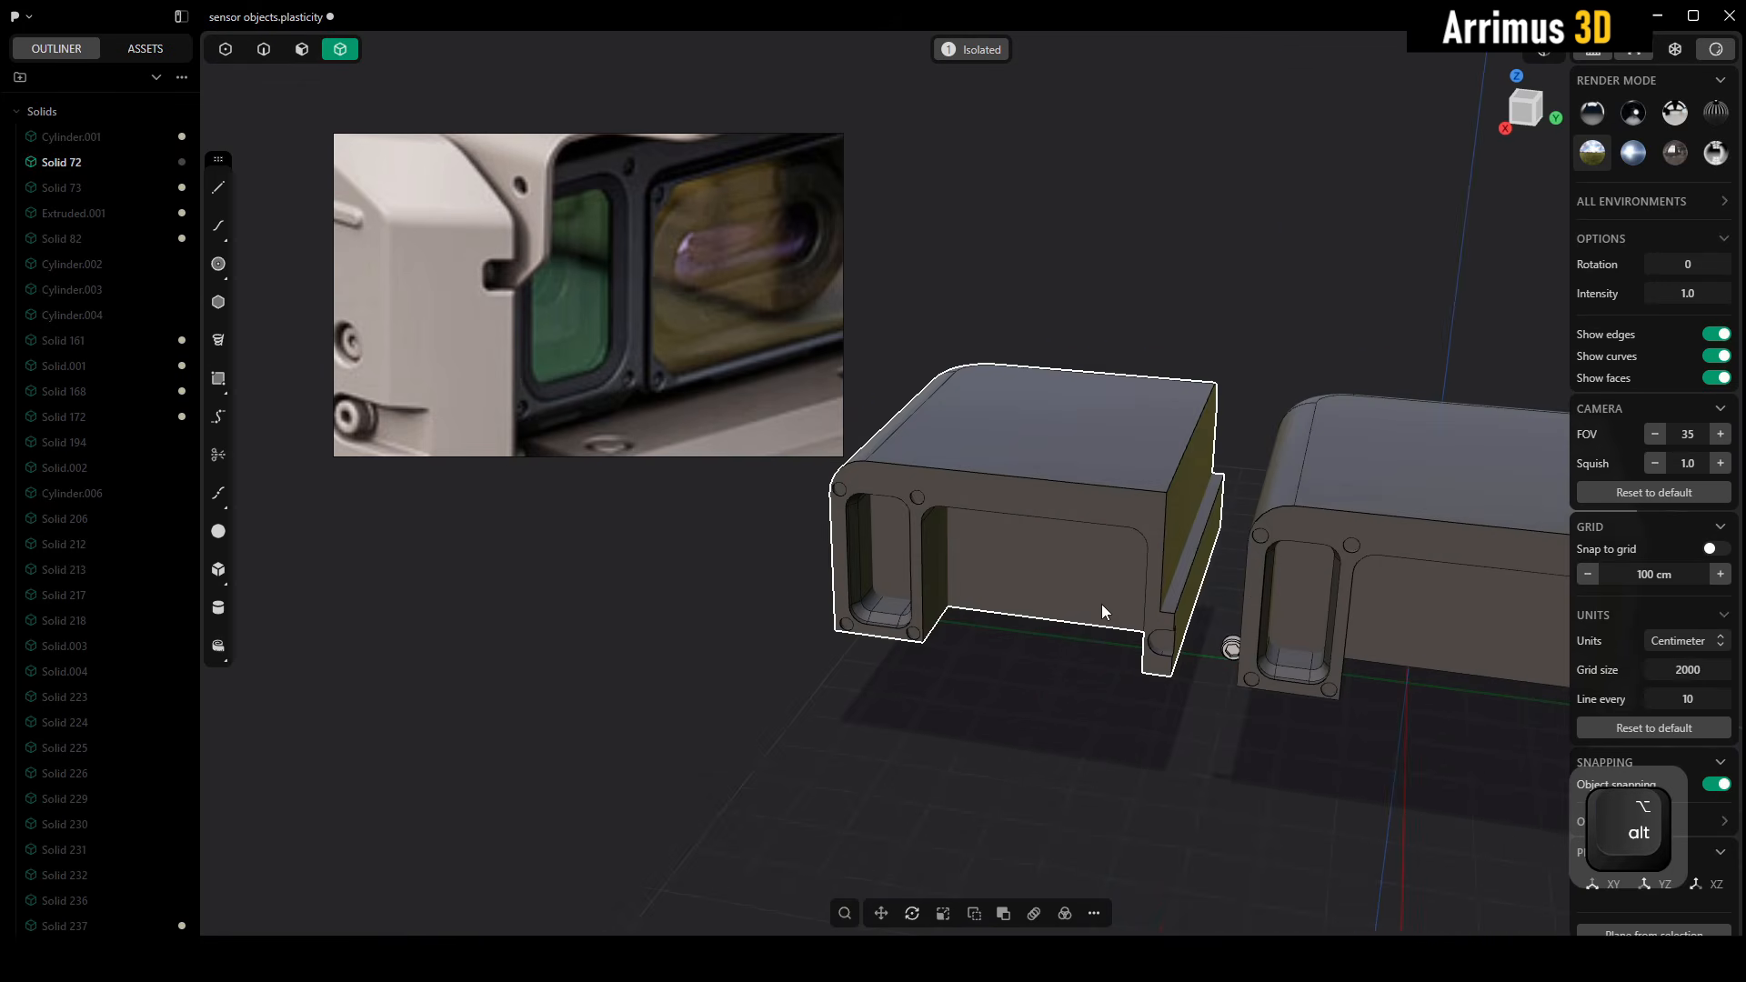
scroll(1100, 604, "up", 2)
type("f")
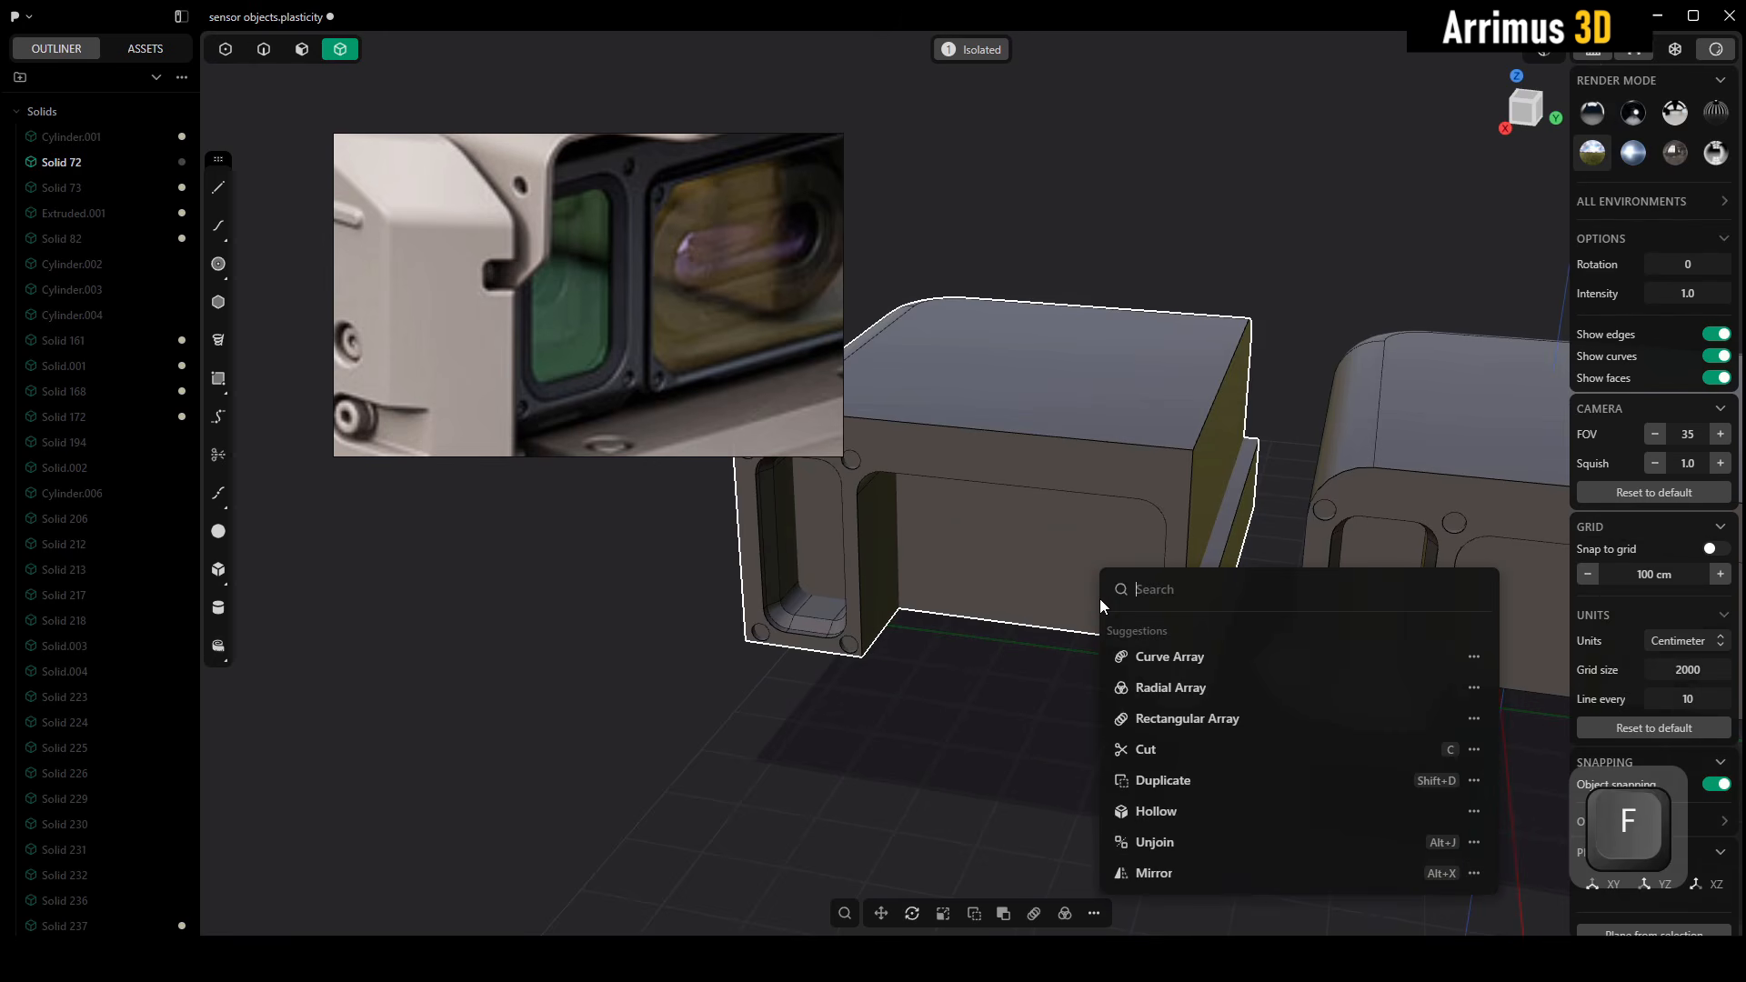
type("fl")
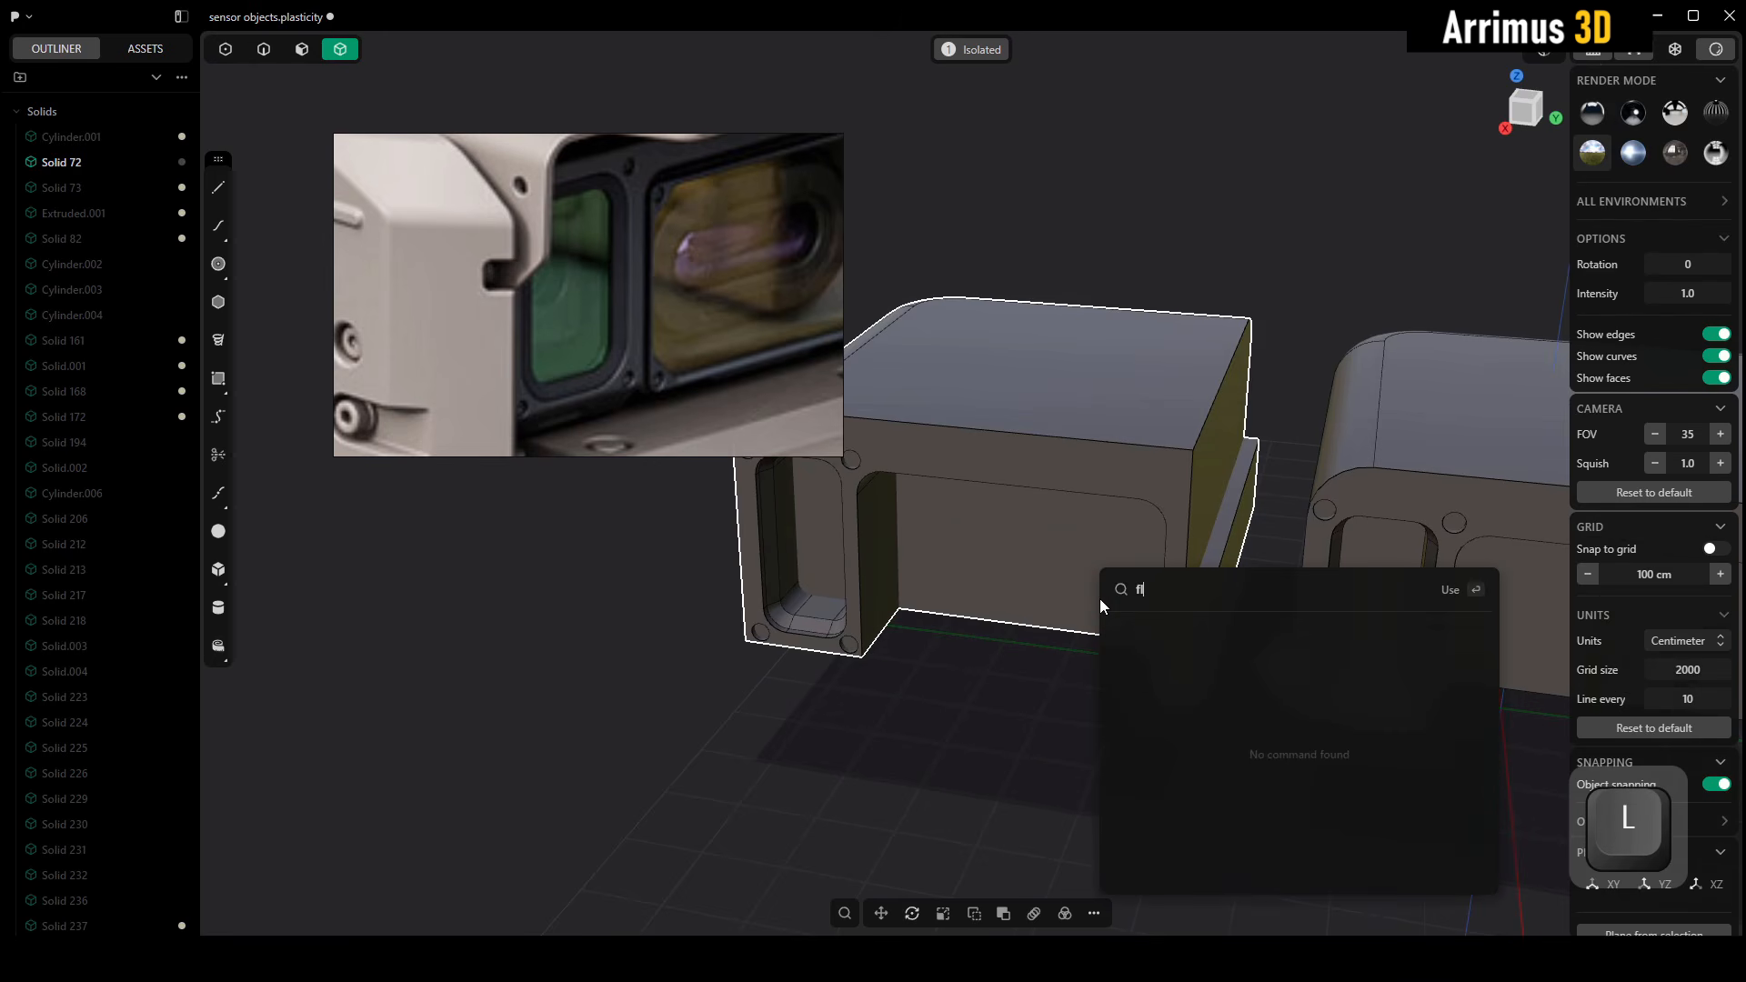
key("BackSpace")
key("BackSpace")
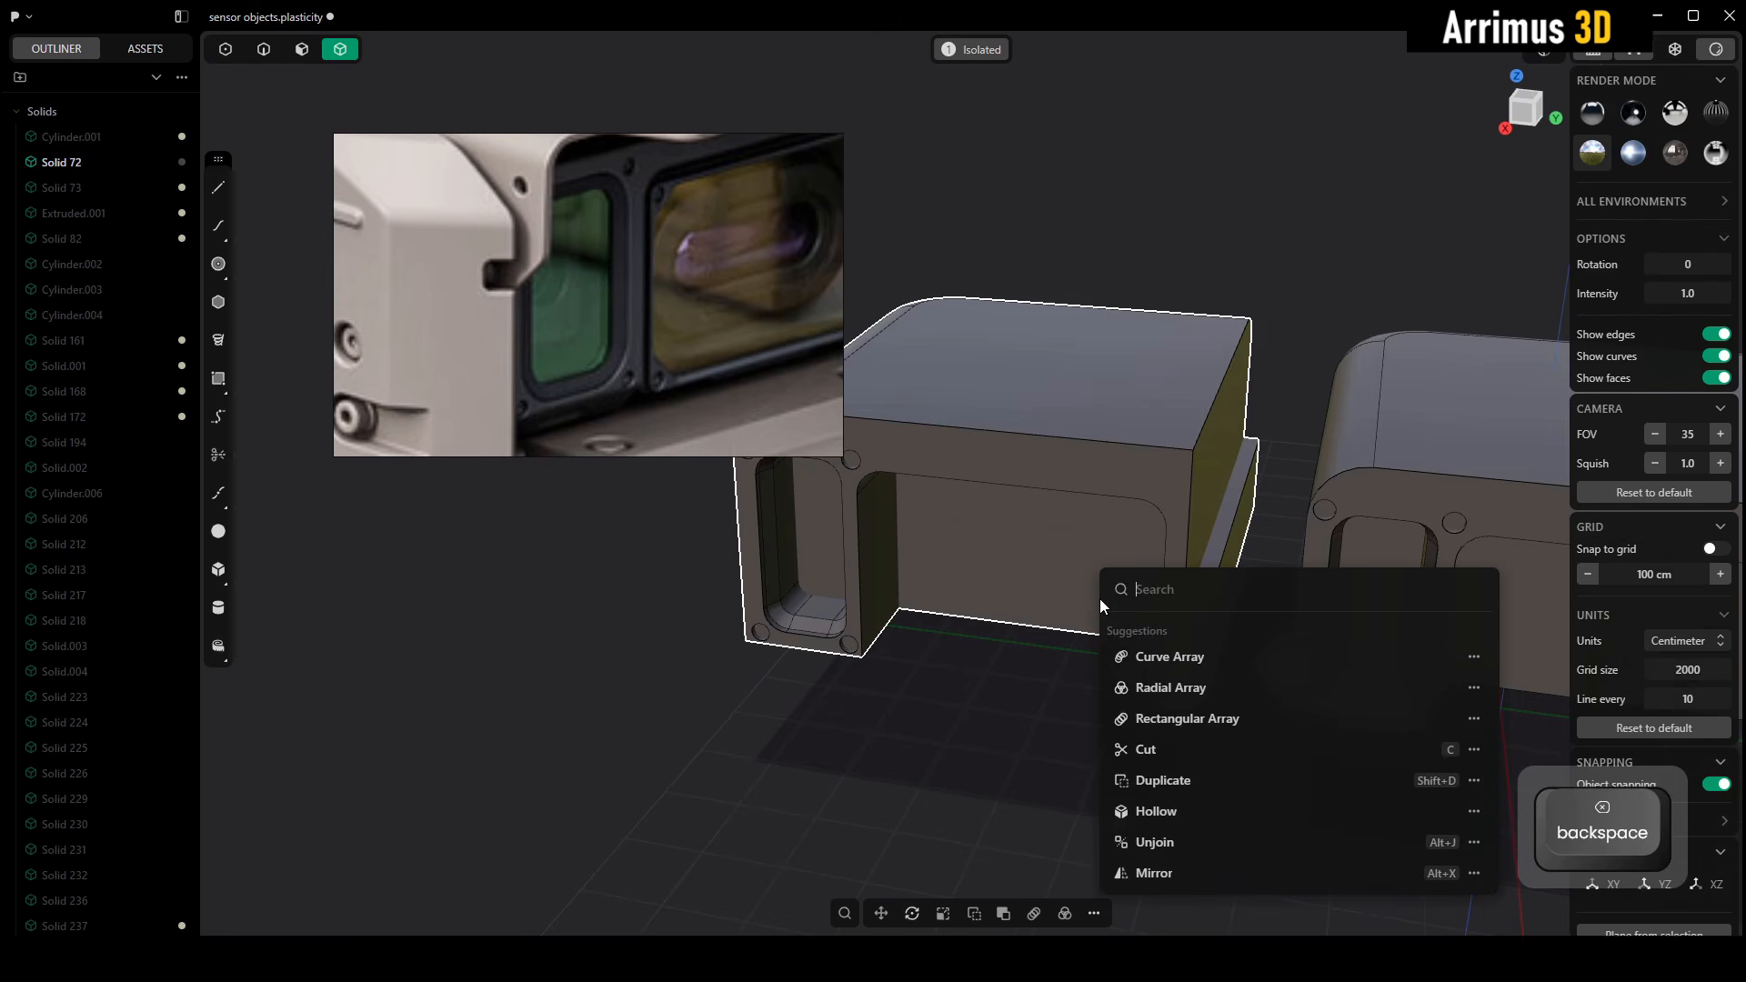
type("mi")
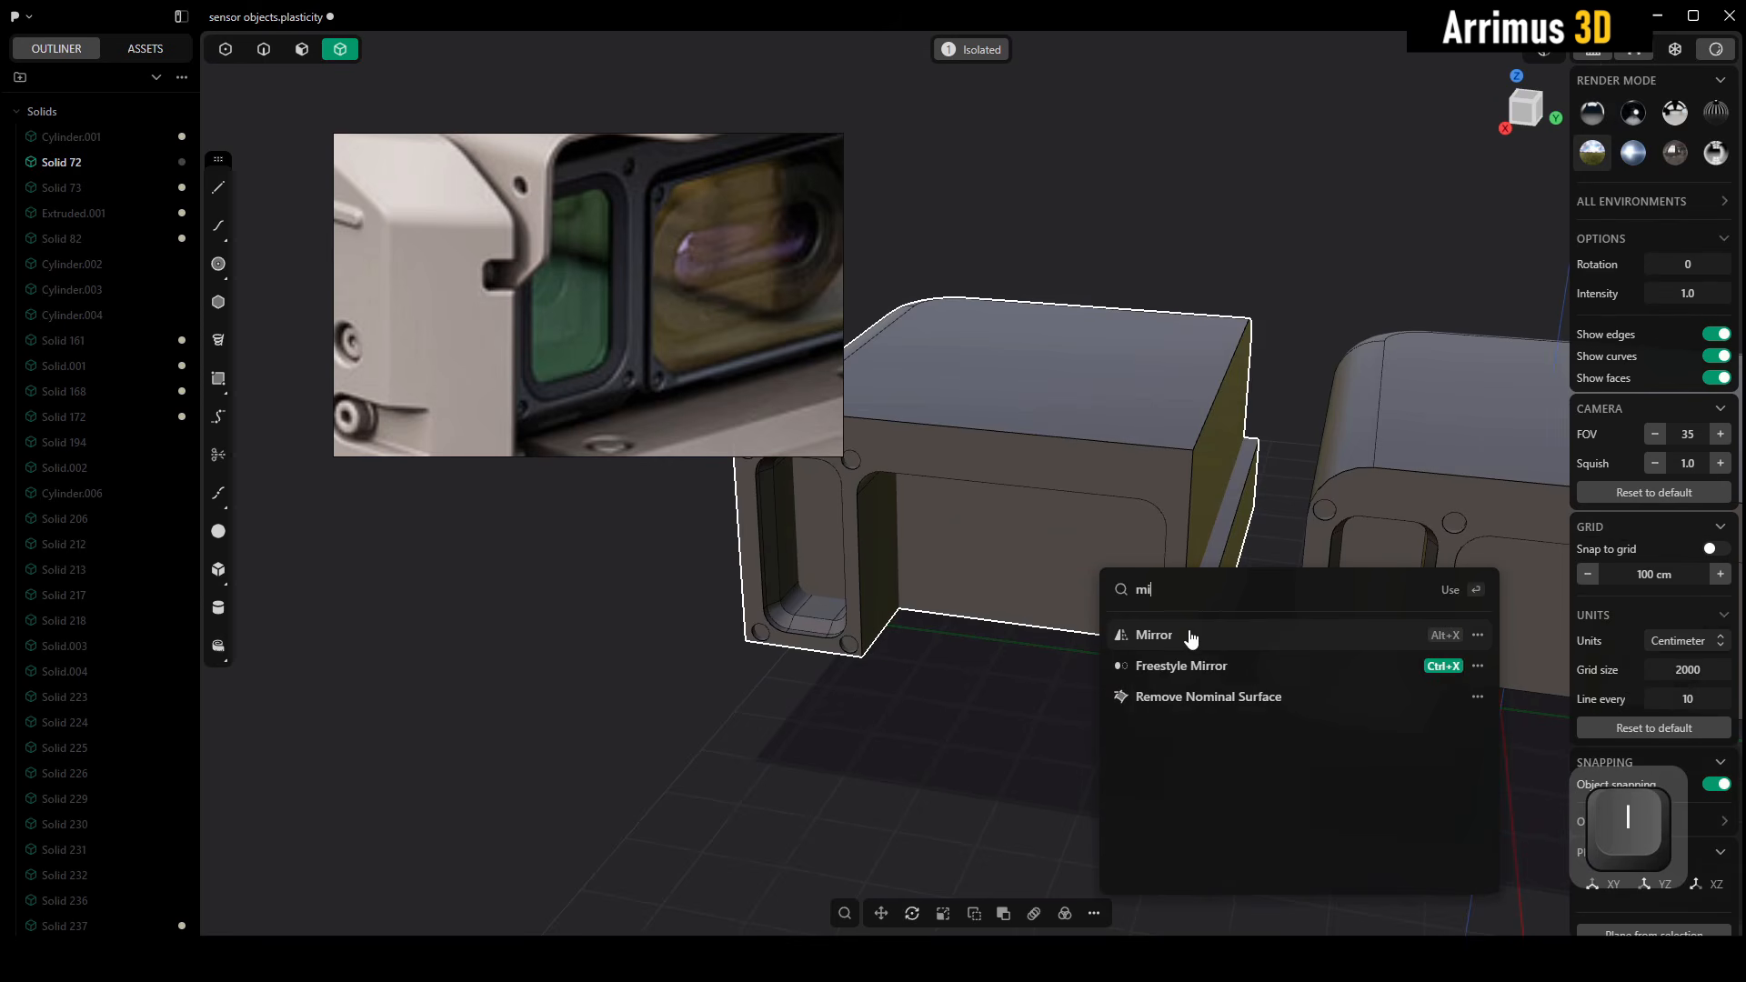
left_click(1220, 637)
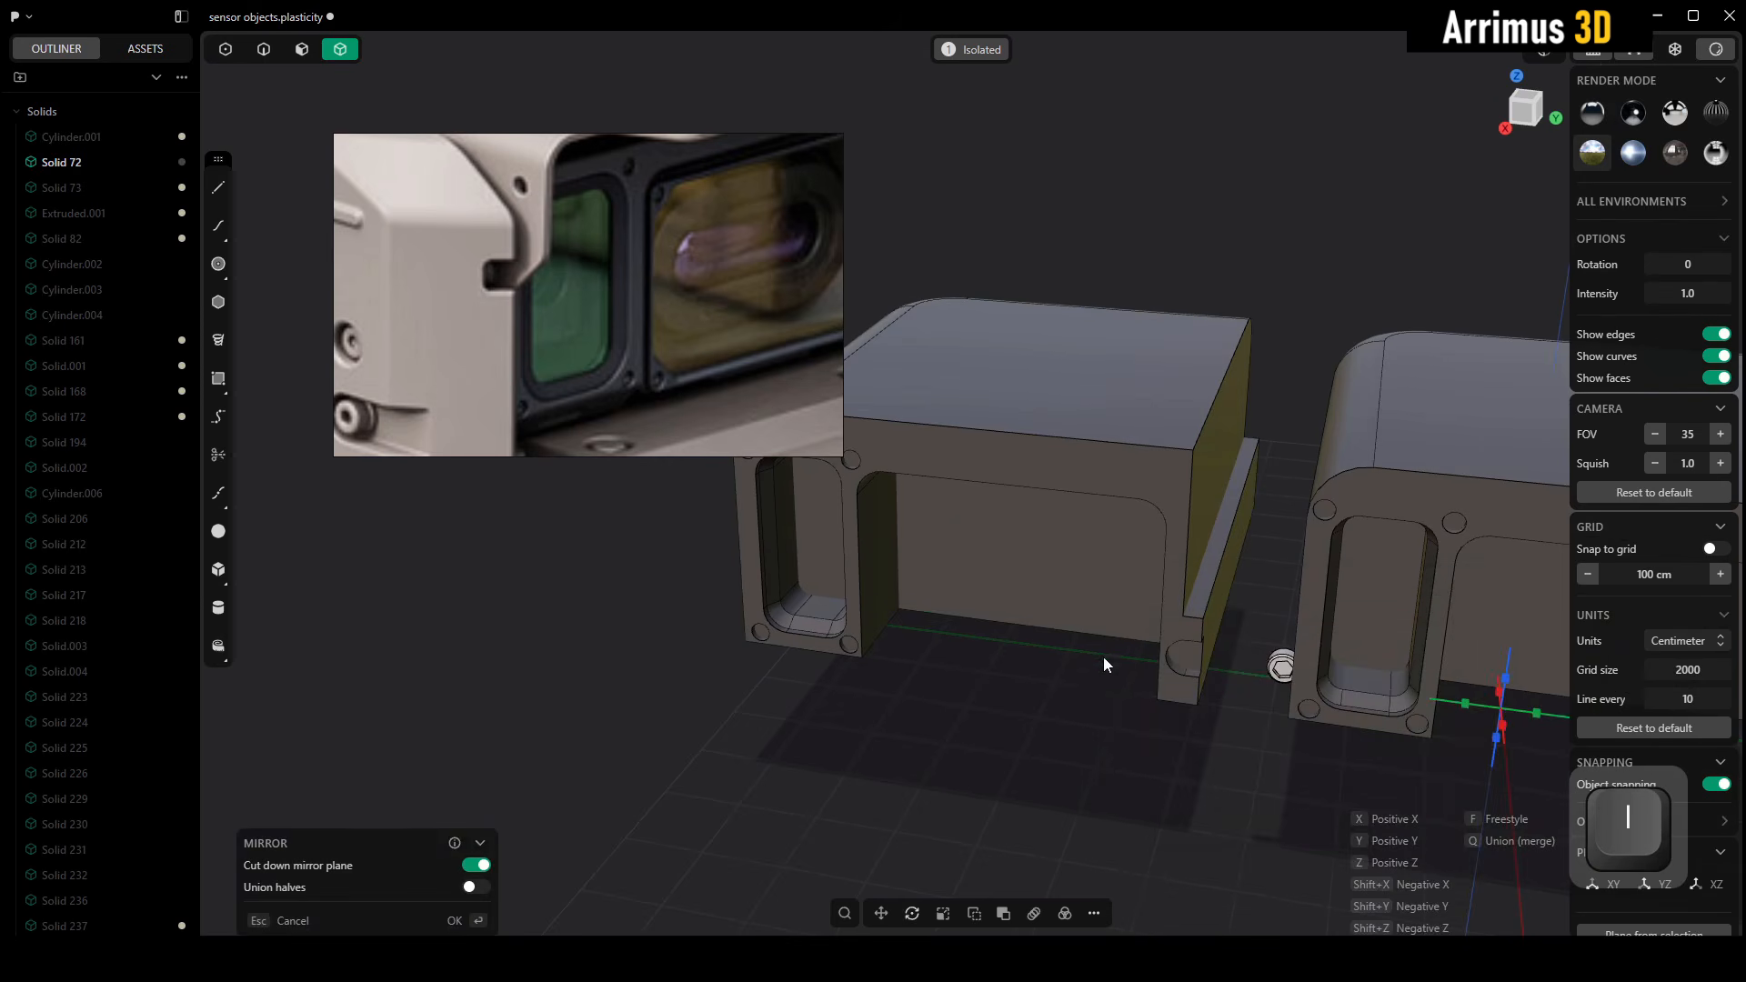
middle_click_drag(1104, 656, 958, 619)
scroll(958, 611, "down", 3)
key("y")
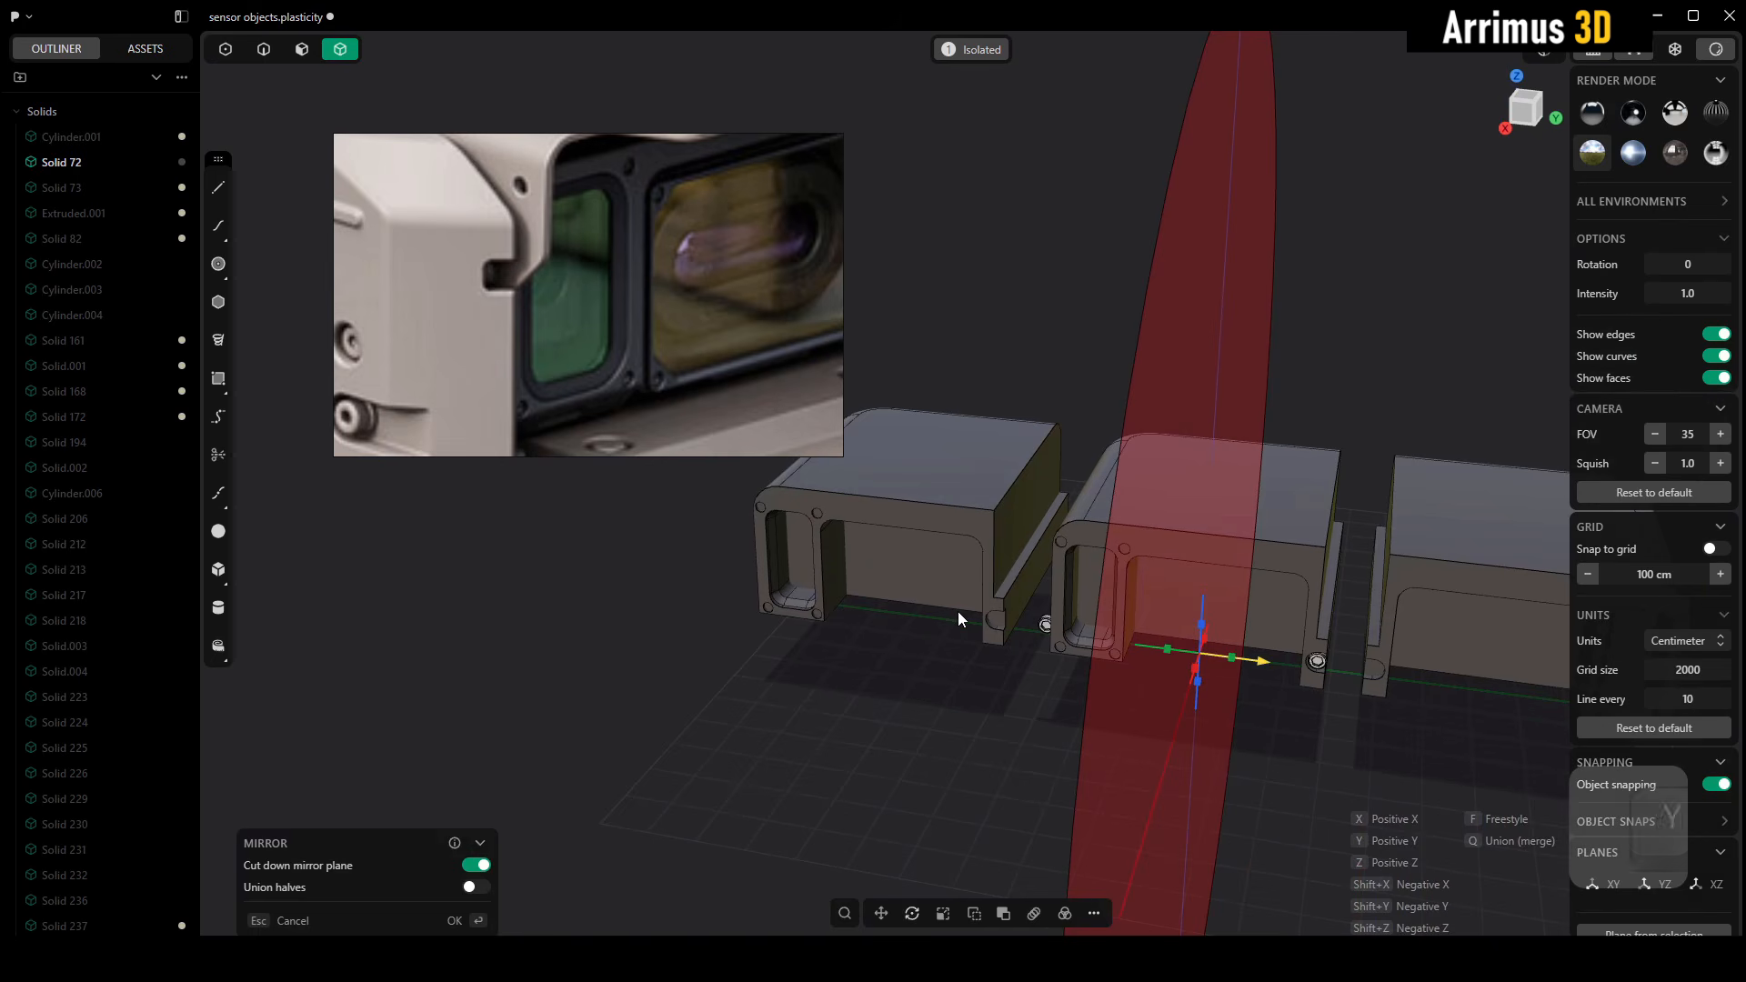
scroll(969, 640, "up", 2)
middle_click_drag(940, 620, 817, 595)
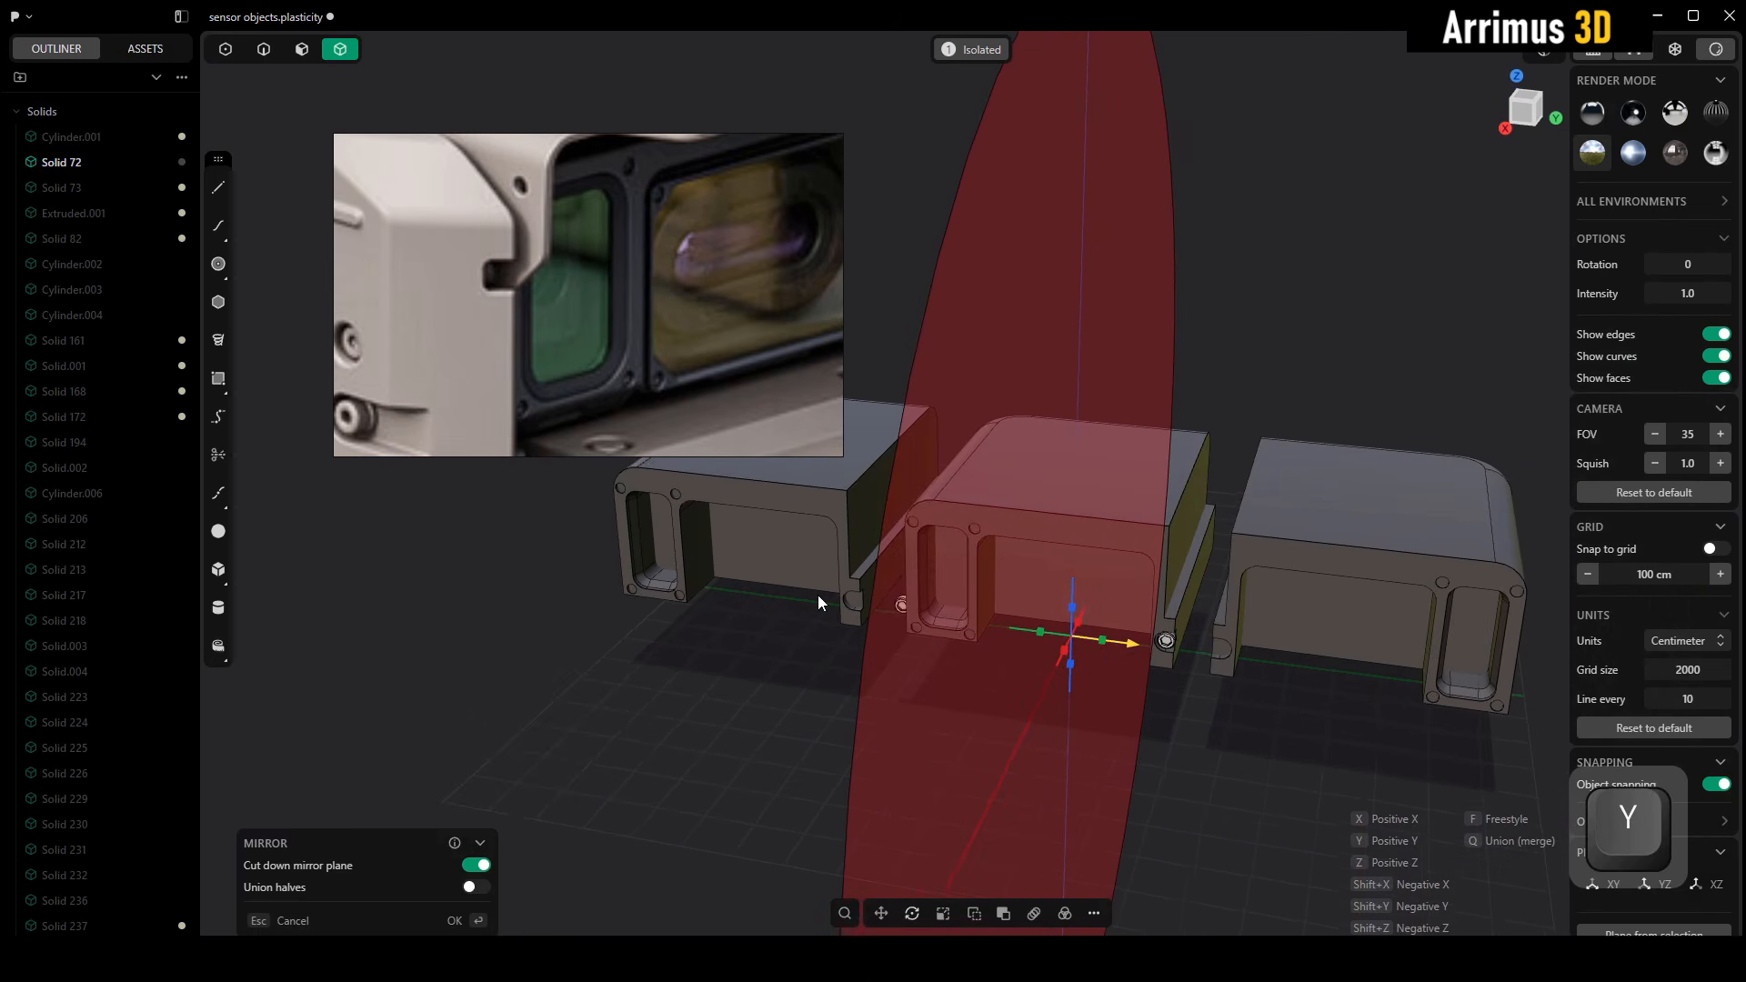
right_click(811, 667)
left_click(809, 701)
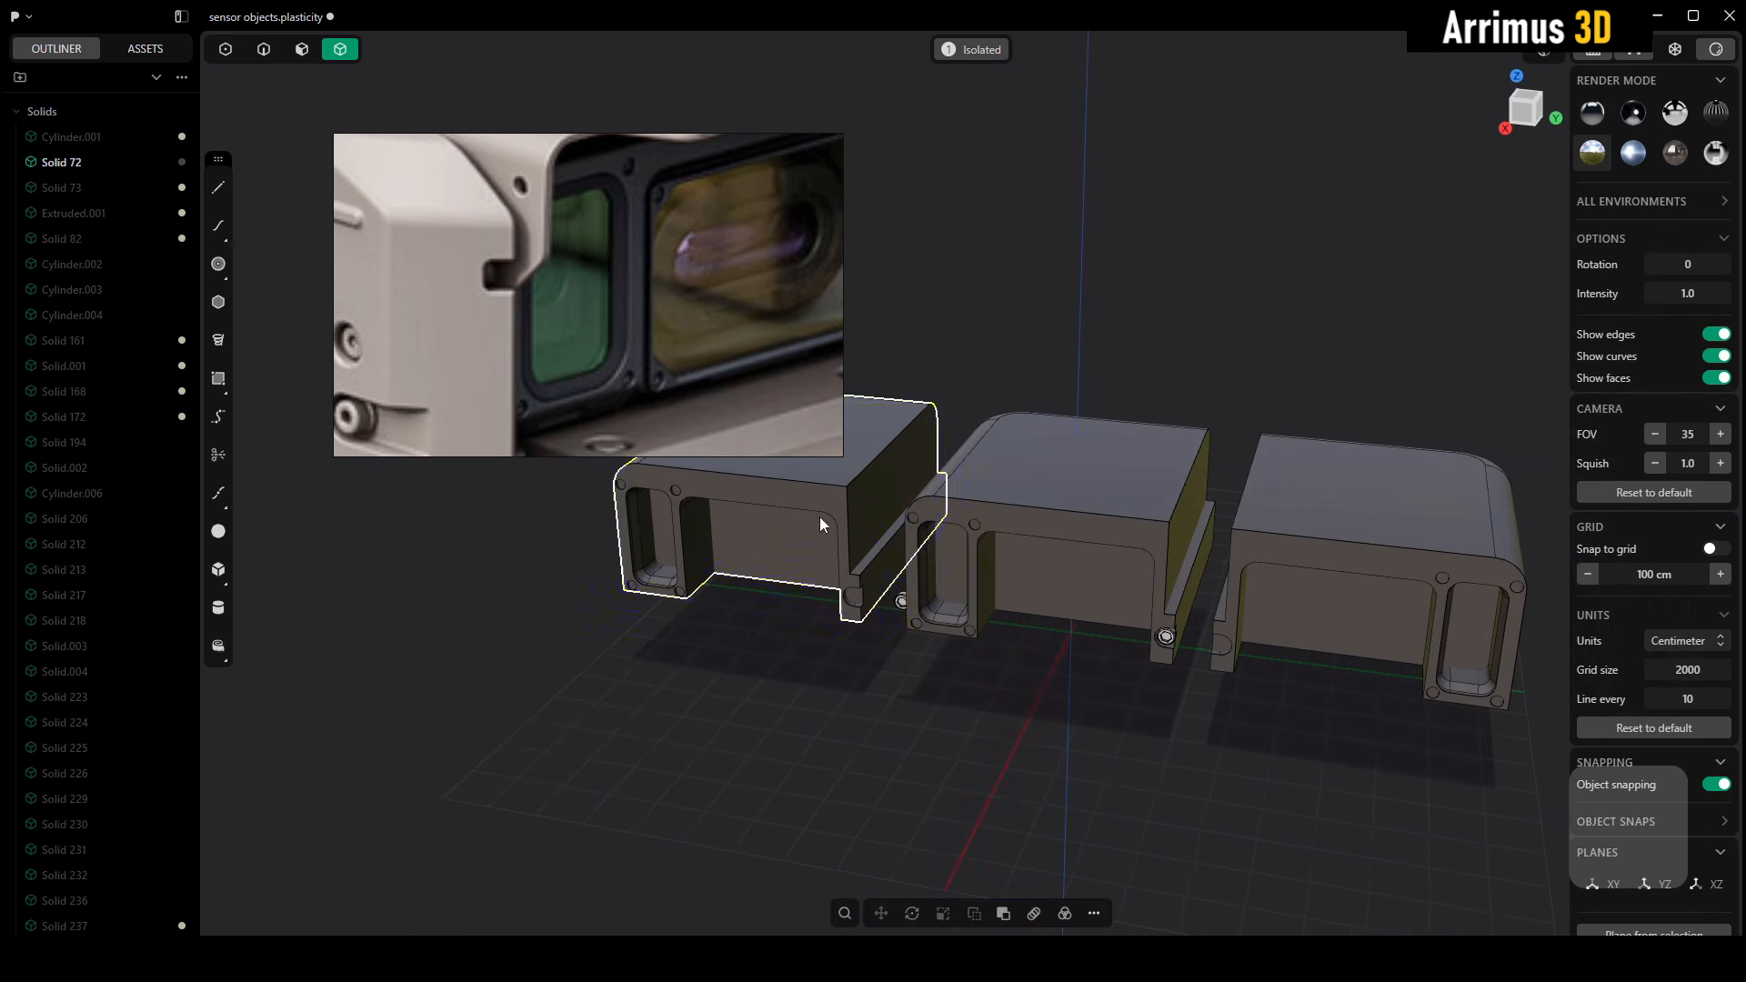
Delete the unmirrored duplicate and move the mirrored copy along the Y axis onto the original frame body
left_click(821, 517)
key("Delete")
left_click(1317, 604)
key("g")
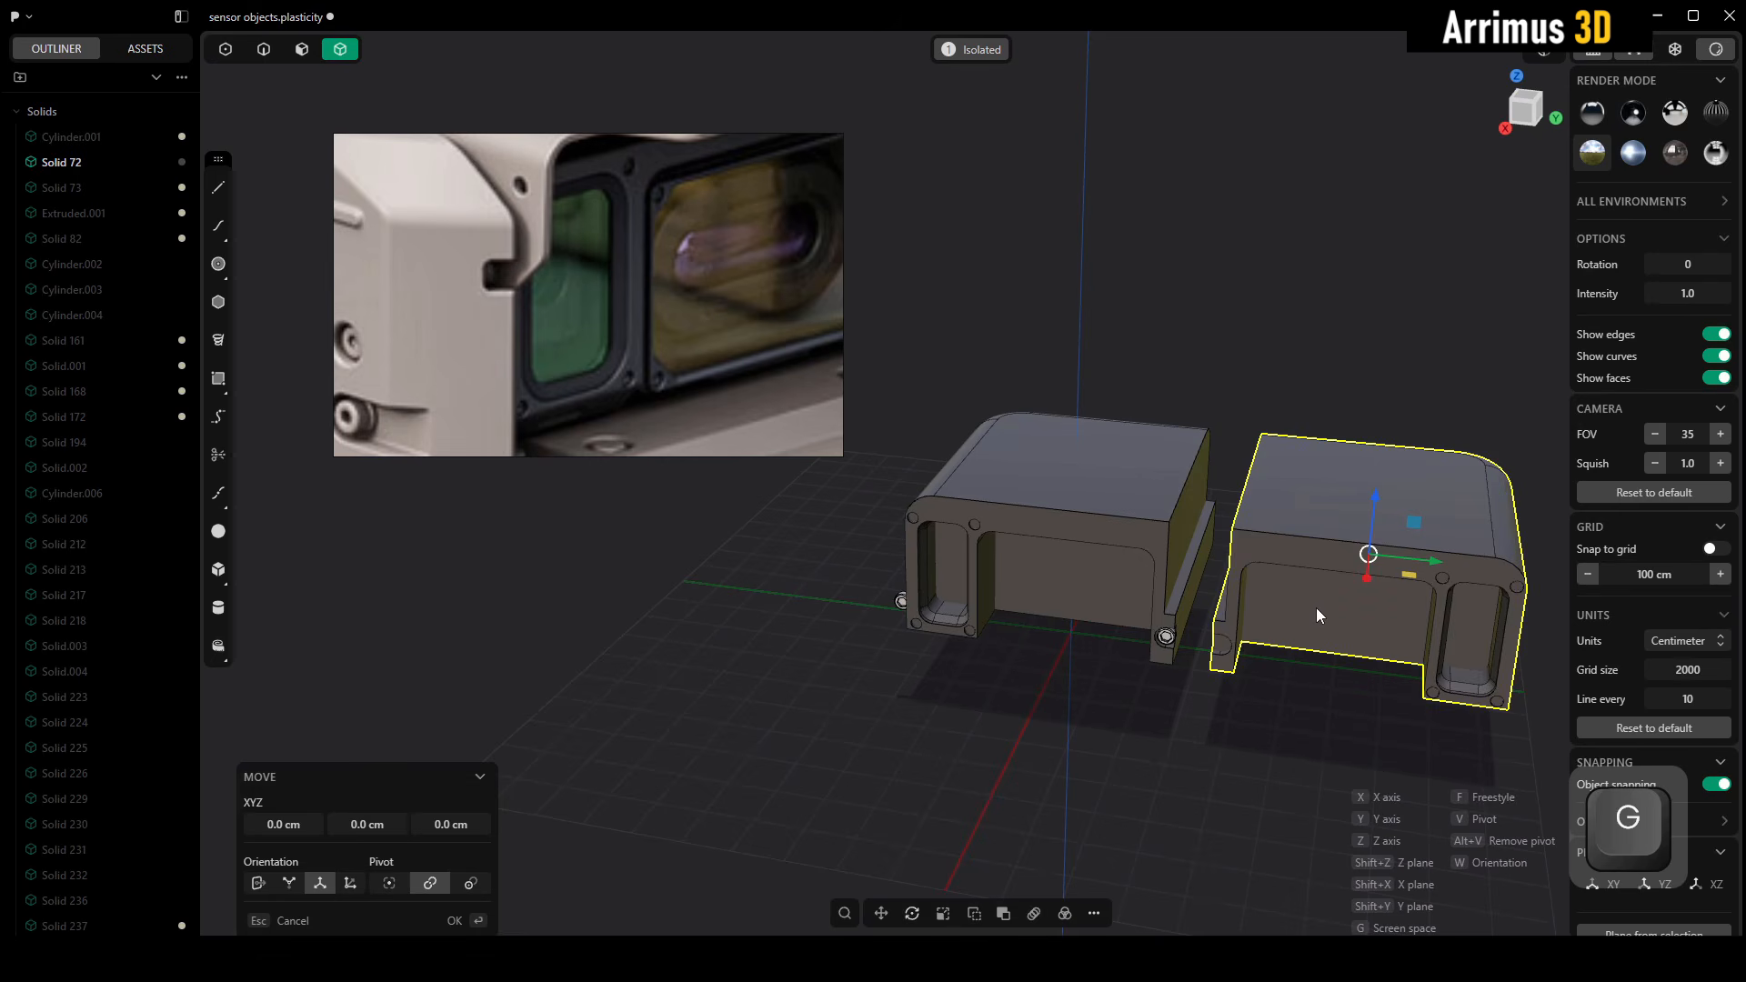
key("y")
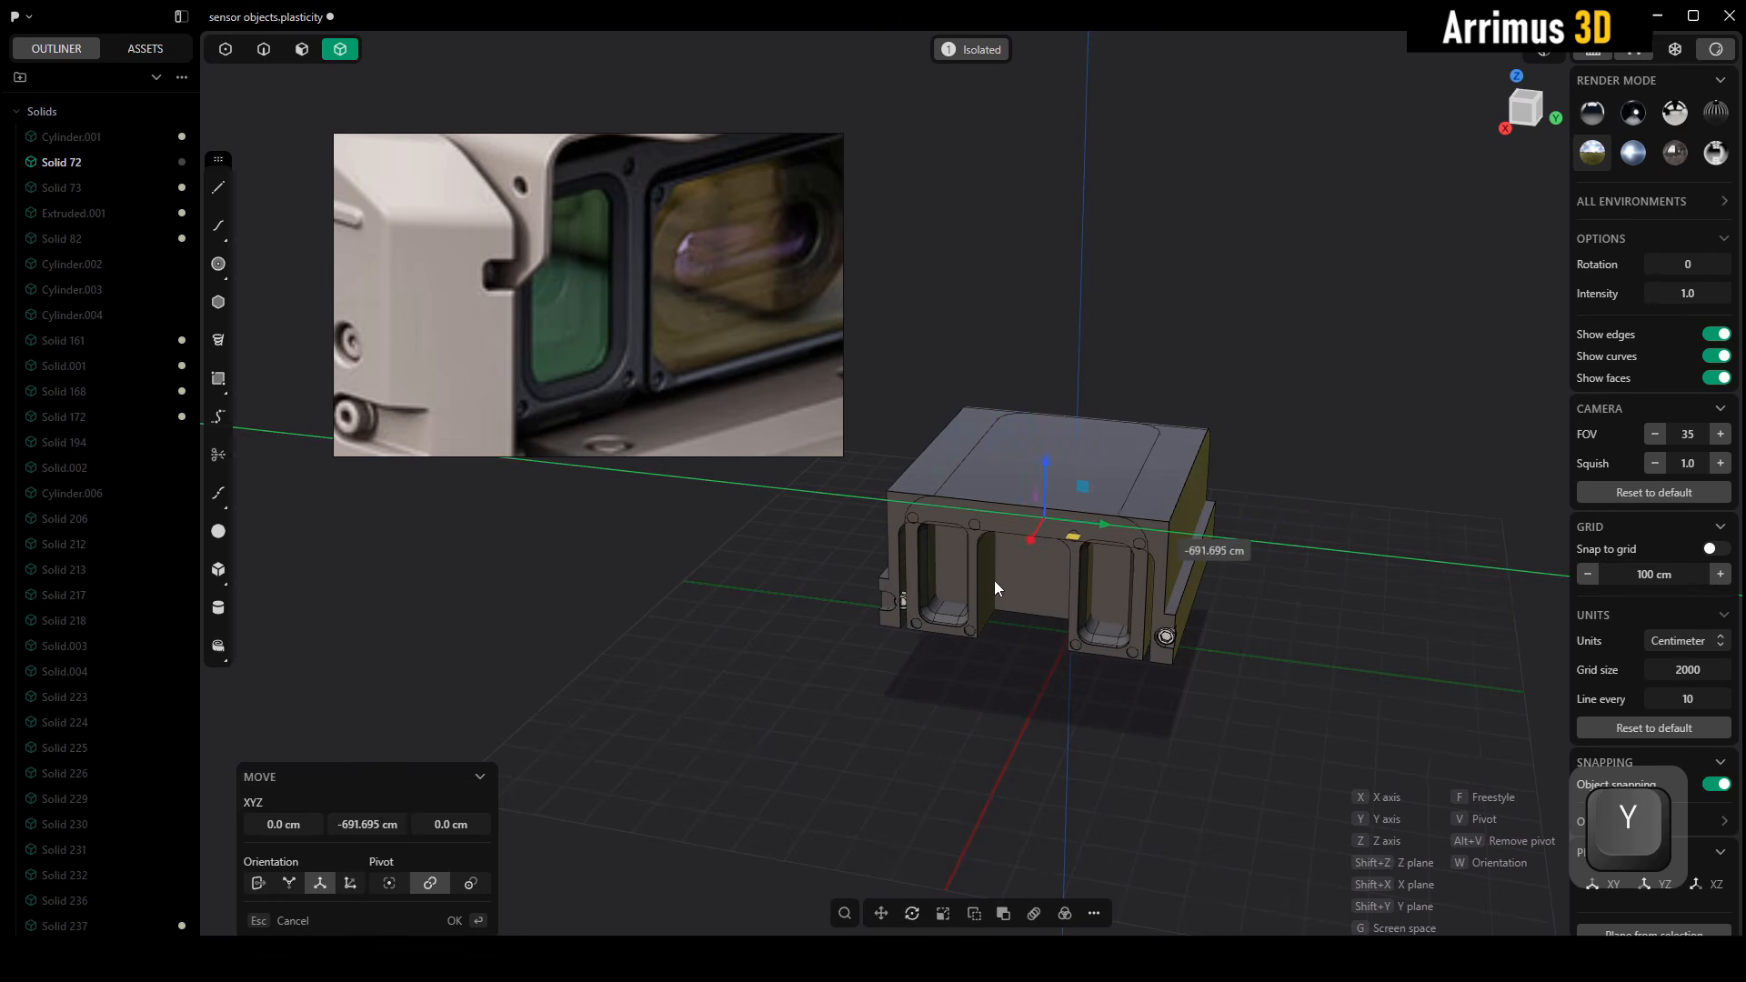
left_click(1006, 584)
right_click(1005, 584)
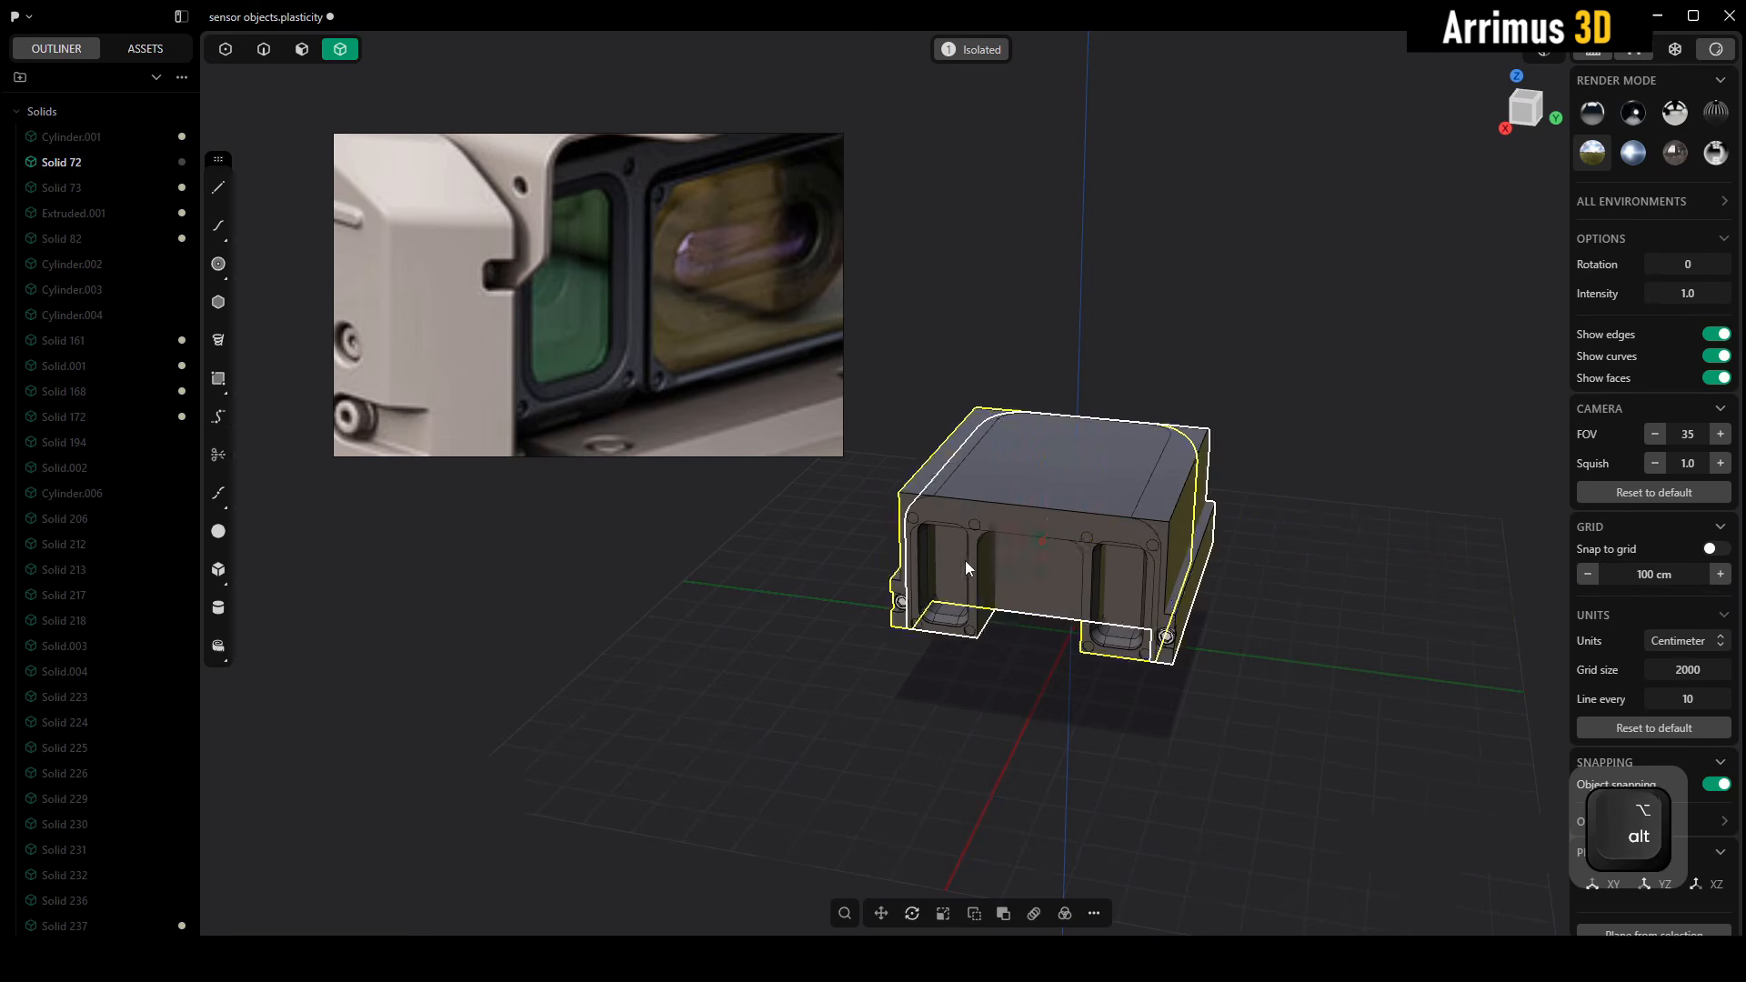
Shift the mirrored copy about 10 cm along the Y axis to adjust its side recess relative to the side screw
scroll(946, 558, "up", 6)
middle_click_drag(964, 560, 978, 595, "alt")
key("g")
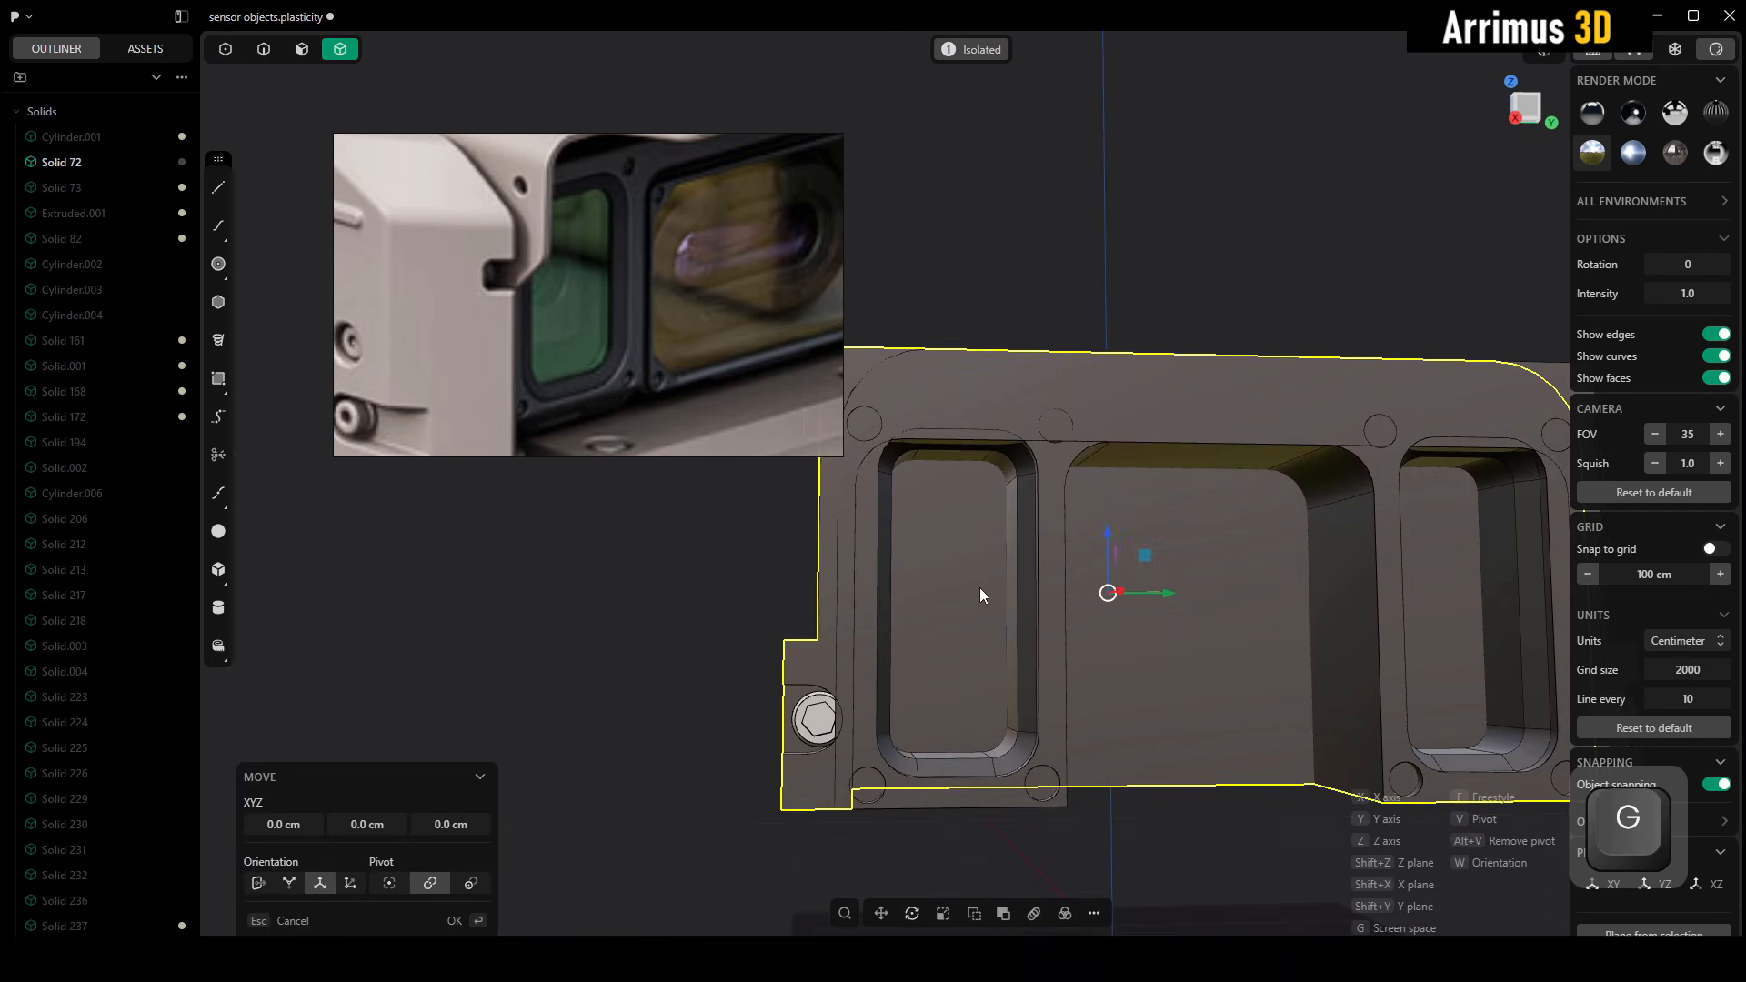
key("y")
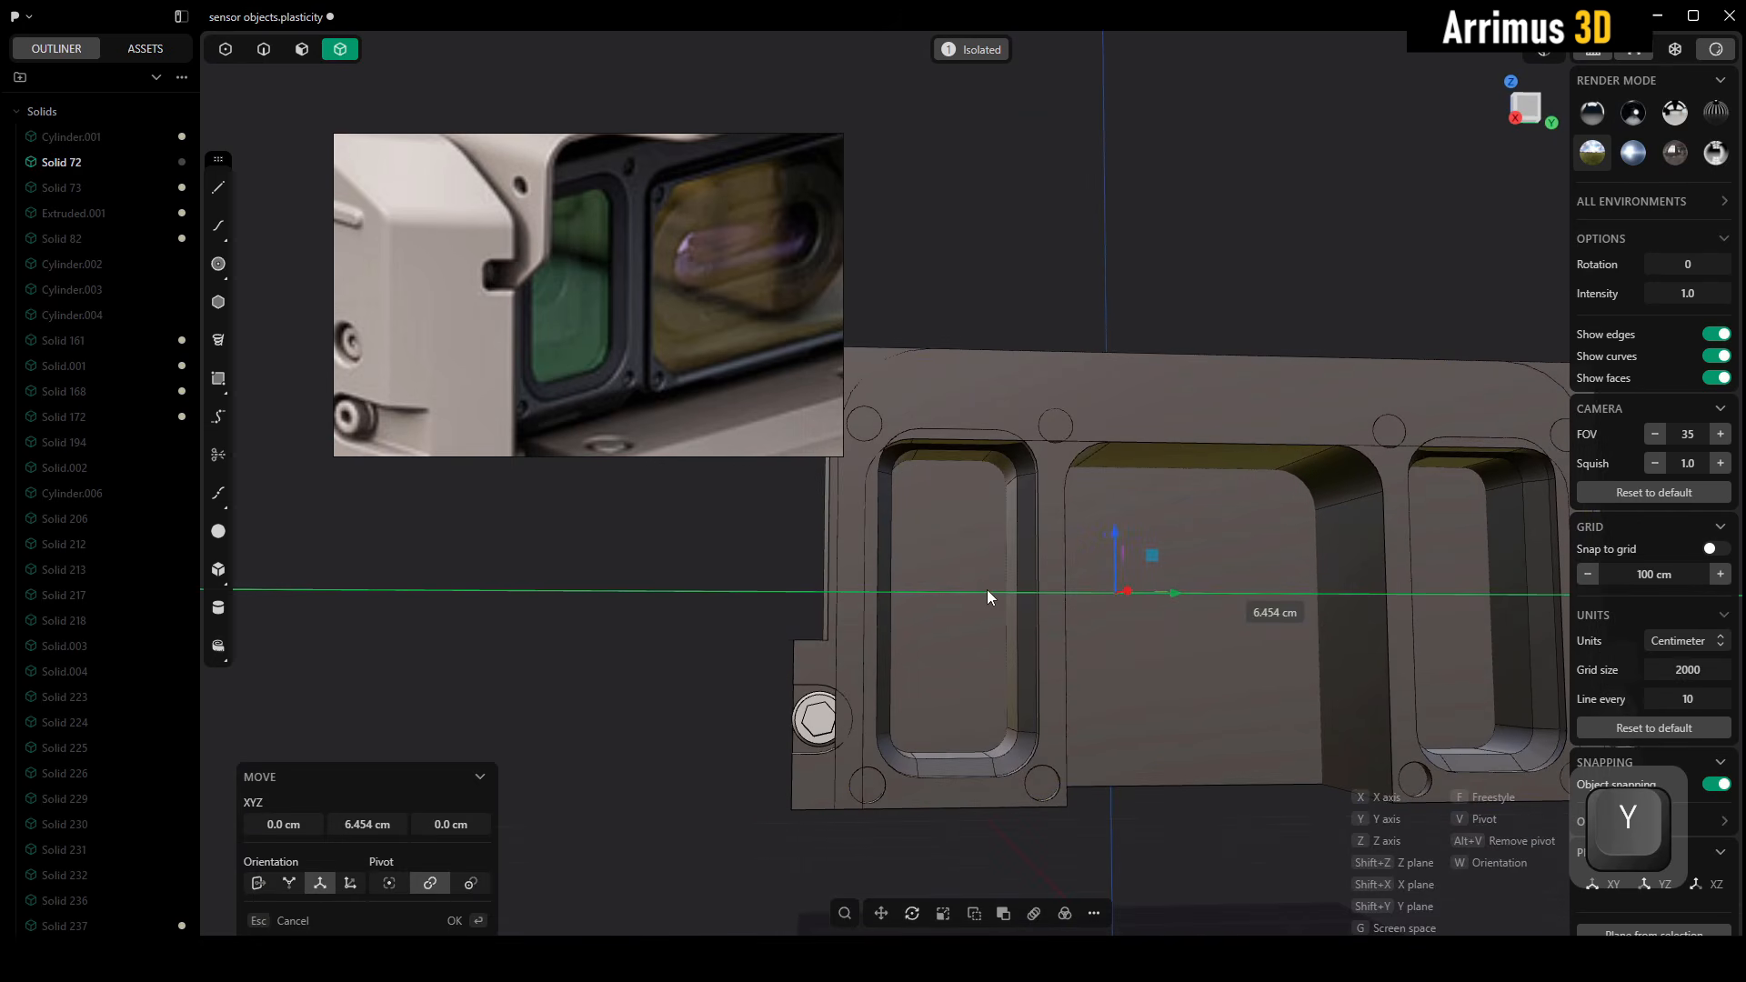
key("z")
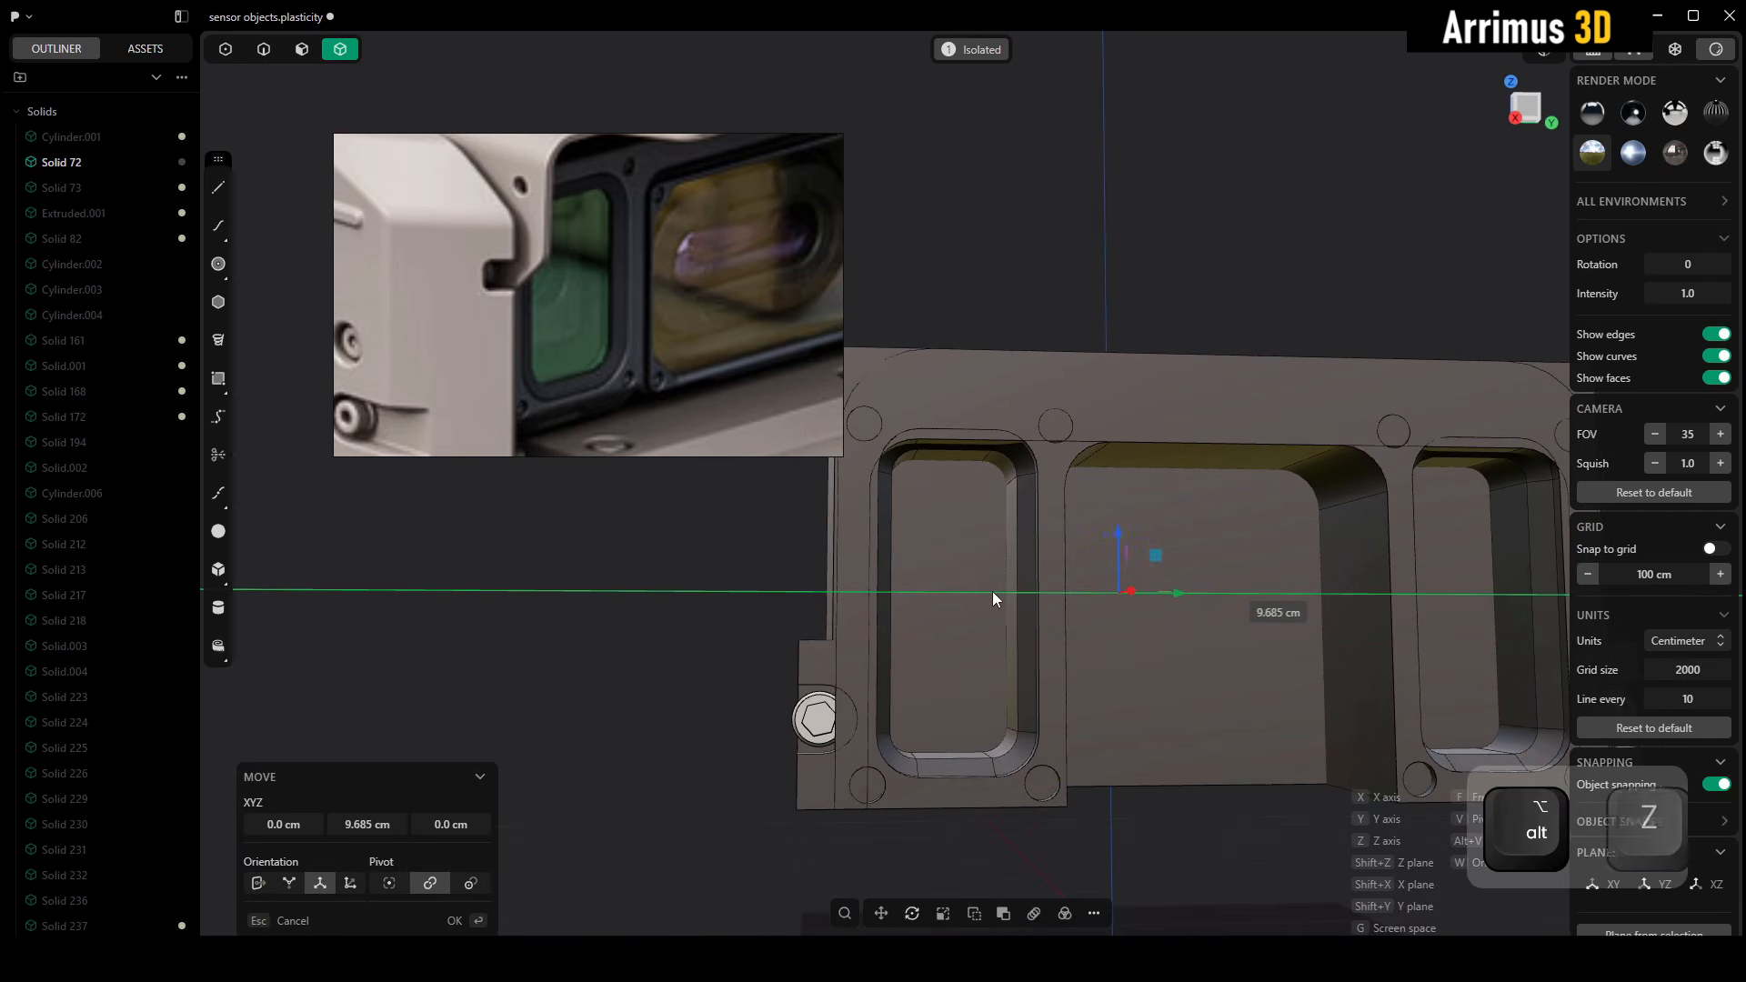
right_click(991, 591)
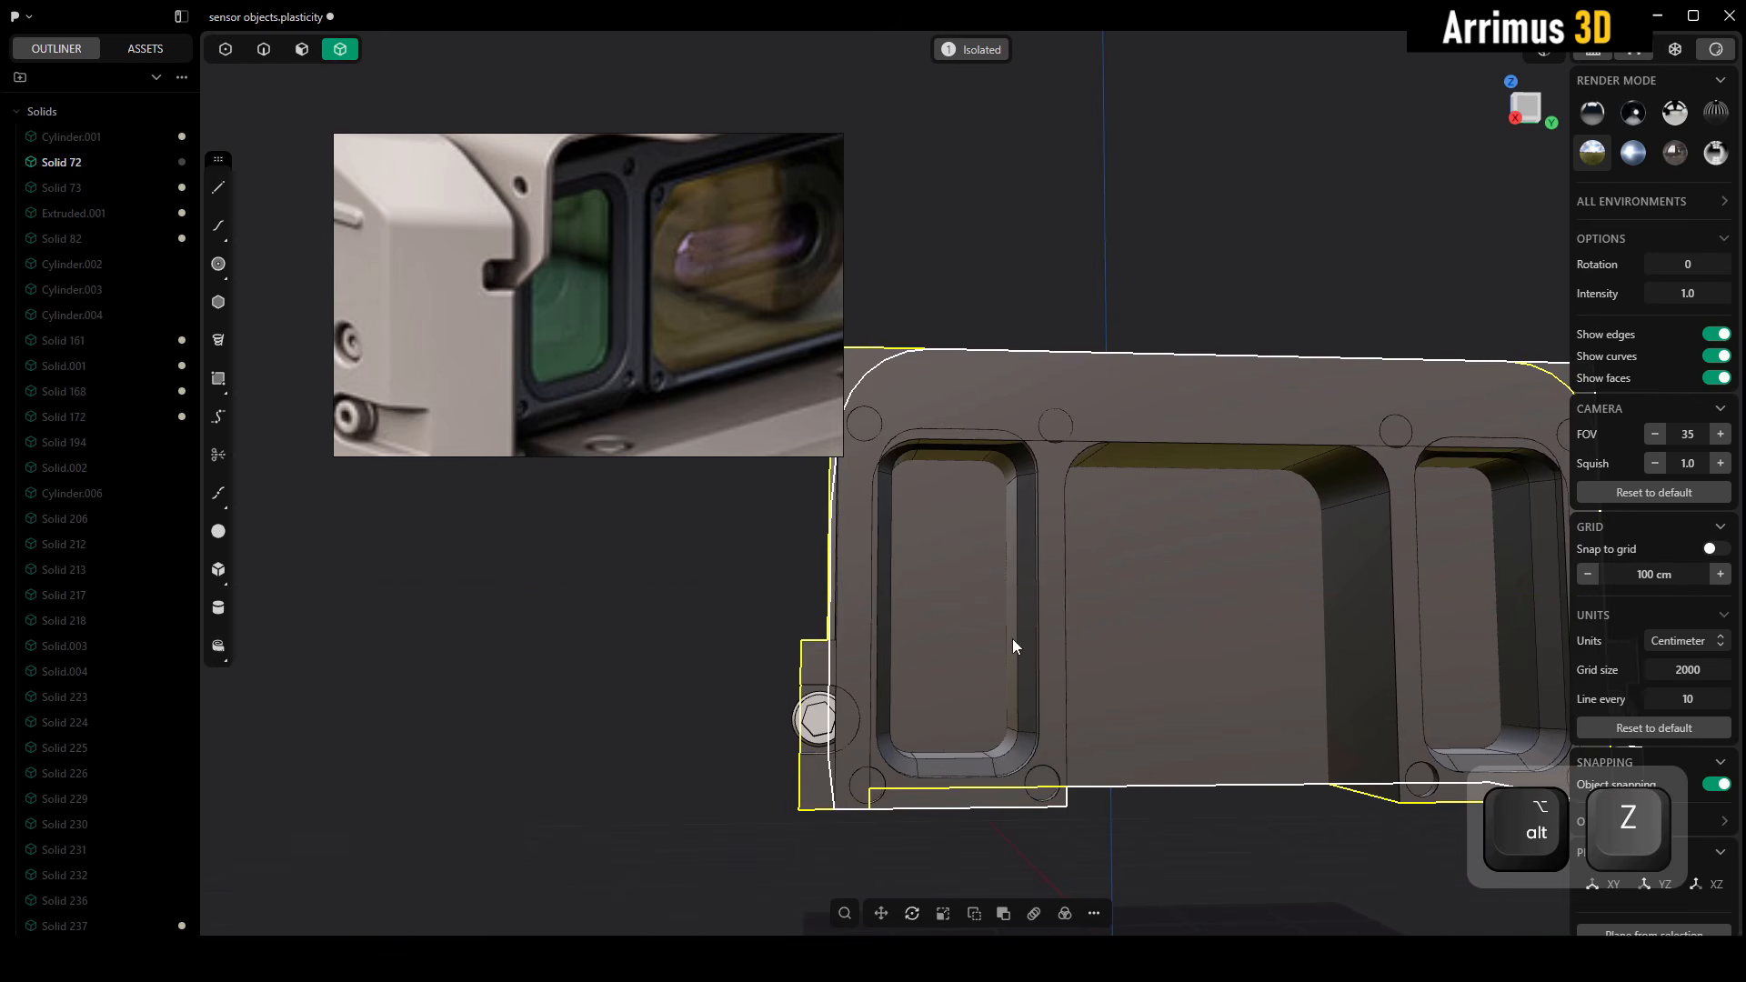
middle_click_drag(1012, 638, 1047, 628, "alt")
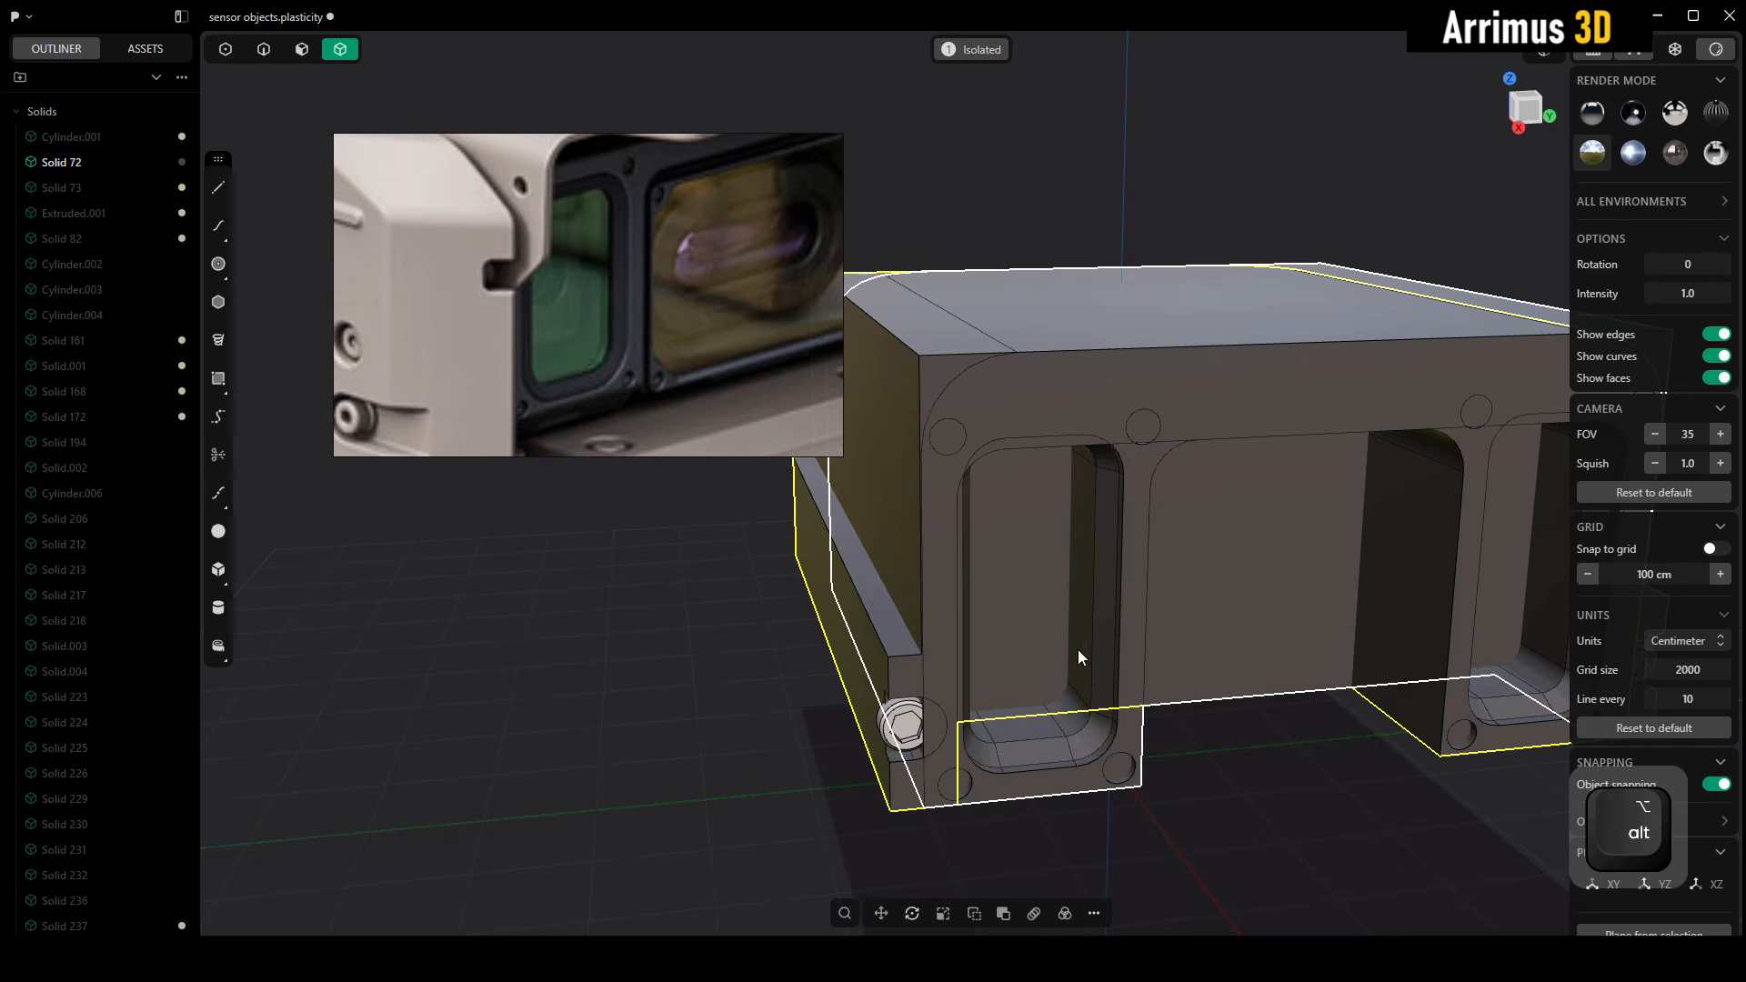
Isolate the mirrored copy and cut it using the vertical side face above the lug as the cutter
middle_click_drag(1195, 726, 1181, 709)
key("alt+q")
left_click(1213, 773)
left_click(1093, 568)
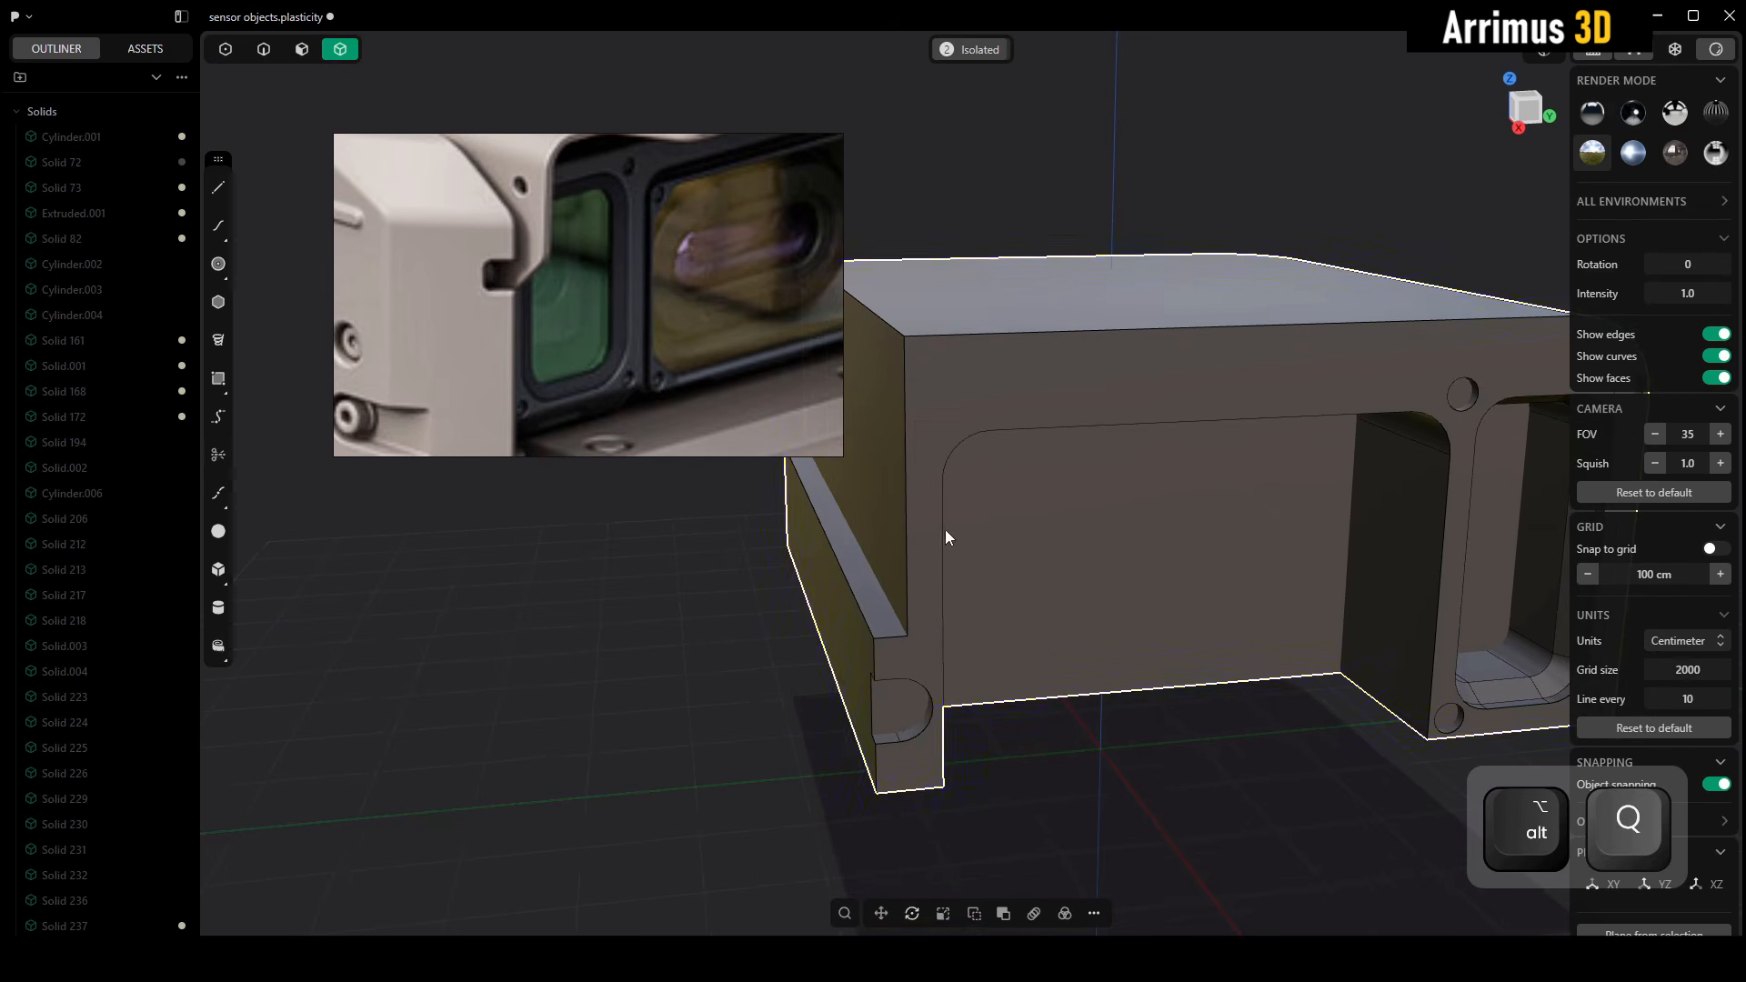
middle_click_drag(897, 507, 904, 519)
key("c")
left_click(902, 518)
right_click(1100, 707)
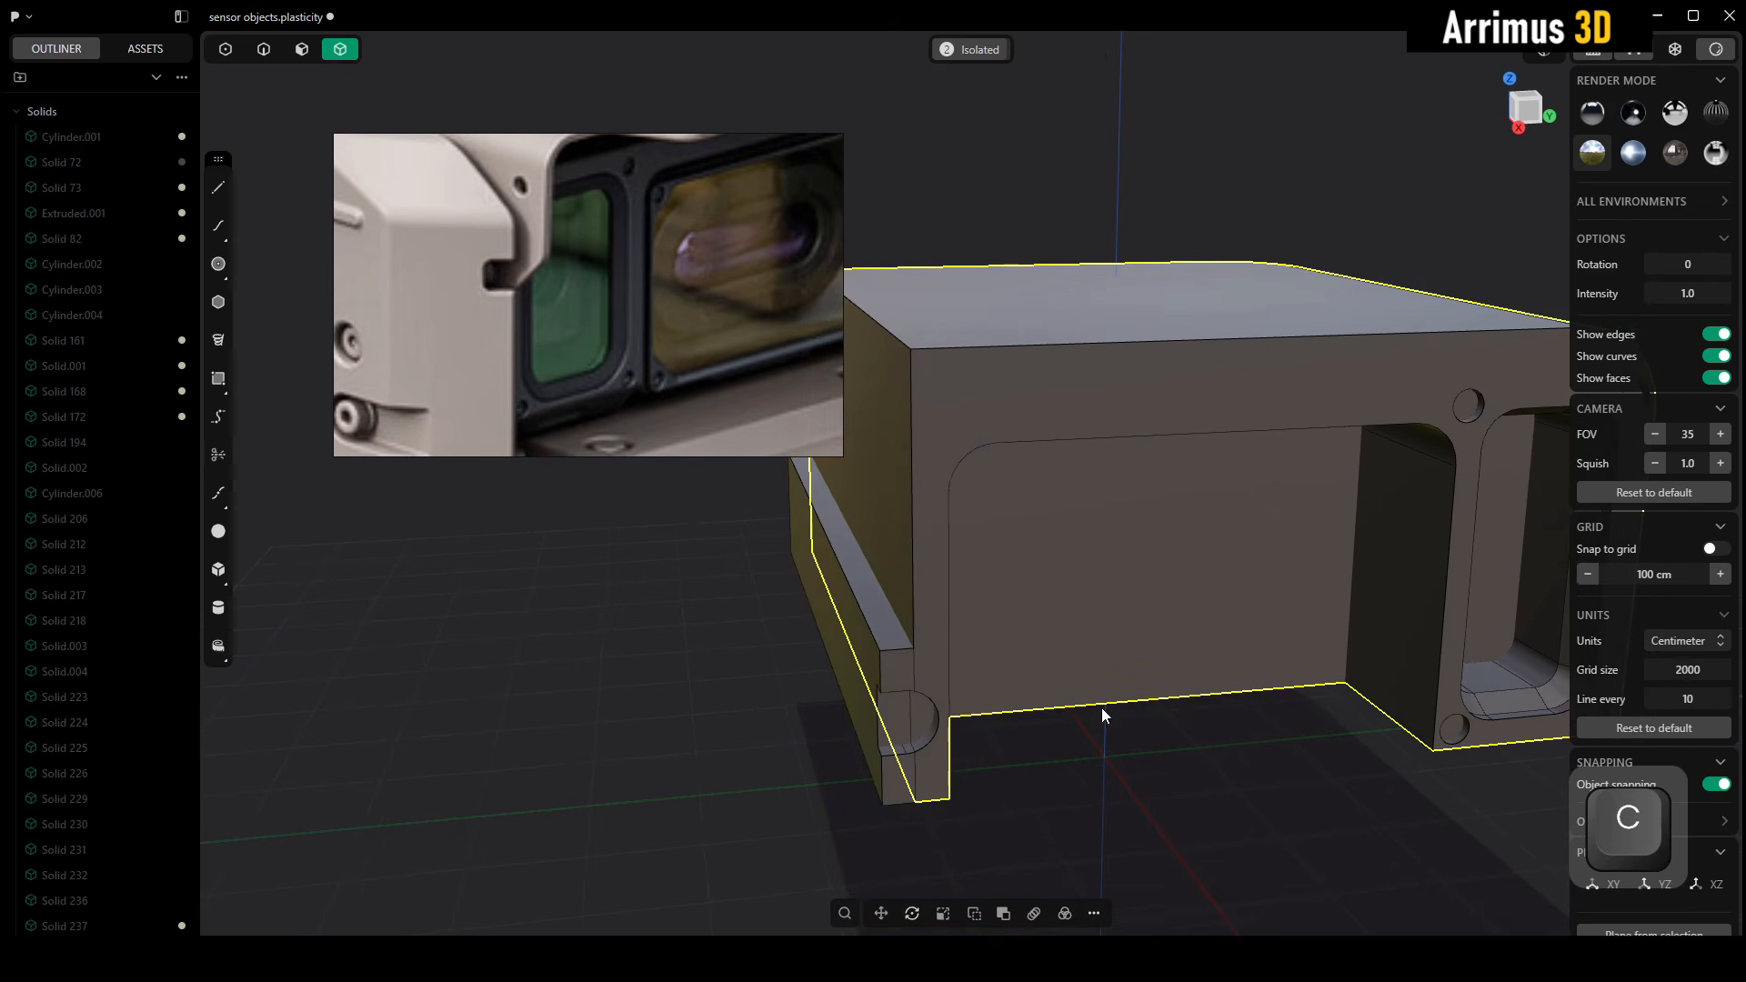
key("c")
left_click(886, 619)
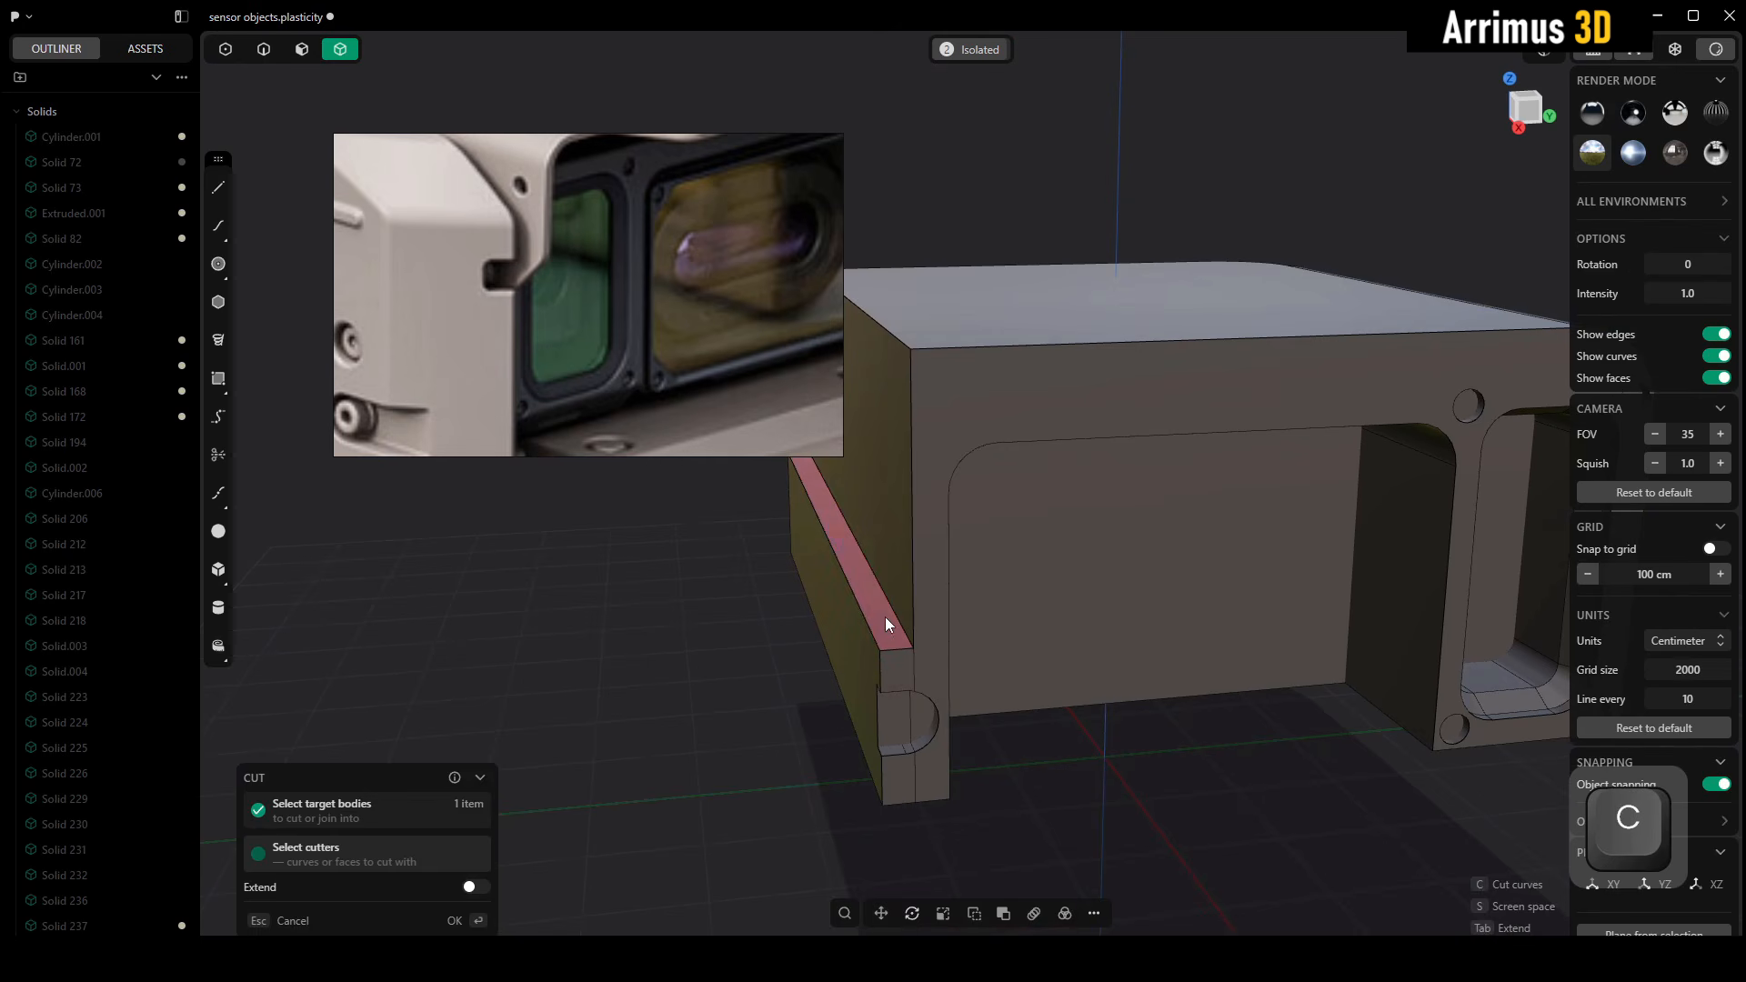
key("Escape")
left_click(1095, 770)
middle_click_drag(1063, 726, 1089, 694)
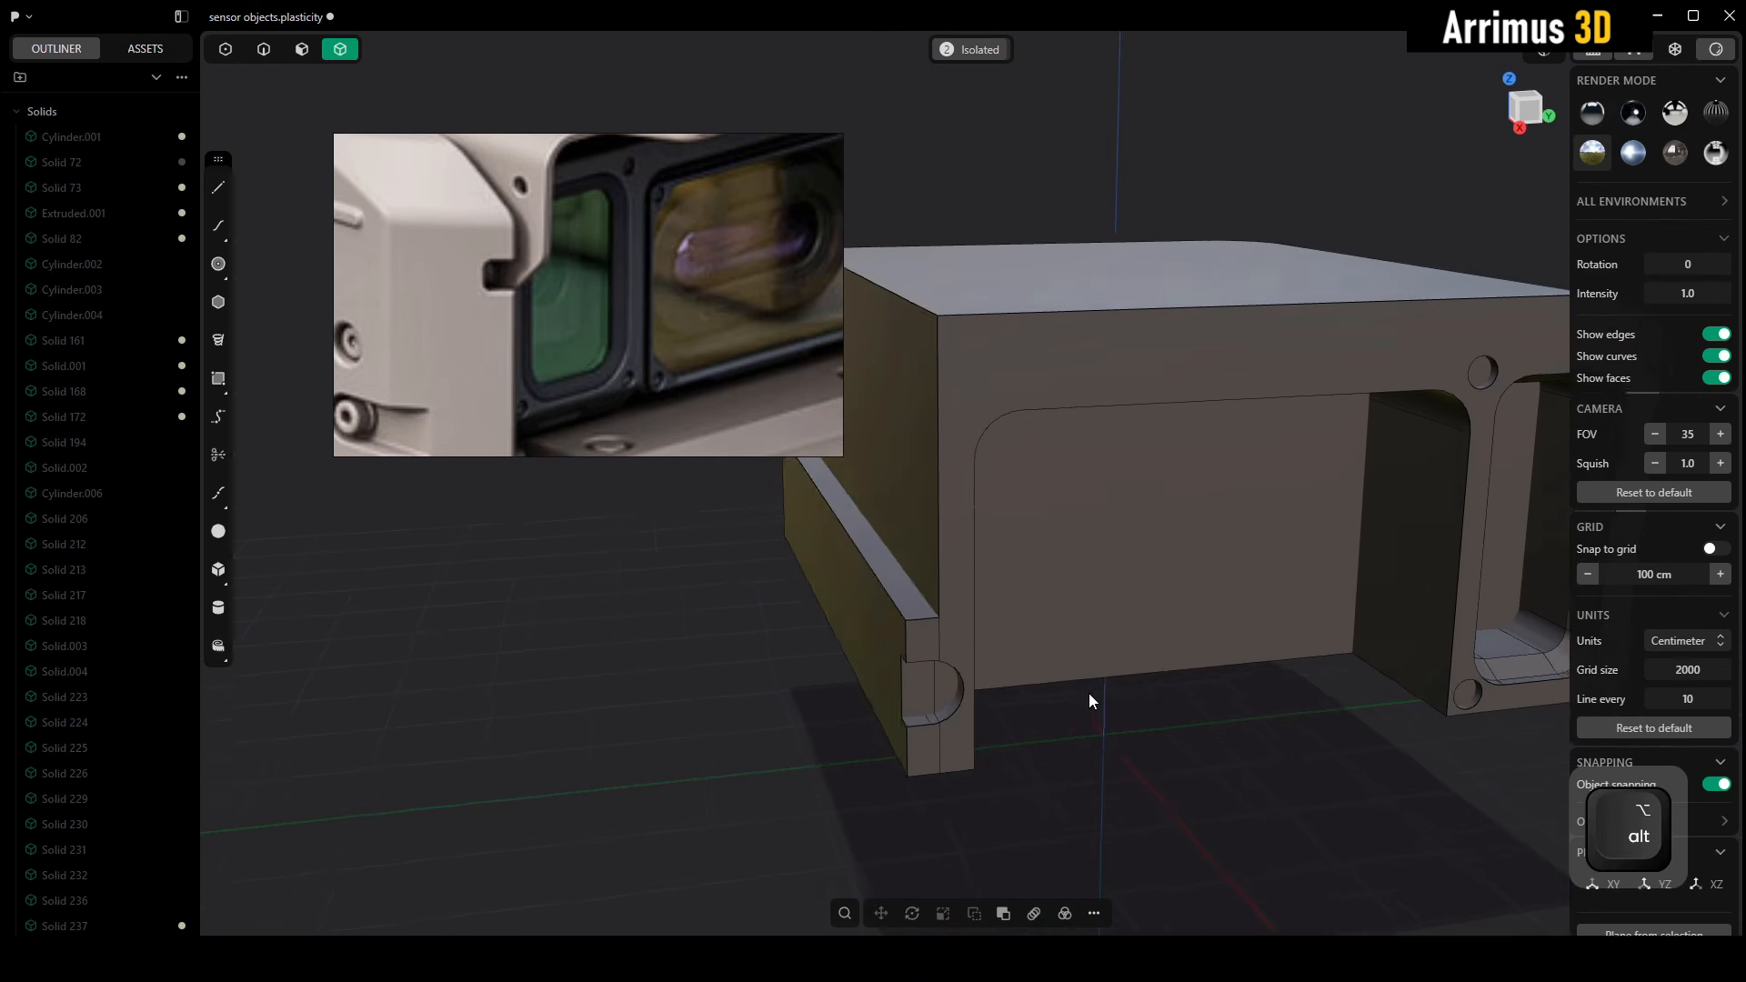
middle_click_drag(968, 580, 1093, 642, "alt")
key("shift+a")
key("shift+a")
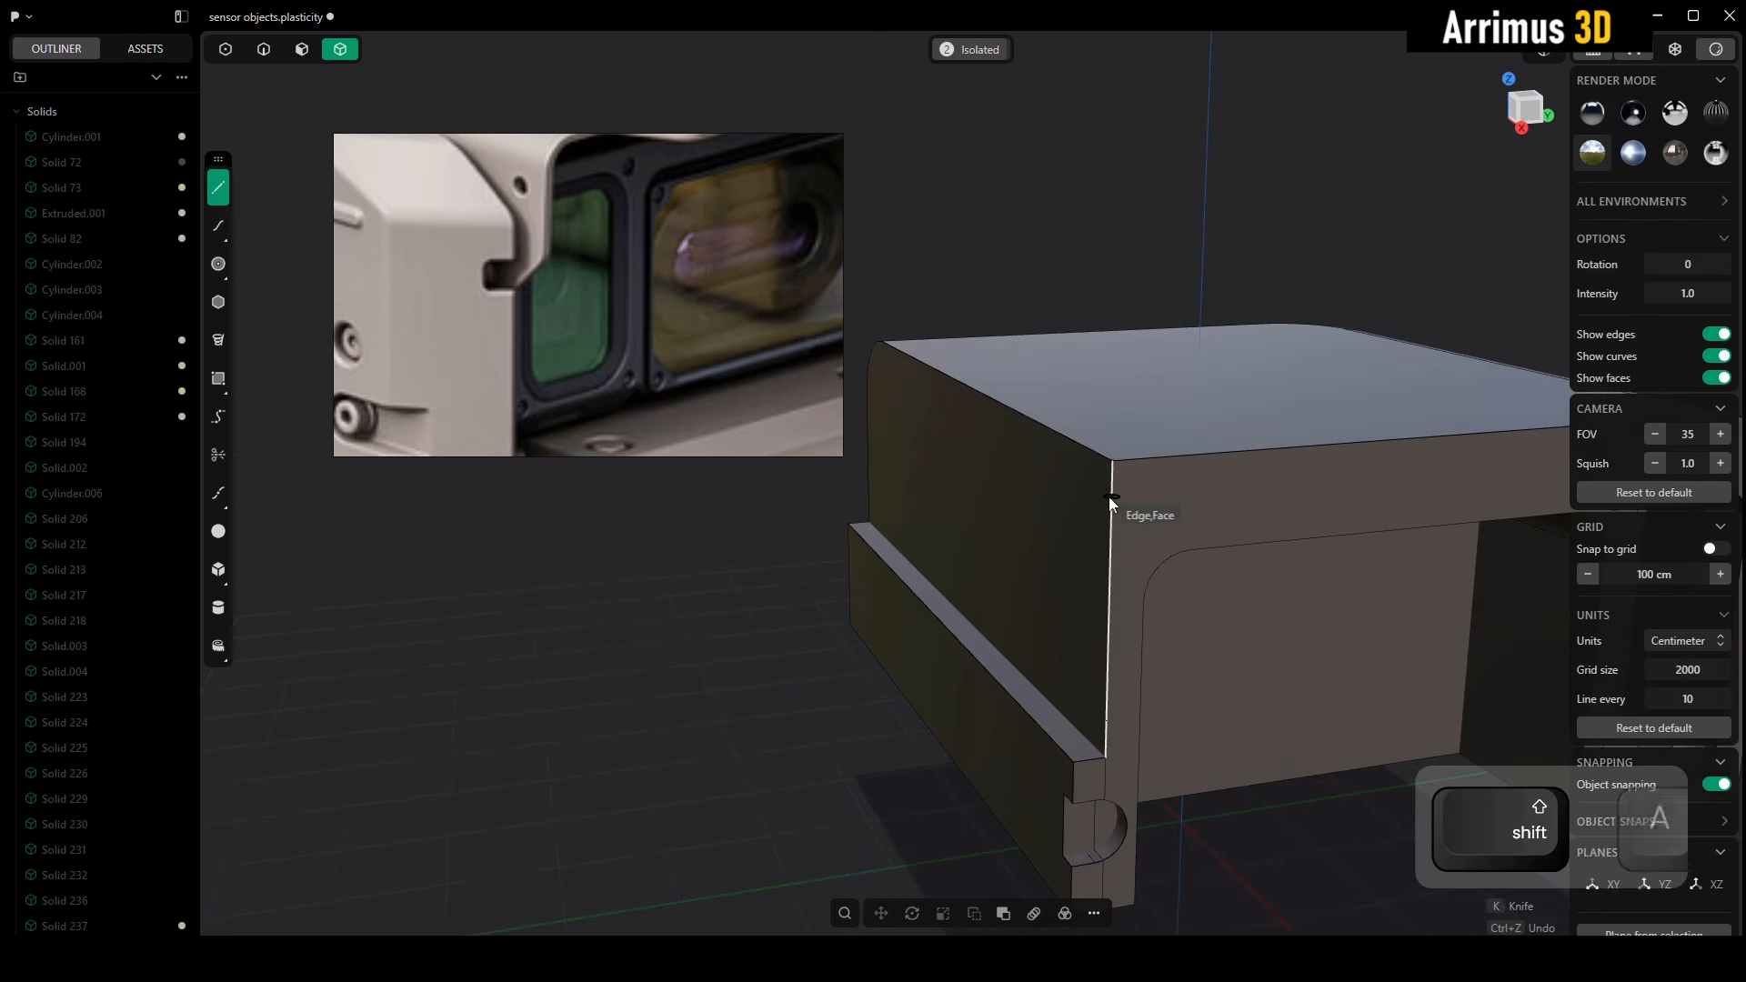
left_click(1109, 470)
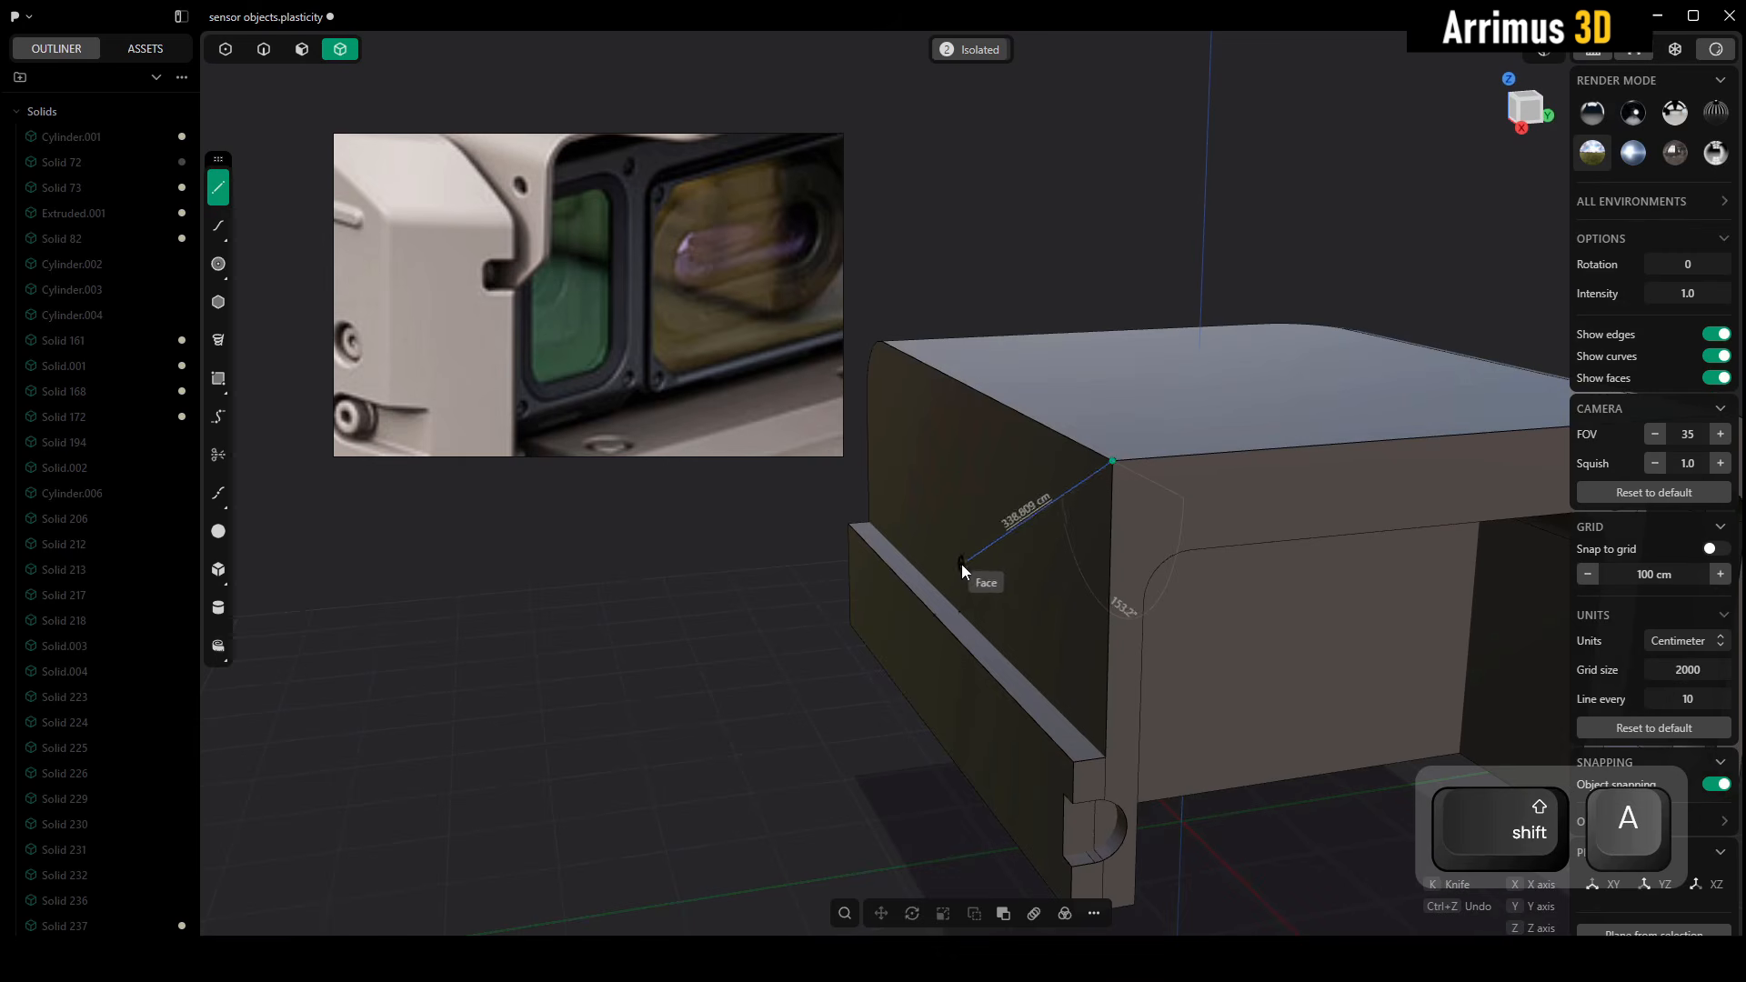
key("Escape")
middle_click_drag(919, 552, 944, 529)
key("shift+a")
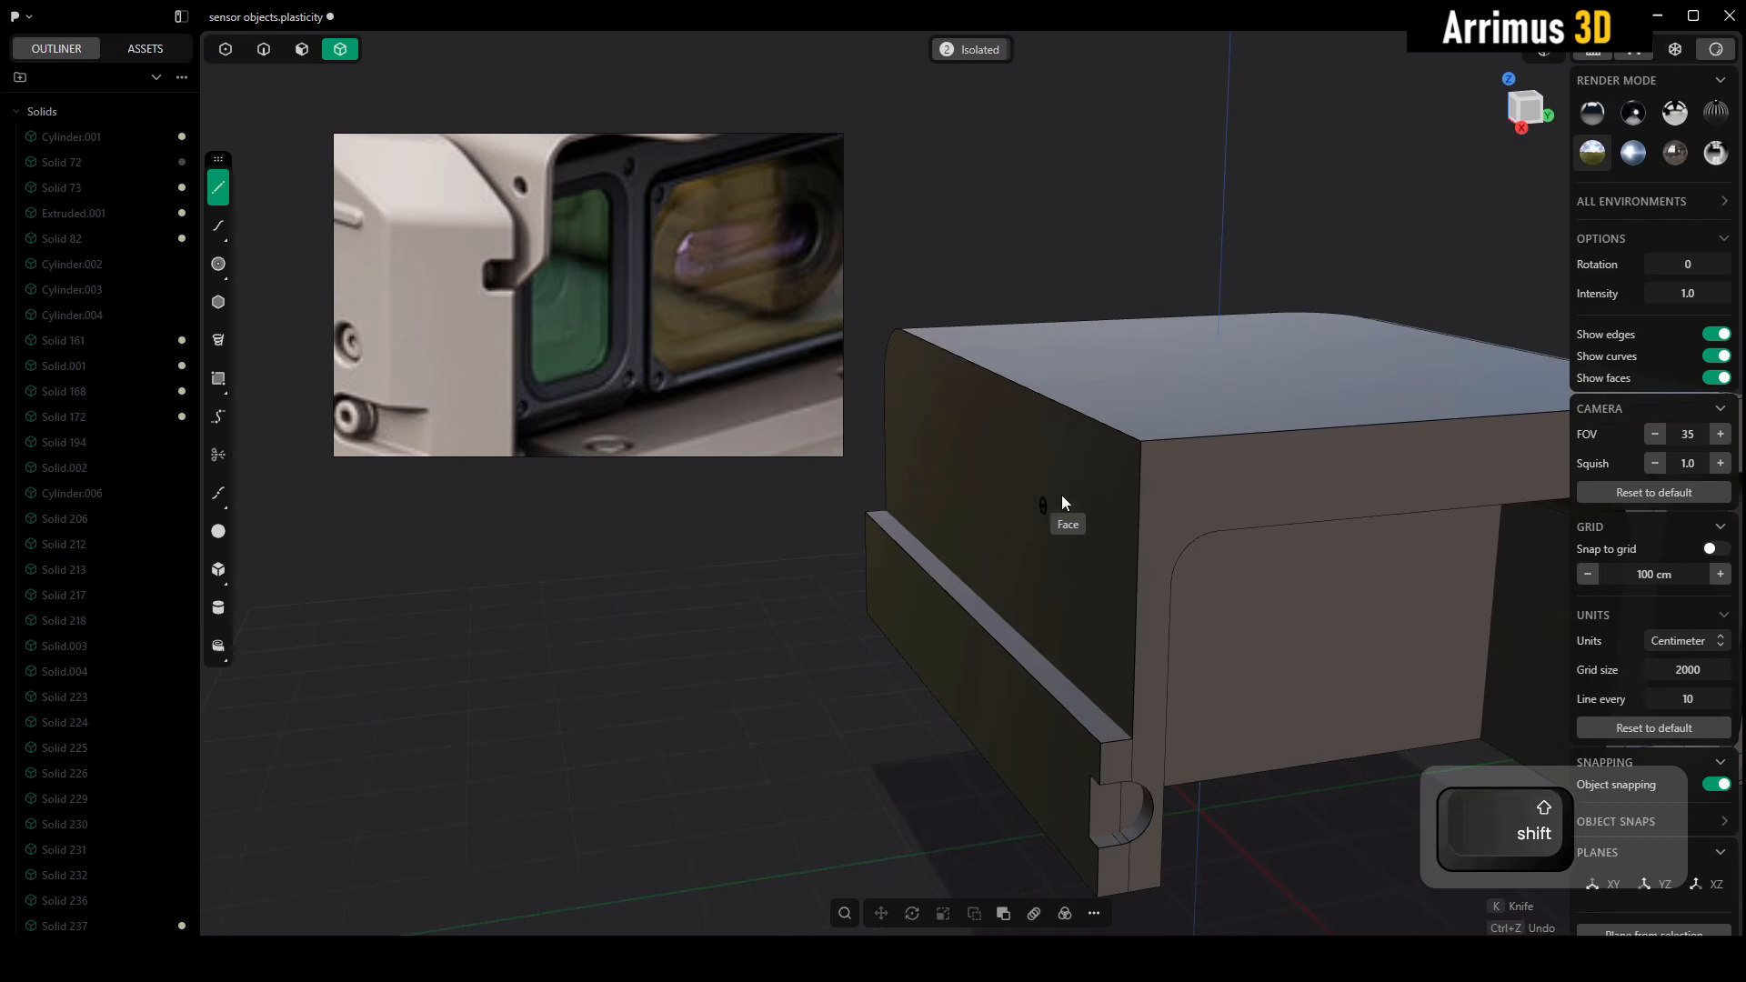
key("Escape")
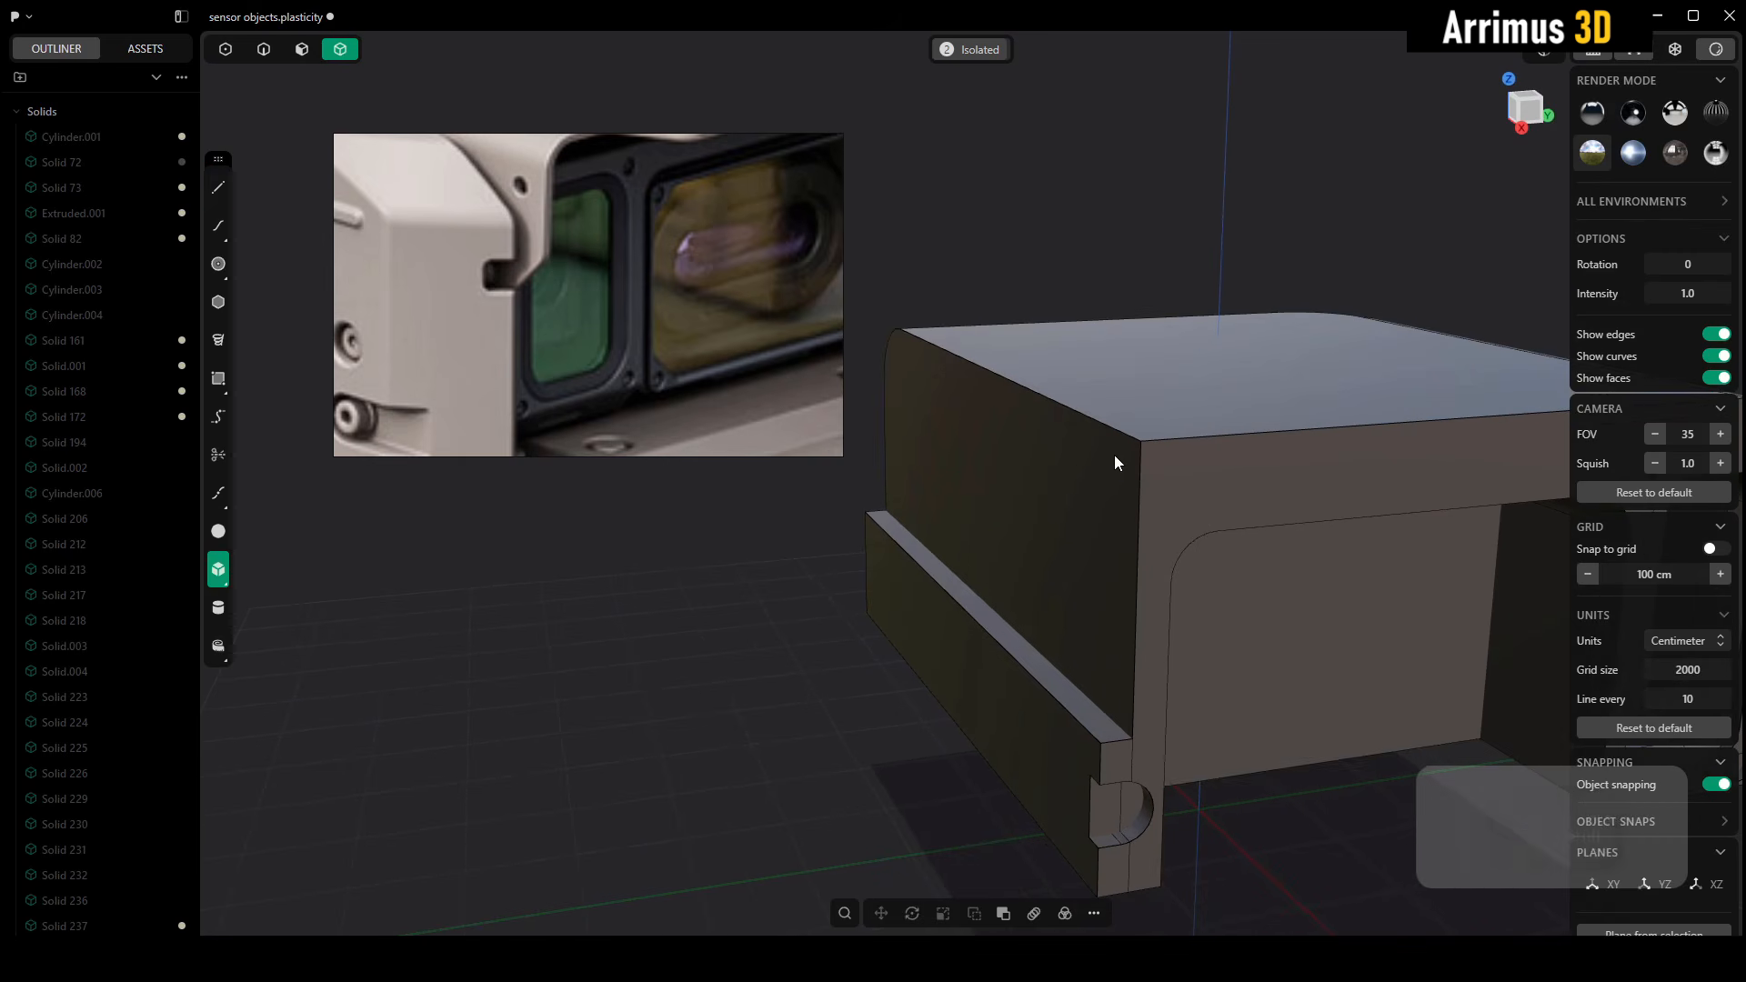
Create a box as a new body, about 421 by 196 cm on the side face above the lug, extruded across the mirrored copy
key("shift+1")
left_click(1136, 446)
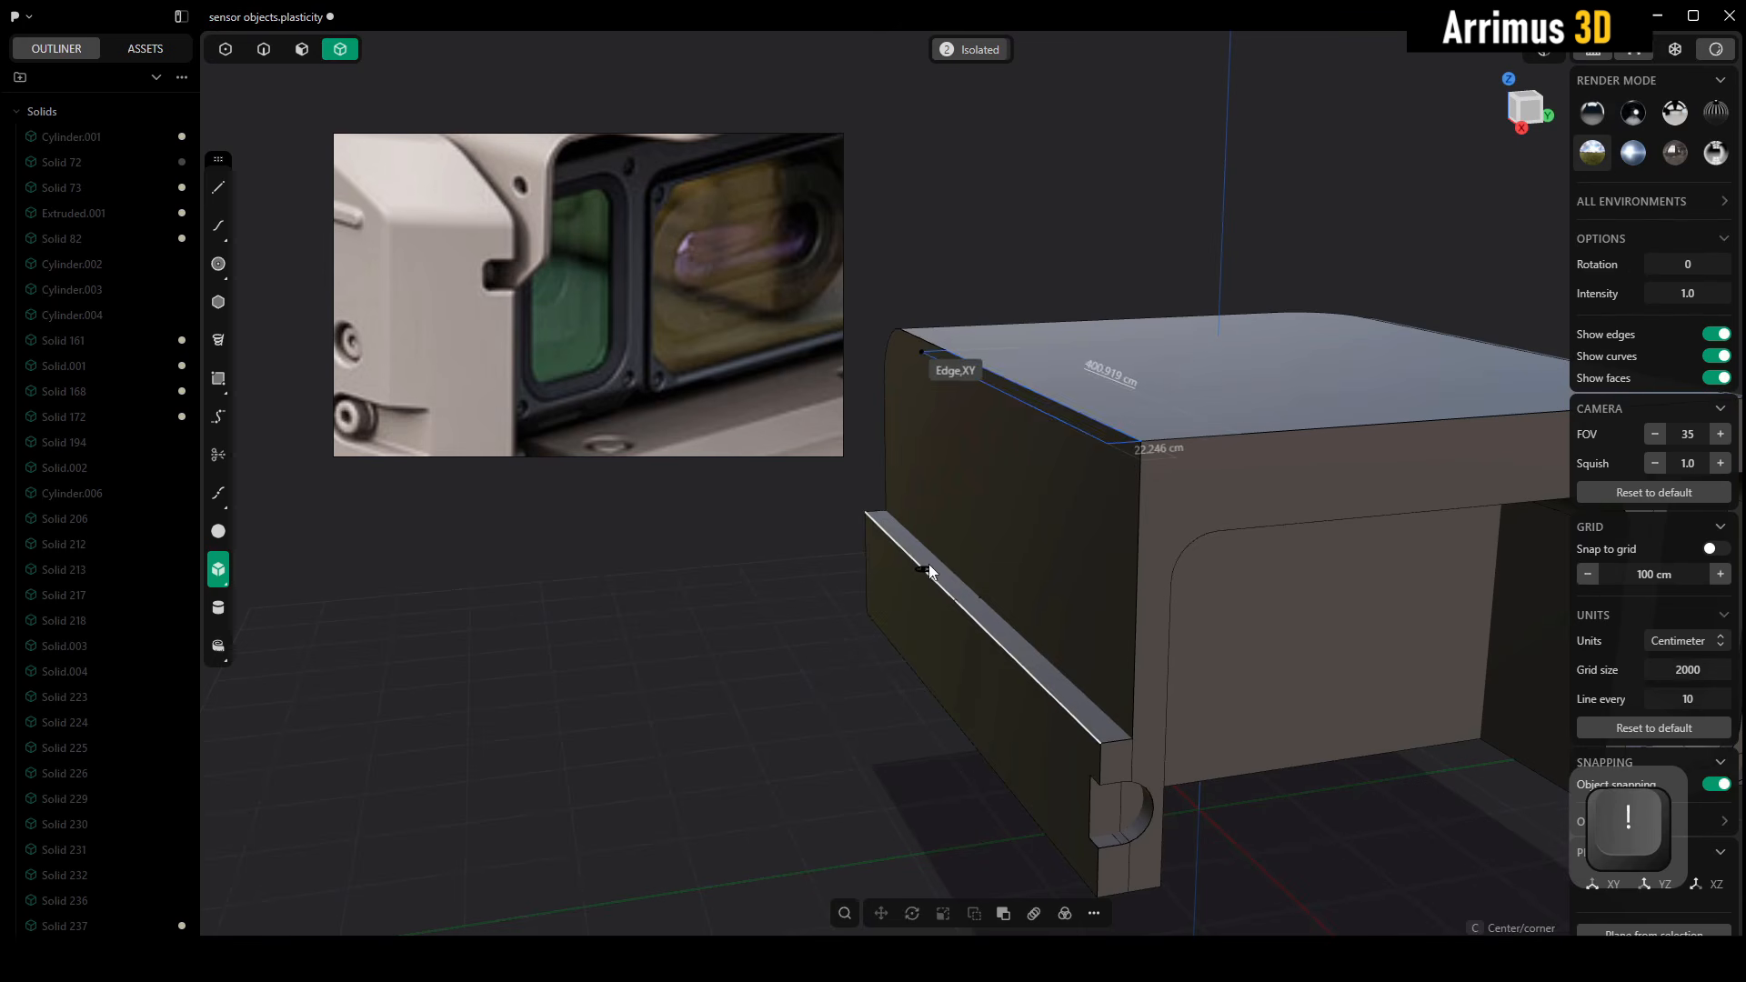
left_click(940, 561)
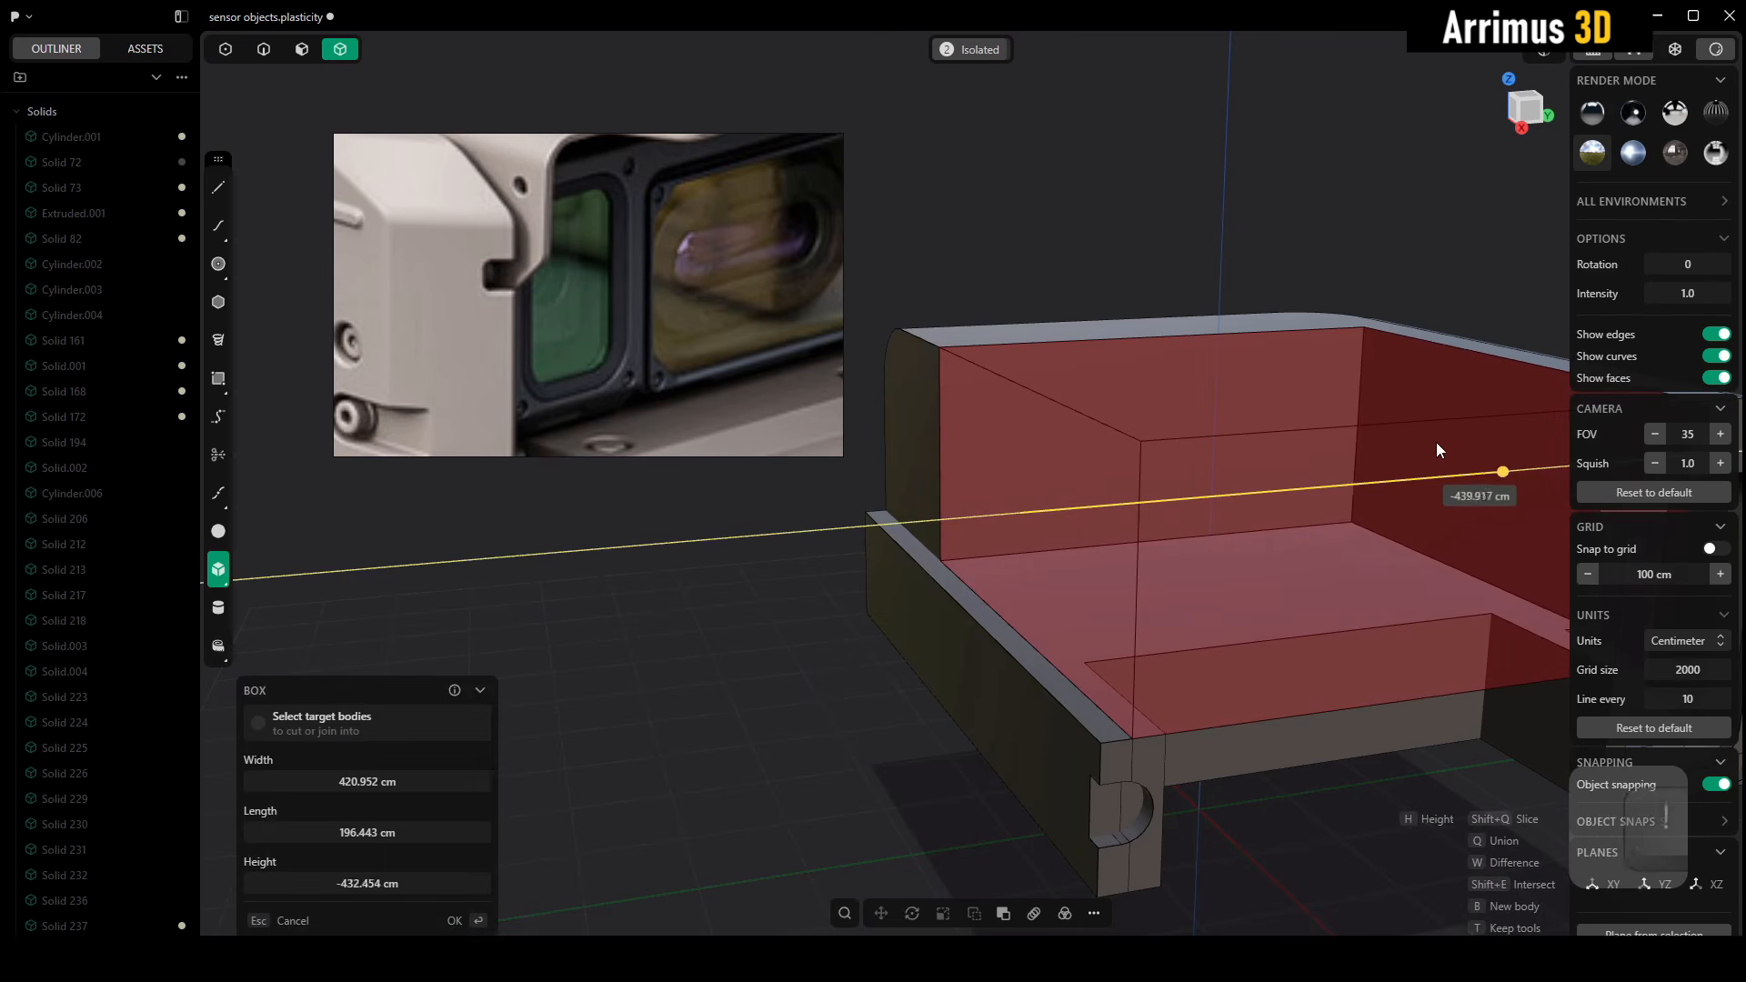
left_click(1512, 371)
key("b")
right_click(1505, 366)
middle_click_drag(1319, 269, 1254, 272)
right_click_drag(1255, 279, 1212, 325)
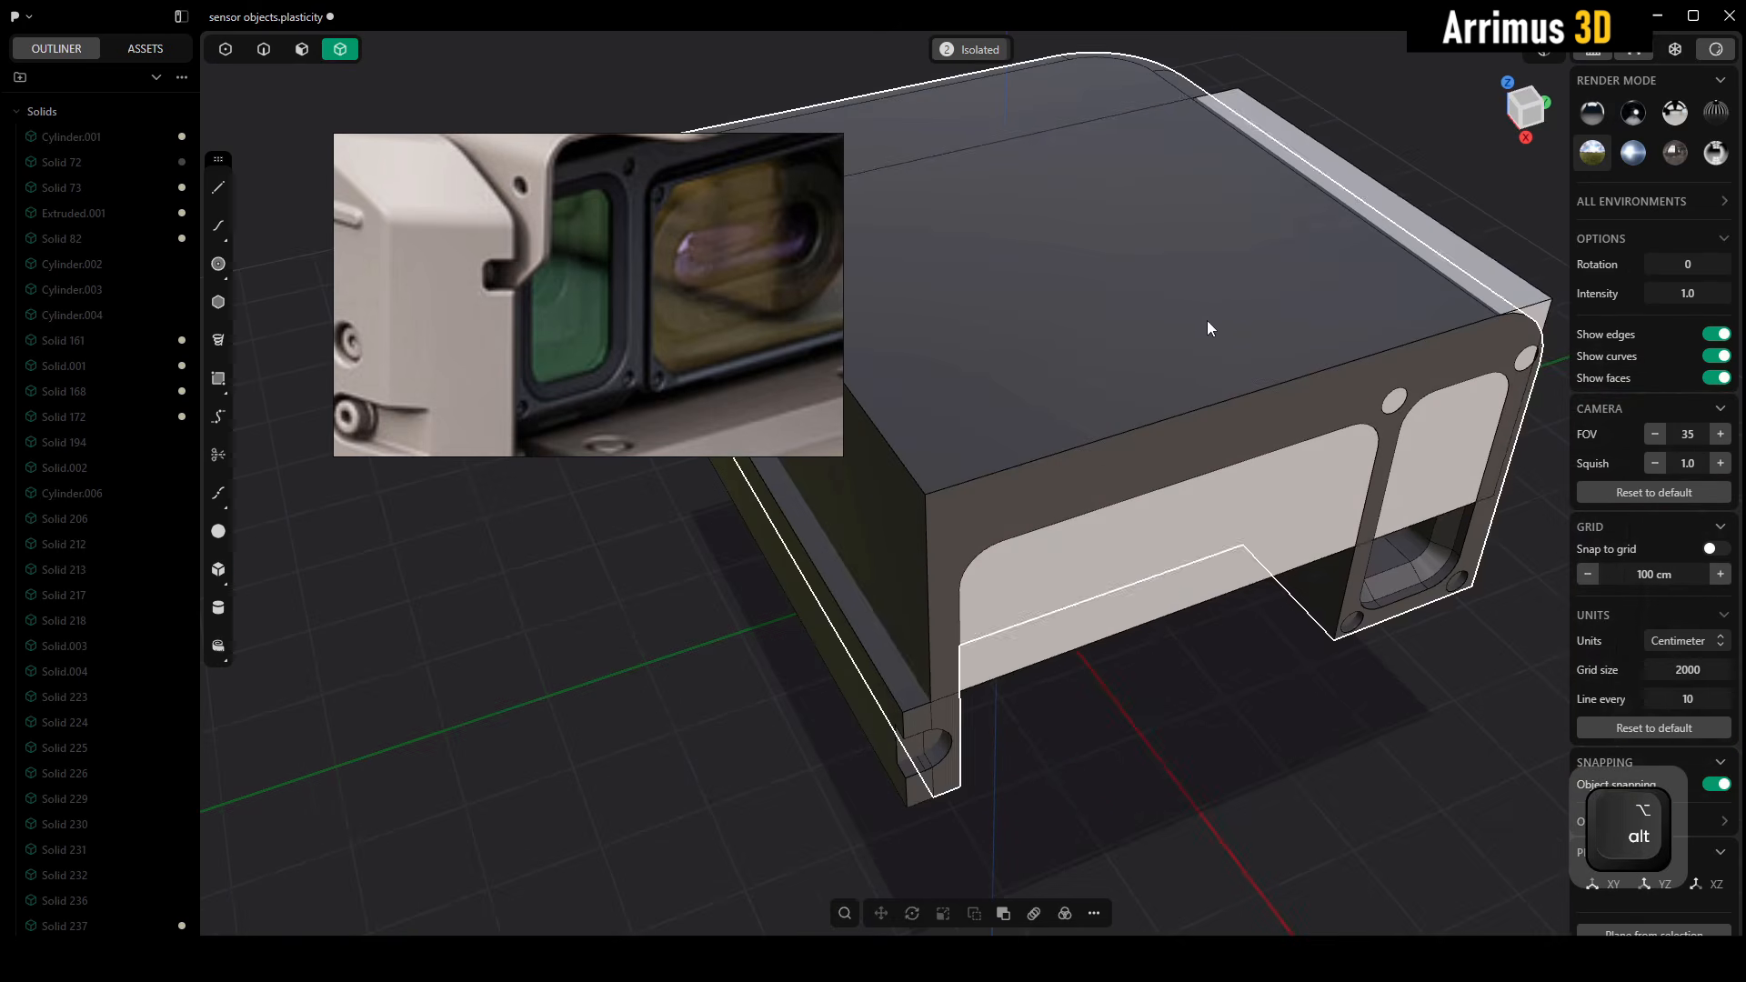
Push the box's front face out about 74 cm and its back face about 367 cm, past both ends of the mirrored copy
key("3")
left_click(1423, 444)
key("d")
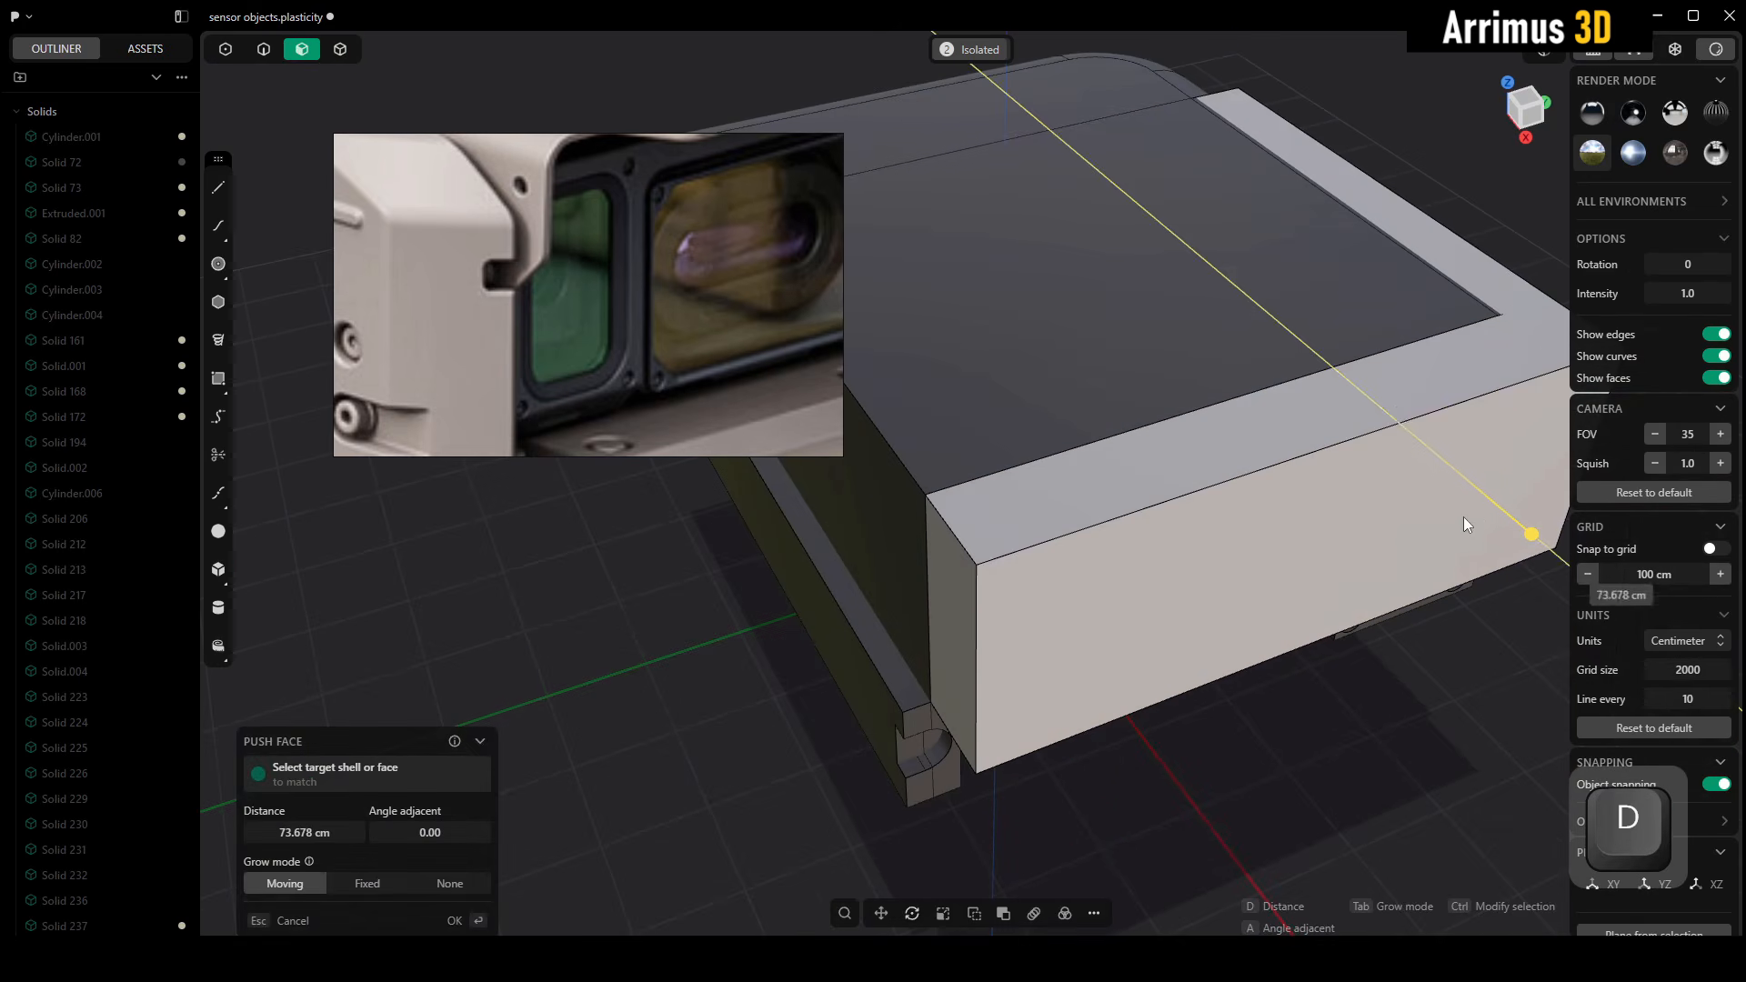
left_click(891, 587)
middle_click_drag(892, 587, 1078, 562, "alt")
left_click(948, 543)
scroll(949, 543, "down", 4)
middle_click_drag(948, 543, 1002, 473)
key("d")
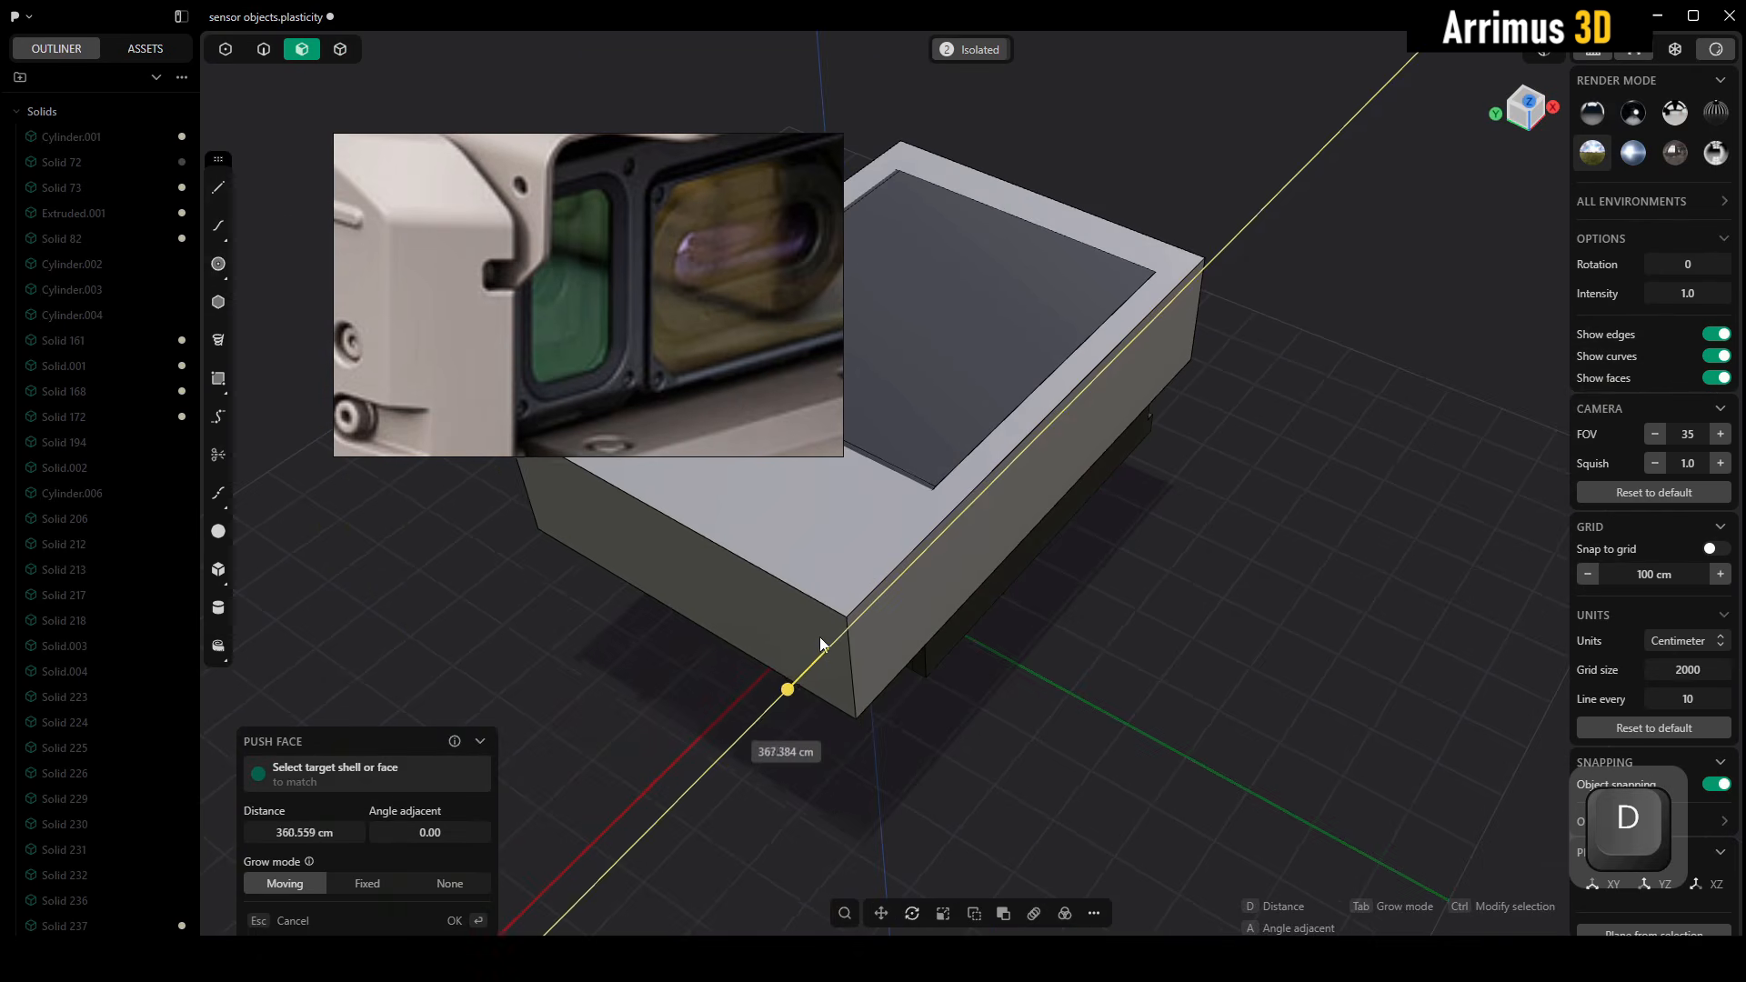
left_click(823, 646)
Push the box's top face upward until the box encloses the upper part of the mirrored copy
middle_click_drag(1147, 320, 1072, 342, "alt")
middle_click_drag(1337, 609, 1164, 653, "alt")
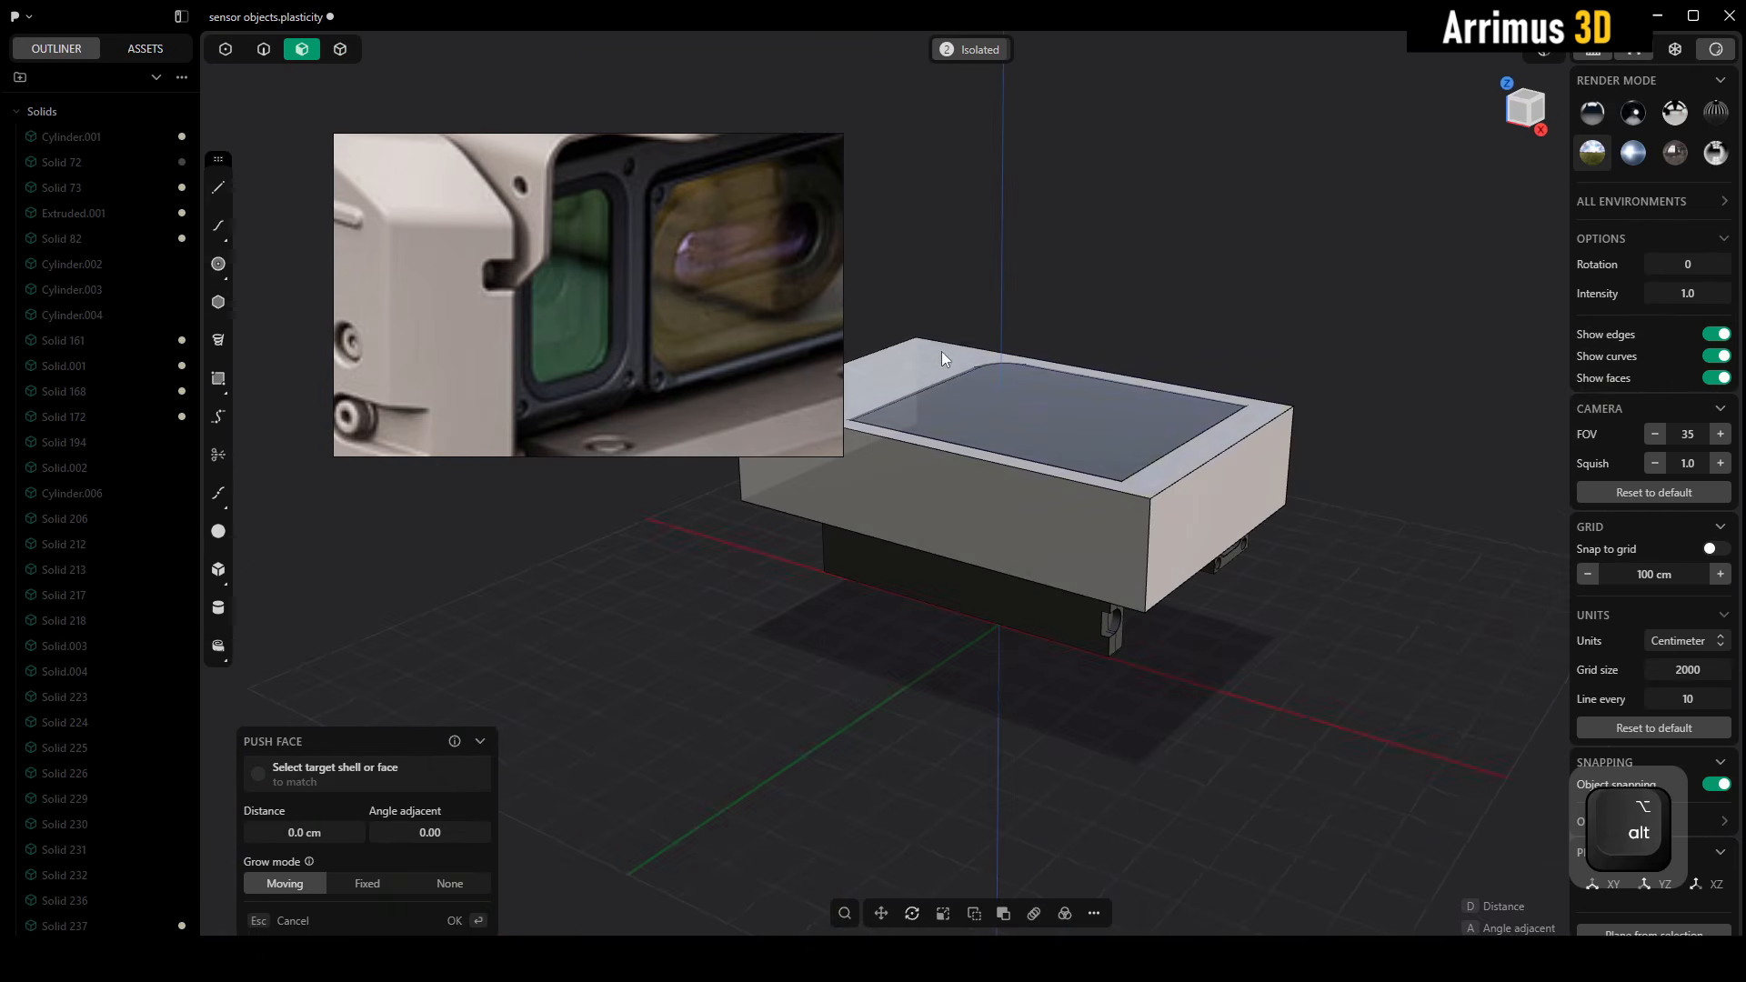
left_click(937, 346)
key("d")
left_click(937, 273)
middle_click_drag(1280, 373, 1182, 314, "alt")
Subtract the box from the mirrored copy with a Boolean difference
key("4")
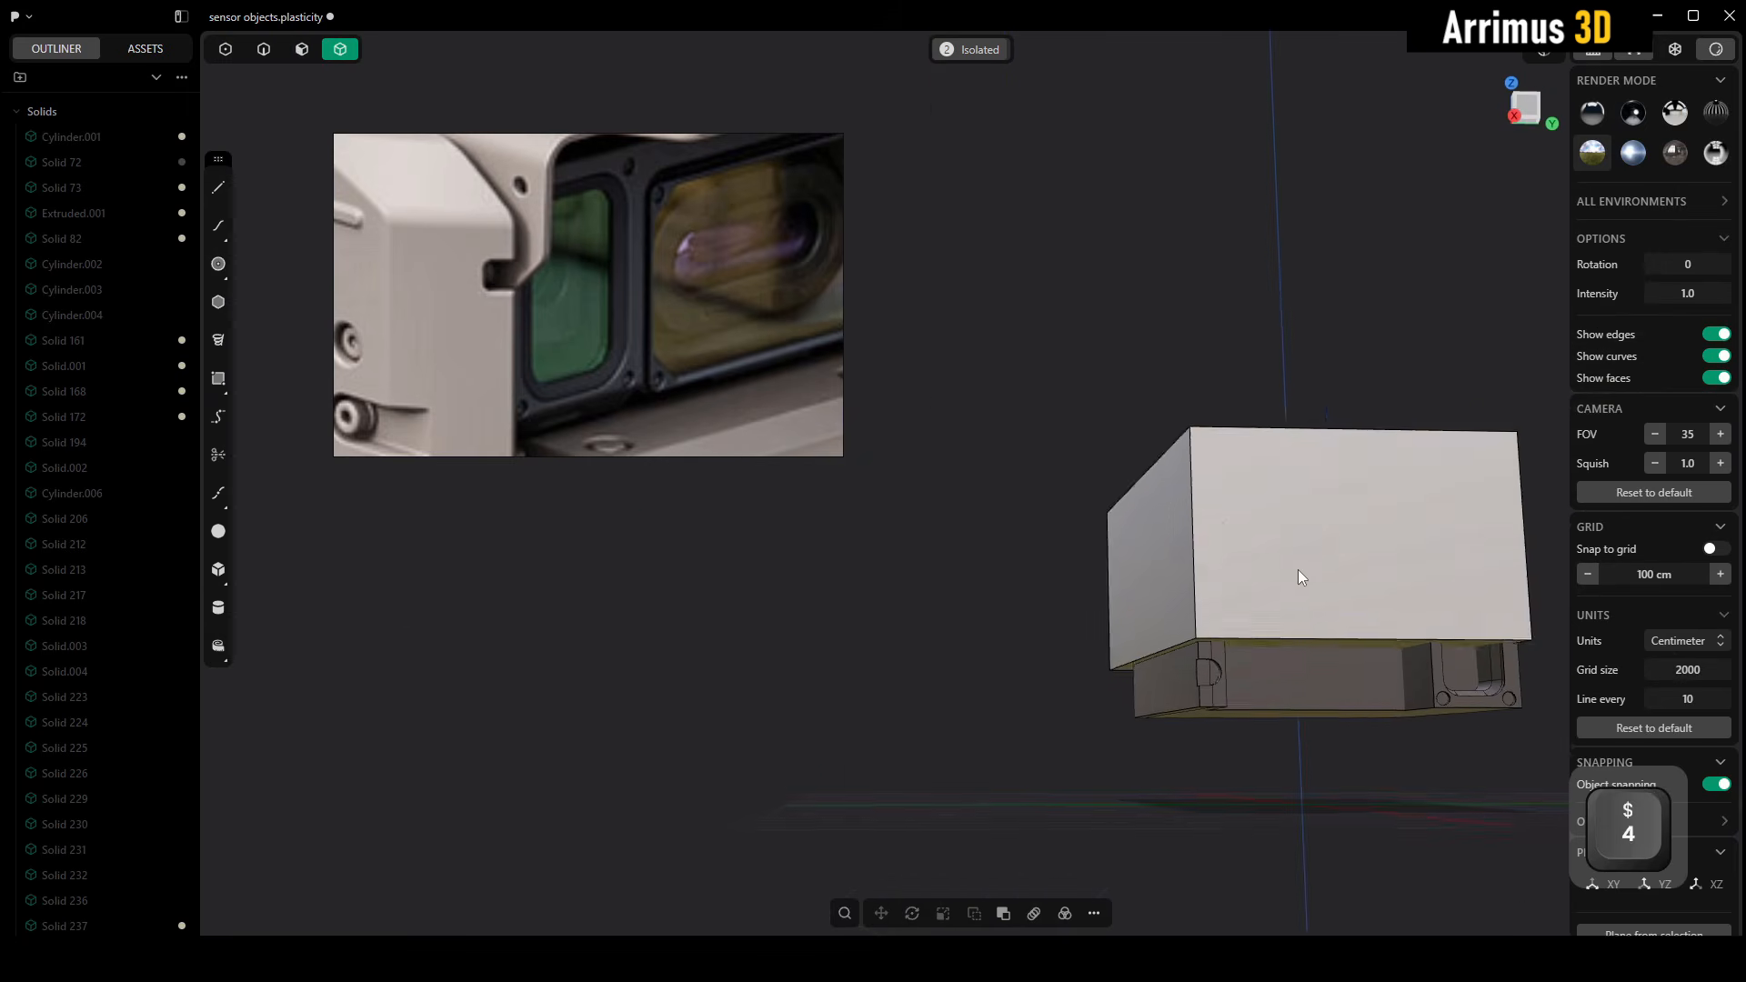
middle_click_drag(1297, 570, 1093, 440)
left_click(1133, 520)
left_click(1140, 428, "shift")
key("q")
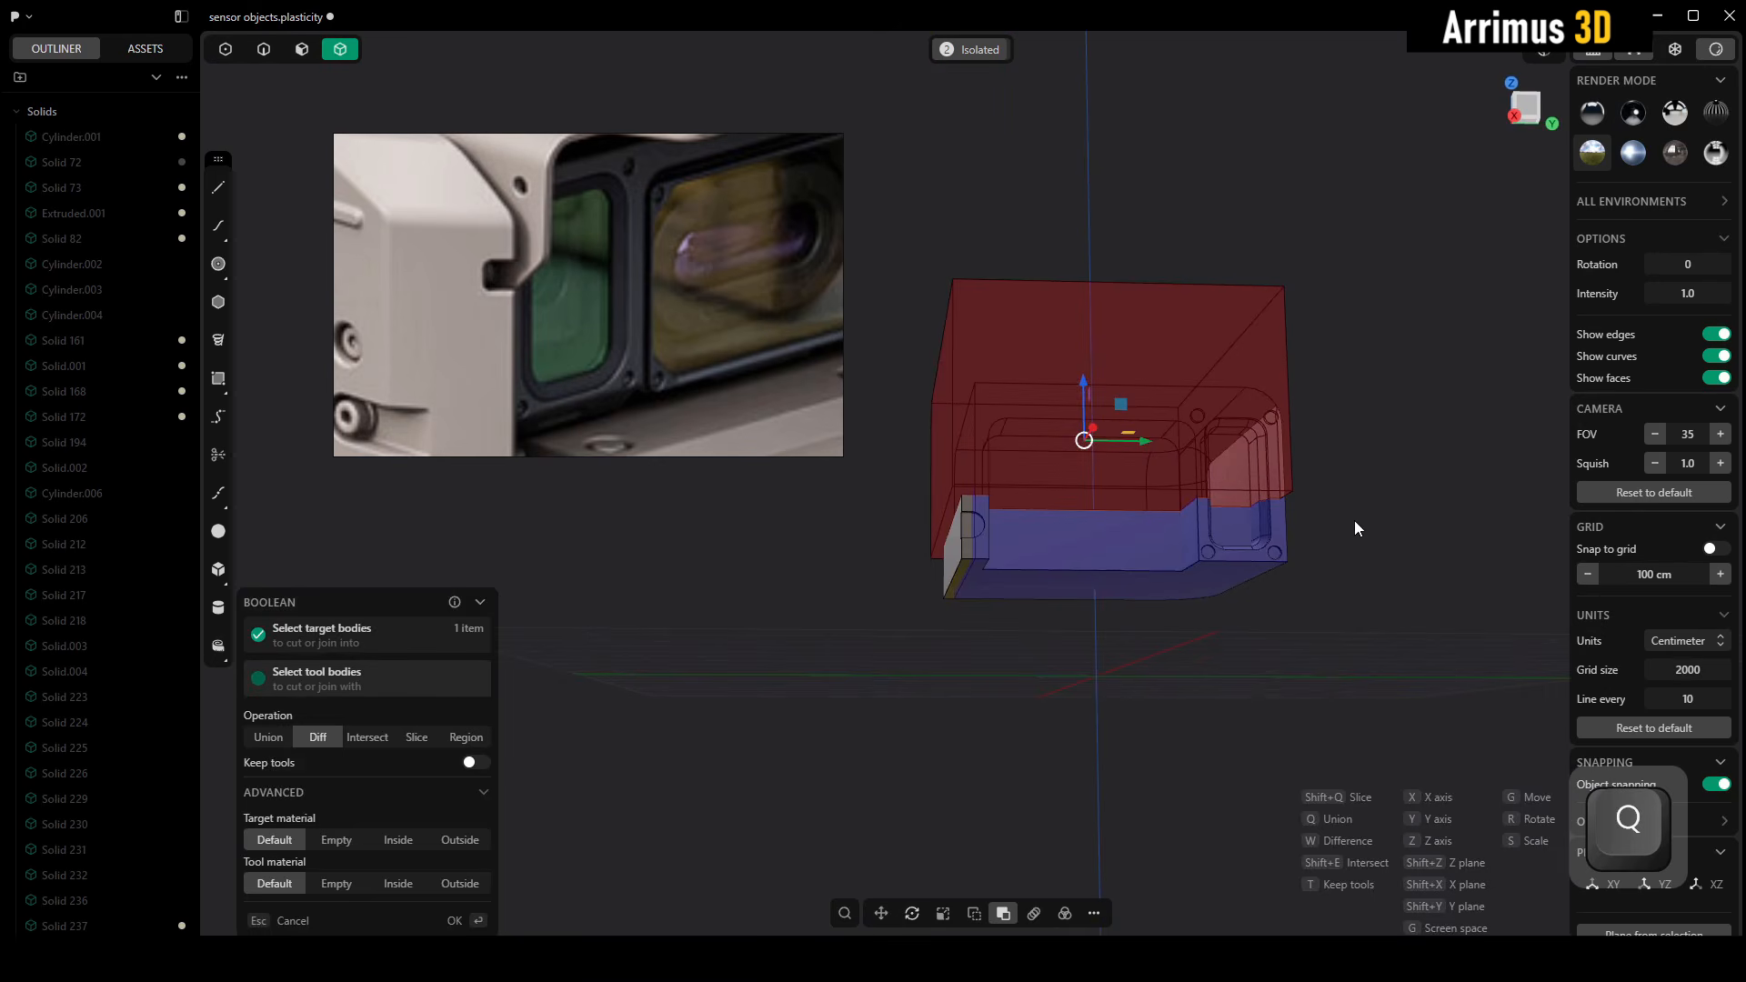
key("Return")
Cut the remaining mirrored copy with the inner side face beside the lug and delete the large window portion
middle_click_drag(1355, 573, 1066, 478, "alt")
scroll(1062, 476, "up", 2)
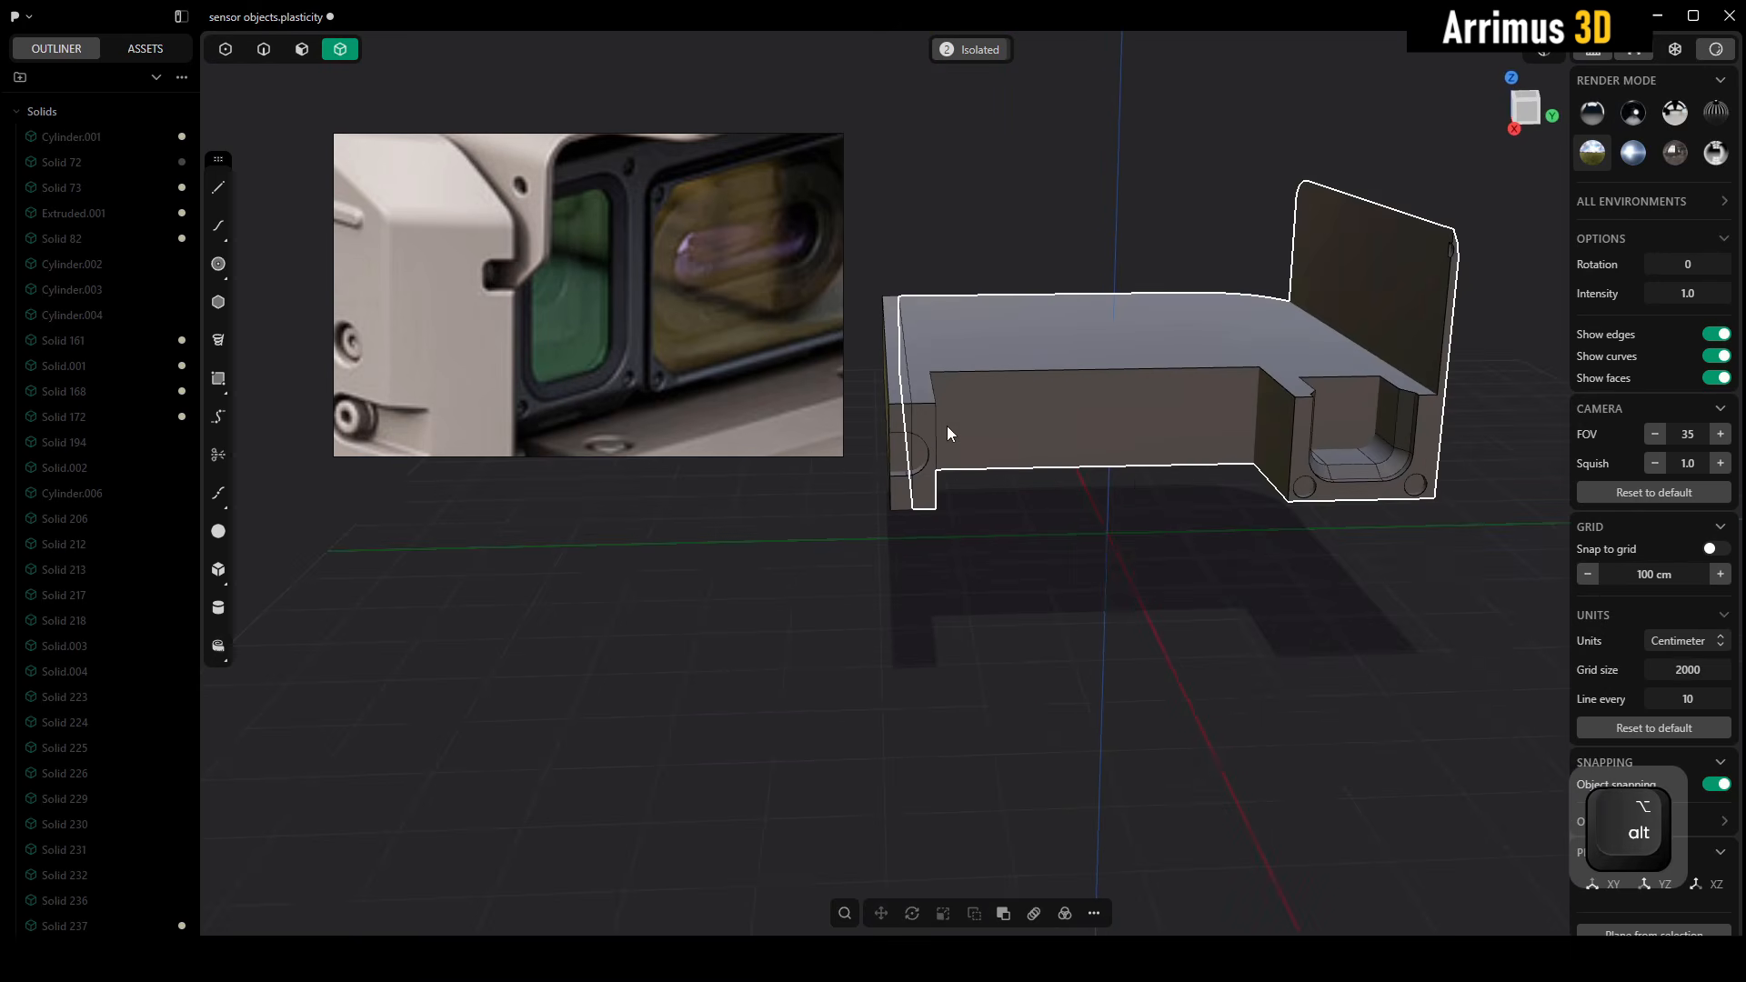
mouse_move(949, 427)
middle_mouse_down("alt")
mouse_move(1002, 484)
mouse_move(951, 454)
middle_mouse_up("alt")
scroll(951, 455, "up", 2)
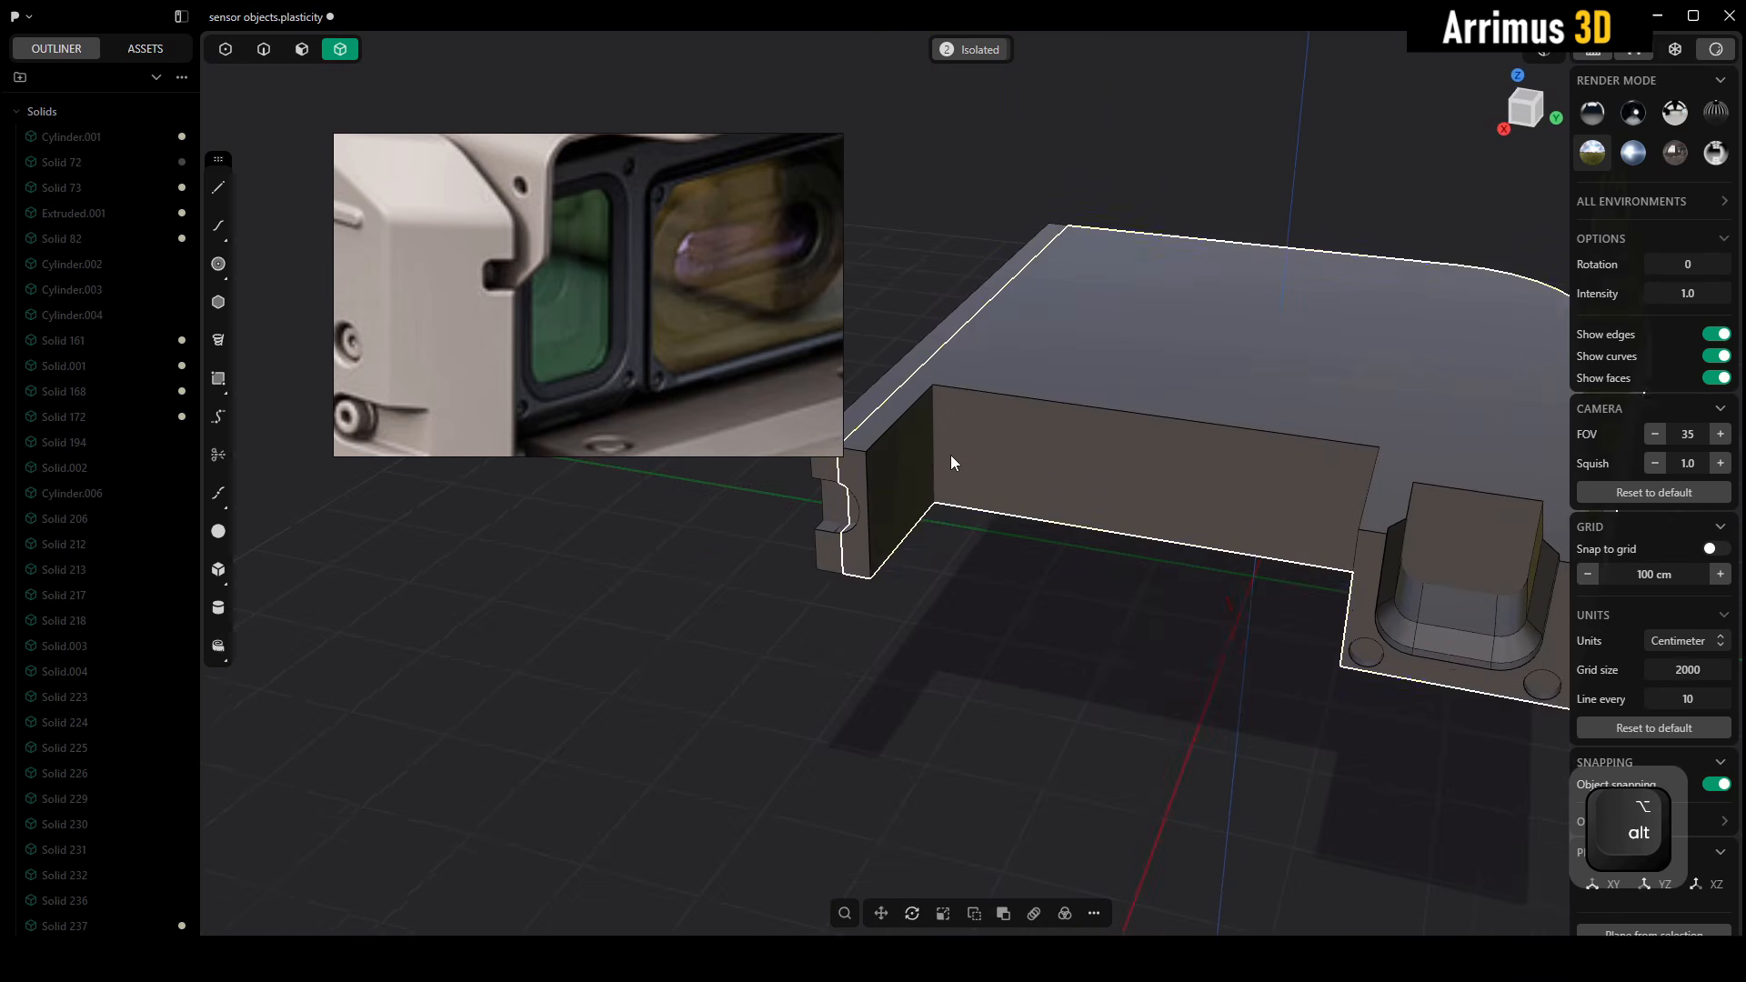
key("c")
left_click(924, 451)
right_click(1038, 630)
left_click(1148, 505)
key("x")
middle_click_drag(1150, 564, 1236, 559, "alt")
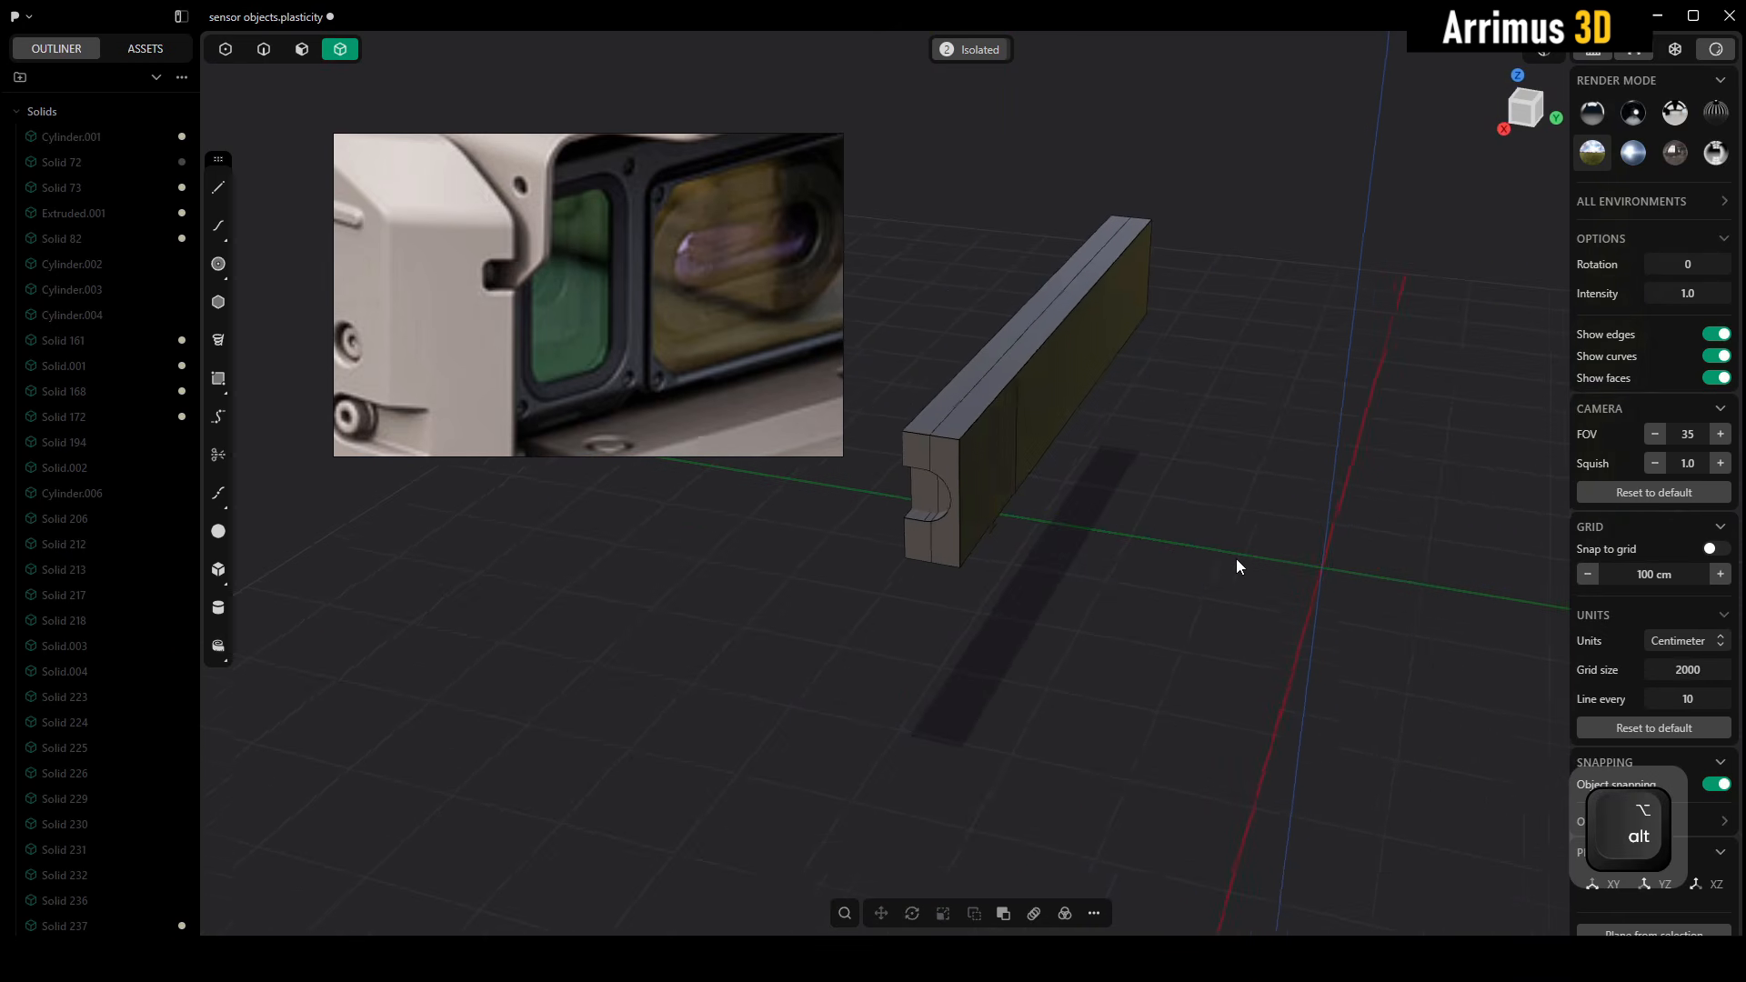
Union the two narrow lug strips into one body and return to the isolated view of the original frame
left_click_drag(1235, 231, 986, 453)
key("q")
key("q")
right_click(1202, 463)
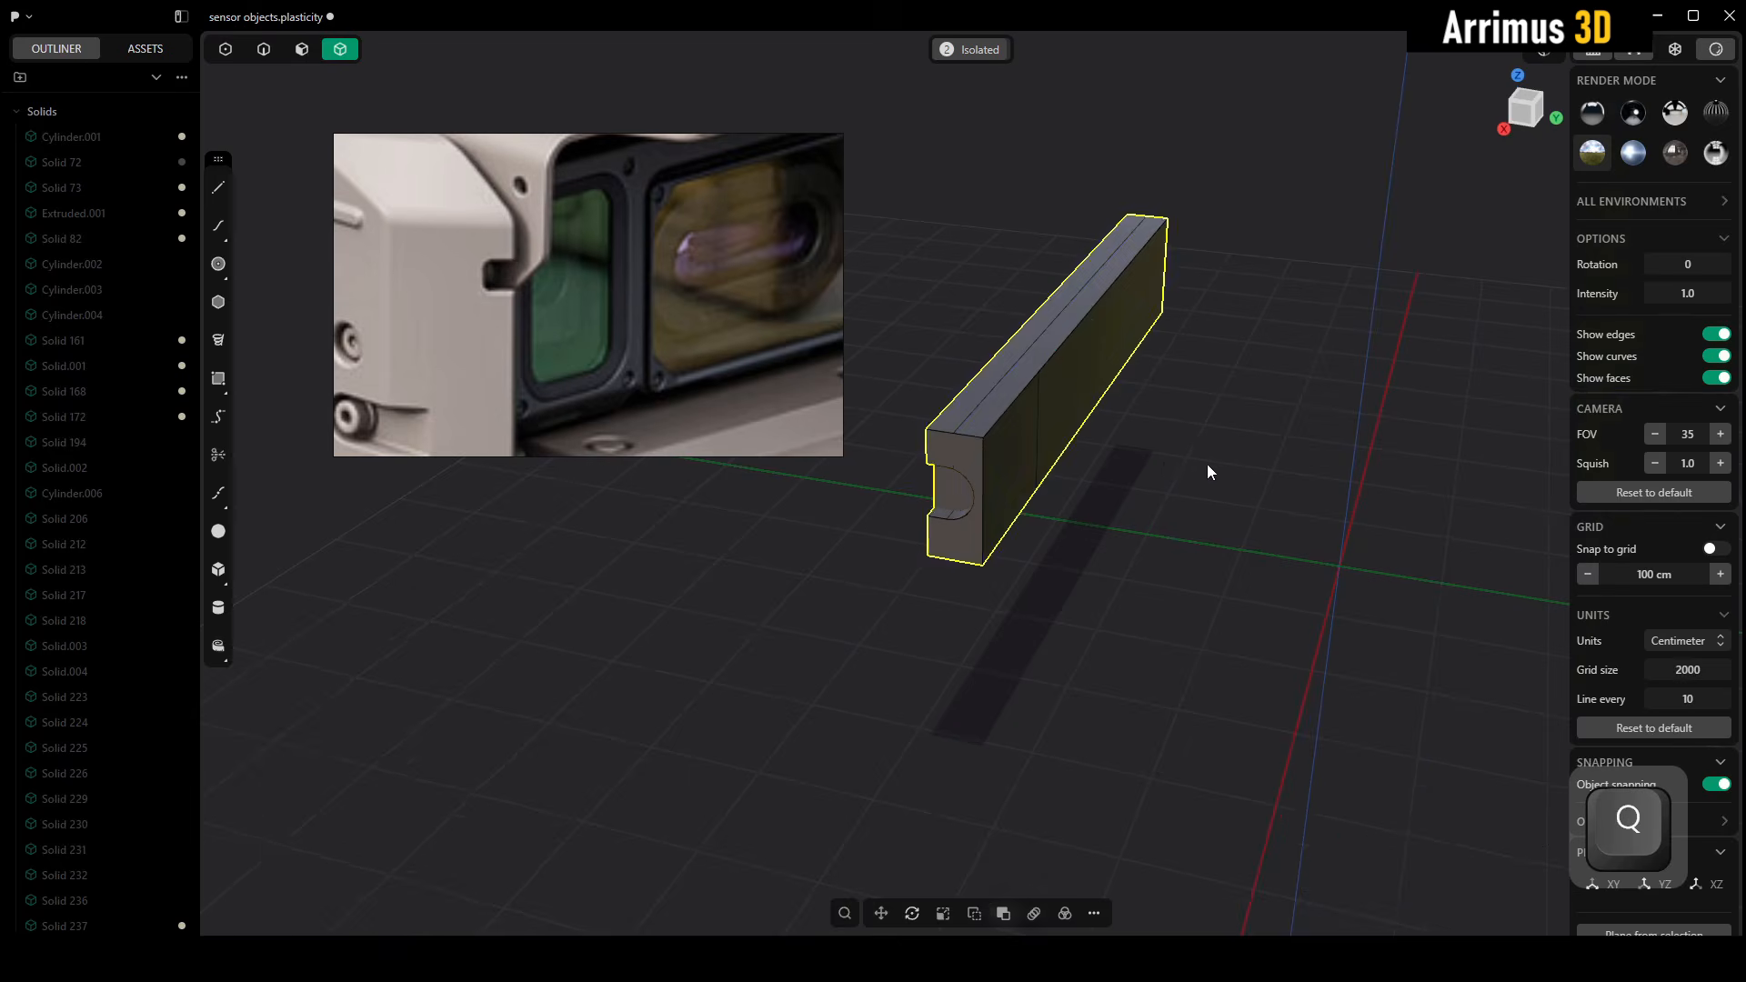
left_click(1169, 470)
key("alt+q")
middle_click_drag(1073, 462, 1132, 418, "alt")
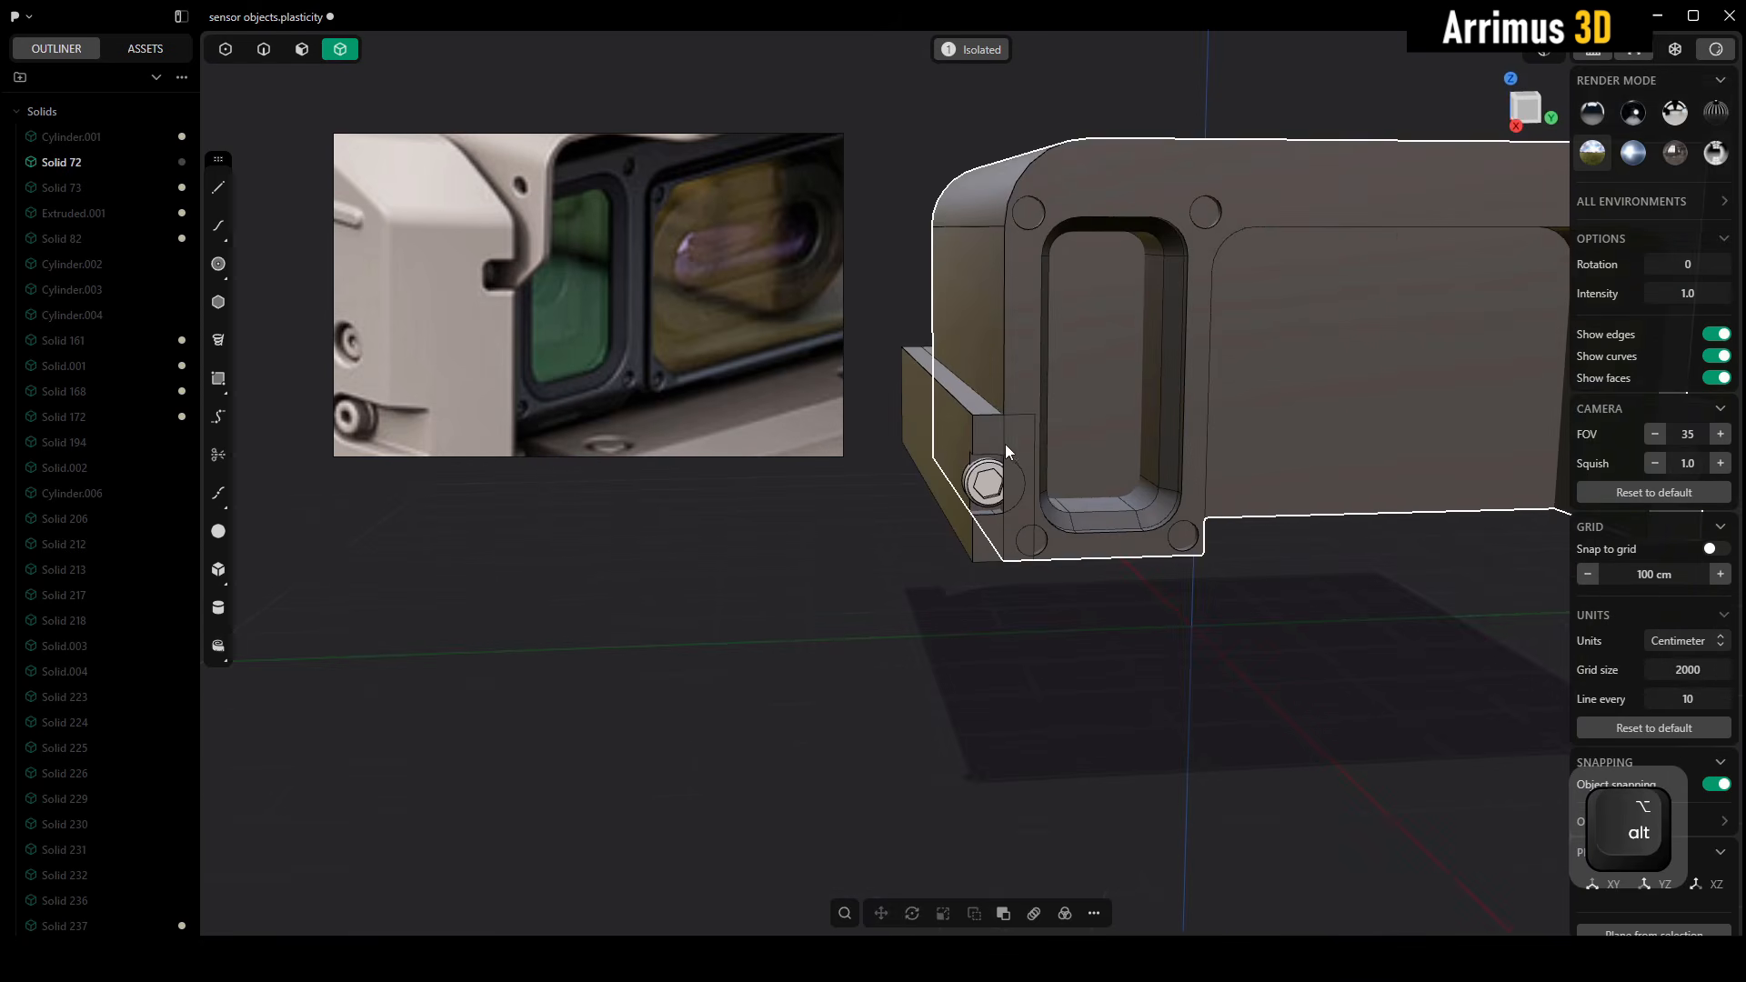
Try to cut the frame body with the curved recess face around the side screw and delete the separated piece
scroll(1005, 444, "up", 5)
middle_click_drag(1034, 474, 1072, 473, "alt")
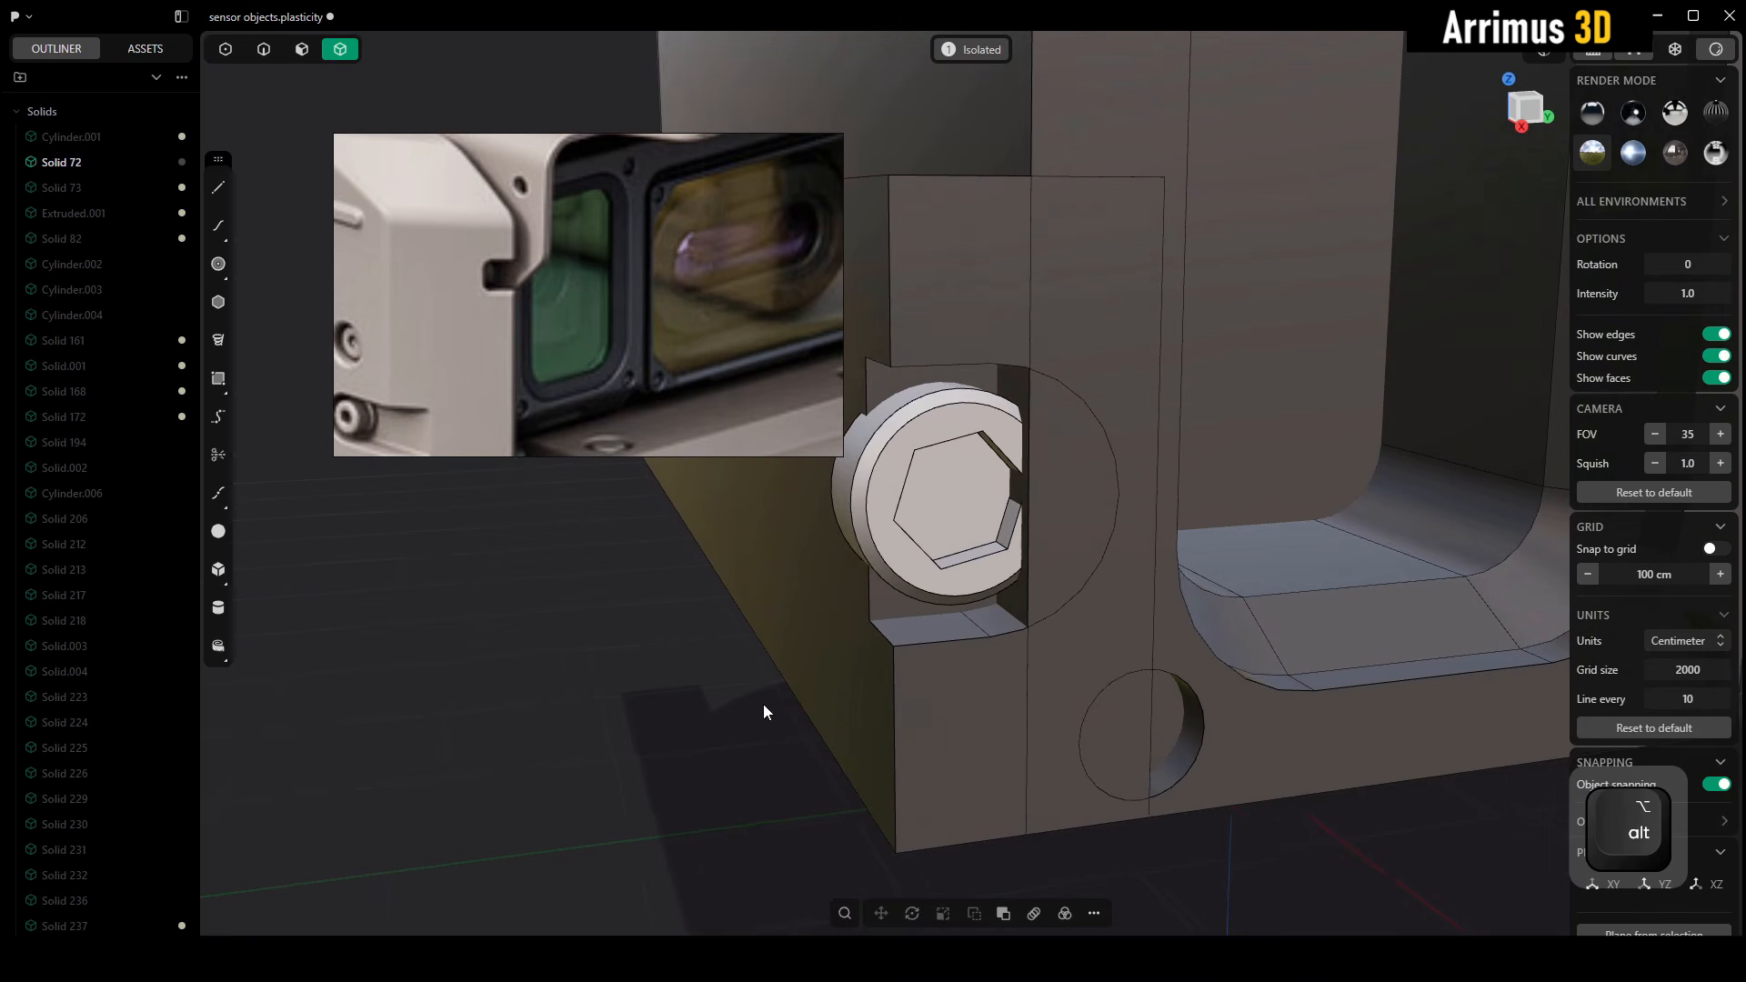
middle_click_drag(776, 683, 842, 655)
middle_click_drag(1141, 409, 1150, 244, "alt")
scroll(1099, 278, "up", 5)
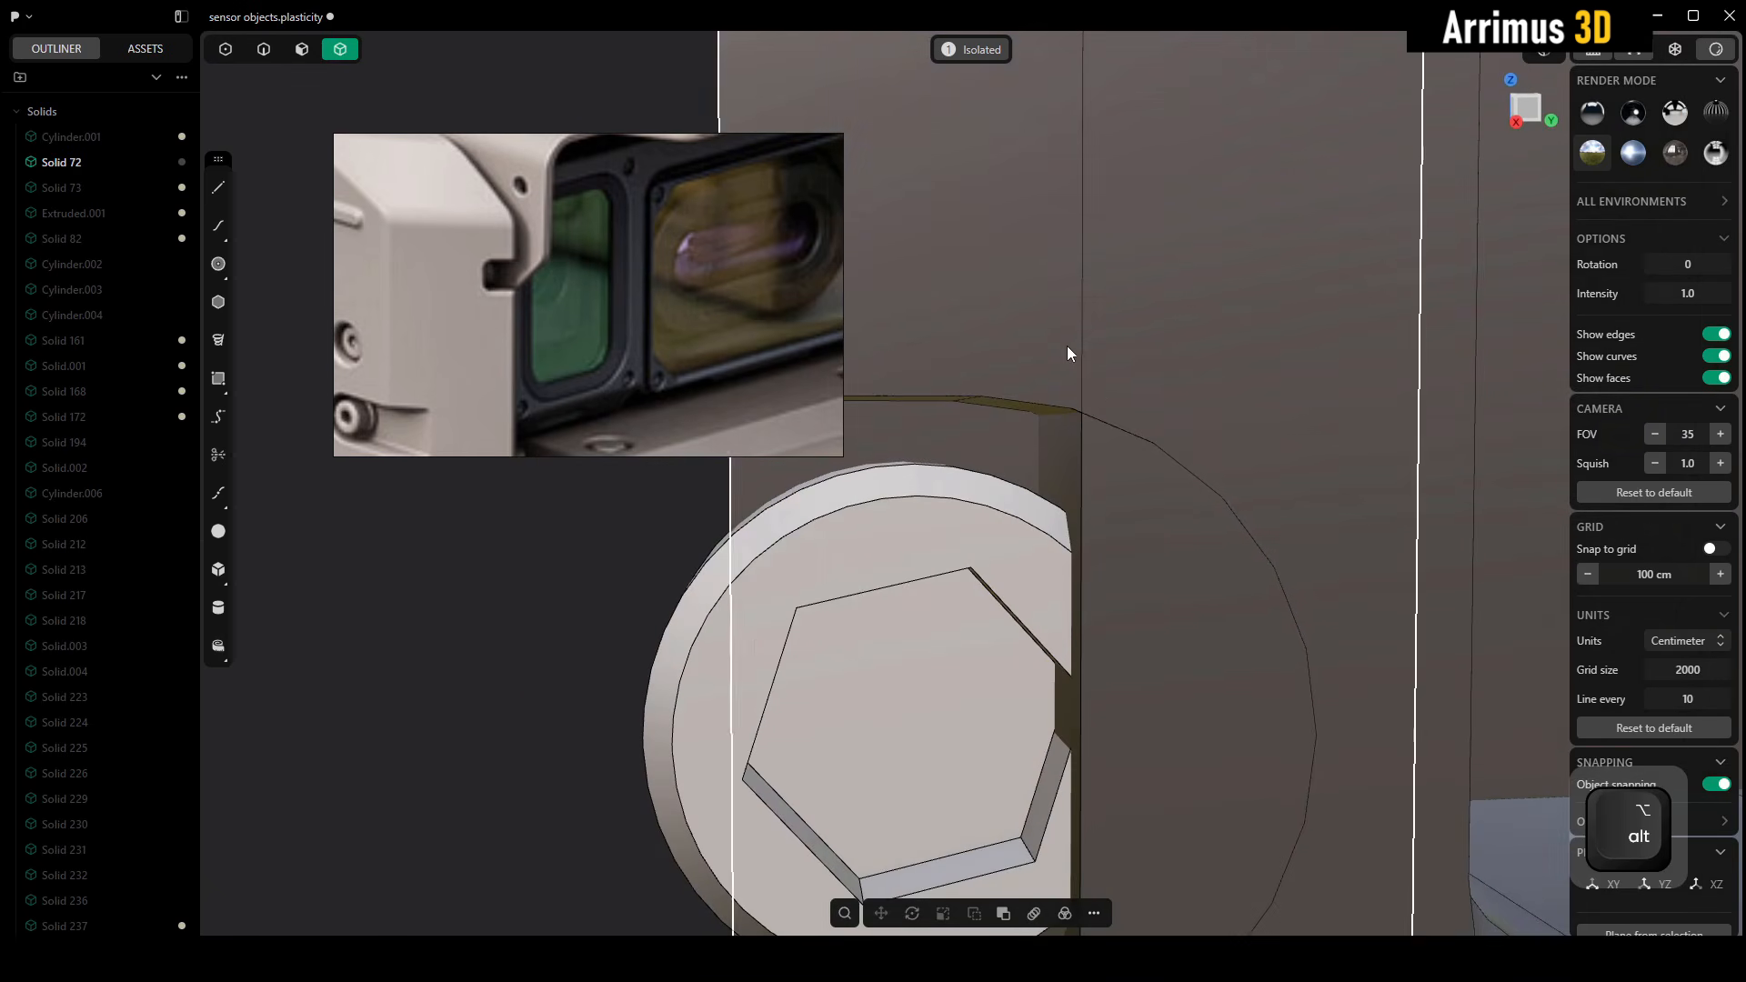
middle_click_drag(1067, 346, 1084, 285, "alt")
key("c")
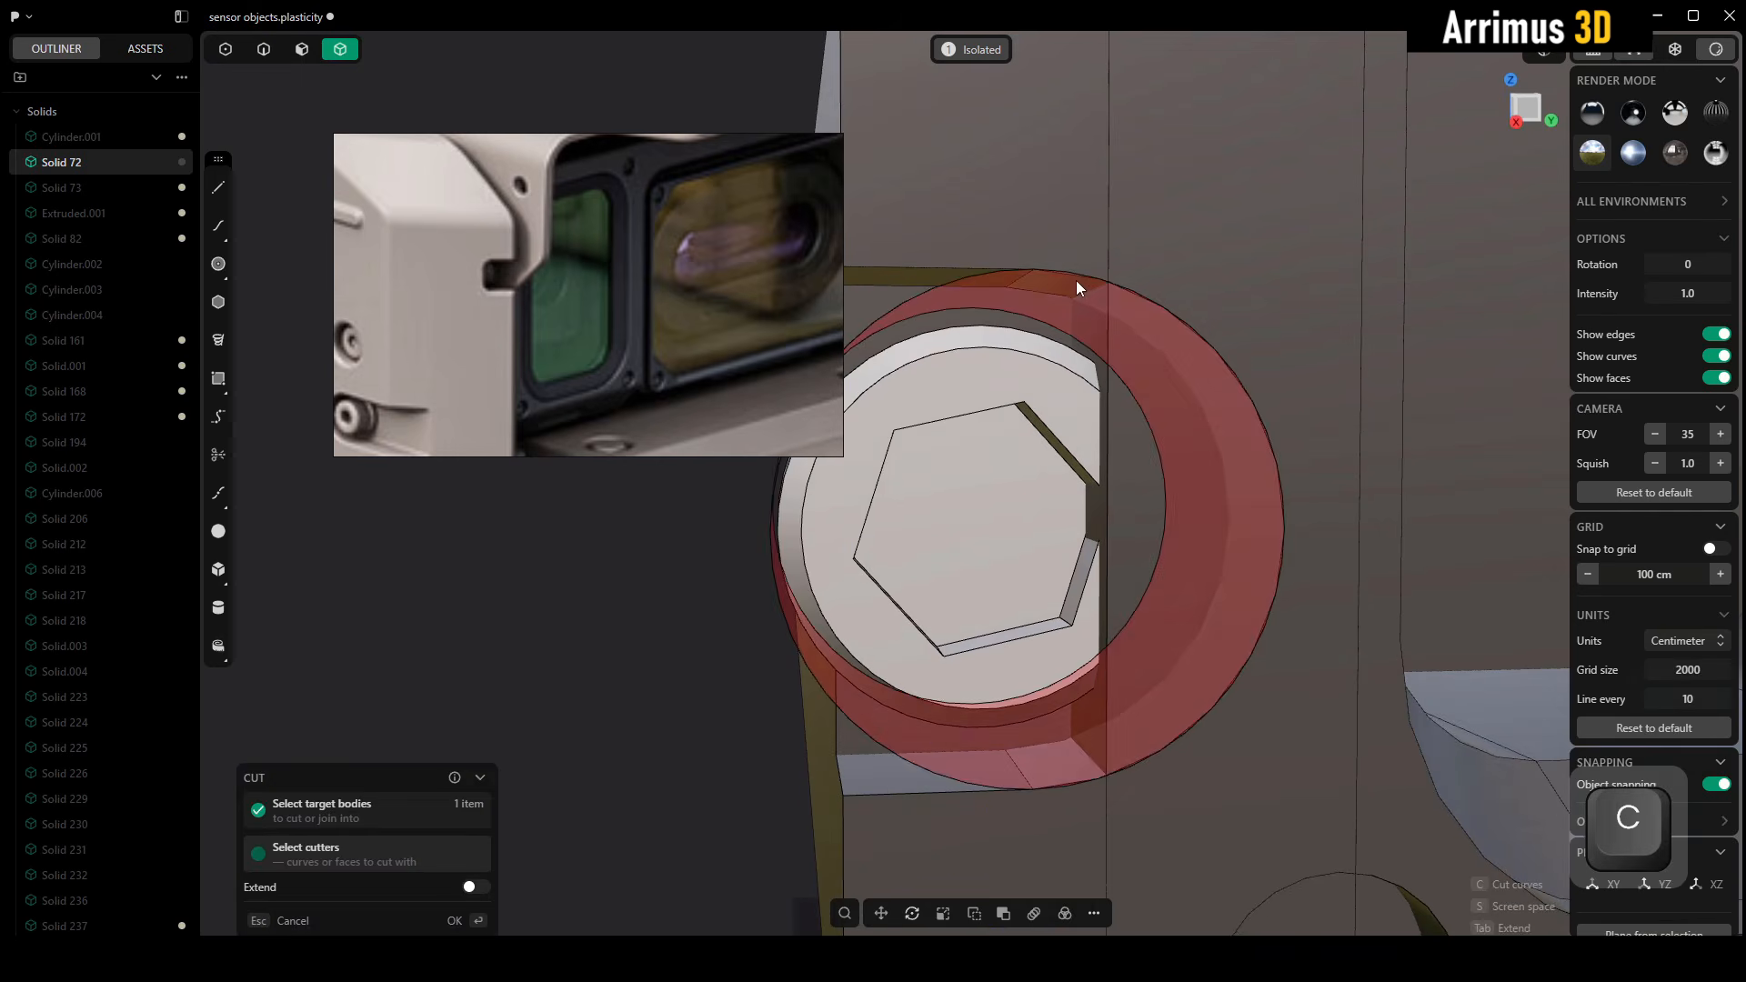
left_click(1079, 286)
key("x")
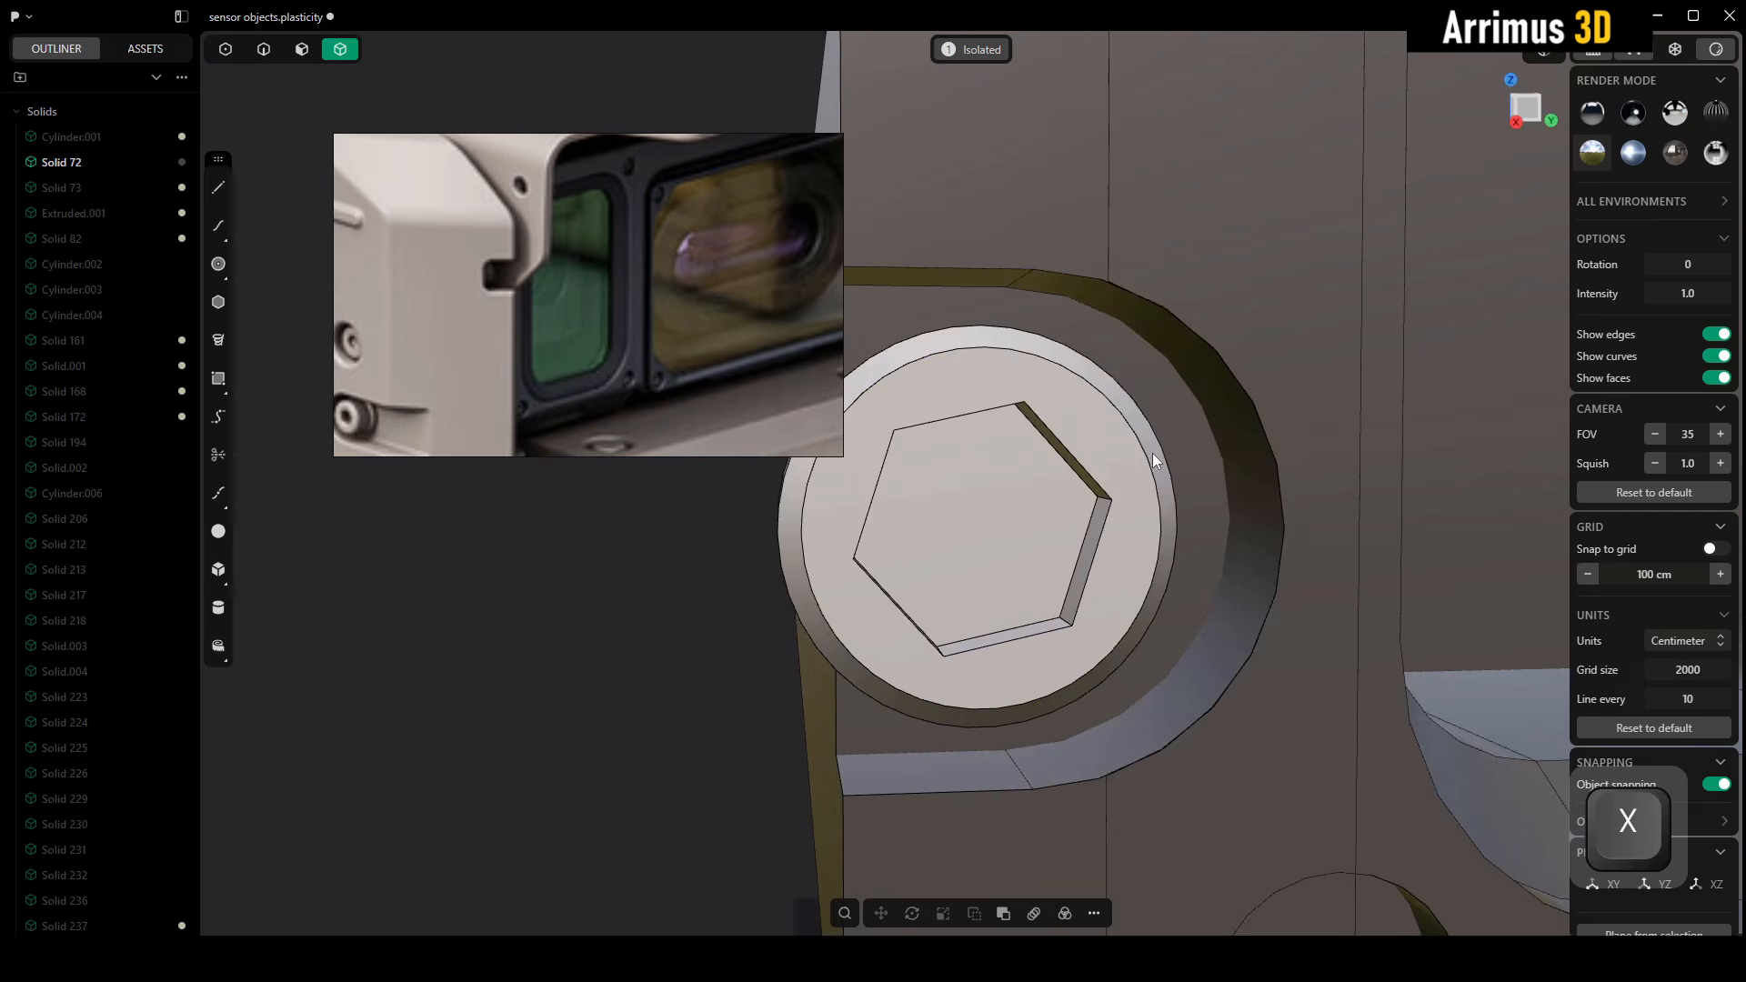
Undo the frame's recess cut and the deletion of the piece around the side screw
middle_click_drag(1153, 453, 1177, 391, "alt")
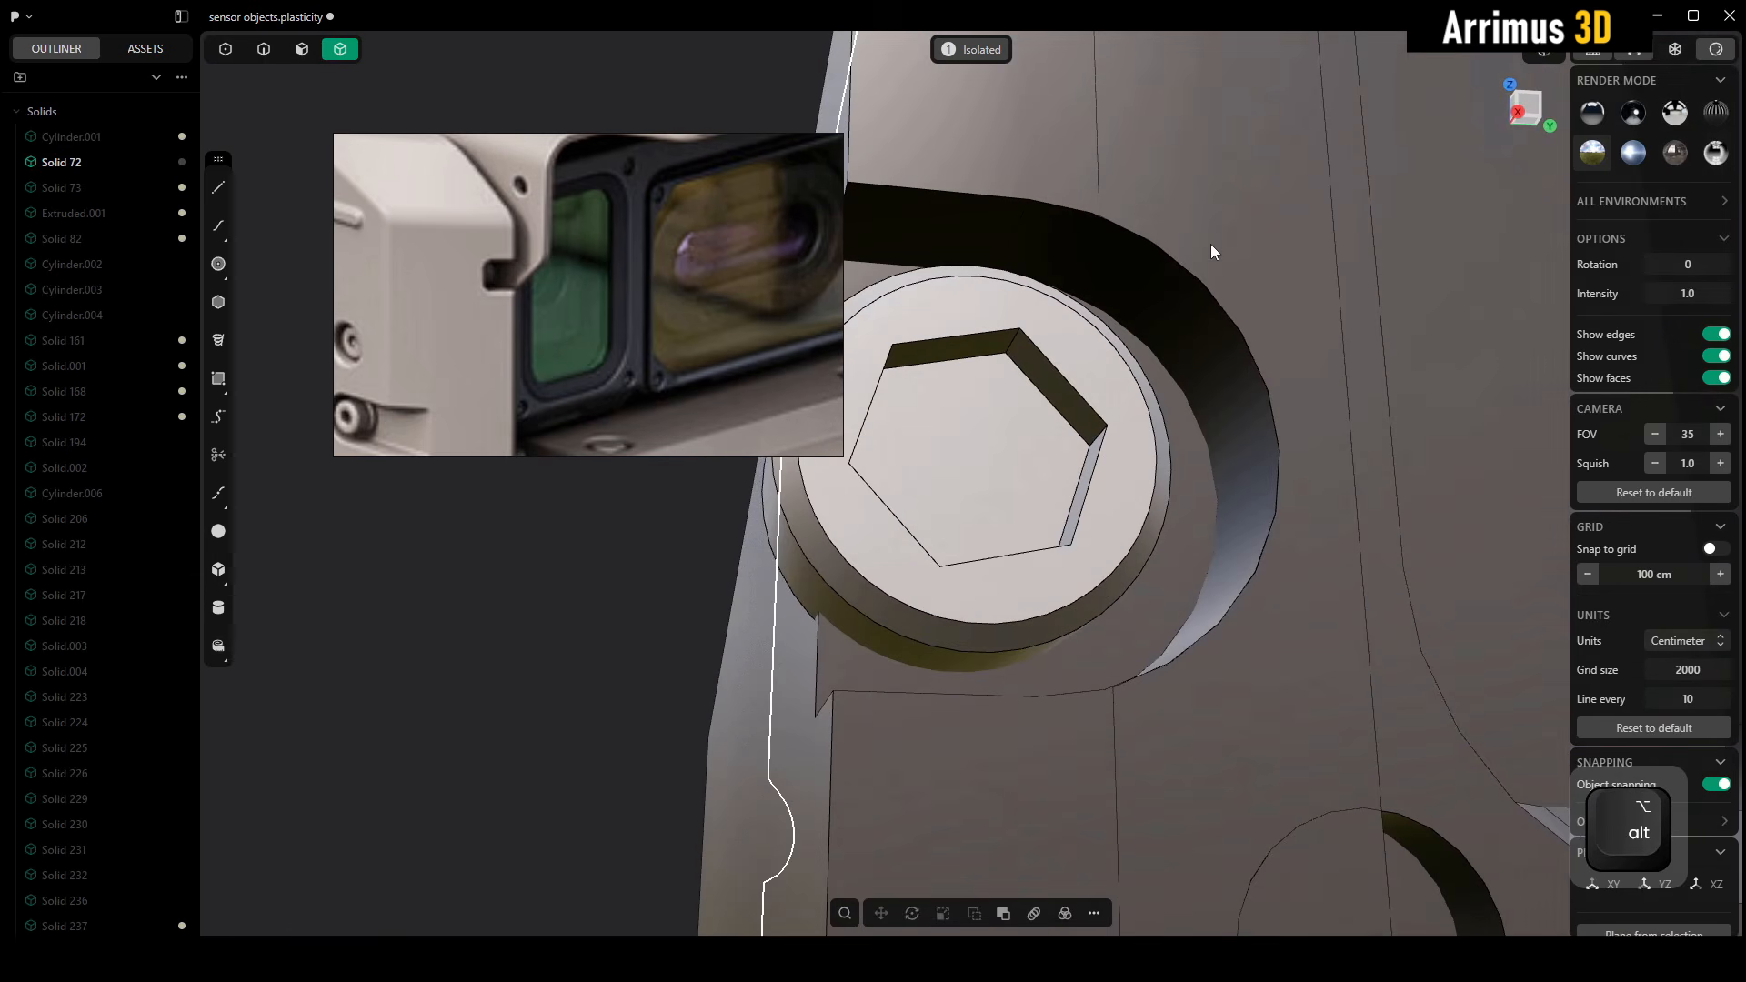
key("3")
left_click(1089, 253)
middle_click_drag(1089, 253, 1103, 378, "alt")
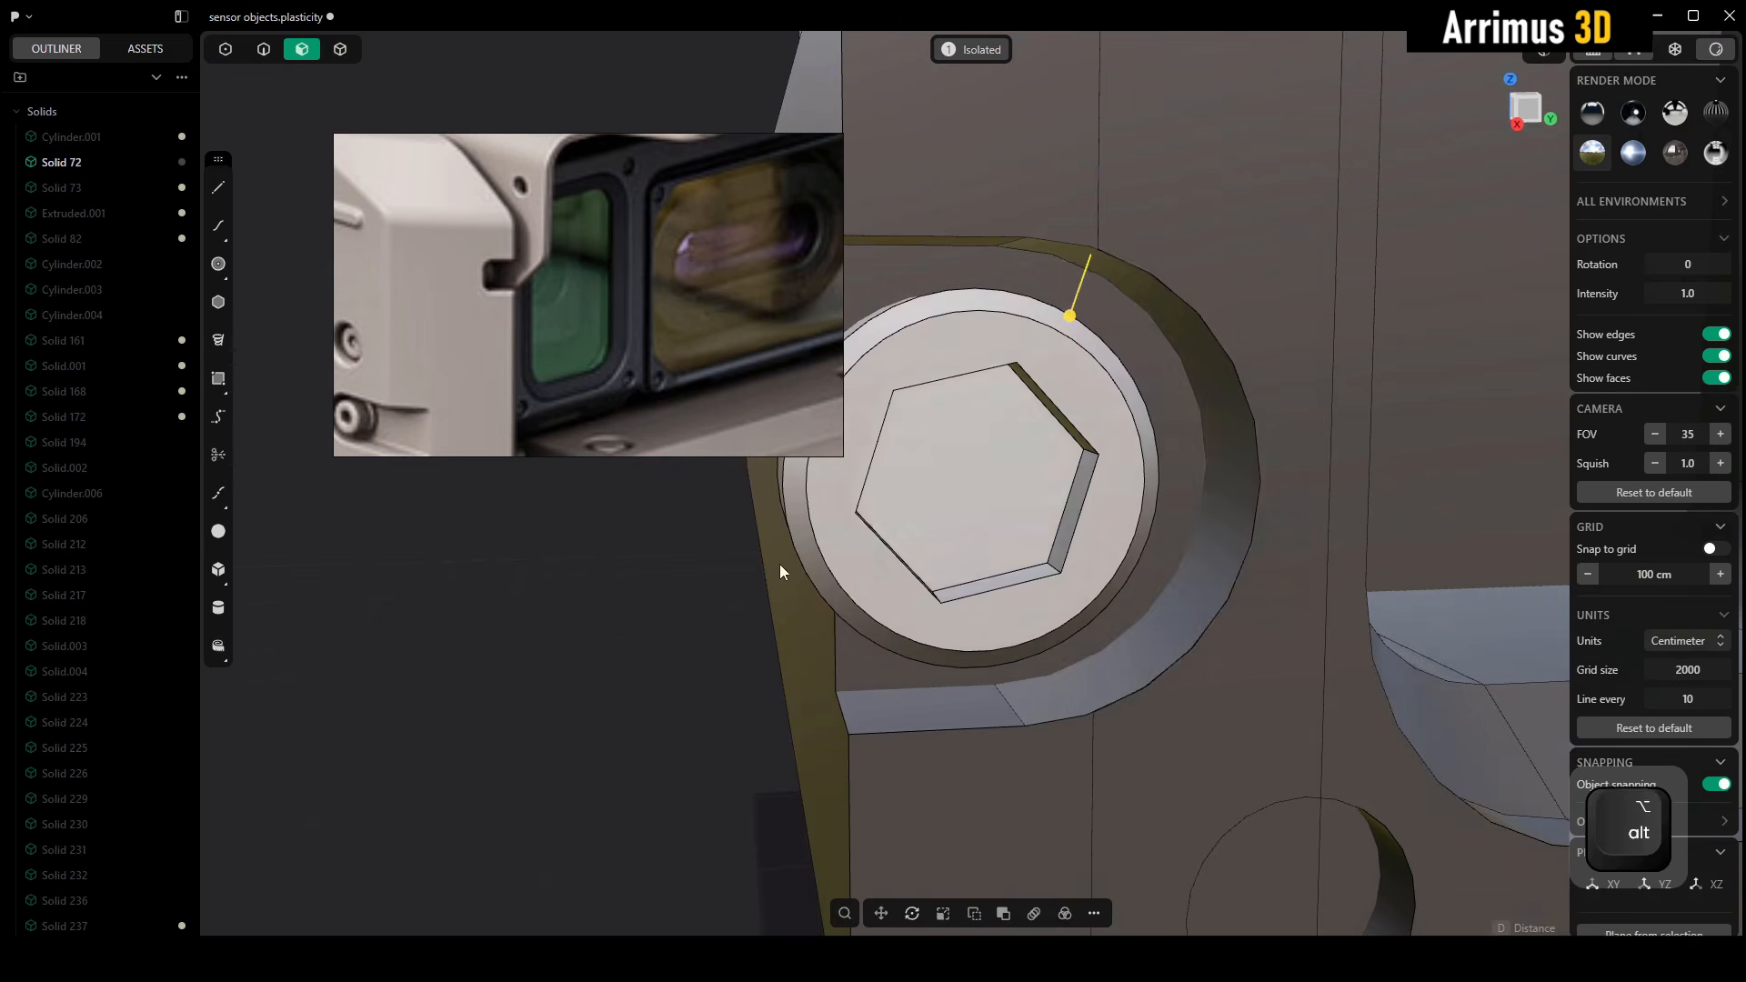
left_click(716, 600)
key("Escape")
scroll(1027, 464, "down", 5)
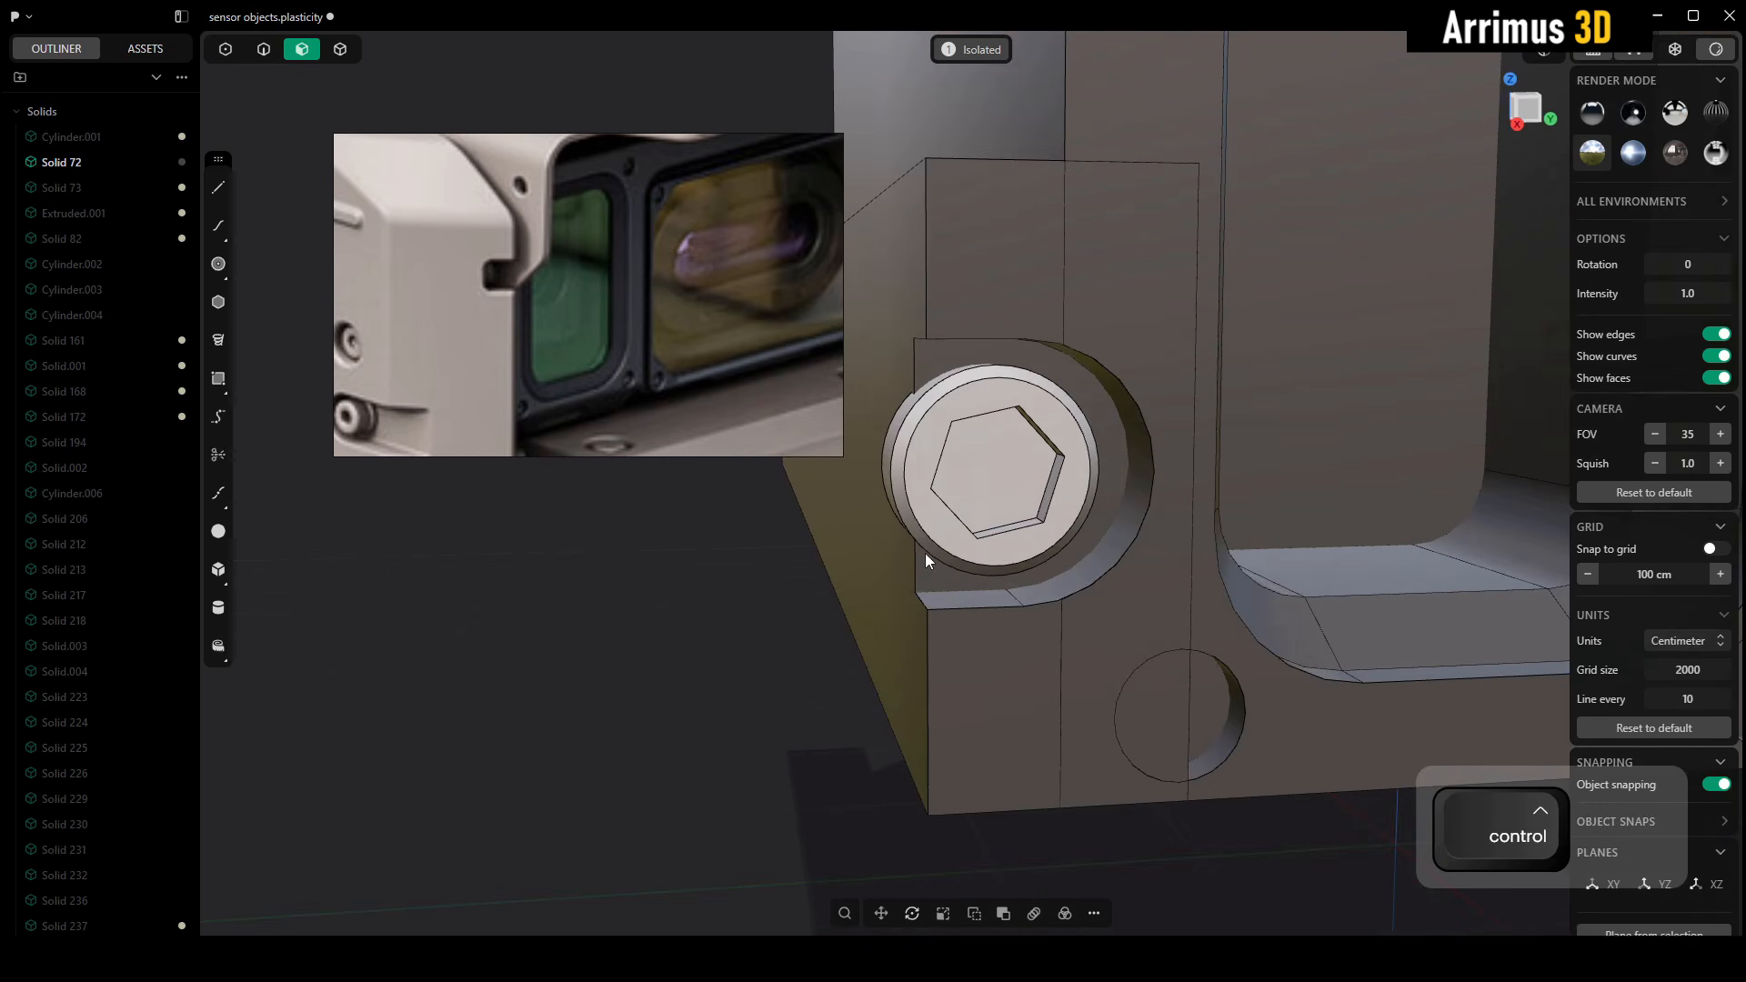
key("ctrl+z")
key("ctrl+z")
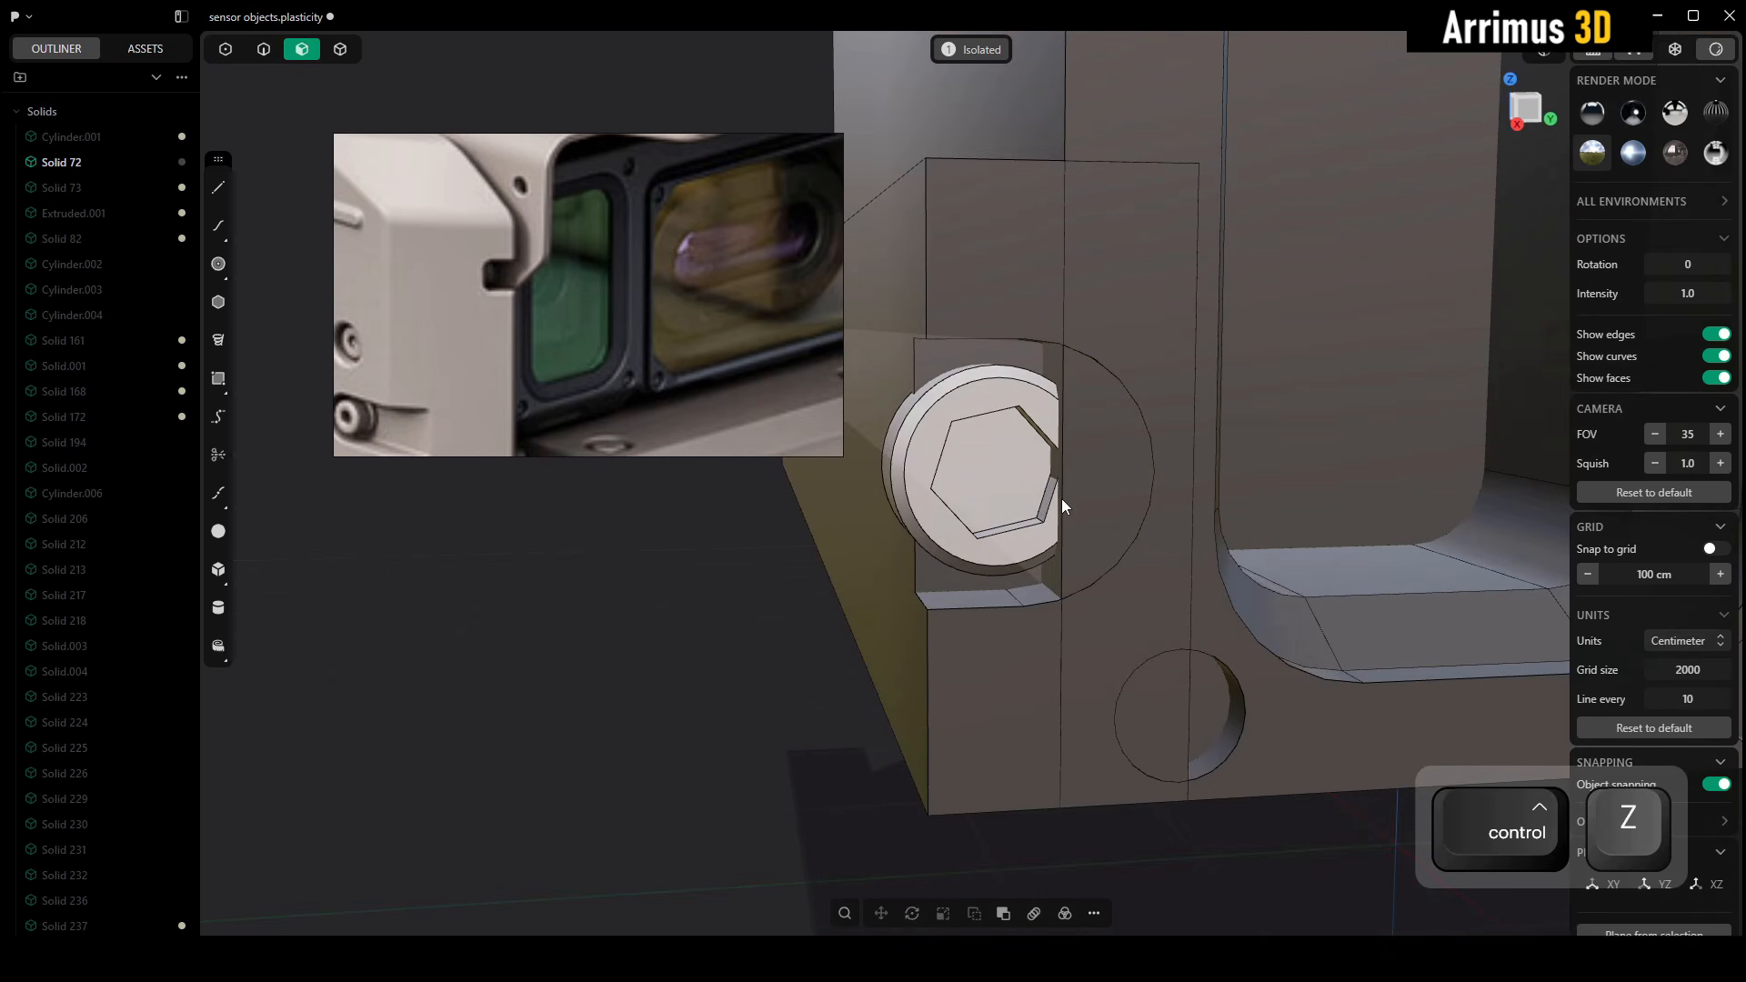
key("ctrl+z")
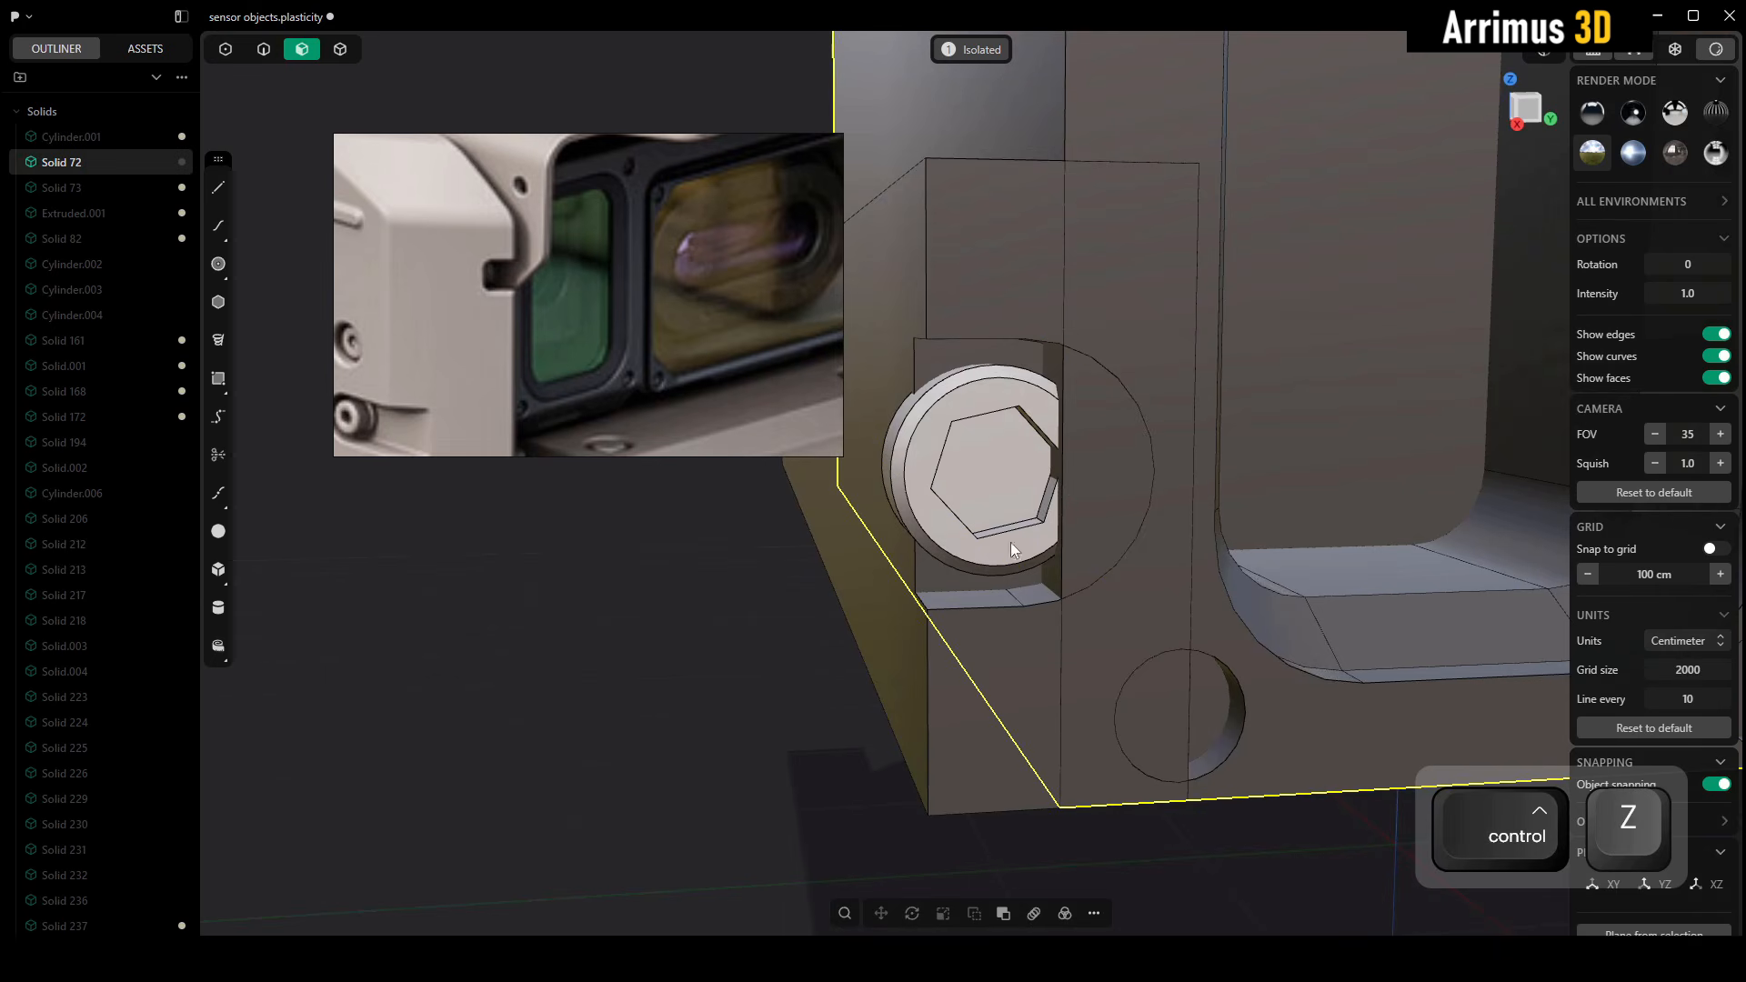
Cut the original frame body with the lug's curved recess face and delete the piece covering the side screw
key("4")
left_click(1115, 489)
scroll(1111, 494, "down", 5)
key("g")
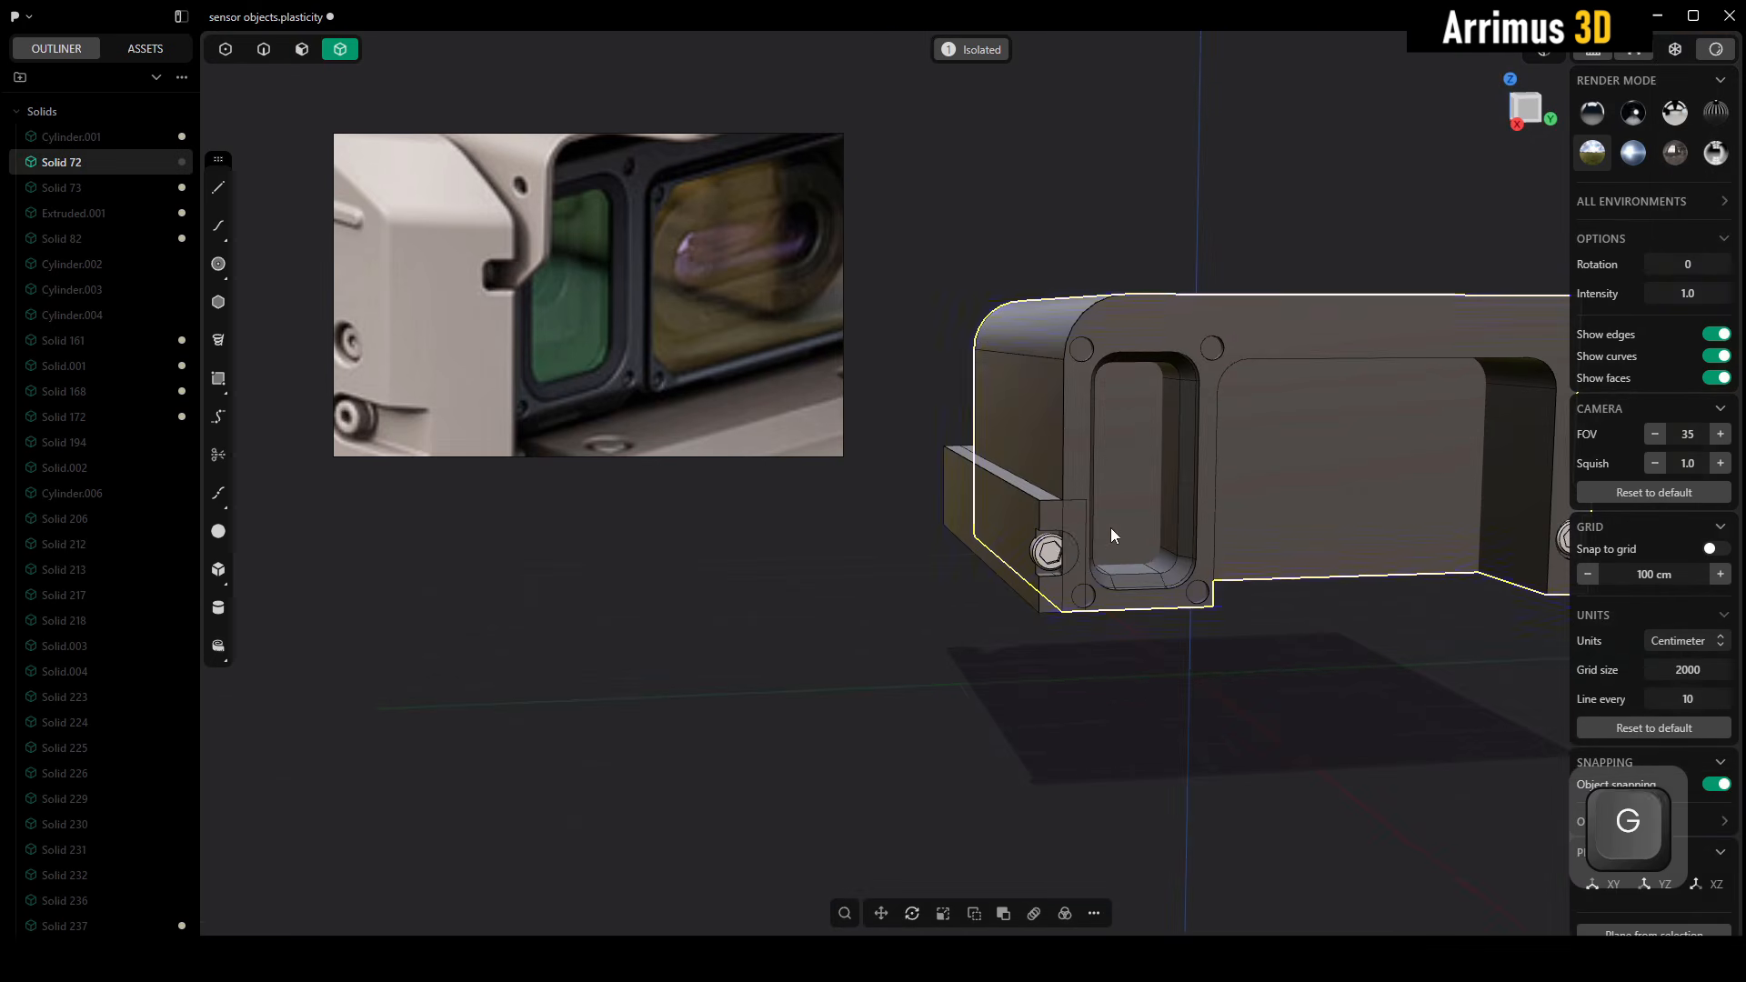
key("Escape")
scroll(1111, 584, "up", 4)
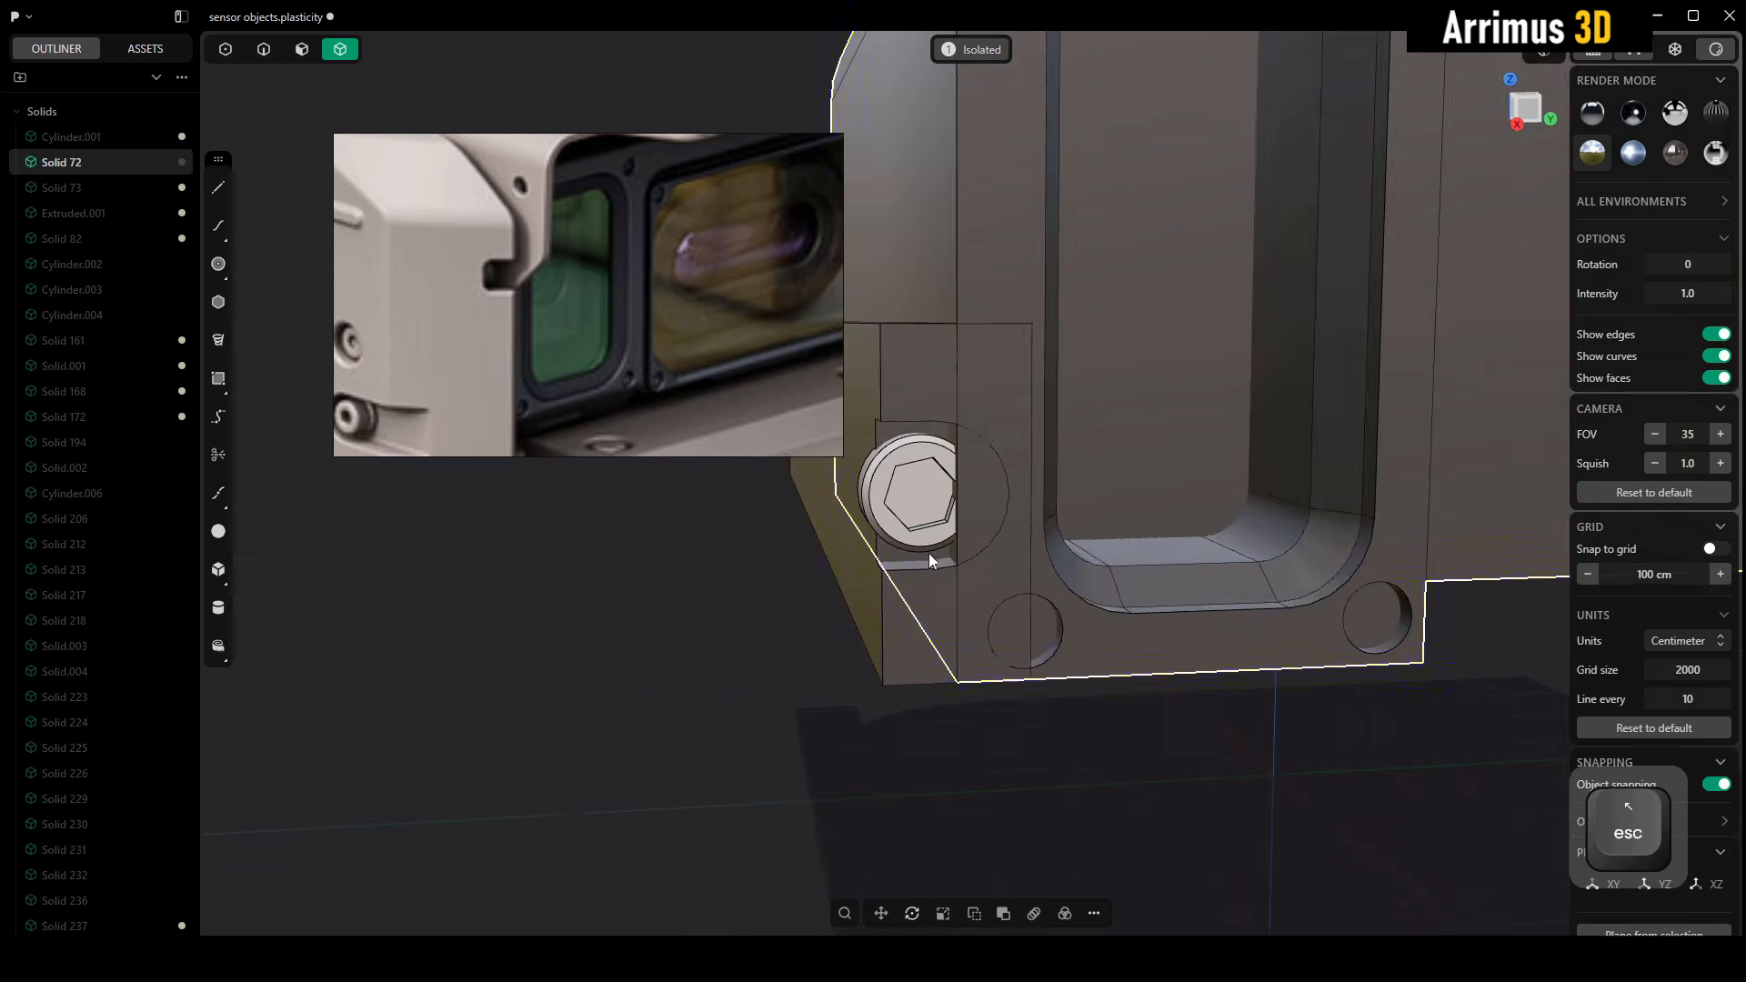
scroll(930, 553, "up", 2)
middle_click_drag(929, 553, 1000, 382, "alt")
key("c")
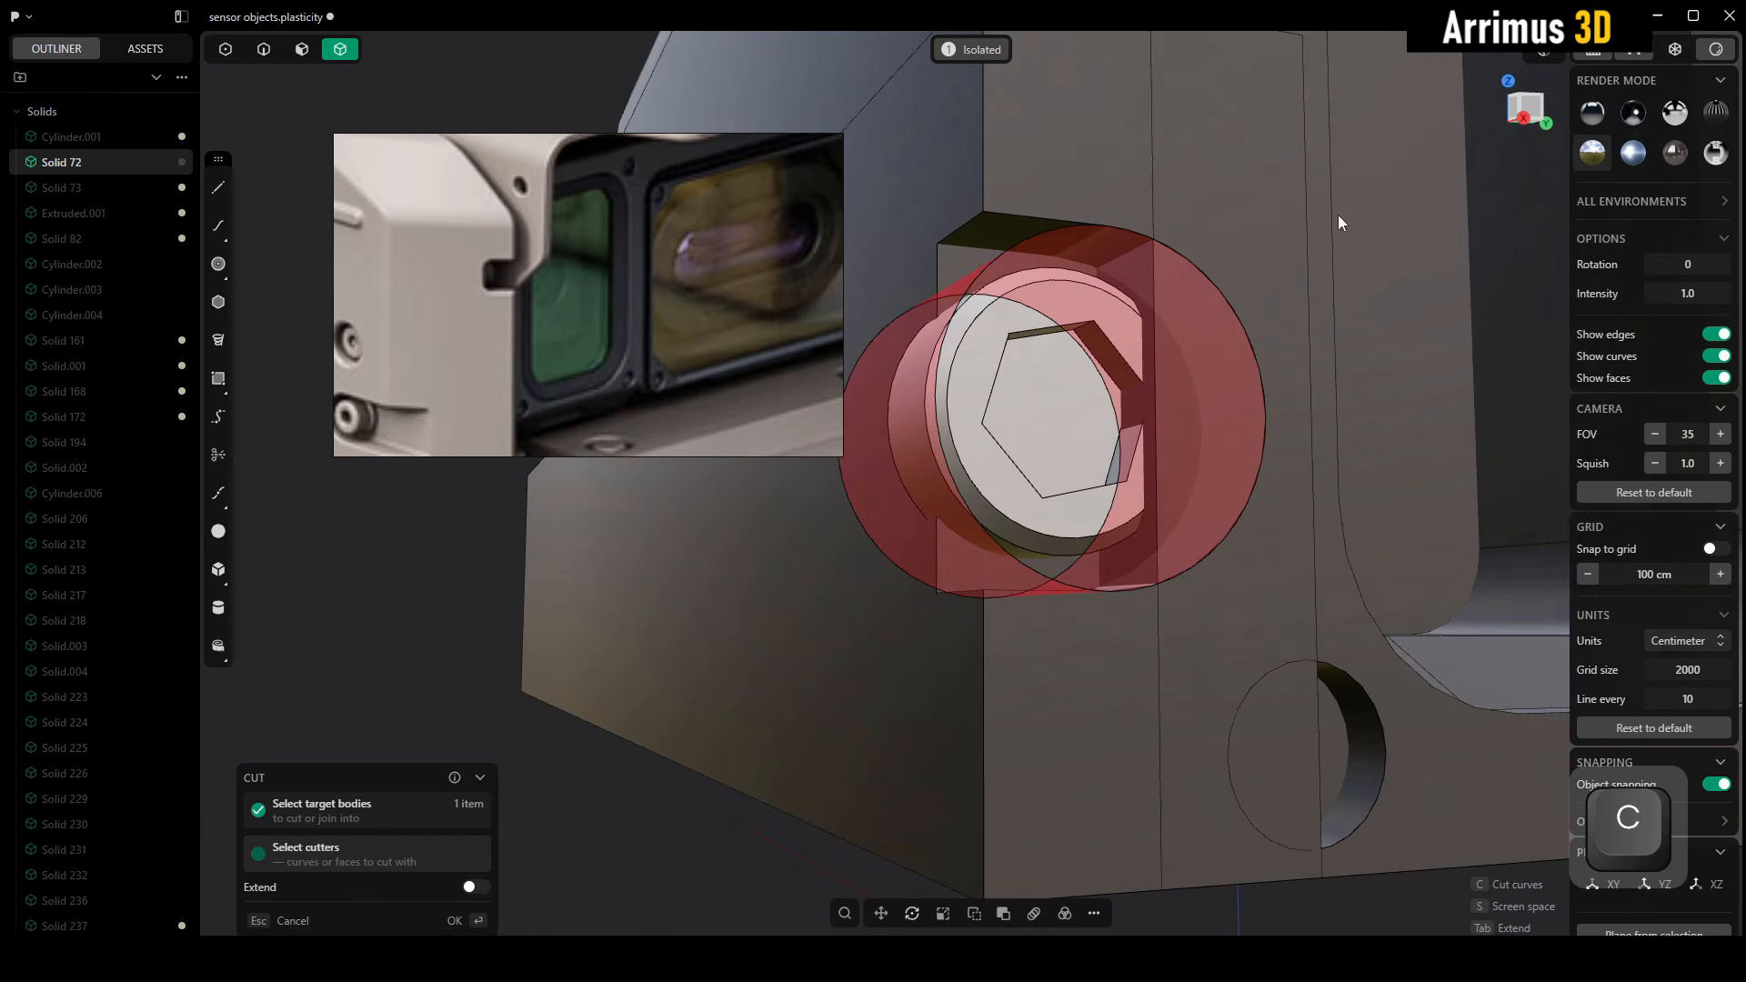
right_click(880, 582)
left_click(734, 815)
left_click(1220, 369)
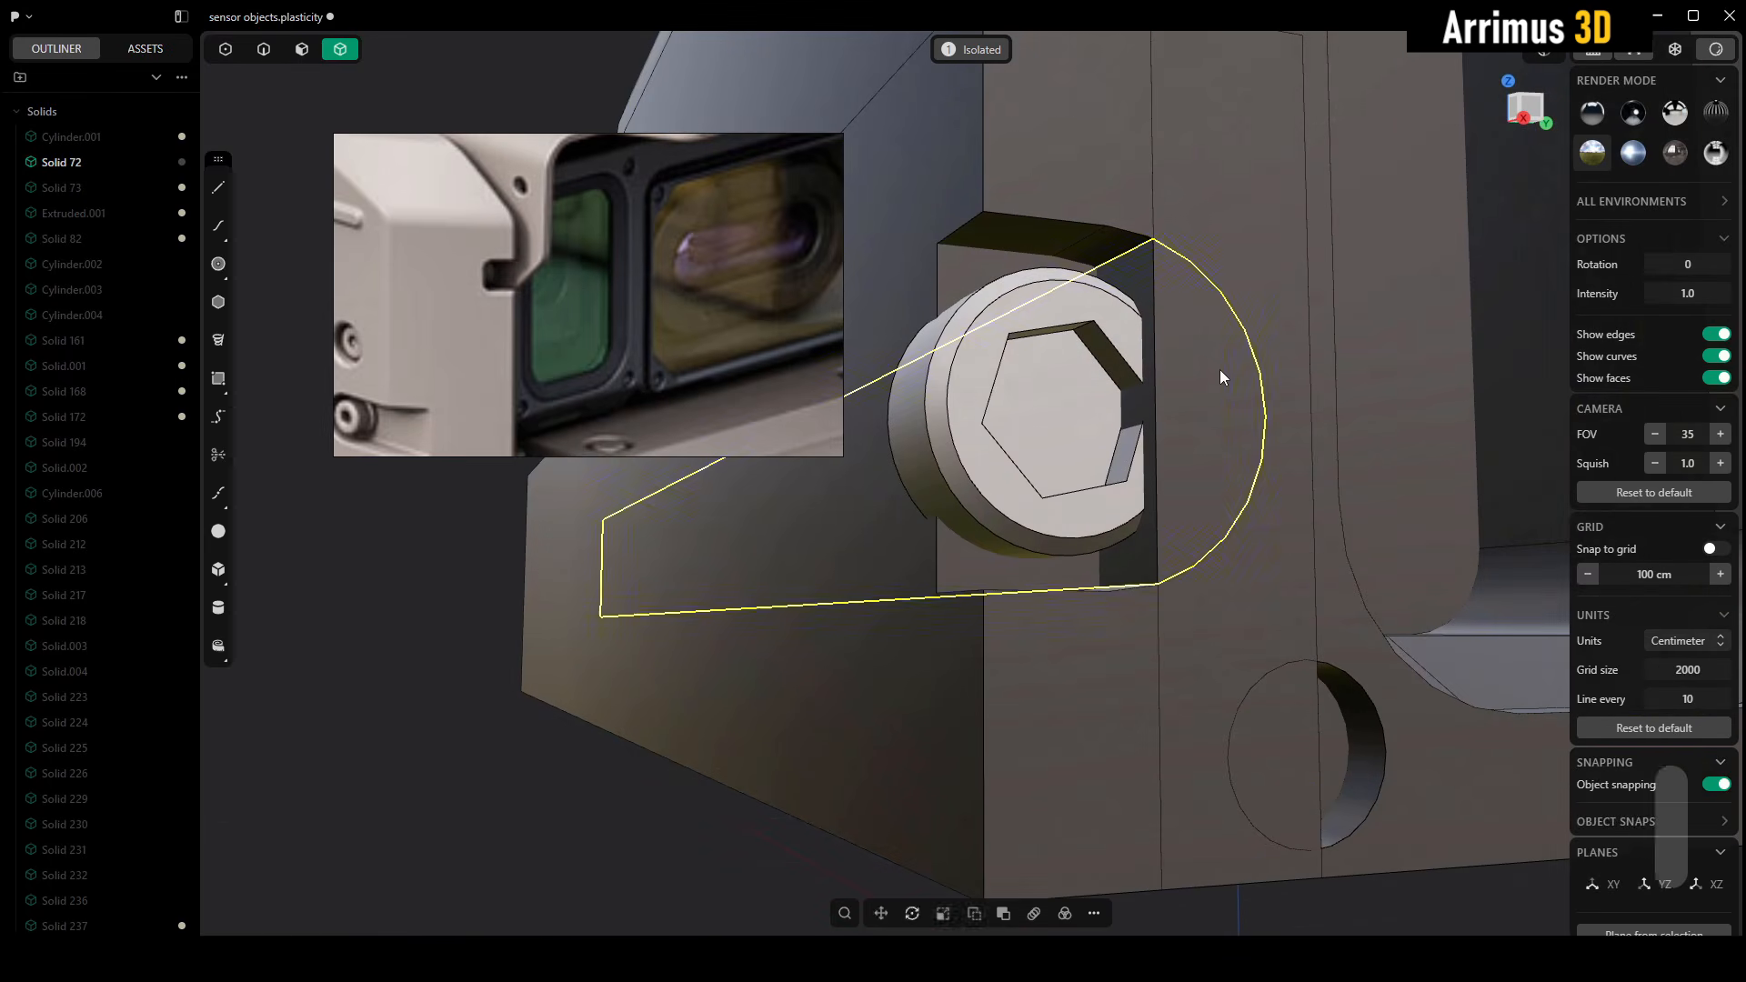
key("x")
middle_click_drag(1246, 204, 1210, 313)
left_click(1206, 311)
scroll(1166, 297, "down", 4)
left_click(755, 693)
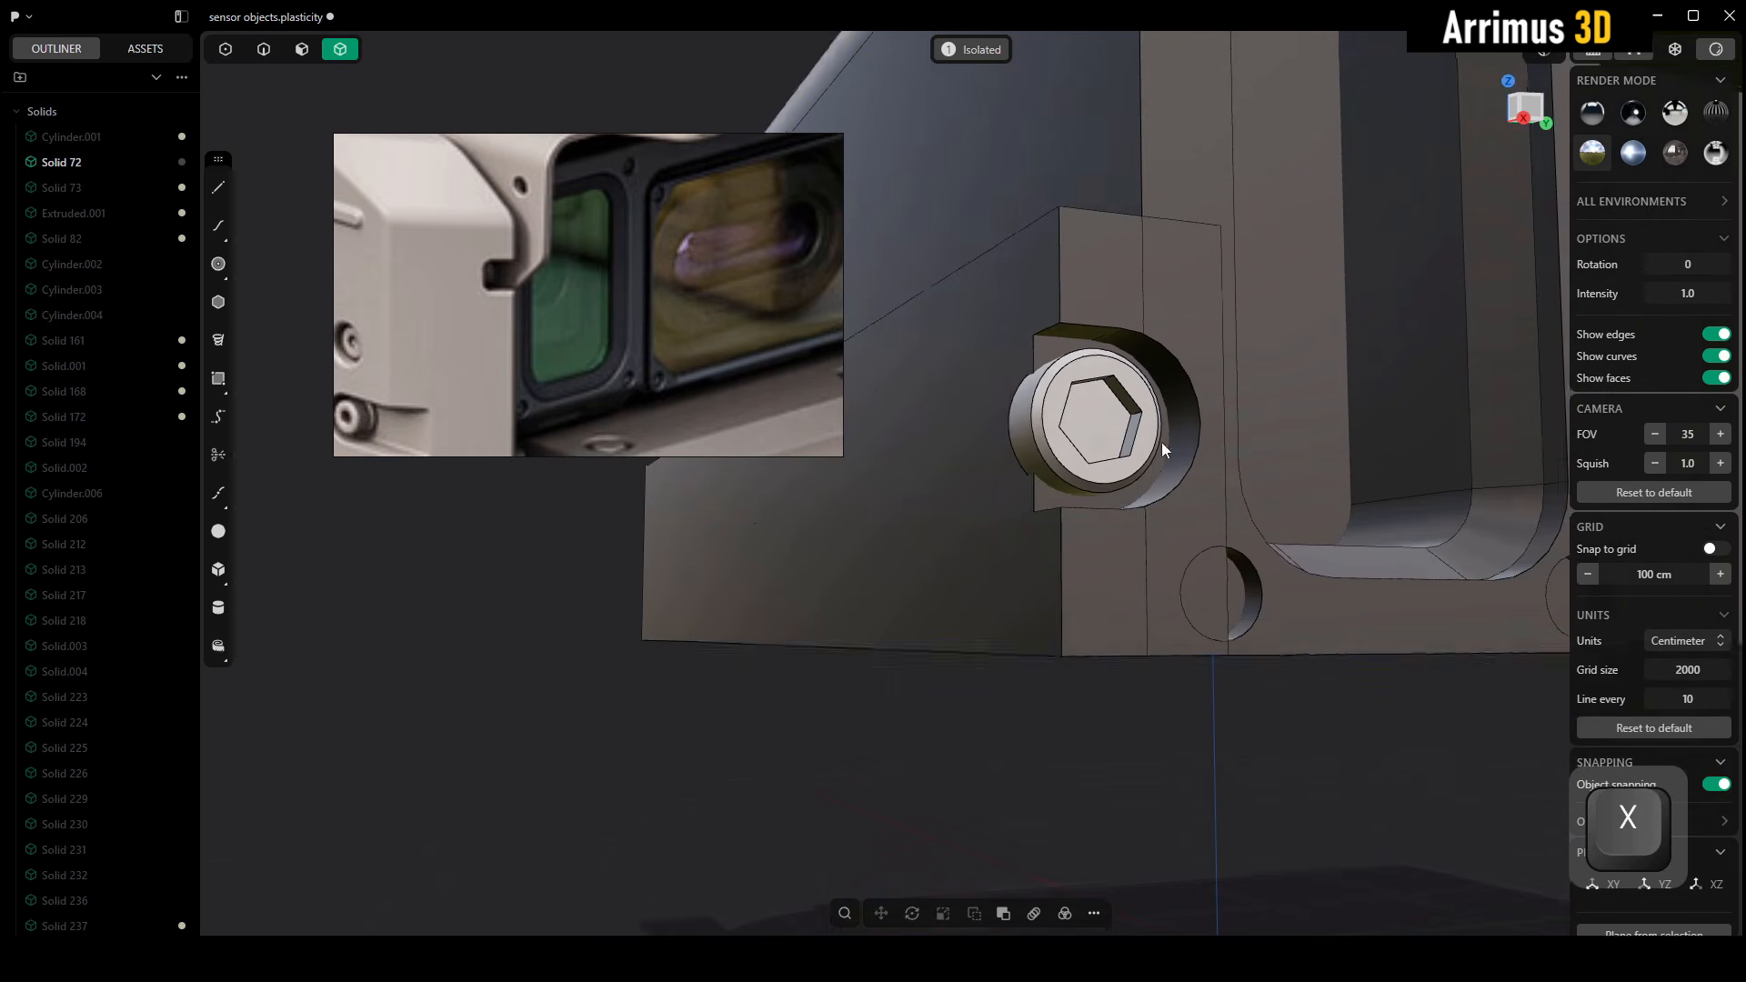
Try to cut out the frame's lower corner screw hole using its curved face and delete the separated piece
middle_click_drag(1214, 136, 1028, 469)
scroll(1029, 469, "up", 4)
left_click(935, 624)
middle_click_drag(933, 618, 909, 472, "alt")
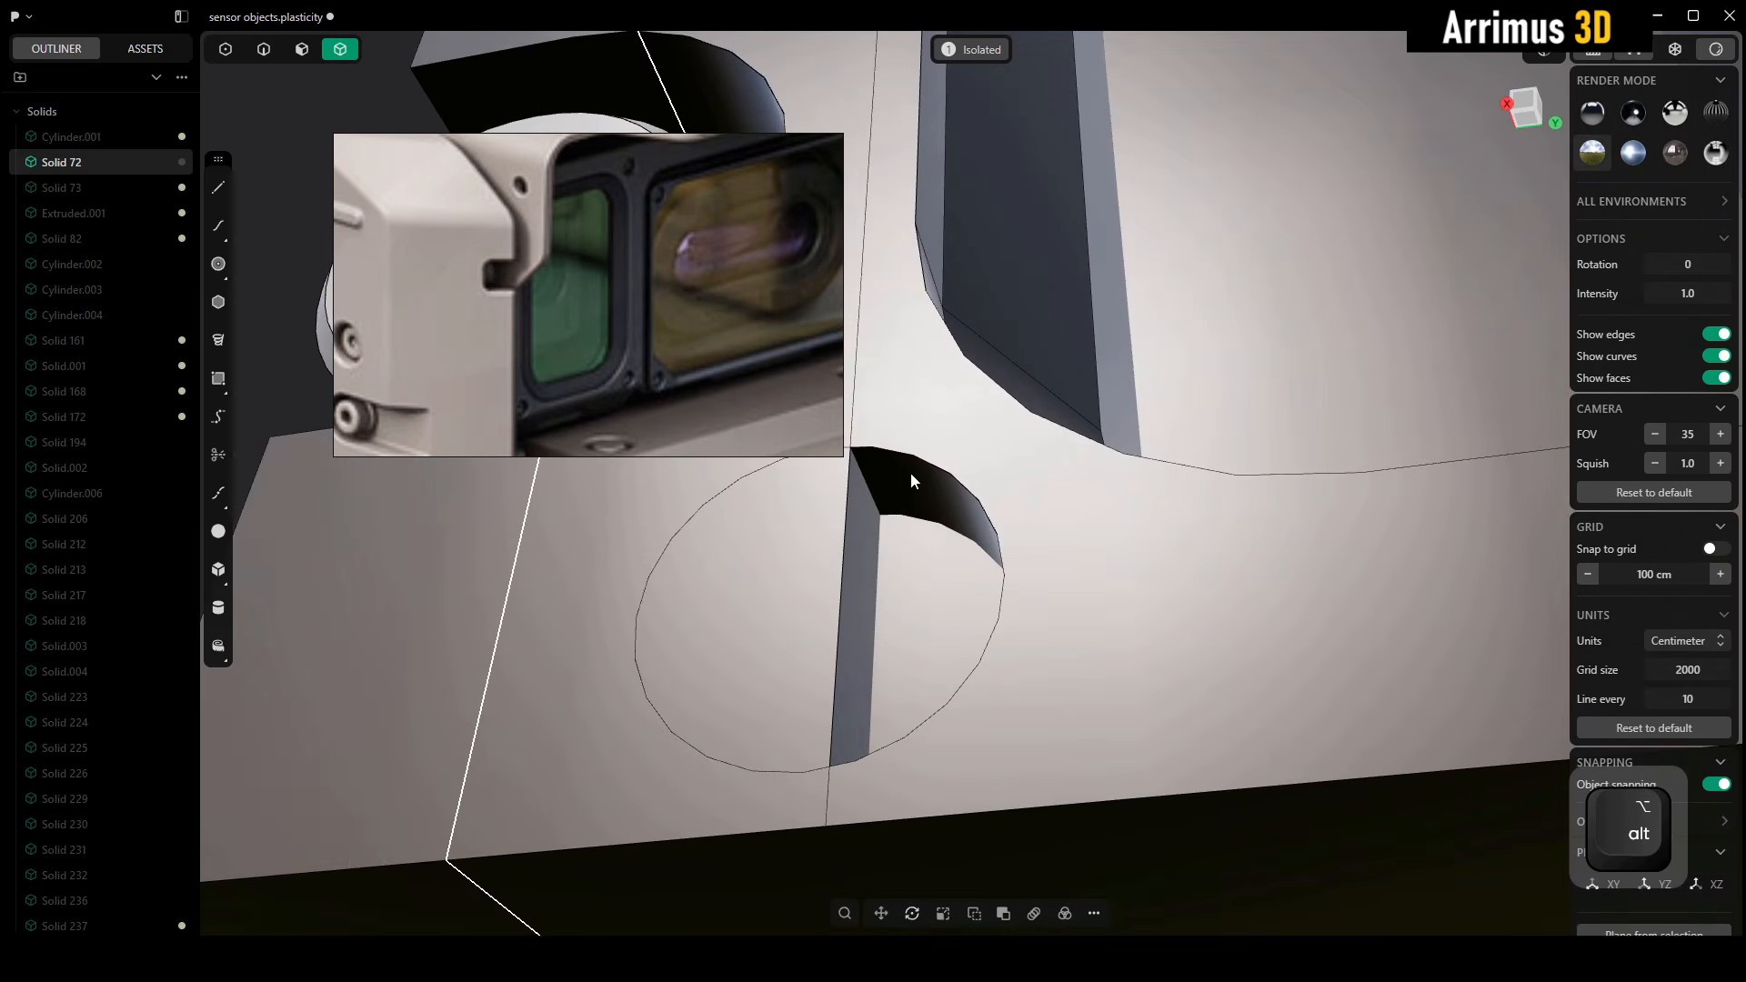
key("c")
left_click(898, 479)
right_click(904, 469)
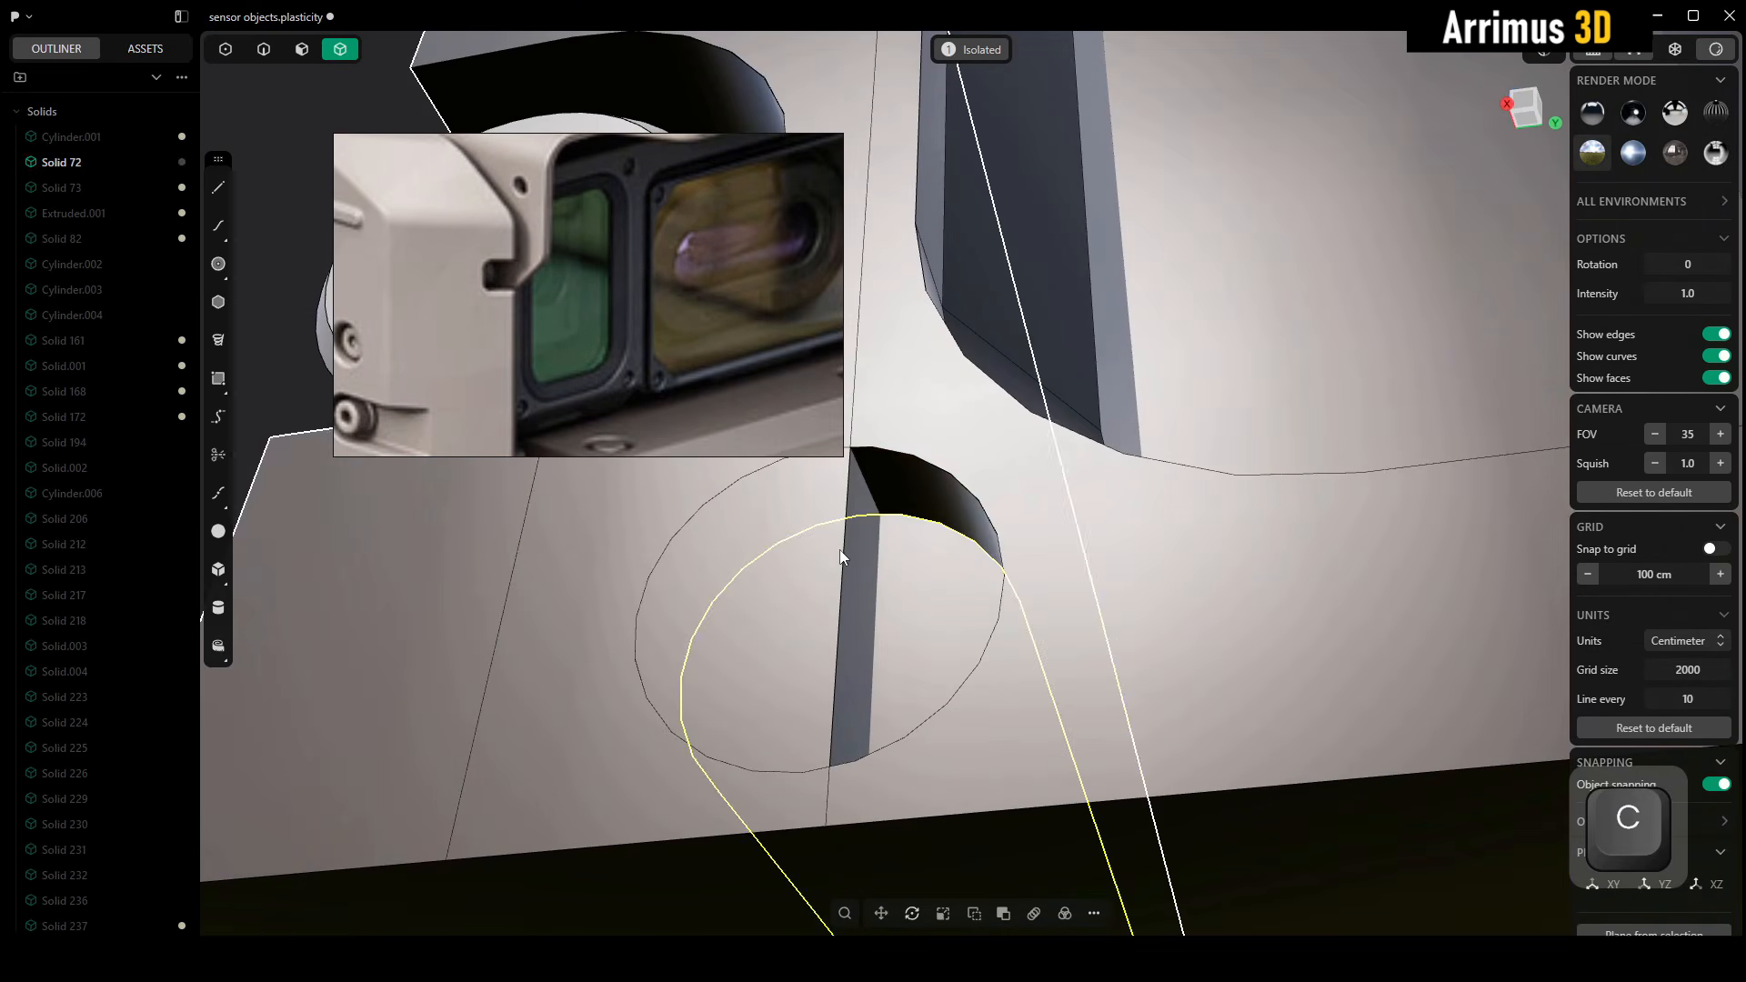
left_click(838, 549)
key("x")
middle_click_drag(838, 549, 860, 673, "alt")
scroll(861, 673, "down", 5)
key("ctrl+z")
key("ctrl+z")
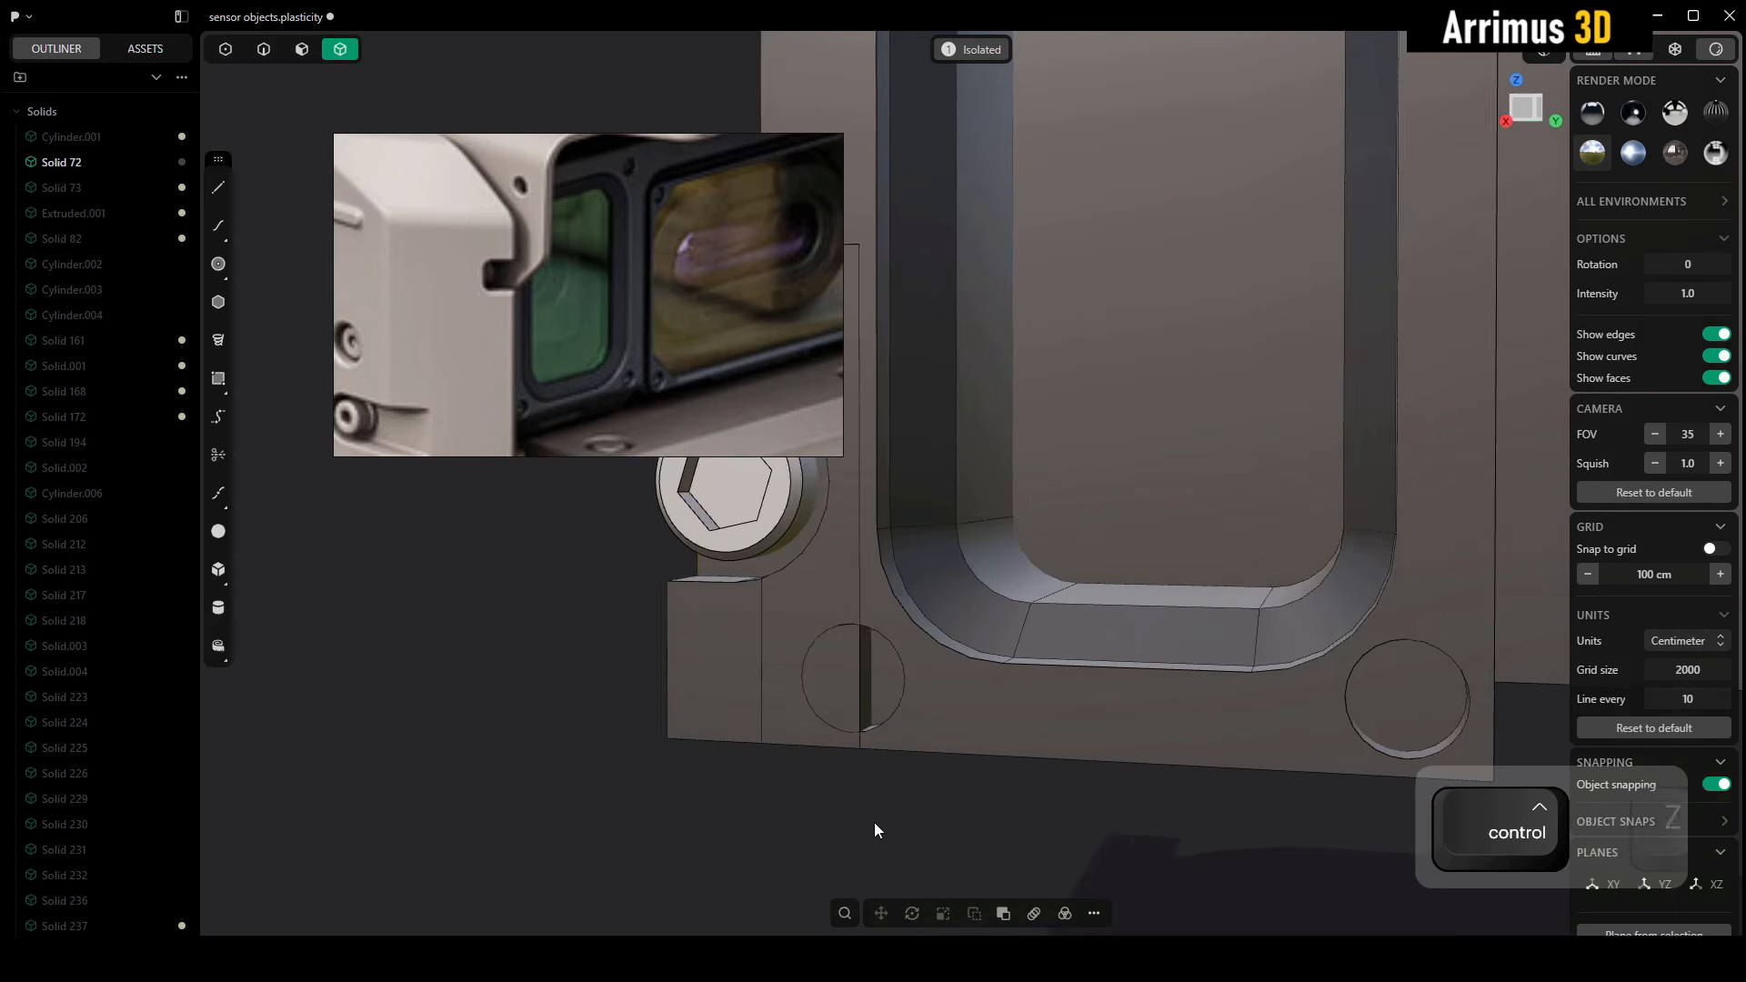
Cut the lug strip with the curved face of the lower corner screw hole and delete the plug filling the hole
middle_click_drag(875, 822, 980, 578, "alt")
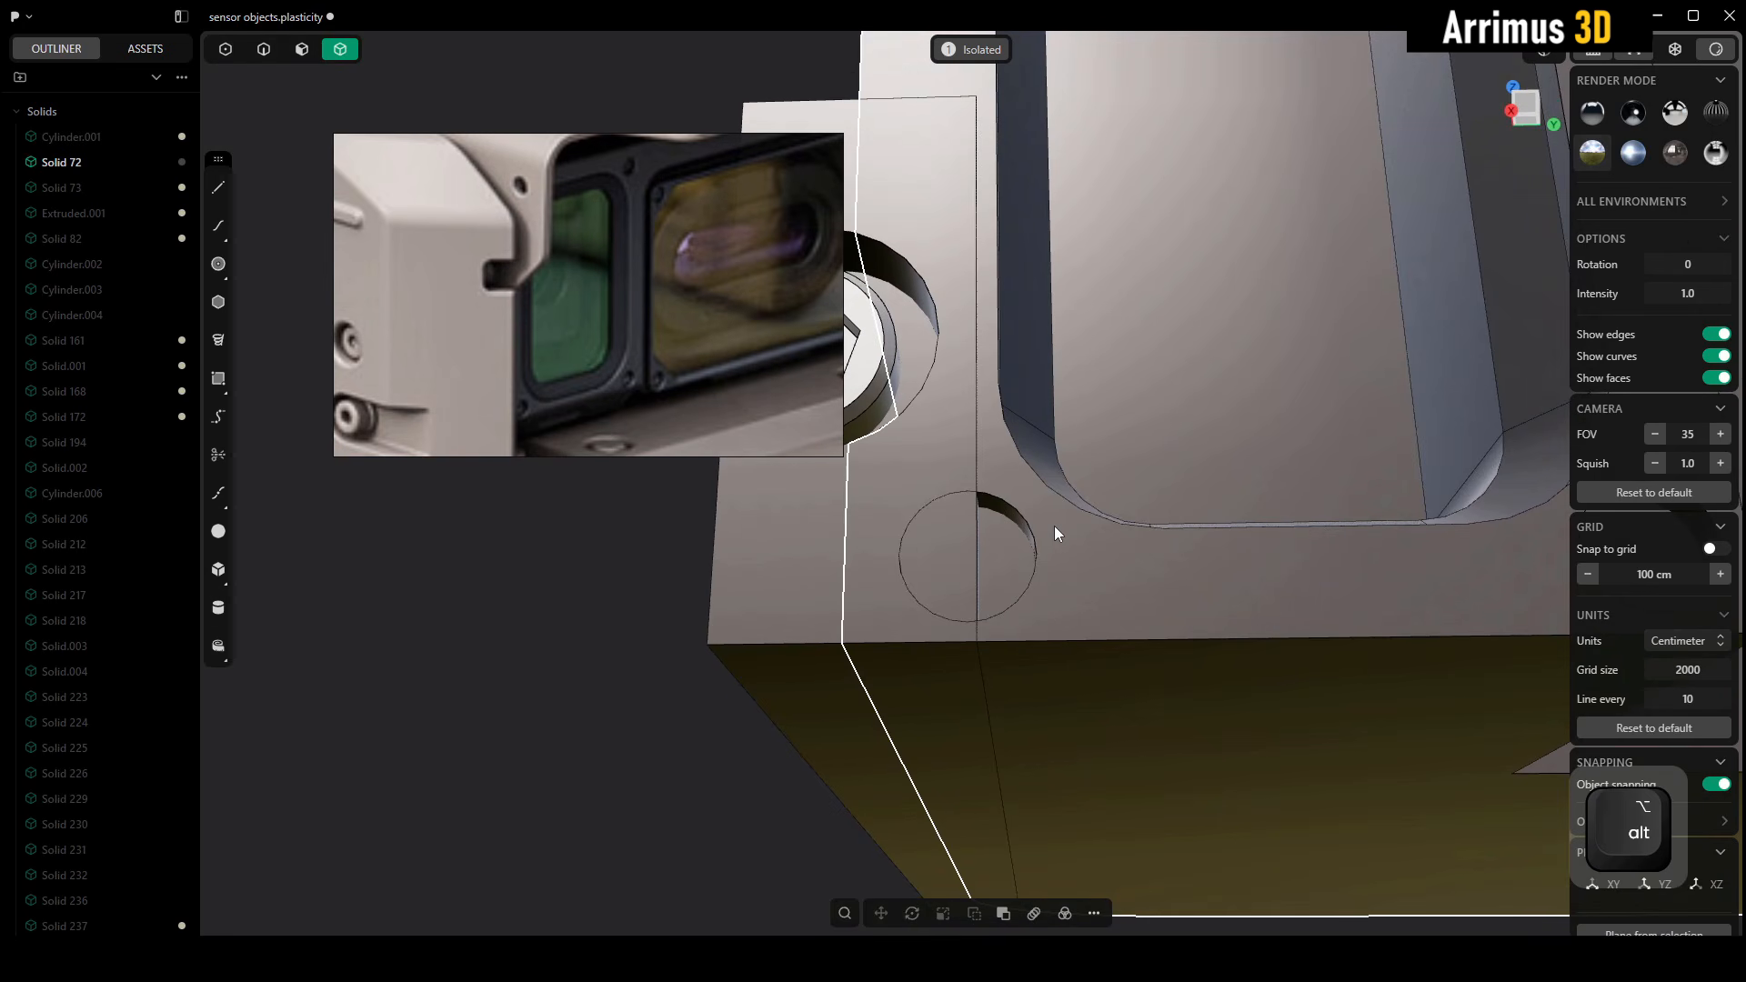
left_click(921, 562)
key("c")
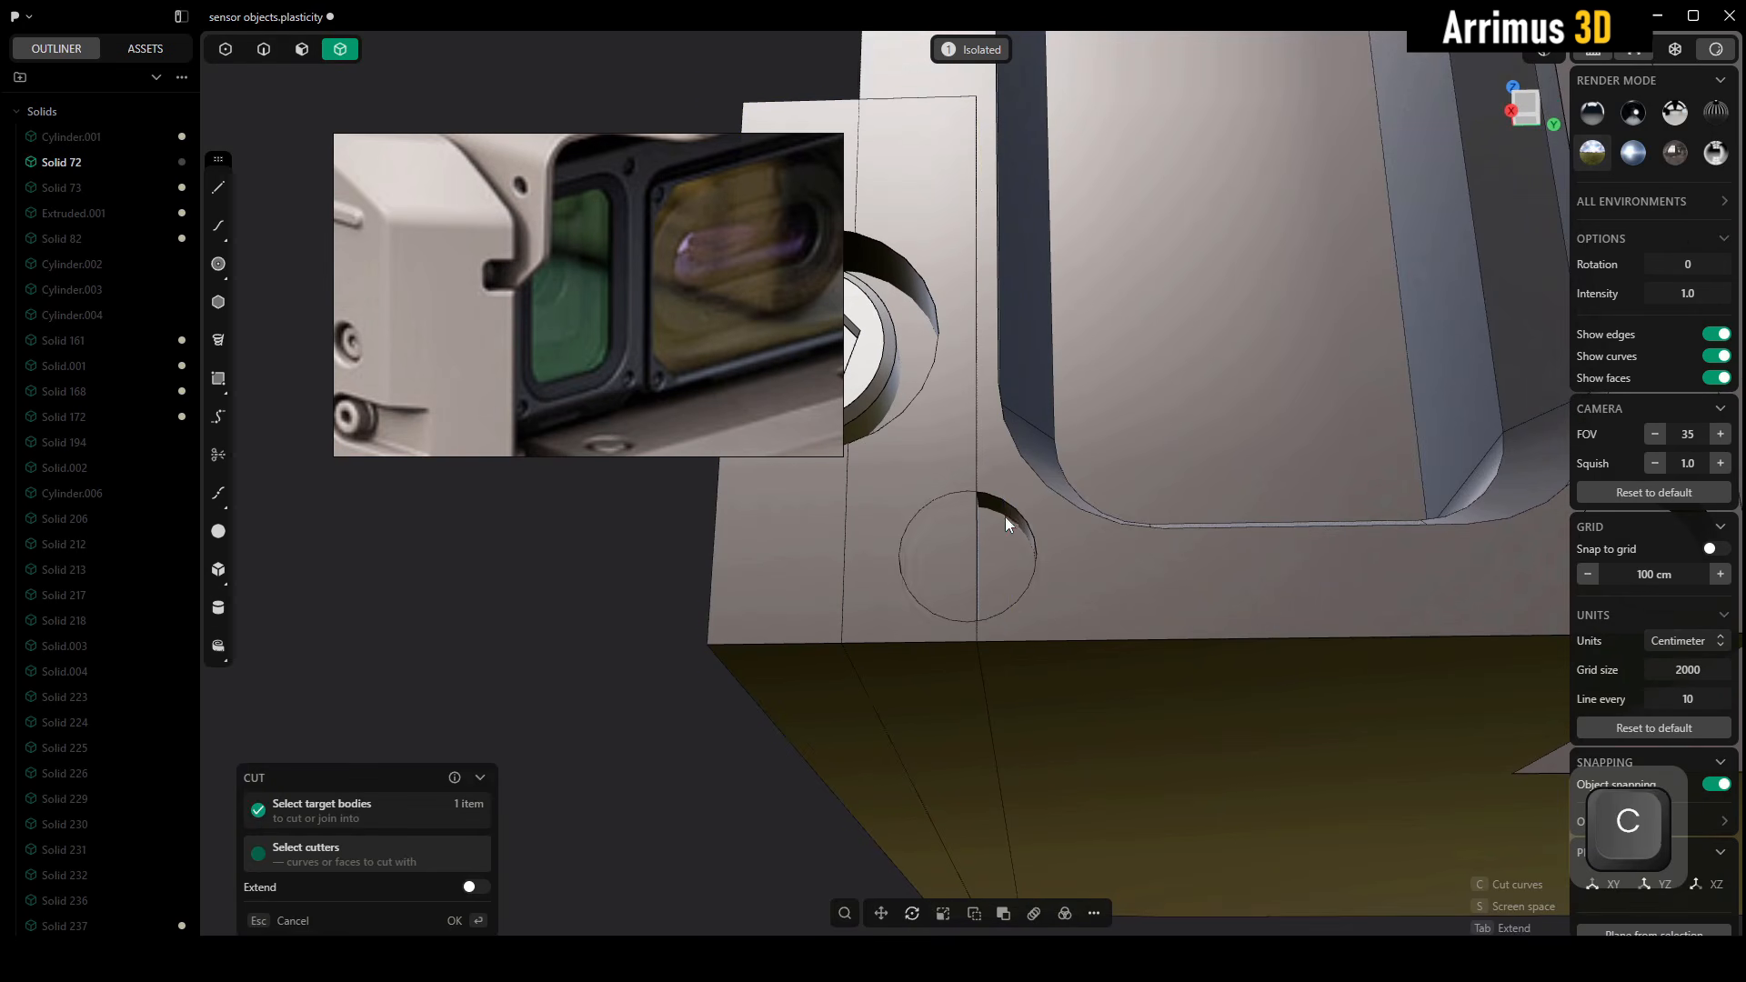
left_click(1001, 511)
right_click(963, 532)
left_click(624, 566)
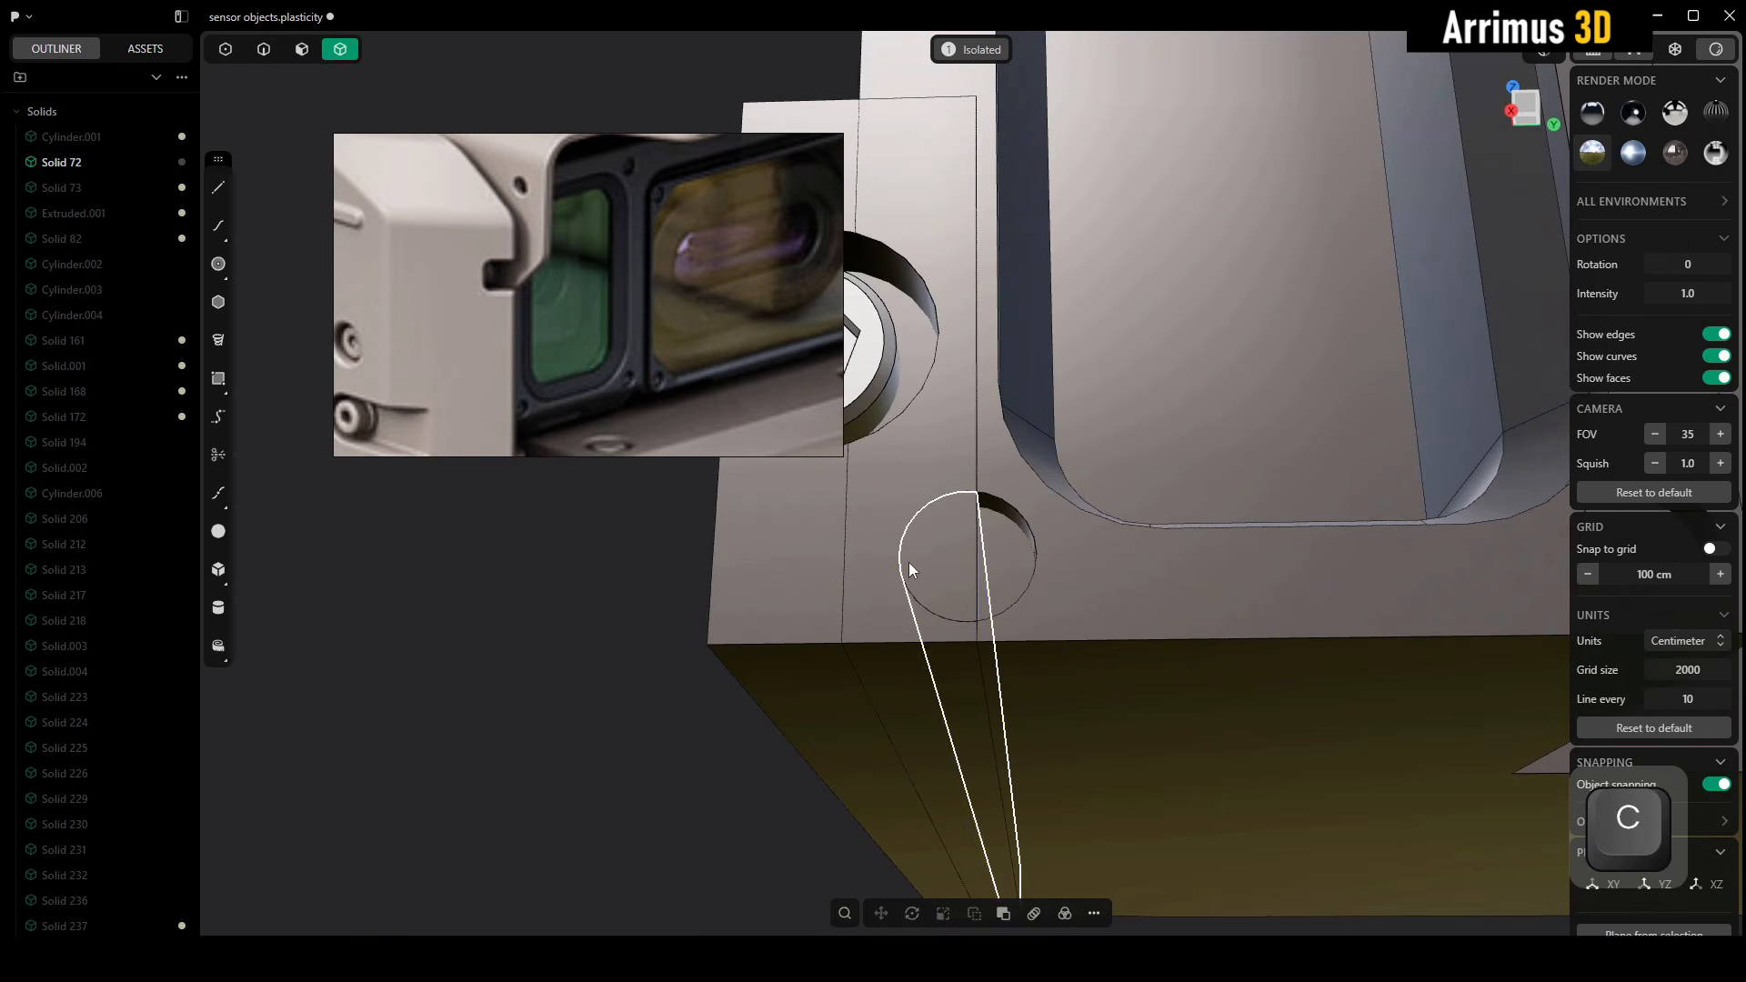
key("x")
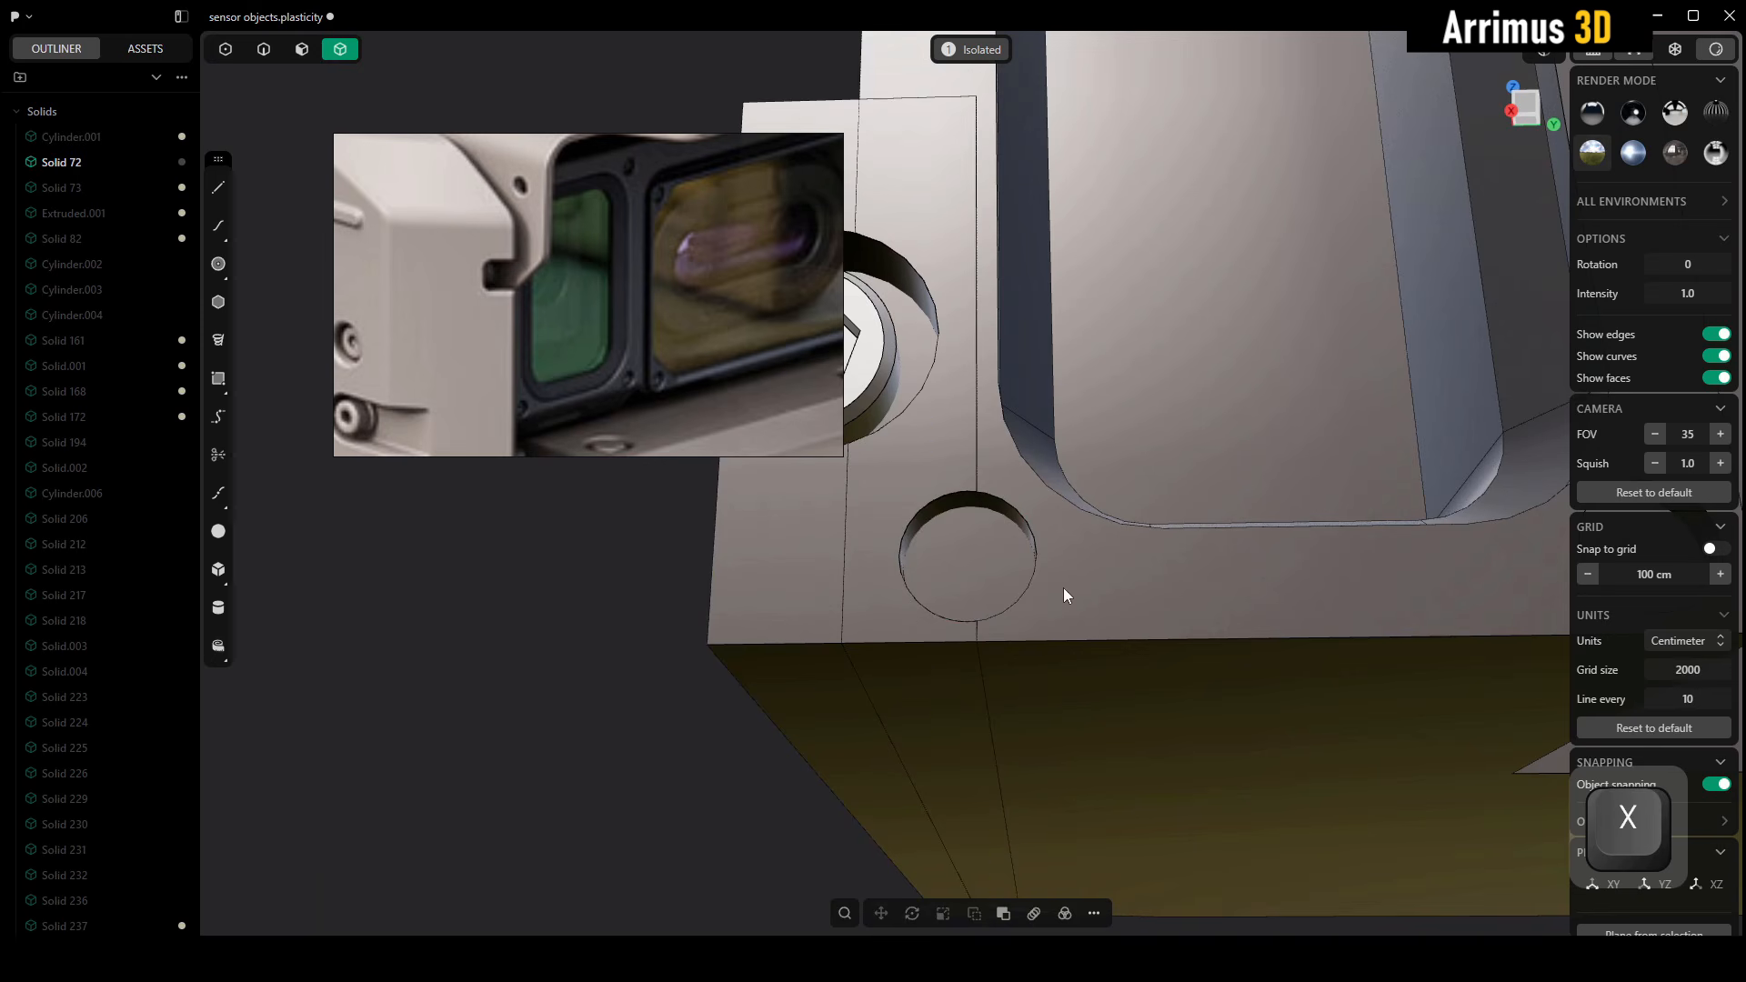
Union the lug strip with the original frame body and exit isolation to show the whole model
left_click(755, 593, "shift")
key("q")
middle_click_drag(822, 491, 1192, 790)
right_click(1115, 673)
left_click(1217, 807)
key("alt+q")
scroll(1201, 673, "down", 3)
middle_click_drag(1199, 657, 754, 655, "alt")
scroll(754, 651, "up", 5)
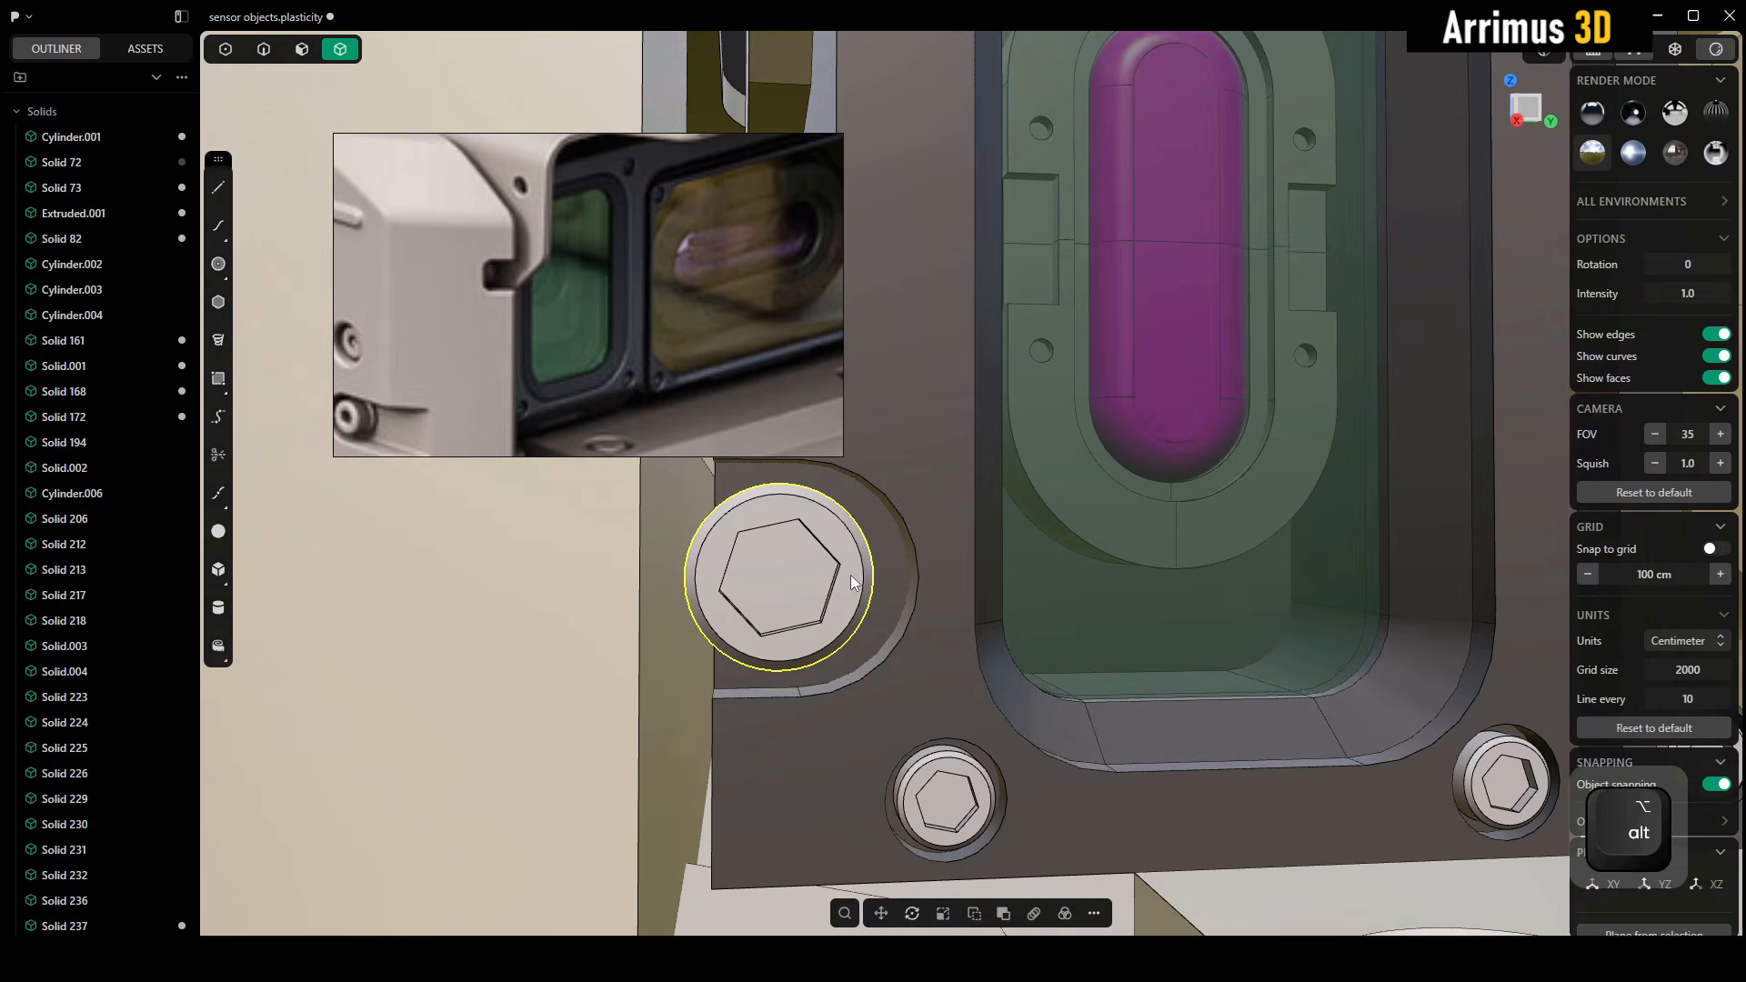
key("3")
key("d")
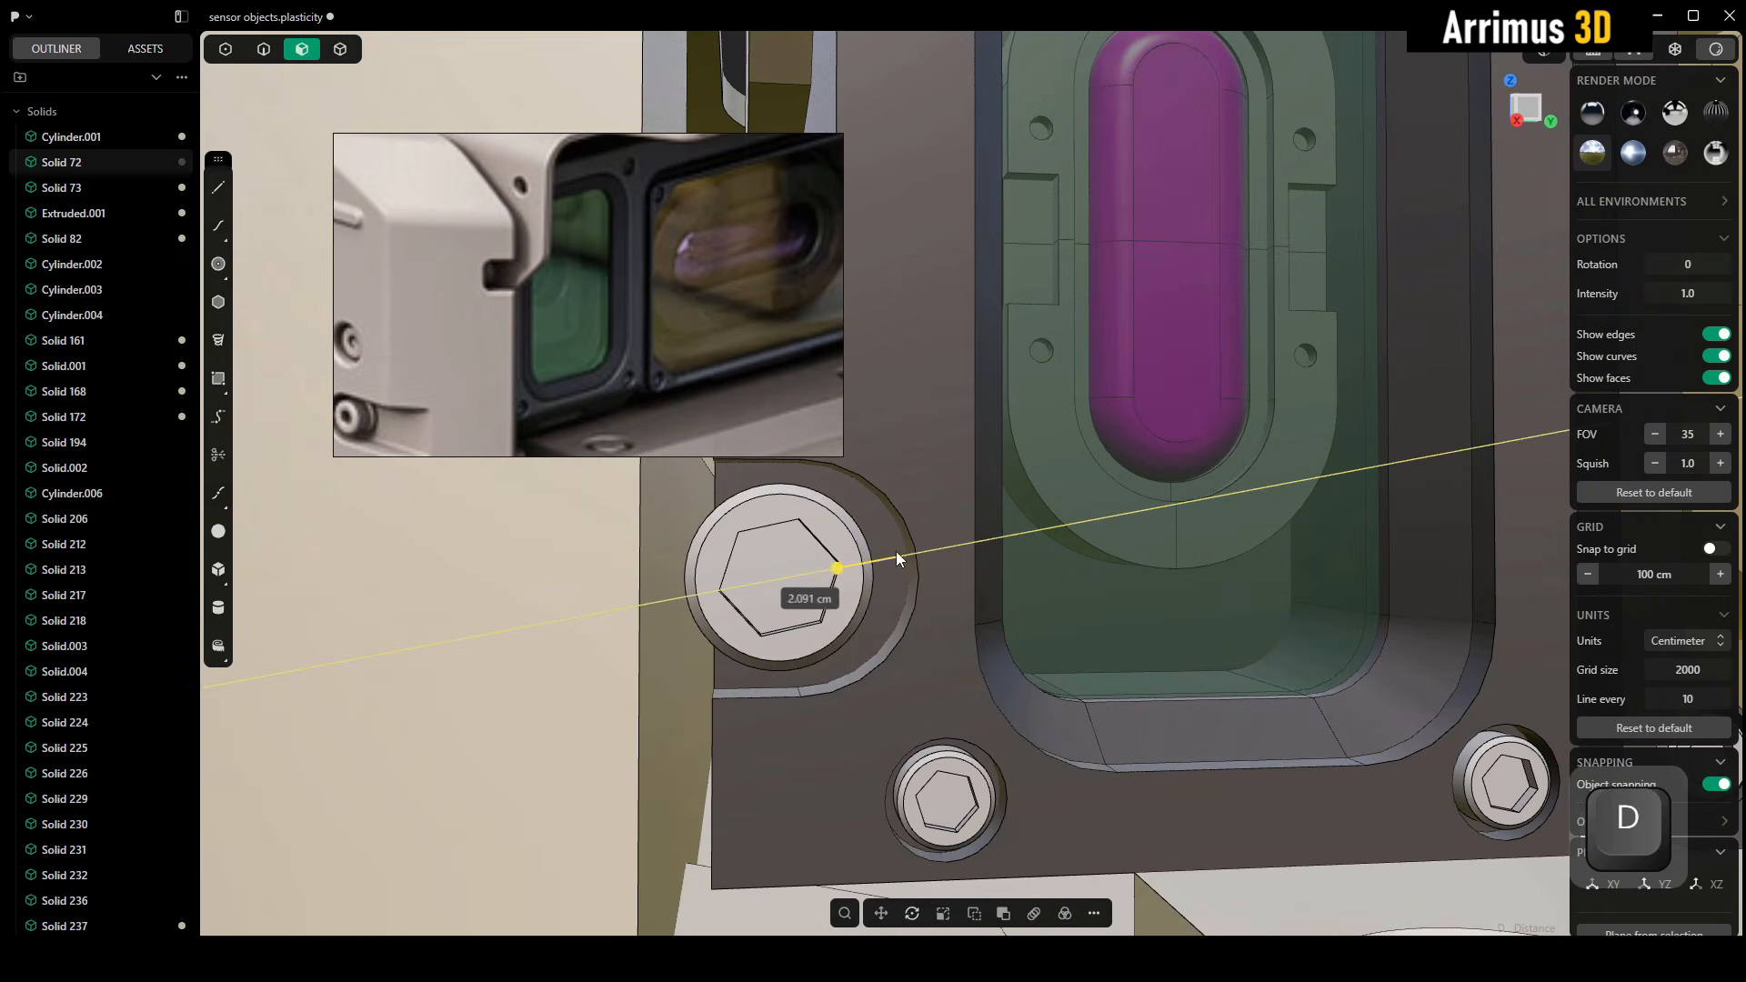
key("Escape")
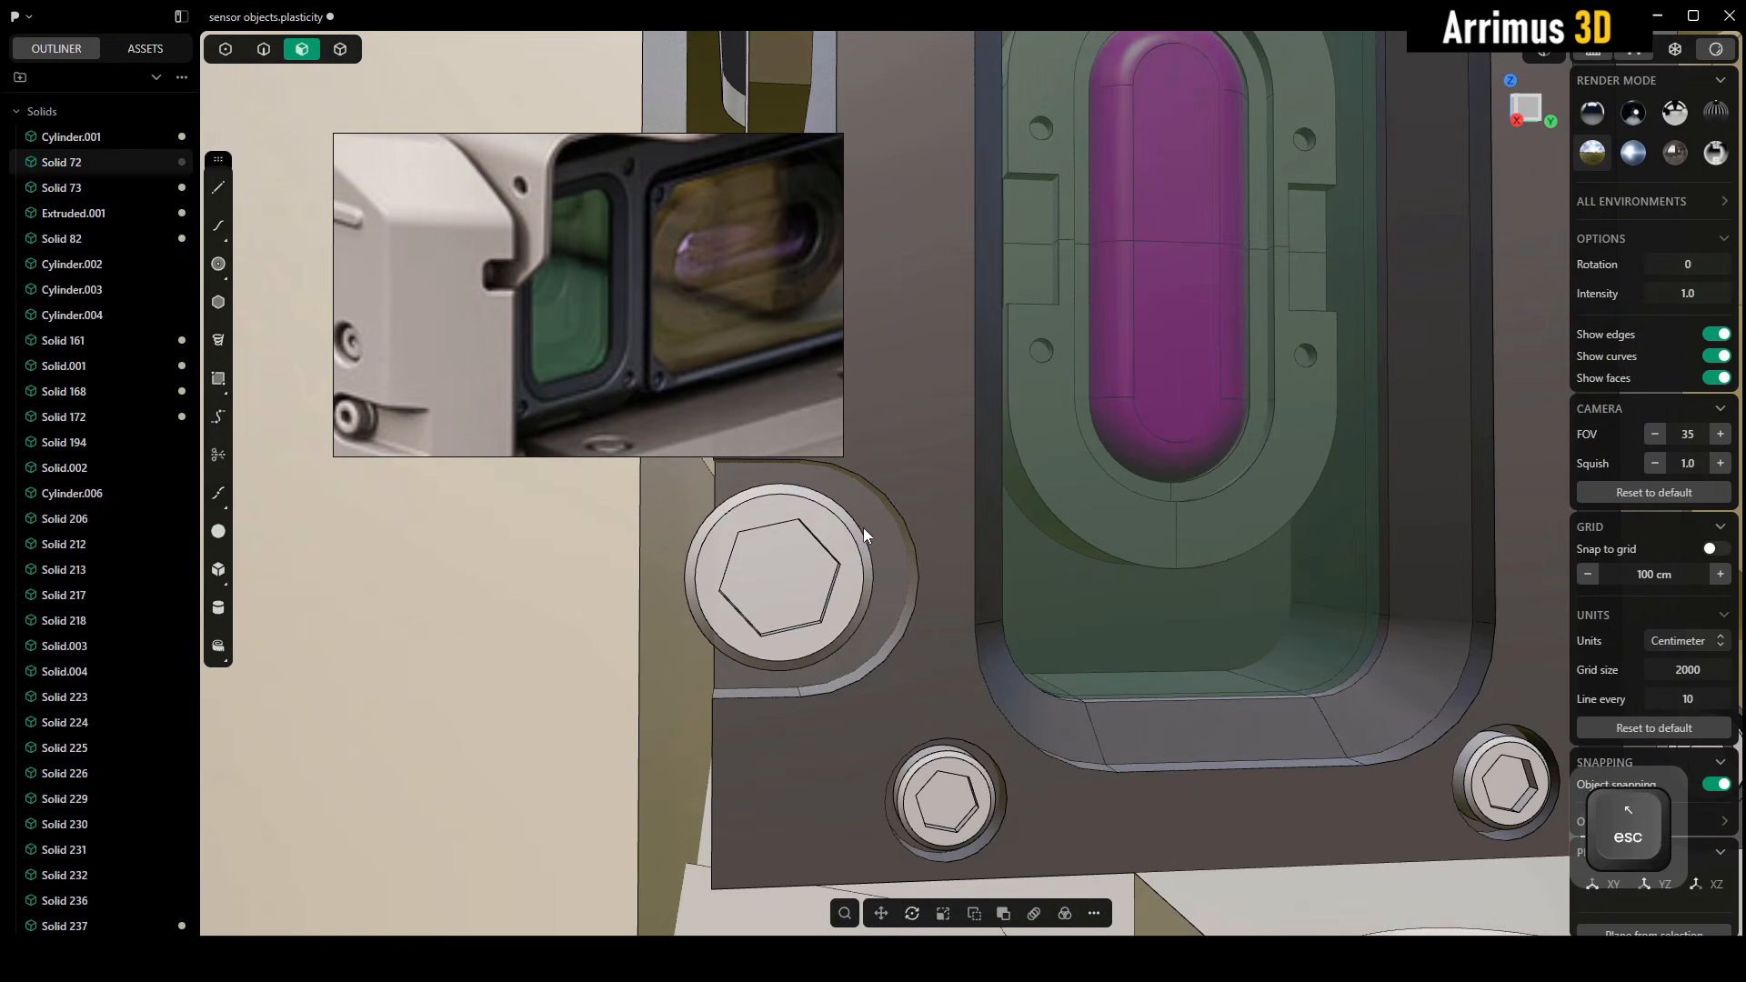
Move the curved recess face around the side screw along the Y axis by about -3.5 cm to narrow the recess
mouse_move(897, 608)
middle_mouse_down("alt")
mouse_move(904, 640)
mouse_move(881, 584)
middle_mouse_up("alt")
left_click(904, 640)
left_click(939, 708)
double_click(924, 620)
key("g")
key("y")
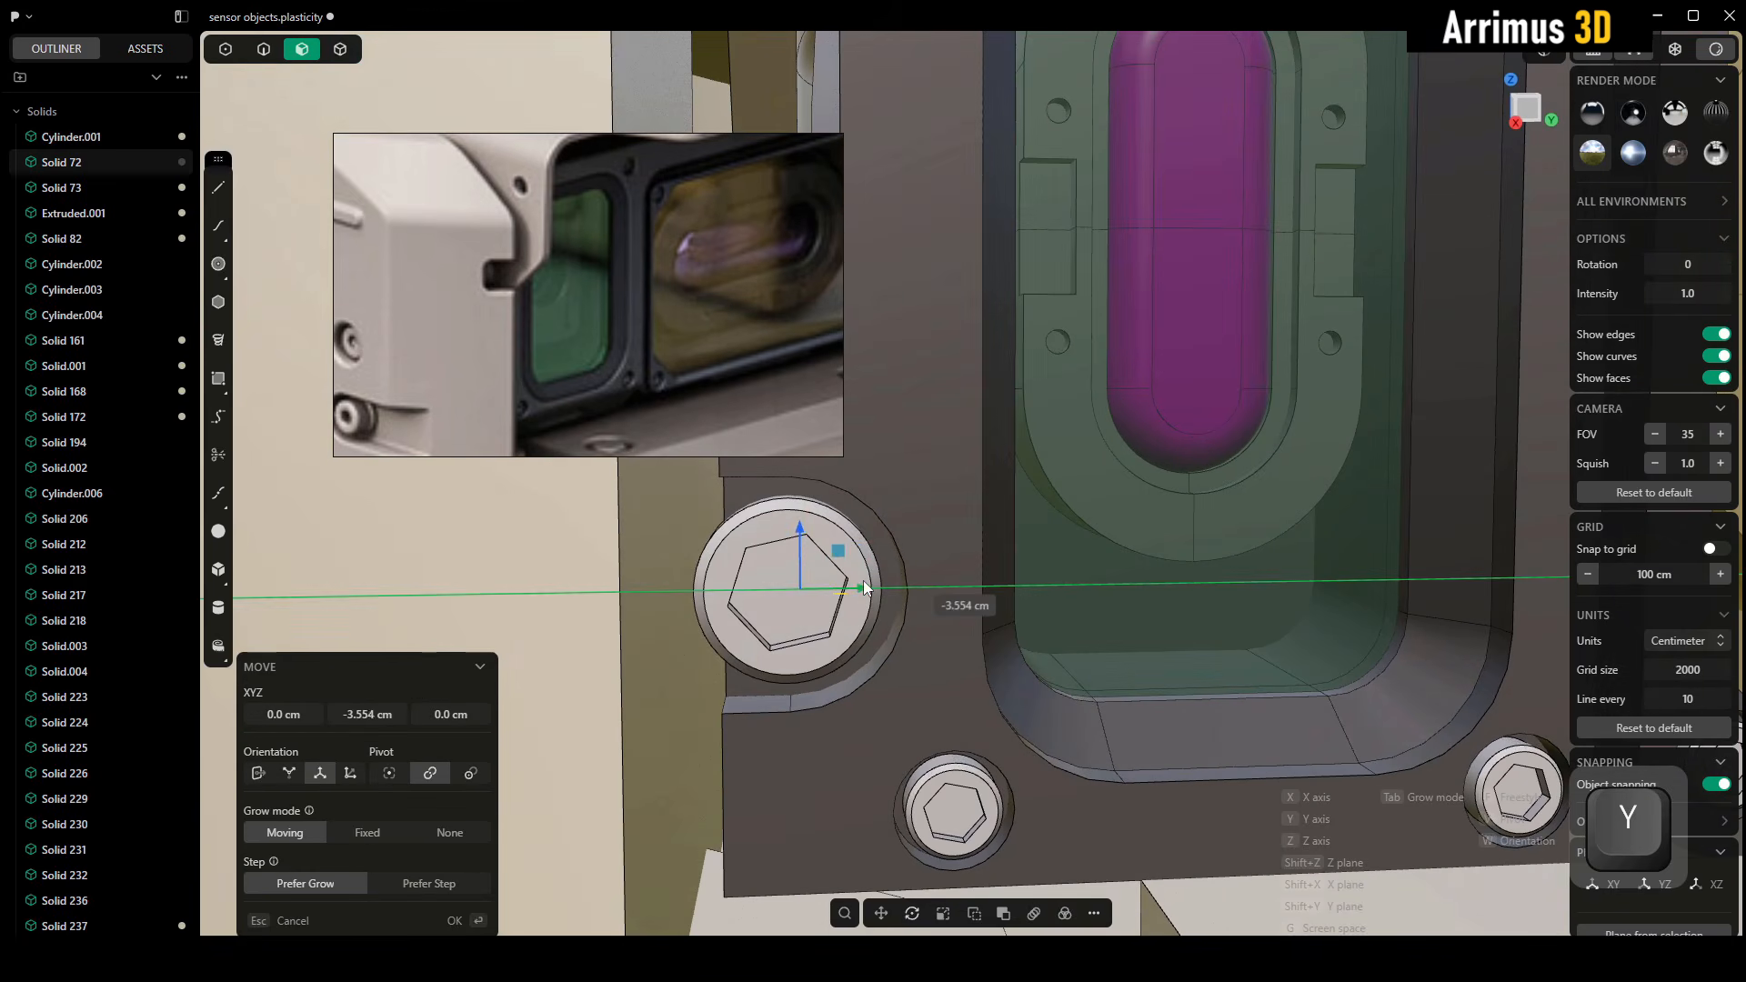
left_click(930, 604)
Clear the selection in solid mode and switch the viewport to the darker matcap for judging the whole turret
scroll(1082, 637, "down", 1)
key("4")
middle_click_drag(1165, 518, 1275, 332)
key("Escape")
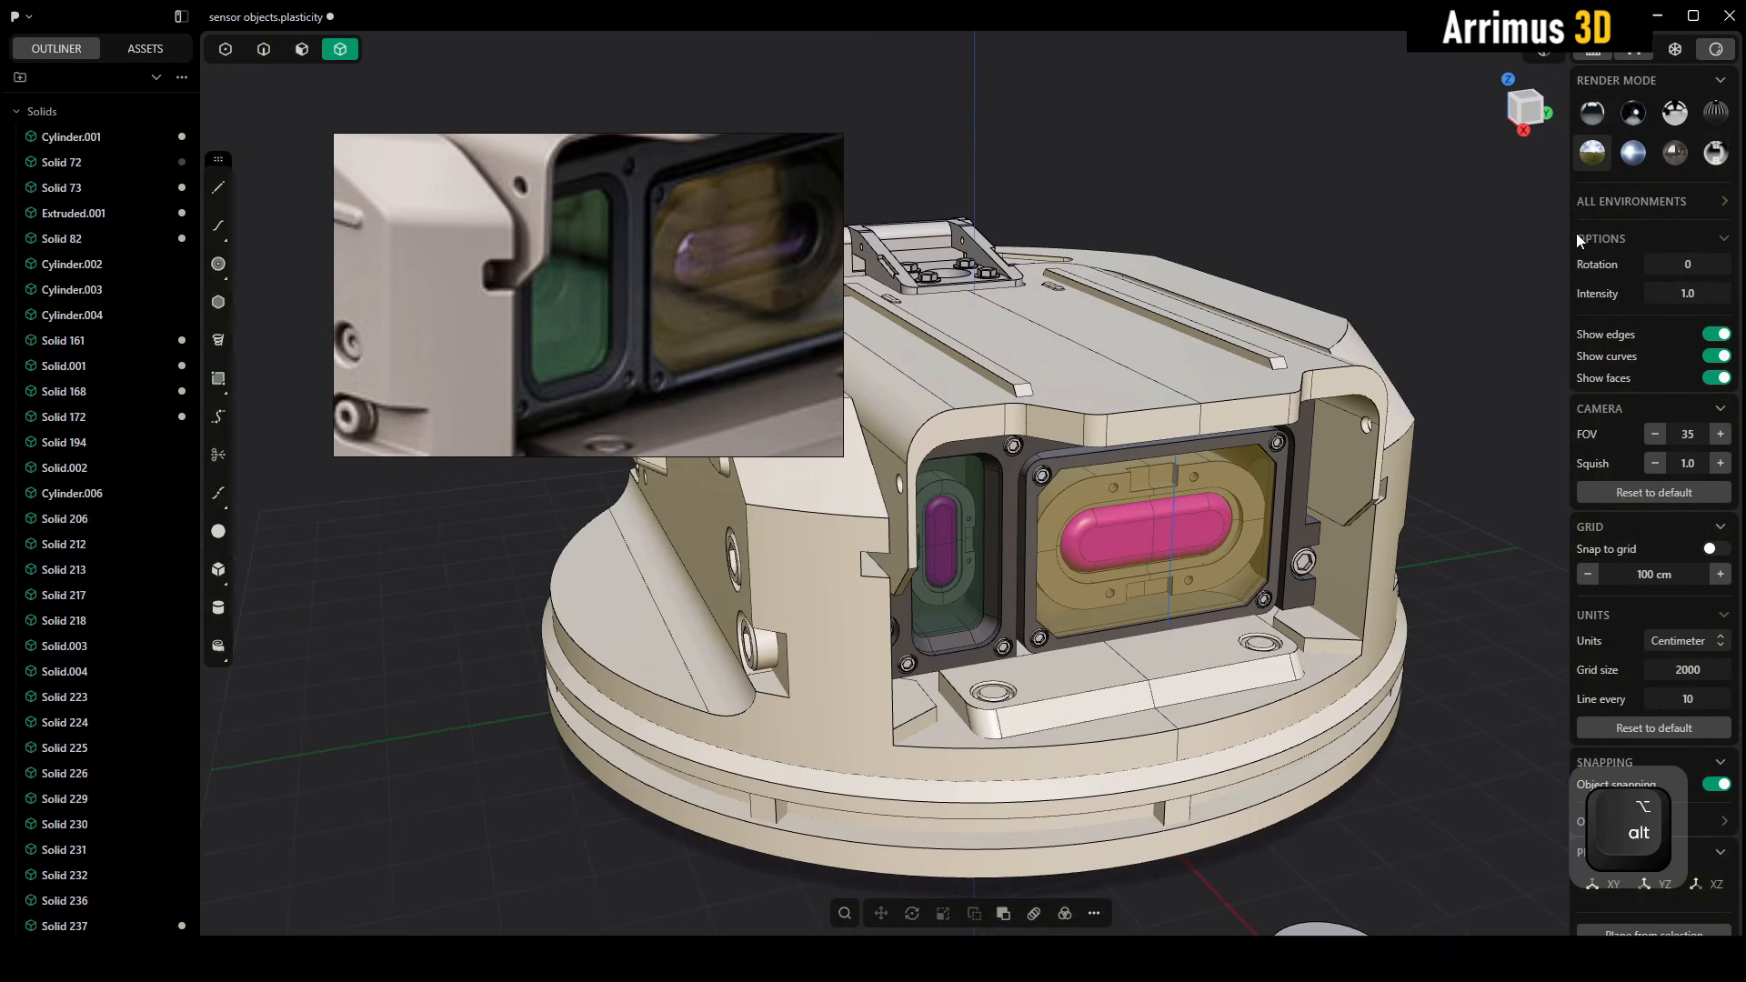
left_click(1685, 161)
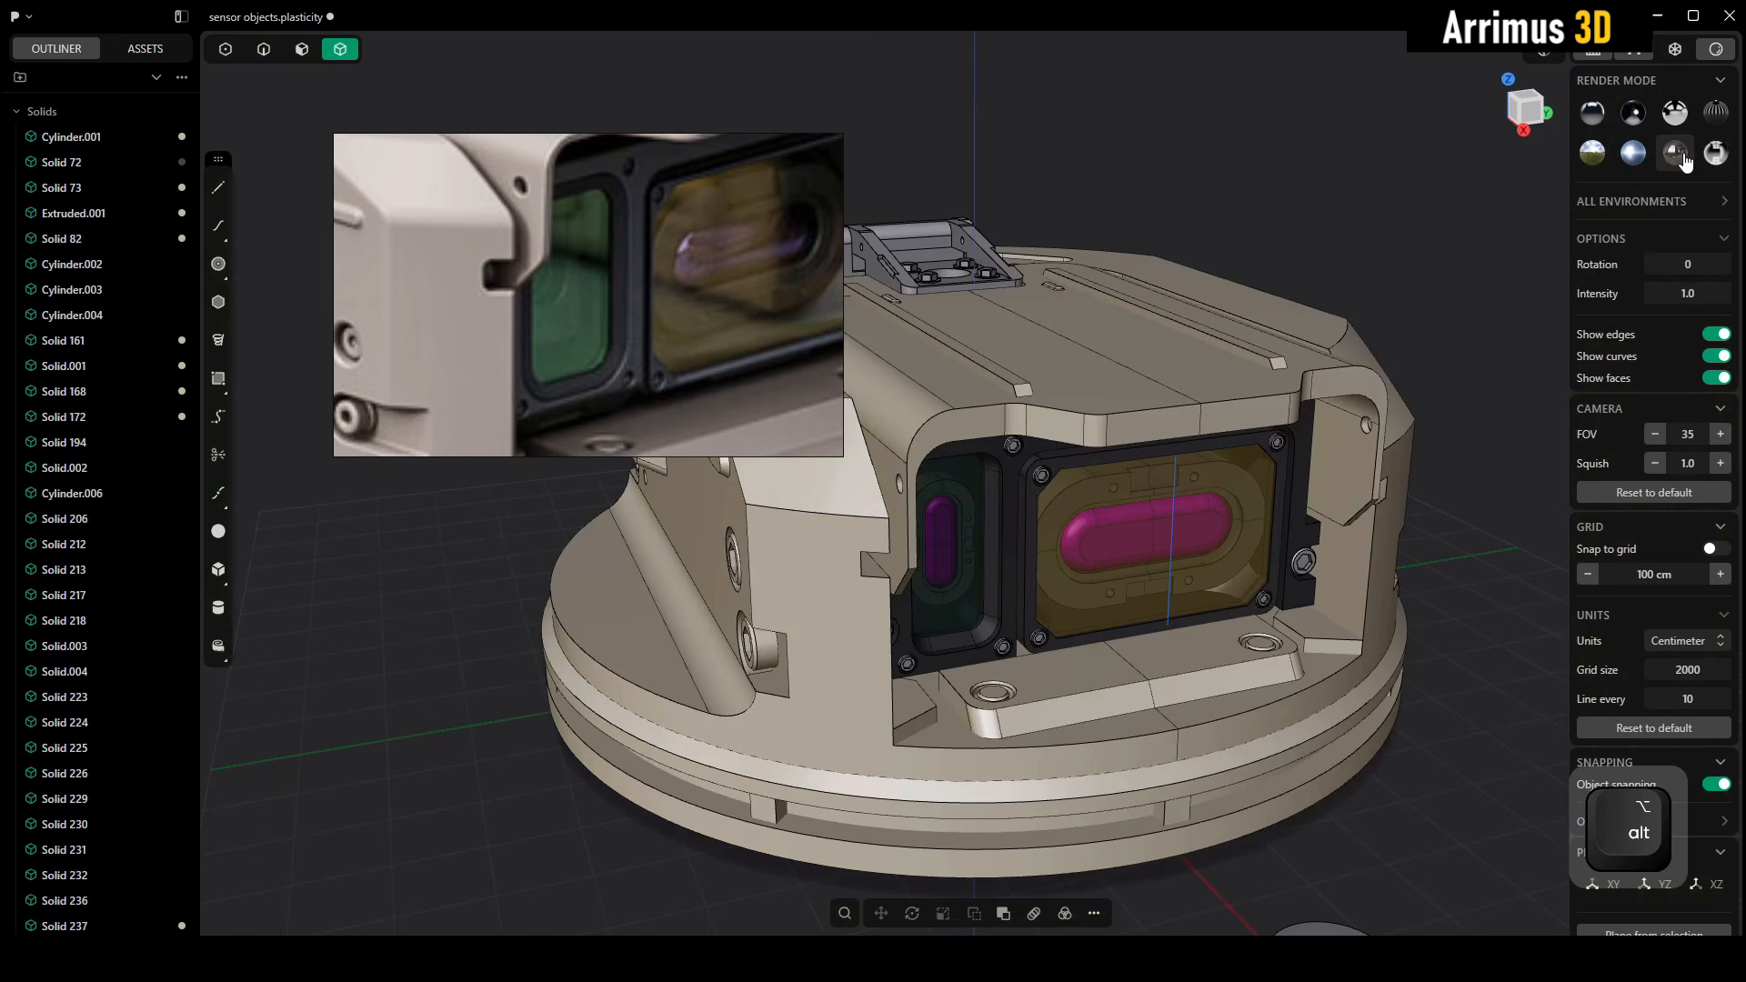
Delete the vertical centre edge running across the amber sensor window
middle_click_drag(1349, 366, 1357, 363)
key("2")
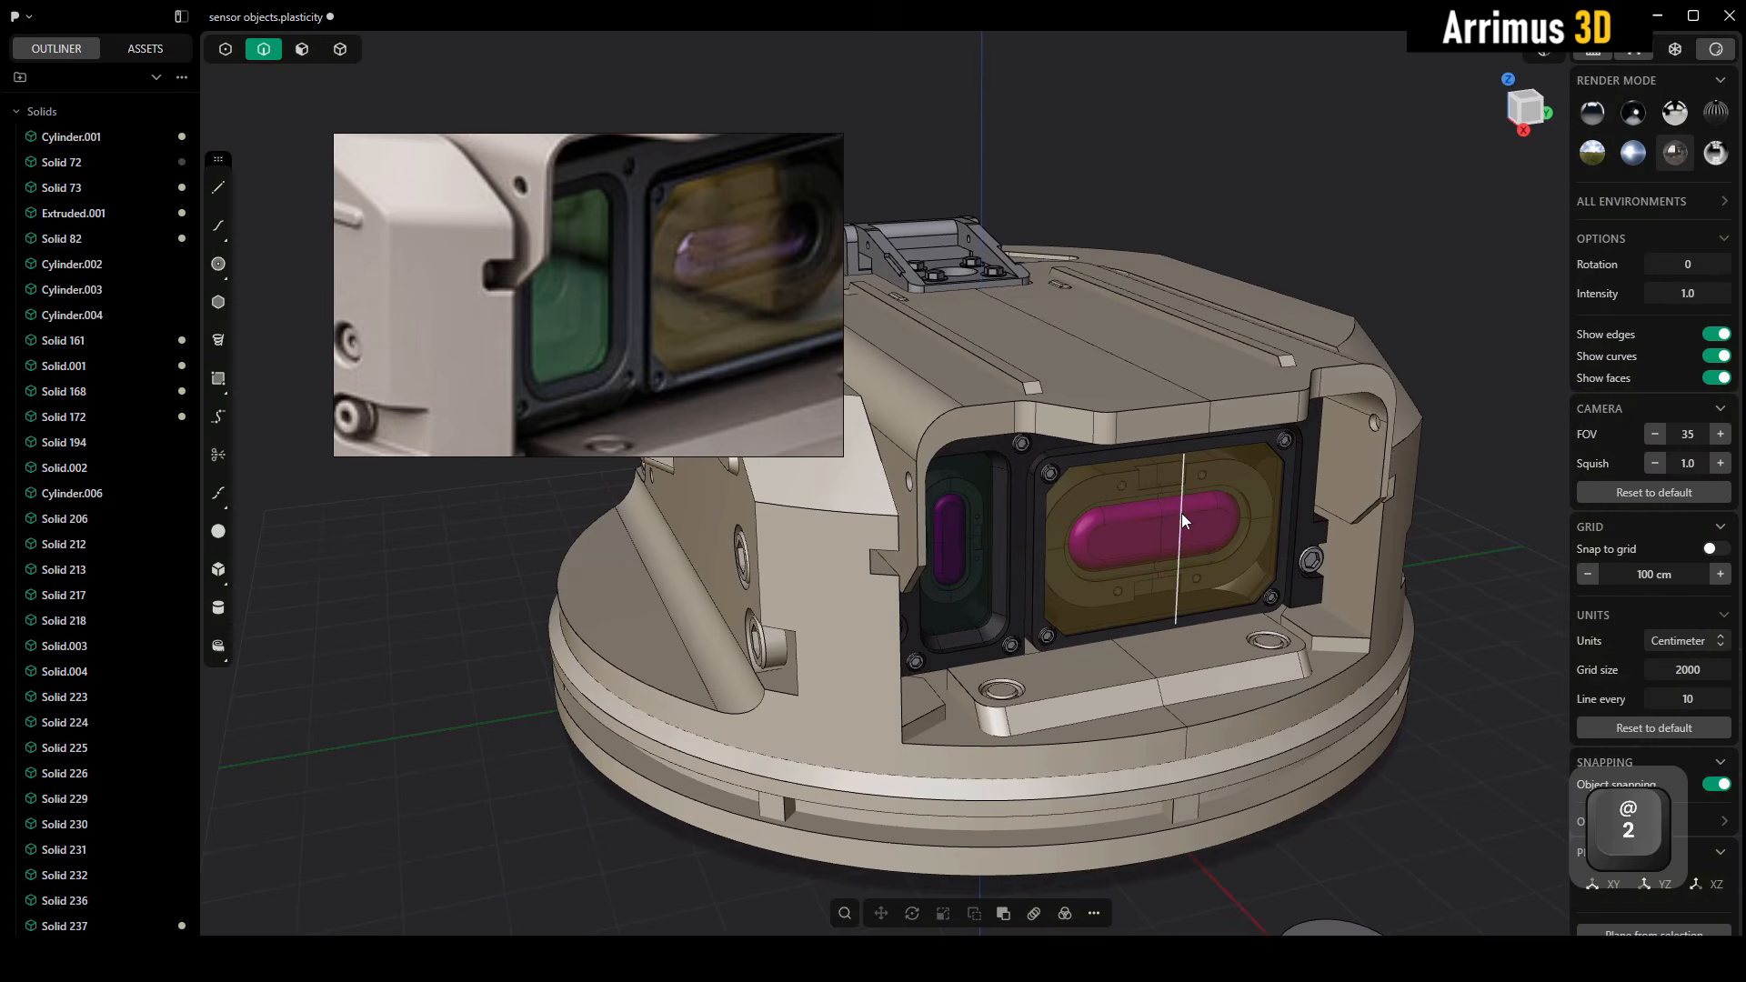
left_click(1182, 514)
key("x")
Examine the whole turret and its sensor windows from several angles and compare them with the reference photo
scroll(1195, 474, "down", 3)
middle_click_drag(1195, 475, 1250, 471)
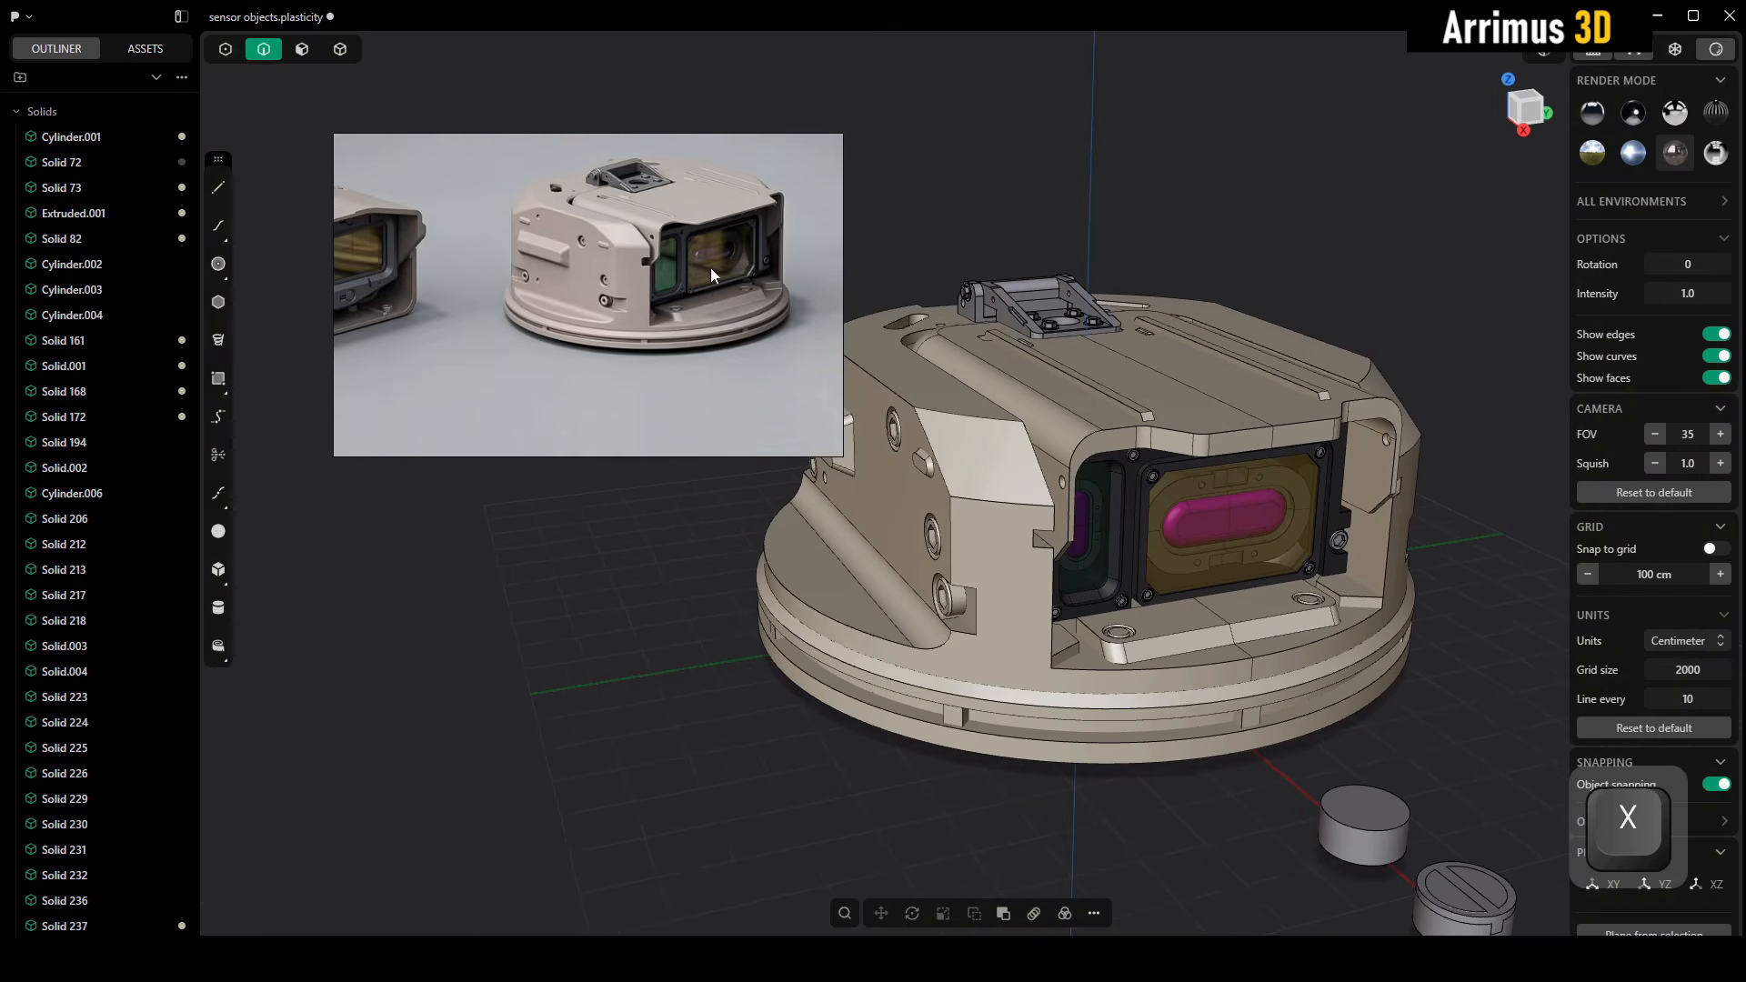
middle_click_drag(856, 367, 973, 313, "alt")
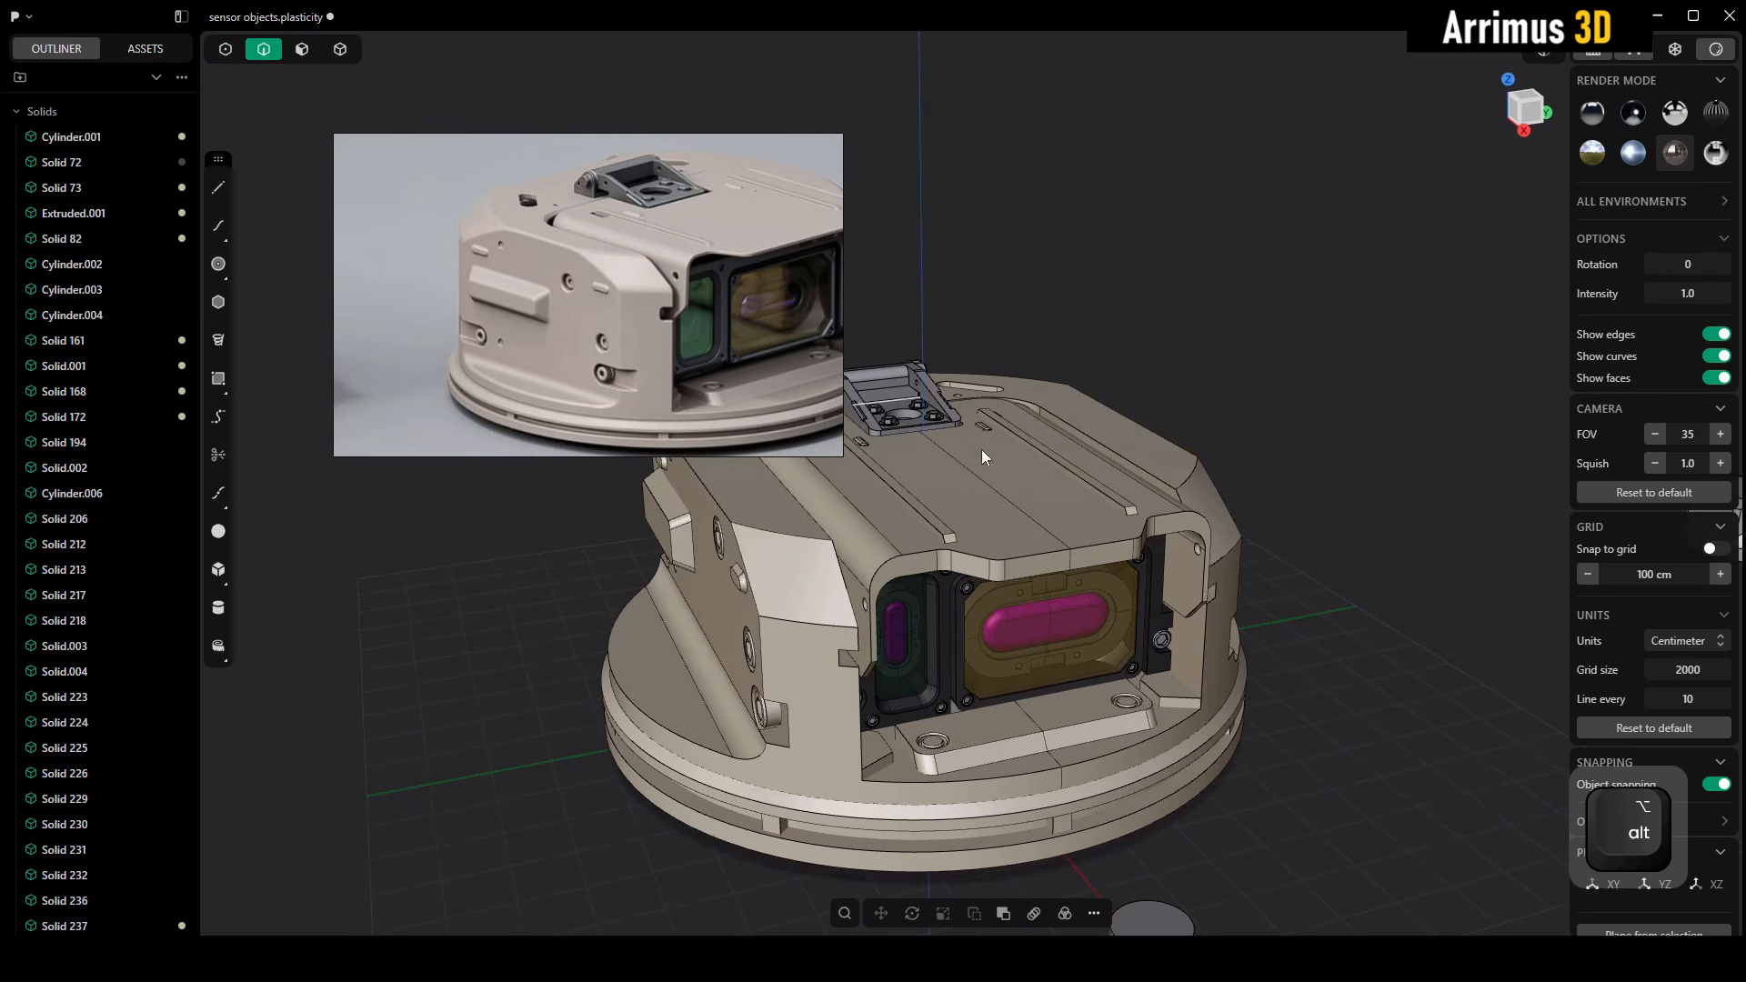
middle_click_drag(980, 449, 1153, 442, "alt")
scroll(1209, 495, "up", 10)
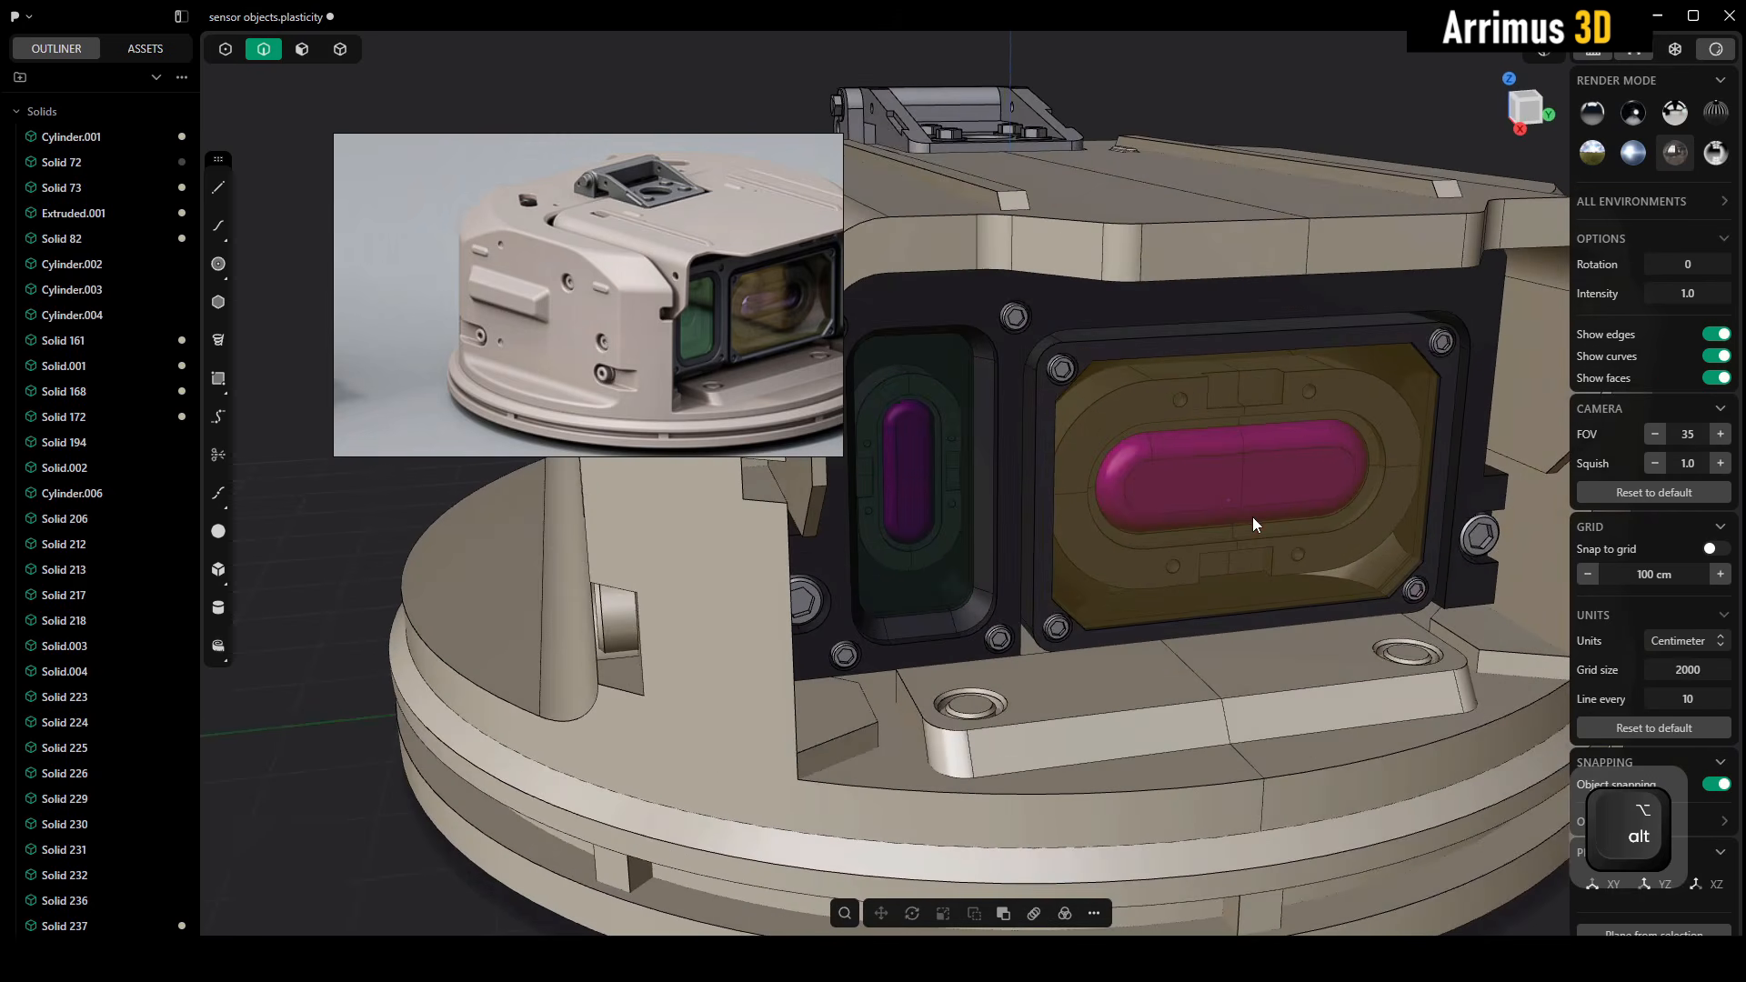
middle_click_drag(1253, 516, 1303, 519, "alt")
scroll(1230, 462, "down", 4)
scroll(1361, 453, "down", 5)
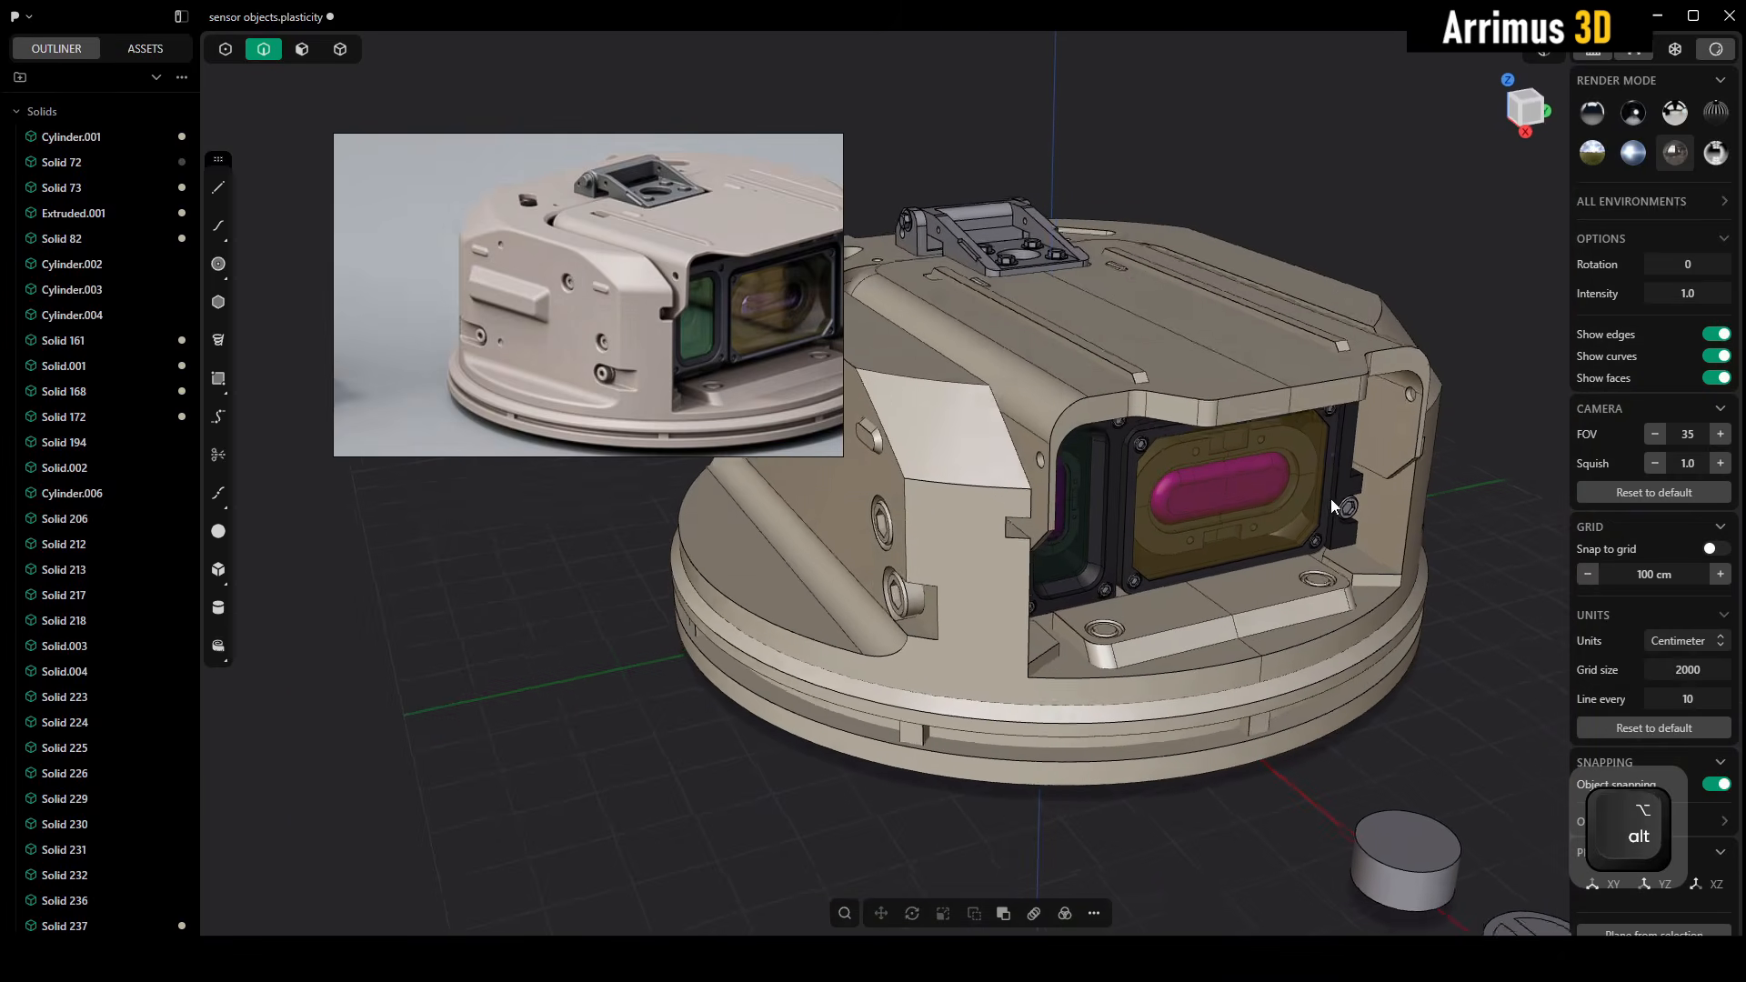